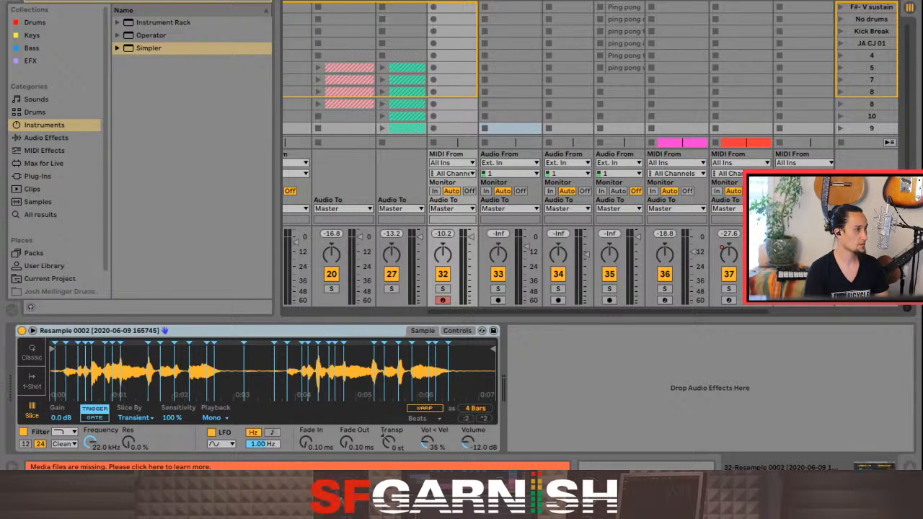
Open the Resample 2 clip in the clip view and examine its waveform and warp settings
click(510, 128)
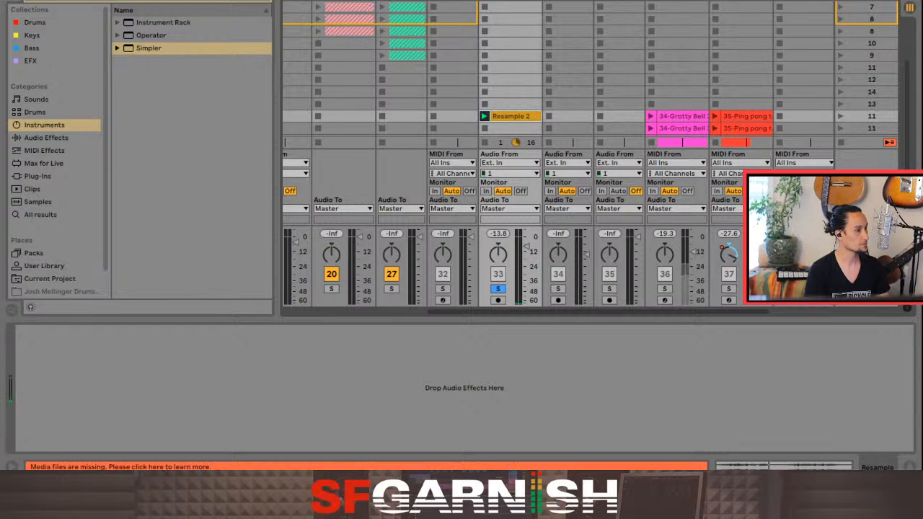
key(shift+Tab)
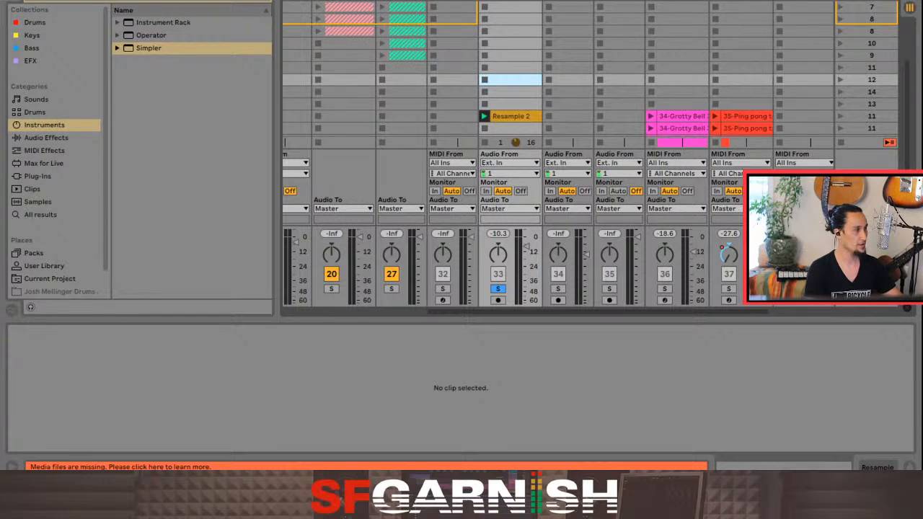
click(511, 117)
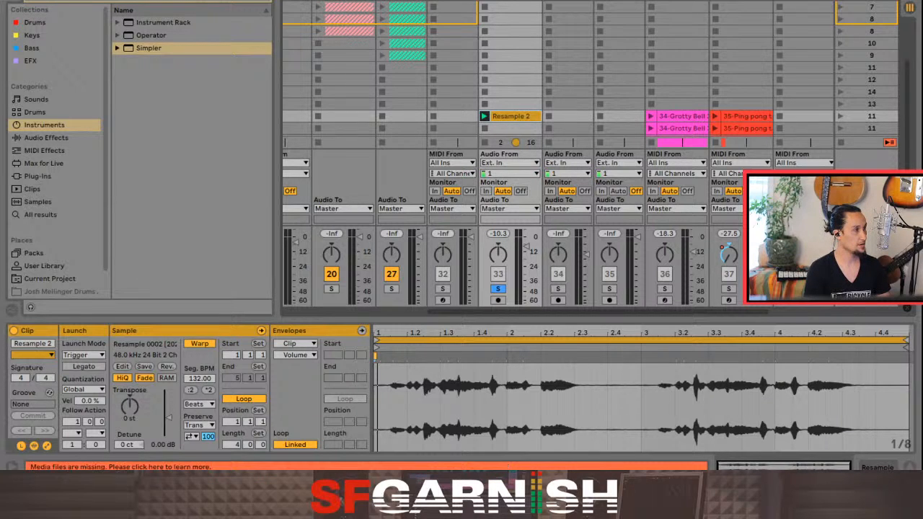
click(453, 116)
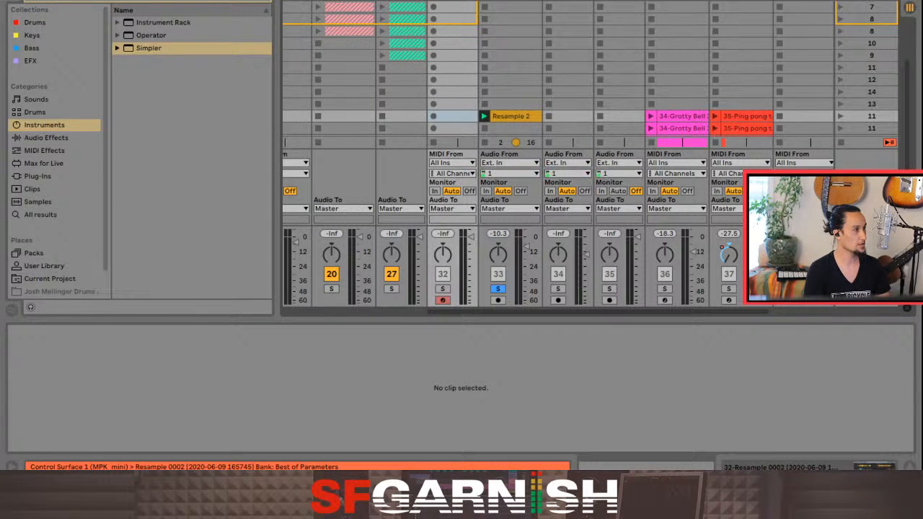
key(Right)
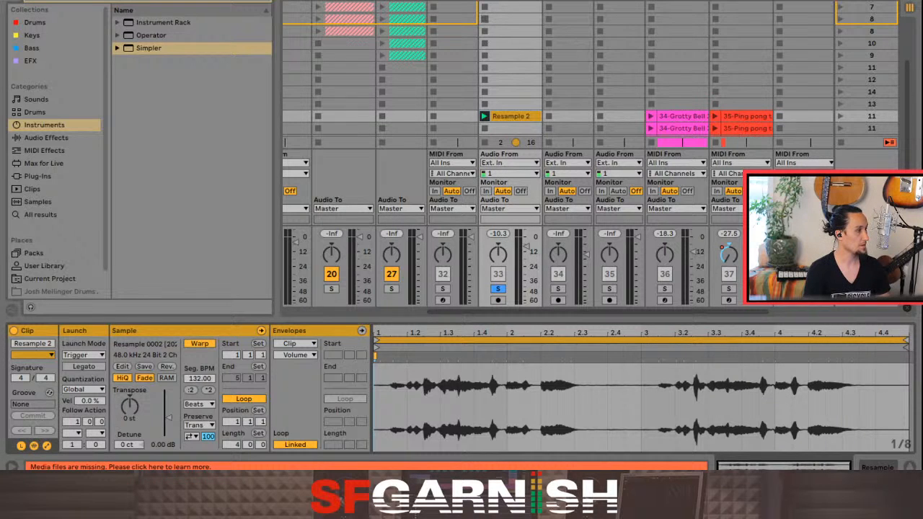
Load a fresh, empty Simpler onto MIDI track 32, replacing the existing instrument
click(465, 116)
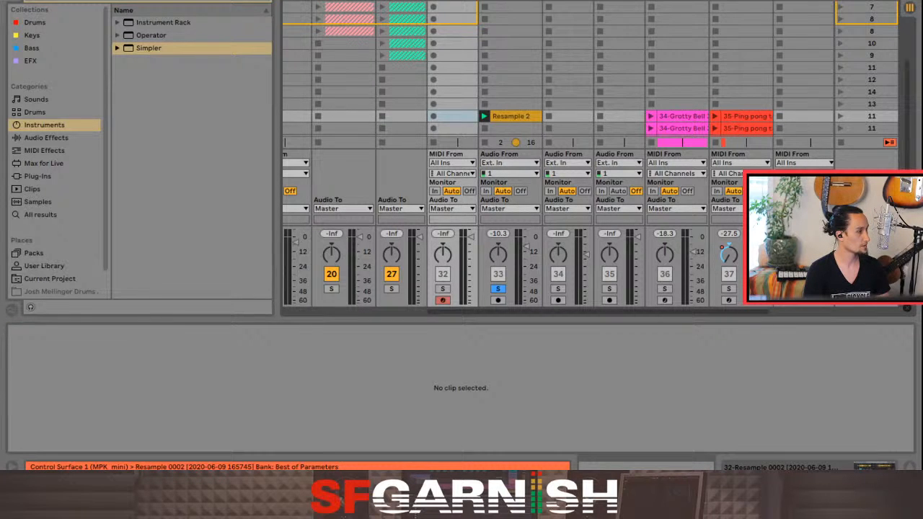
scroll(558, 154, left, 5)
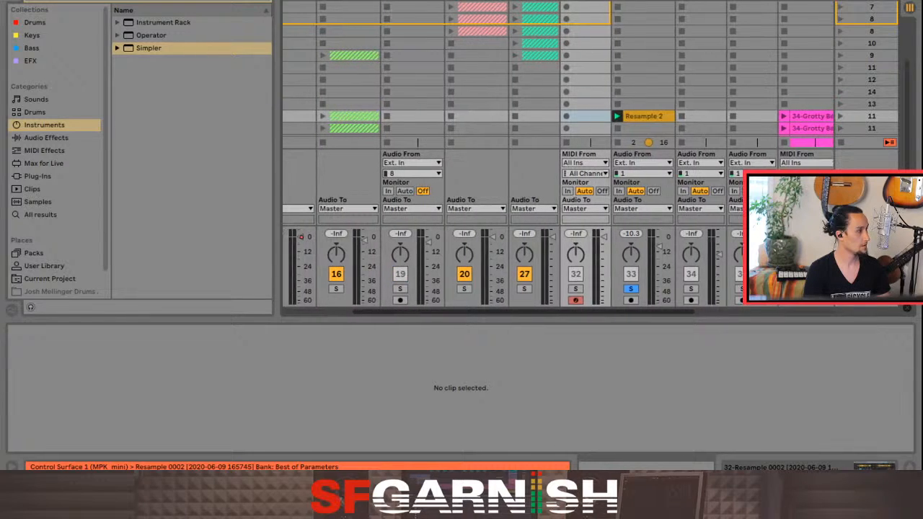
scroll(558, 153, left, 2)
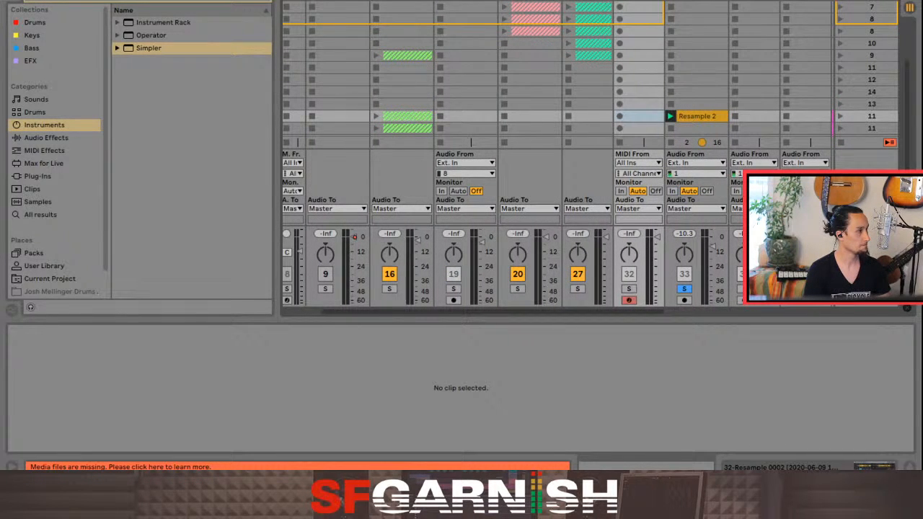
key(shift+Tab)
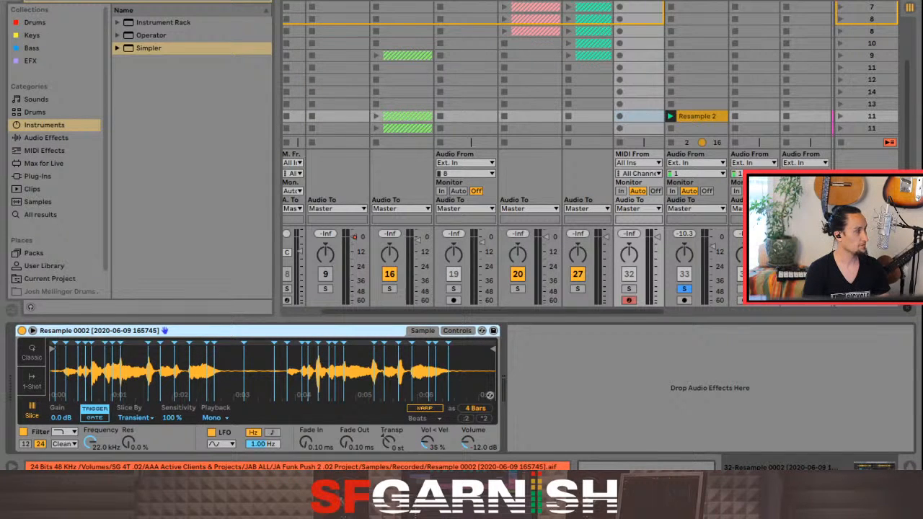
click(148, 48)
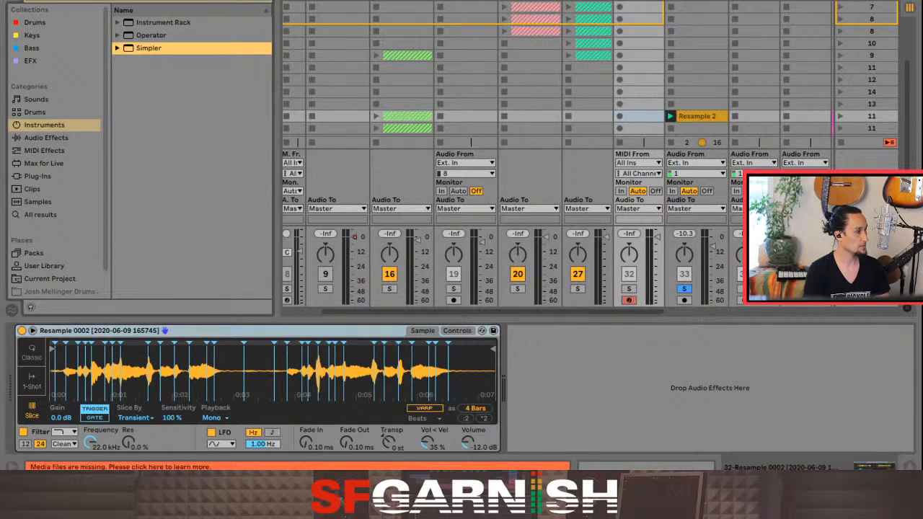
key(Return)
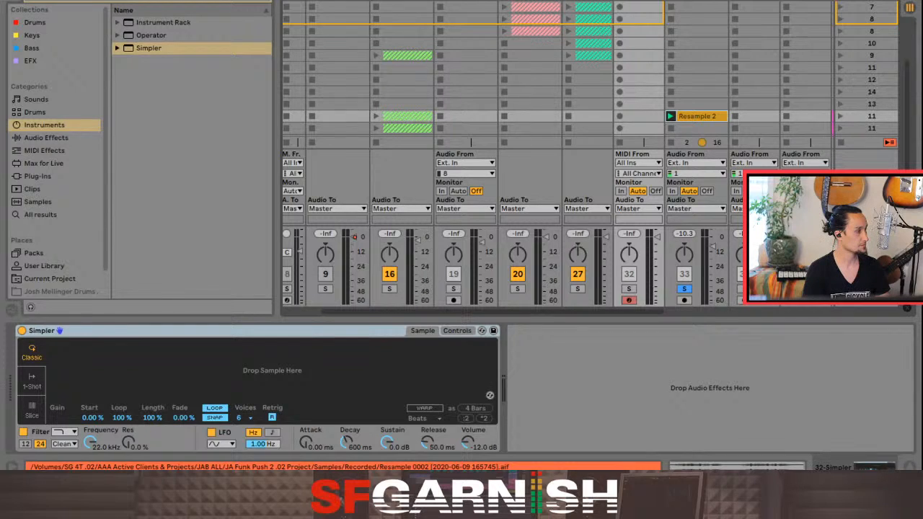
Load the Resample 2 clip's sample into Simpler in Slice mode and hide the browser
drag(272, 370, 272, 370)
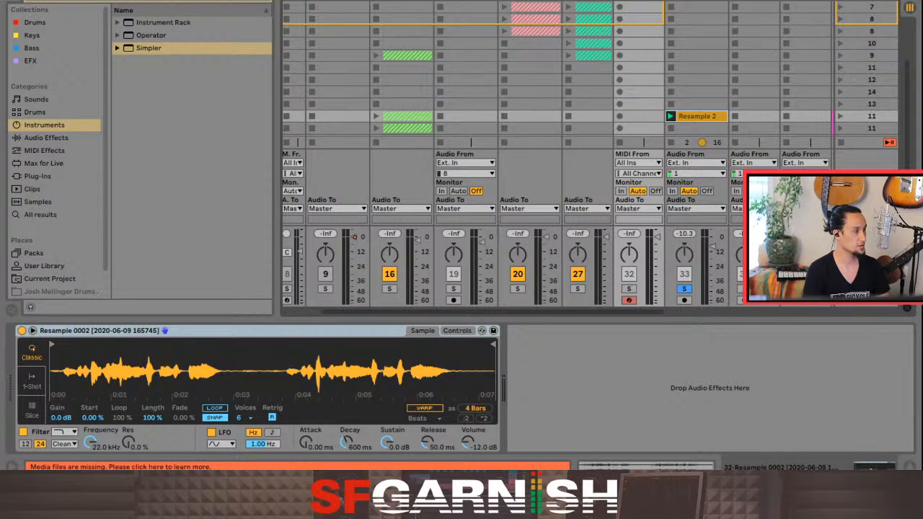
click(32, 409)
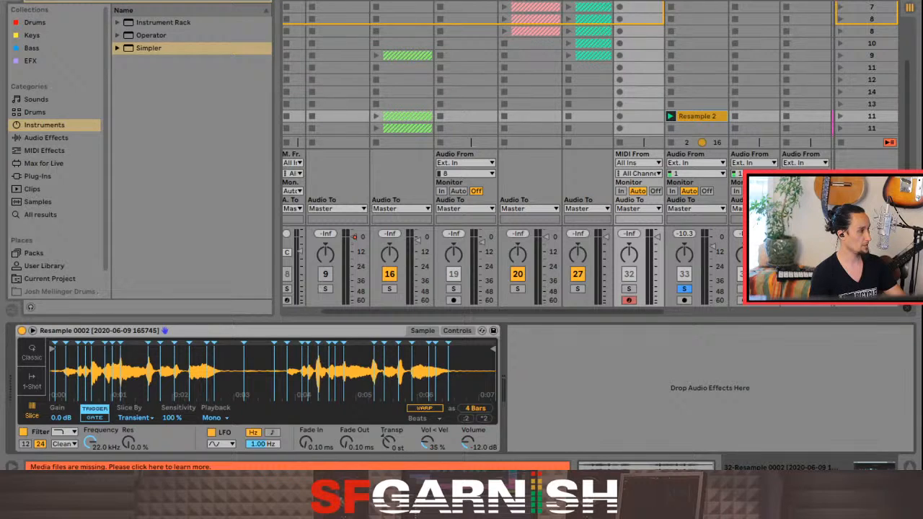
key(ctrl+alt+b)
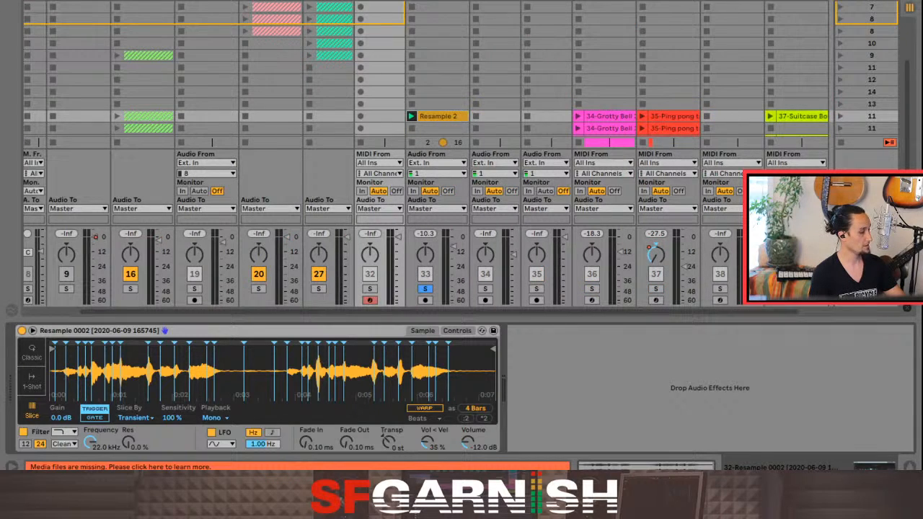
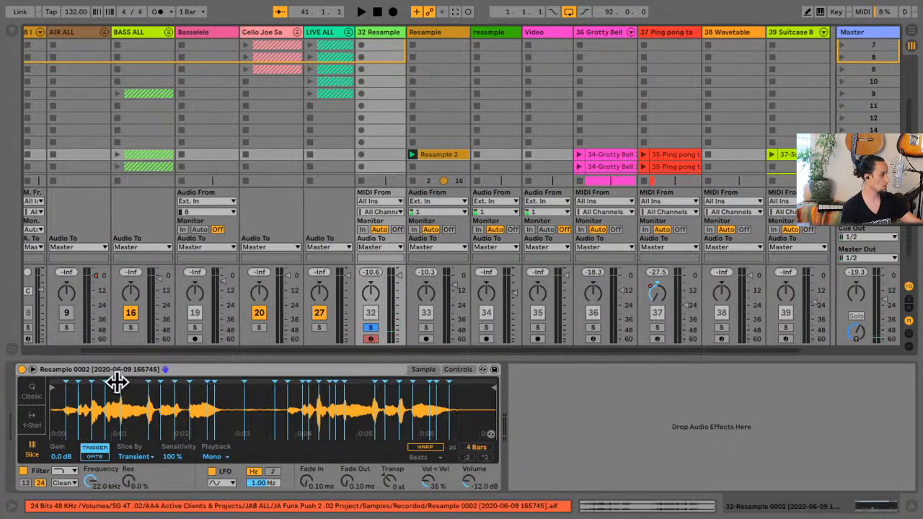
Shift the slice marker near 0:01 in Simpler slightly earlier and unsolo the 32 Resample track
drag(120, 382, 114, 385)
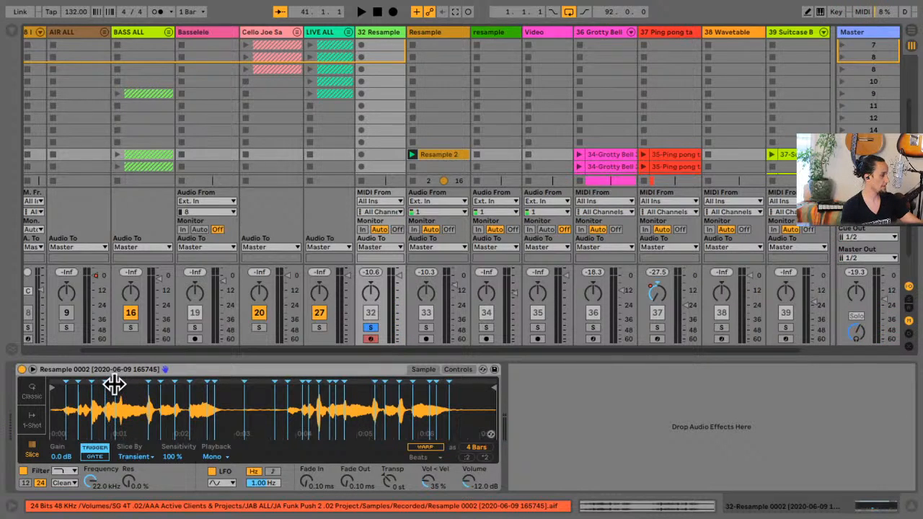
click(114, 386)
click(114, 386)
click(114, 386)
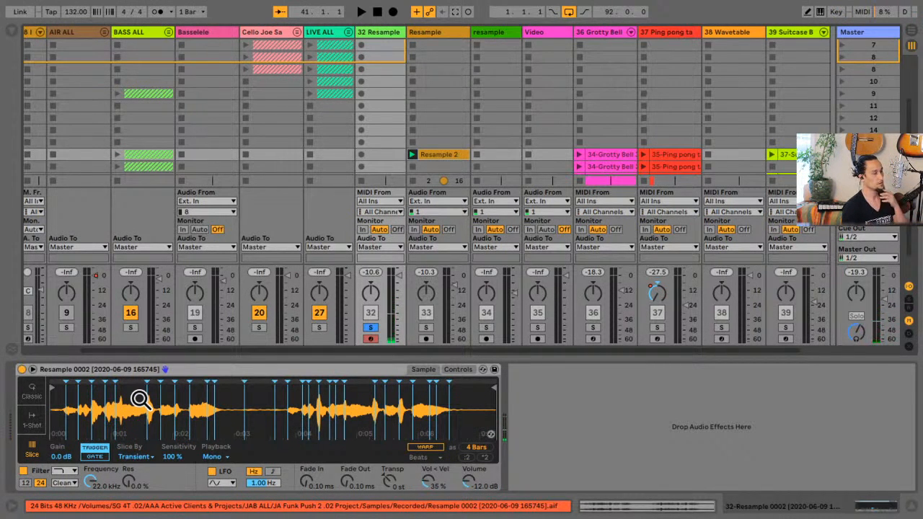
click(370, 328)
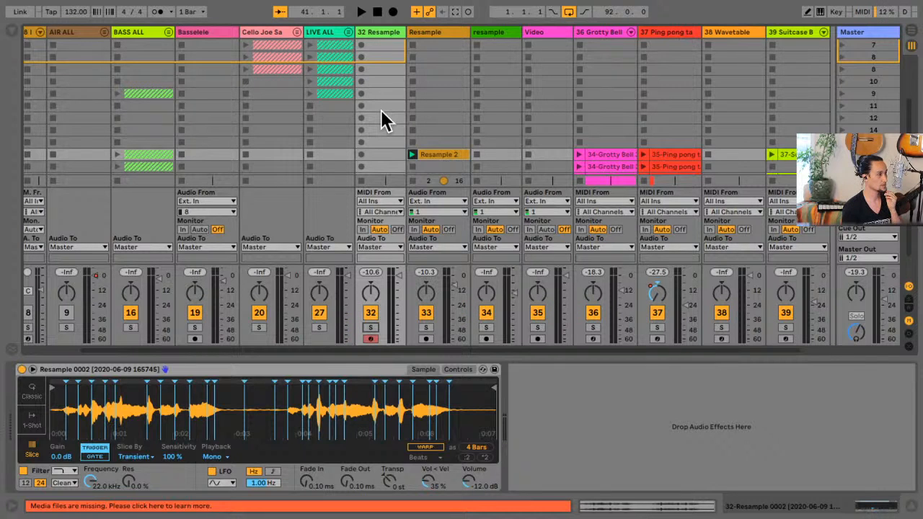
Switch to the Arrangement View, clear the browser search and hide the browser
click(383, 118)
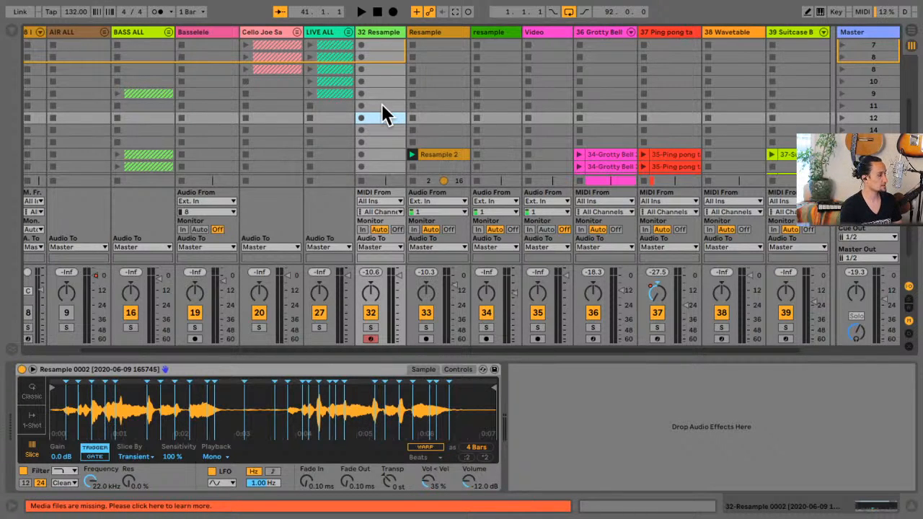
key(Tab)
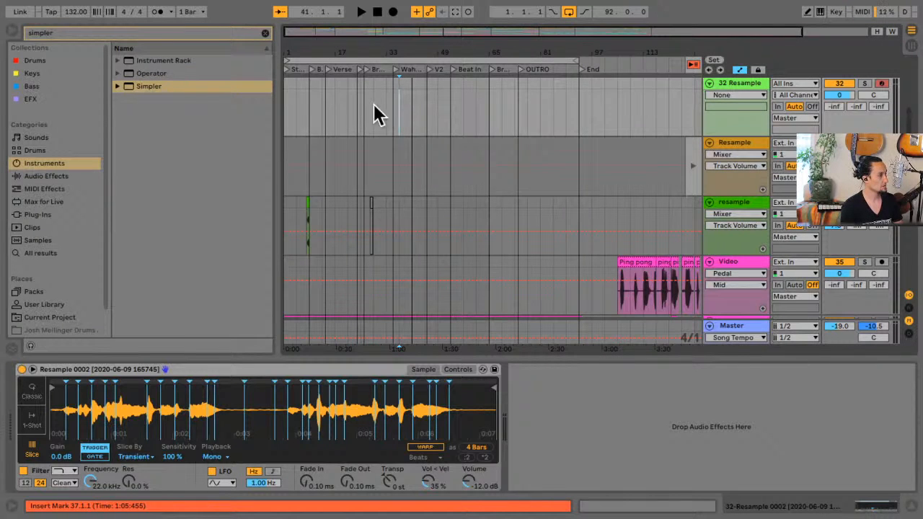
click(265, 33)
click(12, 31)
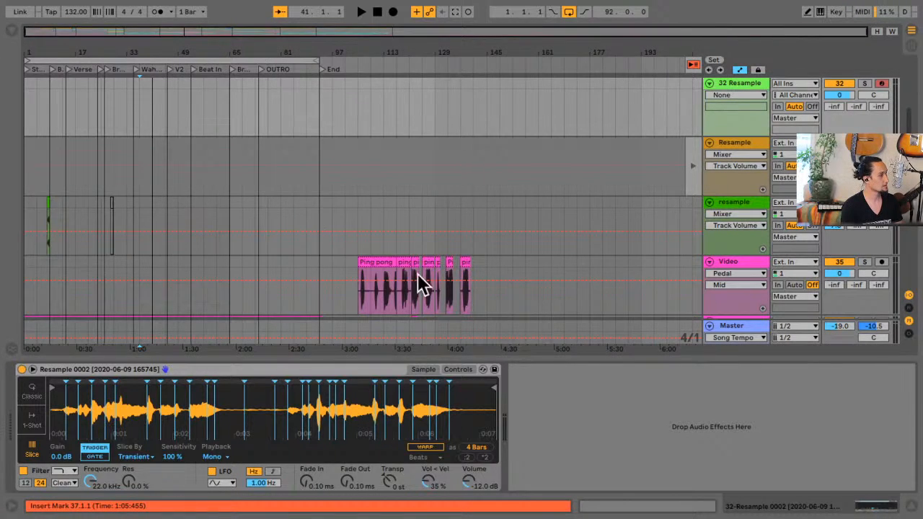
Play the arrangement from bar 1 and check which tracks sound in the Session View mixer
click(26, 113)
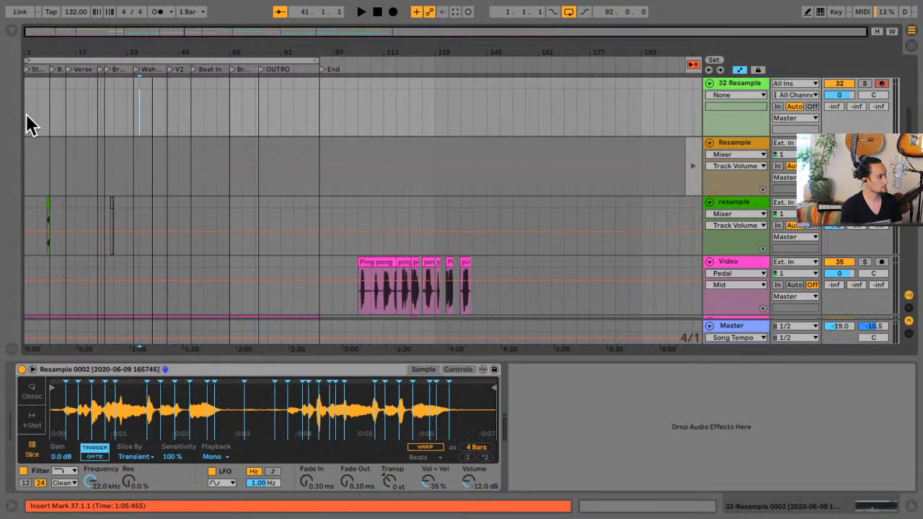
key(space)
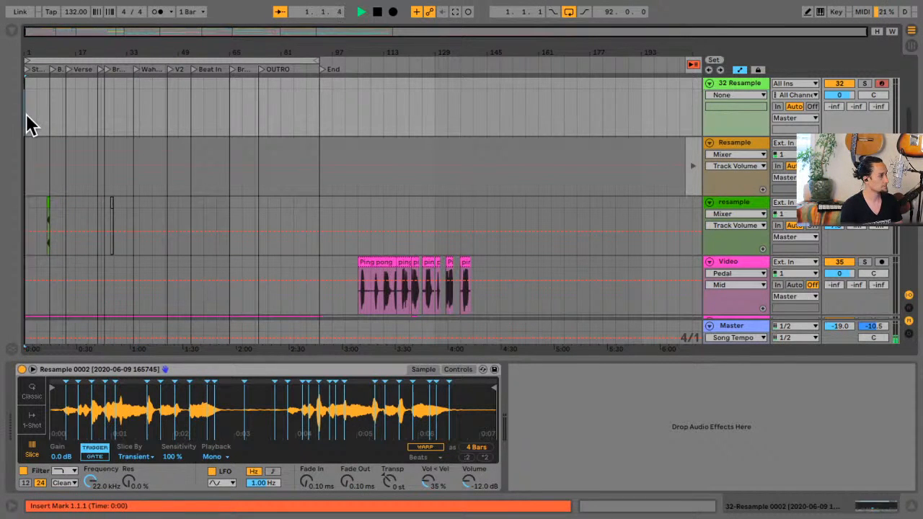
key(Tab)
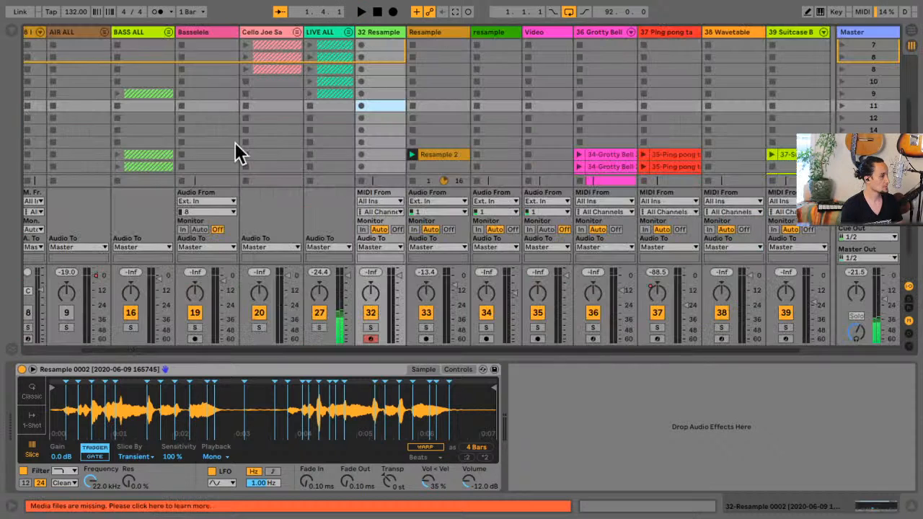
key(Tab)
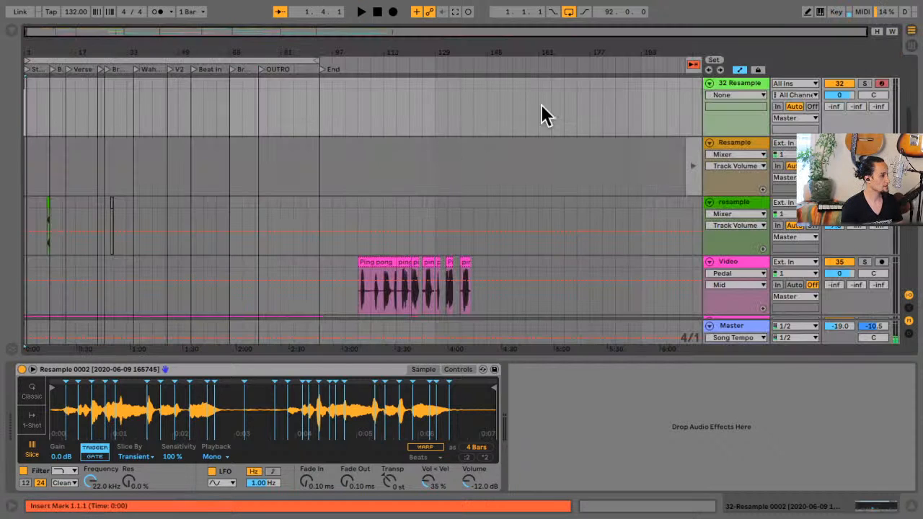
Return all tracks to arrangement playback and play the song from bar 1
click(692, 65)
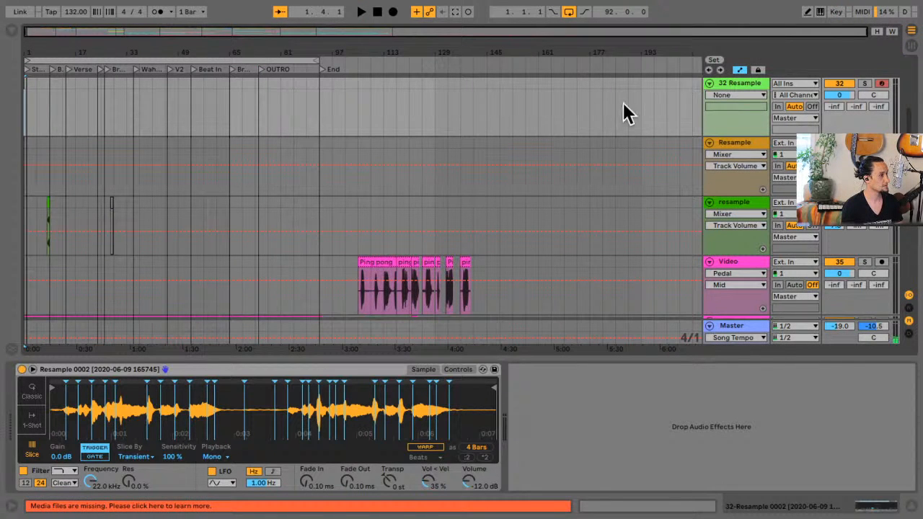
click(23, 107)
key(Tab)
key(Tab)
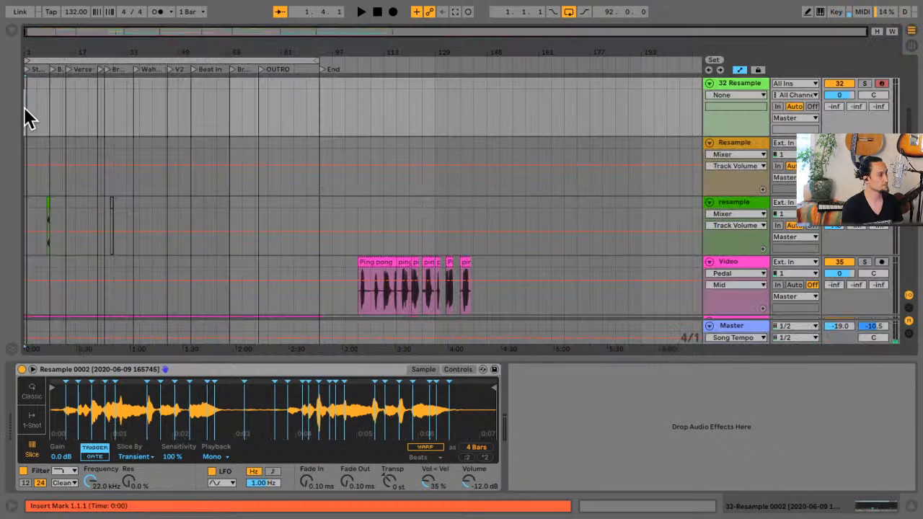
key(space)
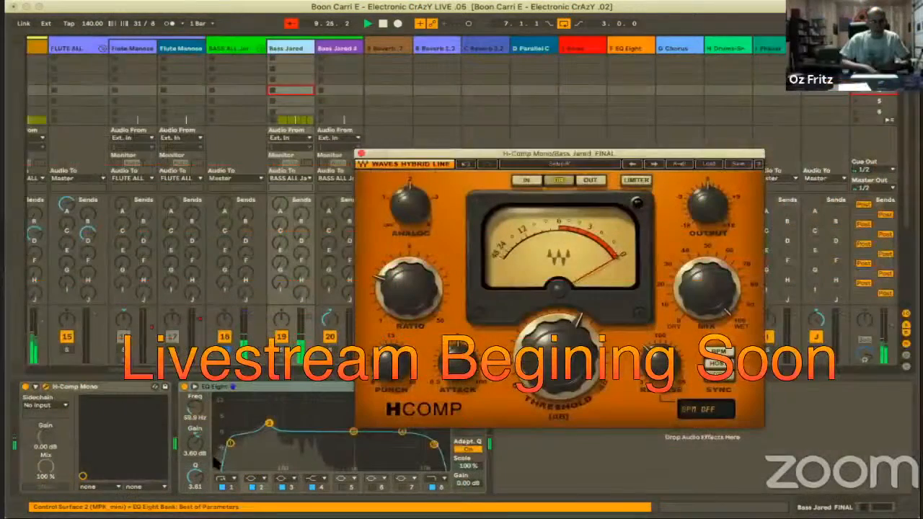
In the selected bass track's EQ Eight, set band 2's gain to -0.37 dB and band 1's low cut to 31.0 Hz
drag(269, 423, 269, 433)
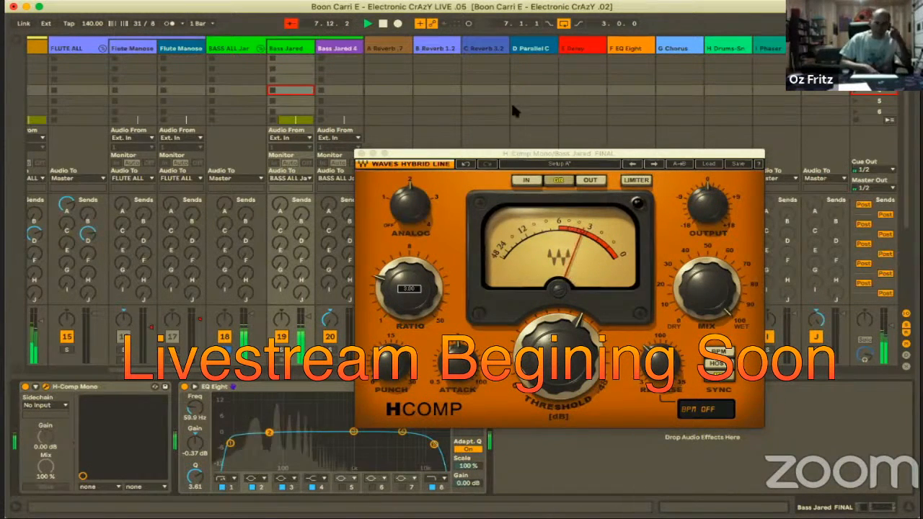
drag(508, 149, 508, 101)
click(221, 487)
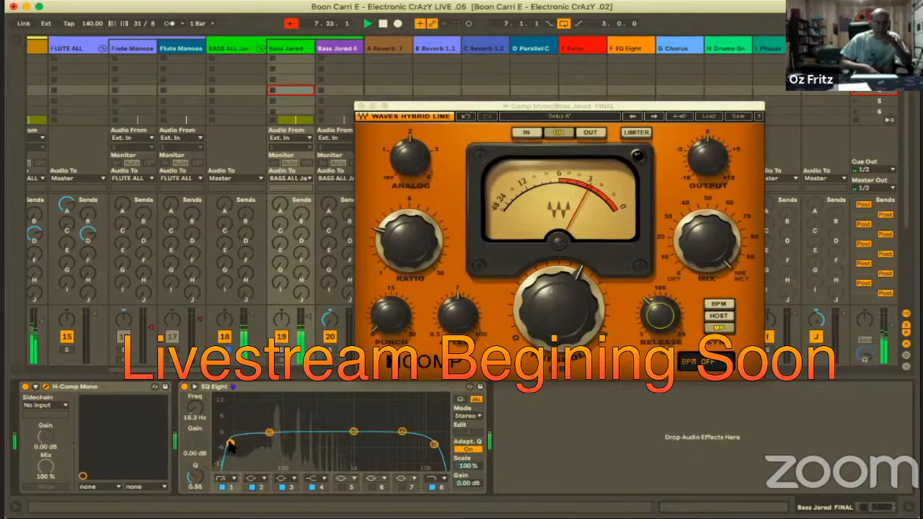
click(221, 487)
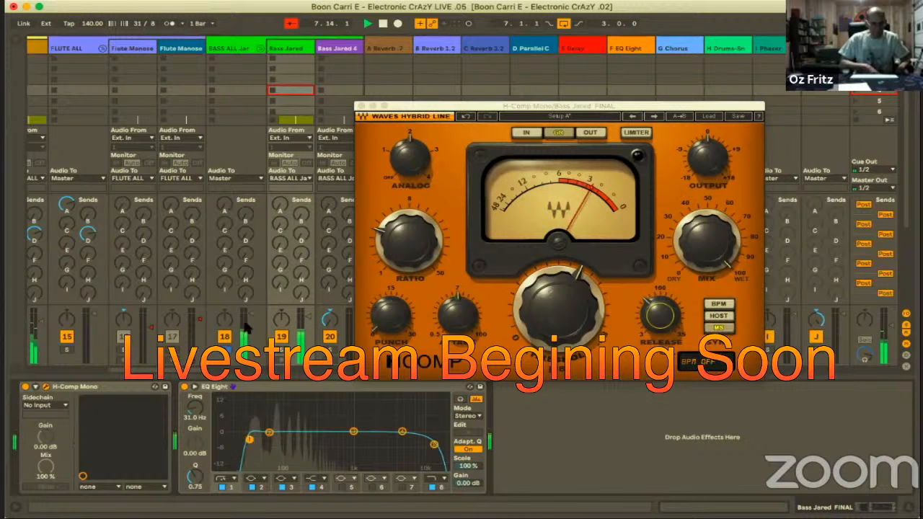
Select the Tabla track and switch EQ Eight's band 1 low cut off and on to compare the sound
scroll(163, 91, left, 2)
click(75, 92)
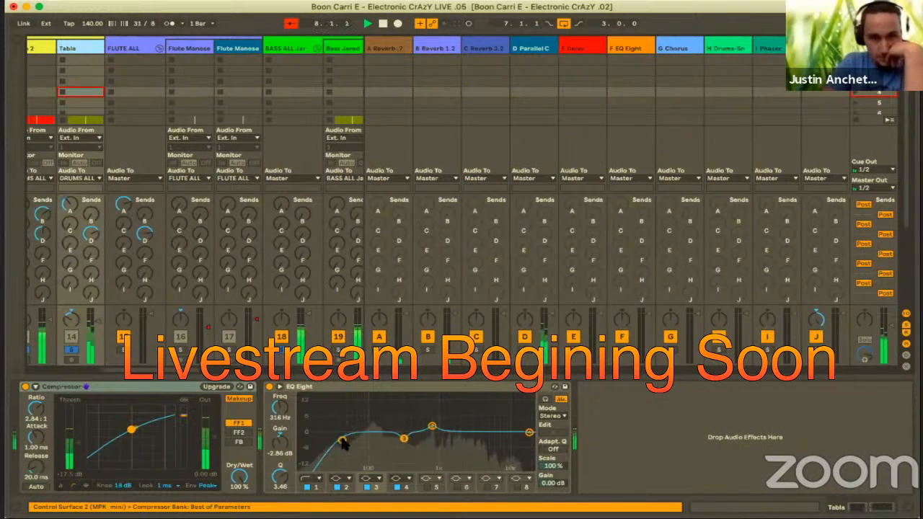
click(340, 440)
click(307, 488)
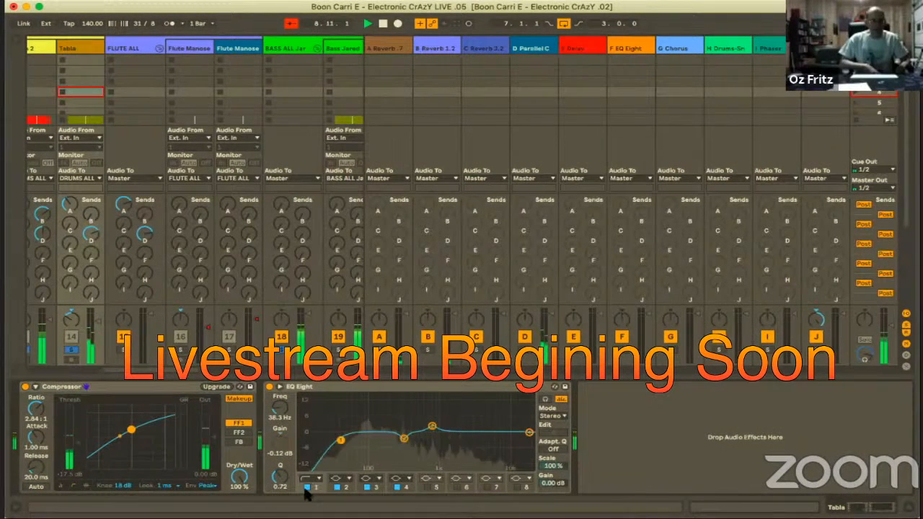
click(307, 487)
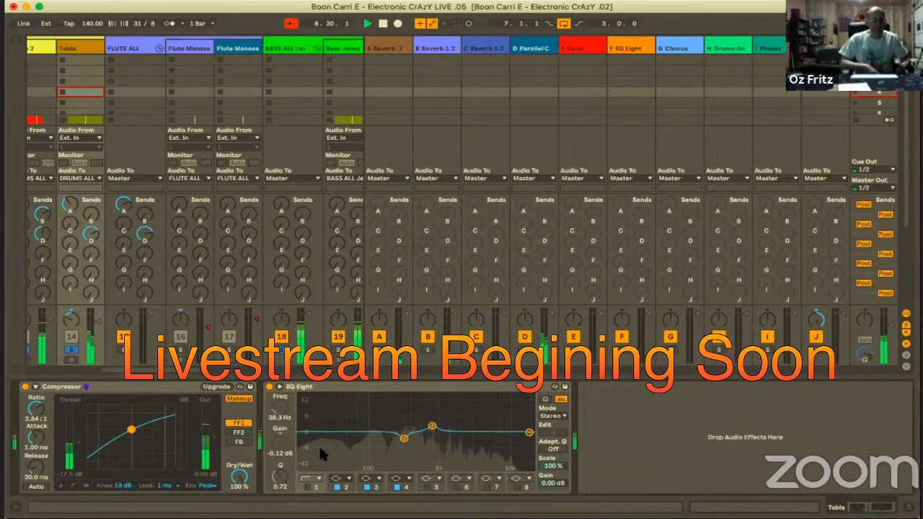
Change band 1 of the Tabla EQ Eight to a bell filter and move it to a higher frequency and gain
click(318, 479)
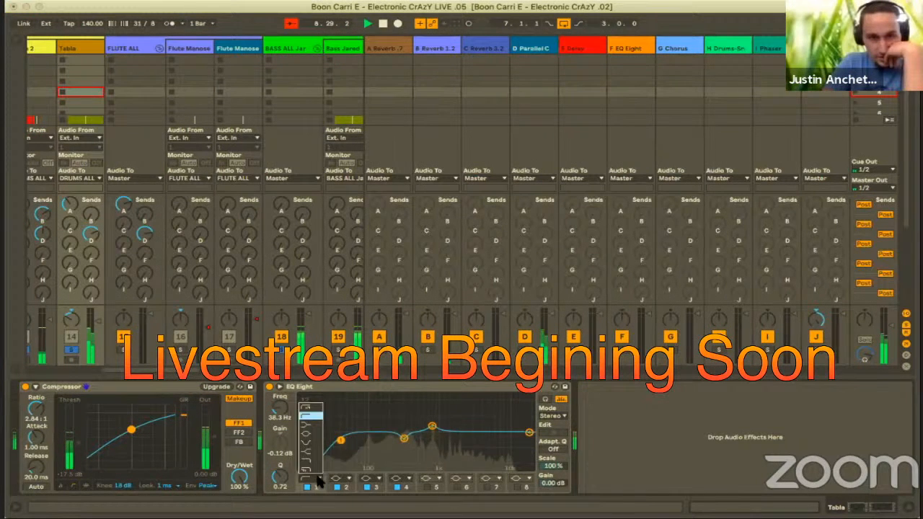
click(307, 435)
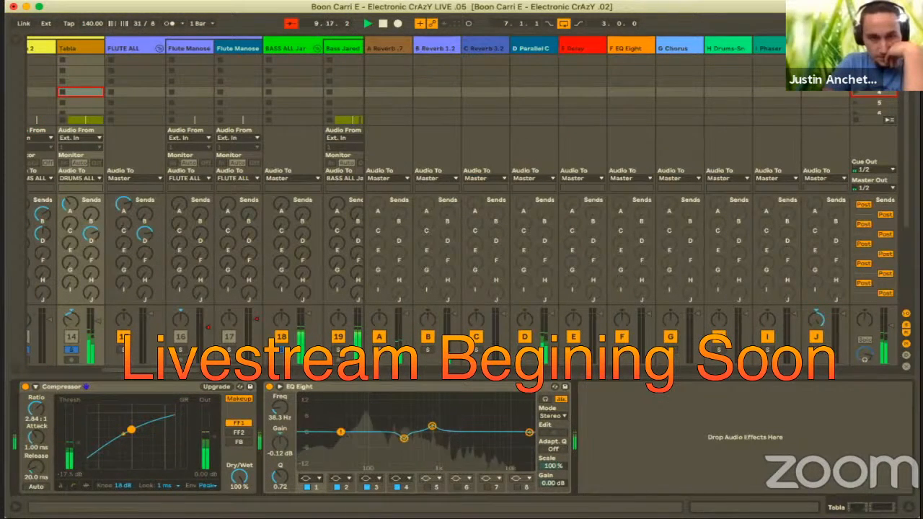
drag(341, 432, 358, 423)
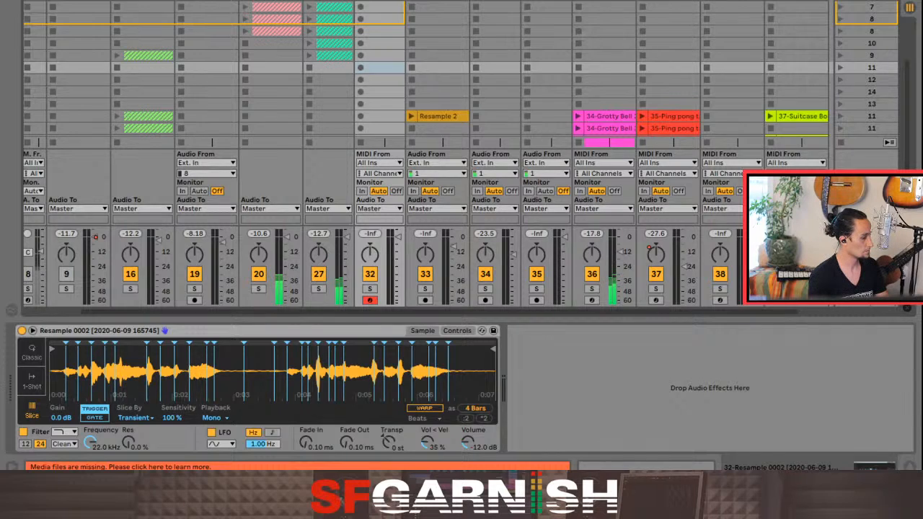
Switch to the Arrangement View, place the insert marker at bar 97 on the green resample track, and hide the automation
key(Tab)
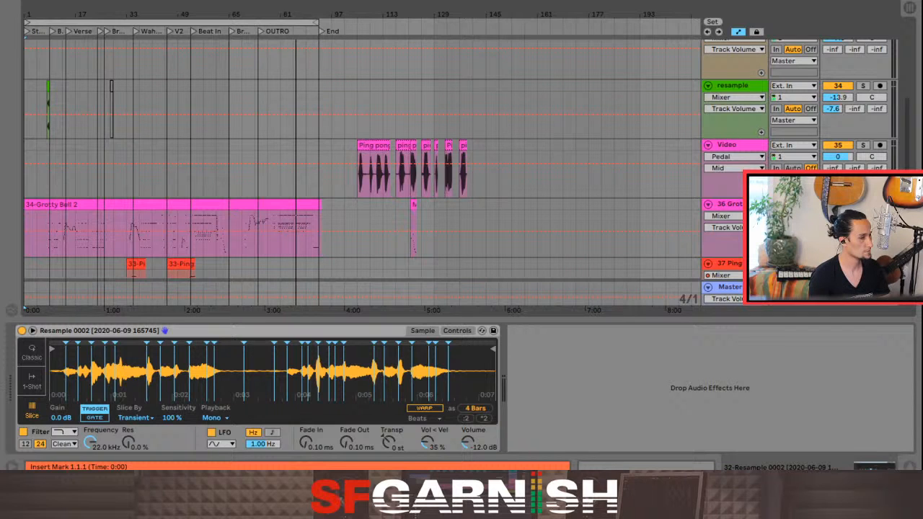
scroll(361, 173, down, 6)
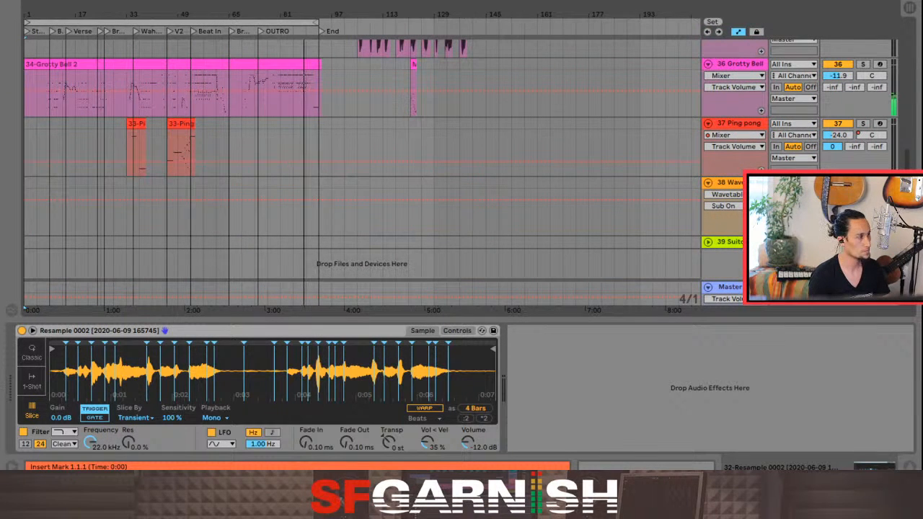
scroll(361, 173, up, 7)
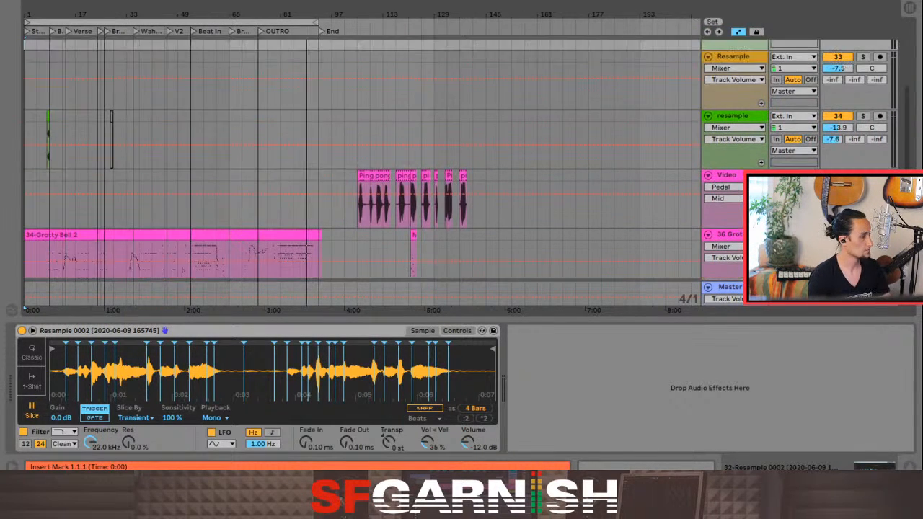
click(331, 144)
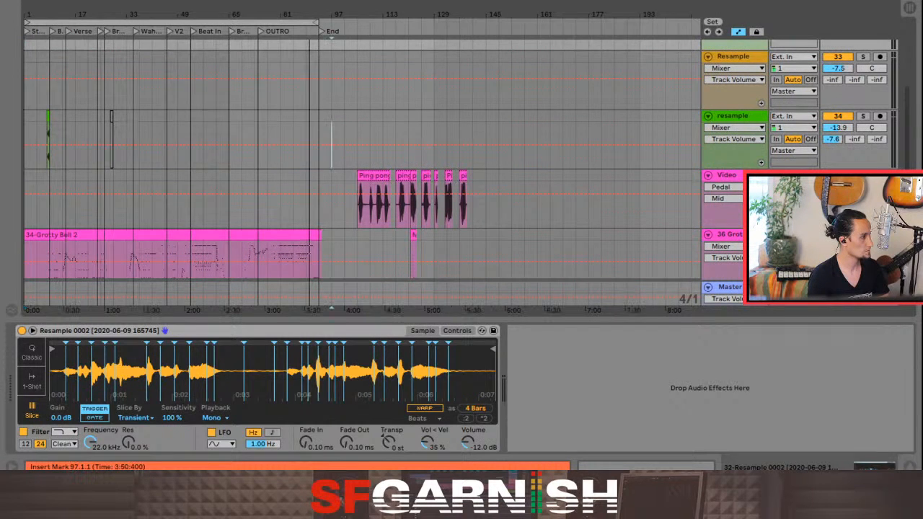
key(a)
Look through the arrangement's tracks and place the insert marker at bar 105 on the 32 Resample track
scroll(332, 144, down, 4)
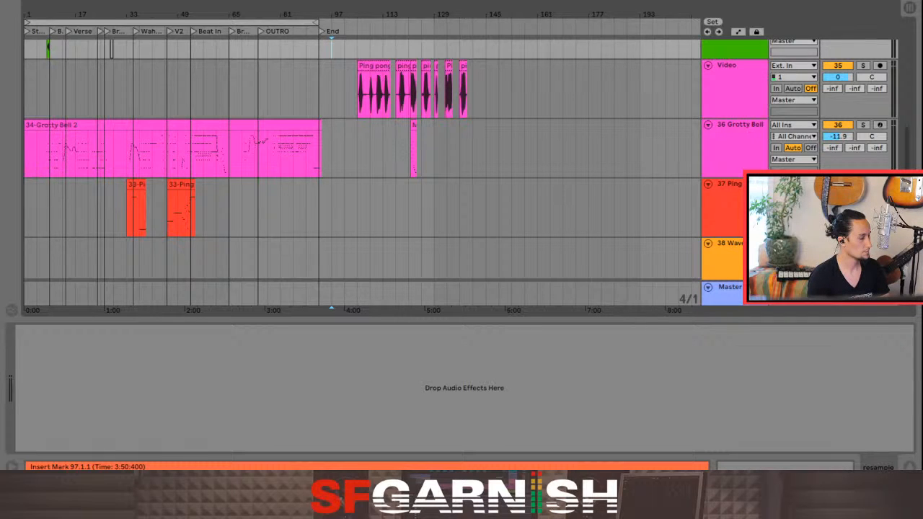
scroll(360, 173, down, 2)
scroll(361, 173, up, 5)
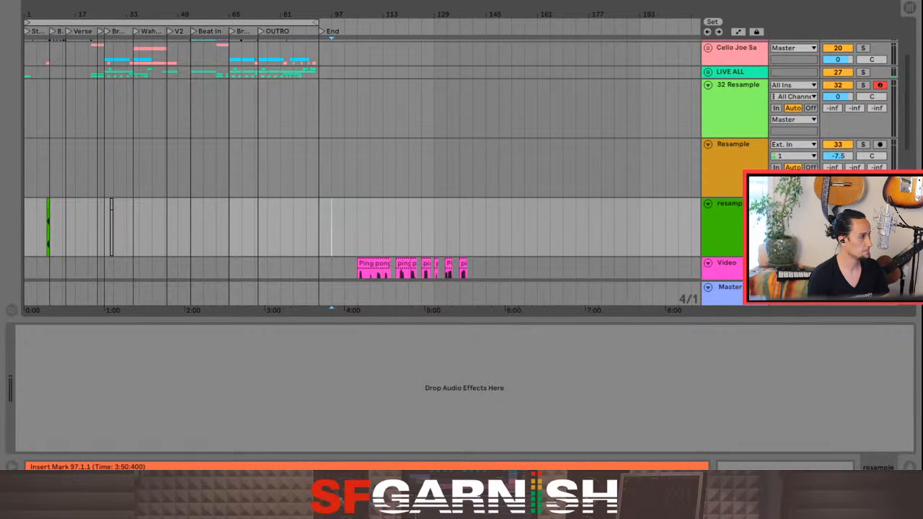
click(344, 167)
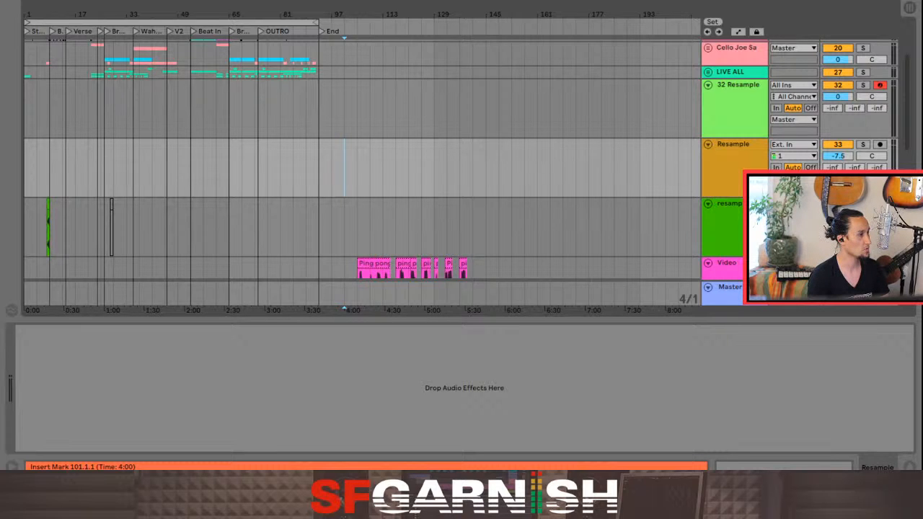
scroll(361, 173, up, 3)
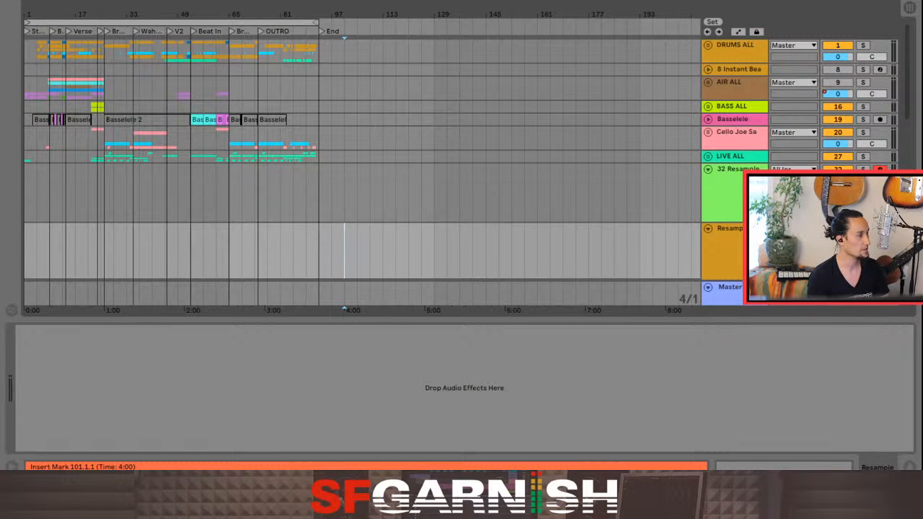
click(357, 194)
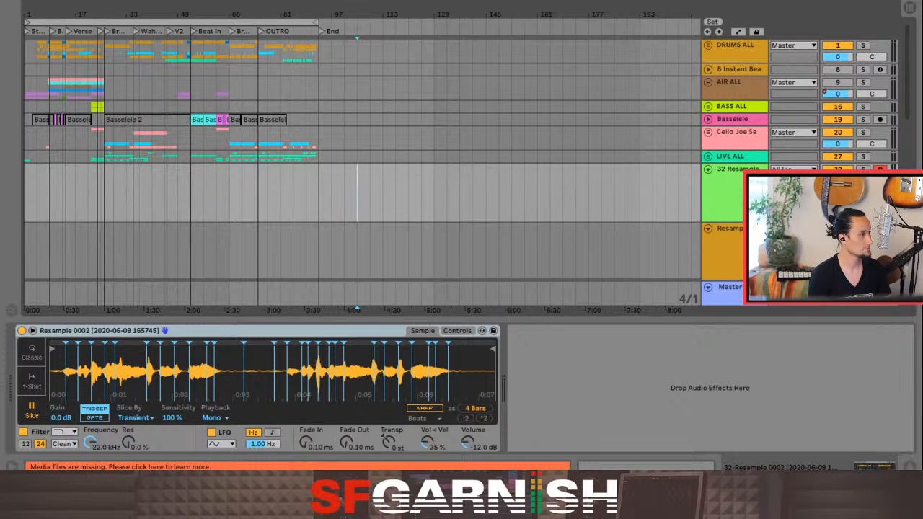
Unfold the DRUMS ALL group and zoom in on the Tambourine clips around bar 85
click(708, 45)
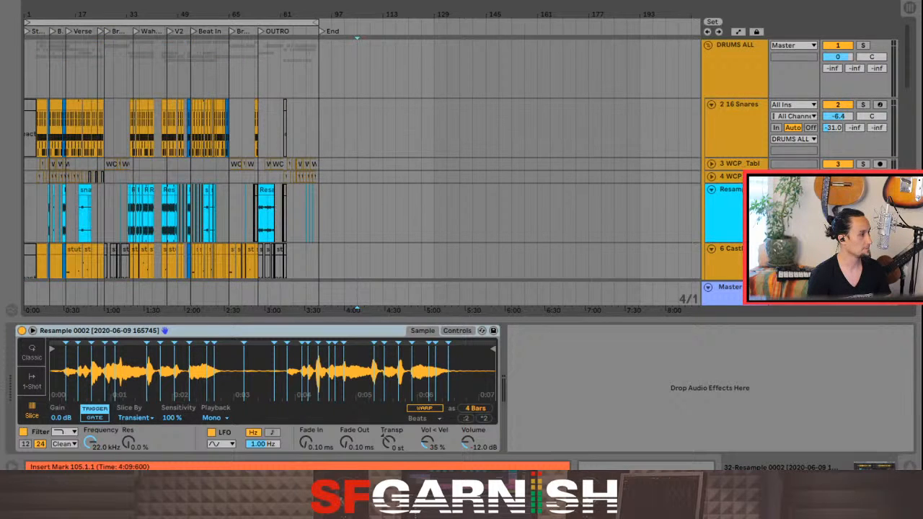
scroll(361, 158, down, 6)
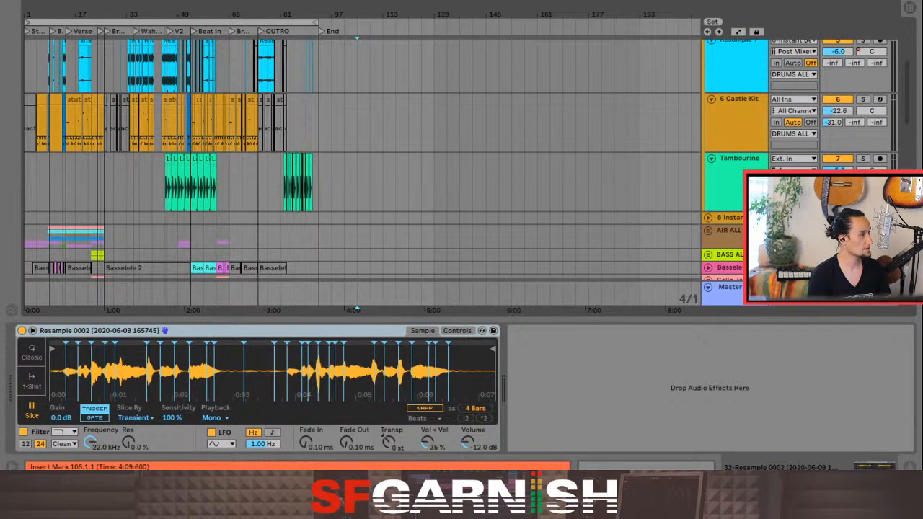
click(293, 182)
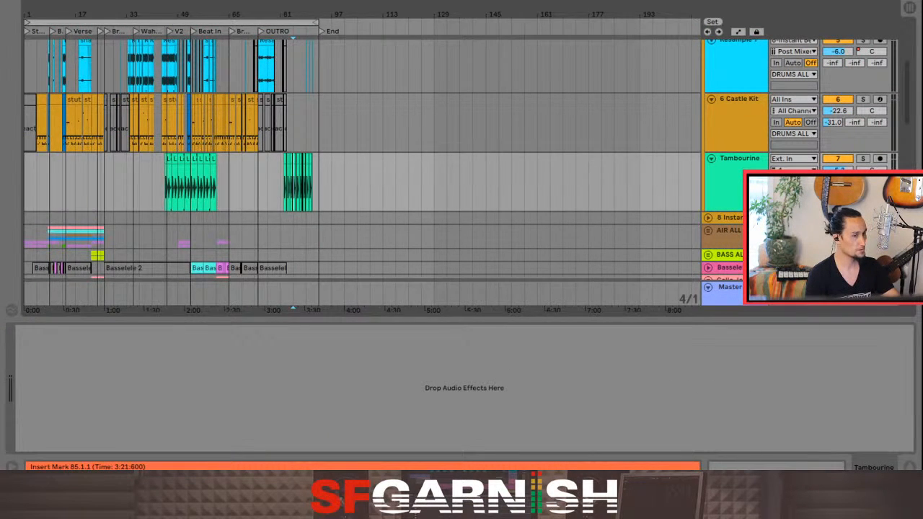
key(plus)
key(plus)
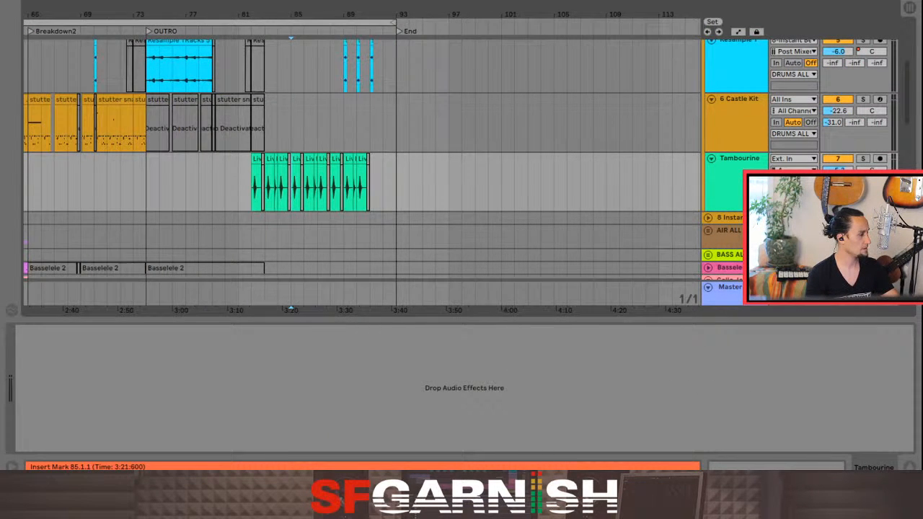
key(plus)
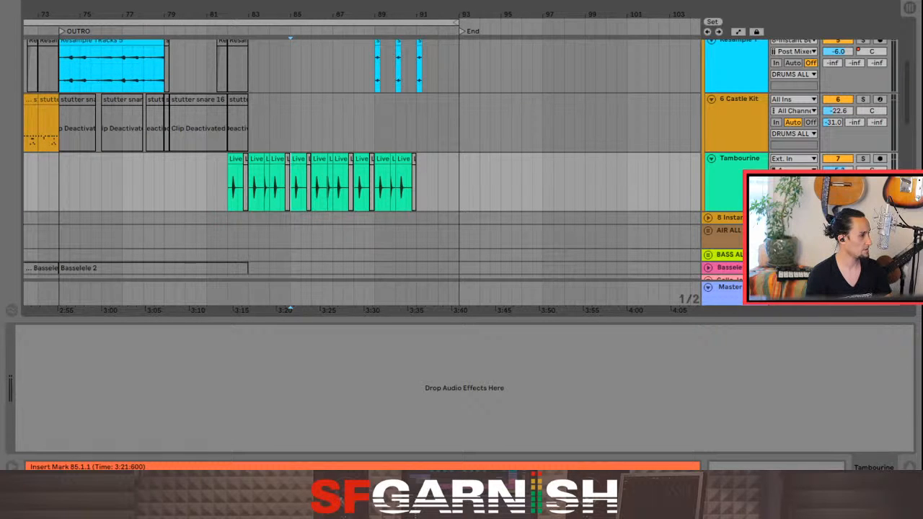
Play the Tambourine section from bar 45 and check its level in the Session View mixer before returning to the arrangement
scroll(360, 166, left, 10)
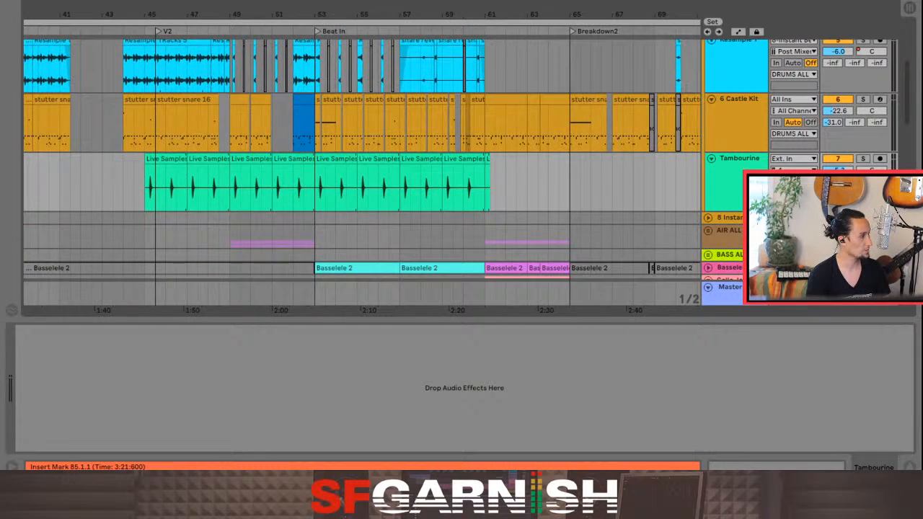
scroll(361, 166, left, 4)
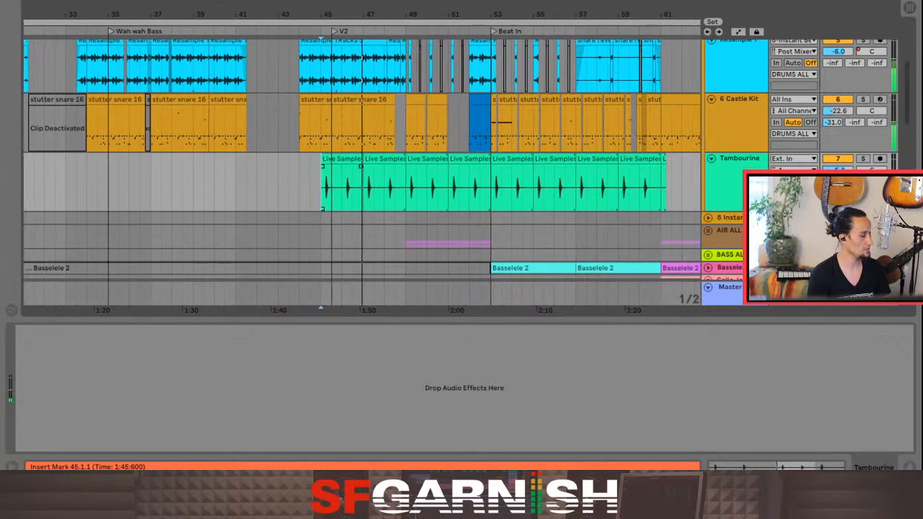
key(Tab)
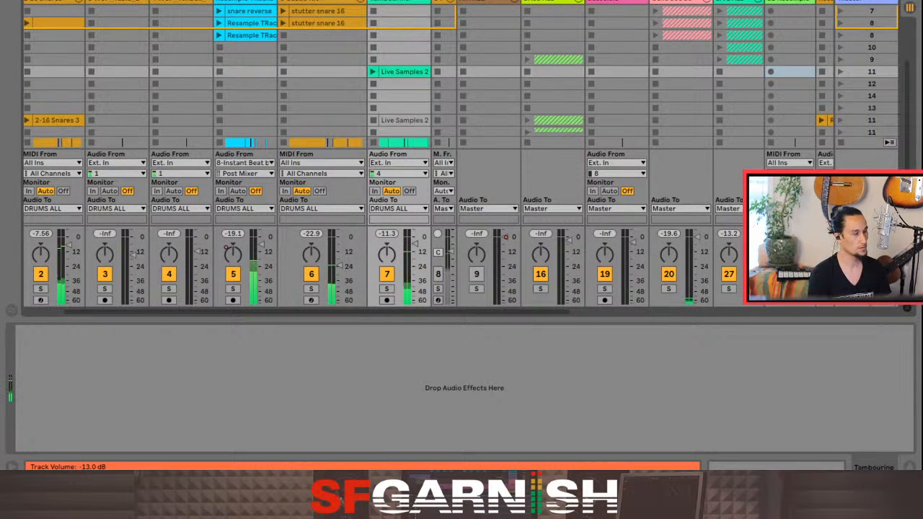
key(Tab)
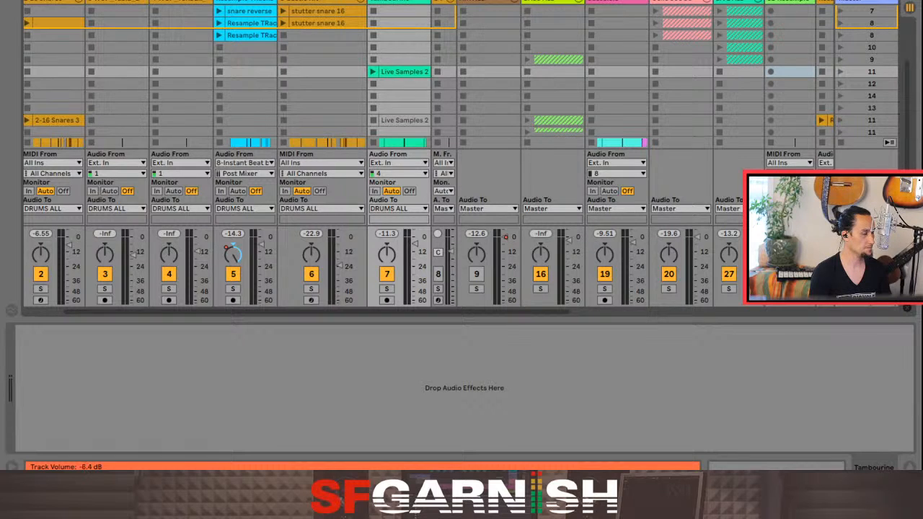
key(Tab)
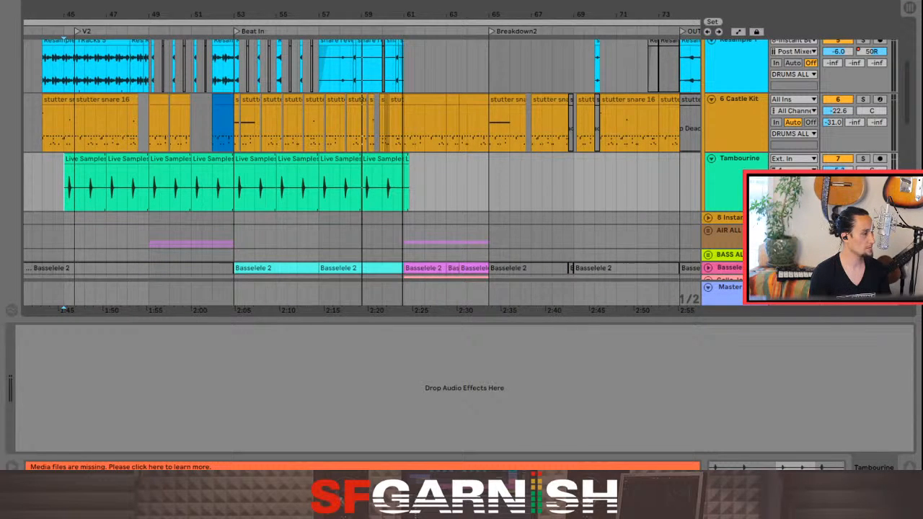
Play the outro's Tambourine clips from 81.3.1
scroll(360, 165, right, 10)
scroll(360, 166, right, 2)
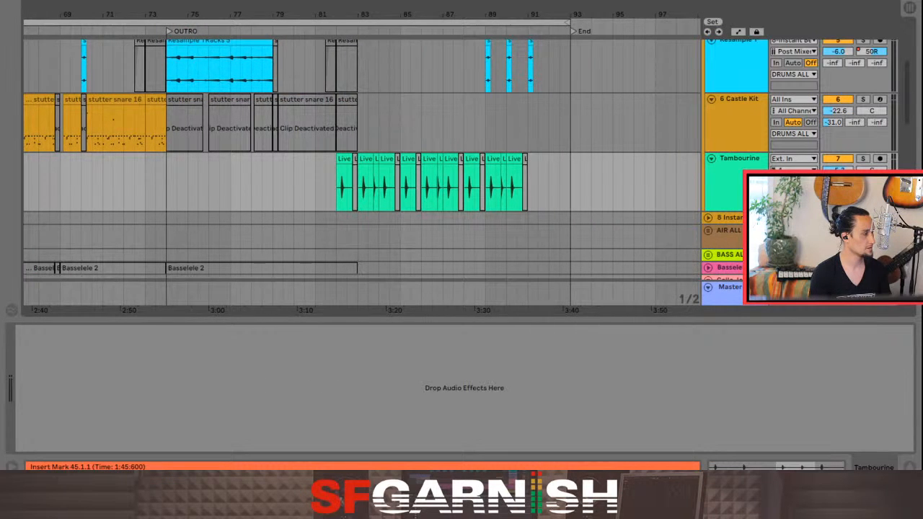
click(325, 184)
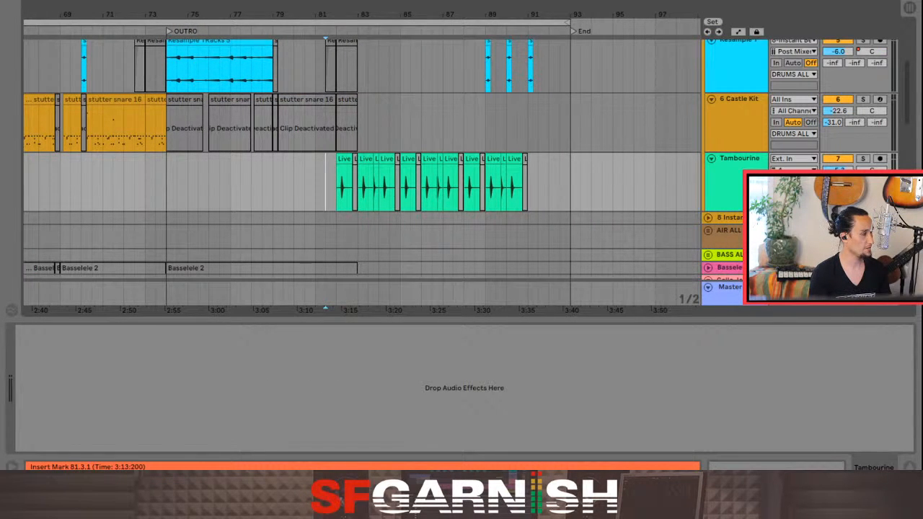
key(space)
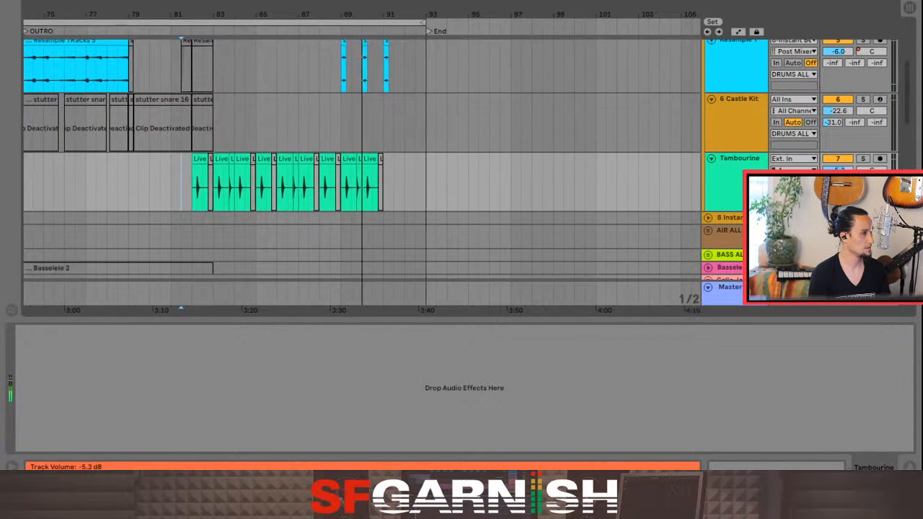
Show the automation and lower the Tambourine's track volume over the outro clips from 81.3.1 to 94.1.1
key(a)
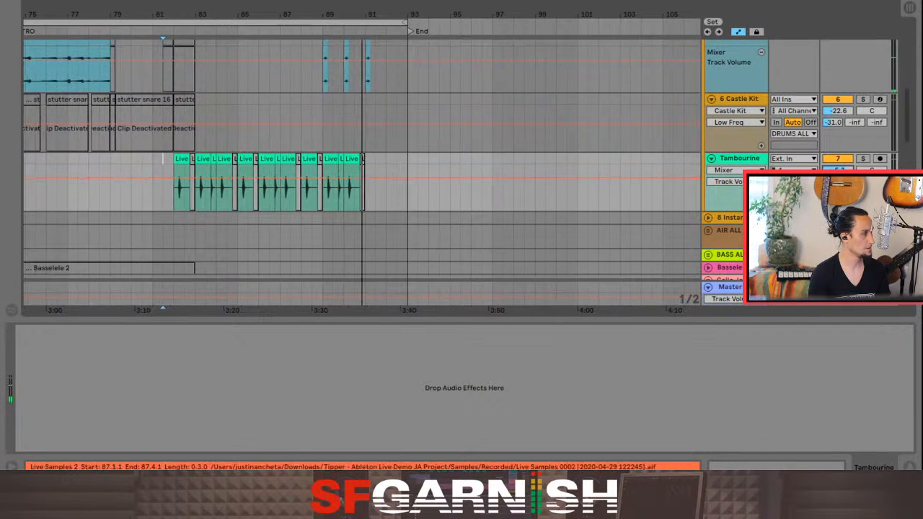
drag(156, 181, 390, 189)
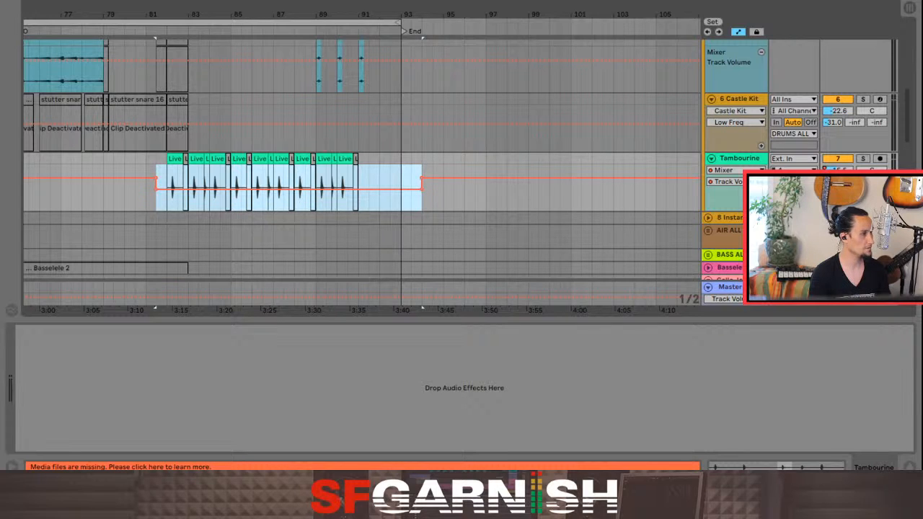
Raise the Tambourine's send C automation between 81.3.1 and 95.1.1, and play the section from 82.1.1
click(728, 170)
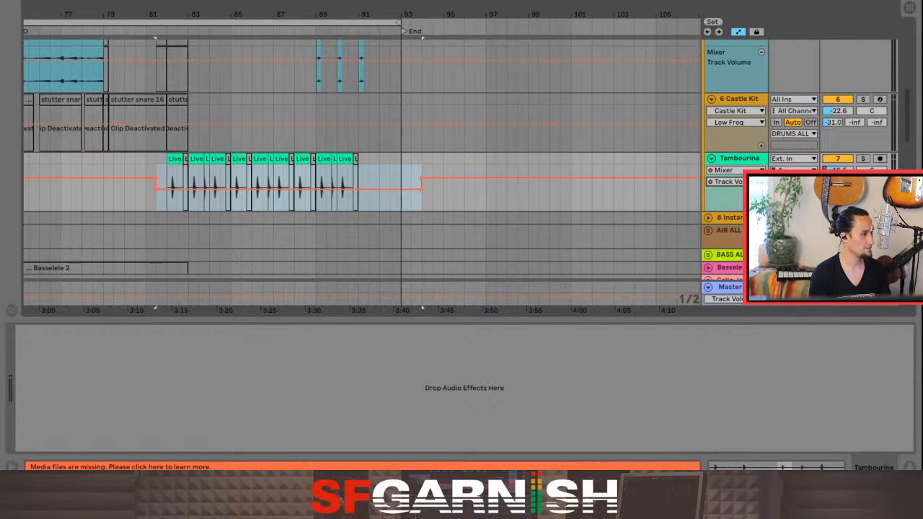
click(877, 182)
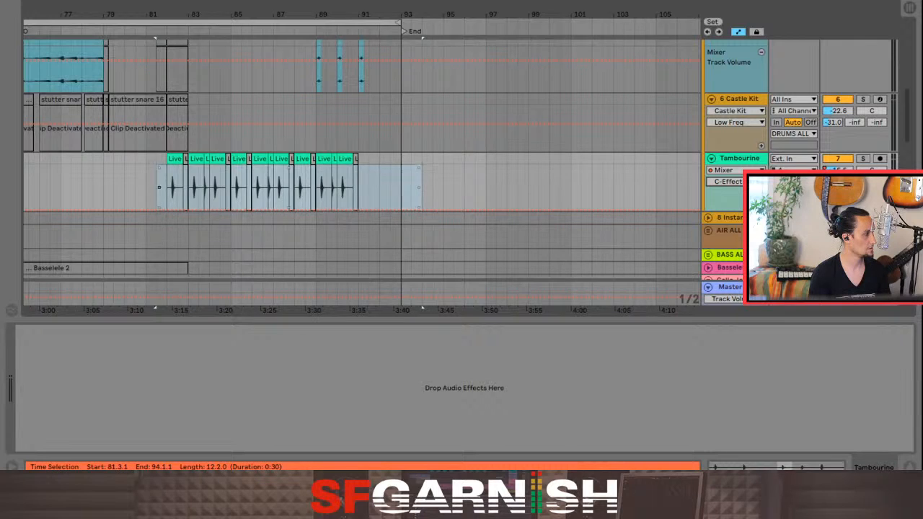
click(156, 187)
drag(156, 187, 443, 188)
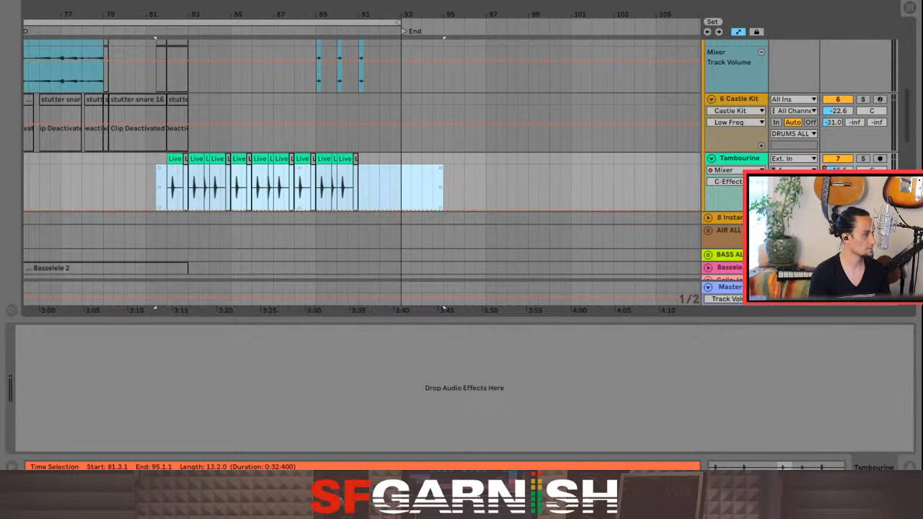
drag(180, 209, 180, 182)
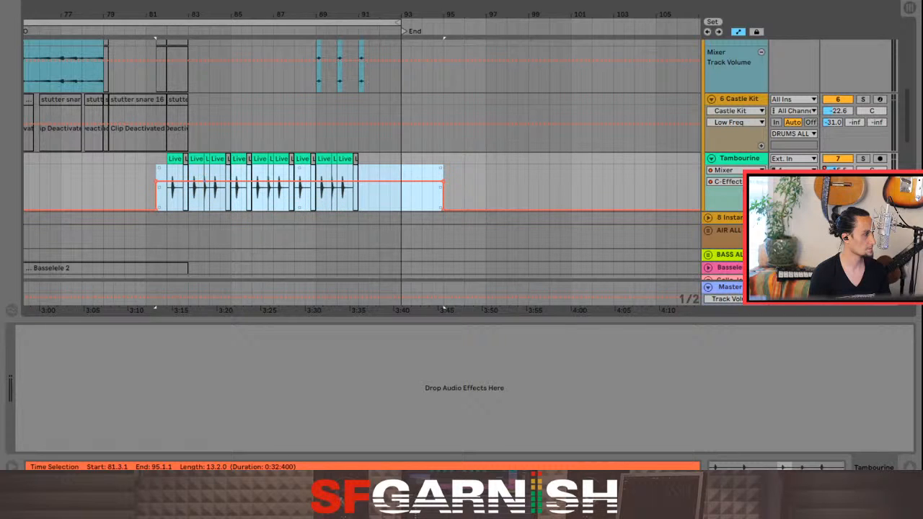
click(168, 191)
key(space)
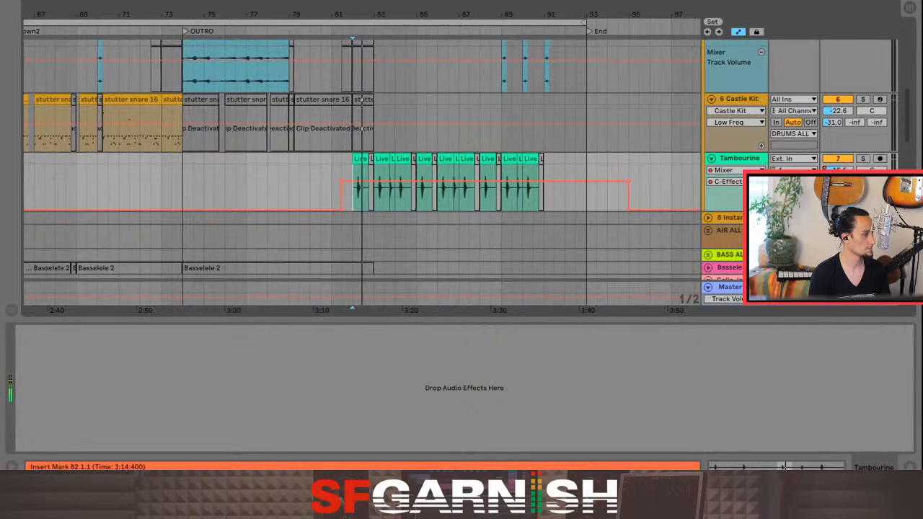
Raise the Tambourine's send C automation over the outro clips to -11.0 dB
drag(348, 181, 348, 177)
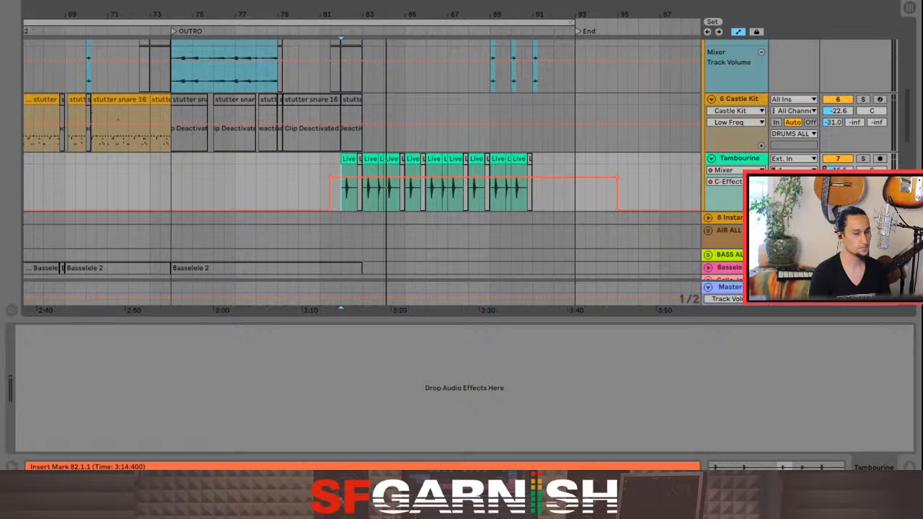
scroll(360, 159, down, 2)
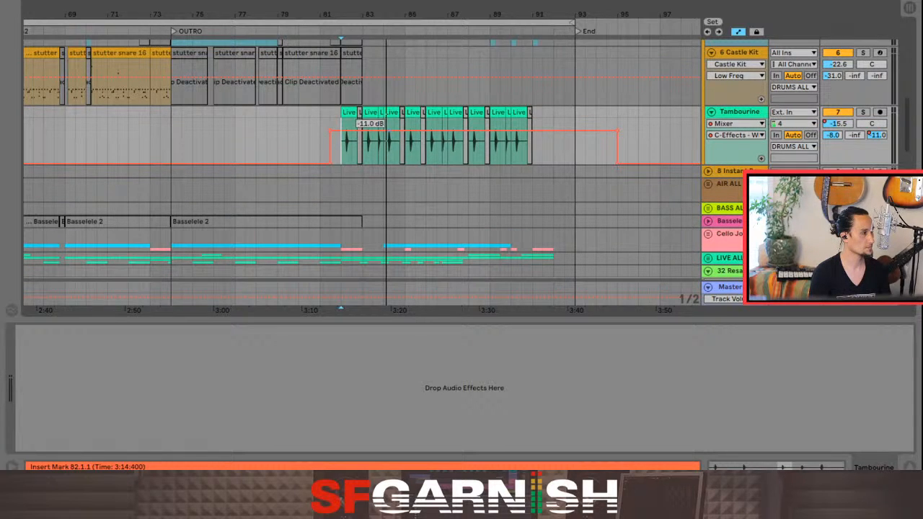
Hide the automation and deactivate the Tambourine's one-beat clips starting at 83.4.1, 86.4.1 and 89.4.1
click(390, 140)
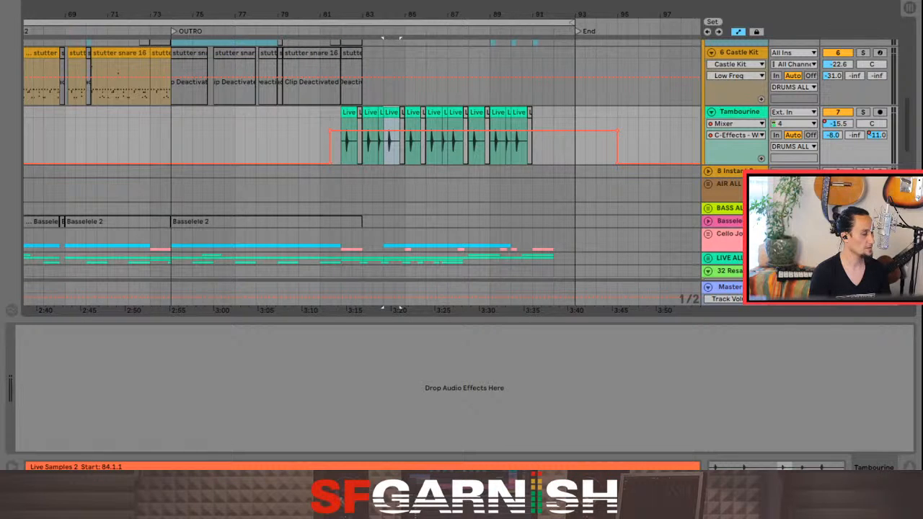
key(a)
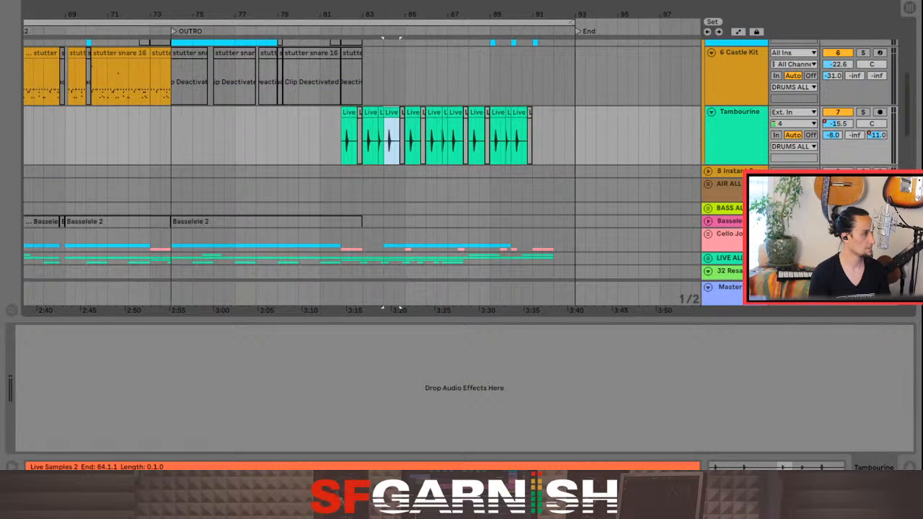
click(379, 137)
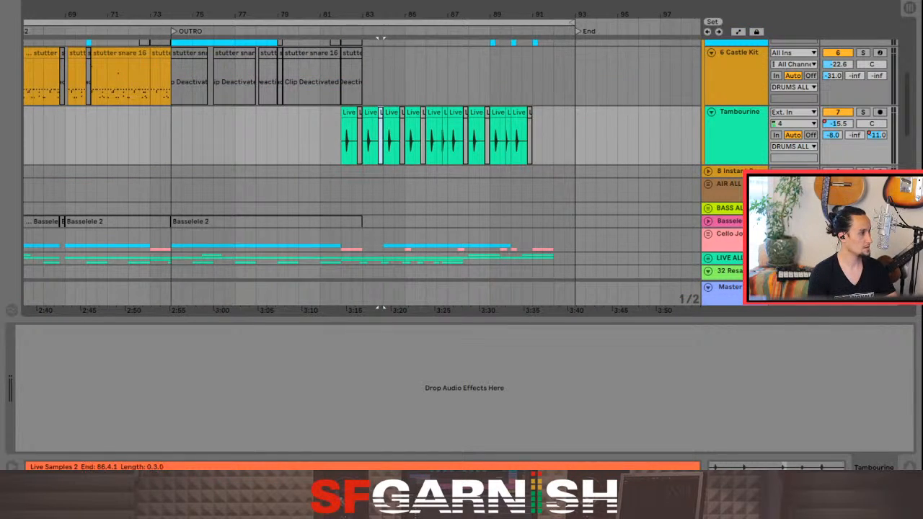
click(444, 307)
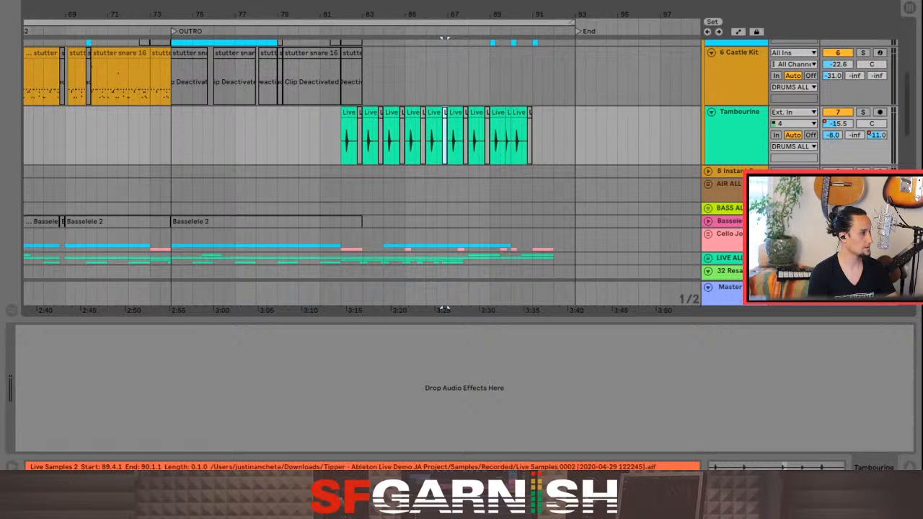
click(508, 308)
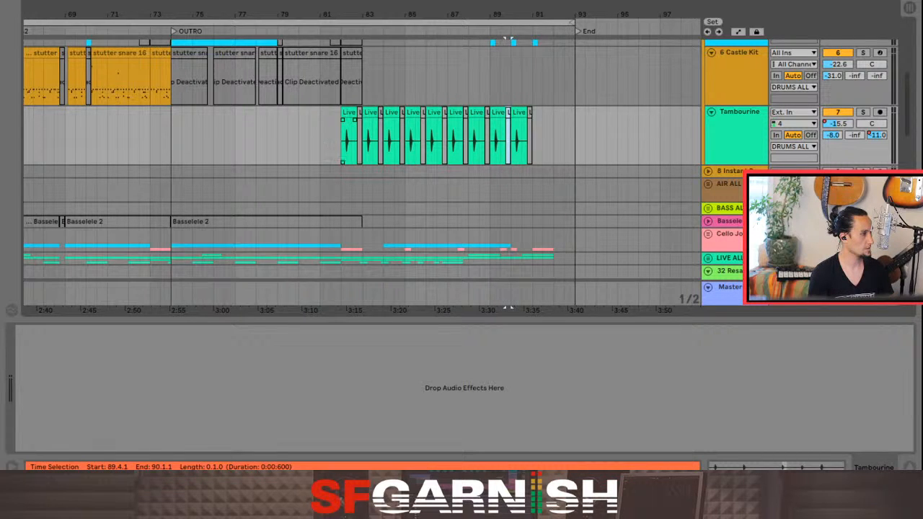
click(341, 309)
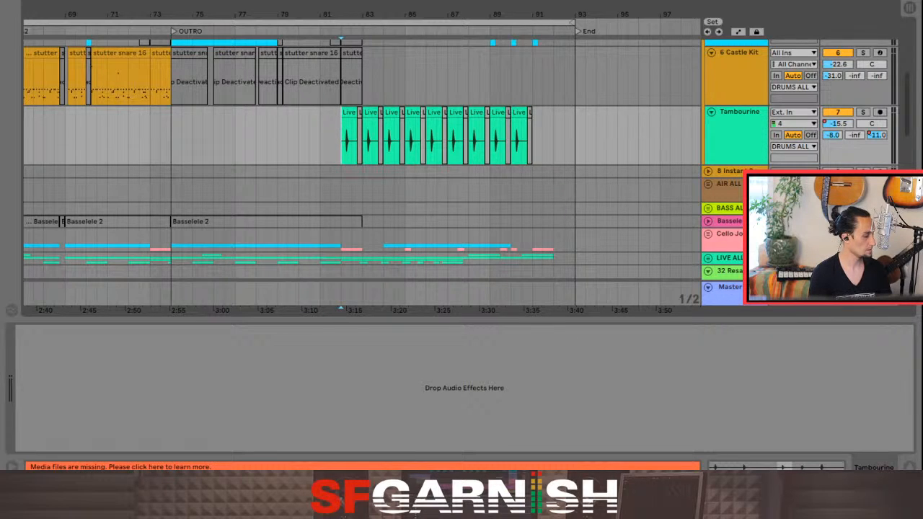
Show the automation and return tracks, play the outro from 81.1.1, and set the C return's Metallic macro to 0
key(a)
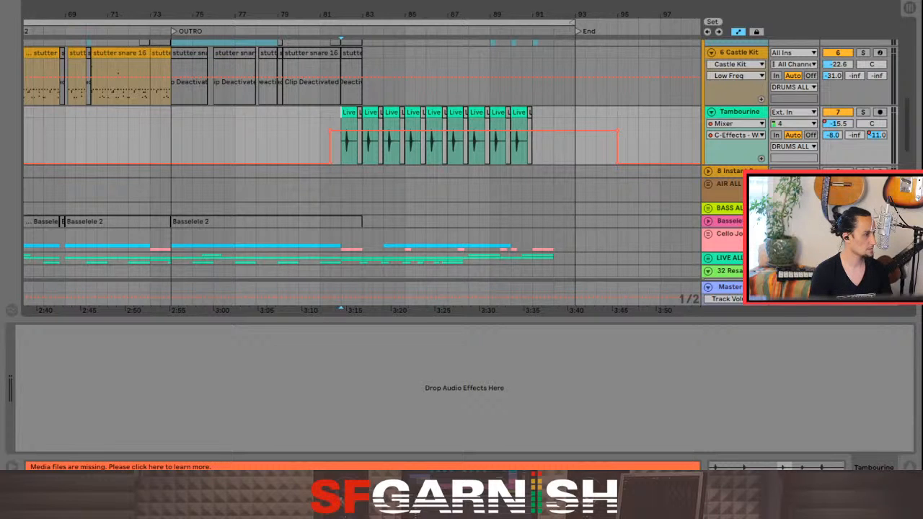
key(ctrl+alt+r)
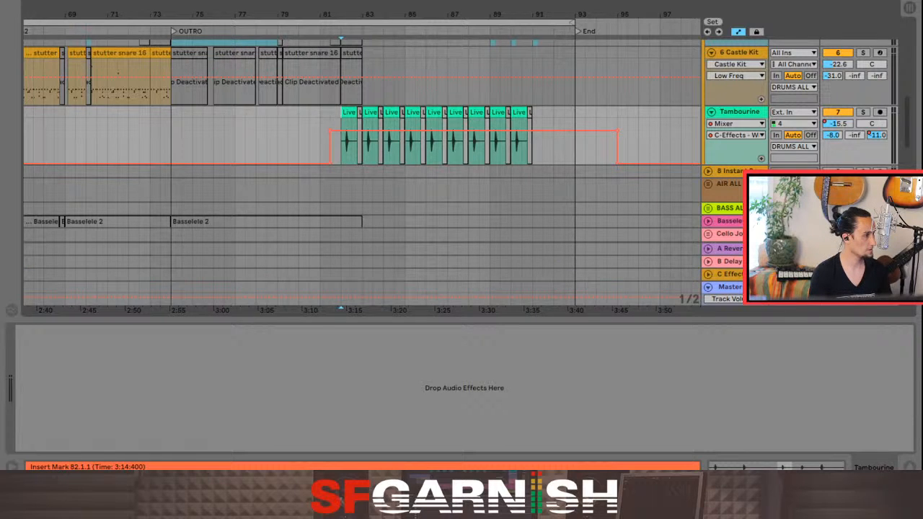
click(499, 275)
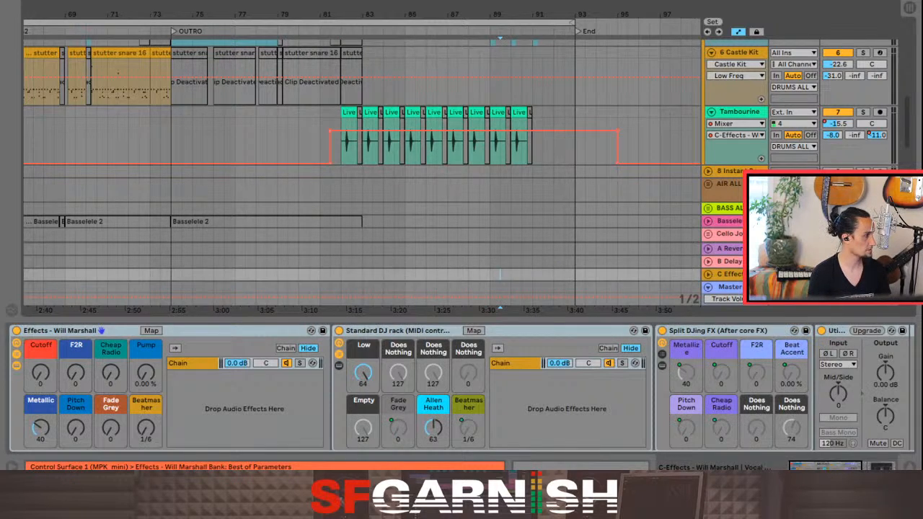
click(324, 141)
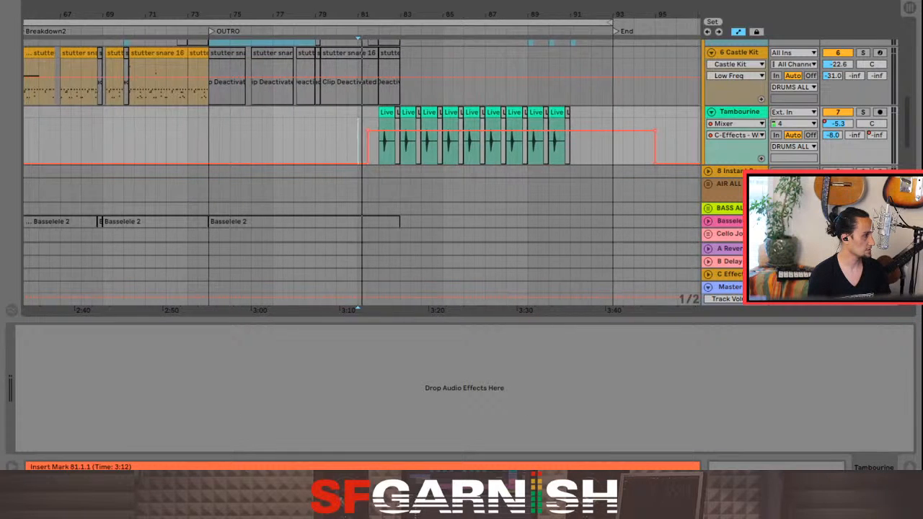
click(405, 274)
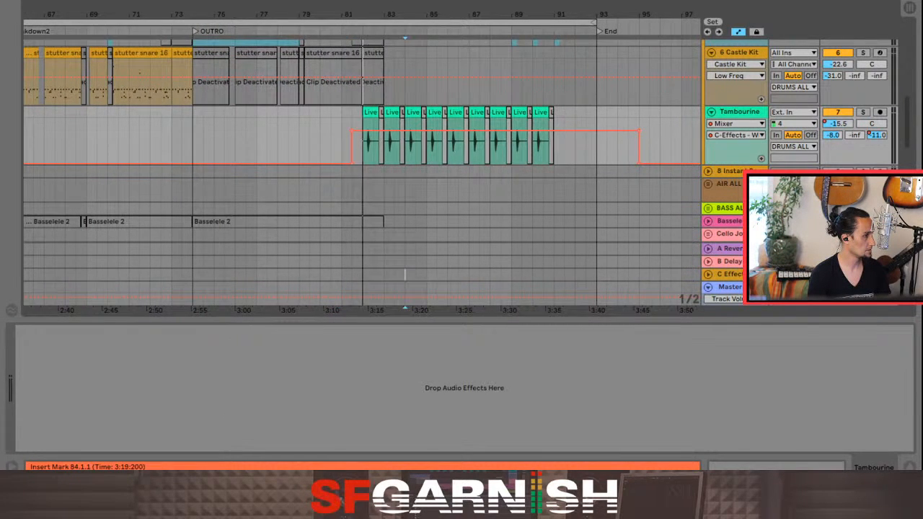
click(405, 274)
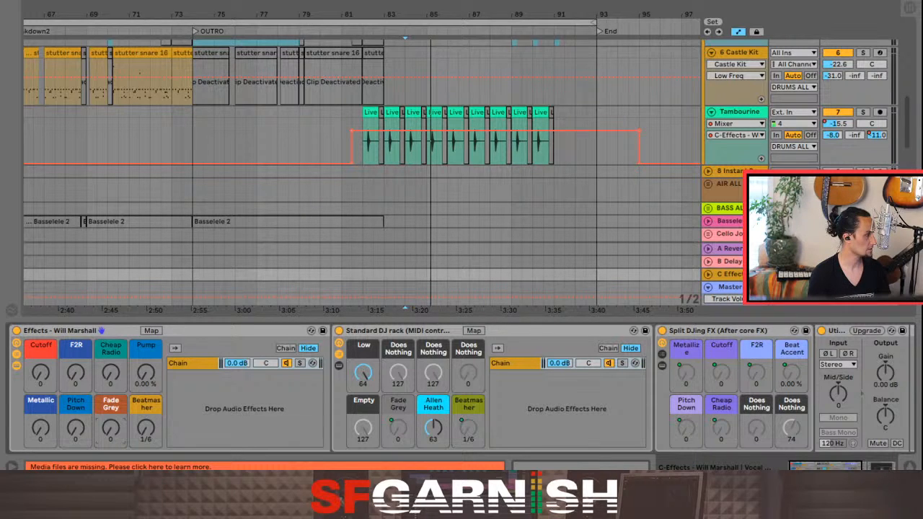
Unfold the C return track and raise its Fade Grey automation to 78 between 81.3.1 and 93.3.1
click(708, 274)
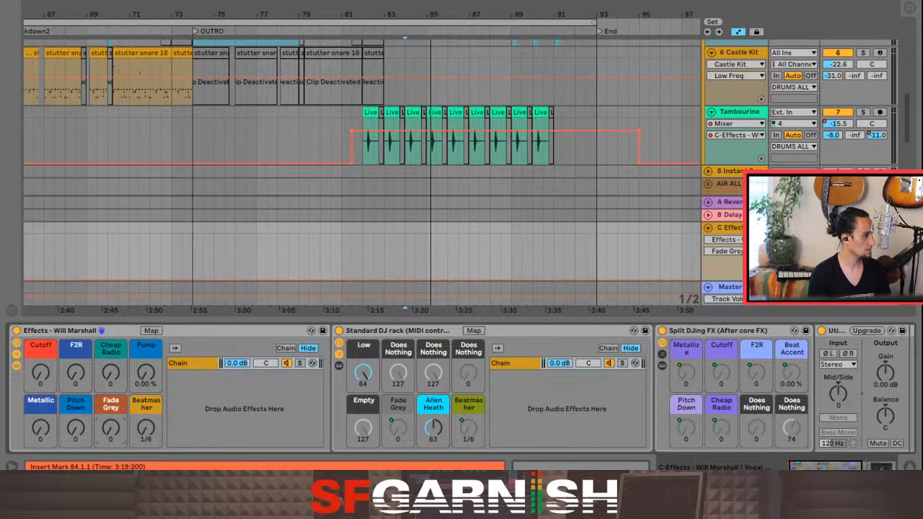
drag(352, 258, 607, 258)
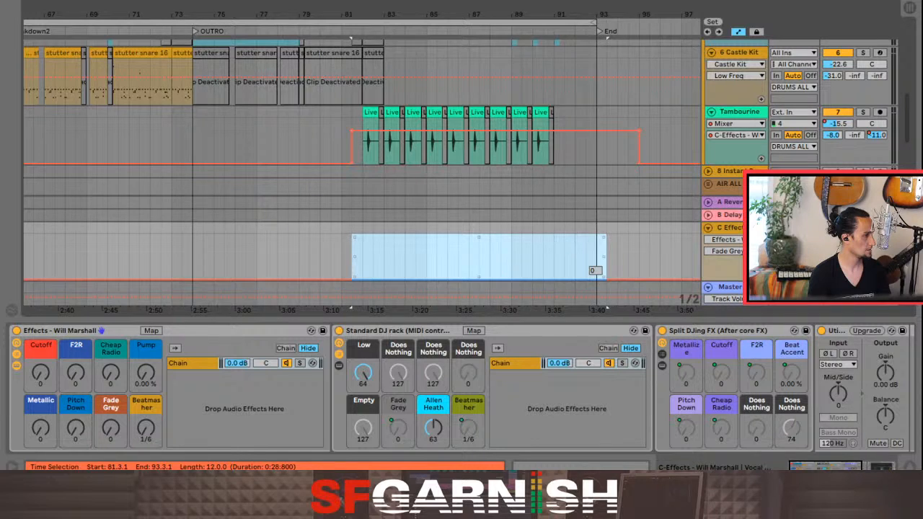
drag(476, 277, 475, 253)
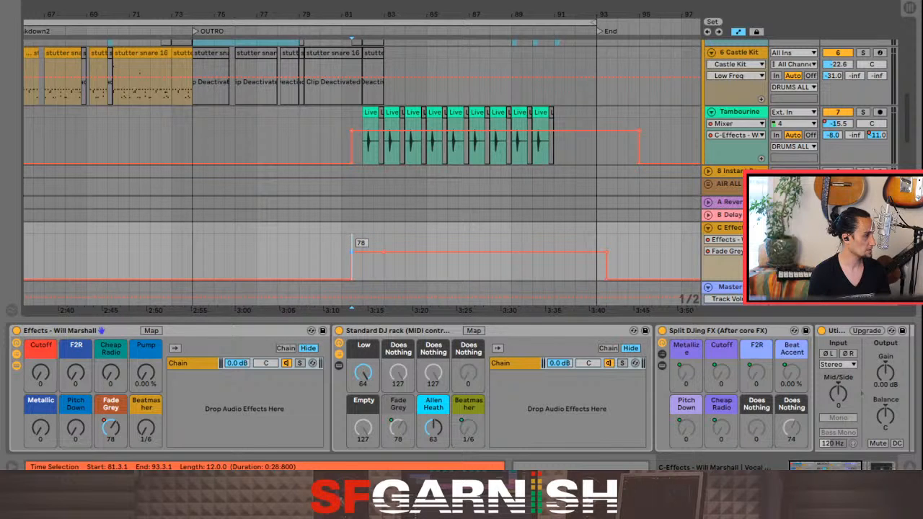
Ramp the Fade Grey automation up from 81.3.1 to 83.1.1, hold it at 112, and play from 80.3.1
click(352, 251)
click(332, 253)
key(space)
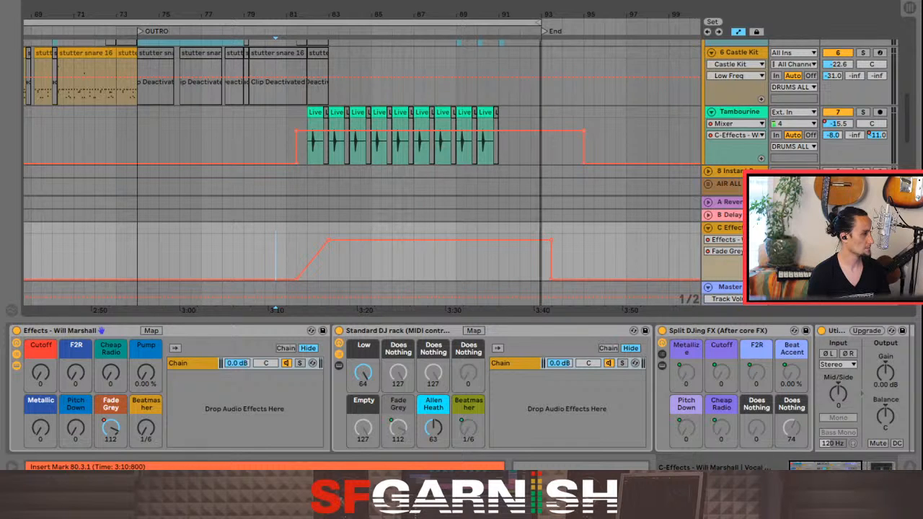
Hide the automation, solo the Resample track and play its short outro clips from 89.1.1
scroll(360, 115, up, 5)
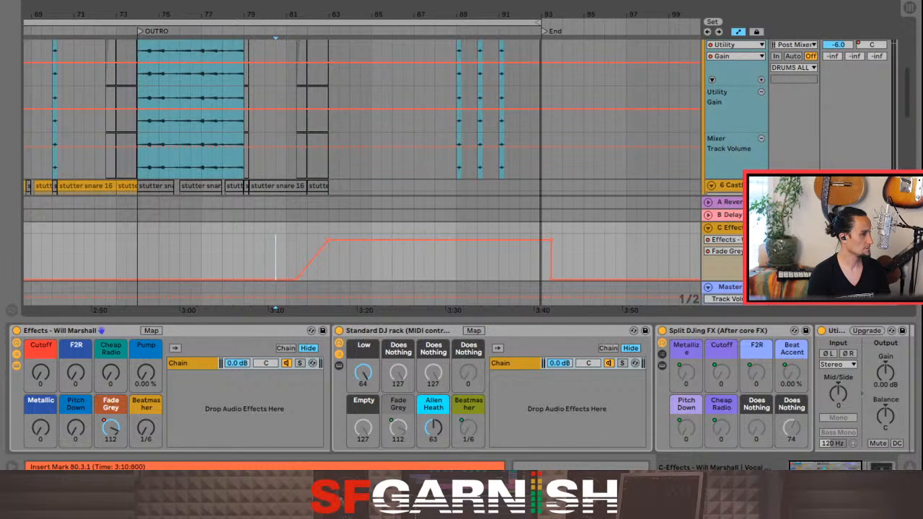
scroll(361, 116, up, 1)
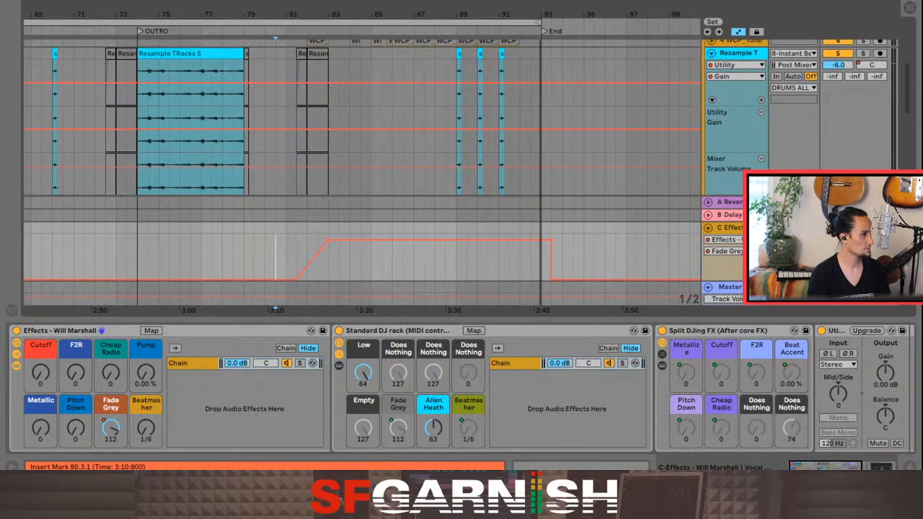
scroll(360, 115, up, 2)
key(a)
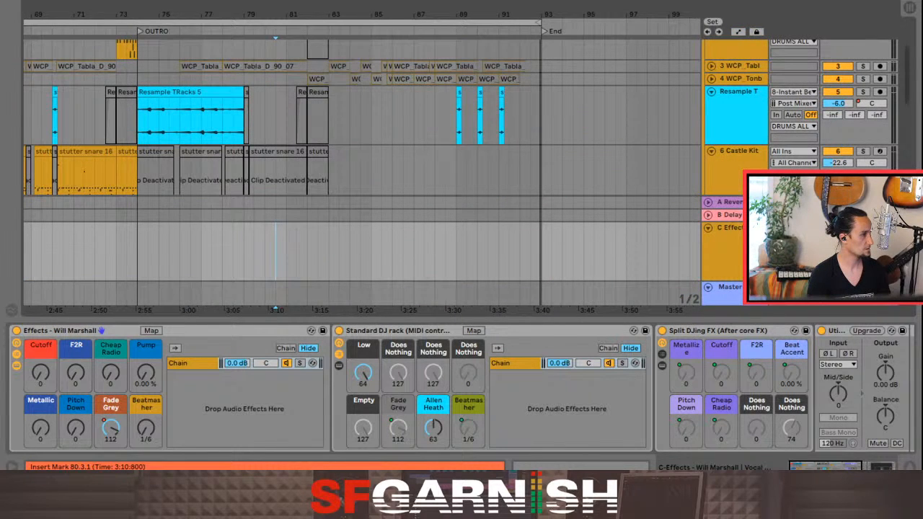
click(455, 245)
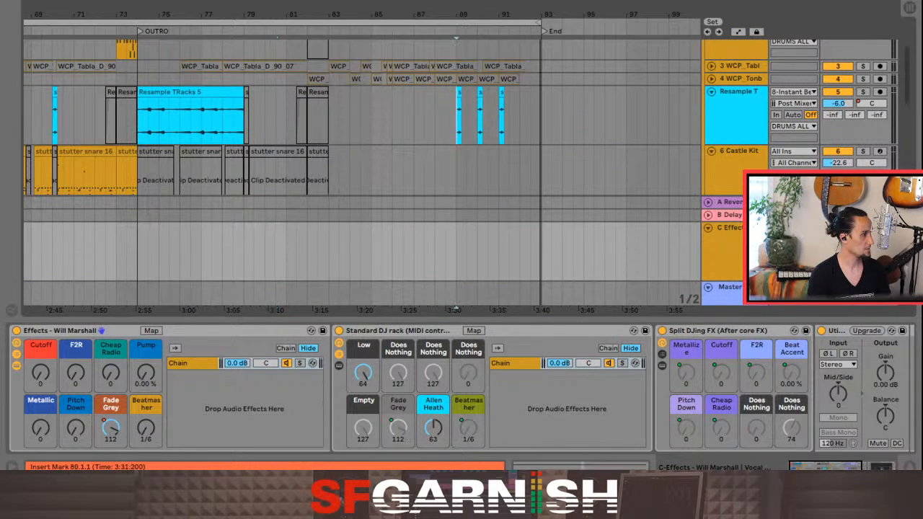
click(456, 119)
key(s)
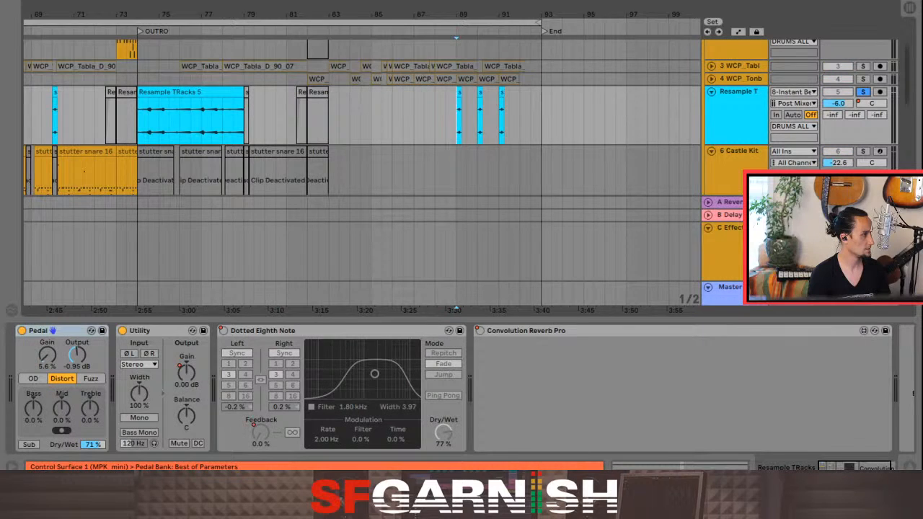
Show the automation and lower the Resample track's volume to -21.0 dB between 88.3.1 and 93.1.1
scroll(361, 174, right, 5)
drag(344, 116, 450, 115)
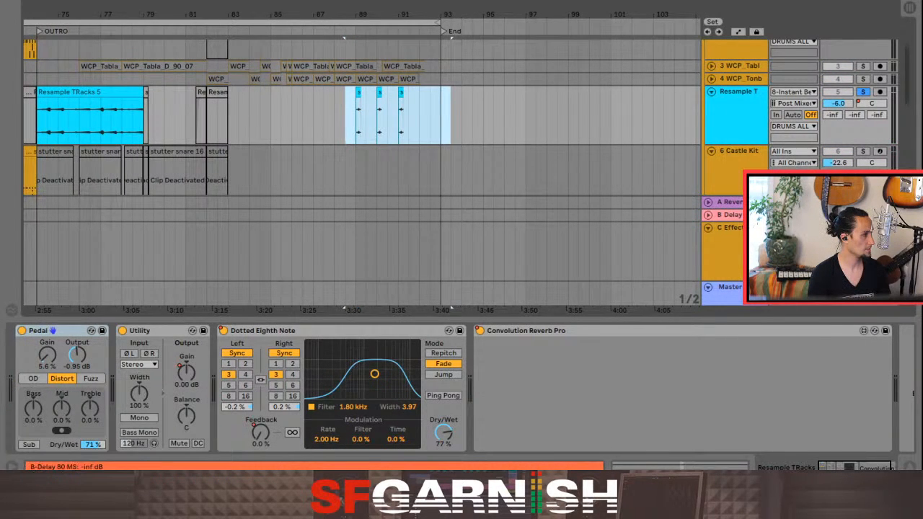
key(a)
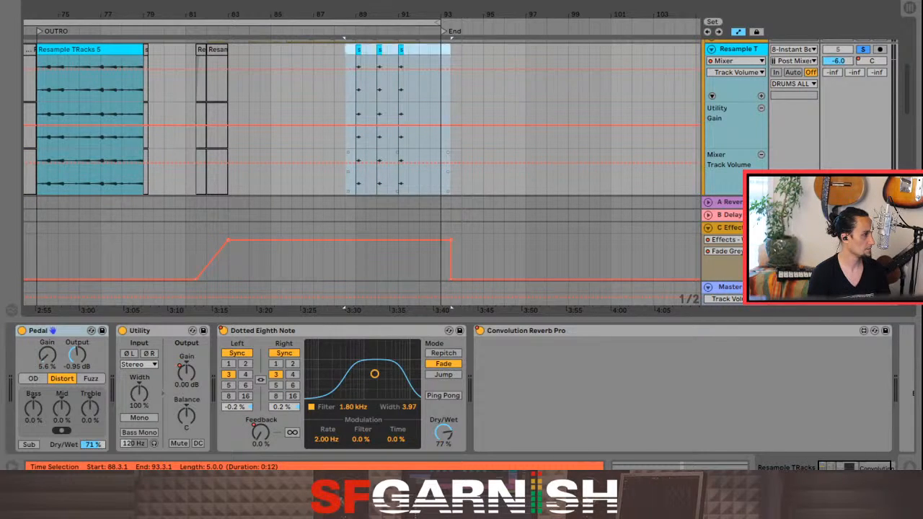
drag(345, 184, 441, 184)
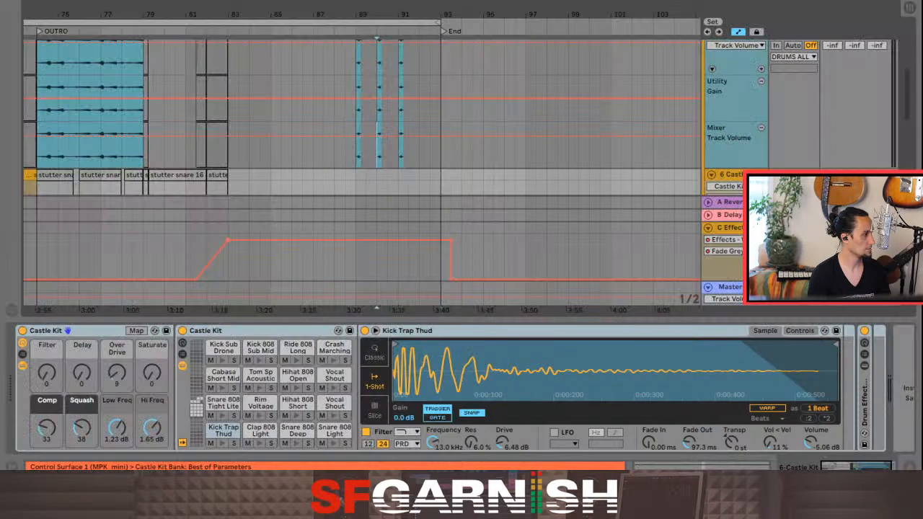
drag(344, 144, 425, 151)
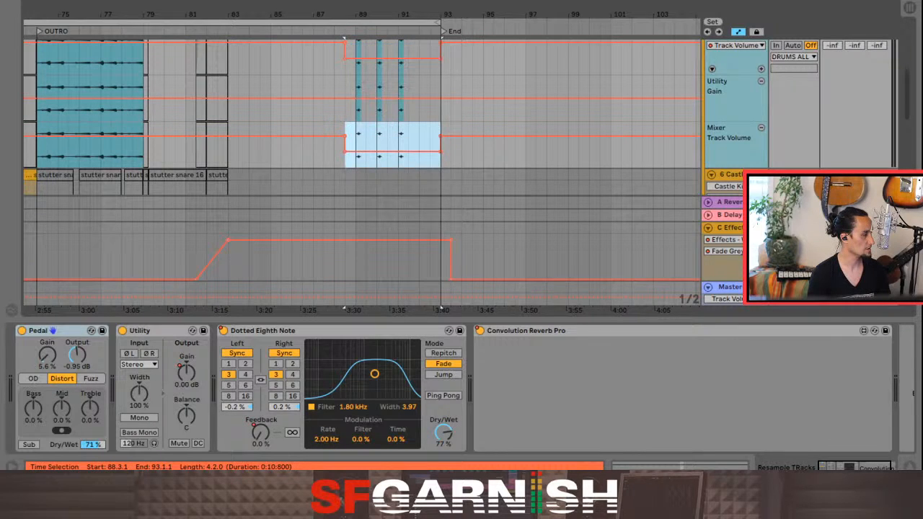
Turn off the Resample track's solo and play the outro from 88.1.1 to check its level in the mix
click(346, 144)
scroll(346, 145, left, 2)
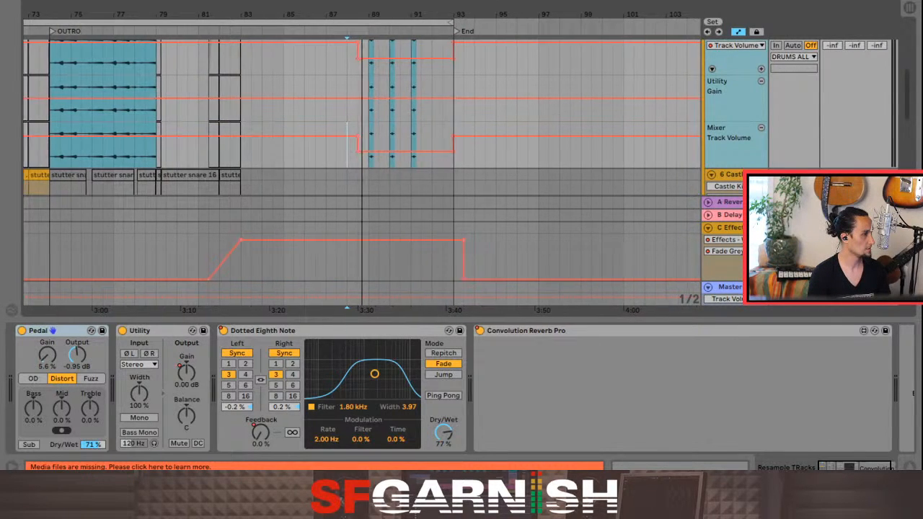
scroll(465, 150, up, 2)
scroll(465, 150, right, 2)
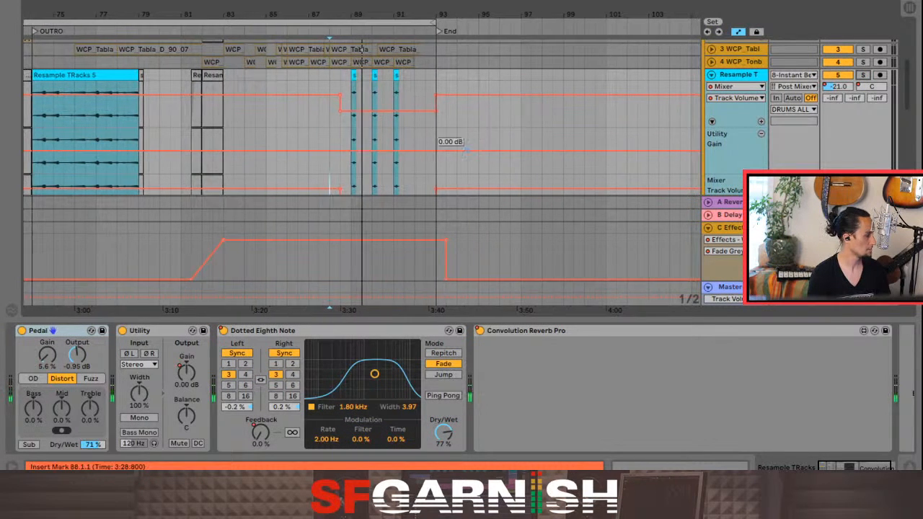
scroll(466, 149, right, 2)
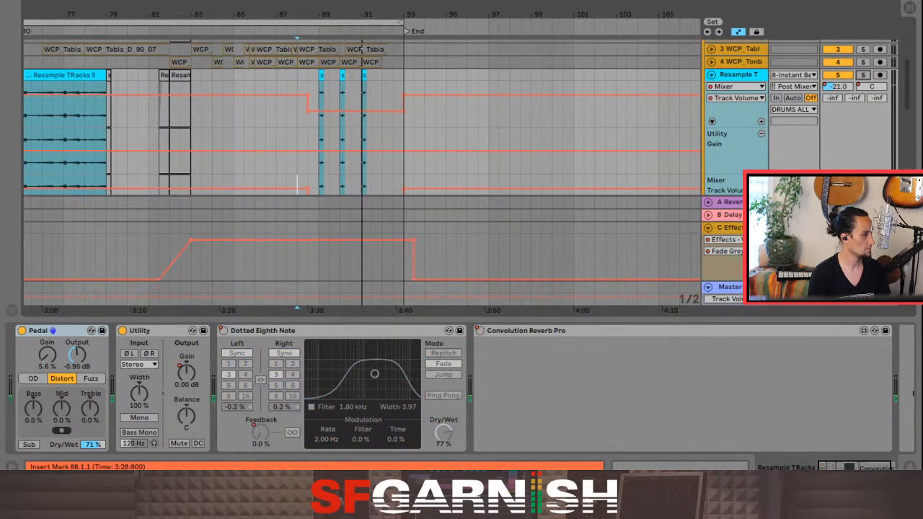
scroll(361, 108, down, 2)
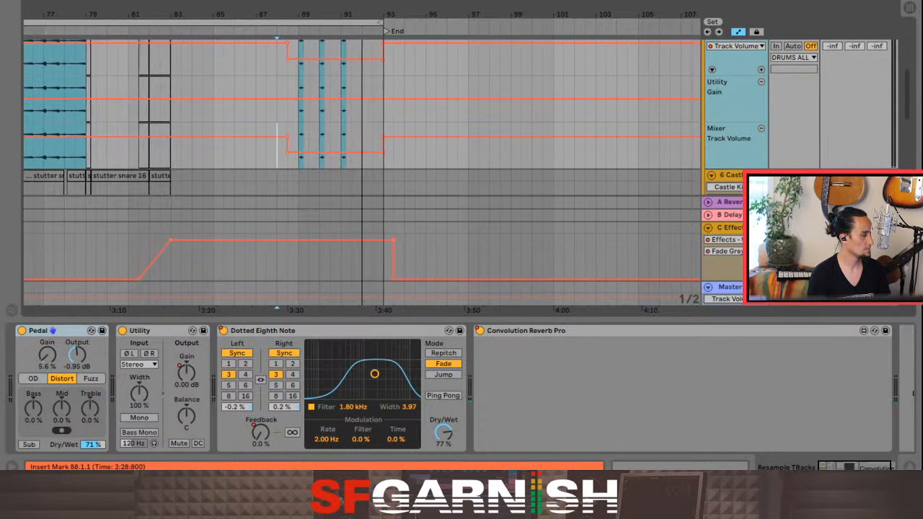
scroll(361, 108, down, 1)
scroll(361, 108, down, 1)
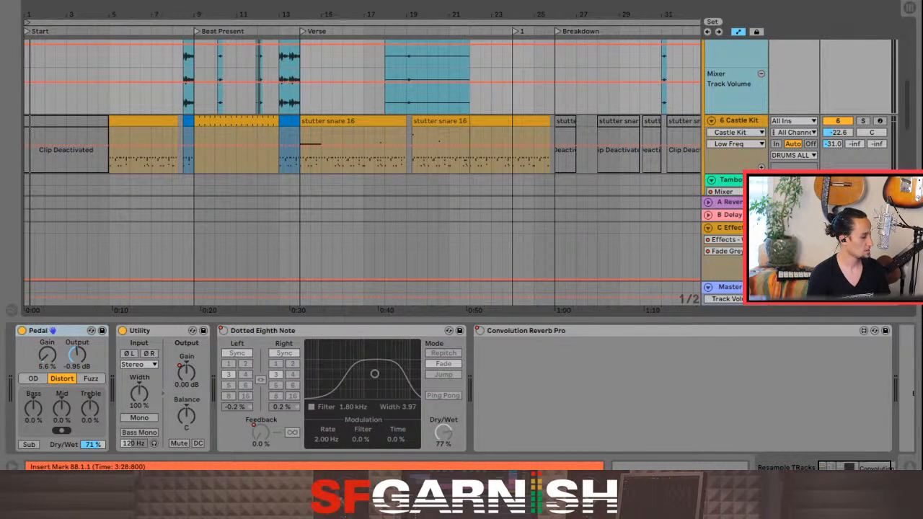
View the whole arrangement and play the outro from within the C return's Fade Grey automation
key(plus)
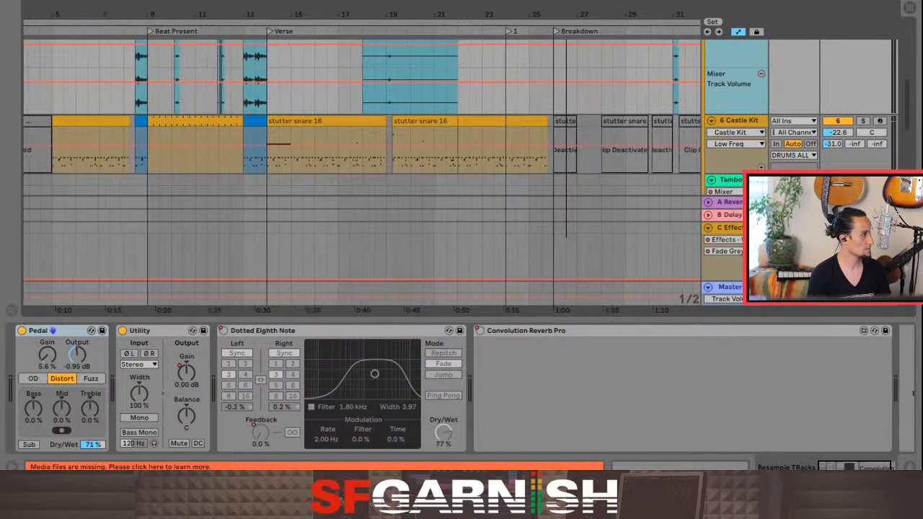
key(minus)
key(minus)
key(minus)
key(minus)
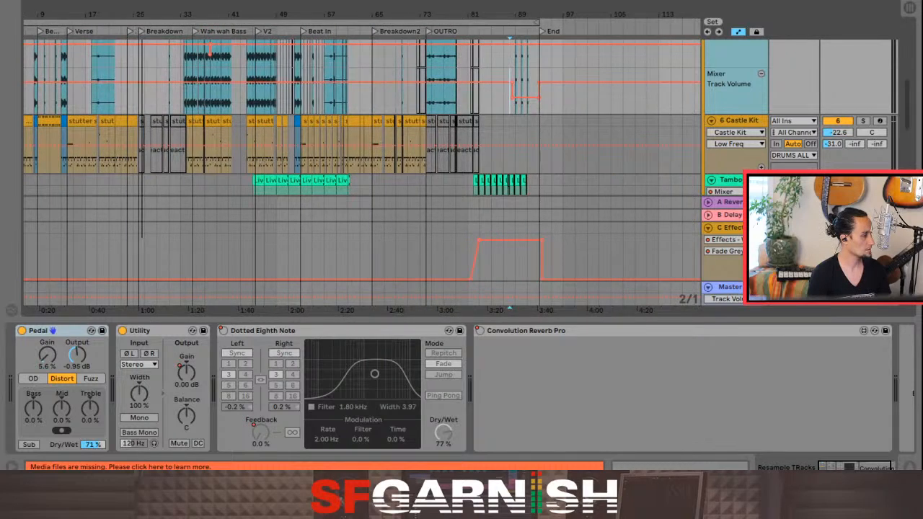
click(471, 241)
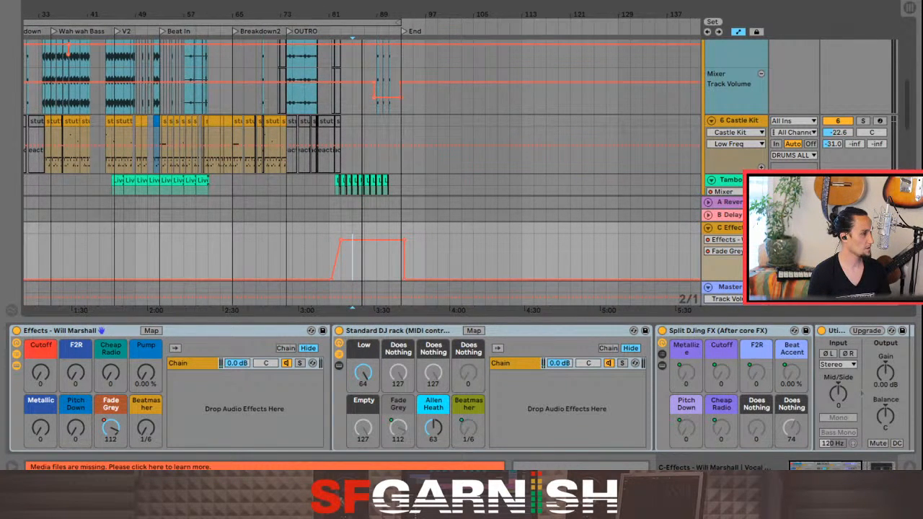
Select the Tambourine track and search the browser's audio effects for delays
click(728, 179)
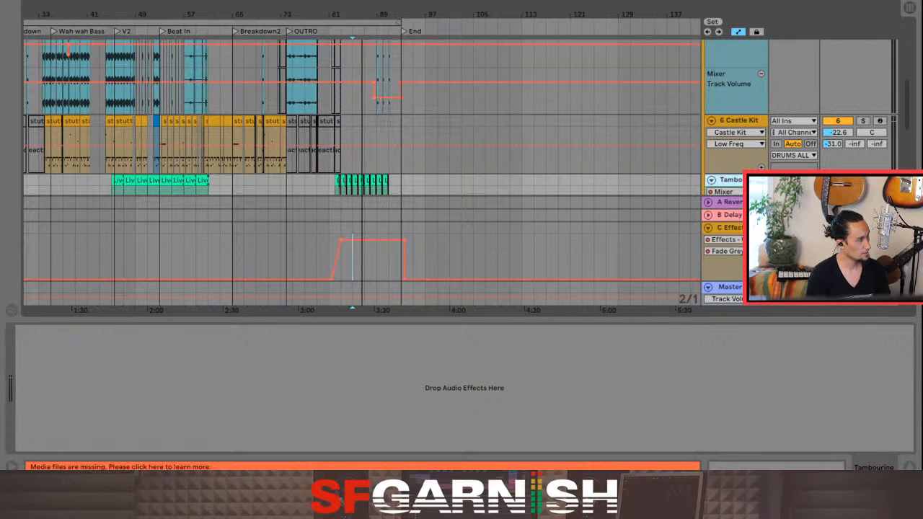
key(ctrl+alt+b)
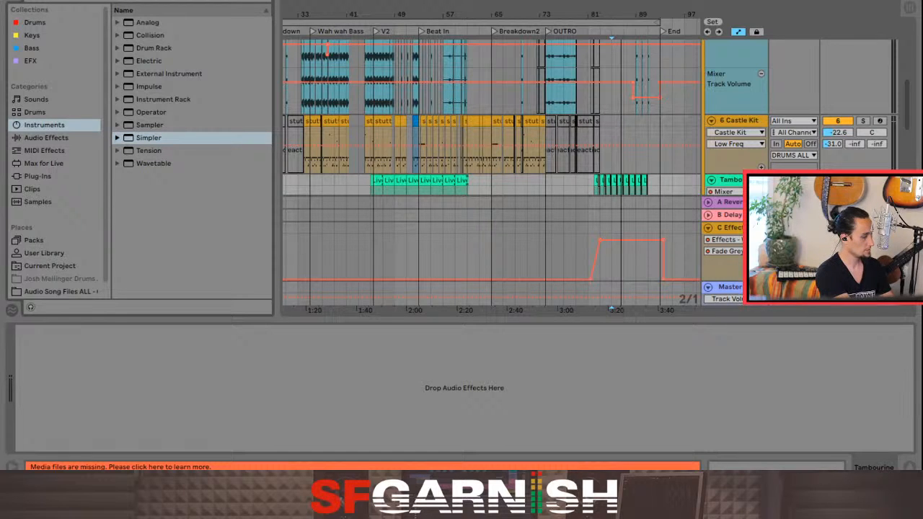
key(ctrl+f)
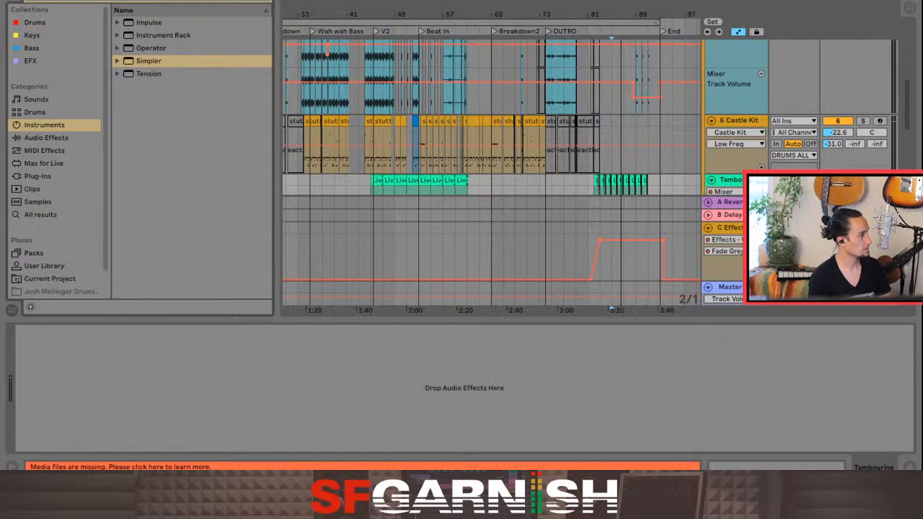
click(46, 137)
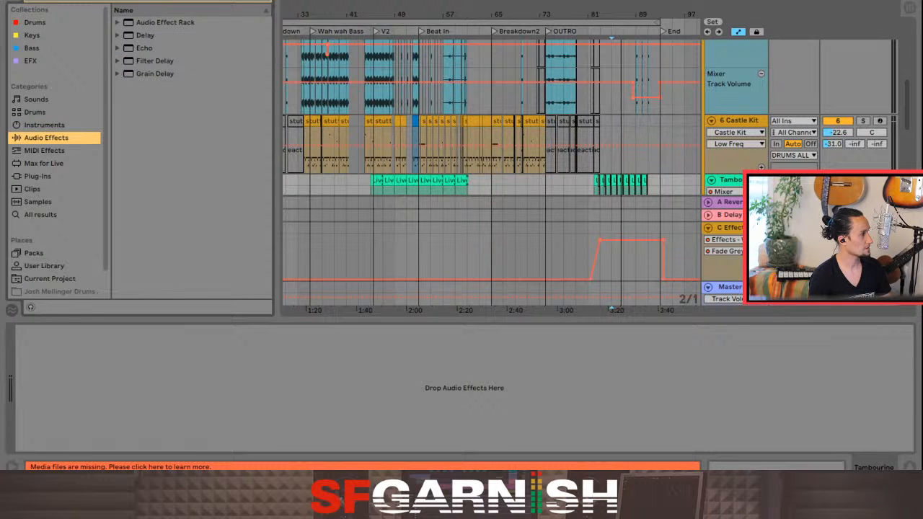
Examine the available presets of the Audio Effect Rack, Grain Delay, Filter Delay and Delay devices
click(137, 34)
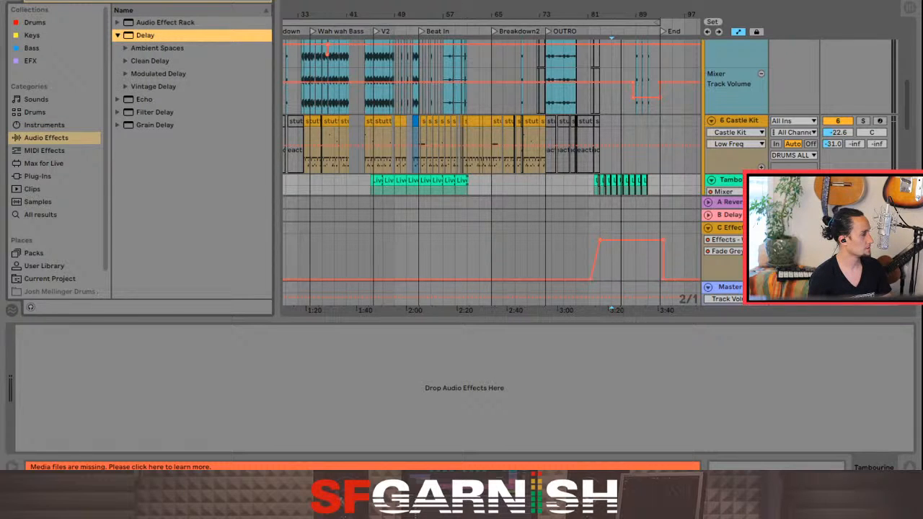
click(165, 21)
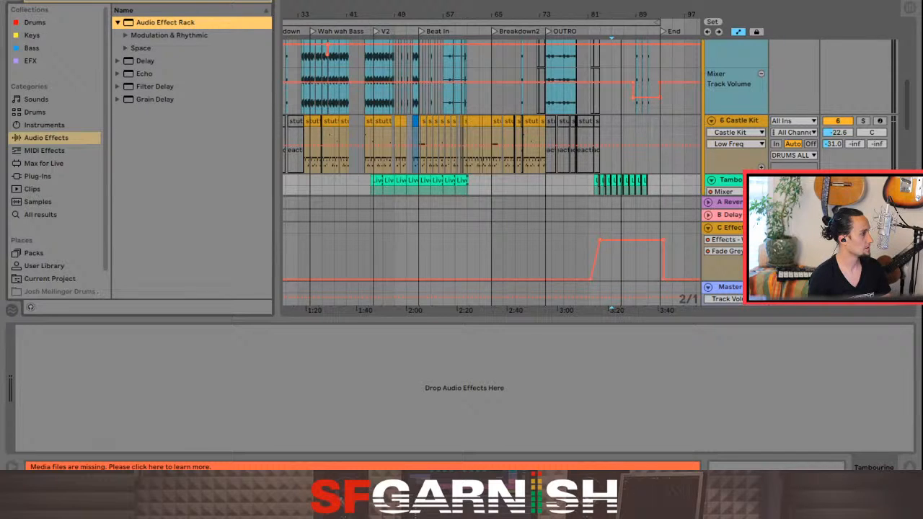
click(169, 35)
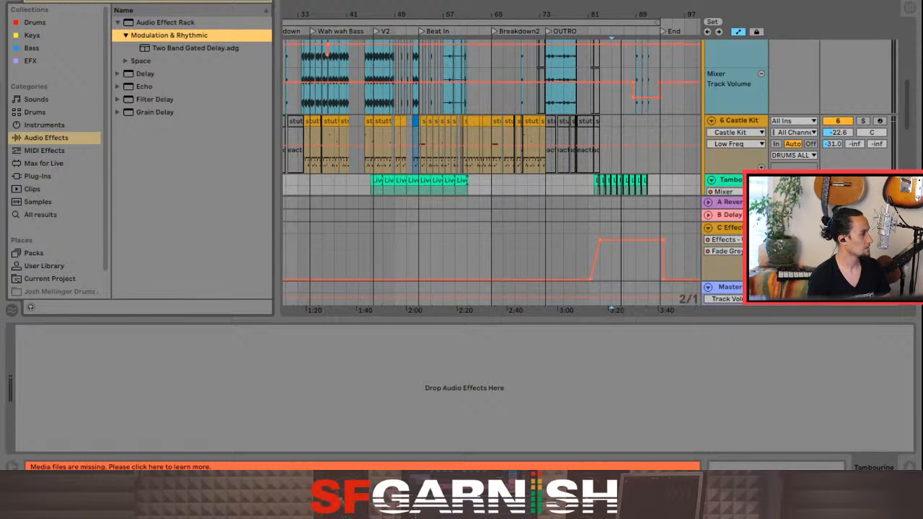
click(154, 112)
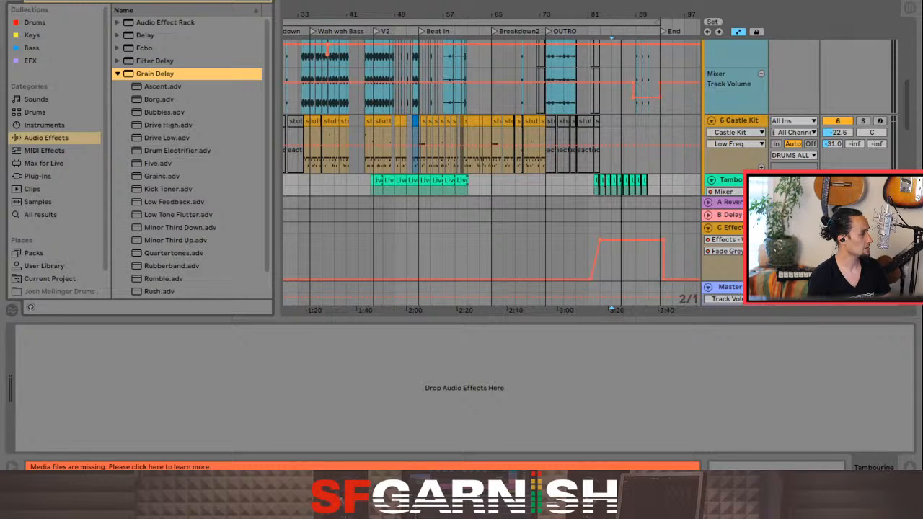
click(155, 60)
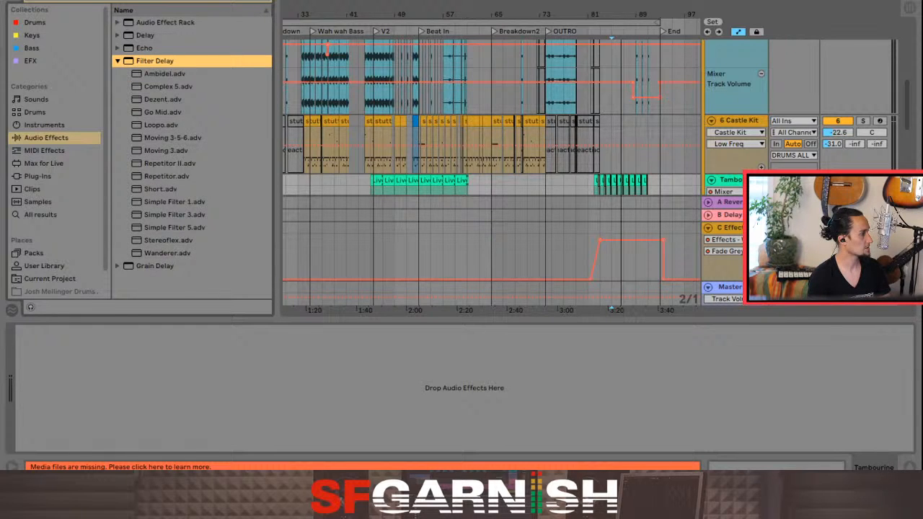
key(Left)
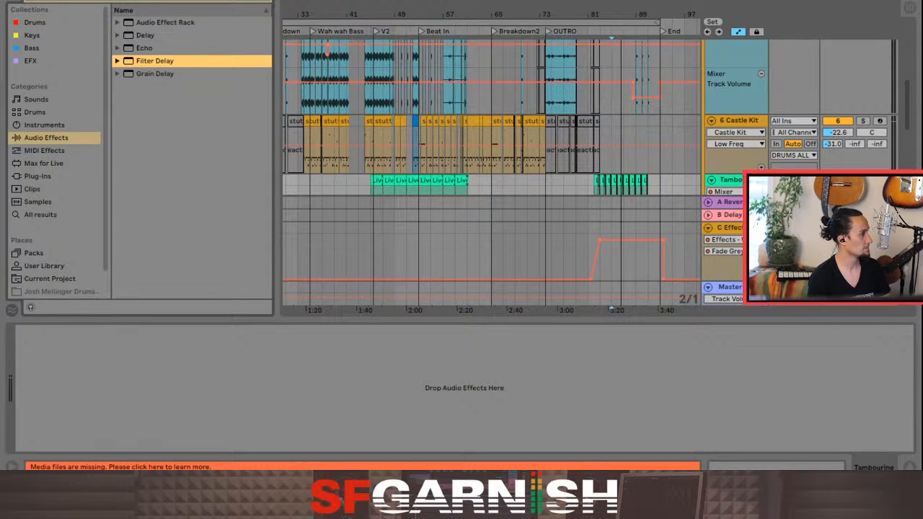
click(144, 34)
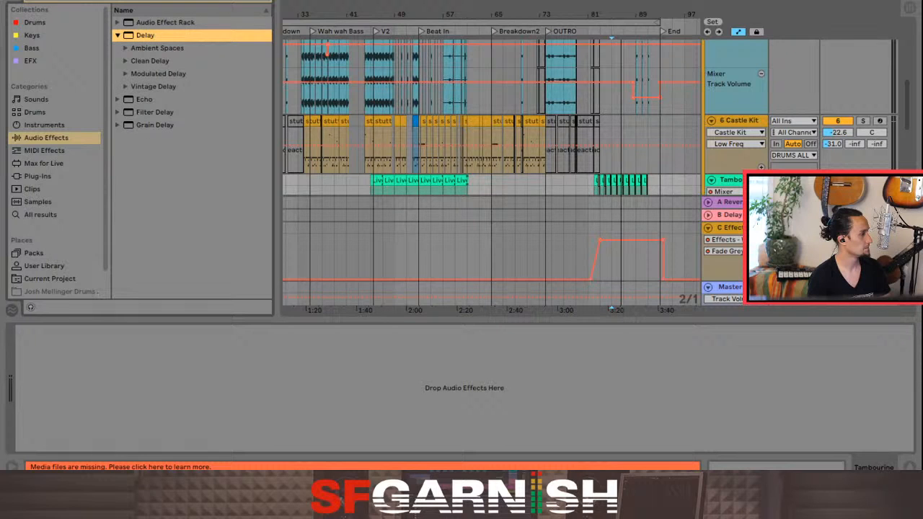
click(153, 85)
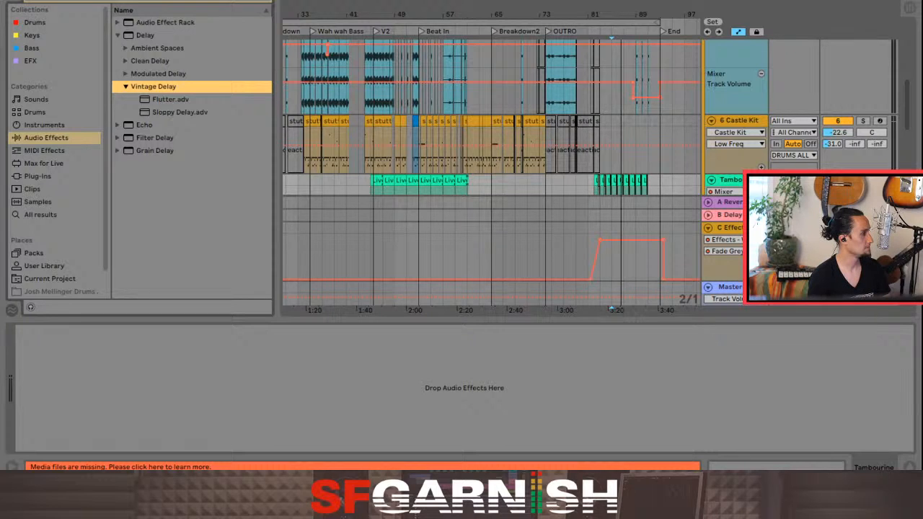
Load the Echo device's Clean Delay preset "Mid Filter Delay.adv" onto the Tambourine track
click(144, 125)
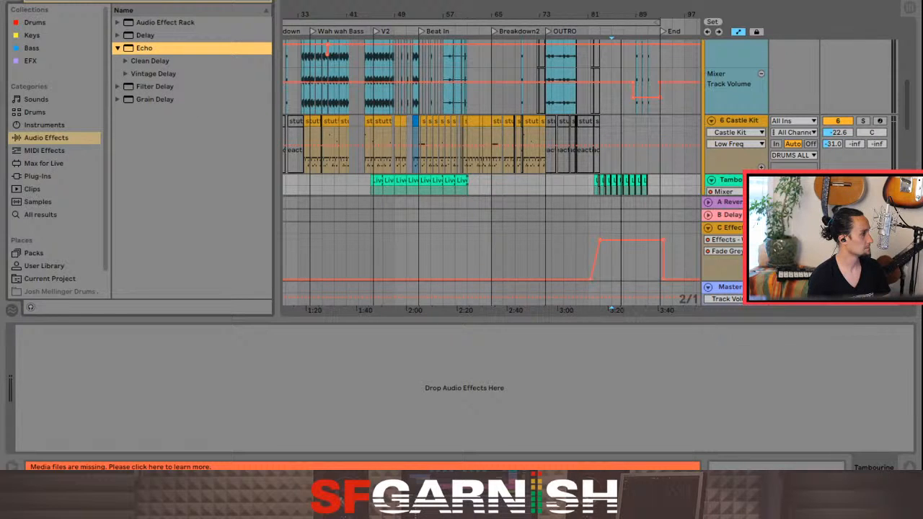
click(149, 61)
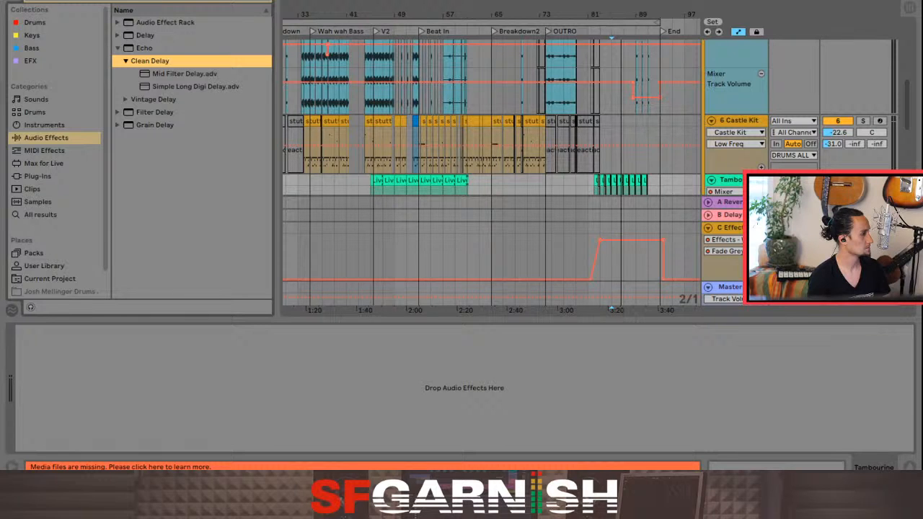
click(183, 74)
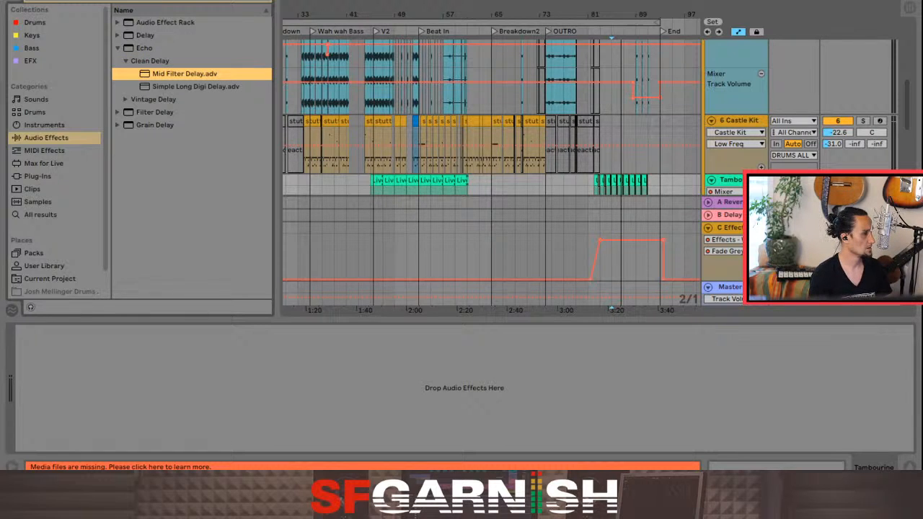
click(611, 257)
scroll(612, 144, down, 3)
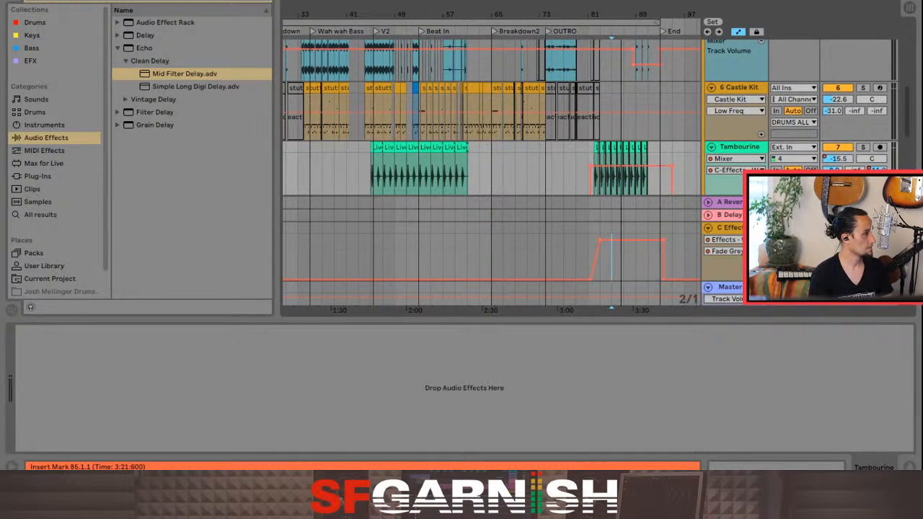
click(184, 73)
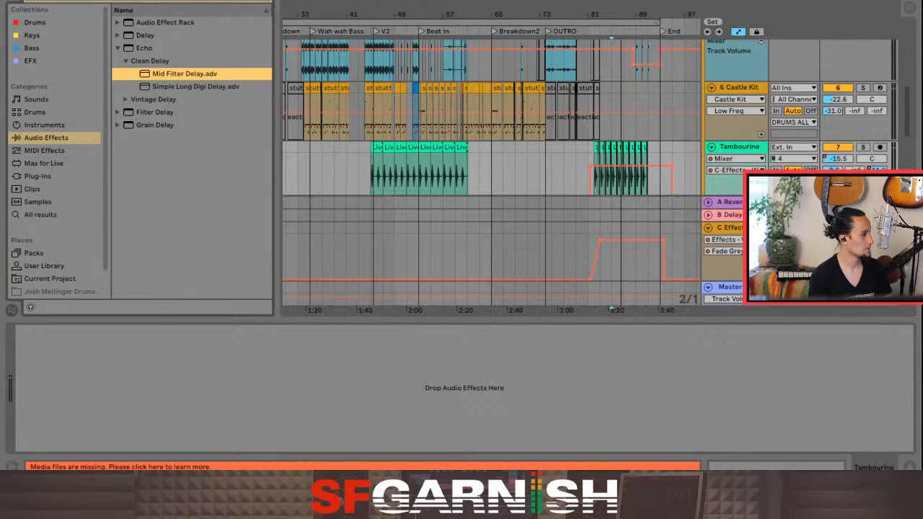
key(Return)
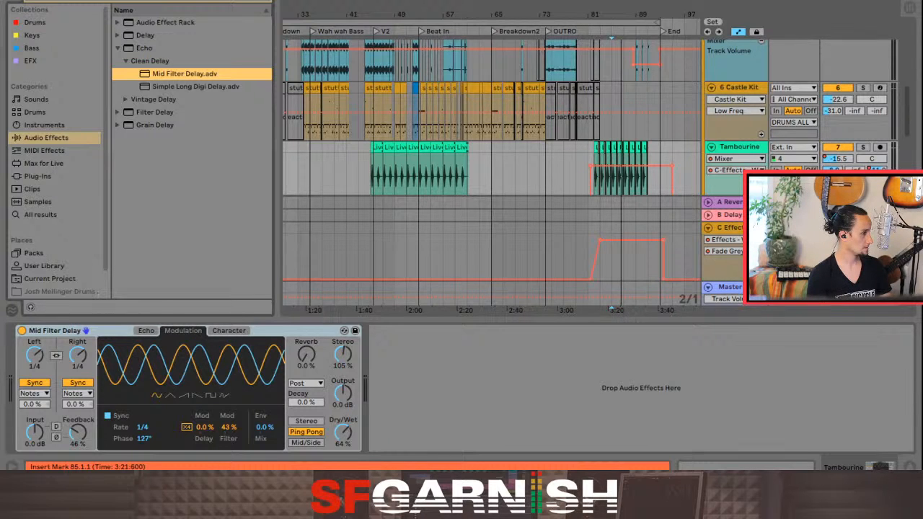
Automate the Mid Filter Delay's Device On so it stays off until just before the outro tambourine clips
key(Left)
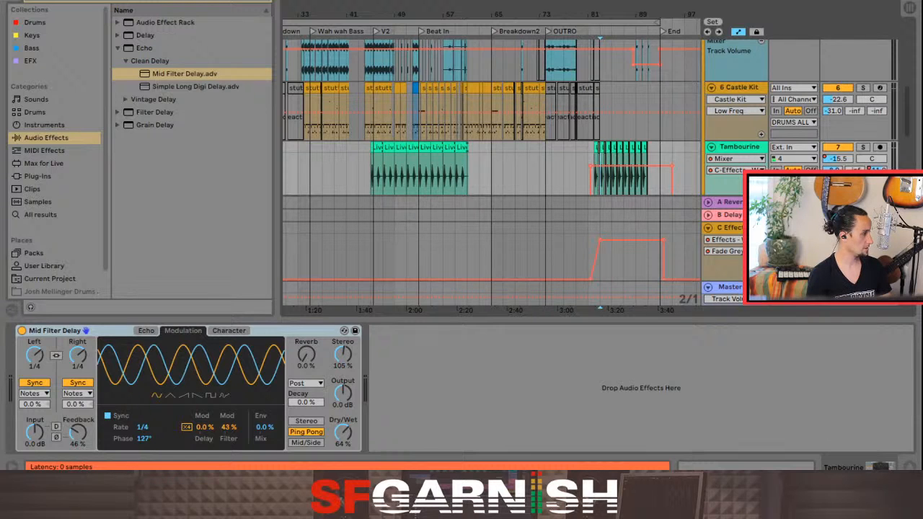
click(54, 331)
scroll(492, 166, down, 1)
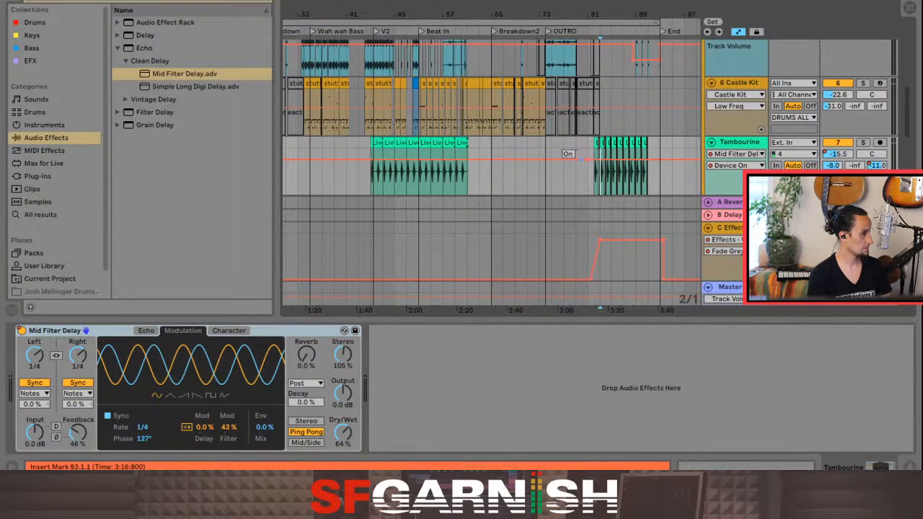
drag(562, 152, 560, 171)
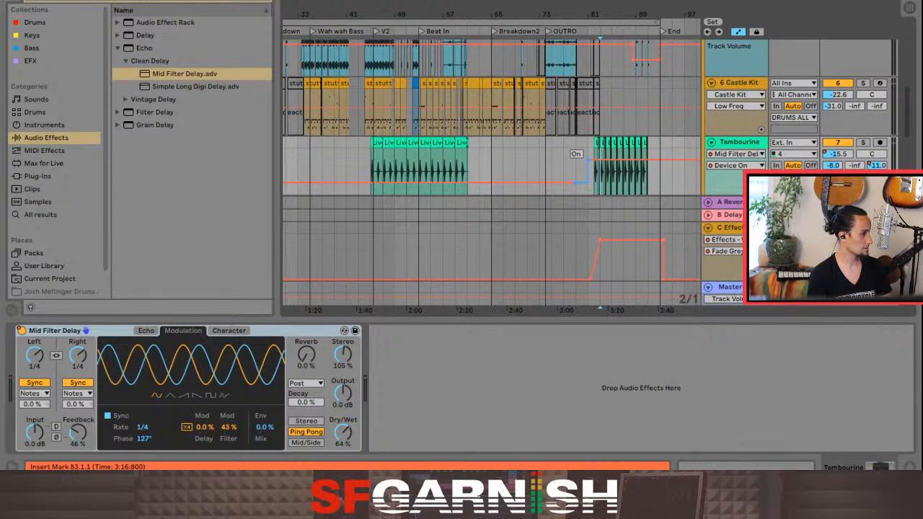
Solo the Tambourine track, play from 83.1.1 and change the Mid Filter Delay's modulation wave to a rising sawtooth
click(863, 143)
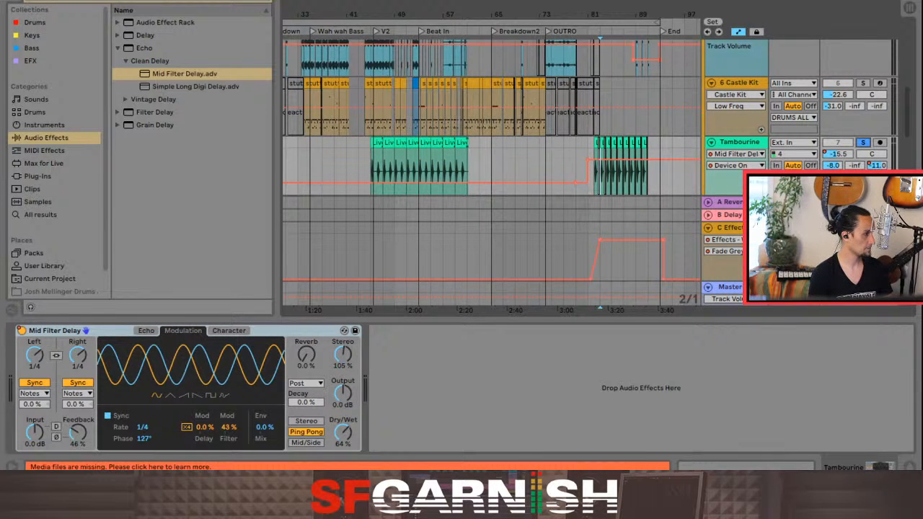
key(space)
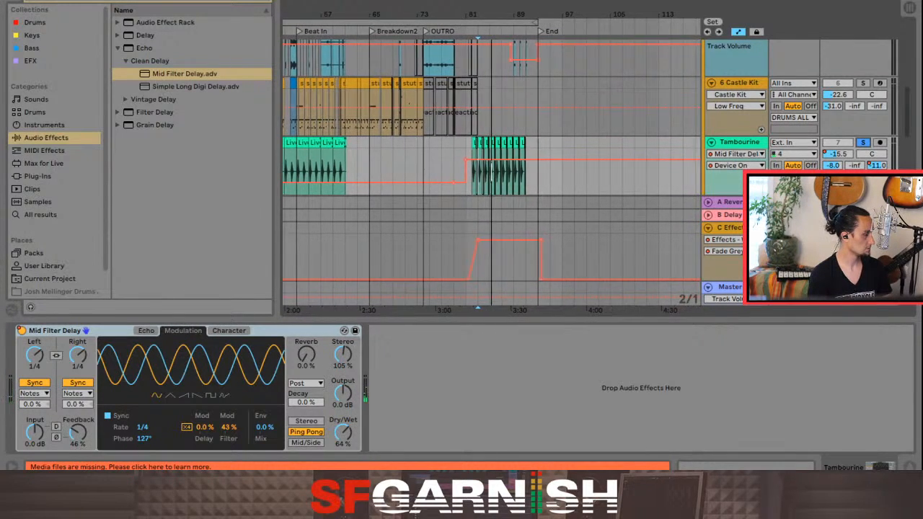
click(170, 396)
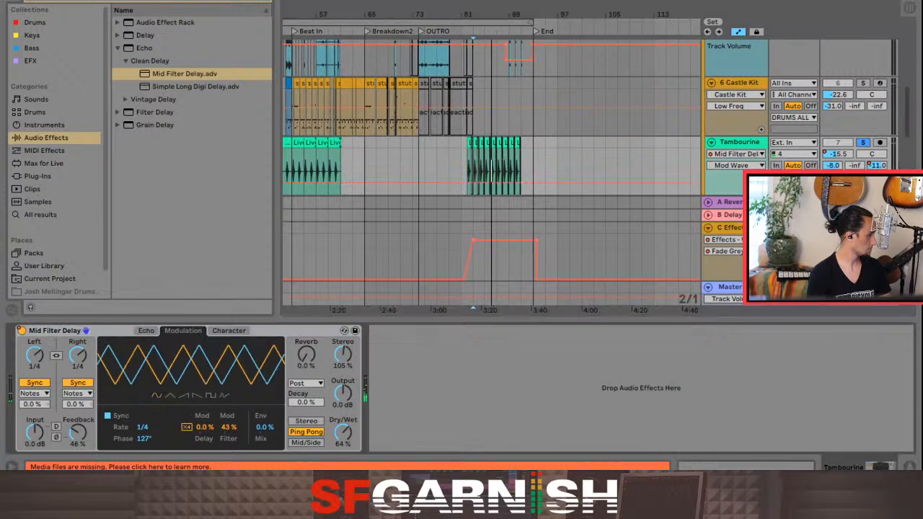
click(184, 395)
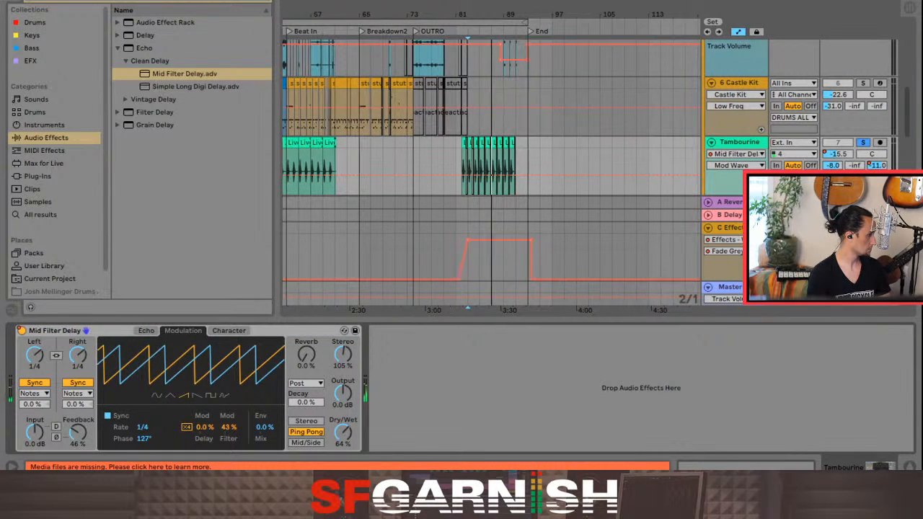
Lower the echo's low-pass filter to 3.31 kHz with resonance 0.16, and set the synced delays to 1/8 left and 1/16 right
click(145, 330)
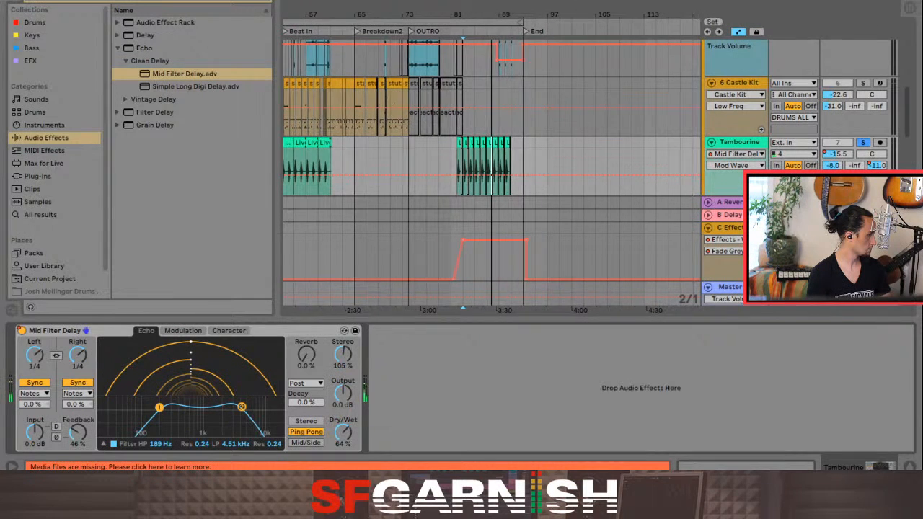
mouse_move(242, 406)
mouse_down()
mouse_move(212, 411)
mouse_move(232, 416)
mouse_up()
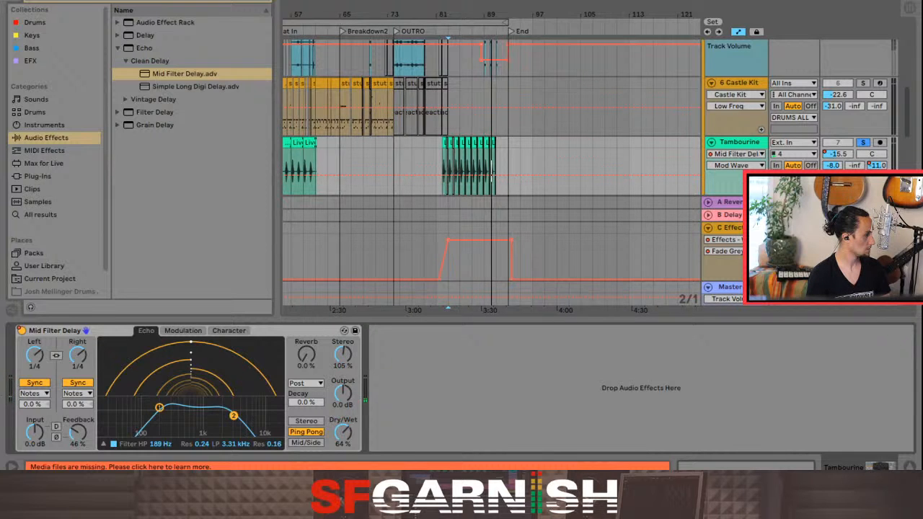
click(35, 383)
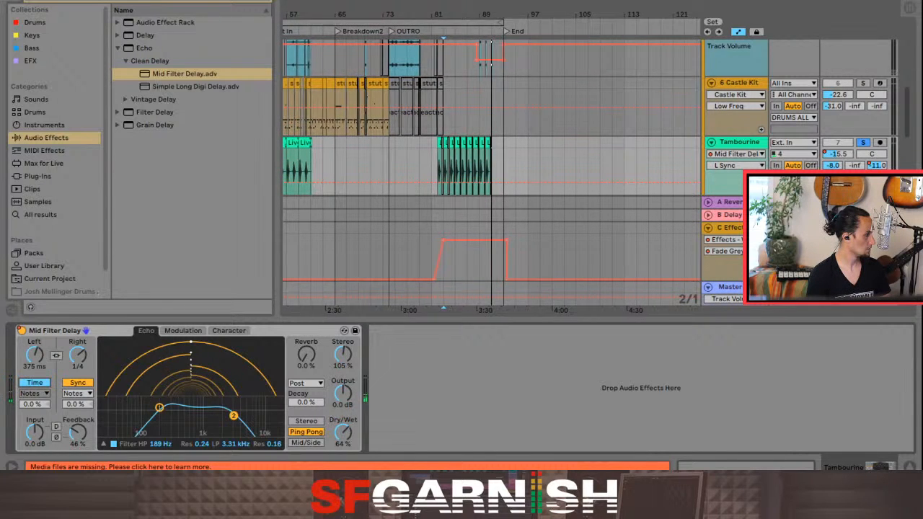
click(34, 383)
mouse_move(35, 354)
mouse_down()
mouse_move(35, 344)
mouse_move(34, 364)
mouse_up()
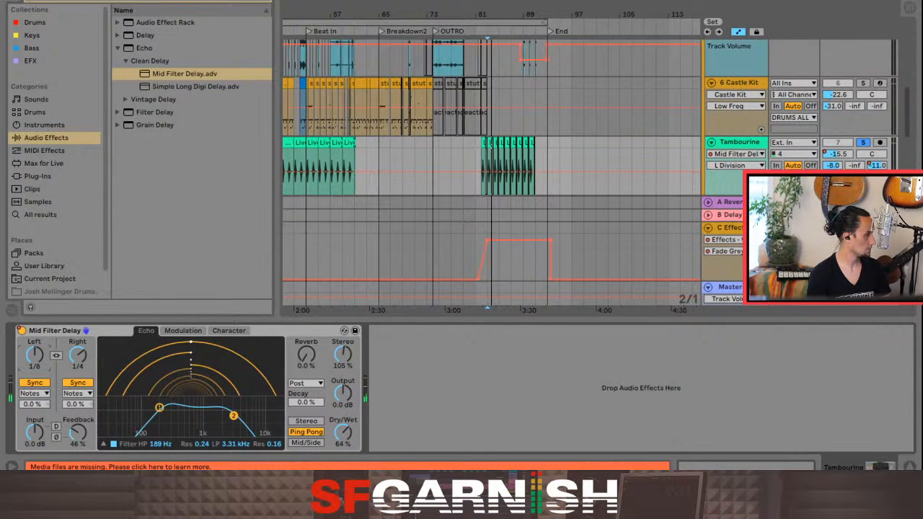
drag(78, 355, 78, 366)
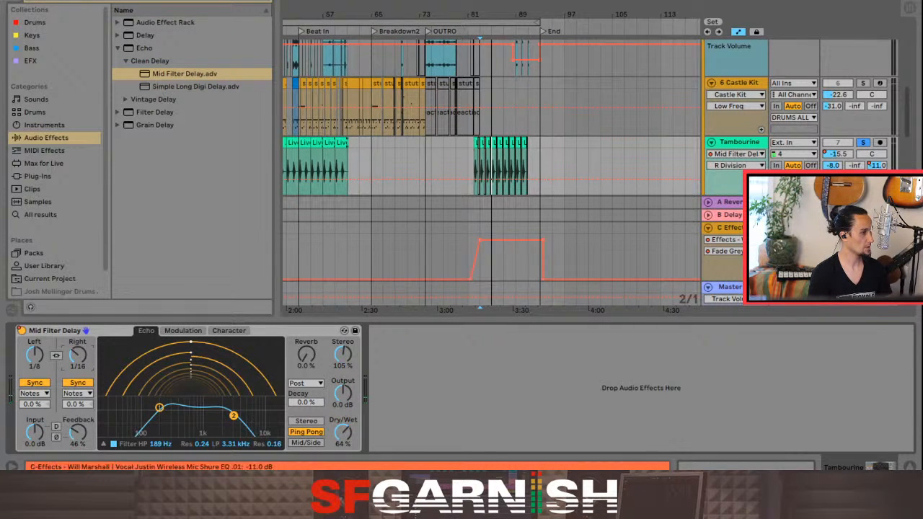
Turn off the Tambourine solo and raise its track volume automation over the outro clips to -9.5 dB, checking it in the mix
key(s)
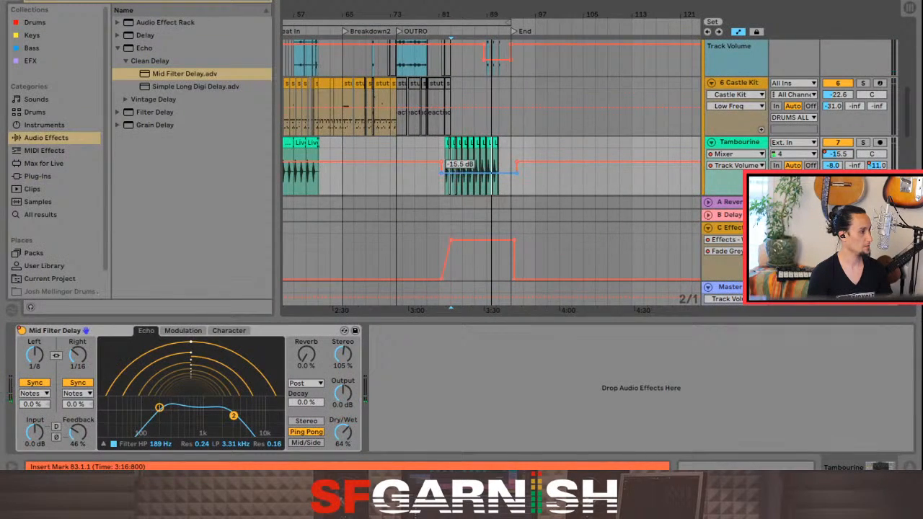
drag(459, 168, 459, 167)
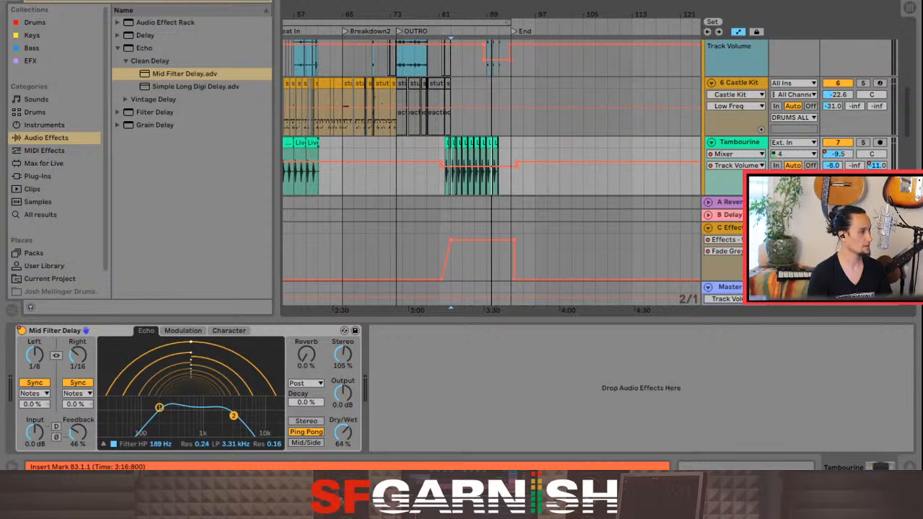
key(space)
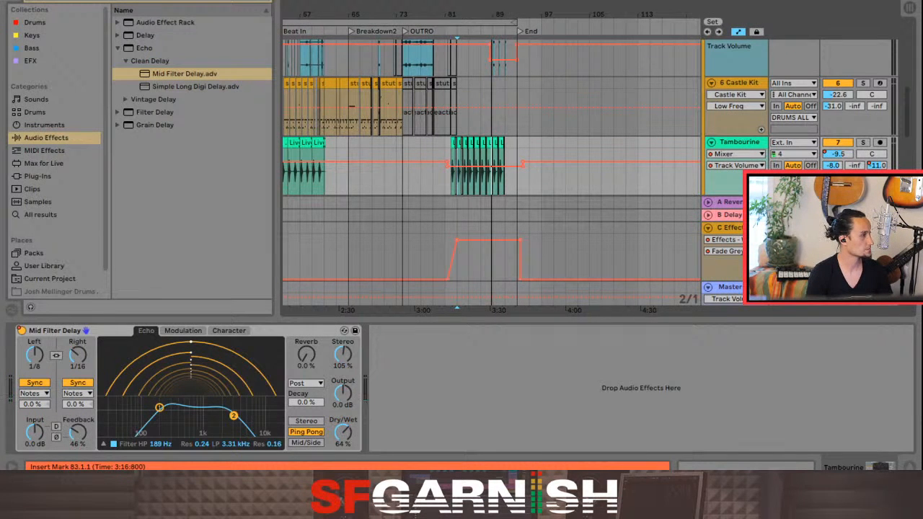
scroll(491, 166, left, 5)
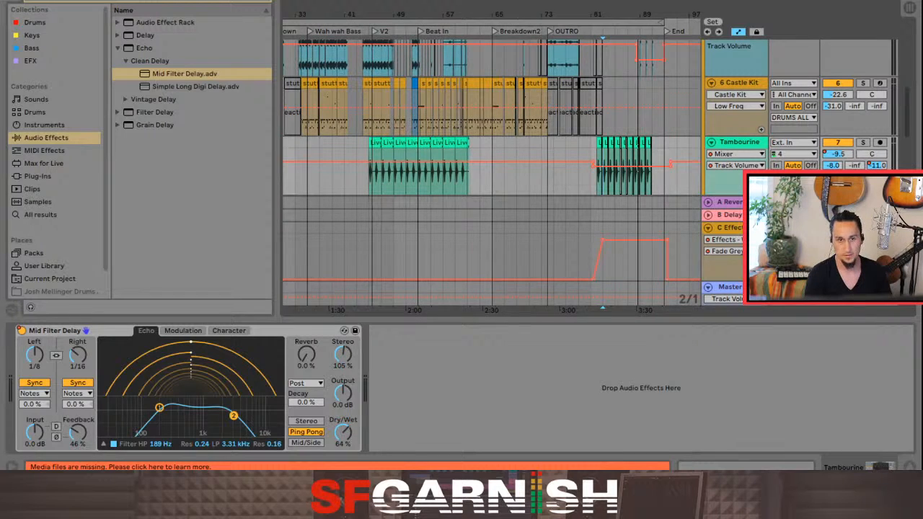
scroll(491, 166, left, 3)
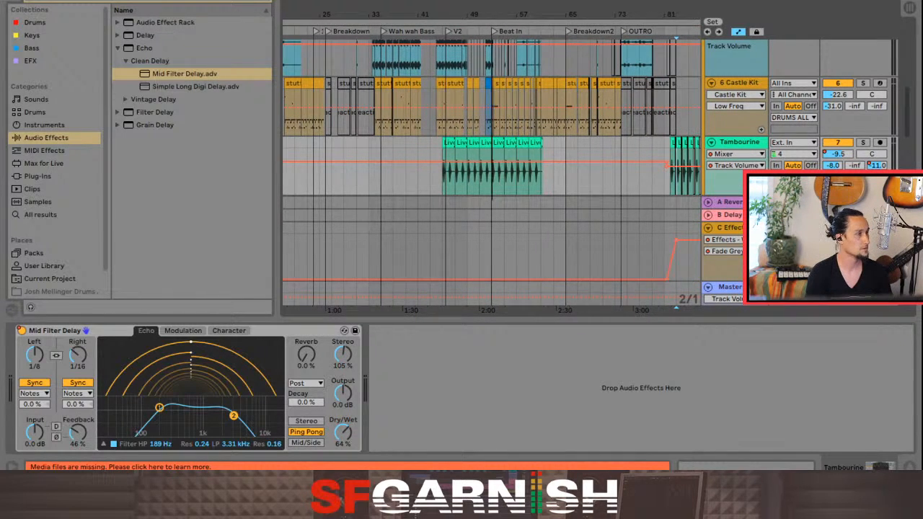
Go back to the beginning of the arrangement and listen to the DRUMS ALL group from 9.1.1
scroll(490, 166, left, 1)
scroll(490, 166, right, 5)
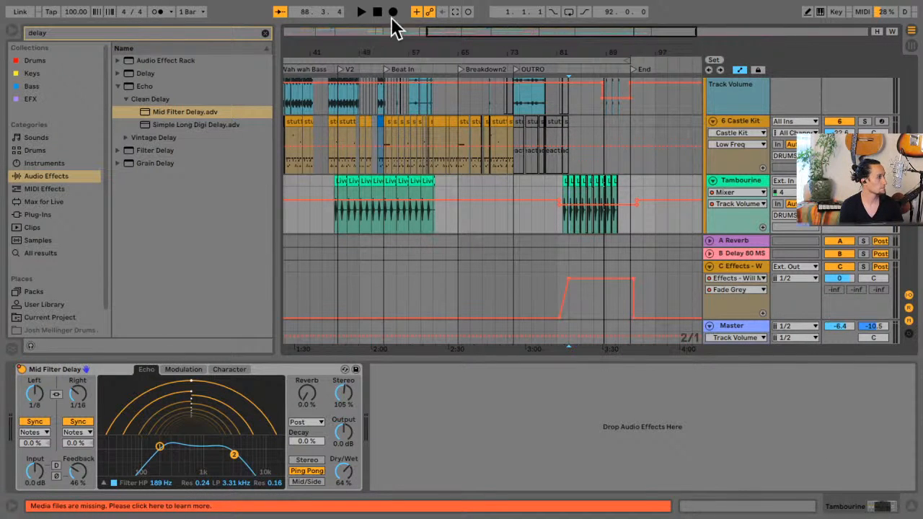
drag(499, 32, 358, 32)
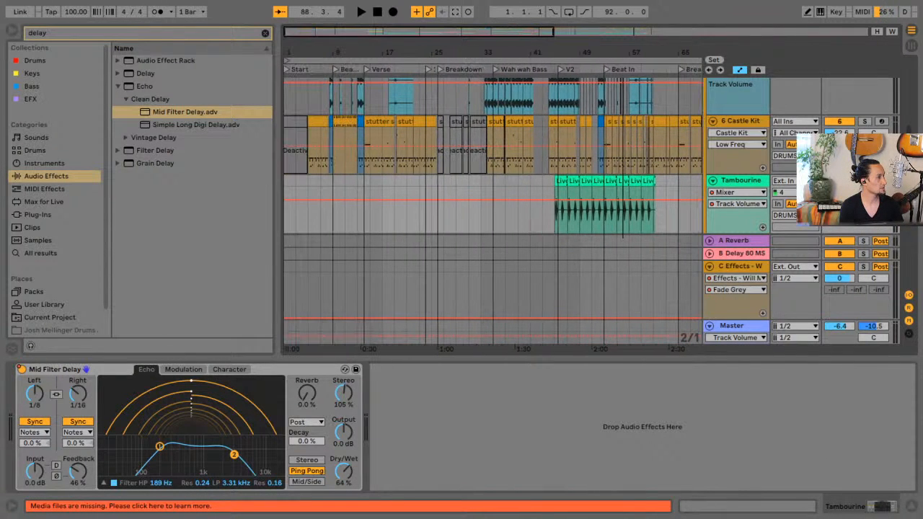
click(285, 217)
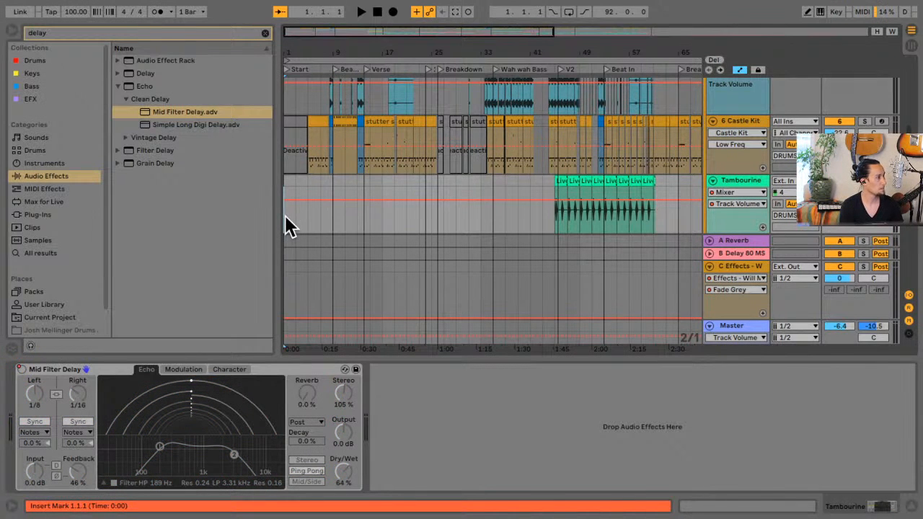
scroll(324, 233, down, 1)
scroll(325, 232, up, 5)
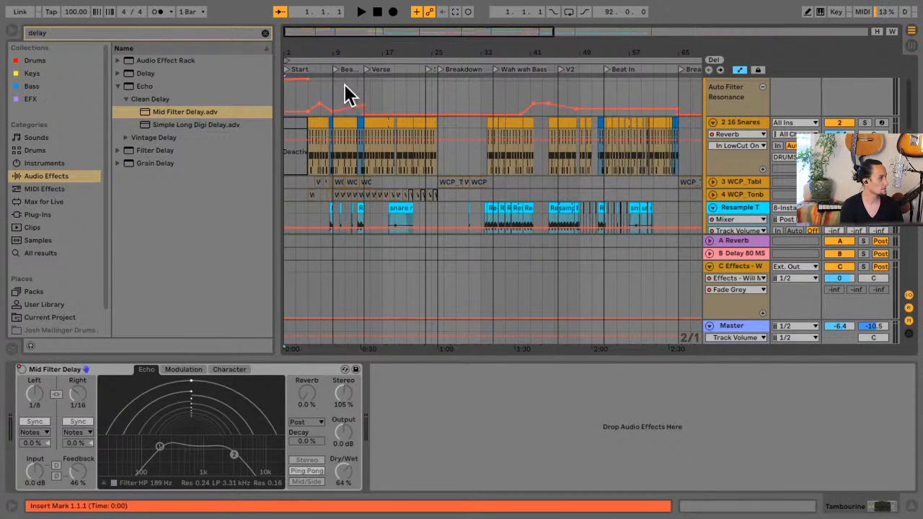
click(336, 100)
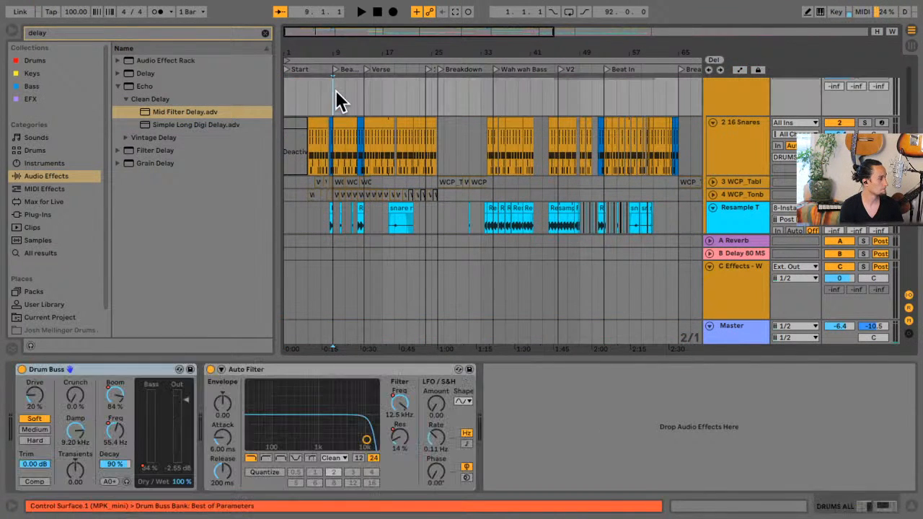
key(space)
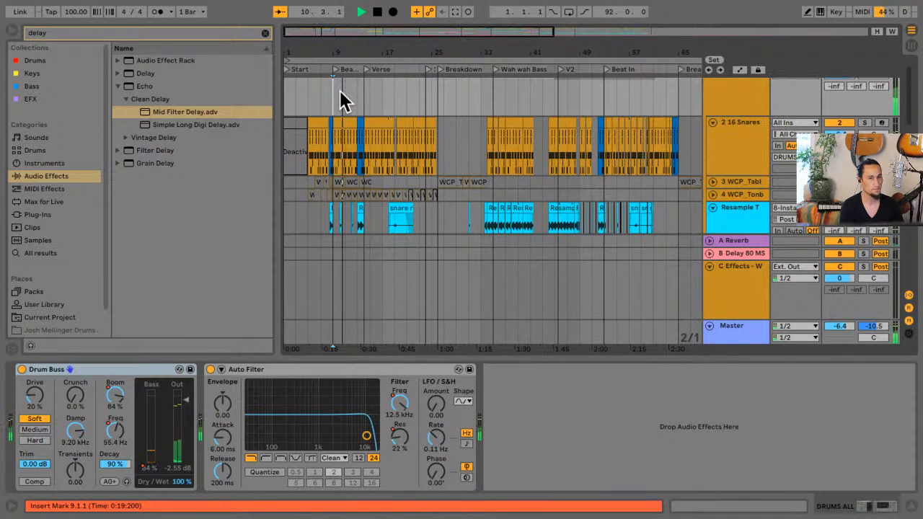
key(space)
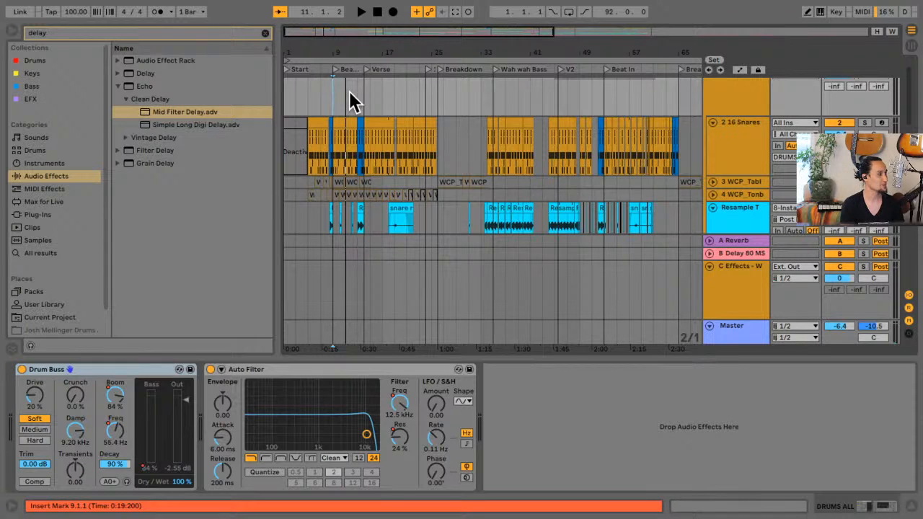
Listen to the drums at the start of the Verse section from 14.1.1
click(334, 94)
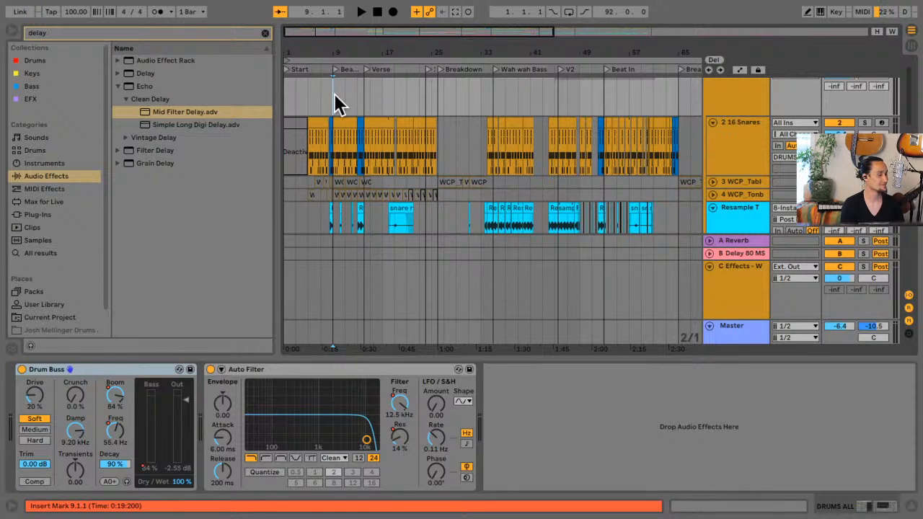
scroll(334, 101, up, 2)
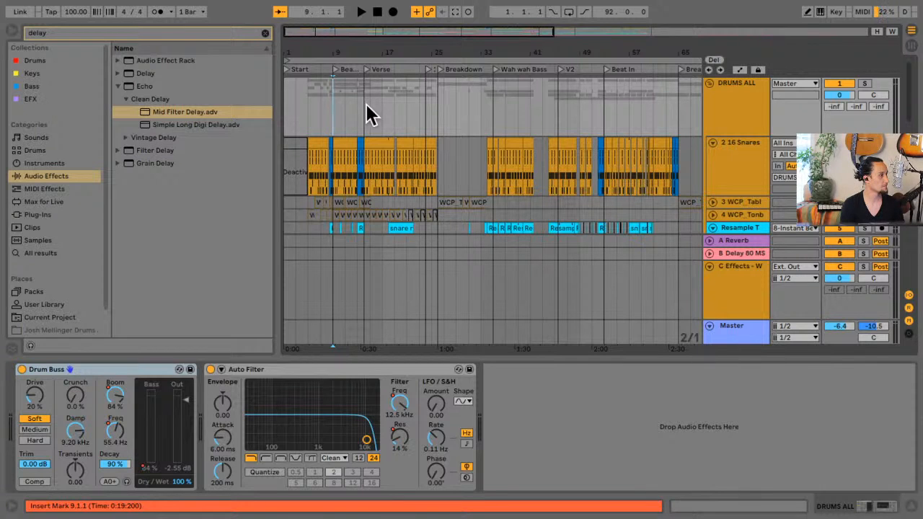
click(364, 105)
key(space)
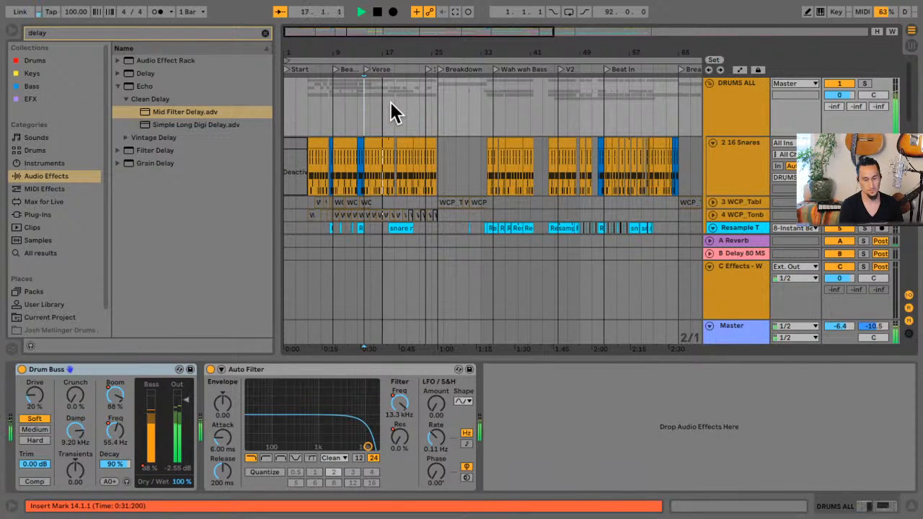
key(space)
Place the insert marker at 23.1.1 and look through the tracks below the drums down to 38 Wavetable
click(427, 121)
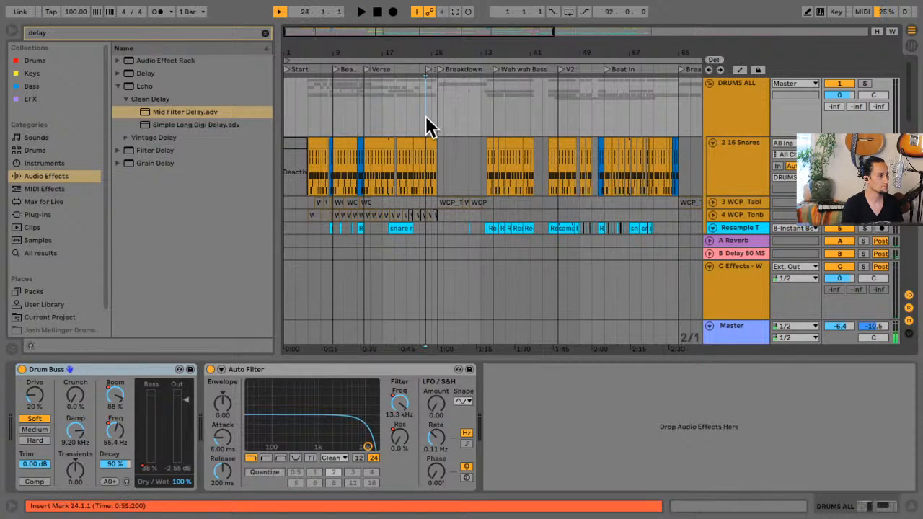
click(420, 121)
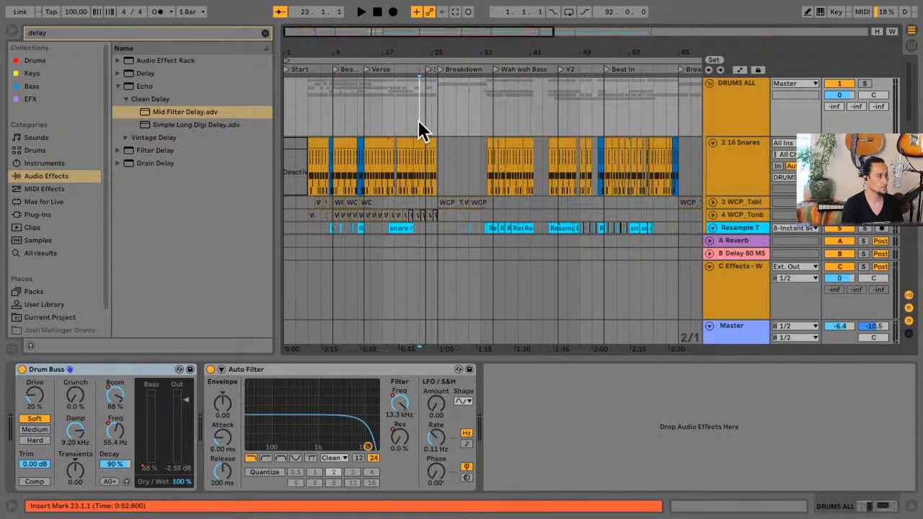
scroll(419, 120, down, 5)
scroll(422, 130, down, 4)
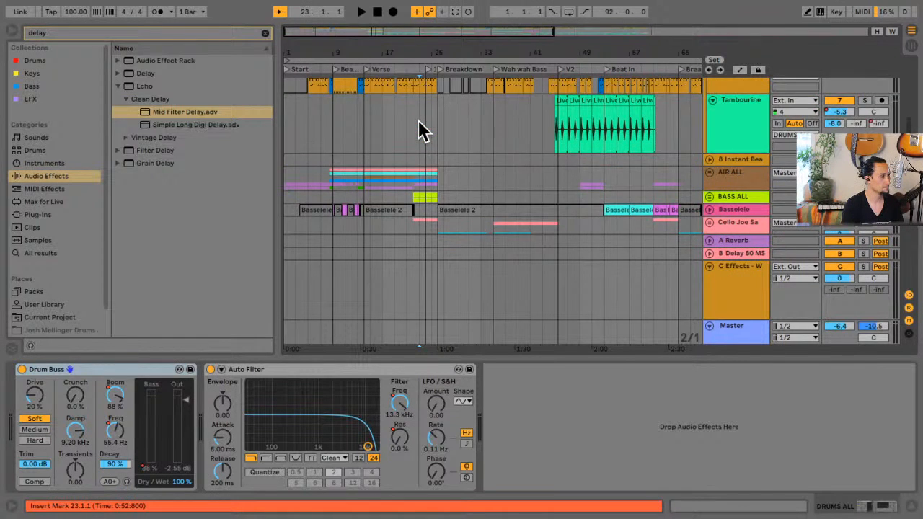
scroll(422, 130, down, 3)
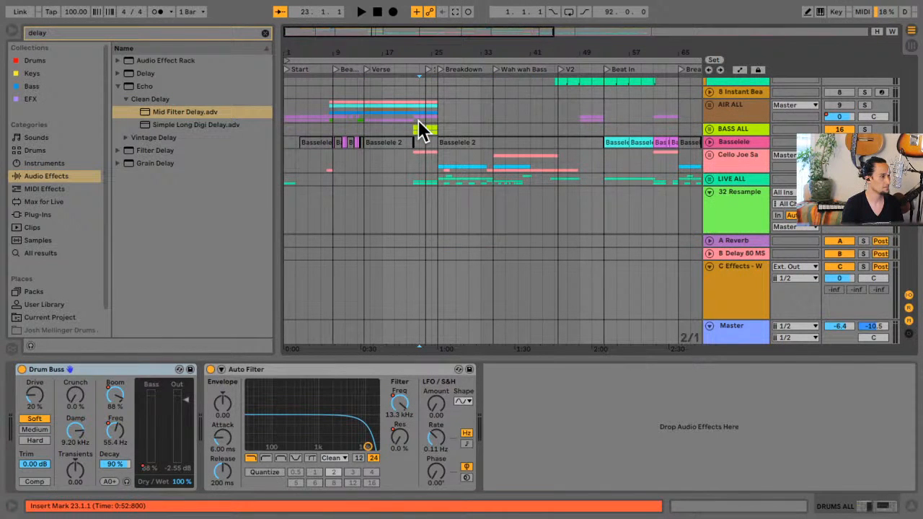
scroll(422, 130, down, 1)
scroll(418, 121, down, 8)
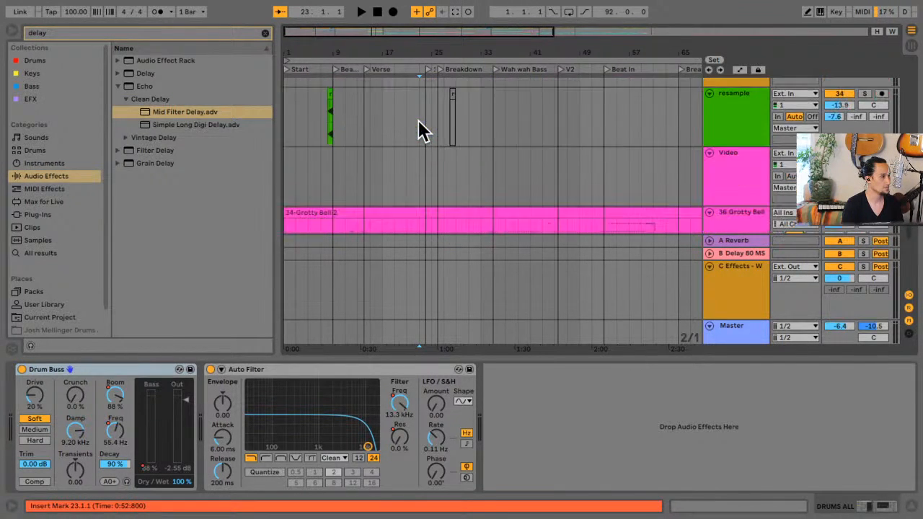
scroll(422, 130, down, 2)
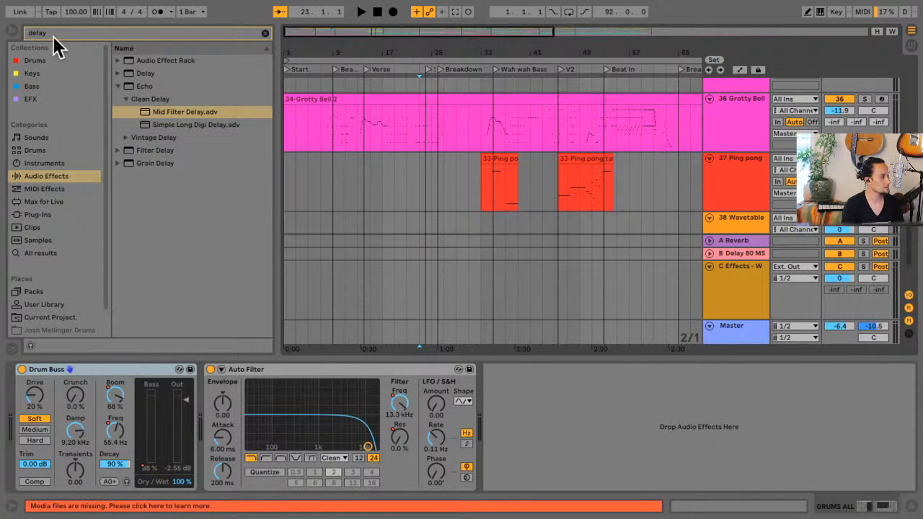
Hide the browser to widen the arrangement and unfold the LIVE ALL group
click(12, 32)
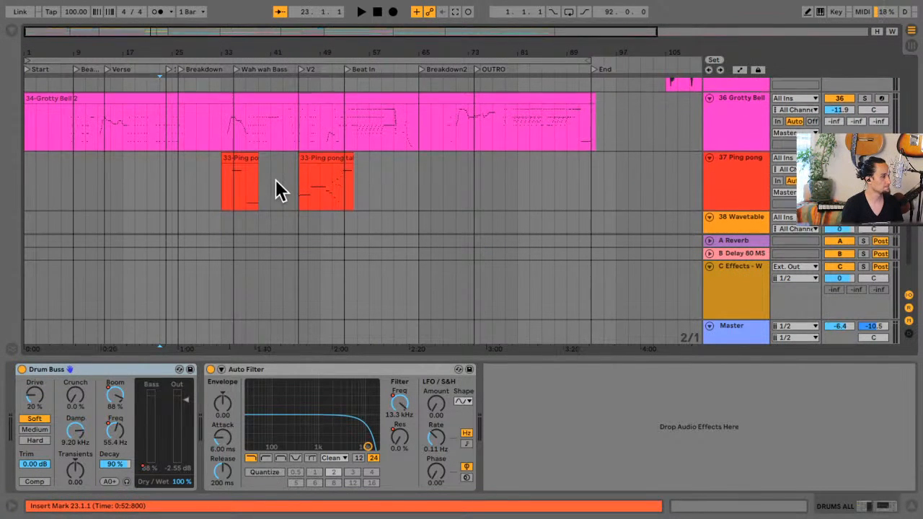
scroll(276, 189, down, 3)
scroll(276, 189, up, 10)
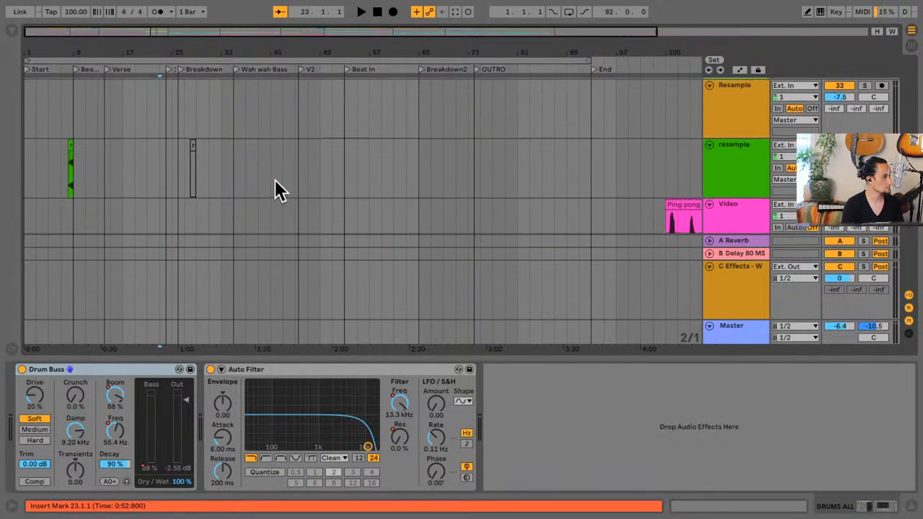
scroll(277, 184, up, 1)
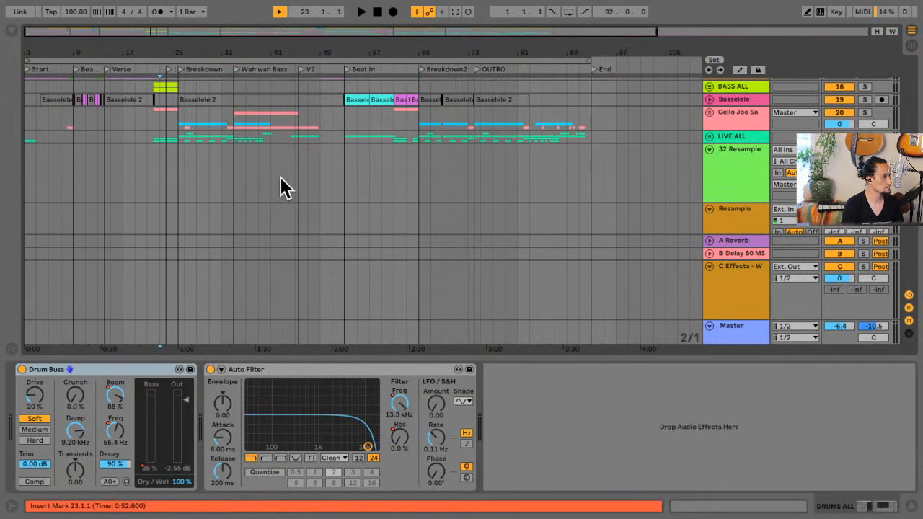
click(710, 136)
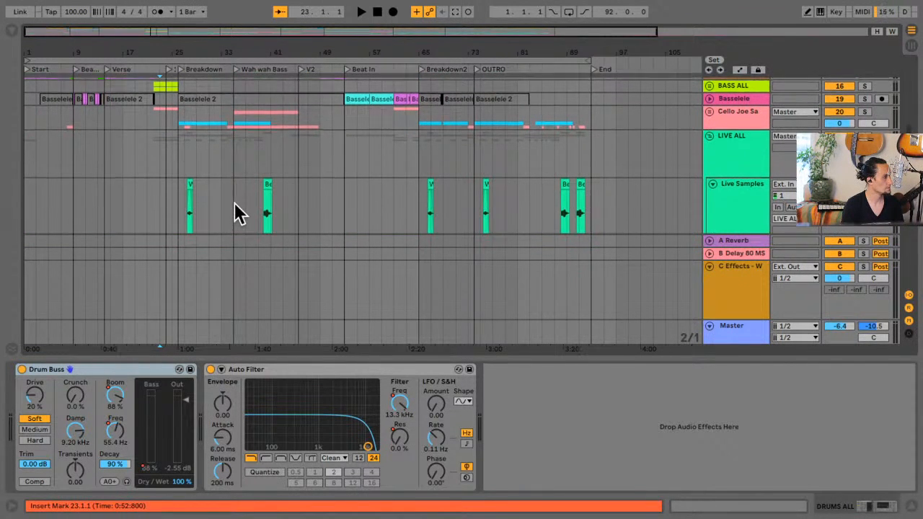
Solo the GTR track and play its shaker clips from 26.1.1
scroll(234, 202, down, 3)
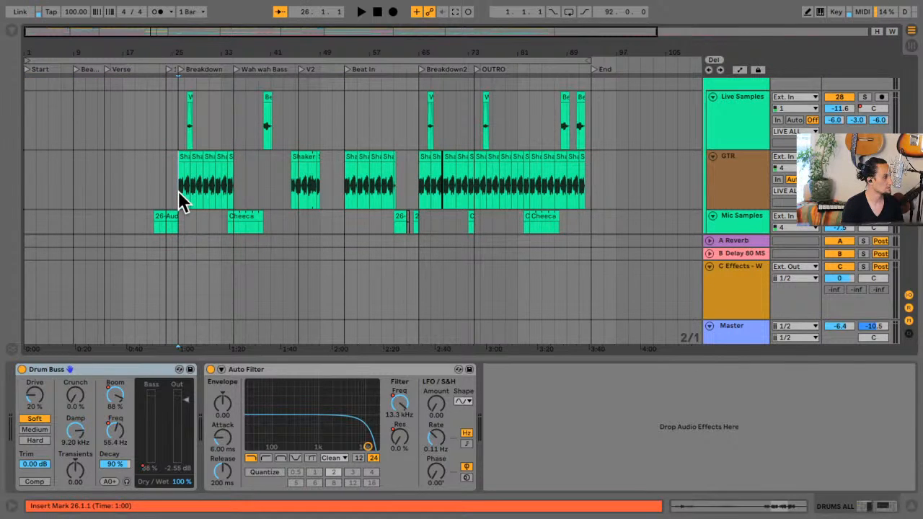
click(178, 191)
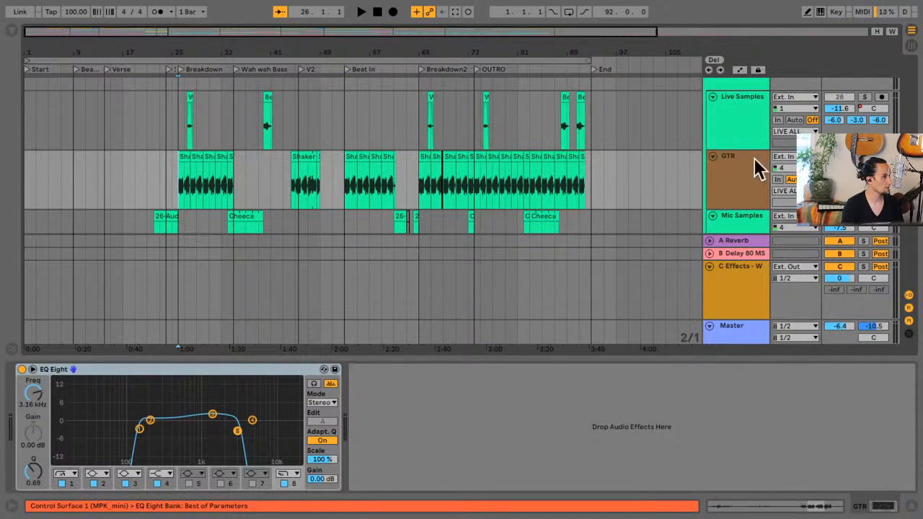
key(space)
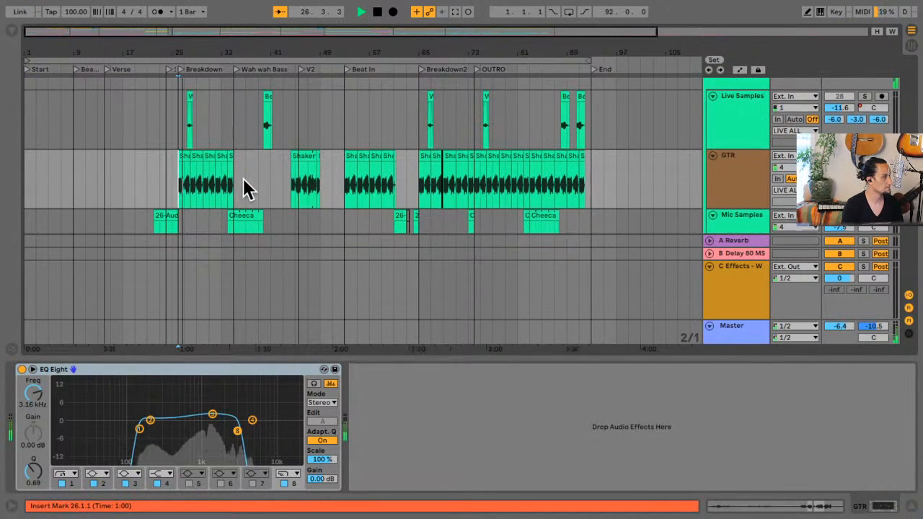
Solo Mic Samples track 30 and play its Cheeca clip from 34.1.1
scroll(243, 178, down, 2)
click(229, 193)
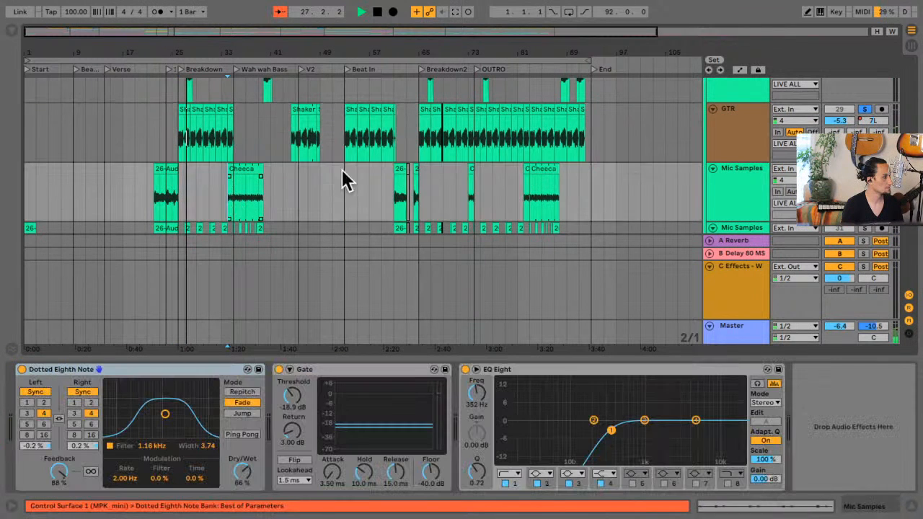
key(space)
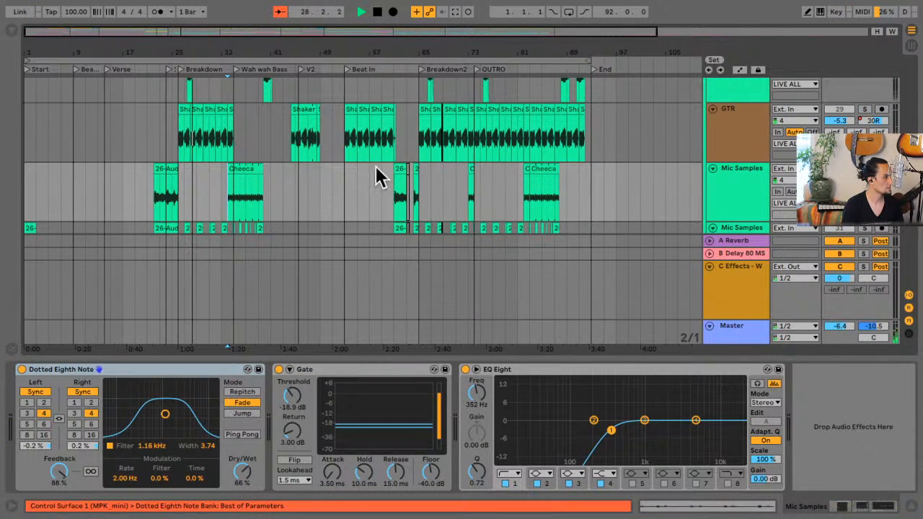
click(173, 204)
click(229, 194)
key(space)
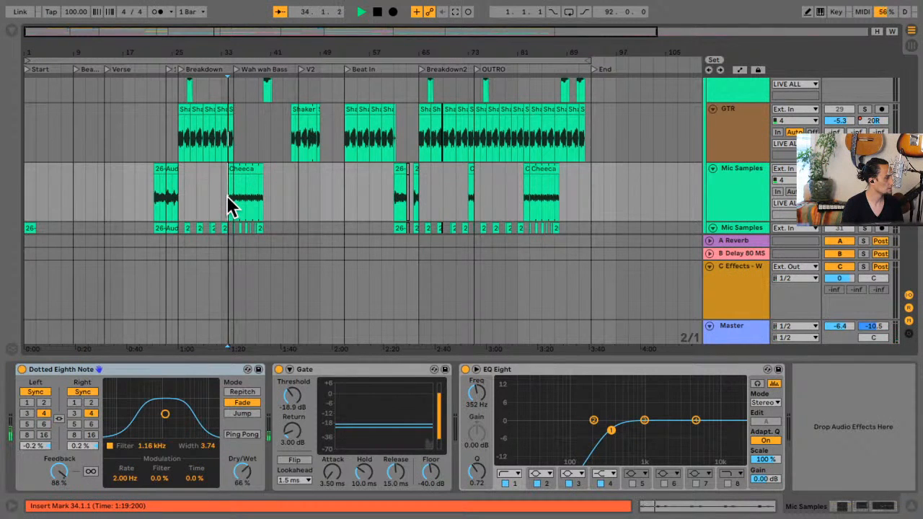
Play the 26-Audio clip on the soloed Mic Samples track 30 from 22.1.1
scroll(226, 195, down, 3)
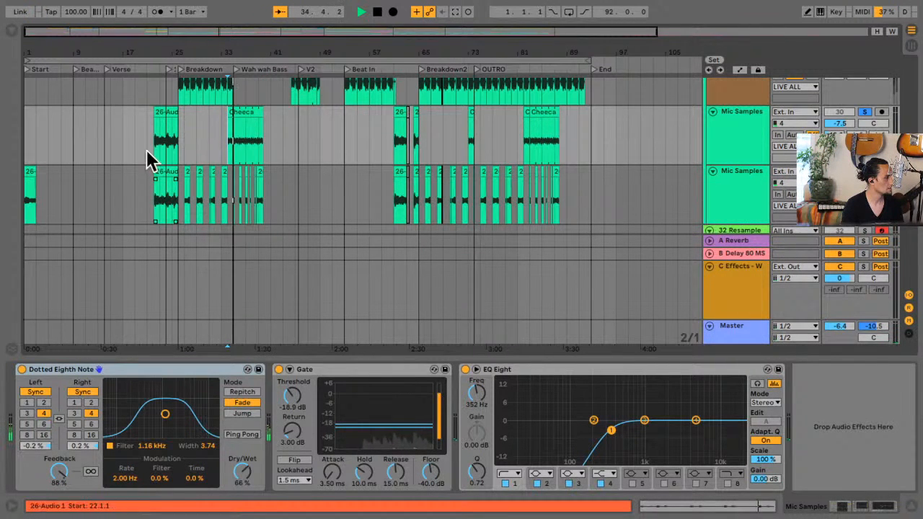
click(154, 144)
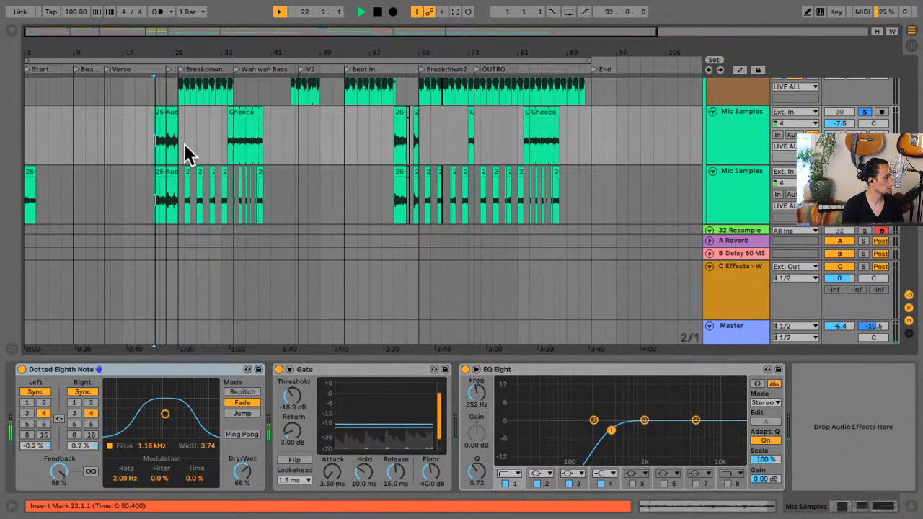
scroll(184, 144, up, 3)
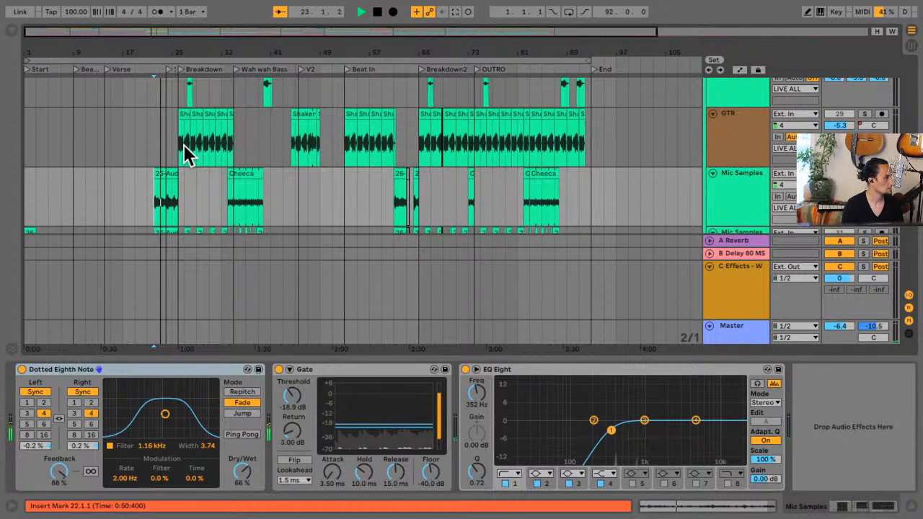
scroll(183, 148, up, 3)
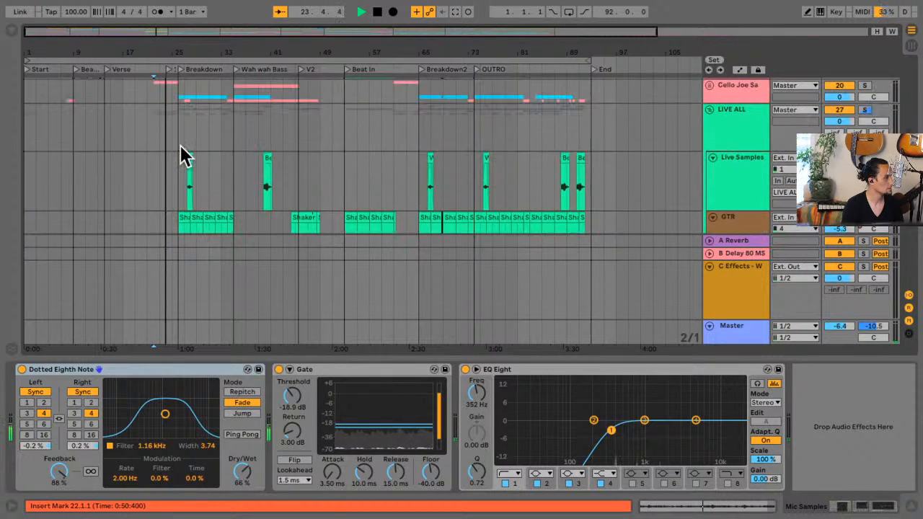
scroll(181, 148, down, 3)
scroll(180, 147, down, 3)
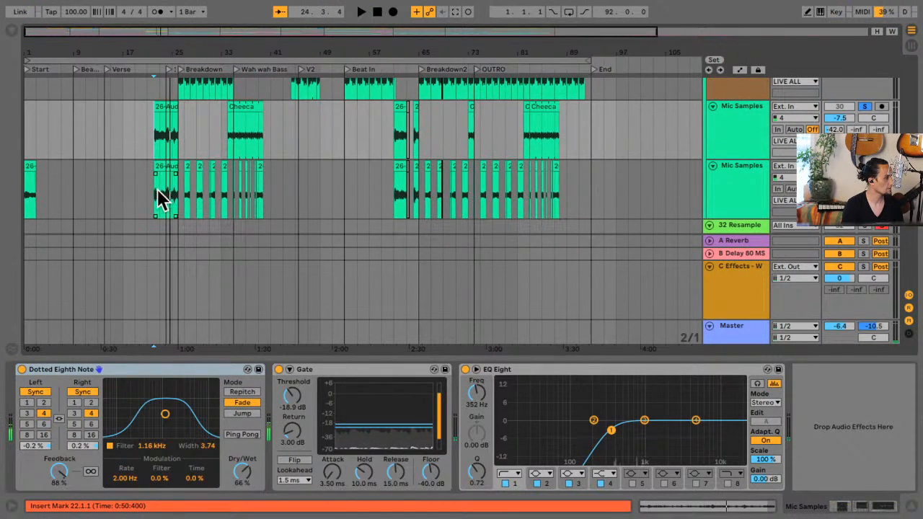
key(space)
Solo Mic Samples track 31, listen to its 26-Audio clip and effects from 22.1.1, and return the marker there
click(758, 186)
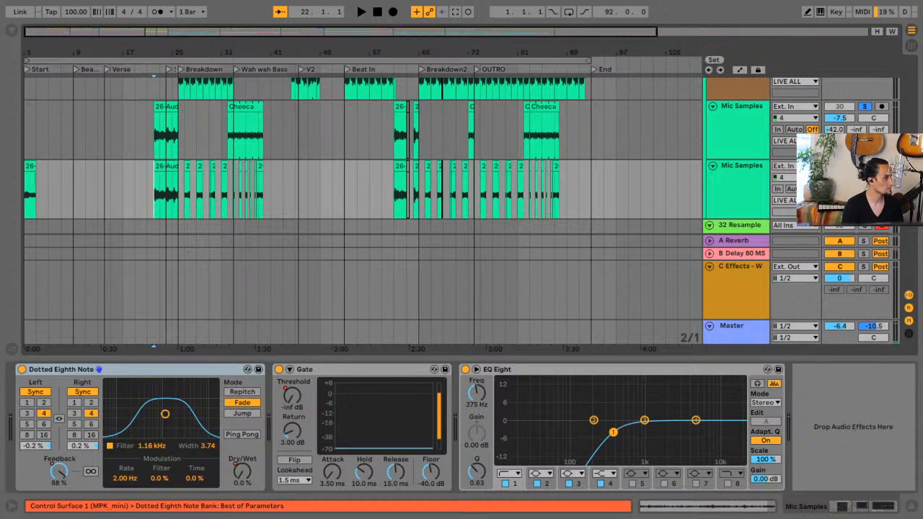
key(space)
scroll(220, 172, down, 2)
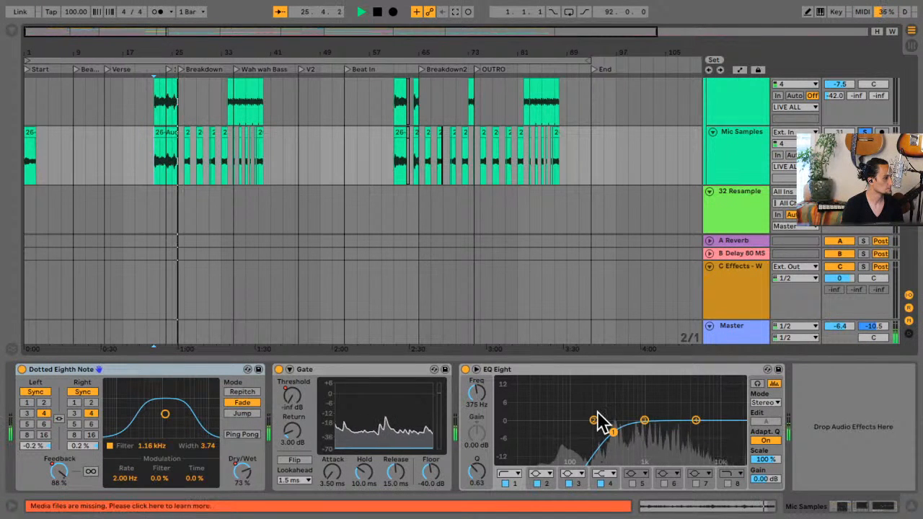
key(space)
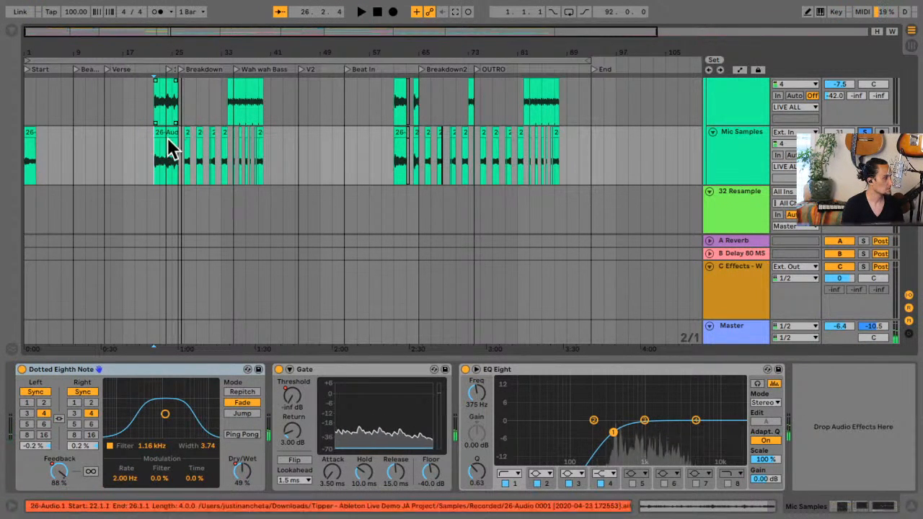
click(153, 155)
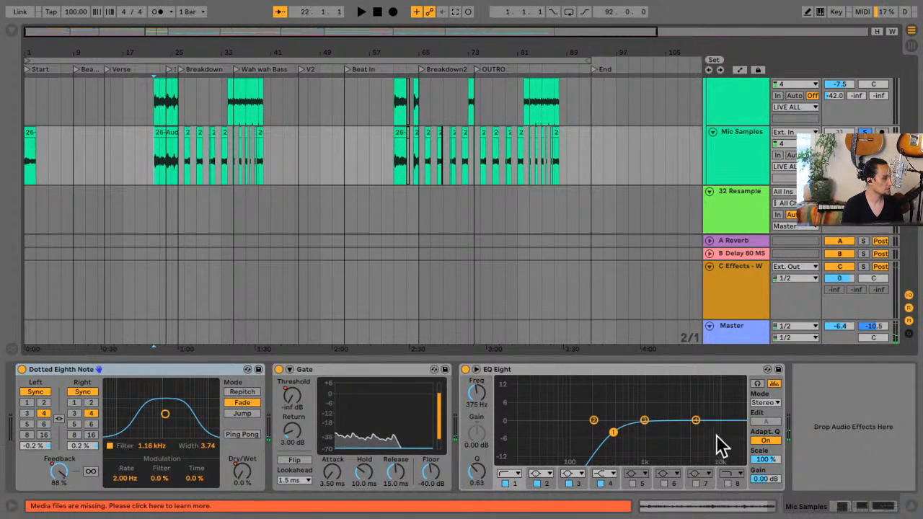
Enable EQ Eight's band 8 high cut on Mic Samples track 31 and lower its frequency to 5.16 kHz
click(727, 483)
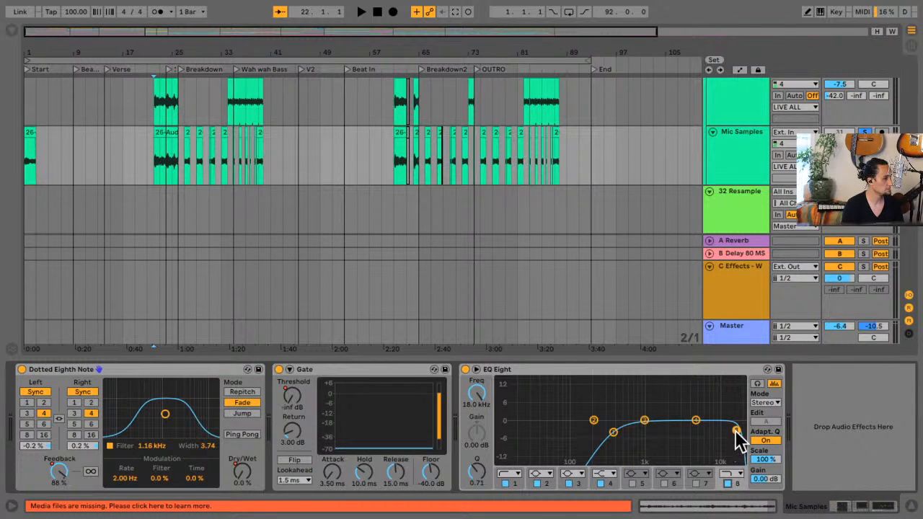
drag(734, 429, 696, 429)
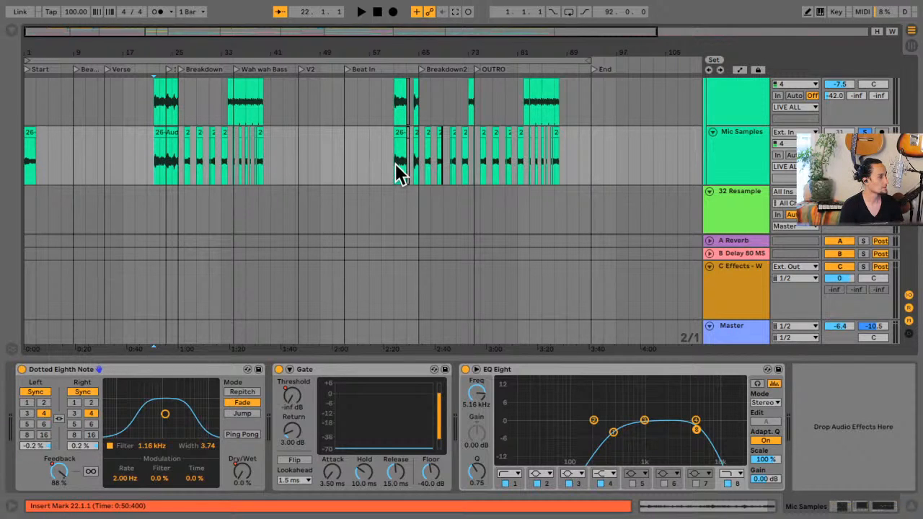
click(396, 166)
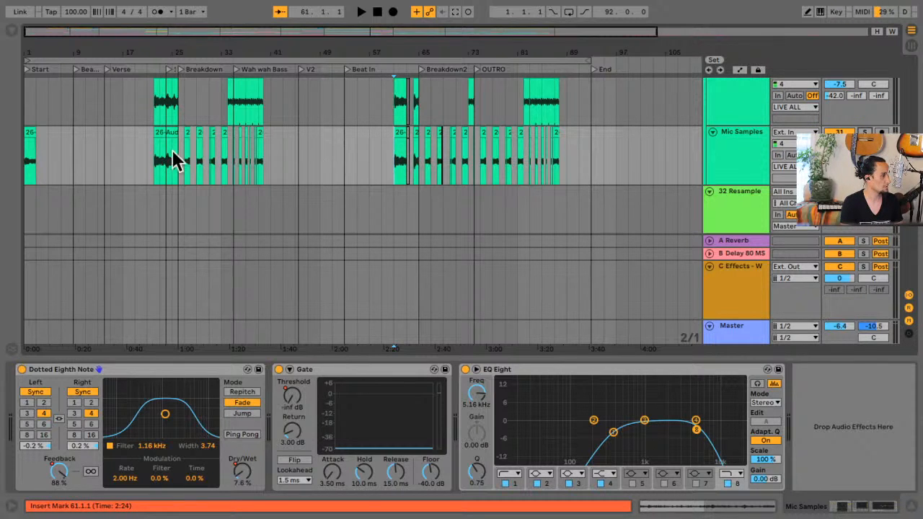
Raise EQ Eight's band 1 low cut to 445 Hz while playing the mic samples from 22.1.1
key(space)
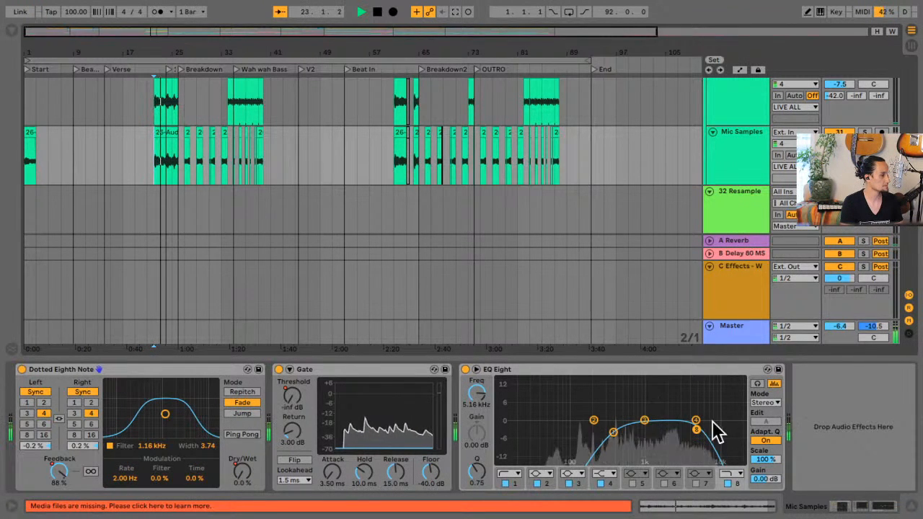
mouse_move(613, 433)
mouse_down()
mouse_move(644, 430)
mouse_move(621, 432)
mouse_up()
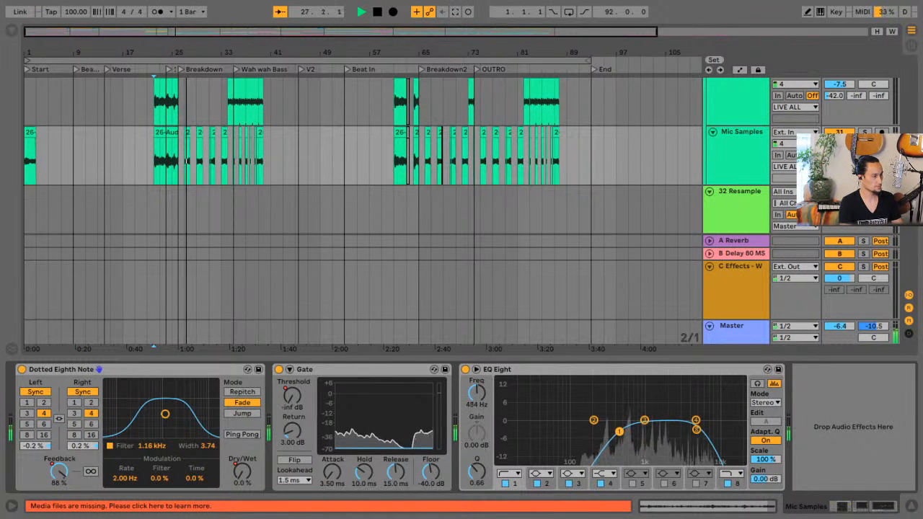
drag(622, 431, 617, 431)
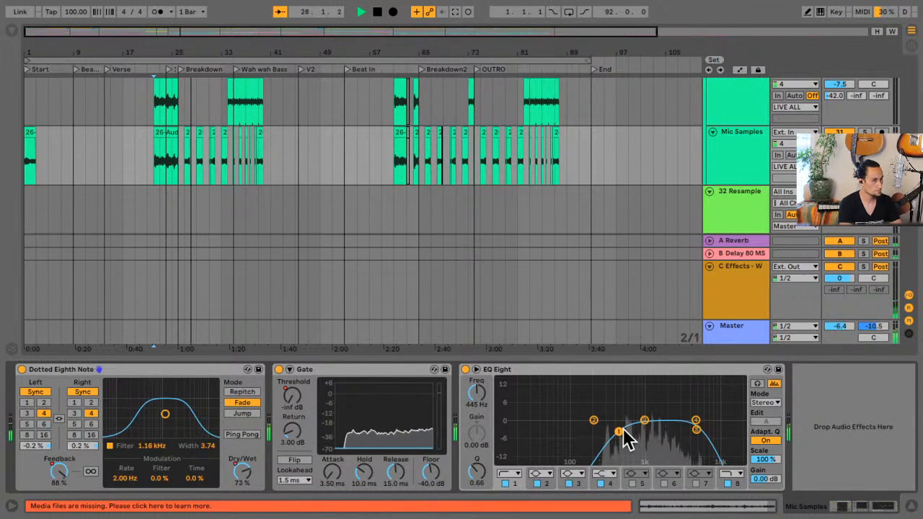
key(space)
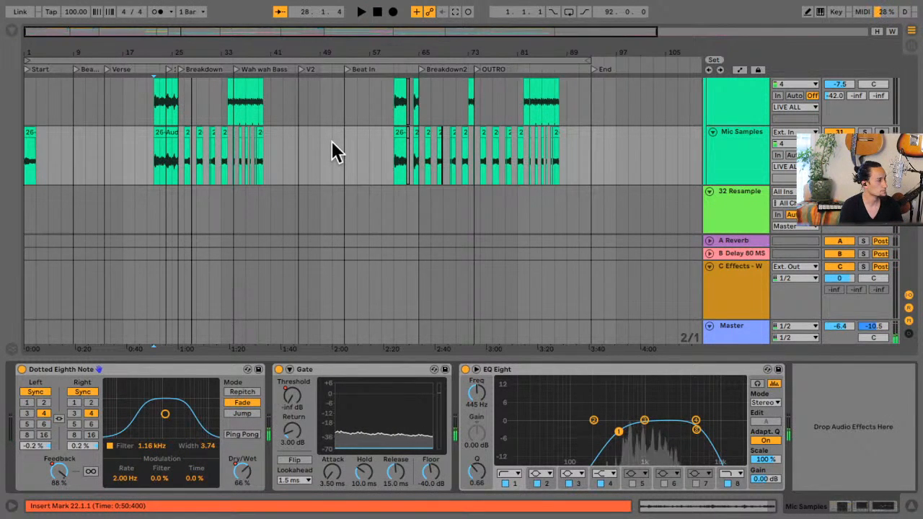
Replay the first 26-Audio clip from 22.1.1 to hear the adjusted EQ
click(172, 170)
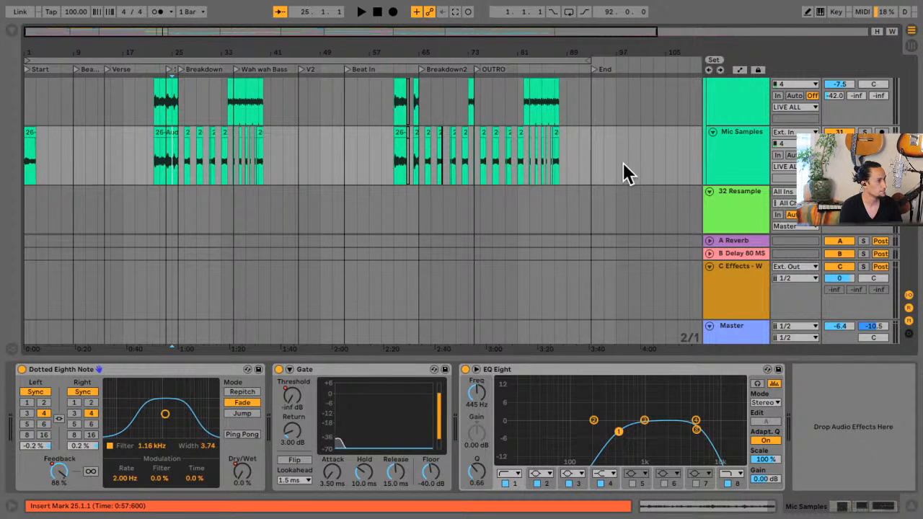
click(155, 169)
key(space)
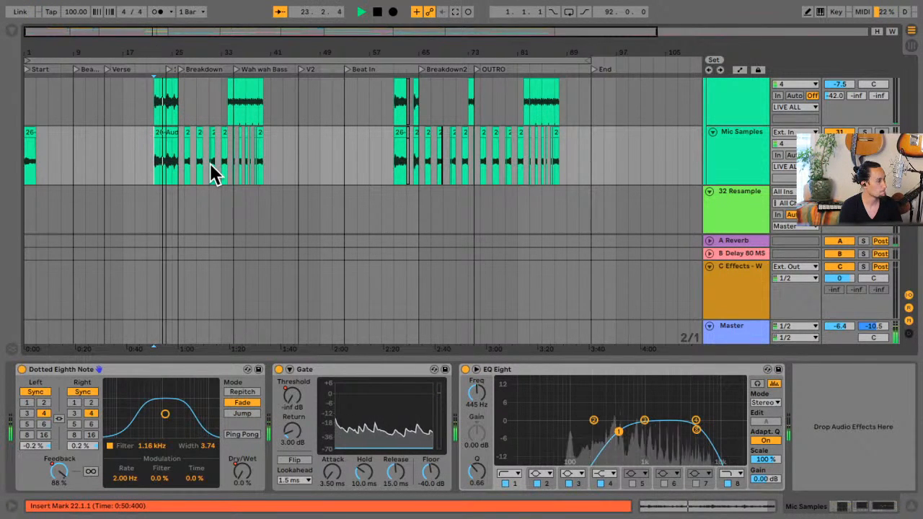
click(155, 166)
key(space)
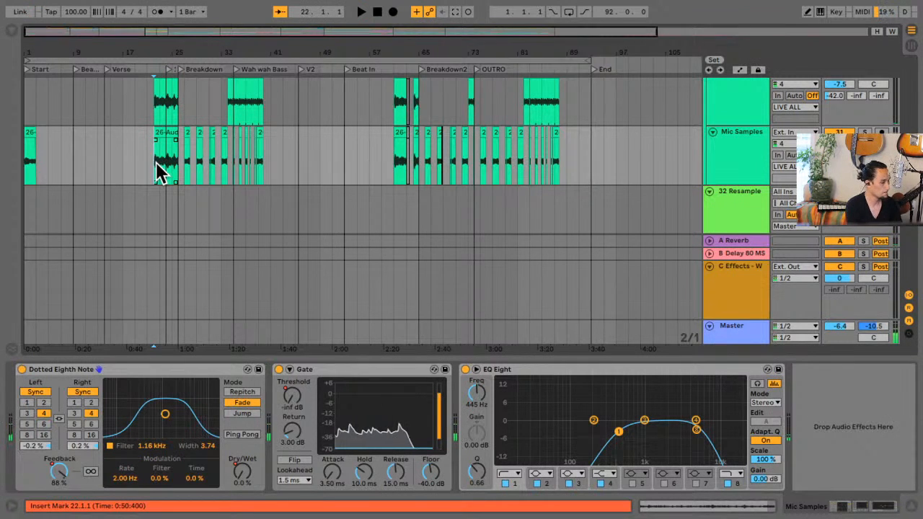
Split out the 23.1.1 to 24.1.1 section of the 26-Audio 1 clip, deactivate it, and play from 22.1.1
key(plus)
key(plus)
key(plus)
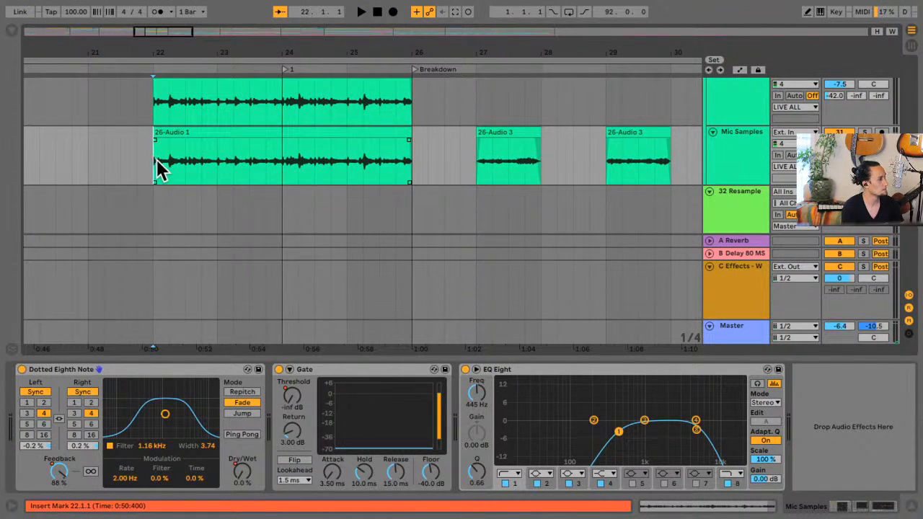
key(space)
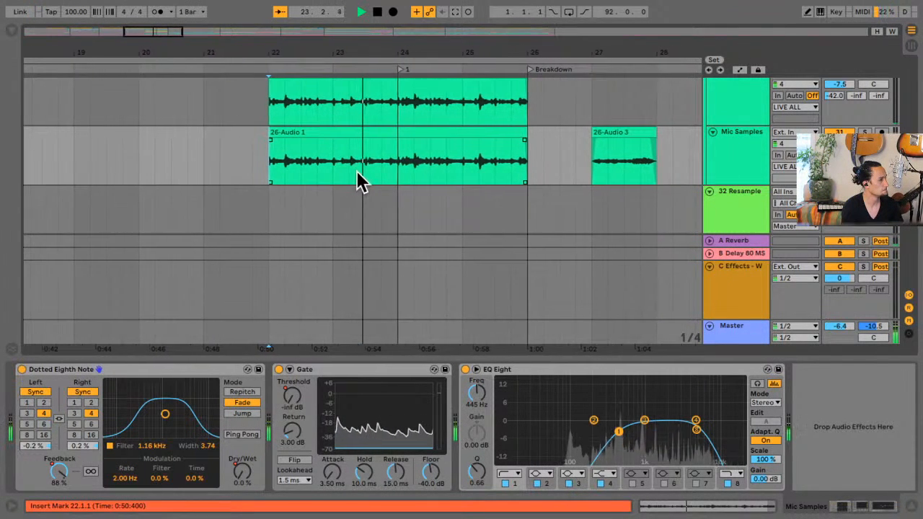
key(space)
drag(383, 166, 316, 165)
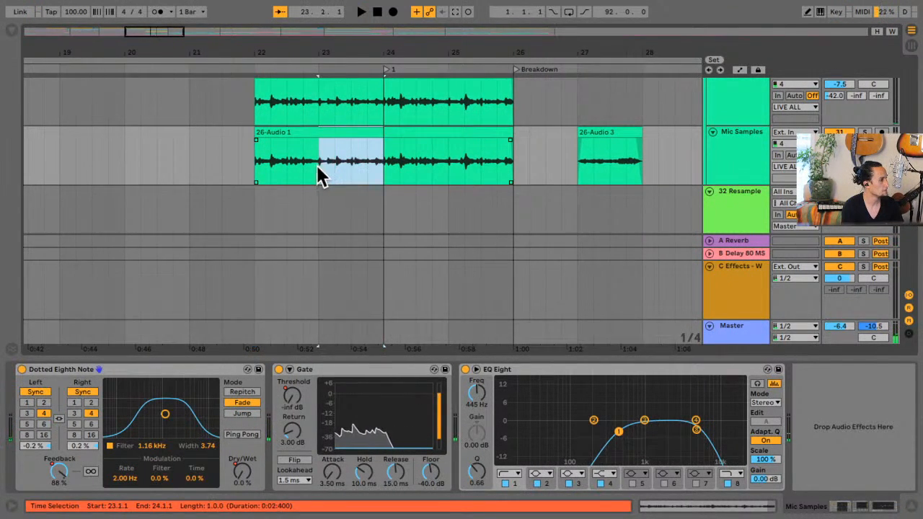
key(super+e)
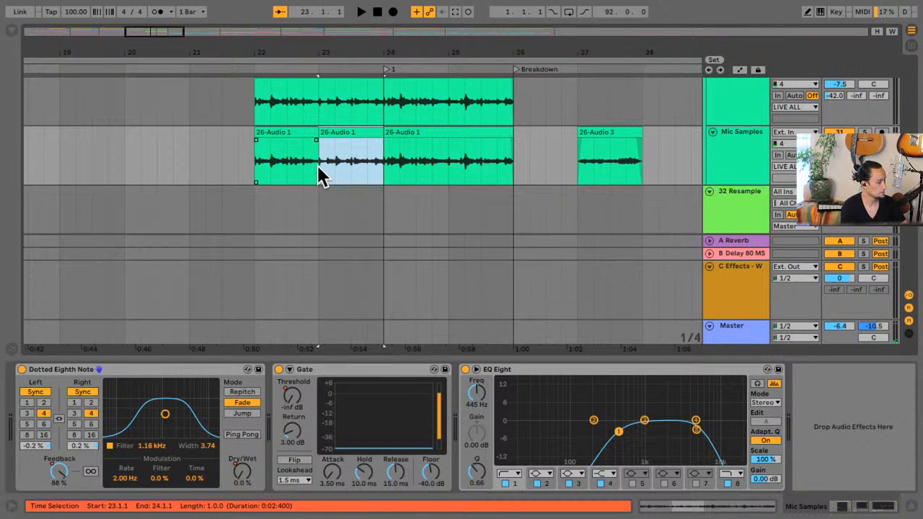
key(0)
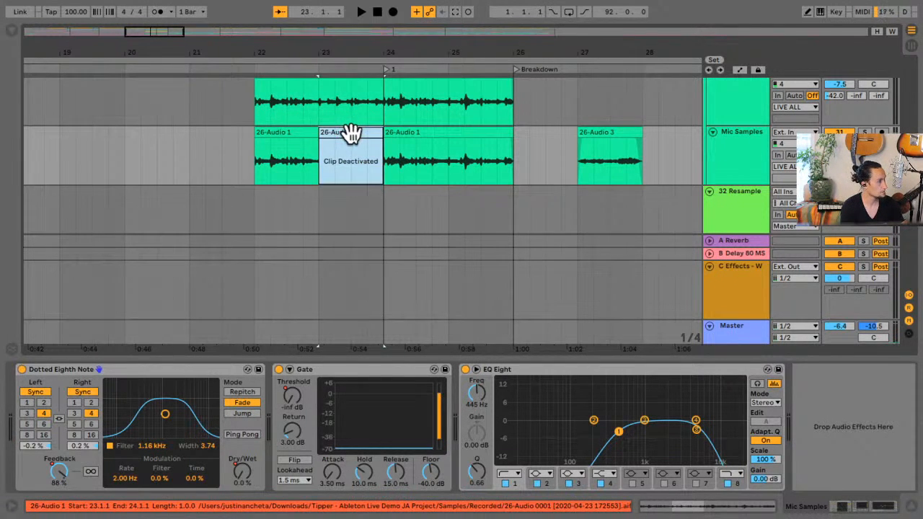
click(253, 161)
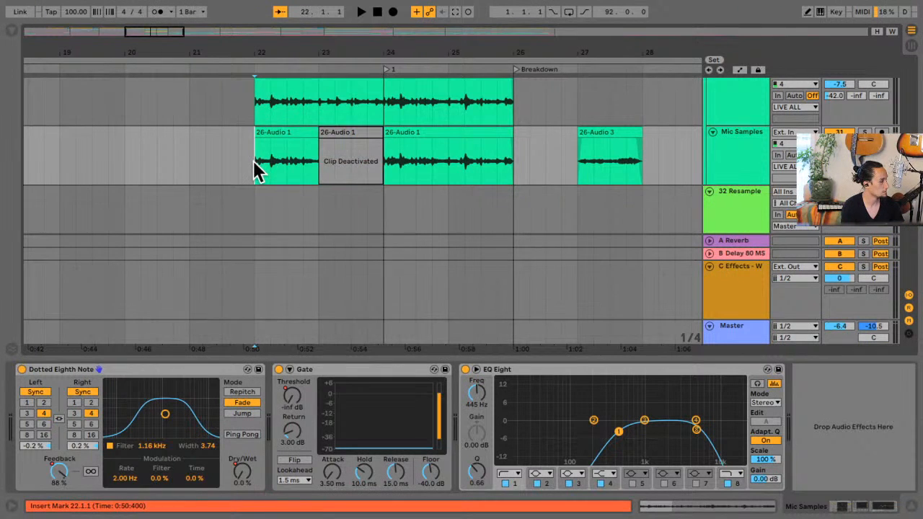
key(space)
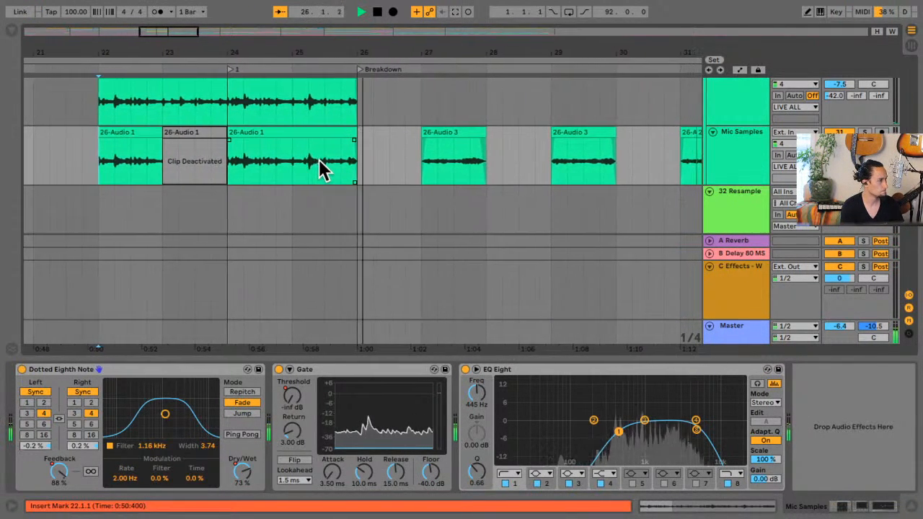
Move the deactivated one-bar 26-Audio 1 clip to 25.2.1 and reactivate it
click(188, 133)
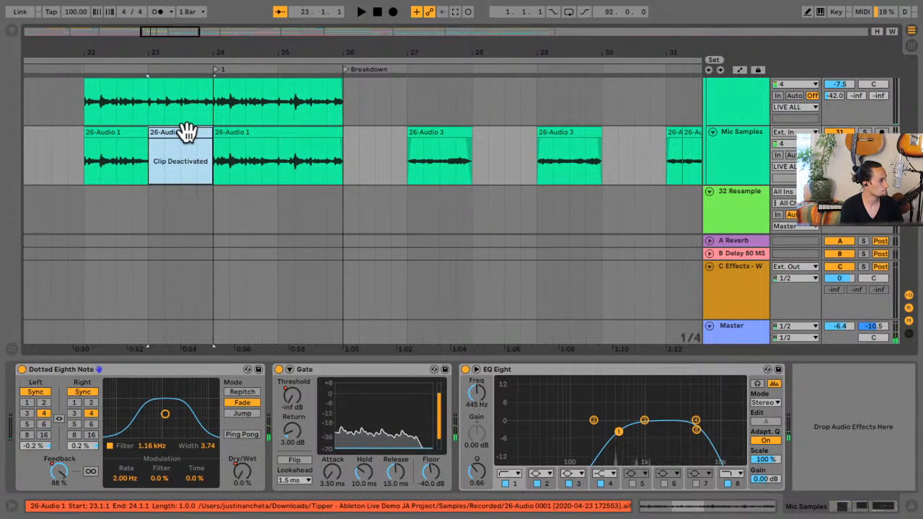
drag(188, 133, 326, 135)
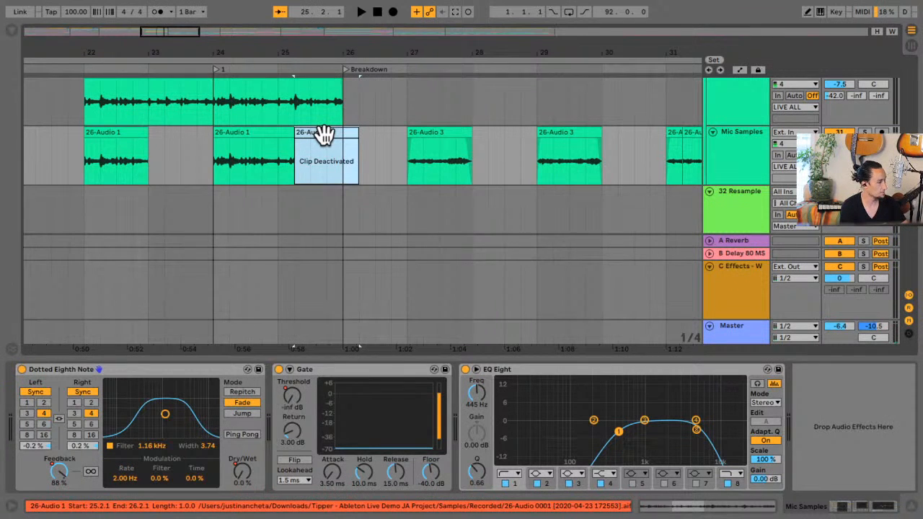
key(0)
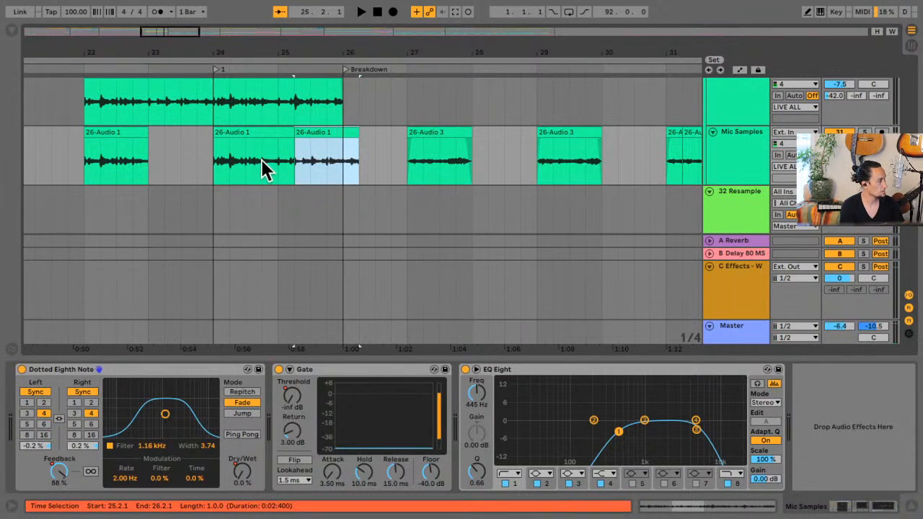
Fade out the end of the moved 26-Audio 1 clip from the Breakdown marker and play the section from 24.3.1
click(214, 166)
key(space)
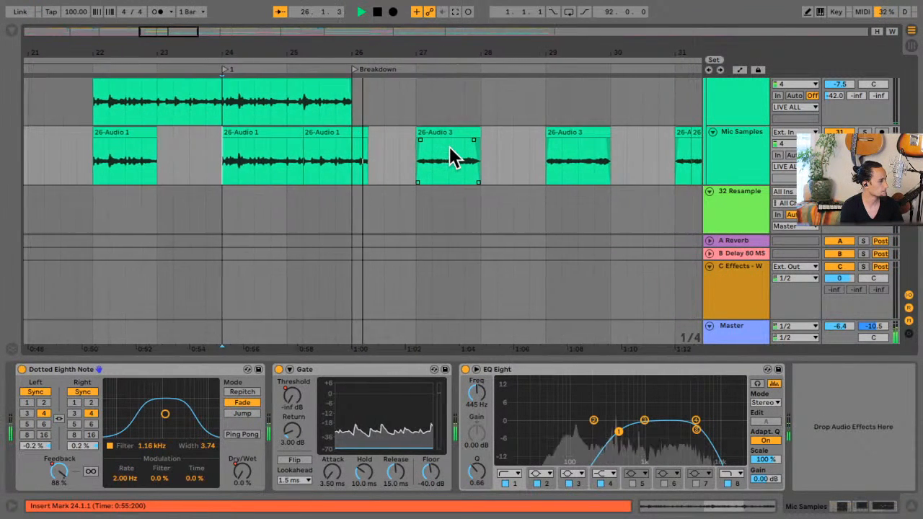
key(space)
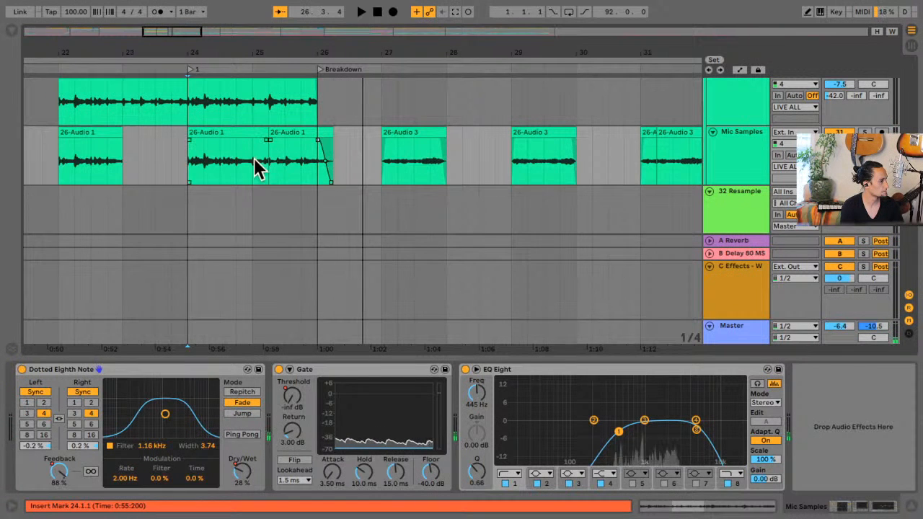
key(space)
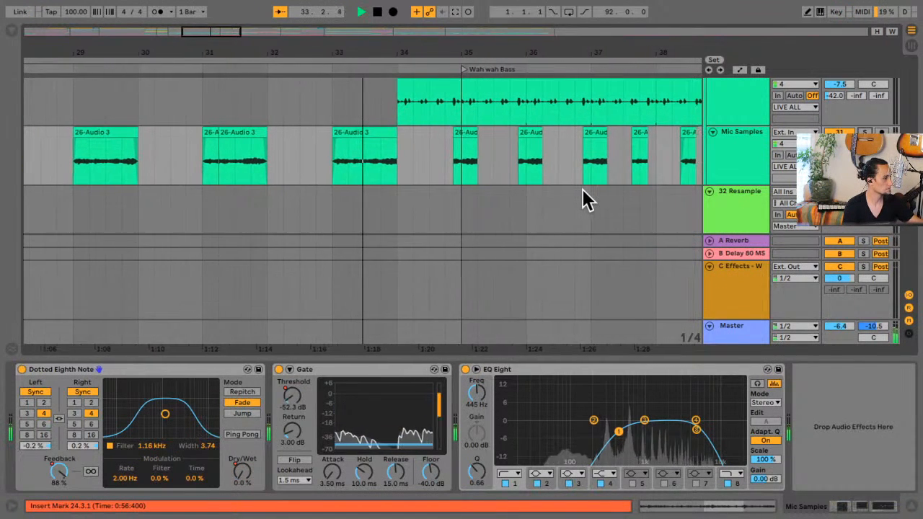
key(space)
Find the Resample TRacks track and play it from 30.4.1 through the short snare clip
scroll(340, 196, up, 3)
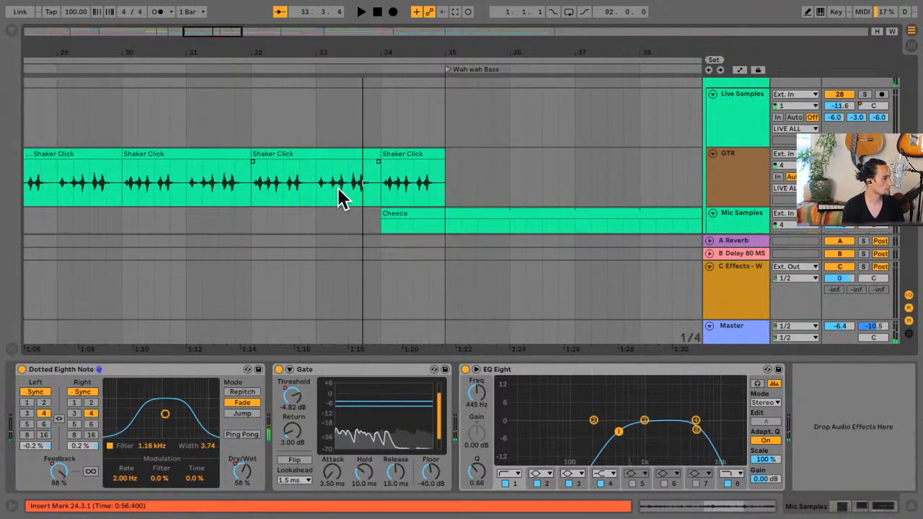
scroll(343, 198, up, 2)
scroll(339, 191, up, 10)
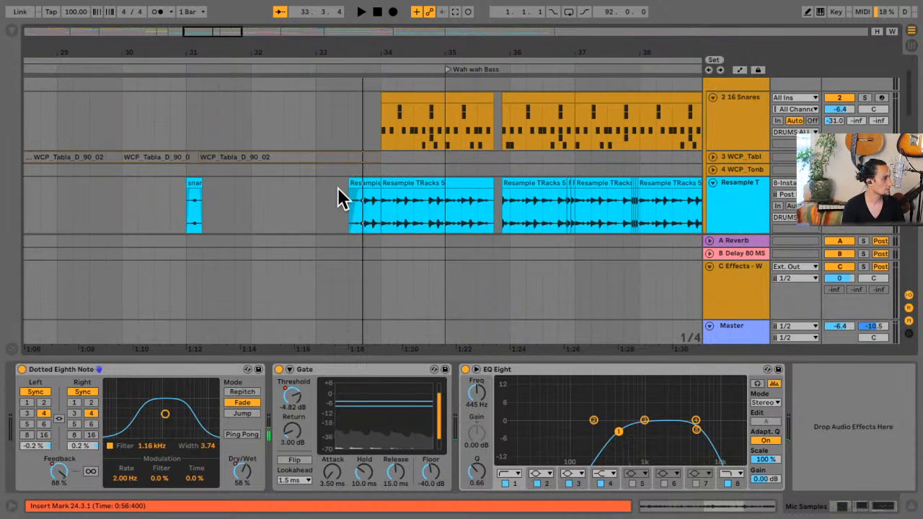
click(171, 193)
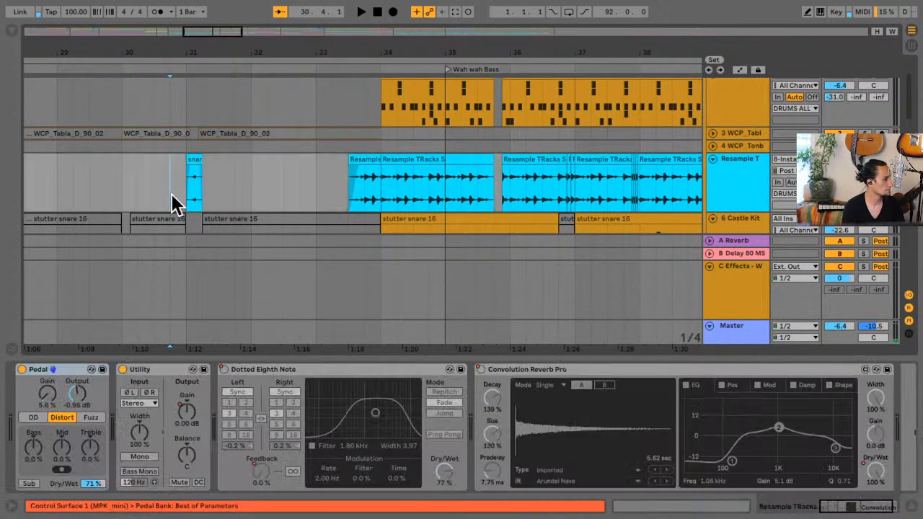
key(space)
key(space)
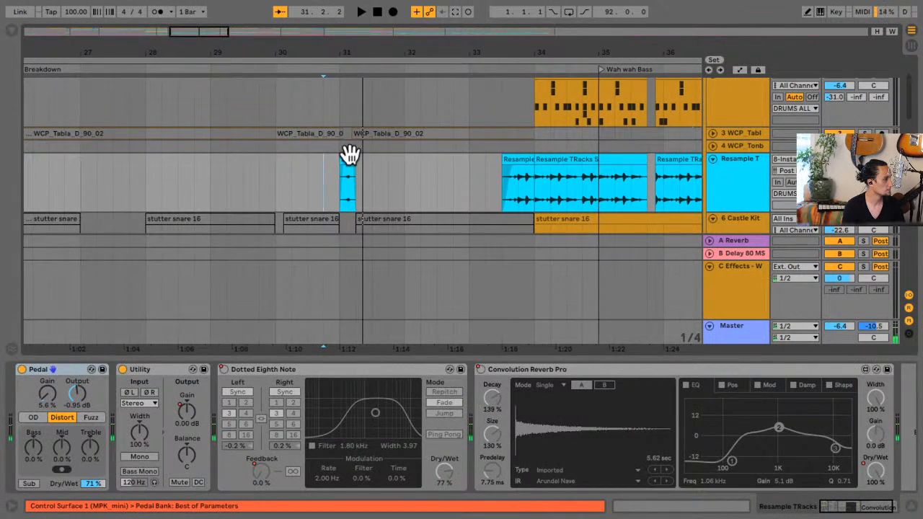
Open the snare reverse clip at 31.1.1 and lower its clip gain to about -35 dB while replaying it
click(348, 159)
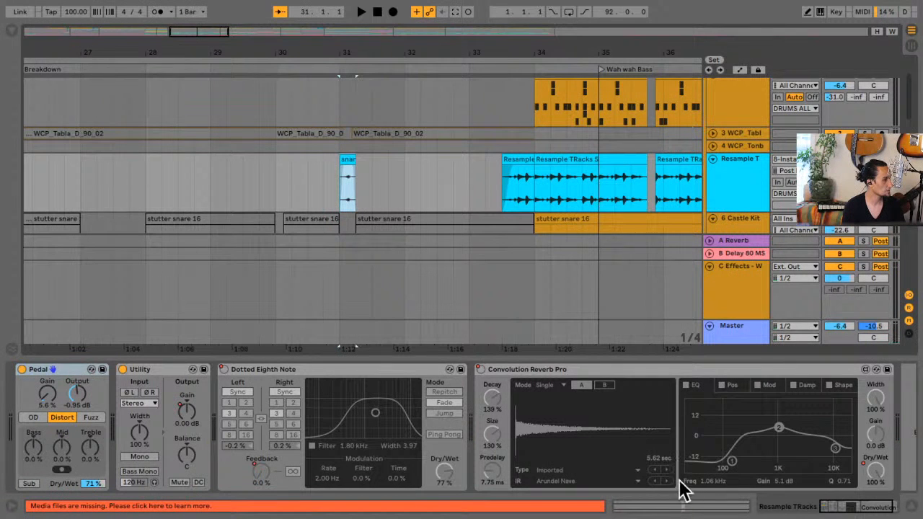
click(684, 508)
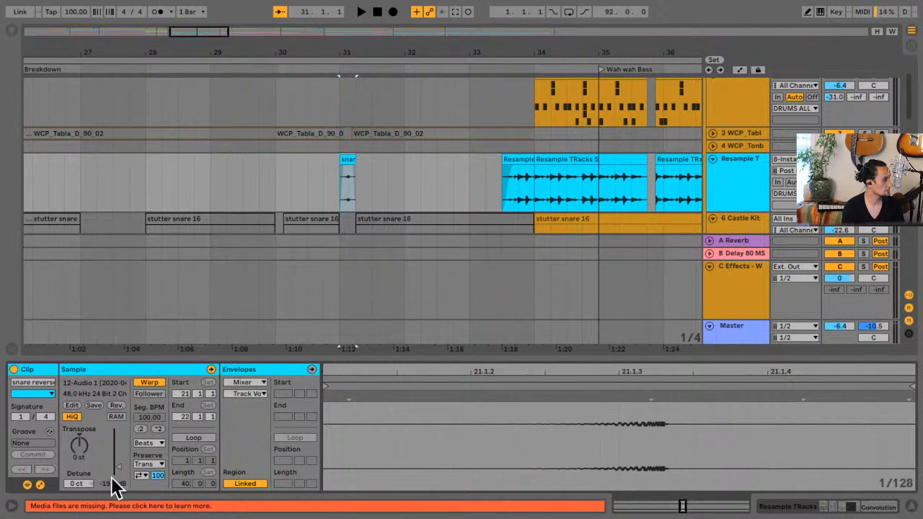
click(347, 159)
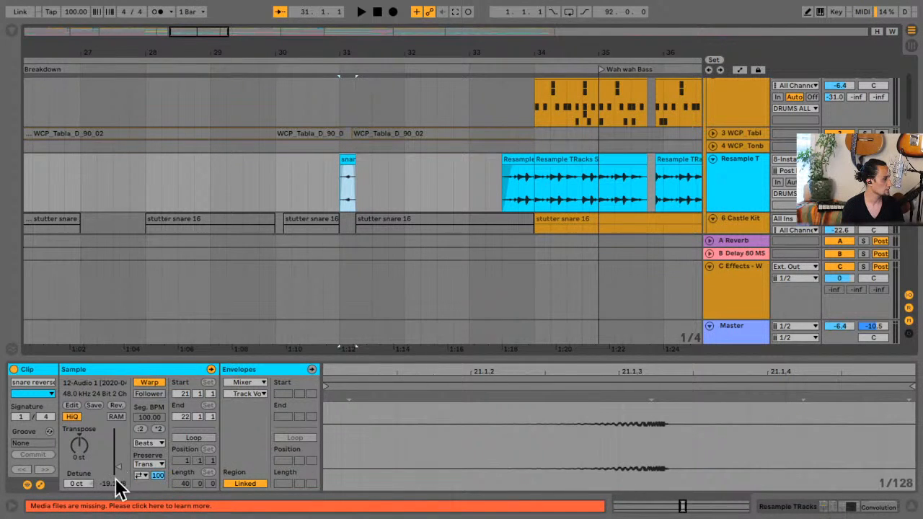
click(112, 483)
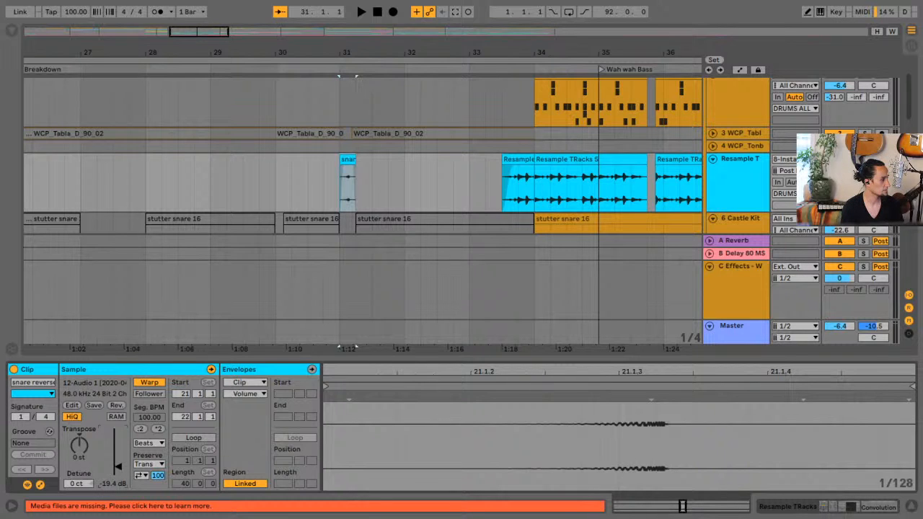
drag(117, 467, 118, 470)
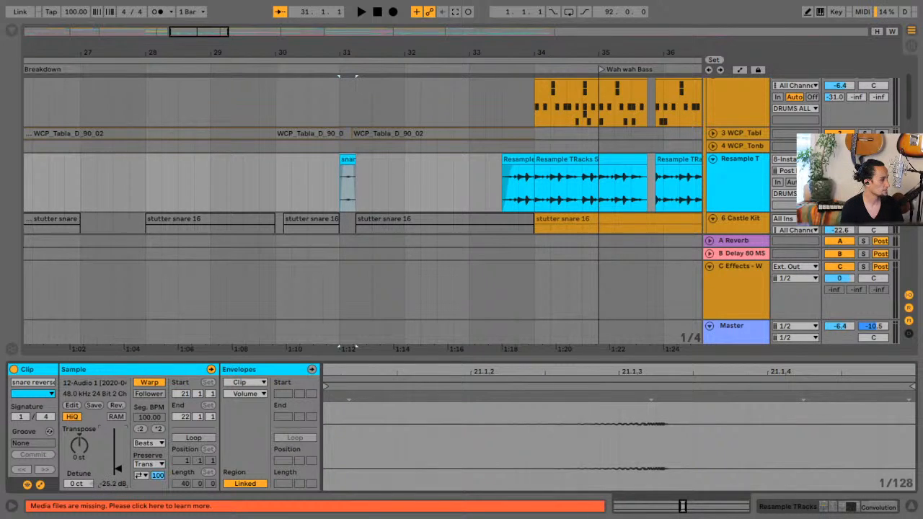
key(space)
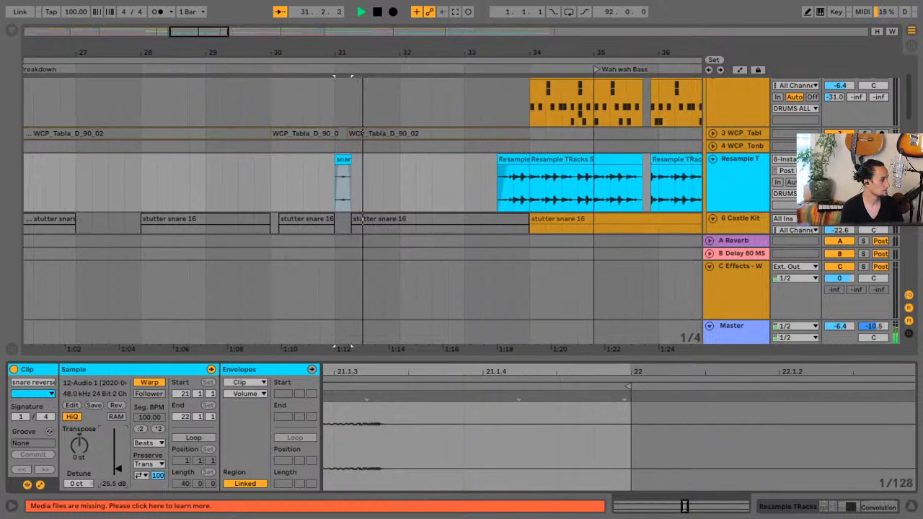
drag(118, 474, 118, 471)
key(space)
key(space)
key(space)
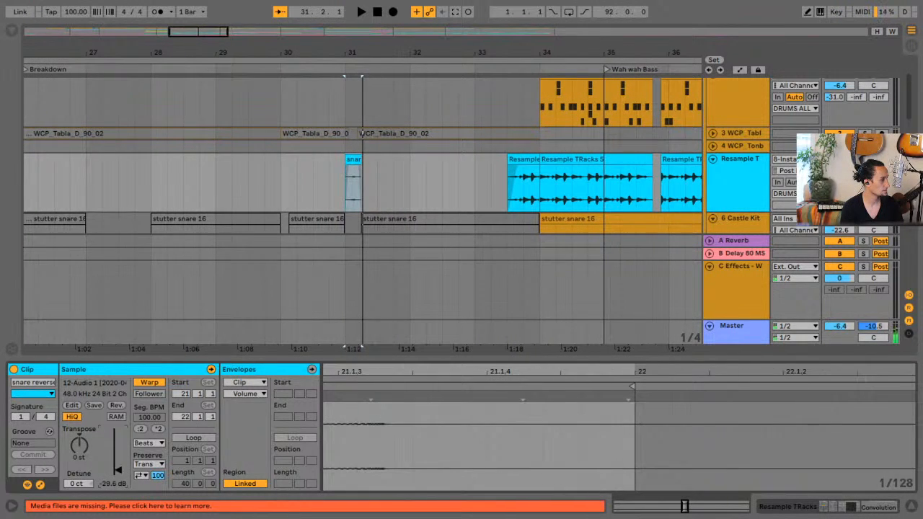
key(space)
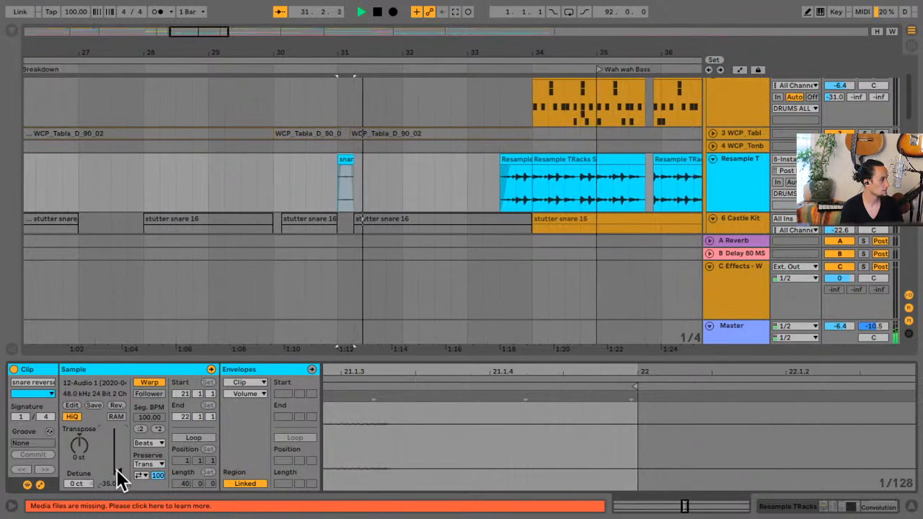
Set the insert mark at 24.1.1 on the LIVE ALL group and play the arrangement into the Breakdown
click(283, 194)
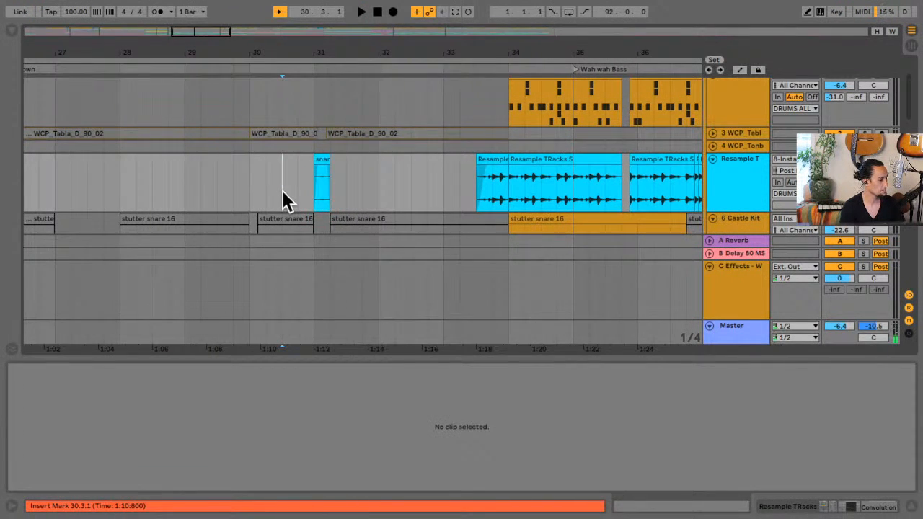
key(minus)
key(minus)
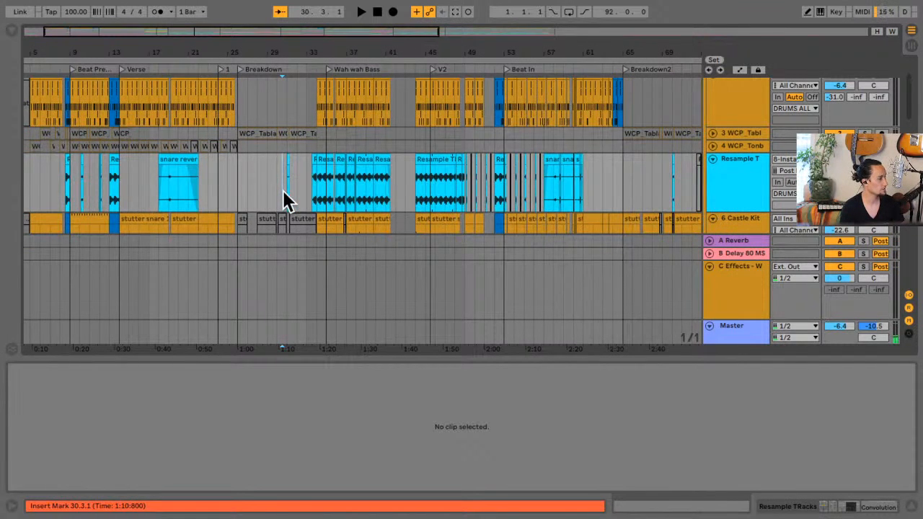
scroll(283, 191, down, 5)
scroll(283, 190, down, 2)
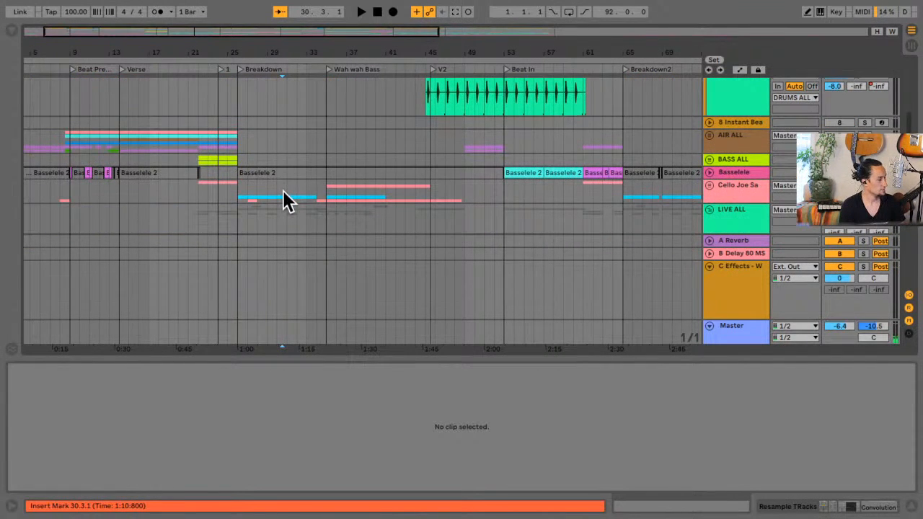
scroll(282, 190, down, 2)
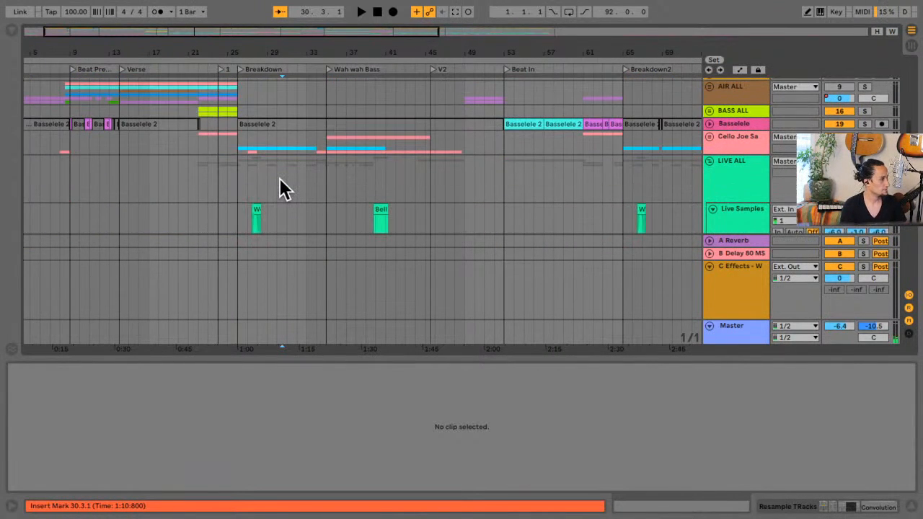
click(240, 180)
scroll(291, 179, down, 1)
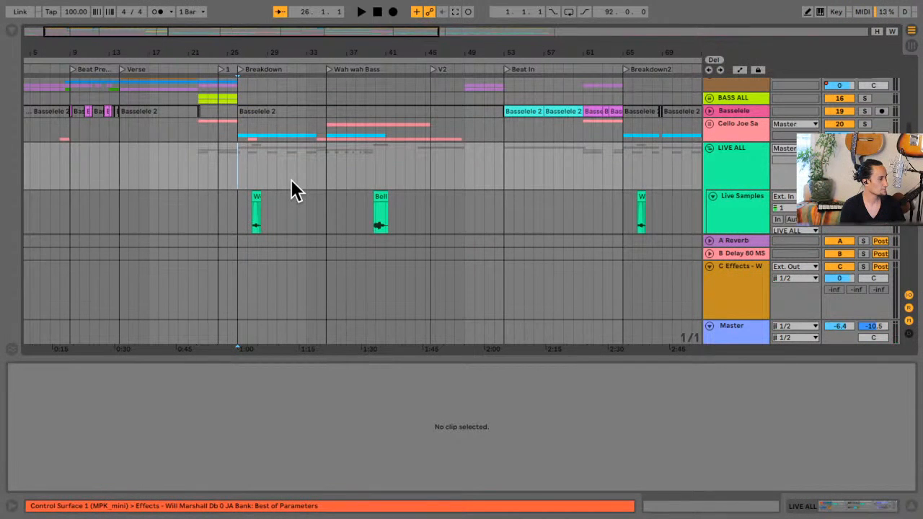
key(space)
scroll(290, 180, left, 2)
click(253, 176)
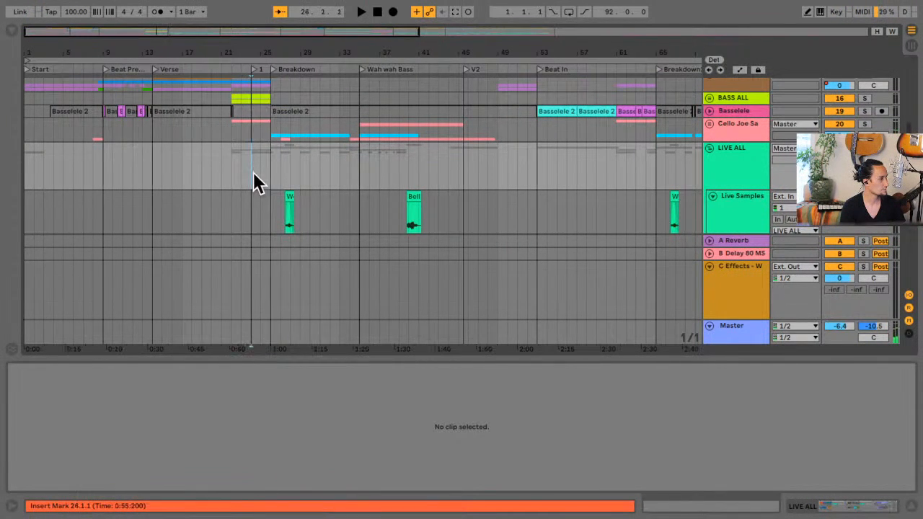
key(space)
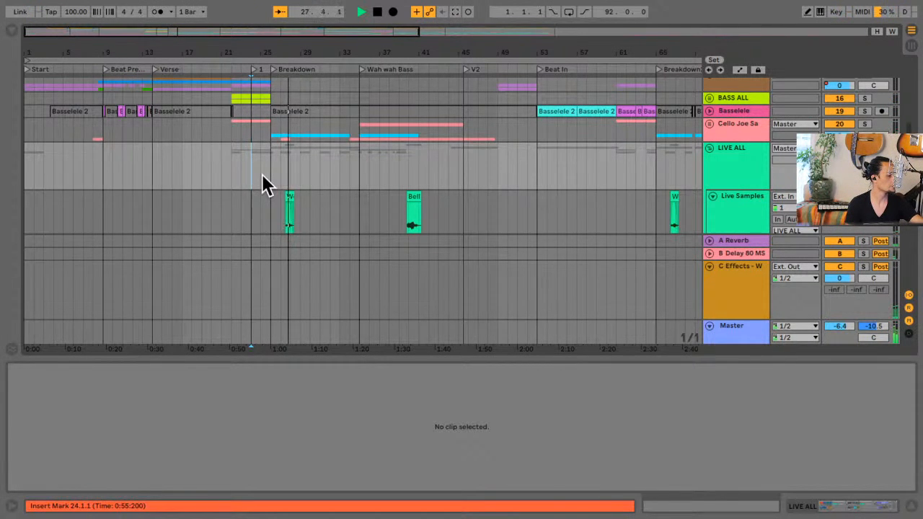
Look through the drum, live and mic sample tracks during playback and select the 32 Resample track
scroll(689, 216, up, 3)
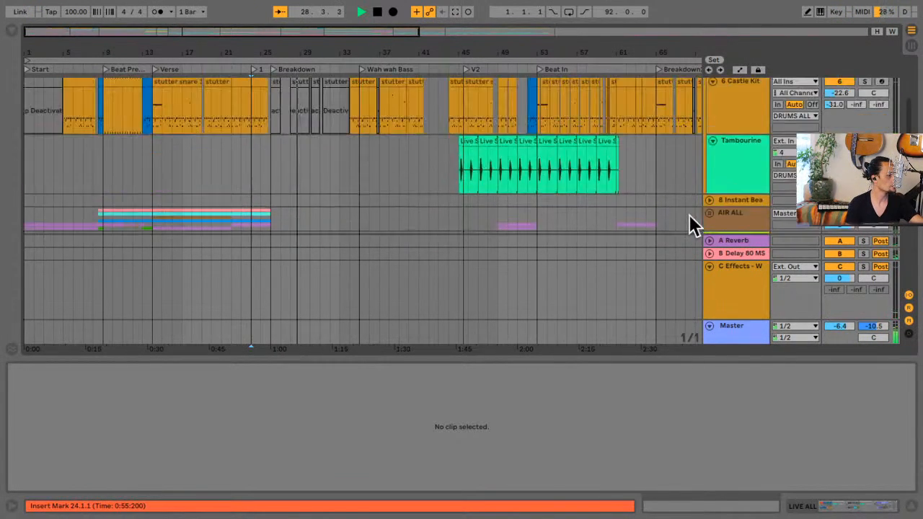
scroll(690, 216, up, 2)
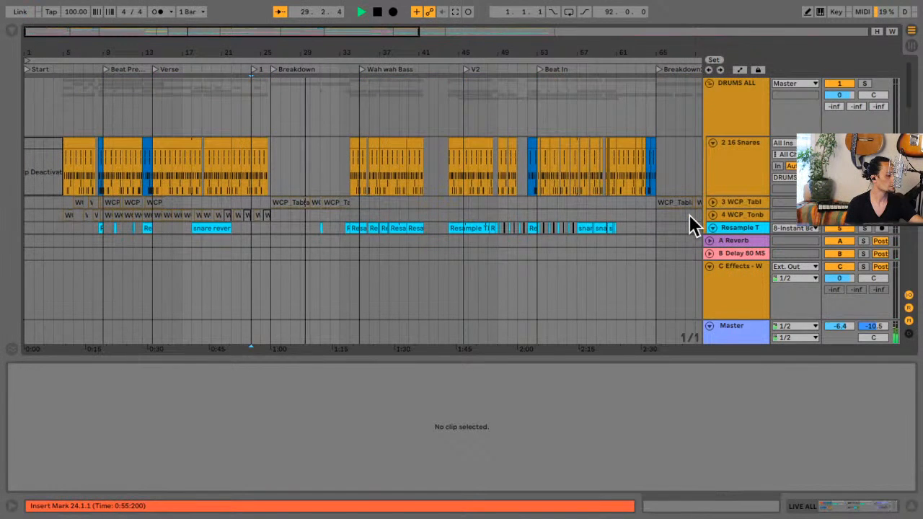
scroll(689, 215, down, 6)
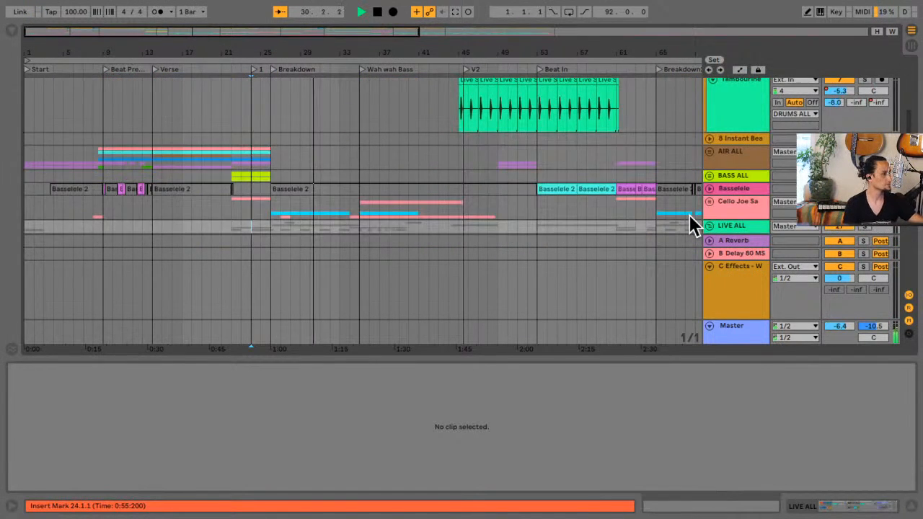
scroll(689, 215, down, 4)
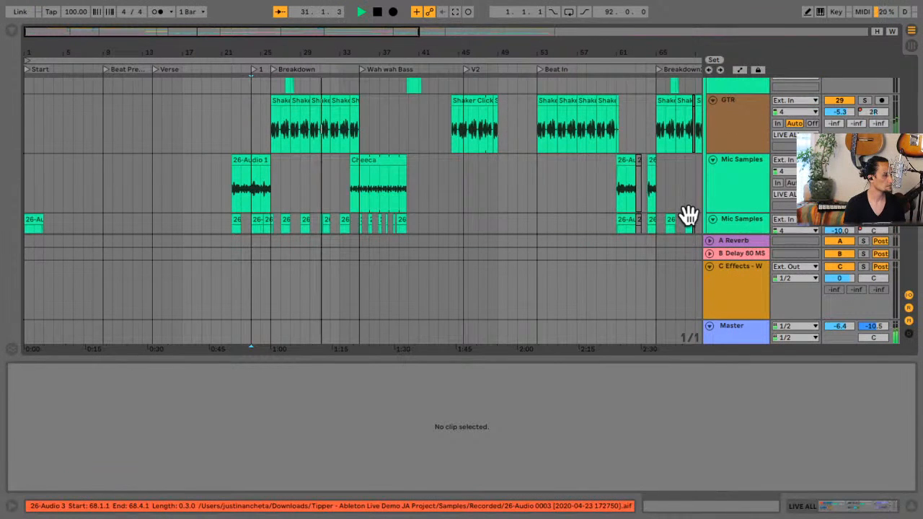
scroll(690, 215, down, 5)
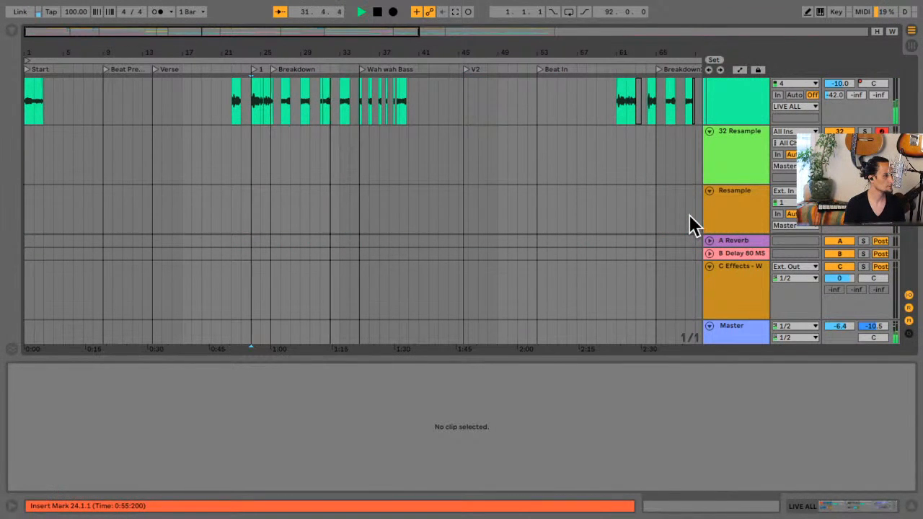
click(746, 133)
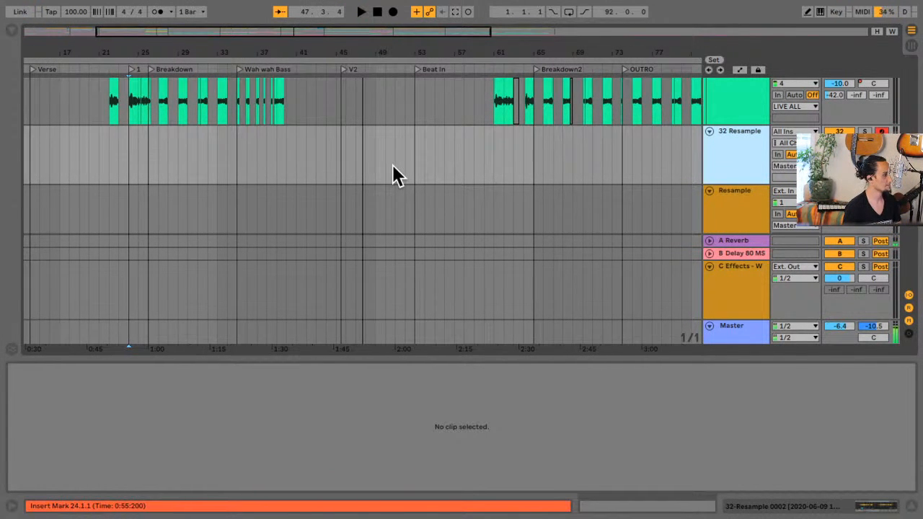
Replay the arrangement from 31.1.1 into the Wah wah Bass section and stop playback
click(258, 163)
key(space)
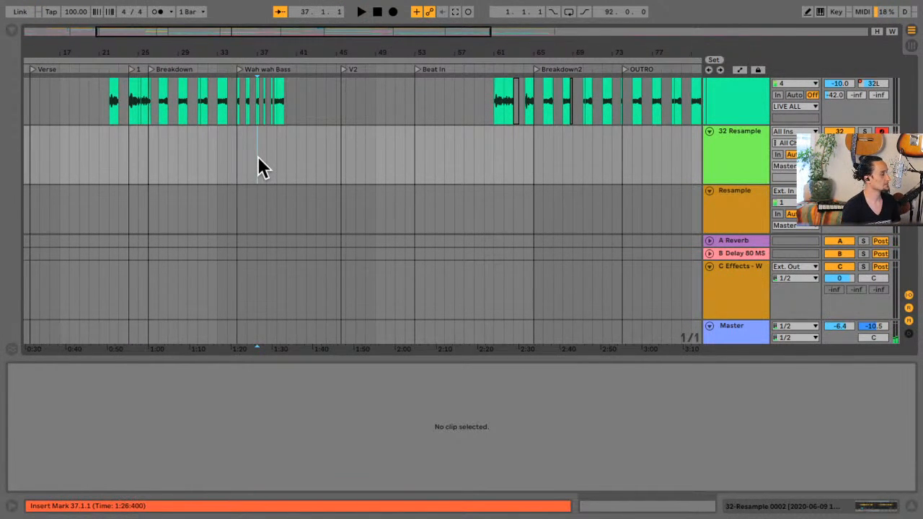
click(201, 162)
click(204, 159)
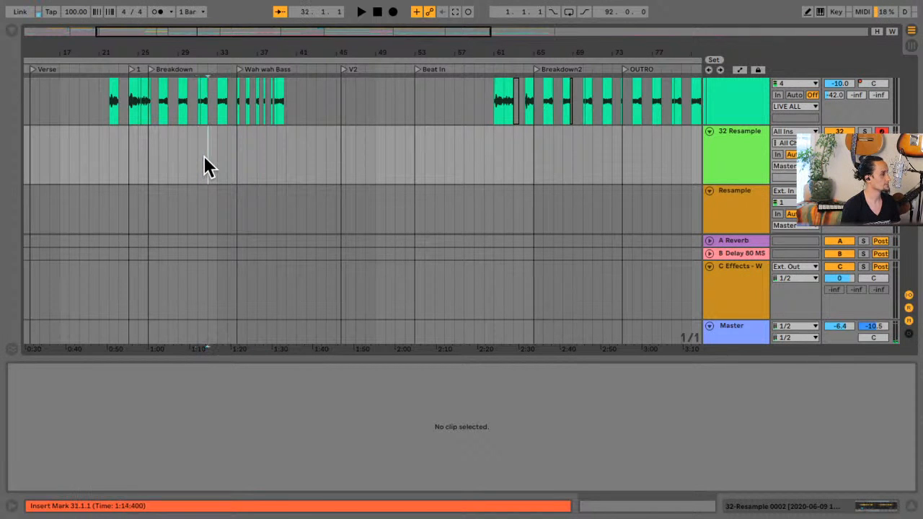
click(196, 159)
scroll(202, 162, left, 5)
key(space)
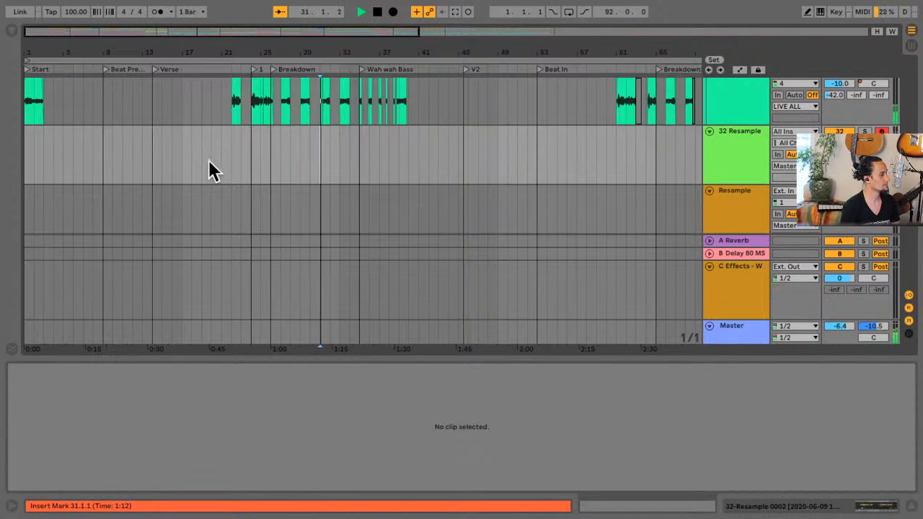
scroll(422, 173, up, 10)
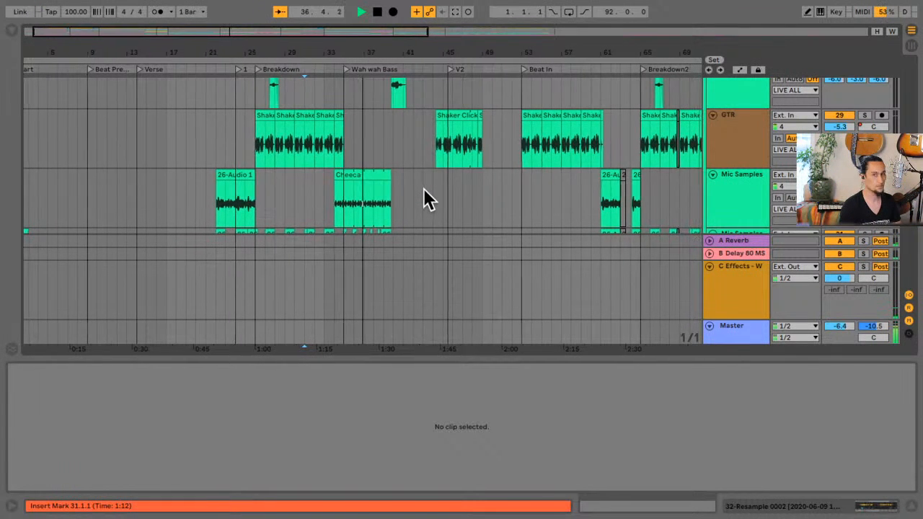
key(space)
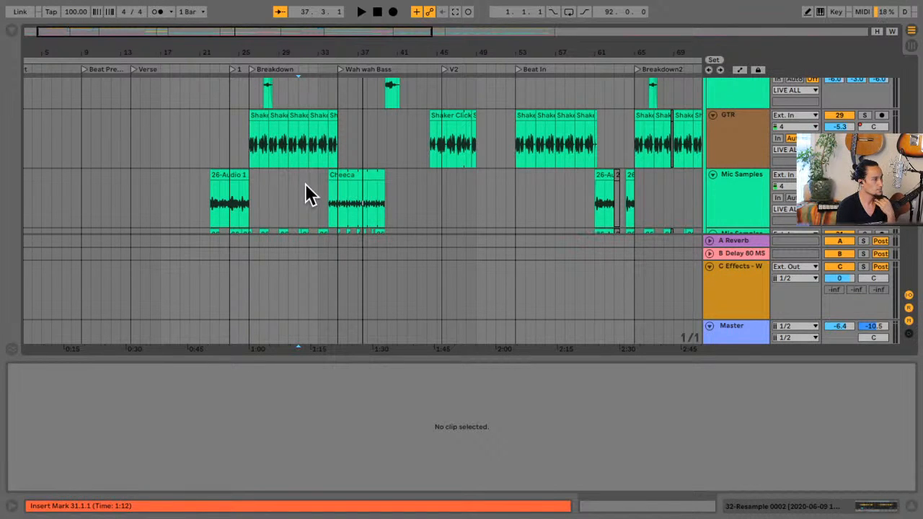
Open the Resample TRacks clip just before the Wah wah Bass marker and place the insert mark at 33.3.1
scroll(352, 149, up, 3)
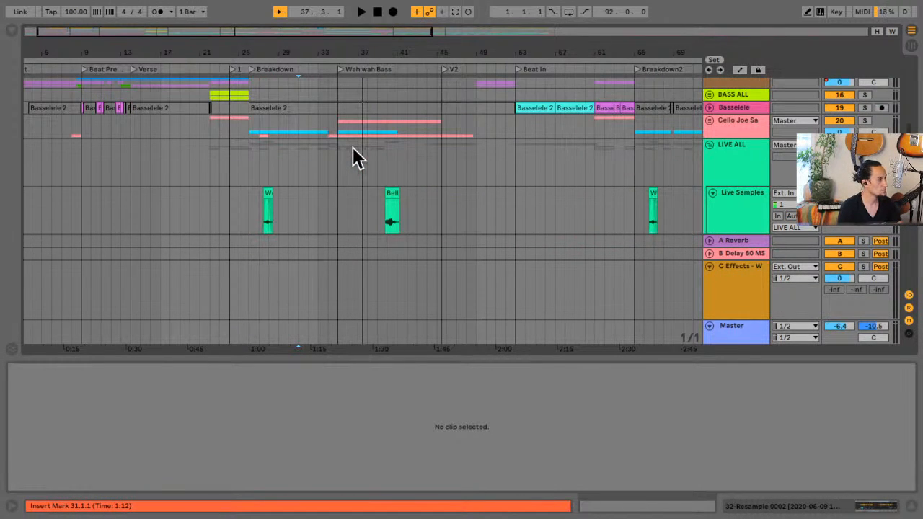
scroll(352, 158, up, 4)
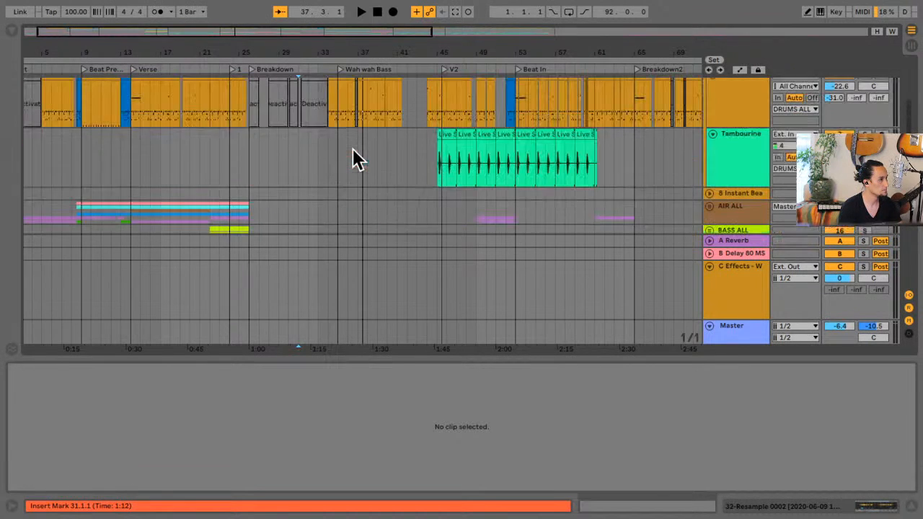
scroll(353, 153, up, 3)
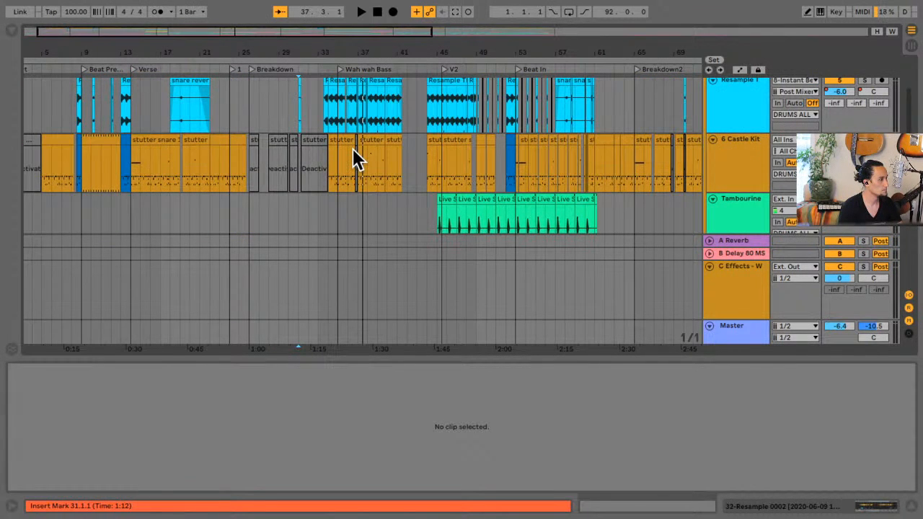
click(336, 106)
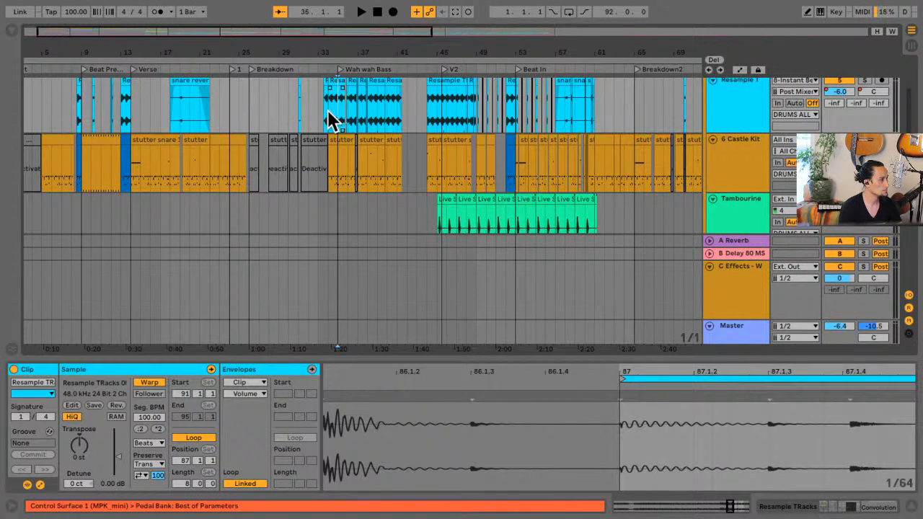
click(323, 111)
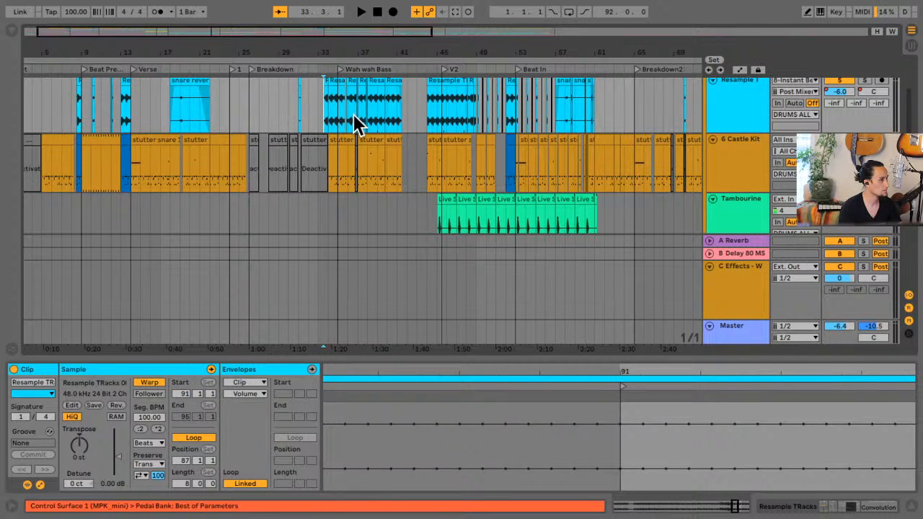
Fold the LIVE ALL group to hide its tracks
scroll(353, 114, down, 3)
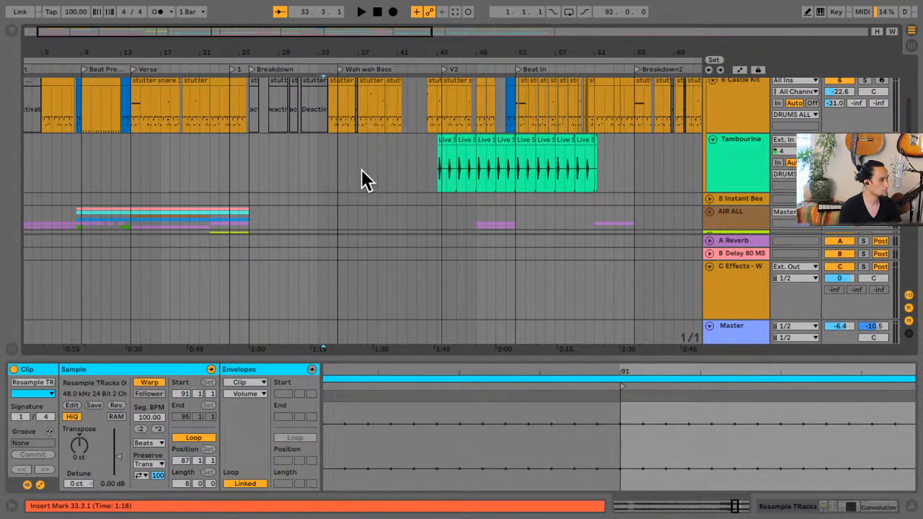
scroll(361, 169, down, 3)
scroll(361, 170, down, 3)
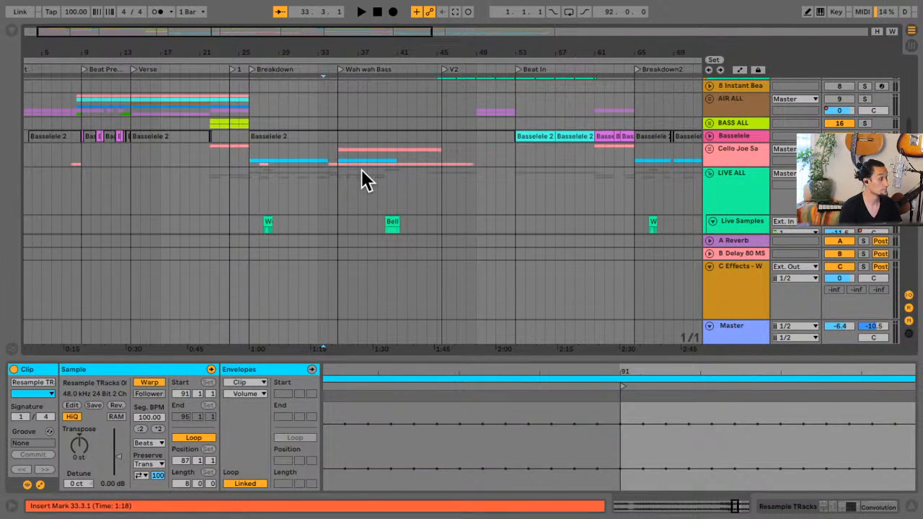
scroll(361, 170, down, 10)
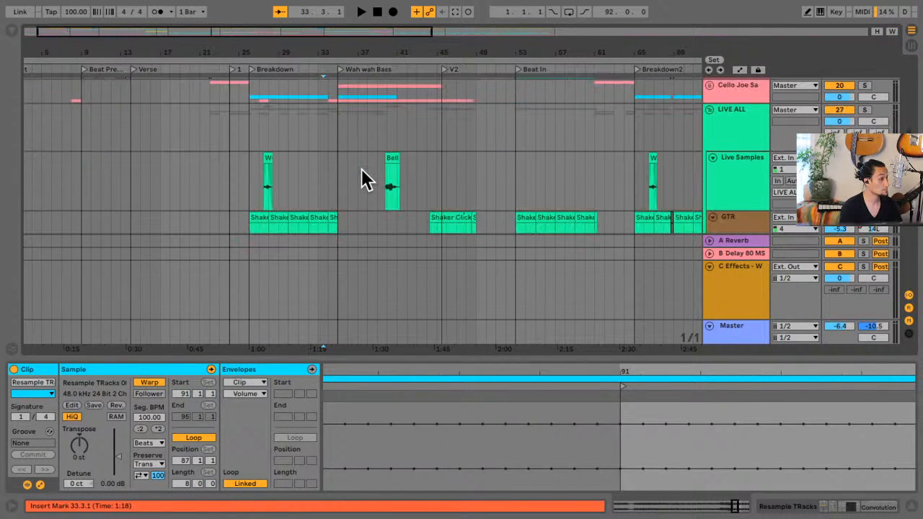
scroll(361, 168, up, 6)
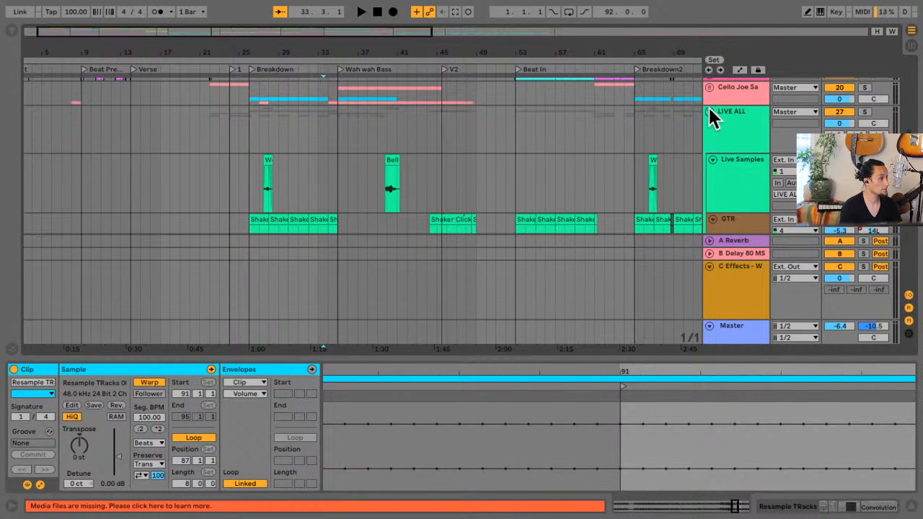
click(710, 112)
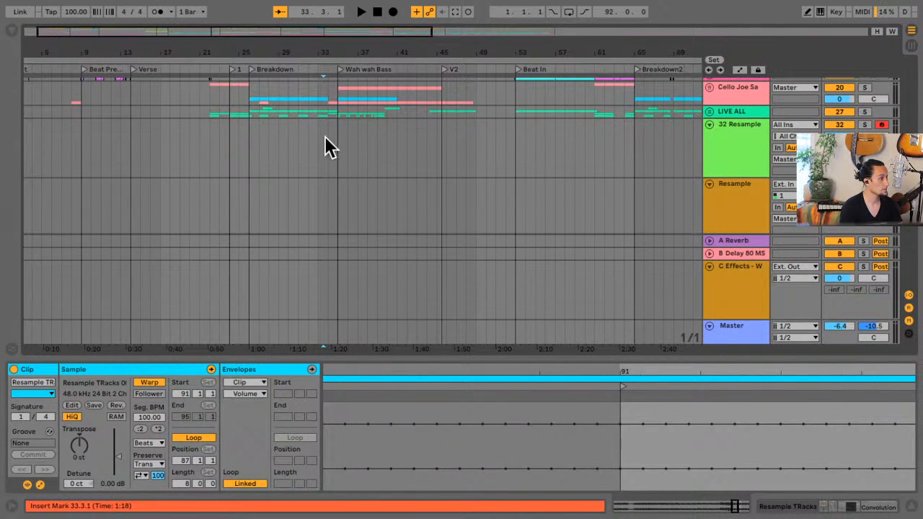
Play the transition into the Wah wah Bass section briefly from 34.1.1
click(322, 152)
key(space)
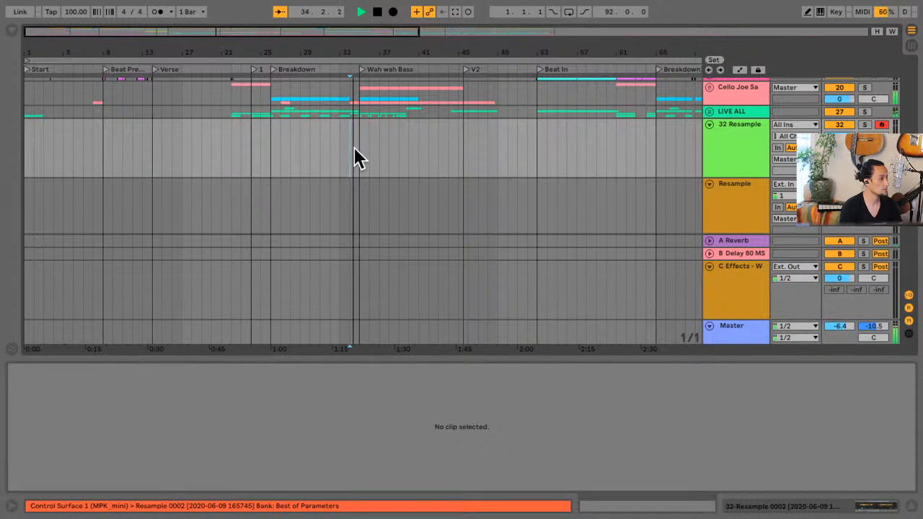
key(space)
Place the insert mark at 34.1.1 on the Castle Kit track, fold the DRUMS ALL group and find the 36 Grotty Bell track
scroll(376, 147, up, 6)
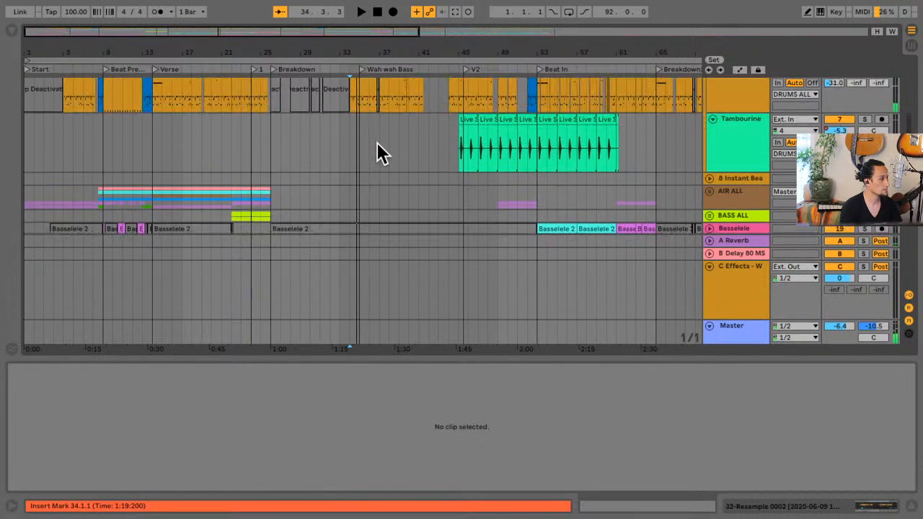
scroll(377, 142, up, 2)
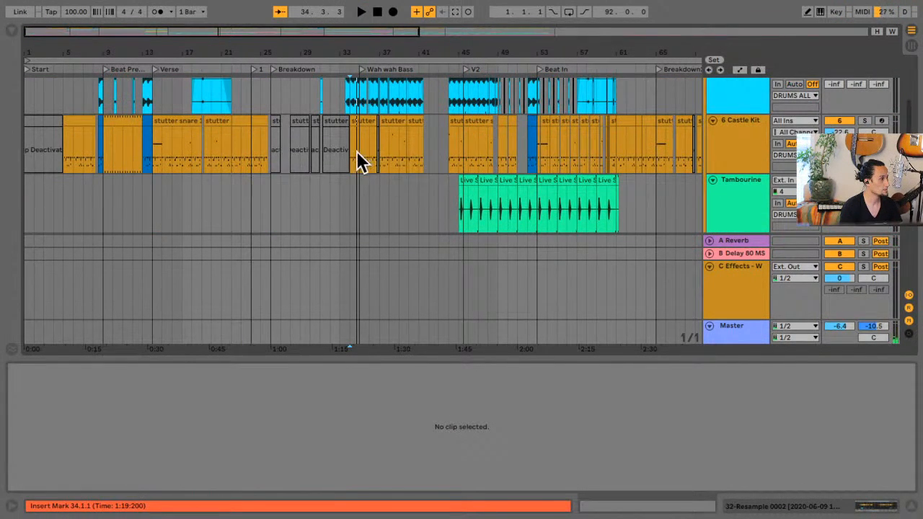
click(350, 153)
scroll(351, 154, up, 4)
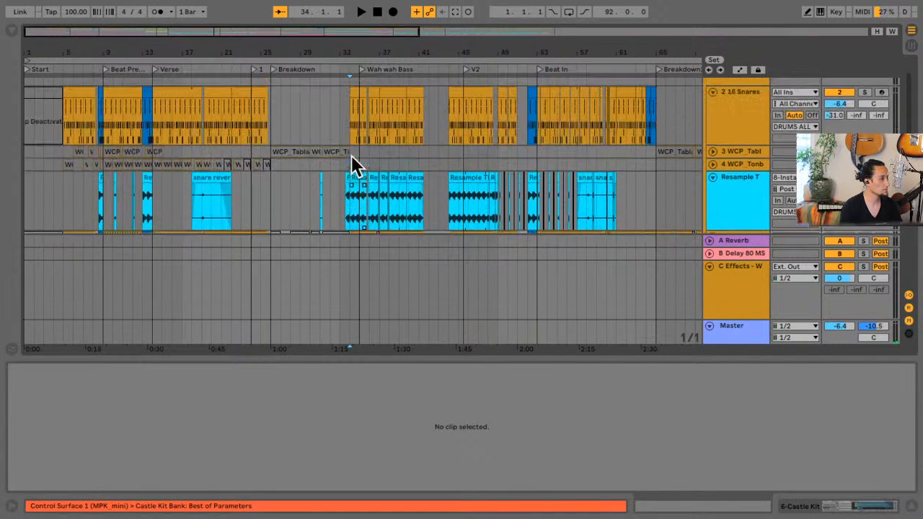
scroll(352, 156, up, 2)
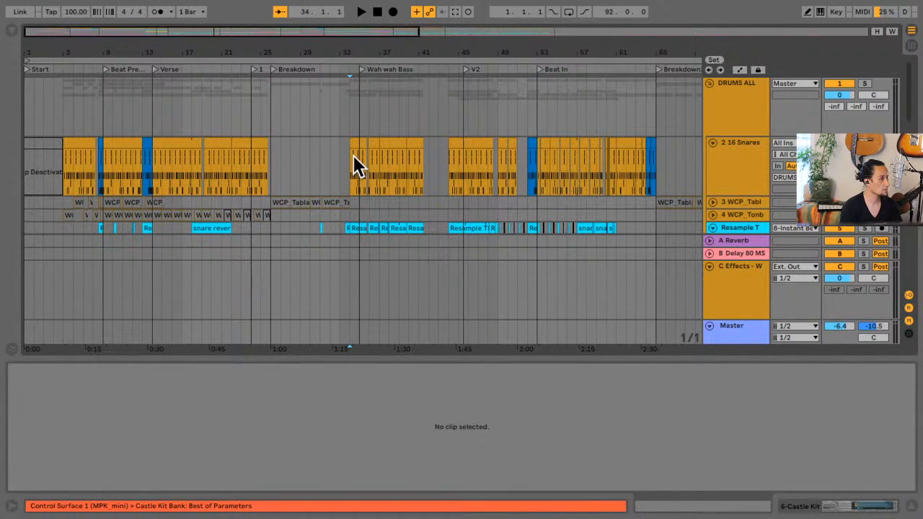
click(708, 84)
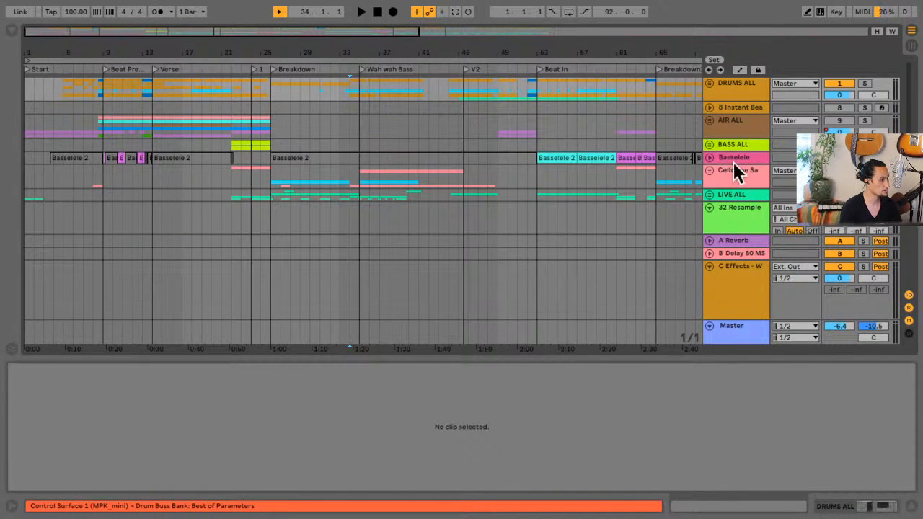
scroll(733, 163, down, 2)
scroll(733, 163, down, 5)
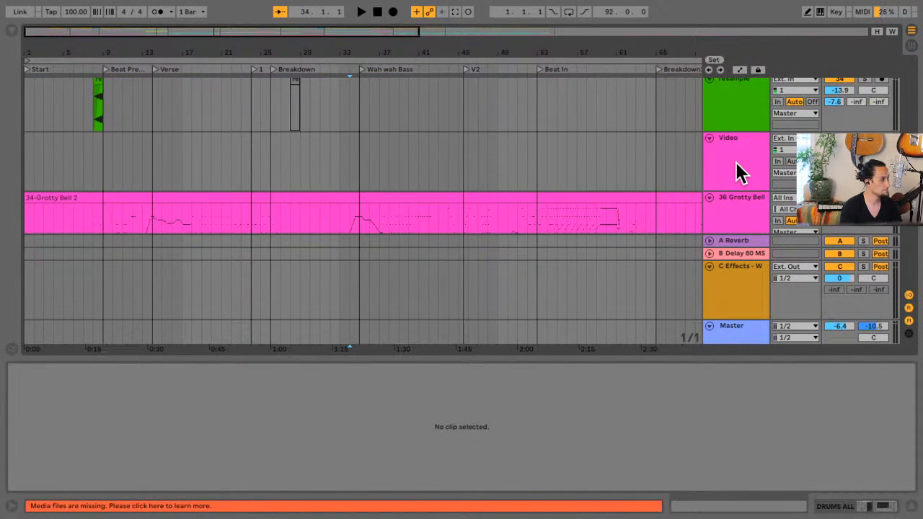
Play the Grotty Bell 2 clip briefly from 24.1.1 on the 36 Grotty Bell track
scroll(737, 169, up, 1)
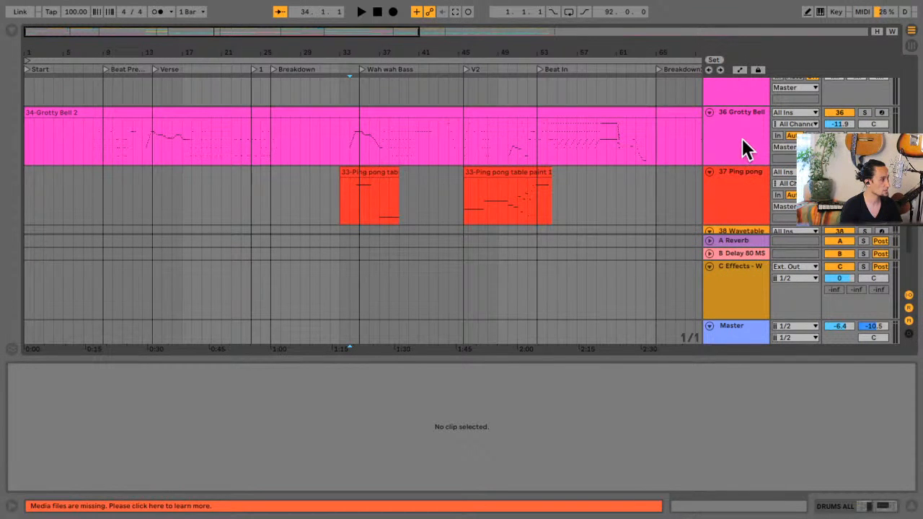
click(247, 141)
key(space)
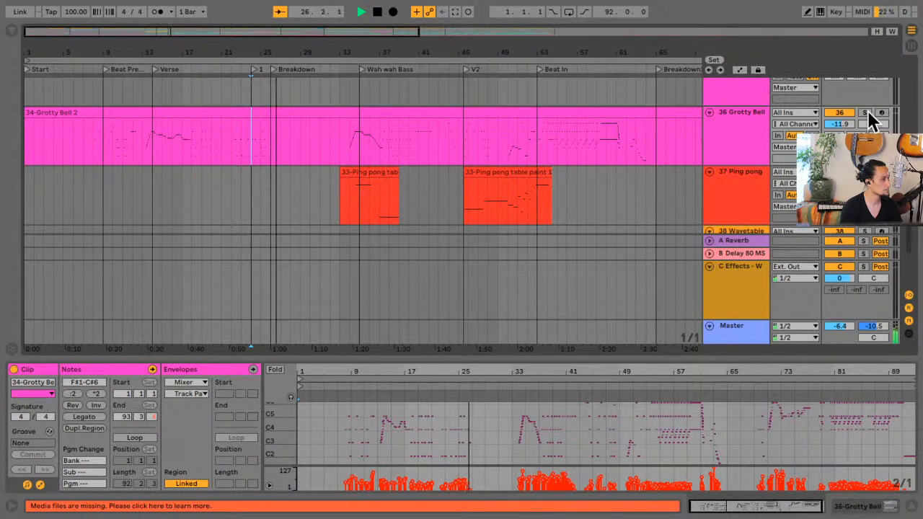
key(space)
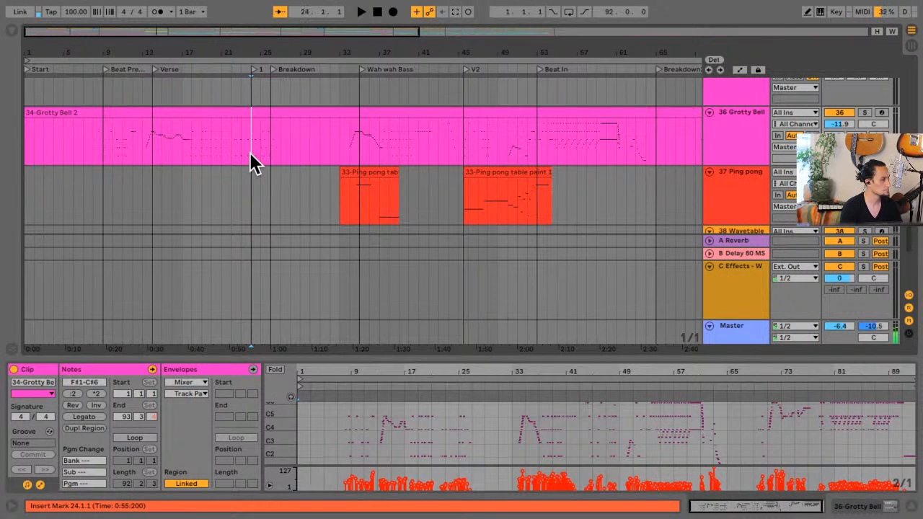
Place the insert mark at 34.1.1 on the 36 Grotty Bell track and show its track volume automation around the Wah wah Bass marker
scroll(249, 152, up, 3)
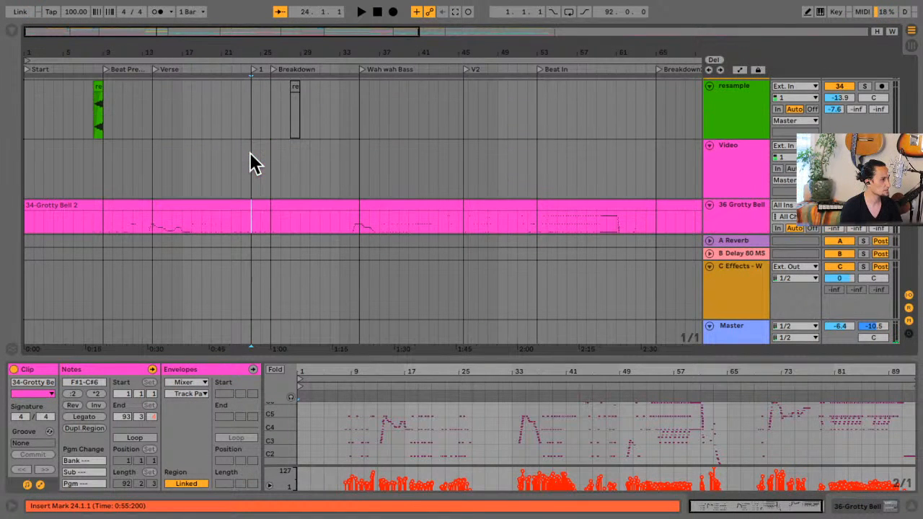
click(339, 175)
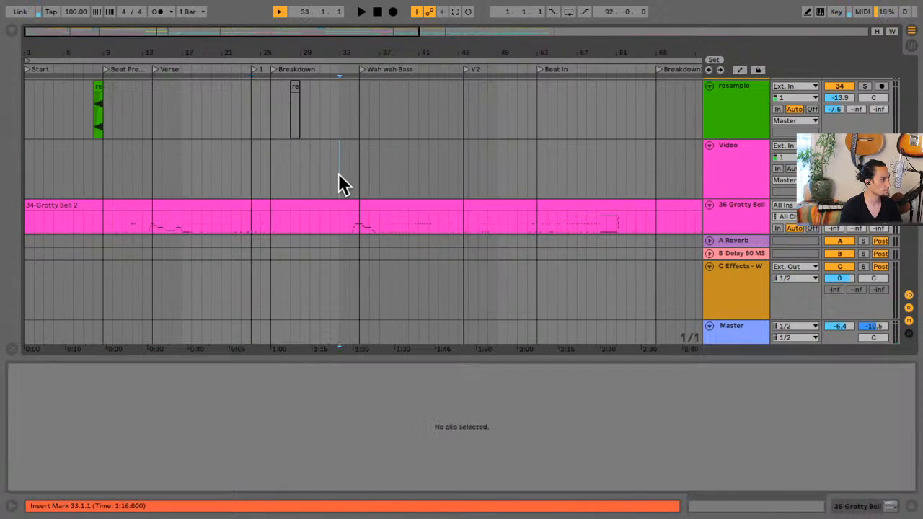
scroll(340, 175, down, 3)
click(348, 156)
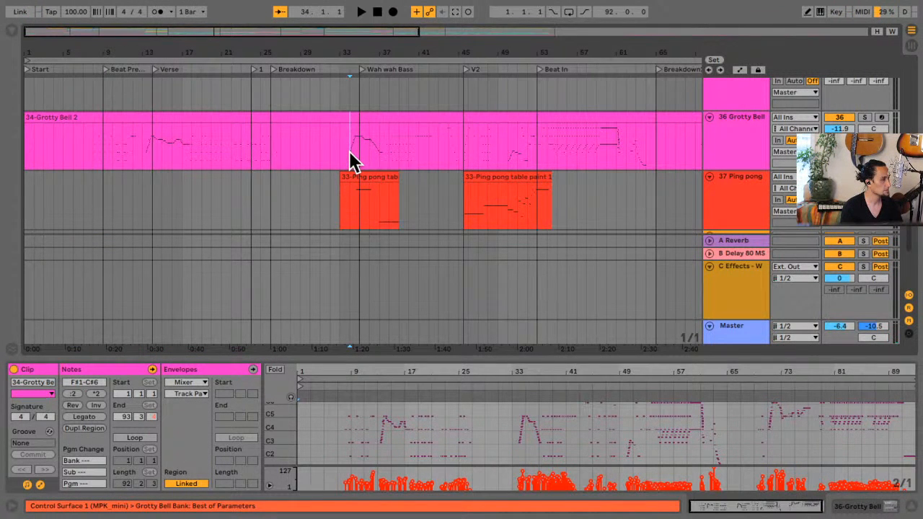
right_click(842, 129)
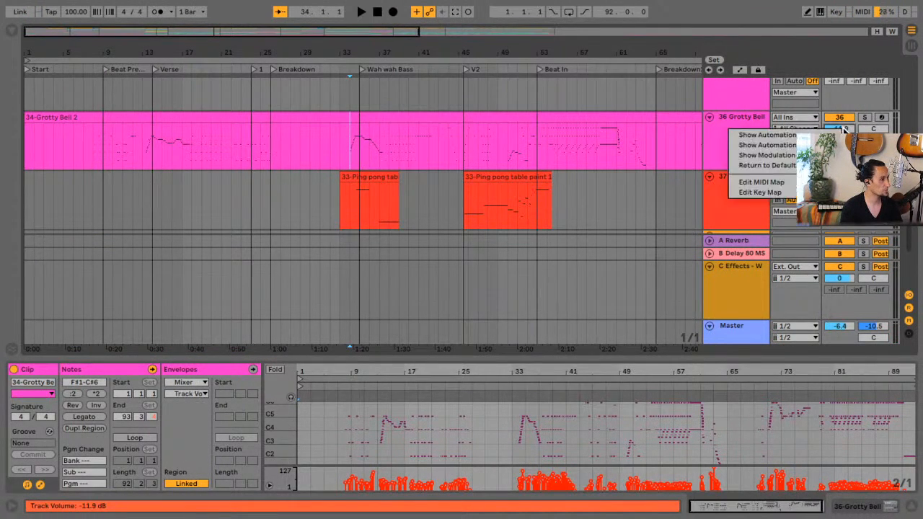
click(765, 135)
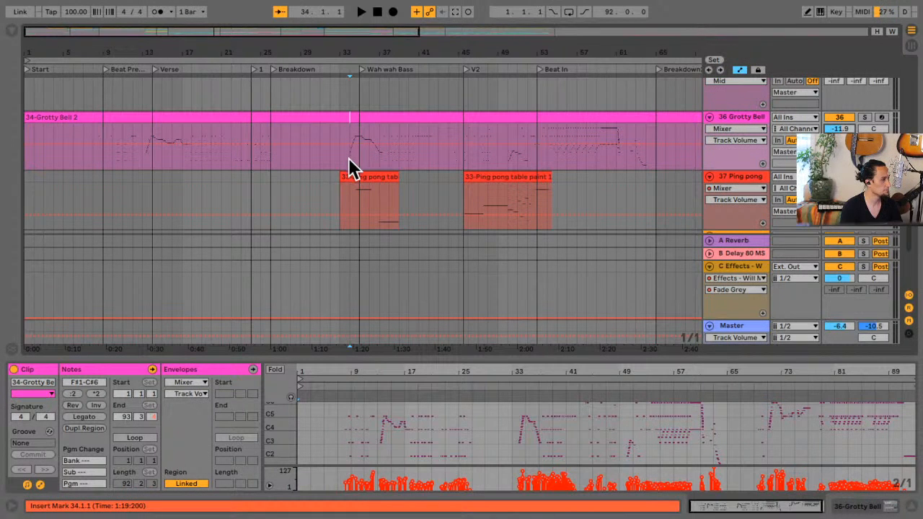
scroll(348, 159, up, 4)
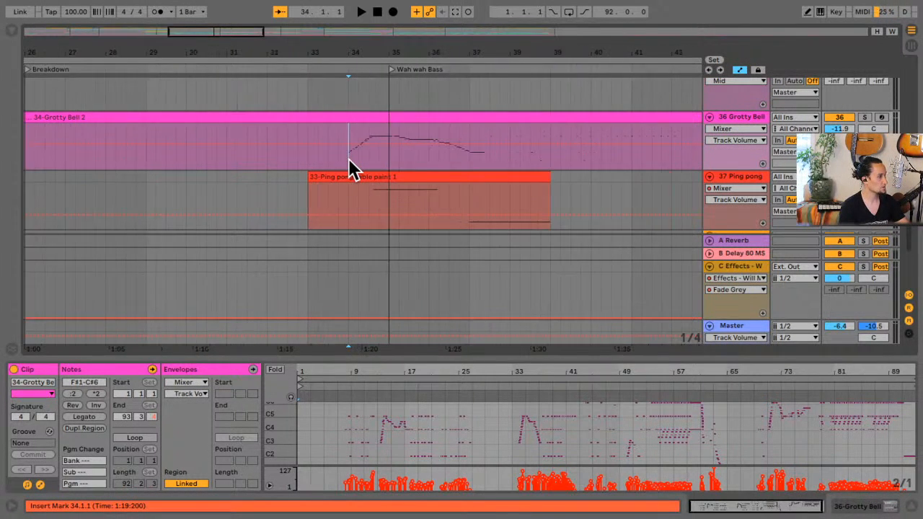
scroll(348, 159, up, 2)
click(326, 162)
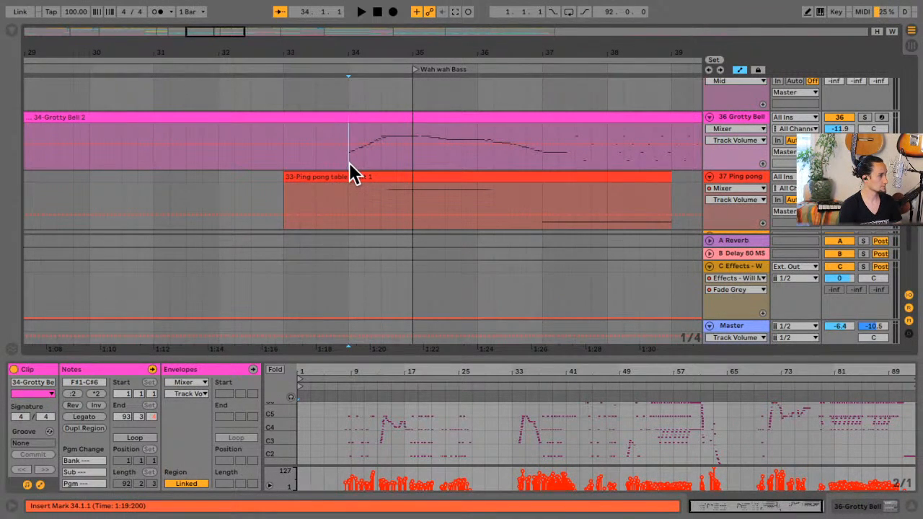
Move the Grotty Bell 2 section between 34.1.1 and 35.1.1 to start at 34.3.1, and play the transition from 33.3.1
drag(349, 164, 408, 158)
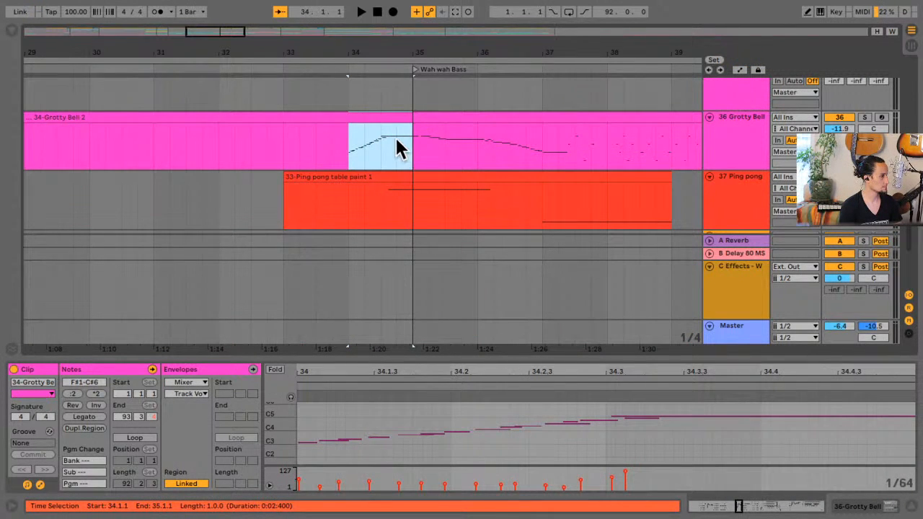
drag(379, 115, 405, 134)
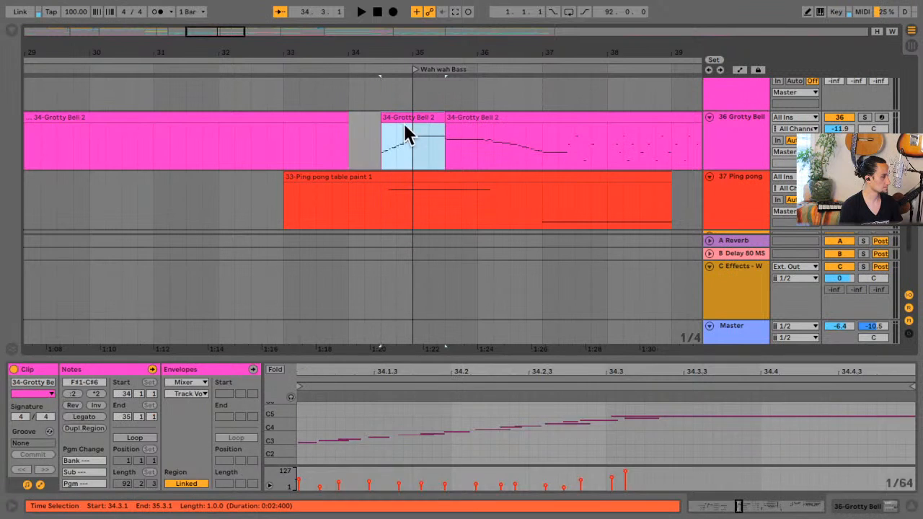
click(316, 160)
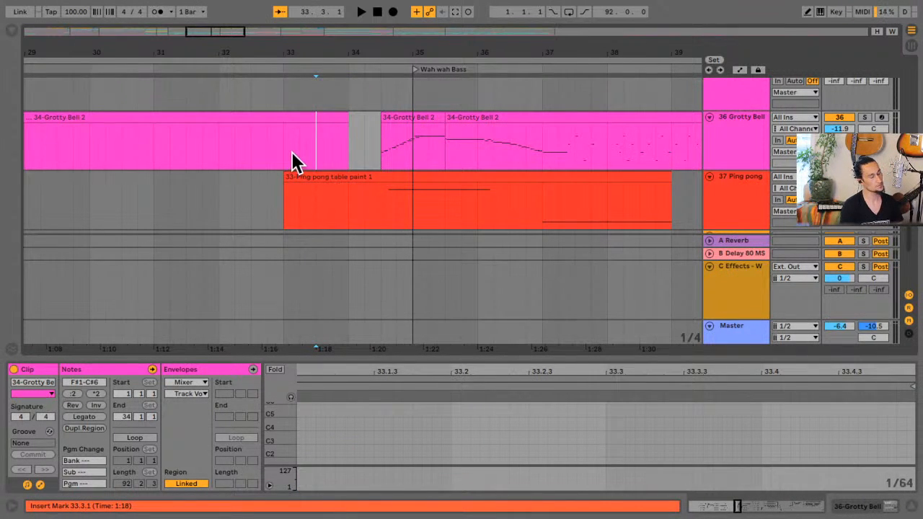
key(space)
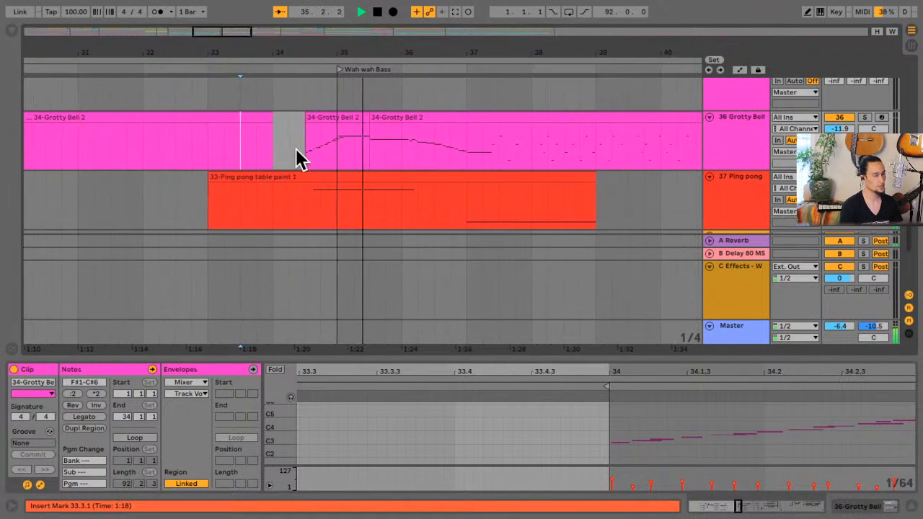
key(space)
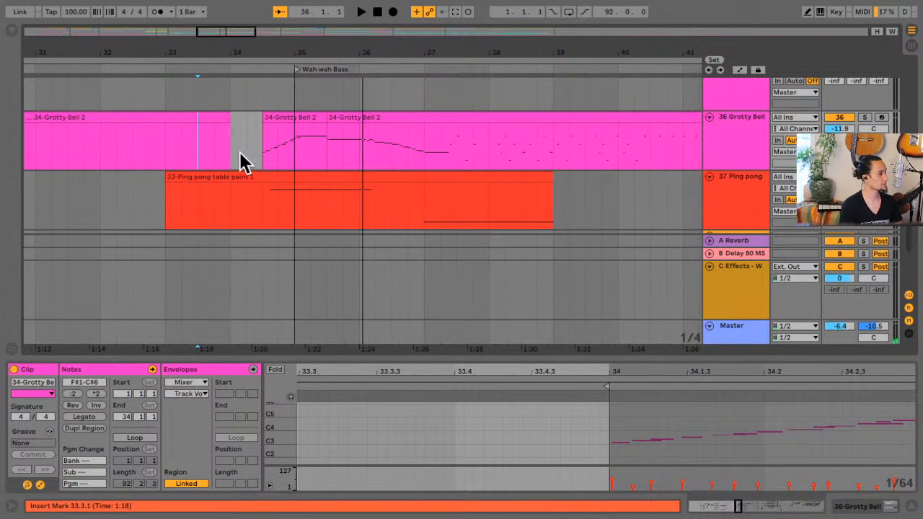
click(200, 160)
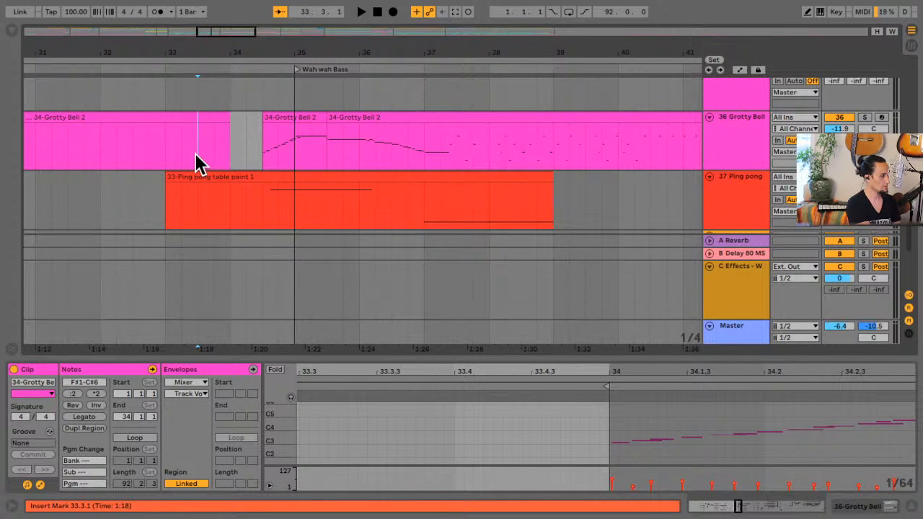
Open the audio preferences and set the buffer size to 1024 samples
key(super+comma)
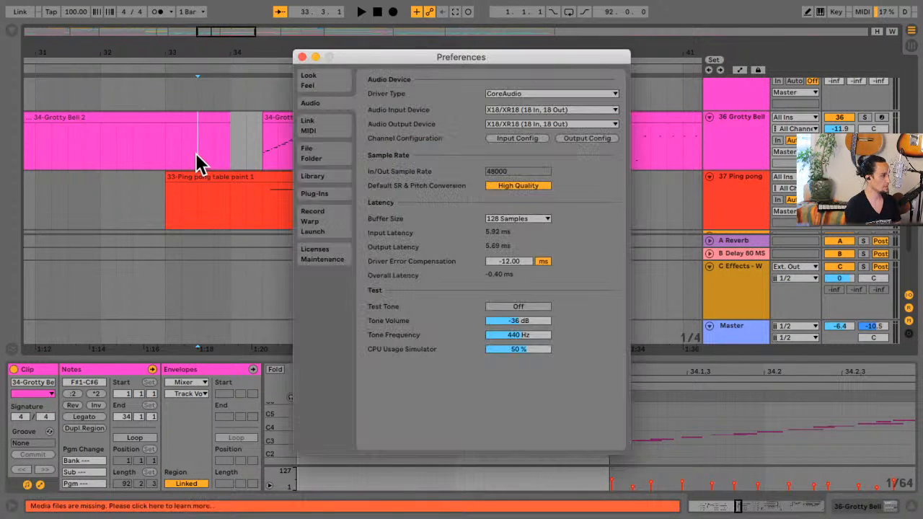
click(540, 220)
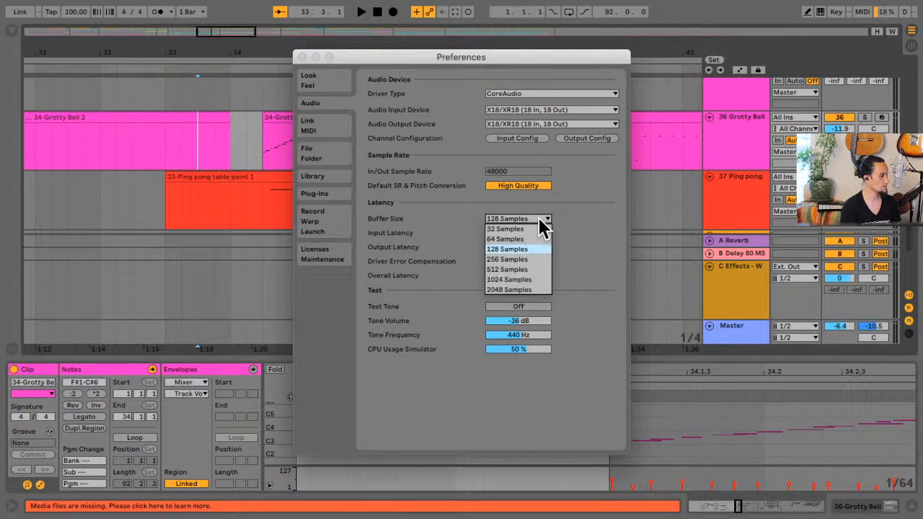
click(518, 280)
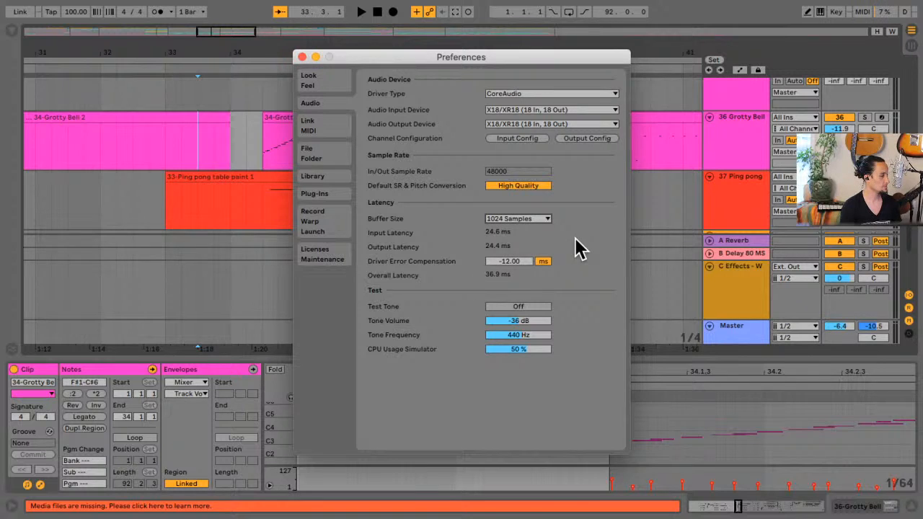
Set the driver error compensation to -44.00 ms and close the preferences
click(520, 258)
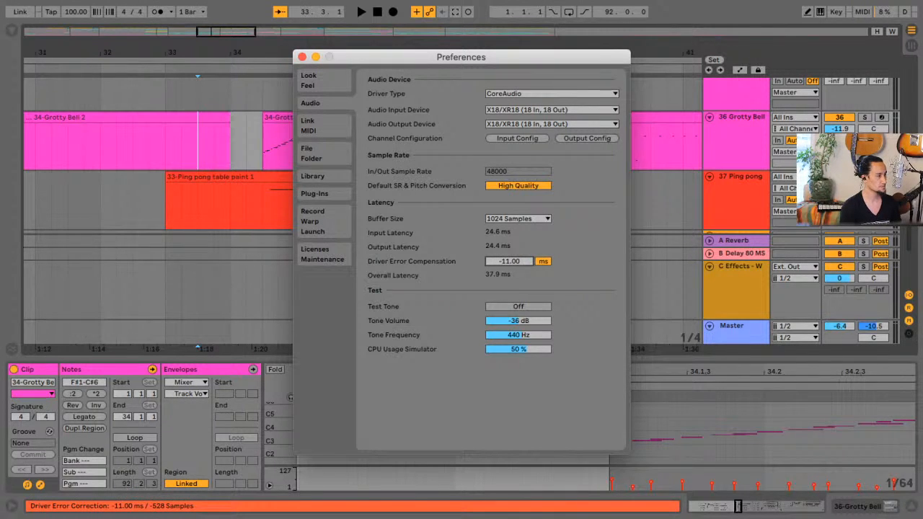
drag(509, 261, 509, 245)
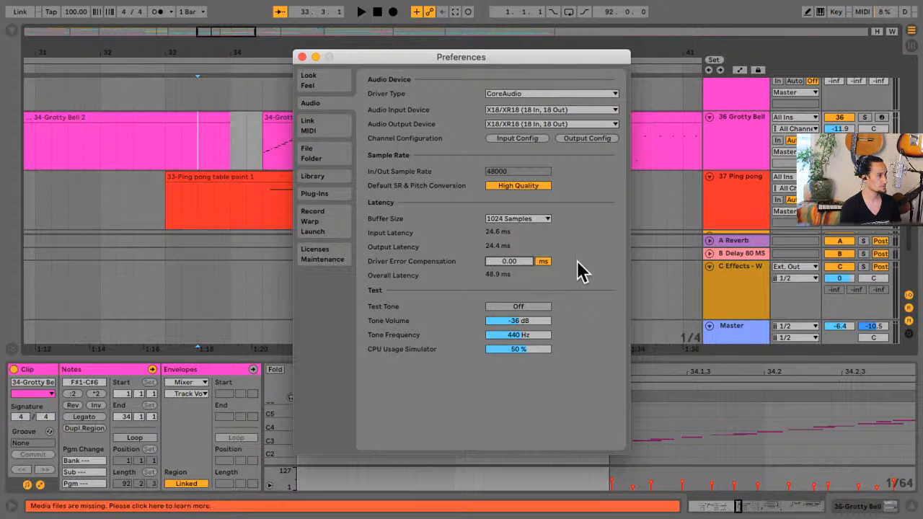
click(504, 260)
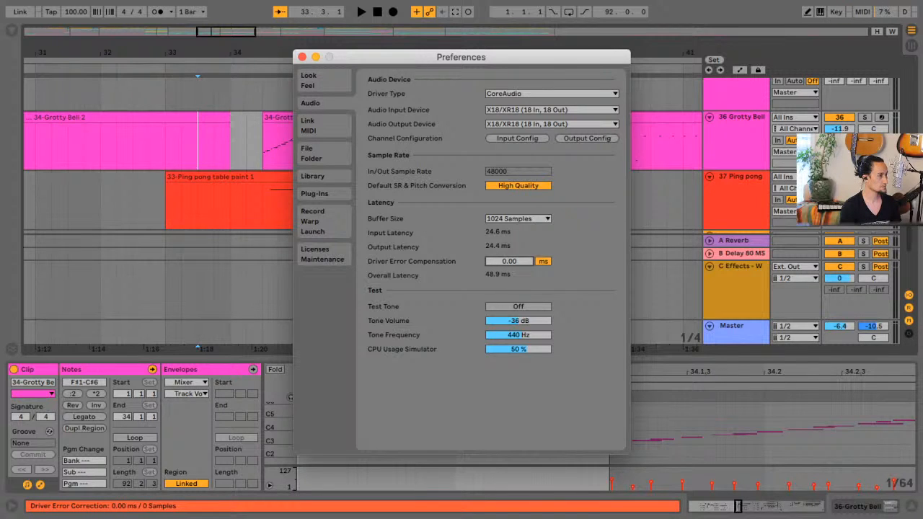
key(Down)
drag(504, 261, 503, 272)
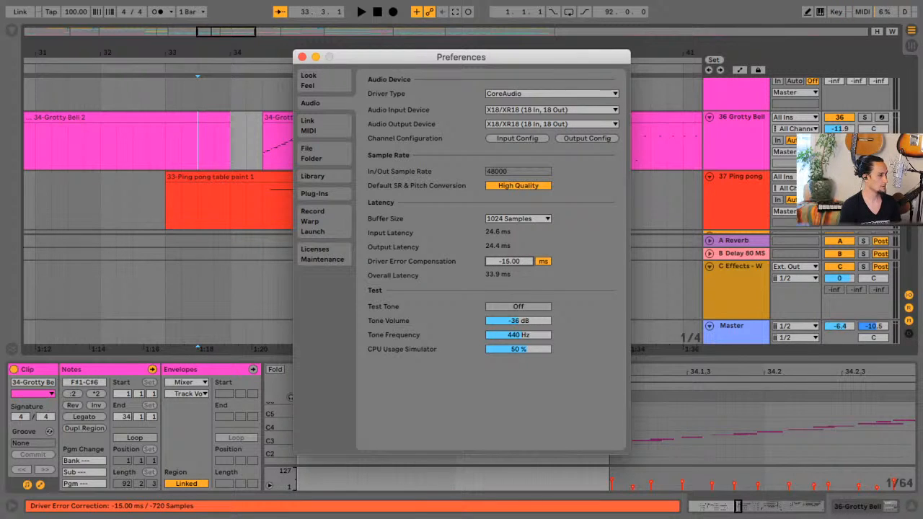
drag(517, 261, 517, 250)
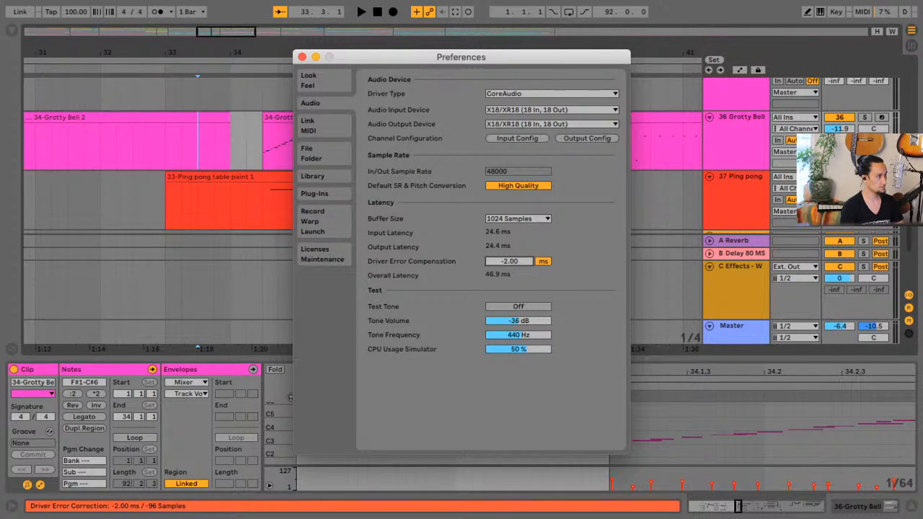
mouse_move(510, 261)
mouse_down()
mouse_move(510, 288)
mouse_move(514, 268)
mouse_up()
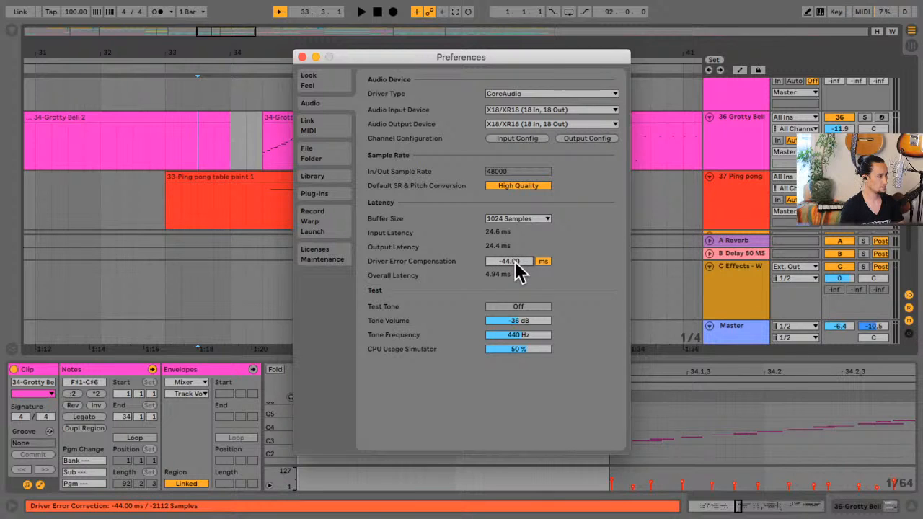
click(302, 57)
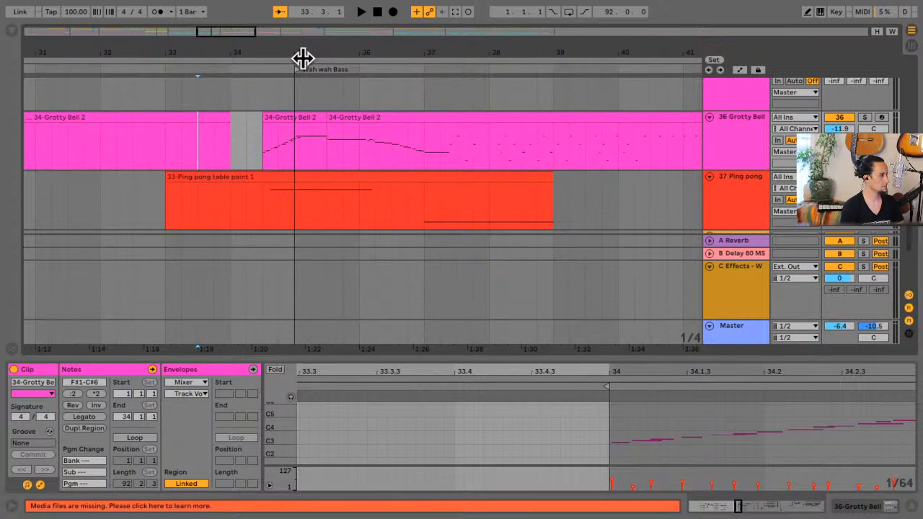
Play the Wah wah Bass transition from 33.1.1 into bar 40 while reviewing the tracks up to the DRUMS ALL group
click(165, 149)
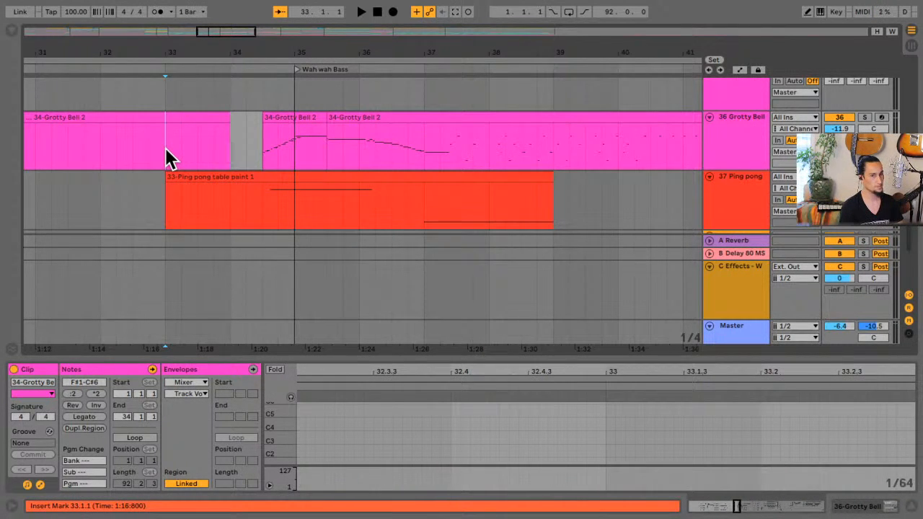
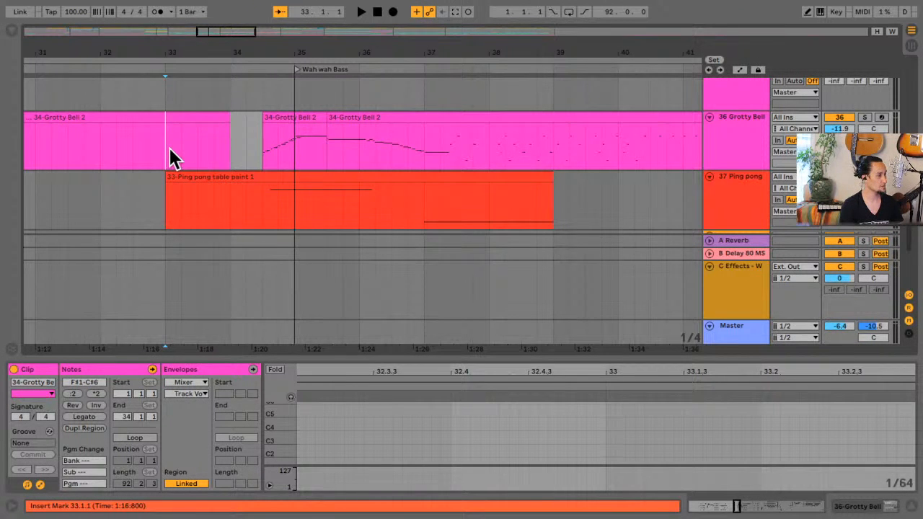
key(space)
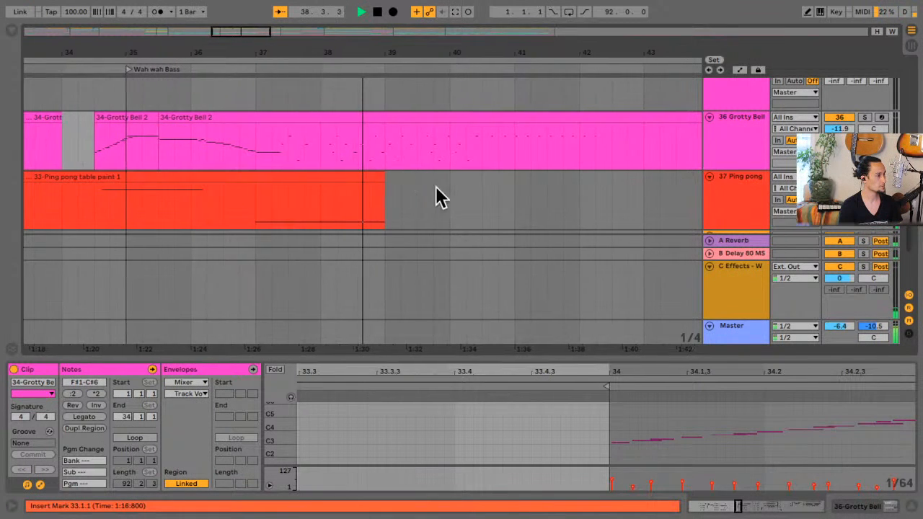
scroll(507, 207, up, 3)
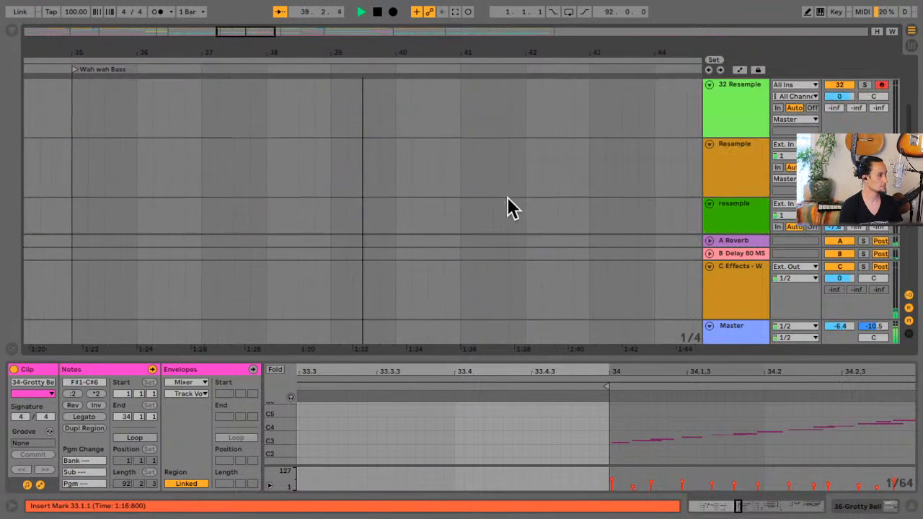
scroll(507, 202, up, 5)
scroll(508, 204, down, 4)
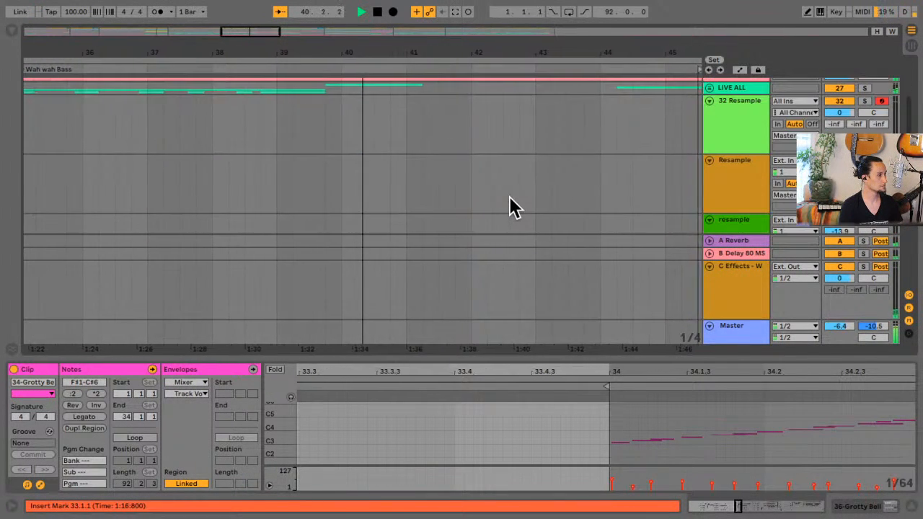
scroll(509, 206, up, 4)
key(space)
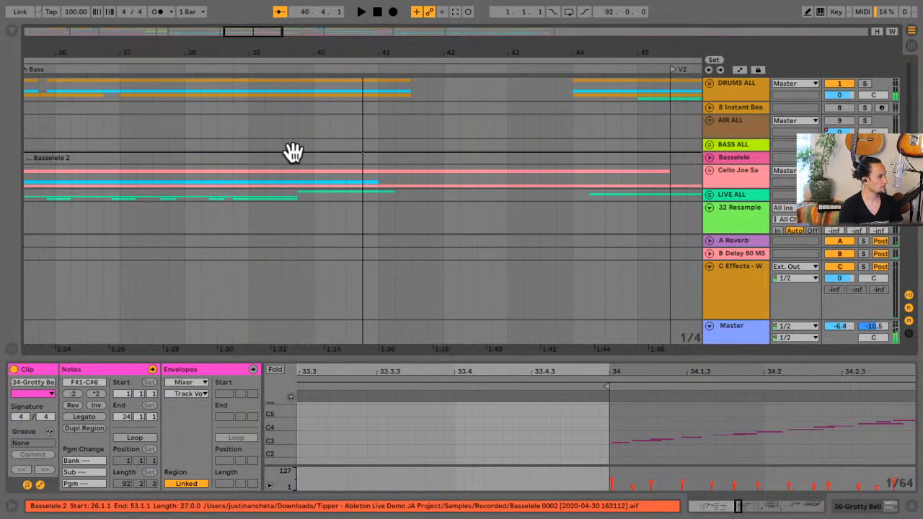
Place the insert mark at 38.1.1 on the 32 Resample track
scroll(293, 151, down, 3)
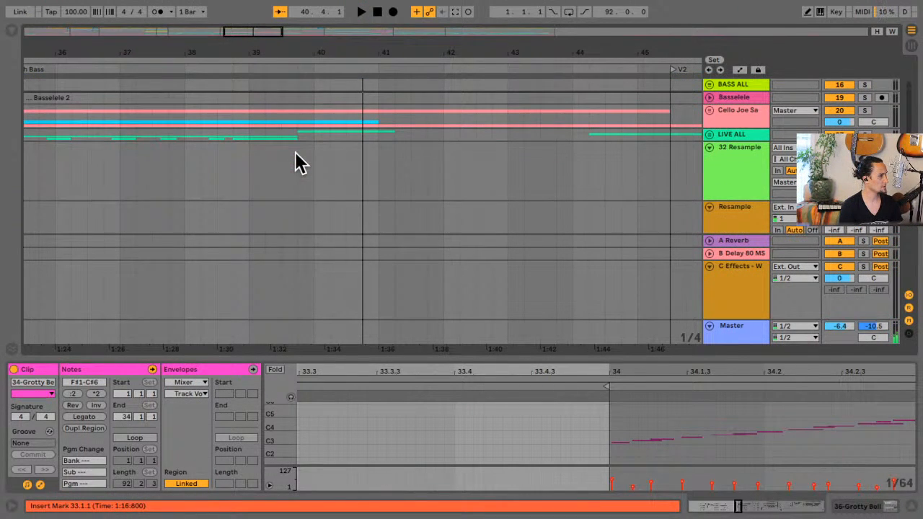
click(298, 158)
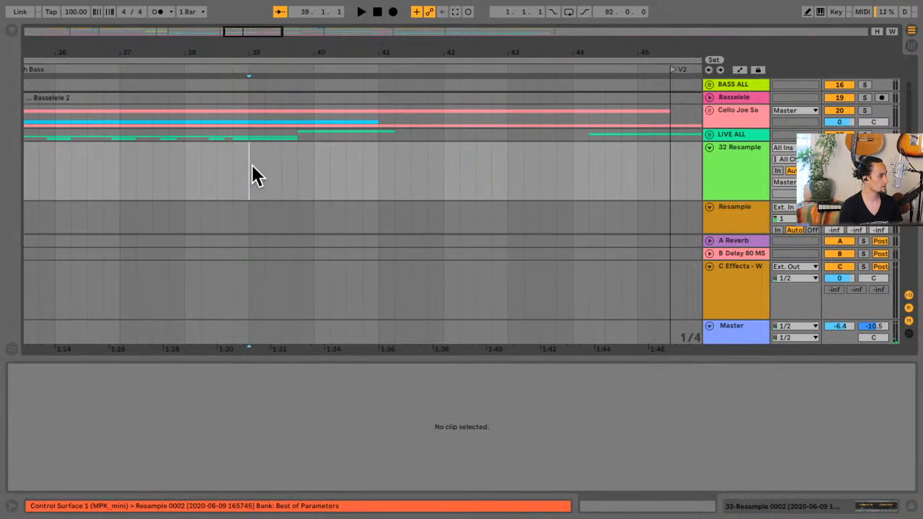
click(191, 175)
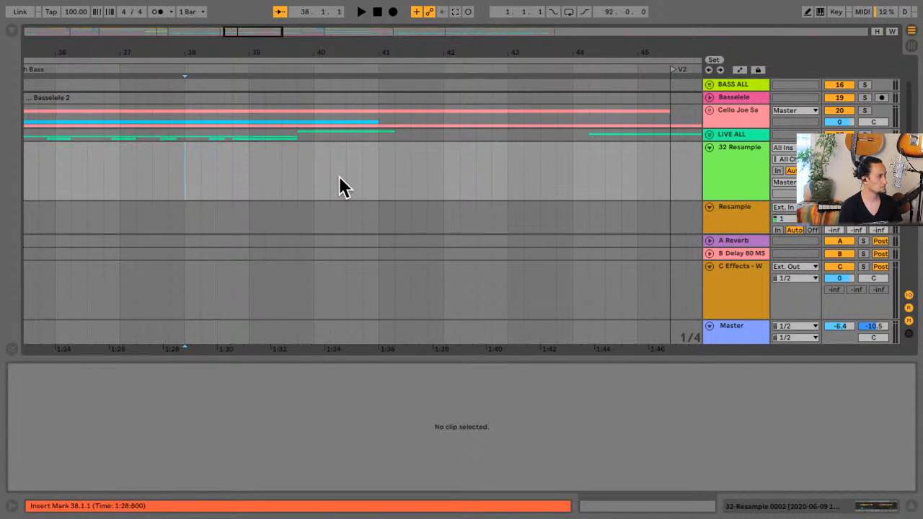
Split the Grotty Bell clip around 35.2.1 and 42.3.1, and deactivate the 34-Grotty Bell 2 clip spanning 35.3.1 to 42.3.1
drag(265, 31, 249, 37)
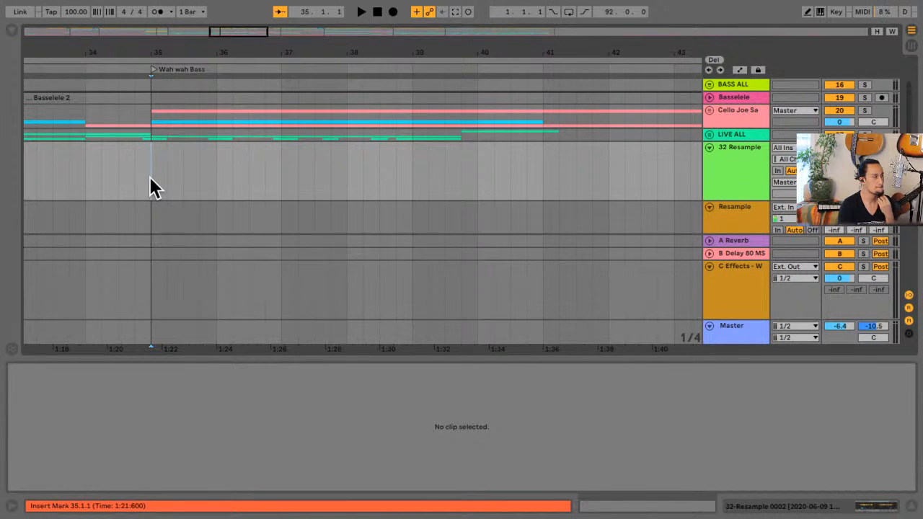
scroll(377, 160, down, 8)
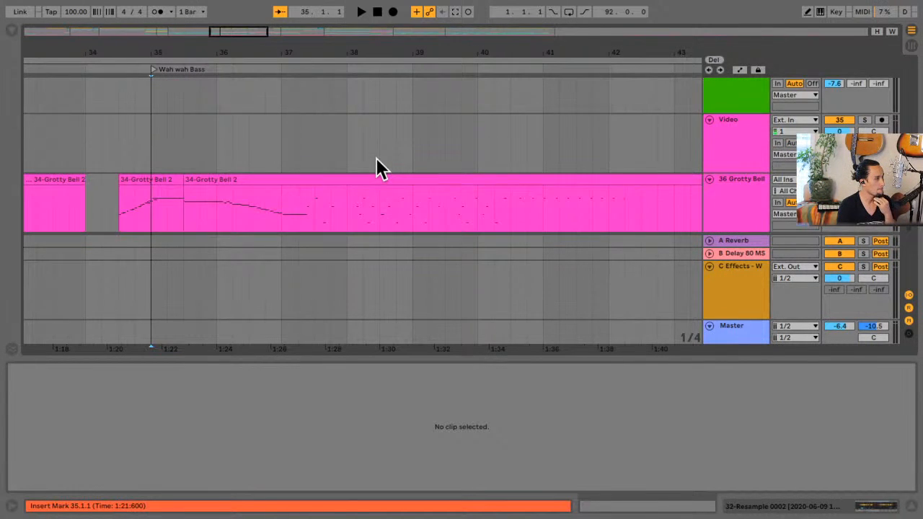
scroll(376, 168, down, 2)
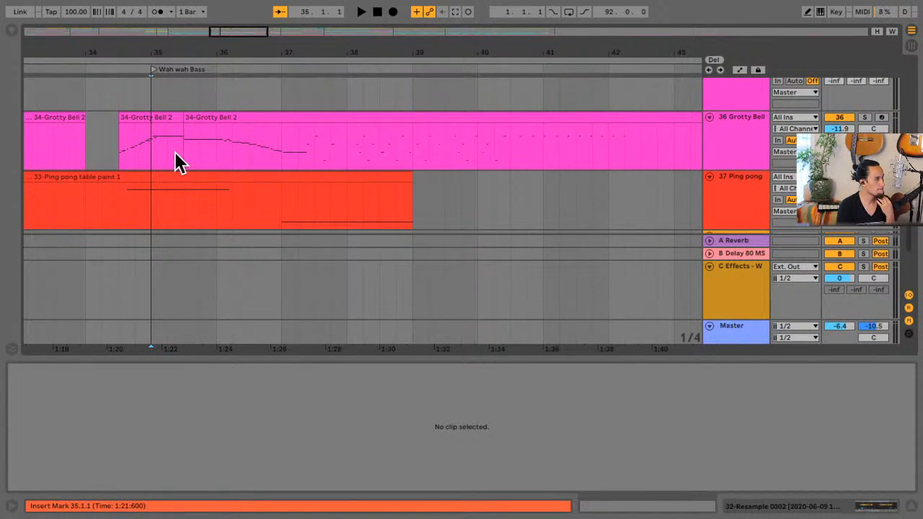
drag(168, 155, 649, 154)
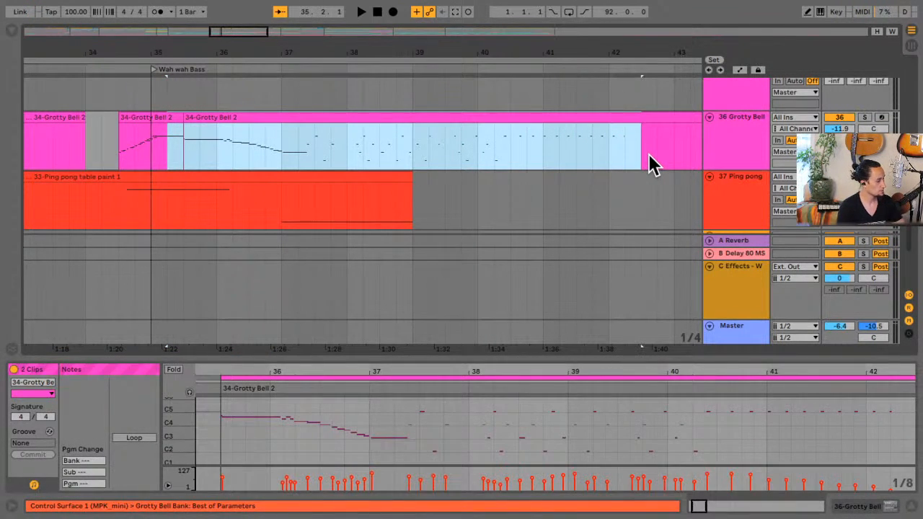
key(ctrl+e)
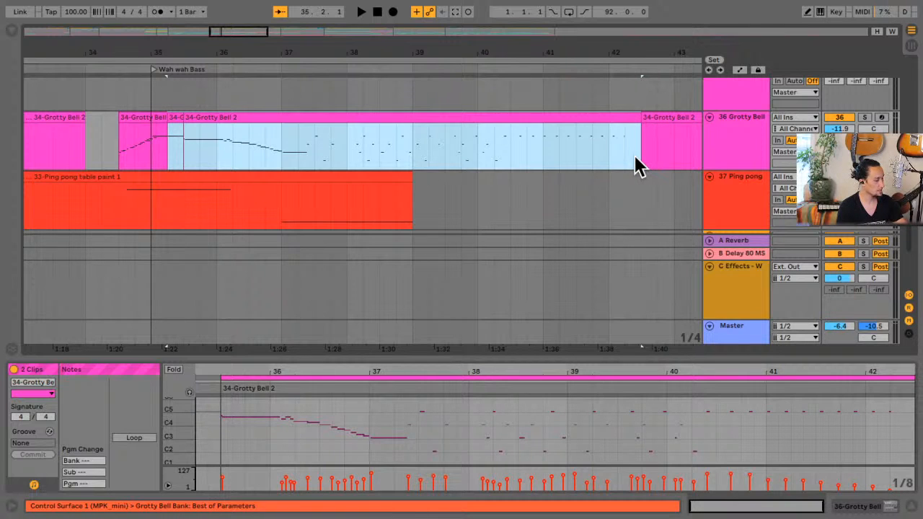
click(460, 115)
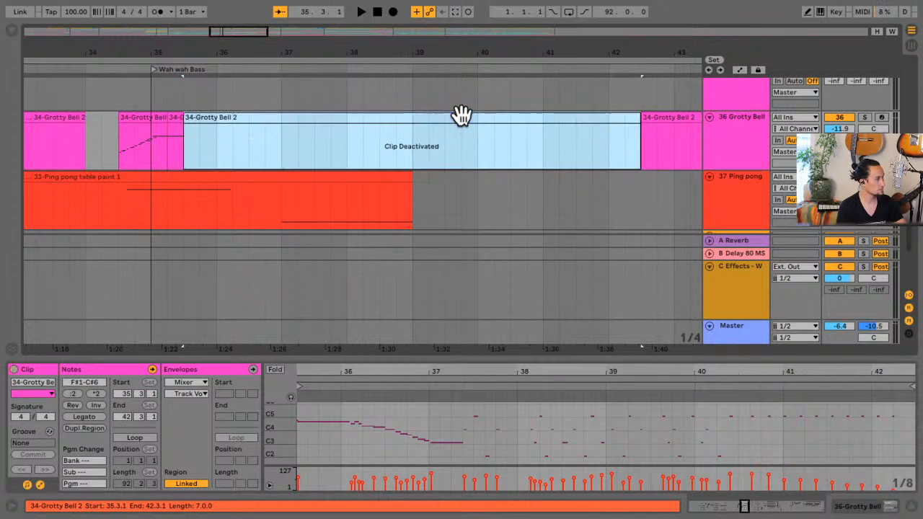
key(0)
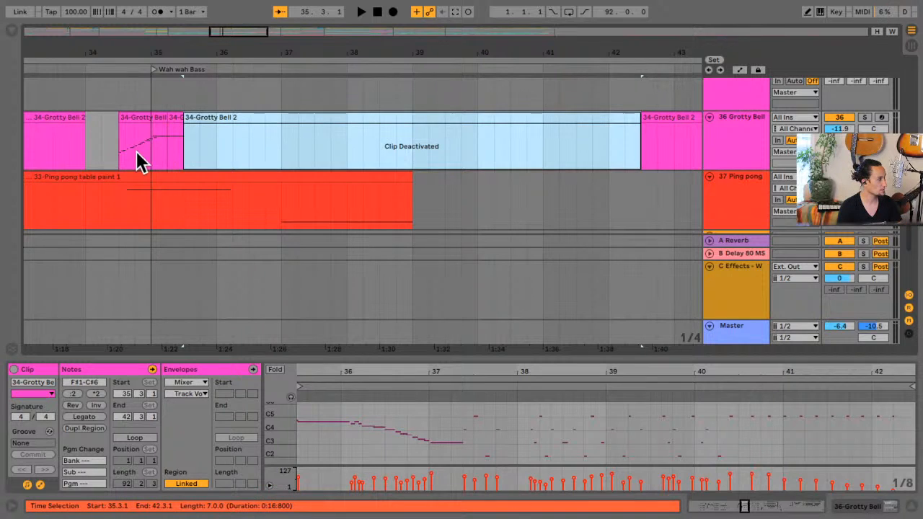
Play the arrangement from 34.3.1 and expand the DRUMS ALL group to expose its drum tracks
click(117, 154)
key(space)
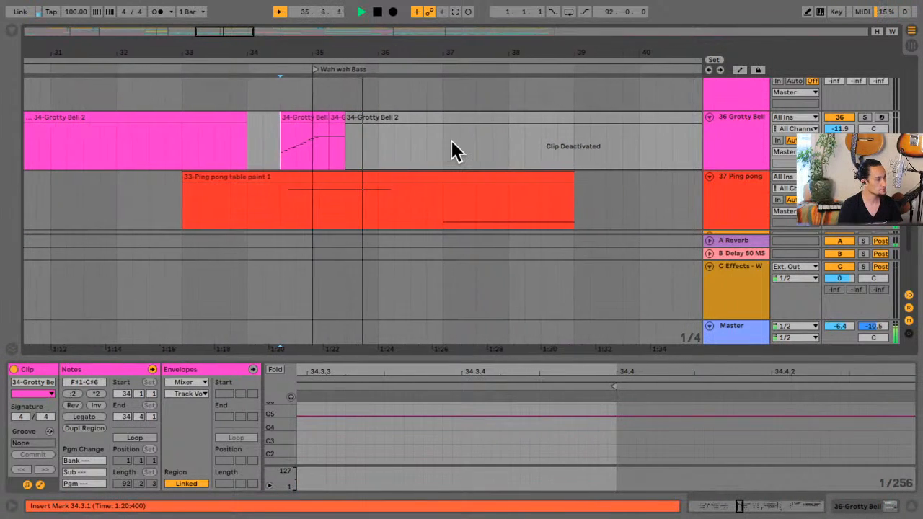
scroll(454, 150, up, 10)
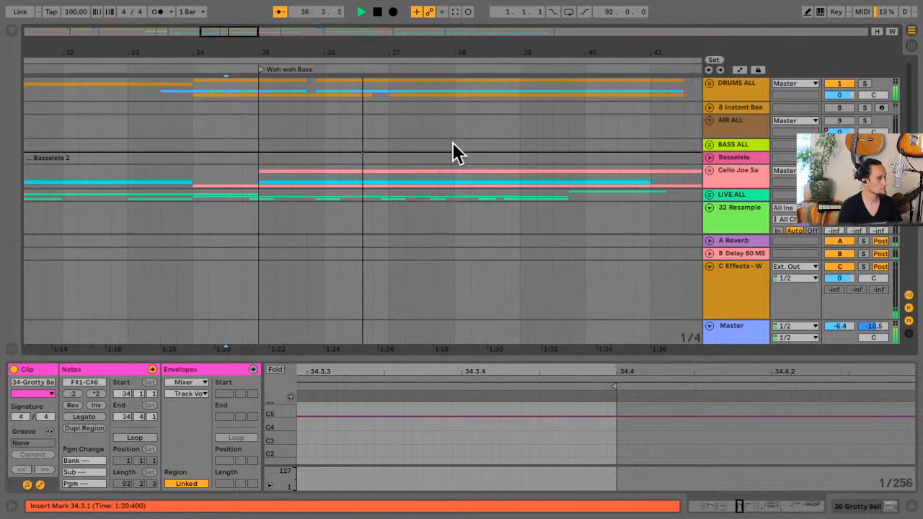
click(710, 82)
scroll(294, 174, down, 2)
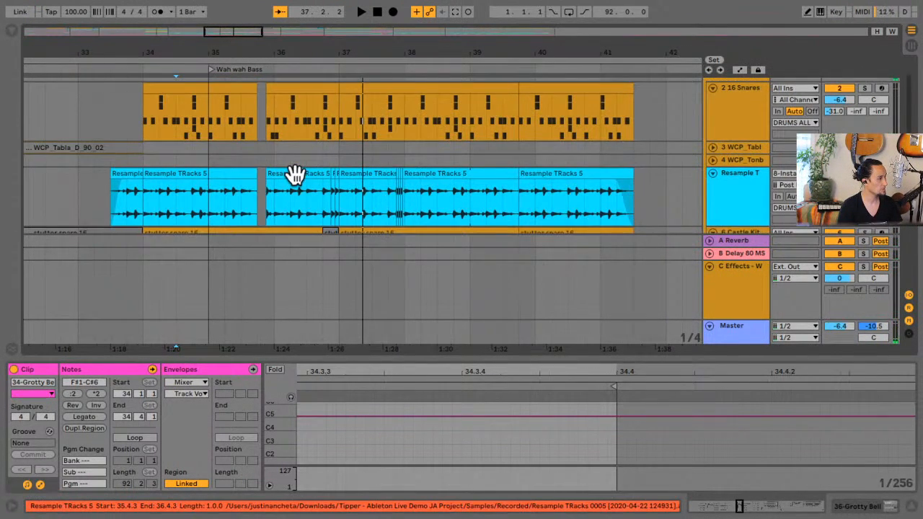
Play the drum tracks from 35.1.1 into bar 37 while reviewing the tracks down to 6 Castle Kit
click(209, 120)
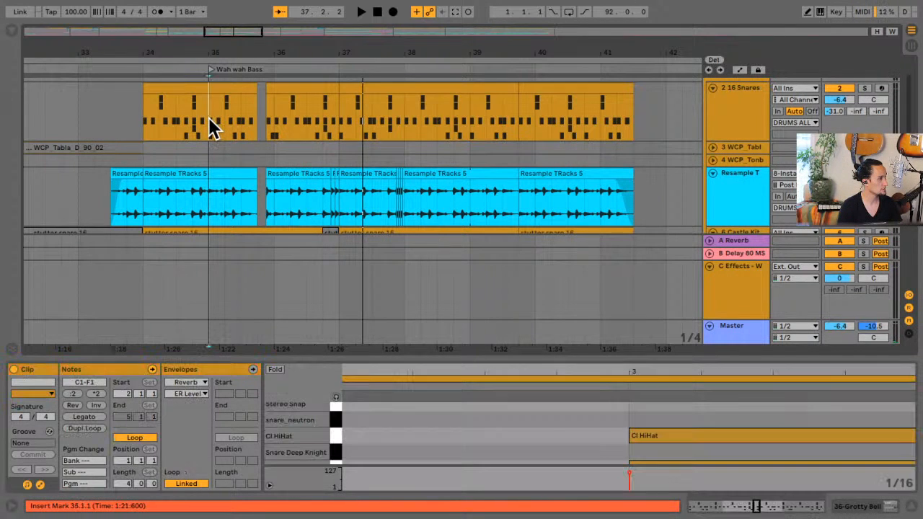
key(space)
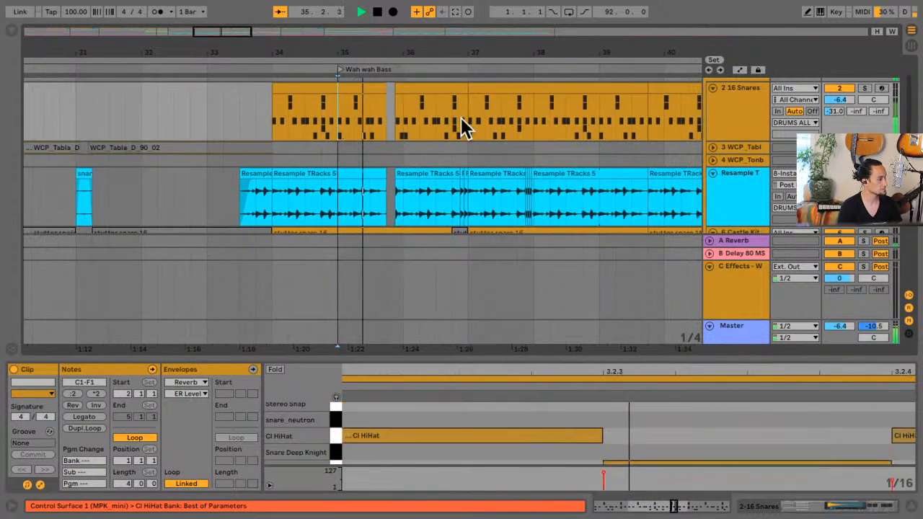
scroll(464, 119, down, 2)
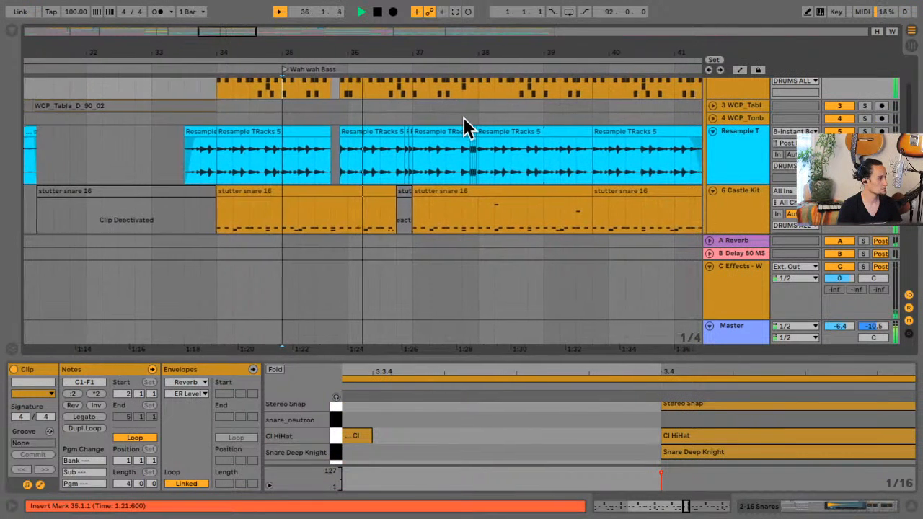
scroll(516, 153, down, 3)
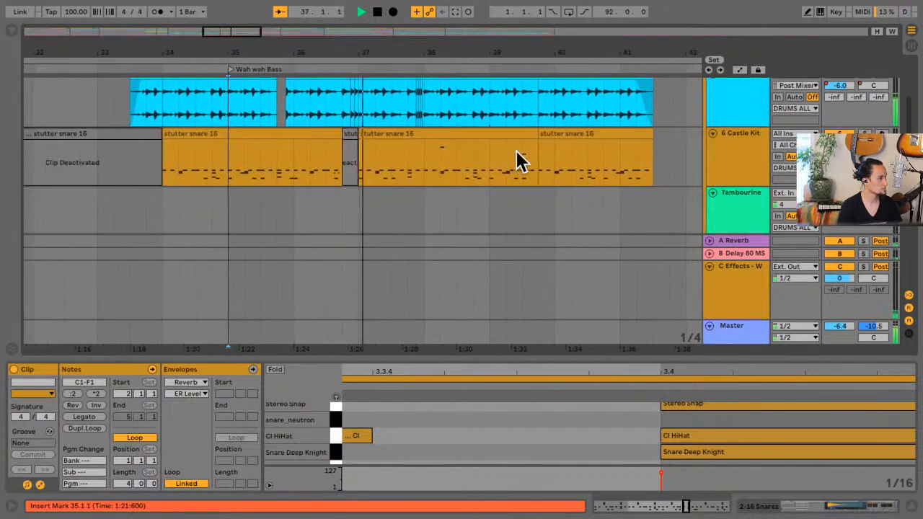
key(space)
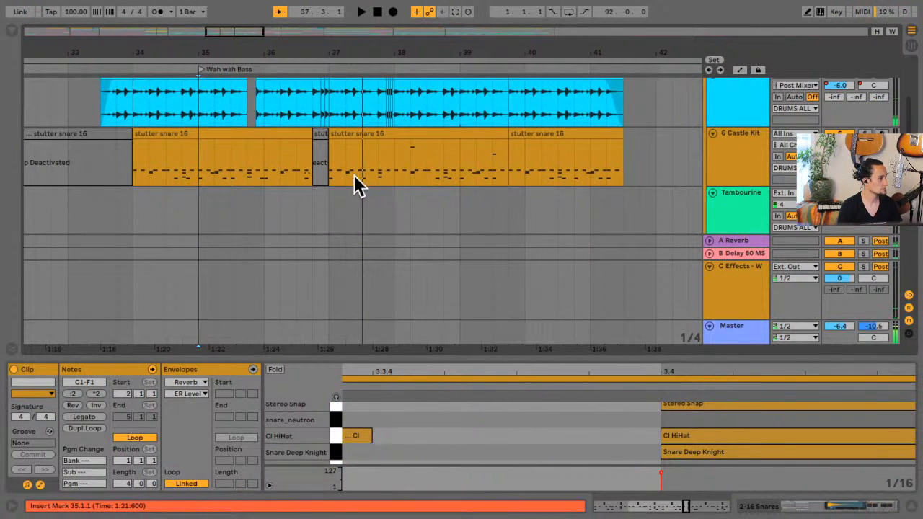
Audition the 6 Castle Kit track from 37.2.1 and deactivate its stutter snare 16 clip section between 37.3.1 and 38.1.1
click(348, 174)
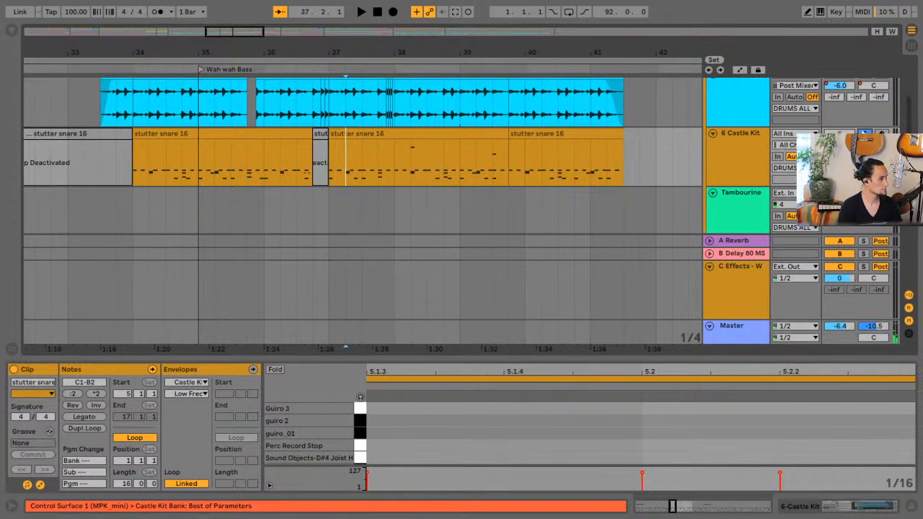
key(space)
key(space)
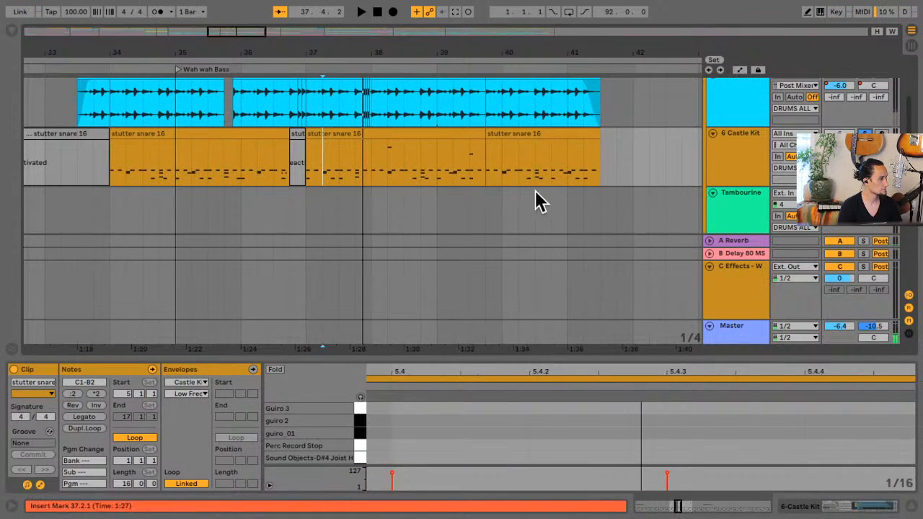
click(340, 176)
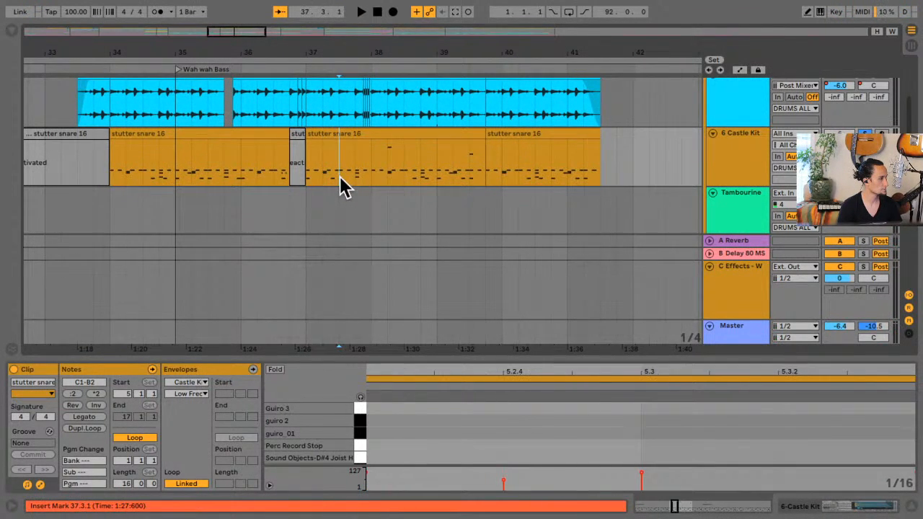
drag(340, 178, 368, 173)
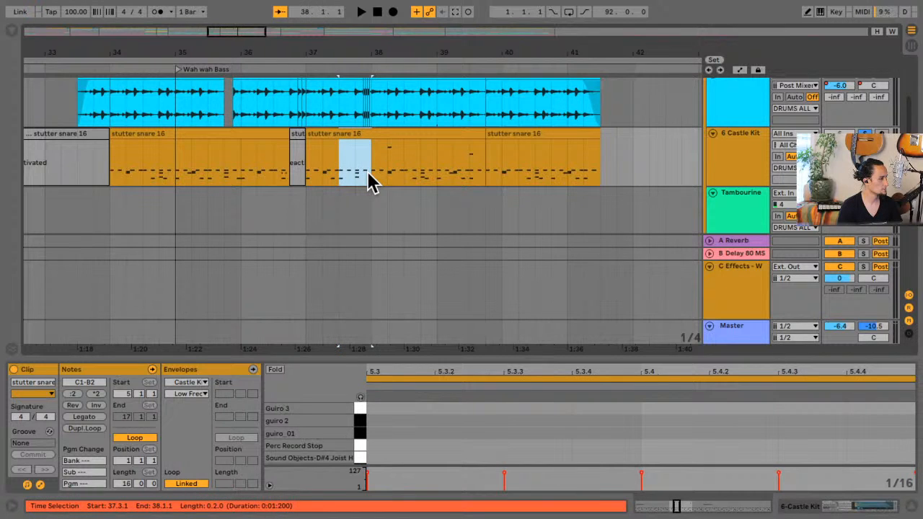
key(0)
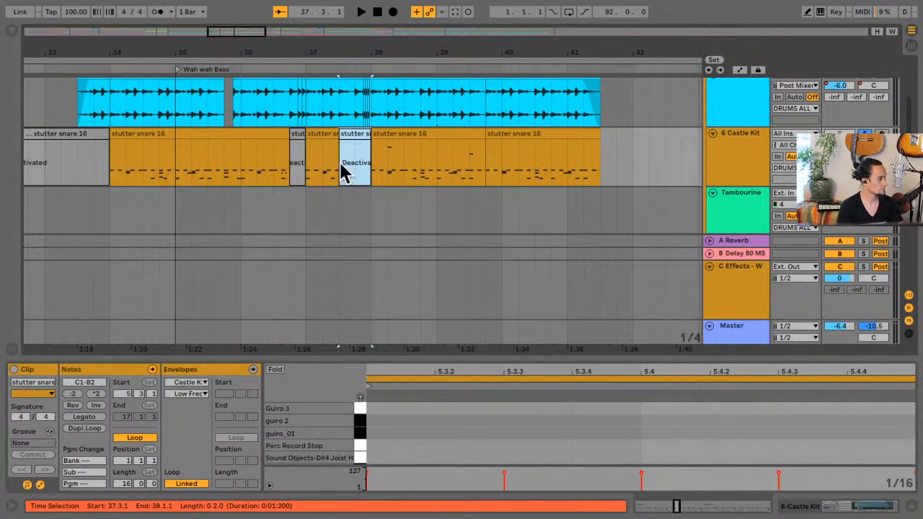
Play the drums from bar 37 and again from 36.3.1 to check the section around the Castle Kit gap
click(312, 165)
key(space)
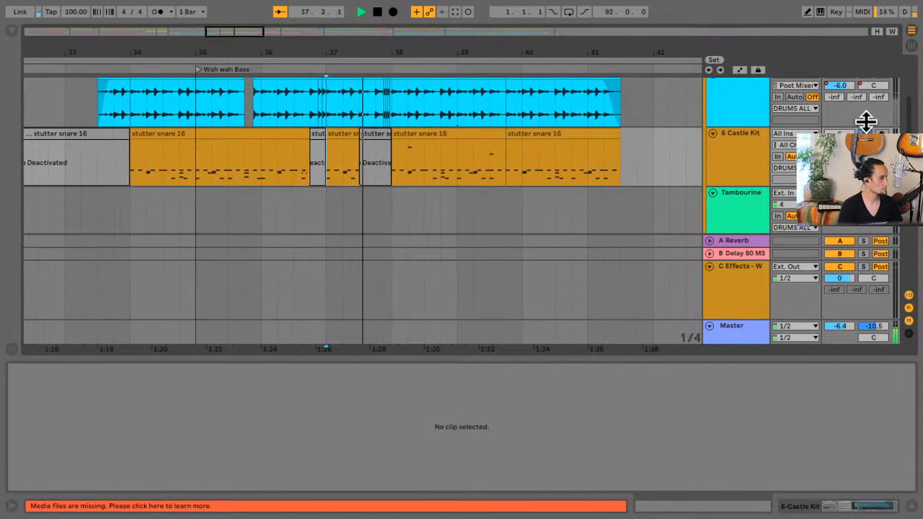
click(281, 149)
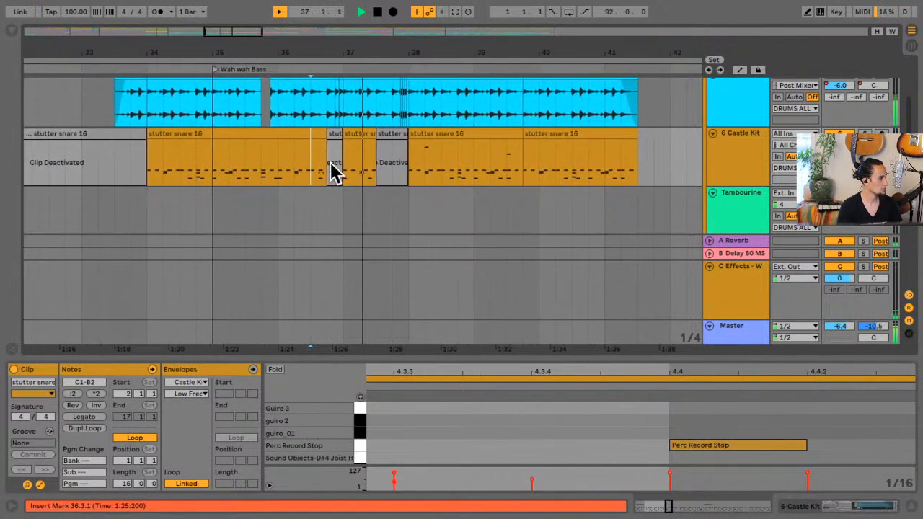
scroll(345, 164, up, 3)
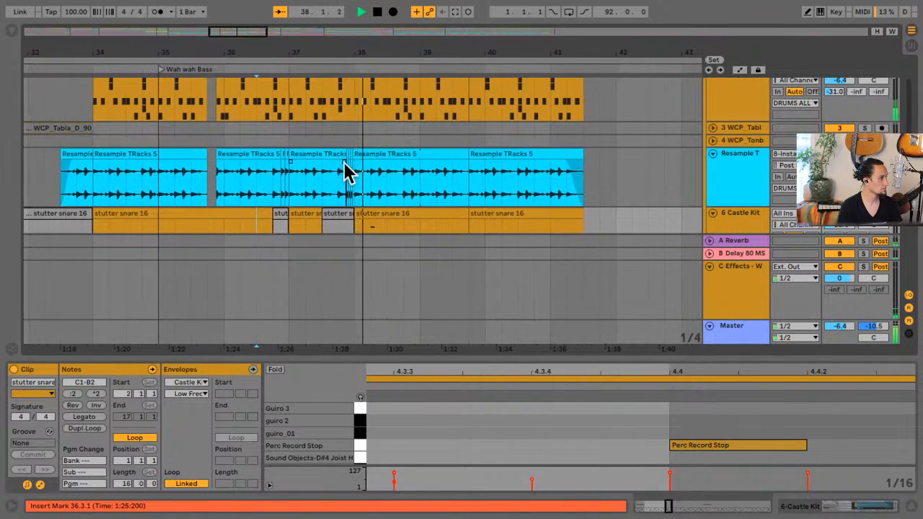
key(space)
Deactivate the 2 16 Snares clip section between 37.3.1 and 38.1.1
scroll(349, 160, up, 1)
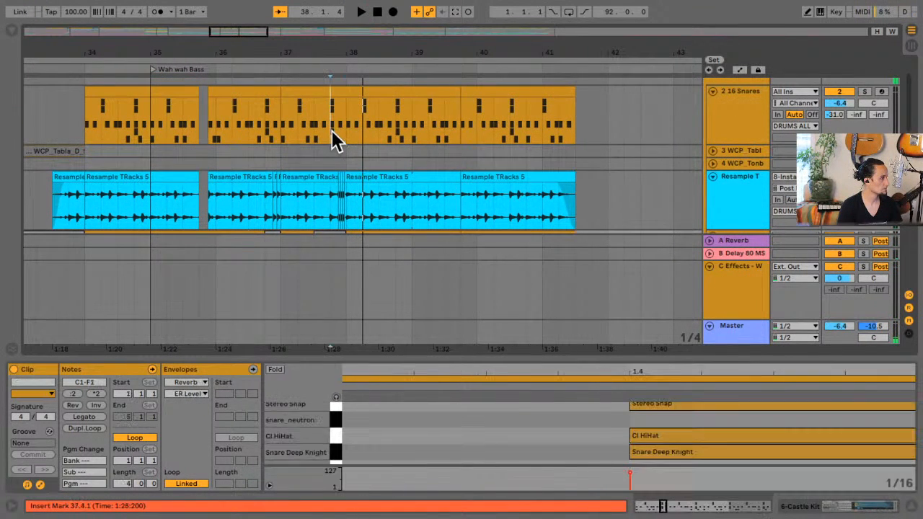
mouse_move(331, 130)
mouse_down()
mouse_move(315, 130)
mouse_move(345, 133)
mouse_up()
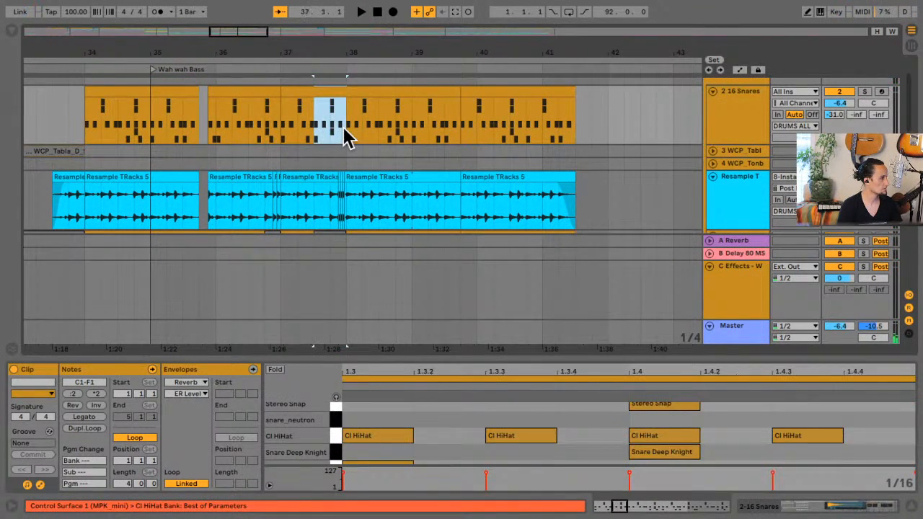
key(0)
Play the drums from 36.4.1 into bar 38 to review the break in the snares
click(264, 137)
key(space)
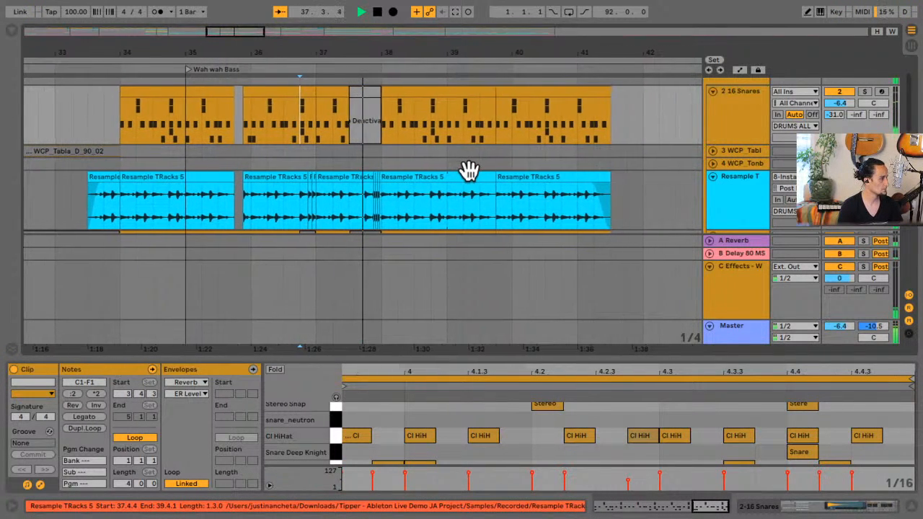
scroll(469, 170, down, 2)
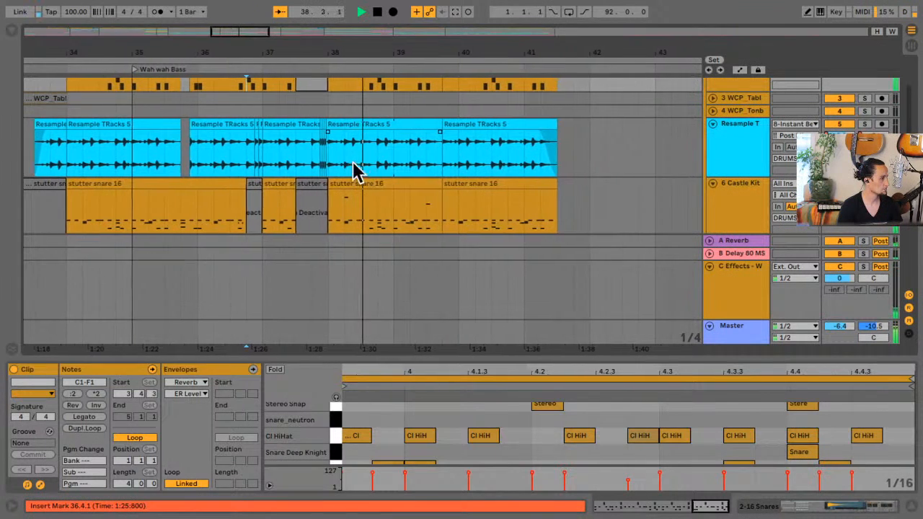
Stop playback and deactivate the Resample TRacks 5 section between 37.3.1 and 37.4.3
click(306, 160)
key(space)
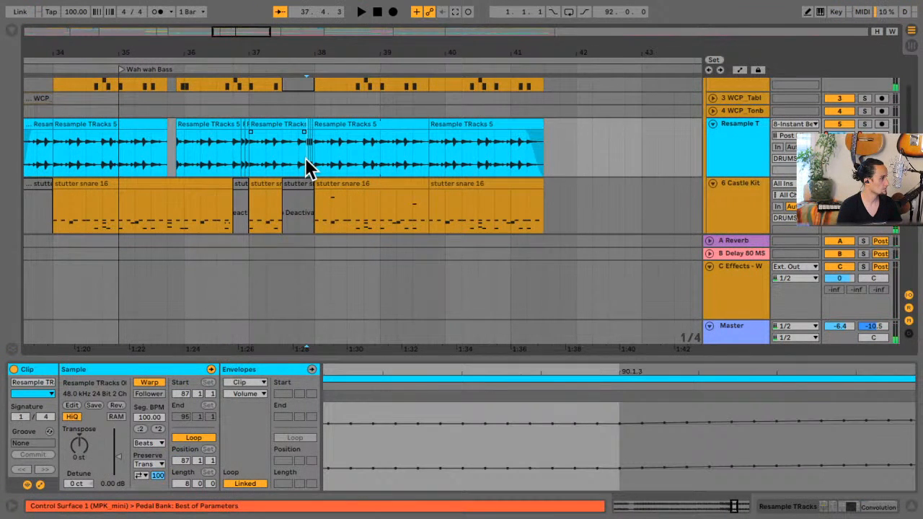
drag(302, 157, 286, 157)
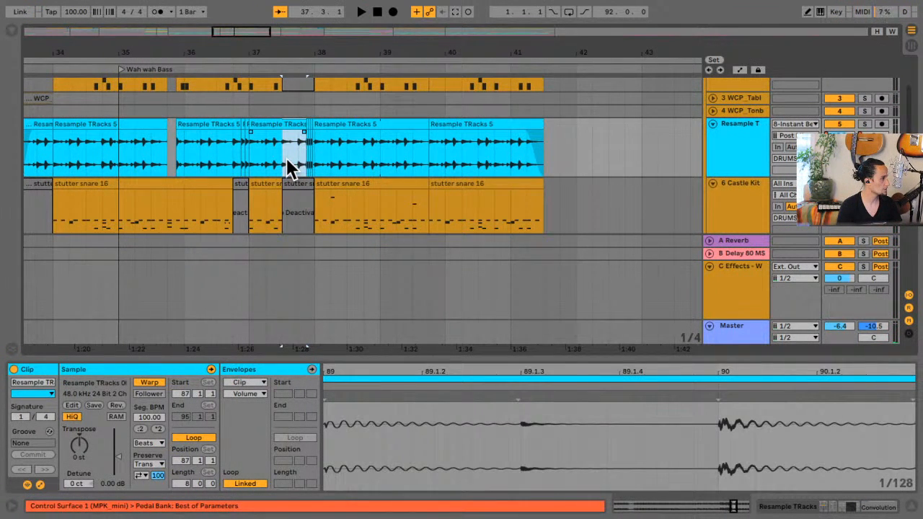
key(0)
Play the drum break from 37.3.1 and from 37.4.3, examining the short Resample TRacks slices between 37.4.3 and 38.1.1
key(space)
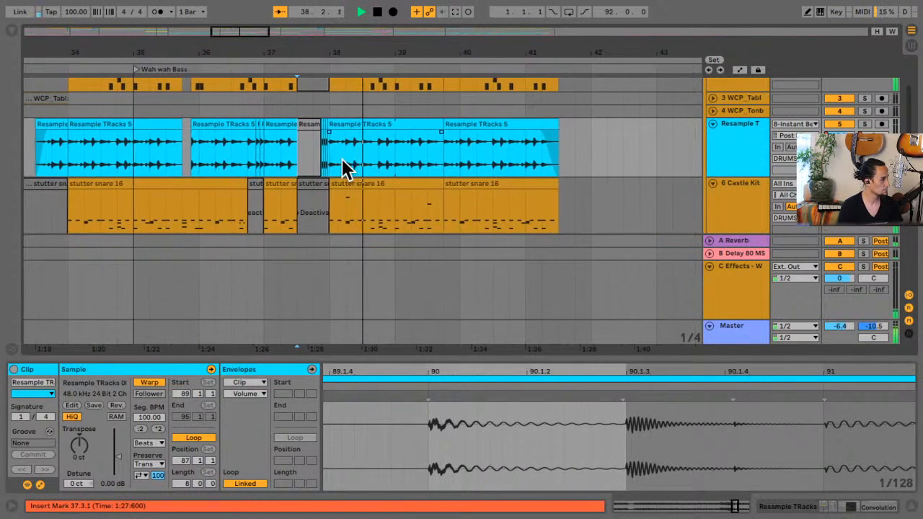
key(space)
drag(317, 158, 325, 159)
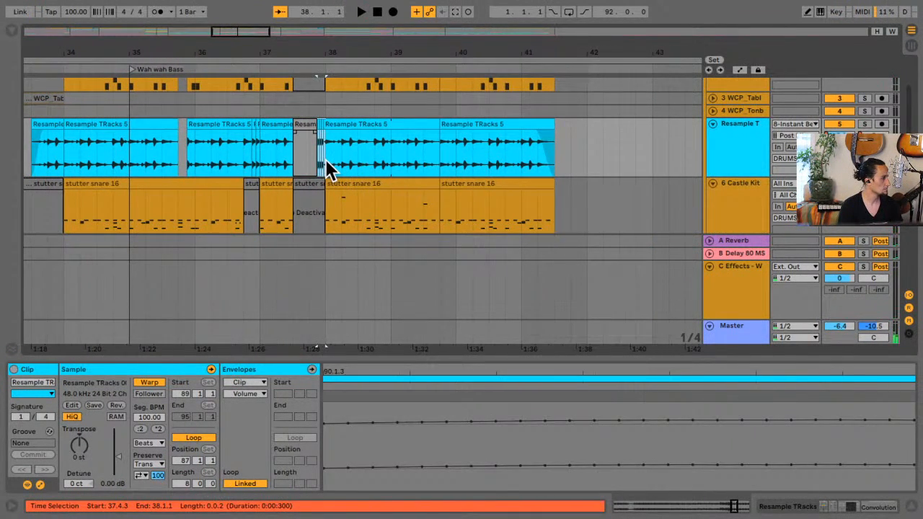
click(374, 158)
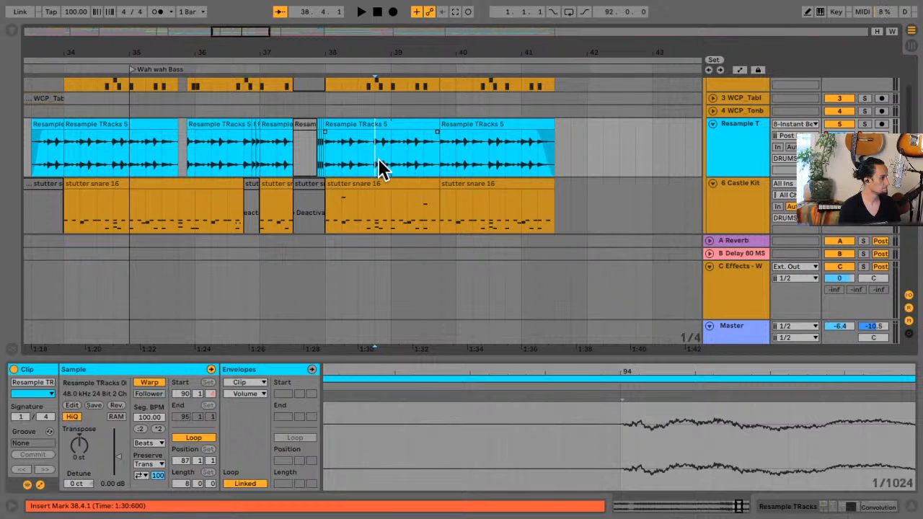
click(316, 162)
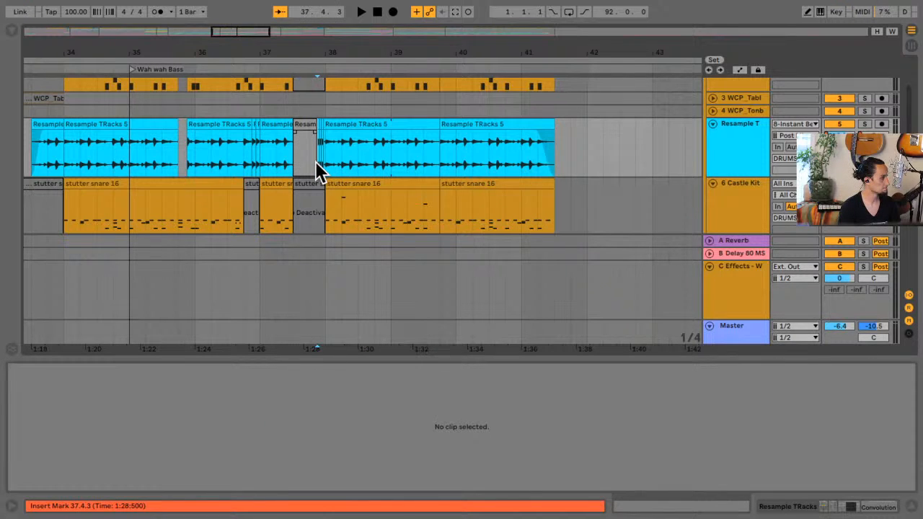
scroll(315, 161, left, 2)
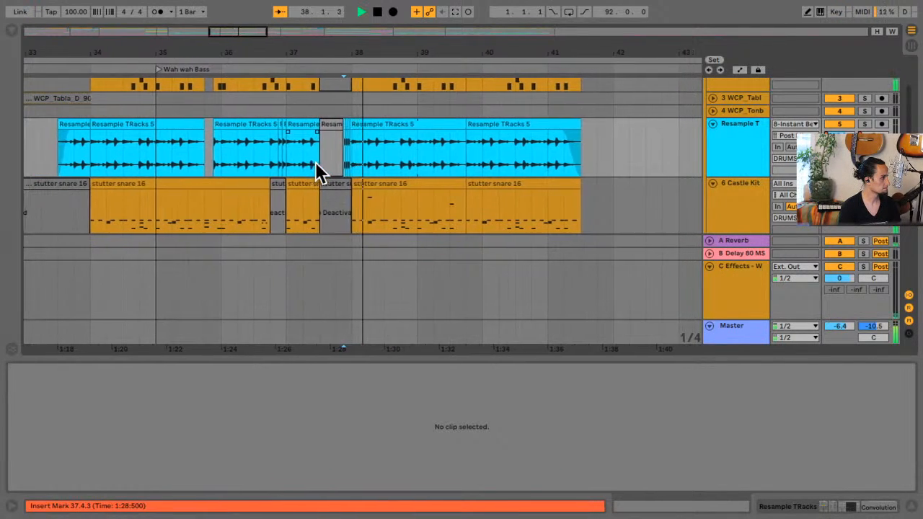
click(320, 161)
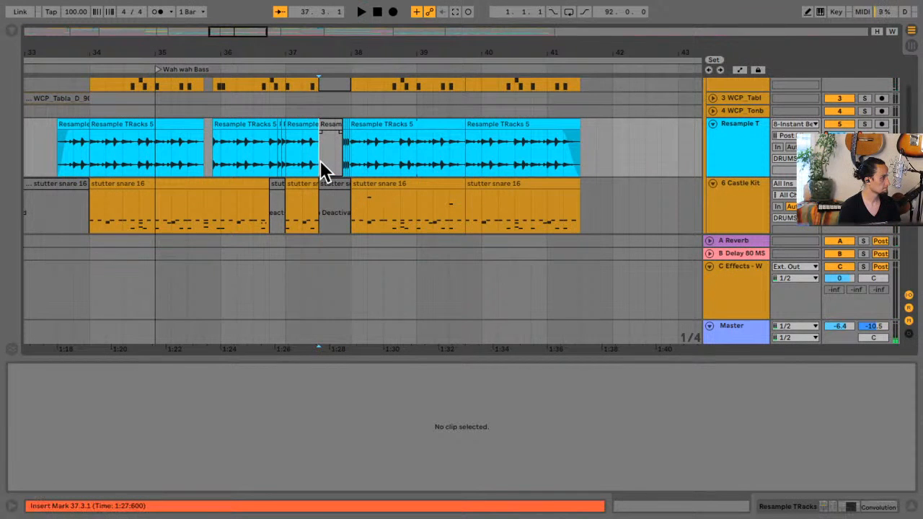
Play the break from 37.3.1, narrow the arrangement grid to 1/8, and stop playback
key(space)
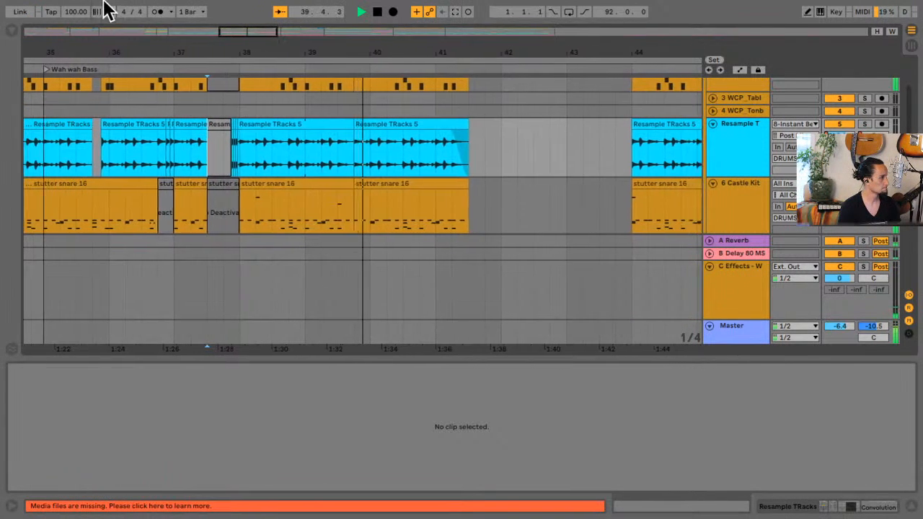
click(127, 8)
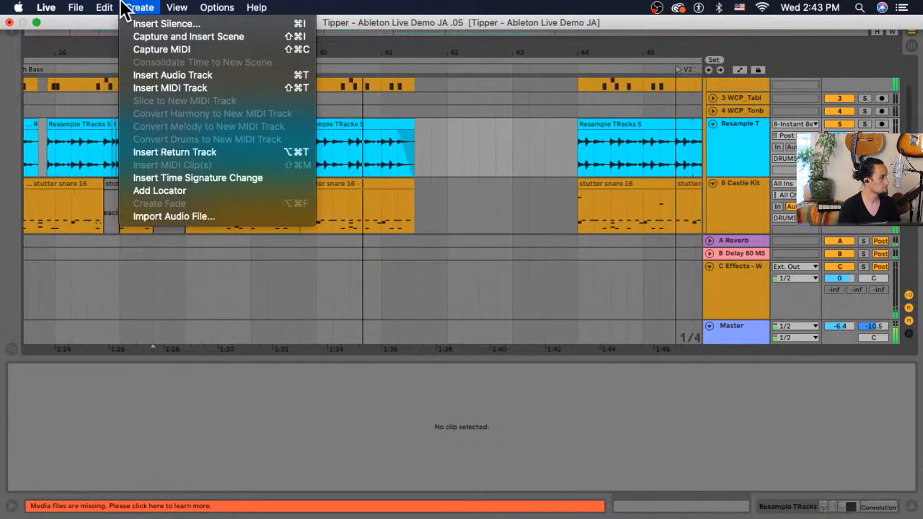
mouse_move(176, 7)
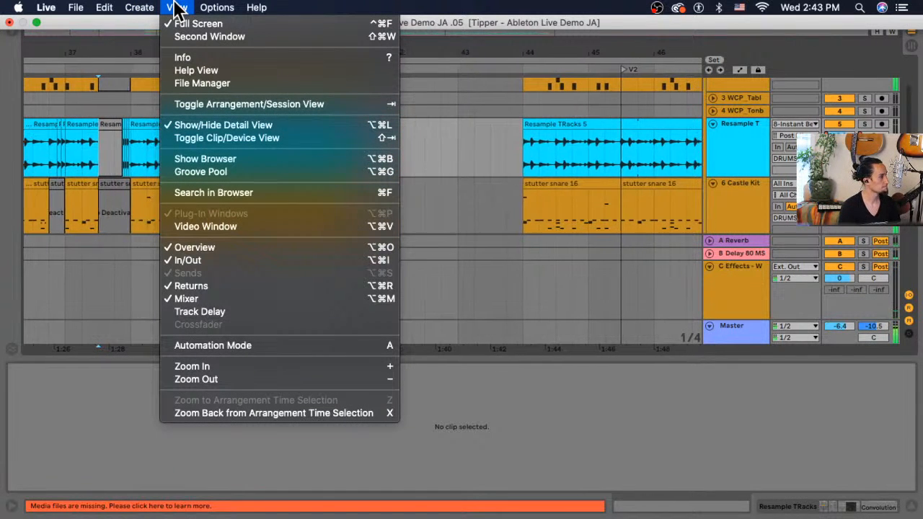
mouse_move(210, 9)
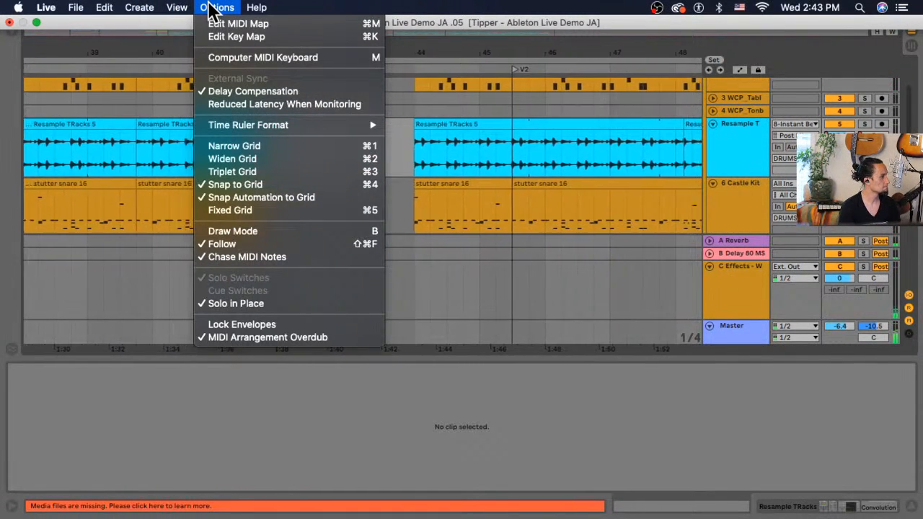
click(246, 147)
key(space)
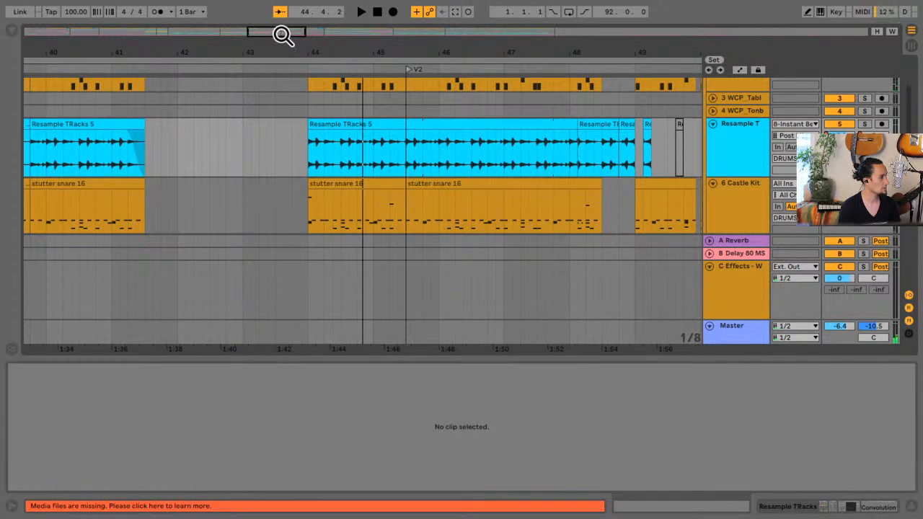
Copy the short Resample TRacks slices between 37.4.3 and 38.1.1 and paste them at 38.4.3
drag(282, 36, 259, 36)
click(160, 167)
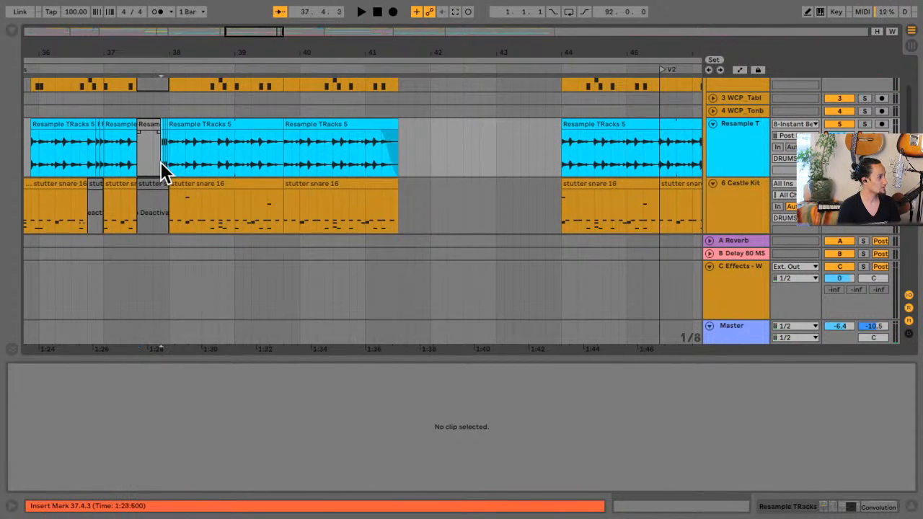
drag(162, 164, 169, 164)
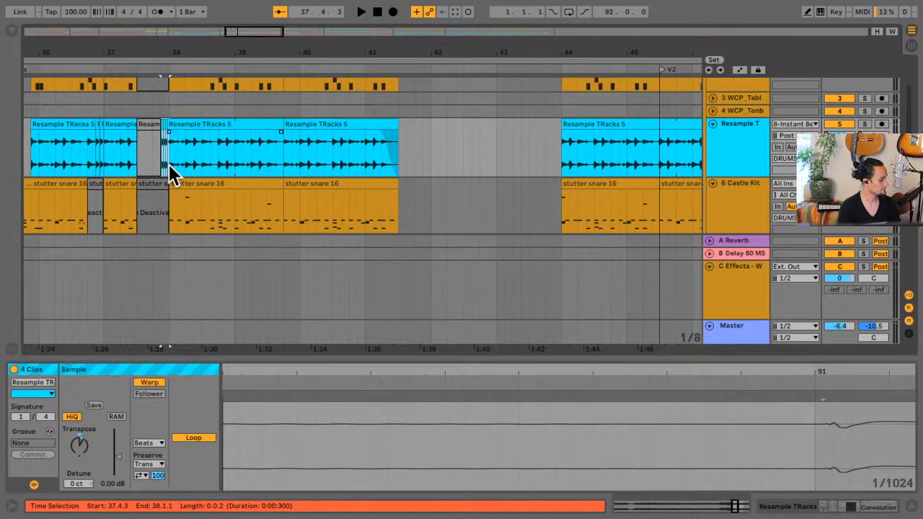
click(225, 167)
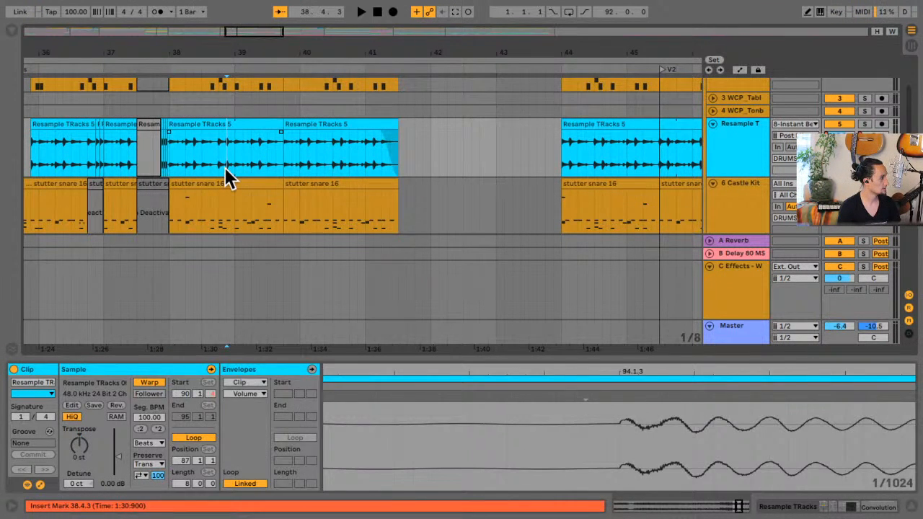
key(ctrl+v)
Play the drums from 36.3.1 to bar 40 to review the slices pasted at 38.4.3
click(141, 166)
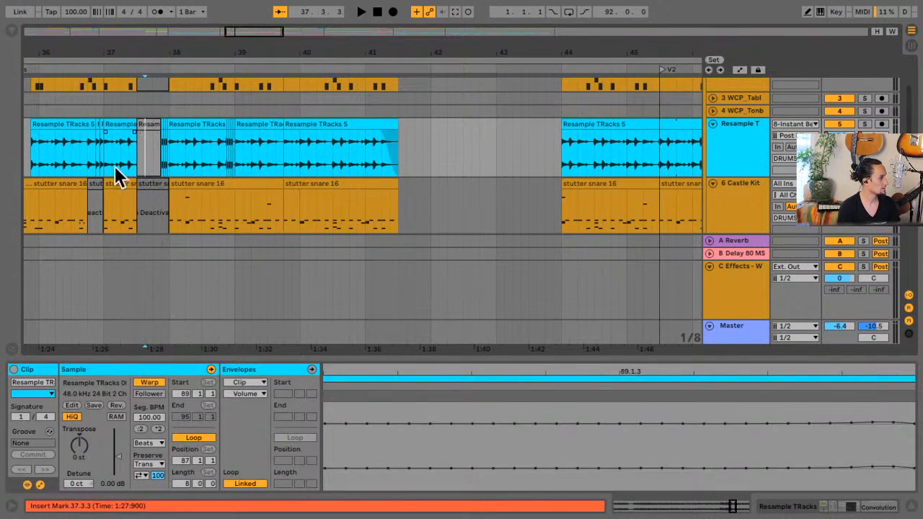
click(71, 166)
key(space)
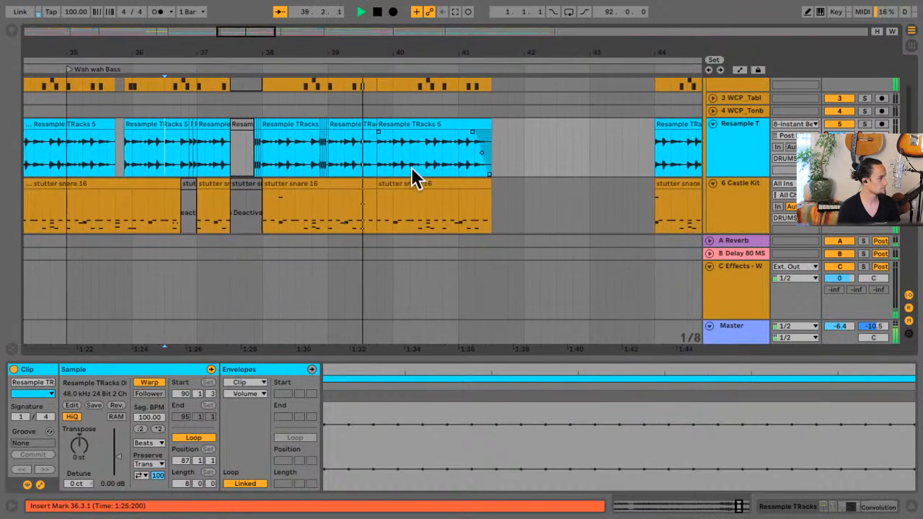
key(space)
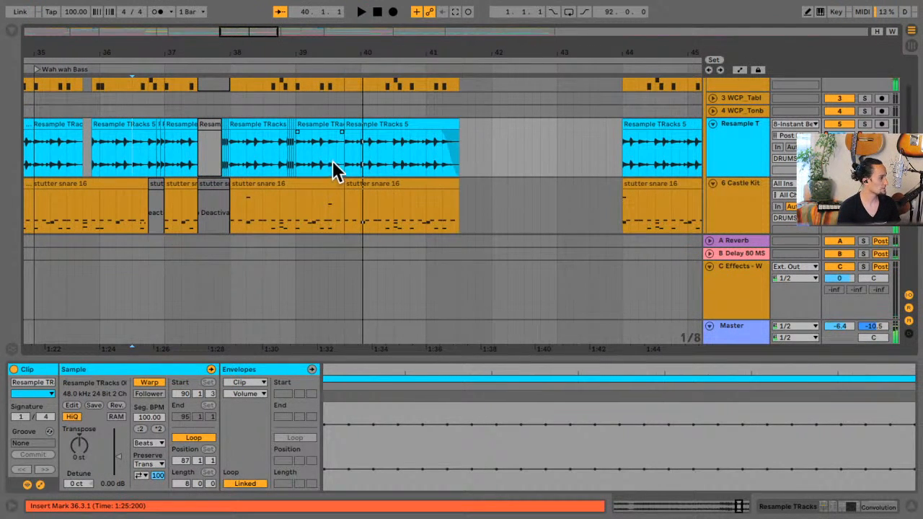
Check the clip boundaries around 39.4.1 and 40.1.1 and play the drums from 38.4.1 into bar 40
click(344, 163)
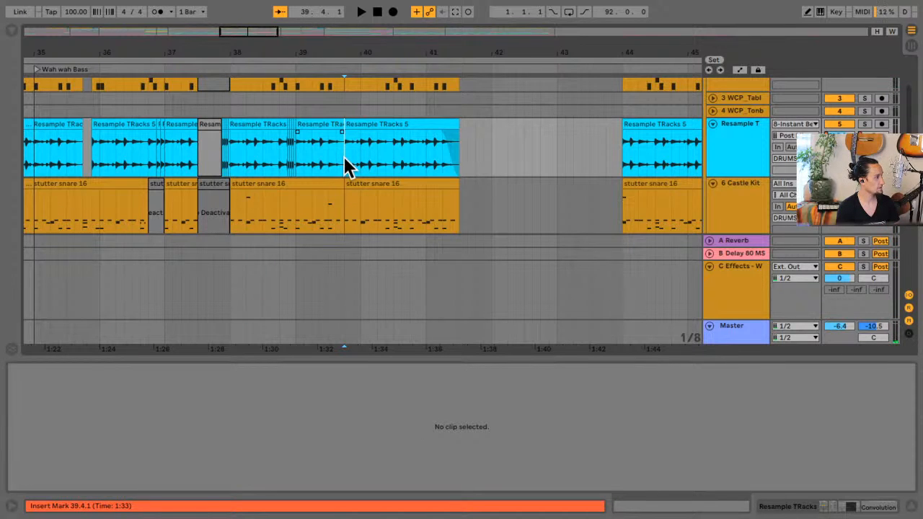
click(362, 160)
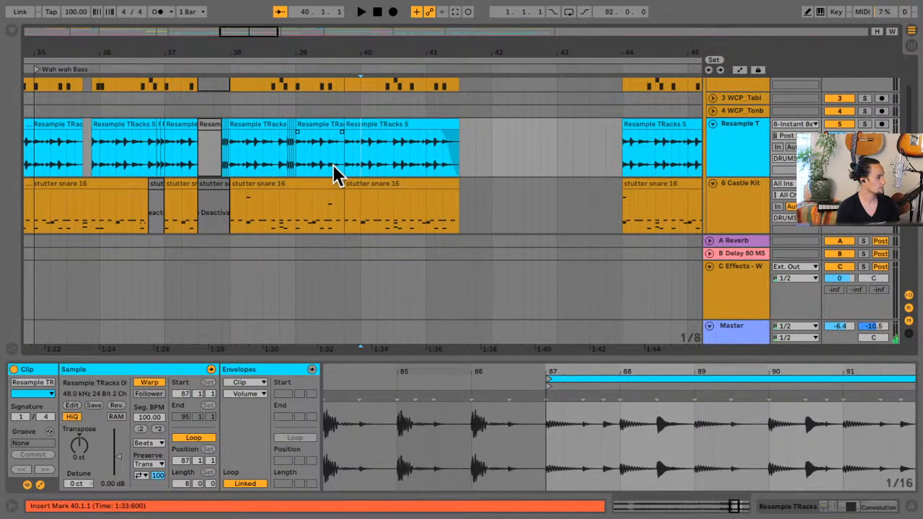
scroll(334, 173, up, 2)
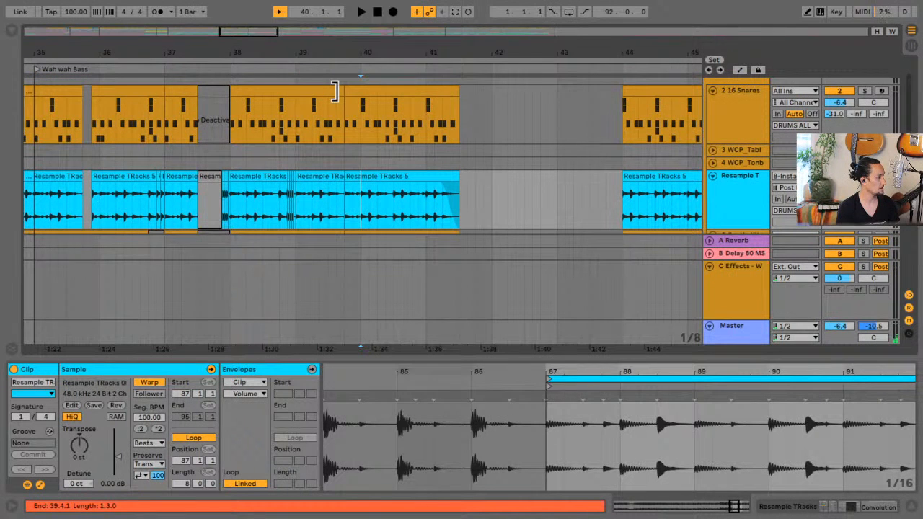
click(274, 128)
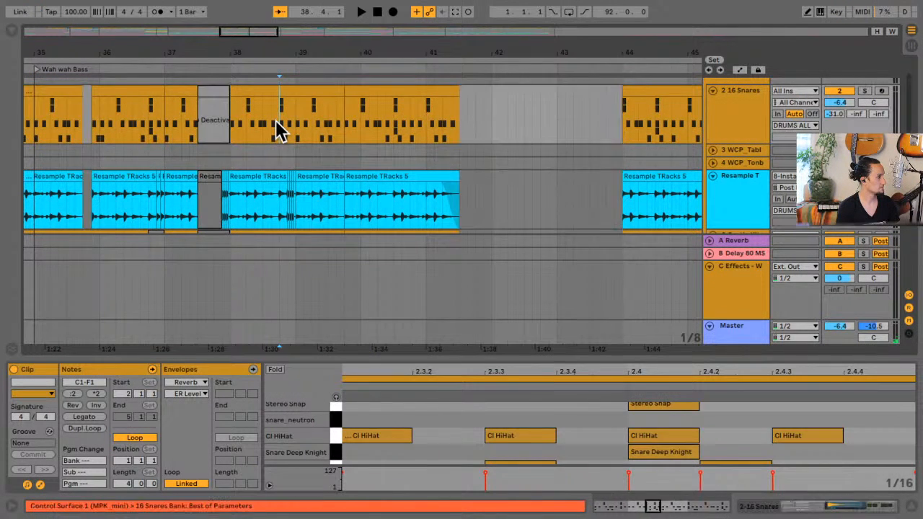
key(space)
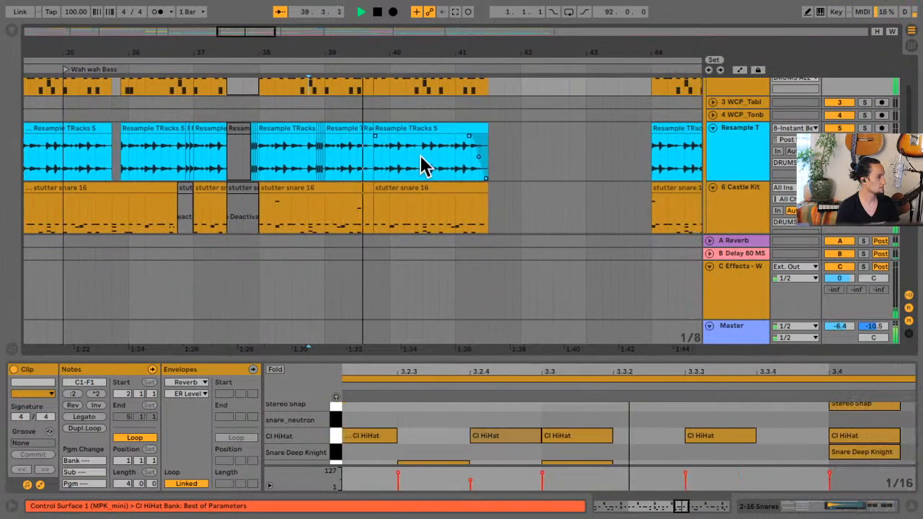
scroll(416, 189, down, 2)
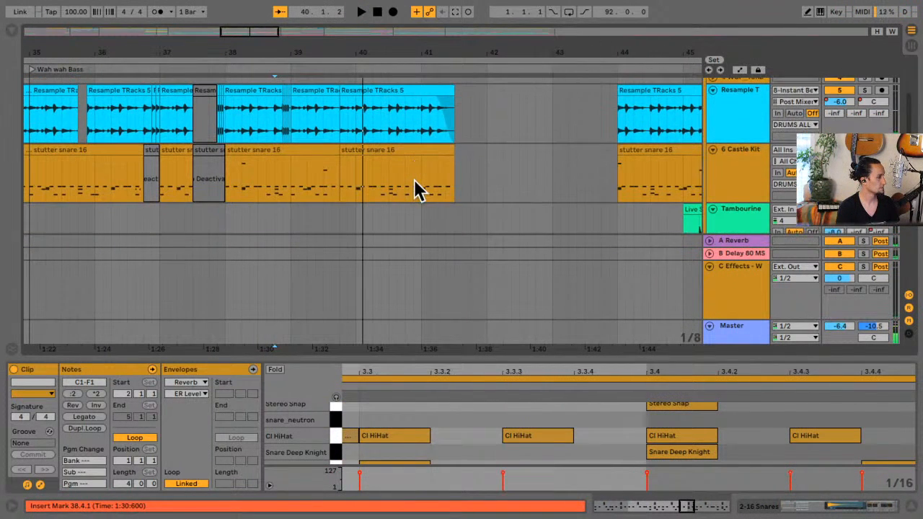
Extend the Castle Kit, Resample TRacks and 2 16 Snares clips that end at 39.4.1 to 41.3.1, covering the repeated clips after them
drag(333, 149, 448, 151)
scroll(389, 164, up, 2)
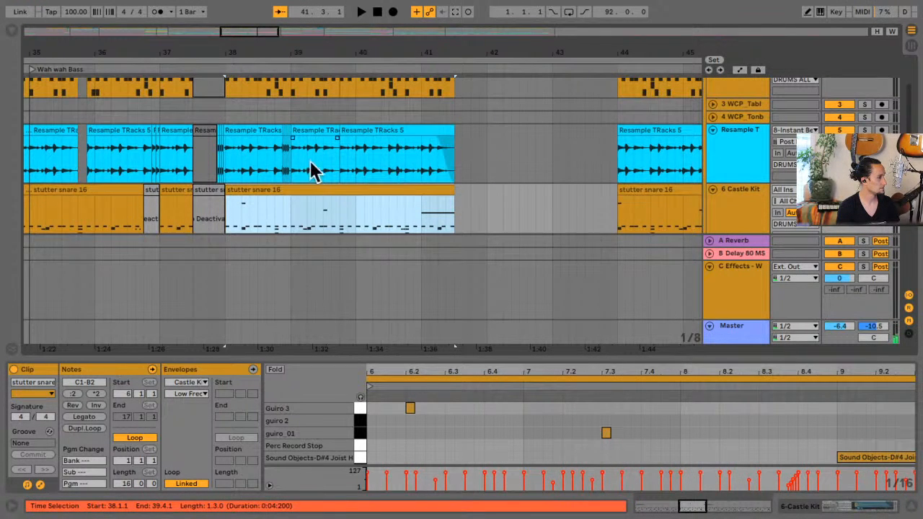
drag(335, 130, 453, 148)
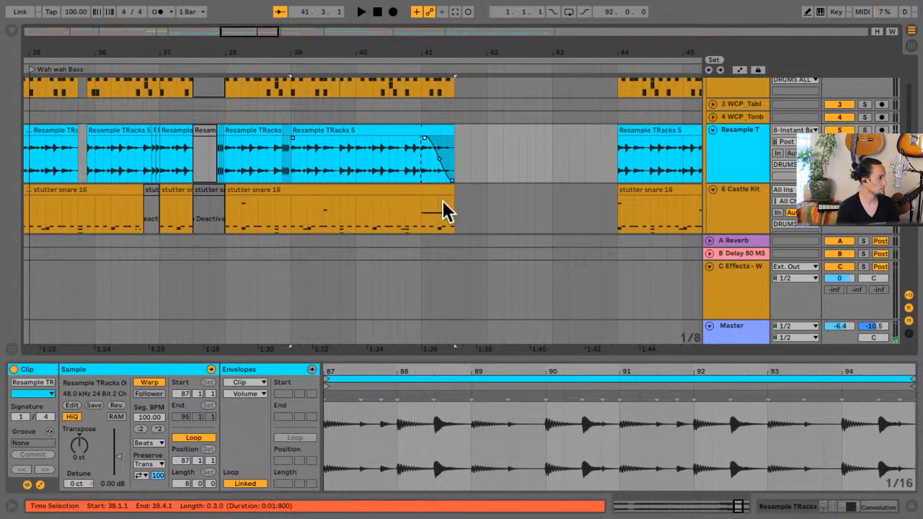
scroll(366, 157, up, 3)
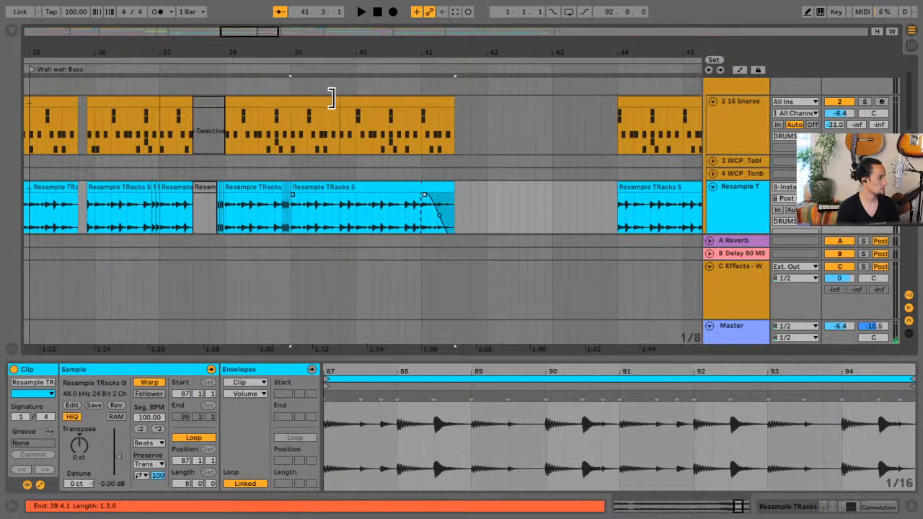
drag(353, 104, 428, 104)
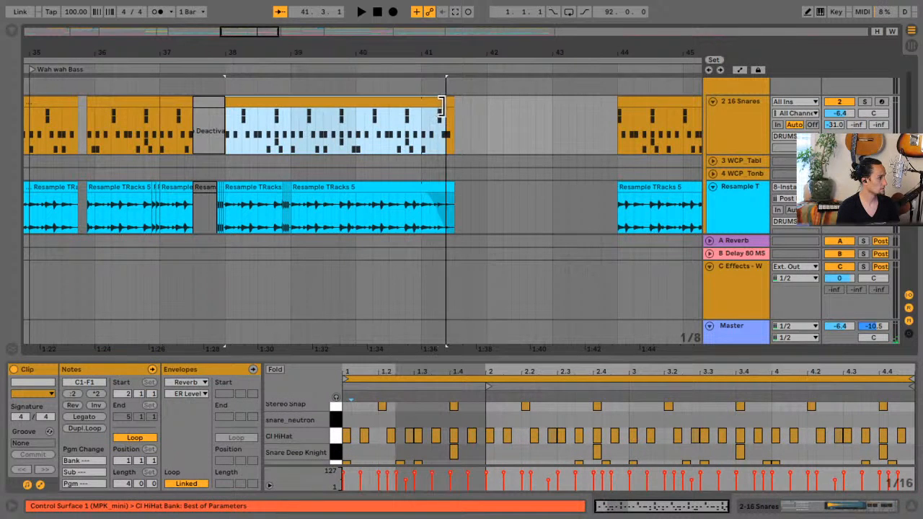
Play the arrangement from 38.2.3 past the V2 locator to review the extended drum clips
click(251, 140)
key(space)
scroll(252, 140, left, 3)
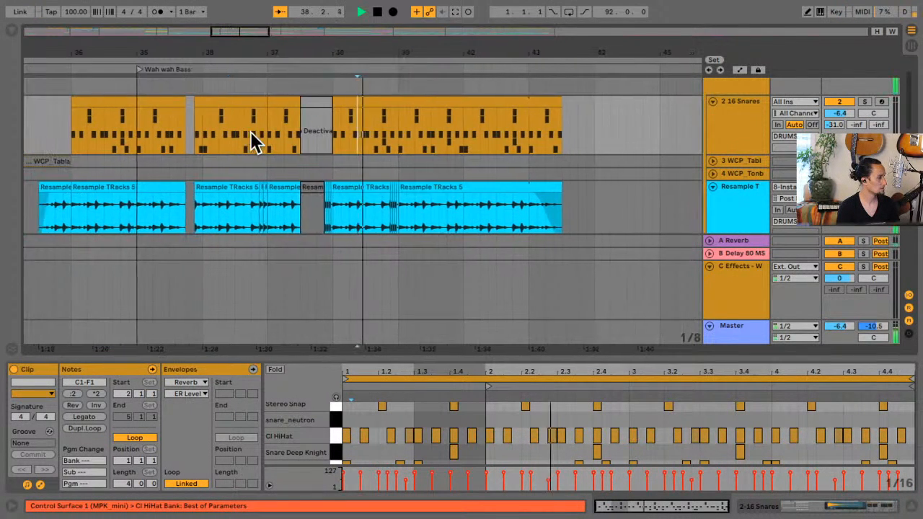
scroll(249, 133, down, 3)
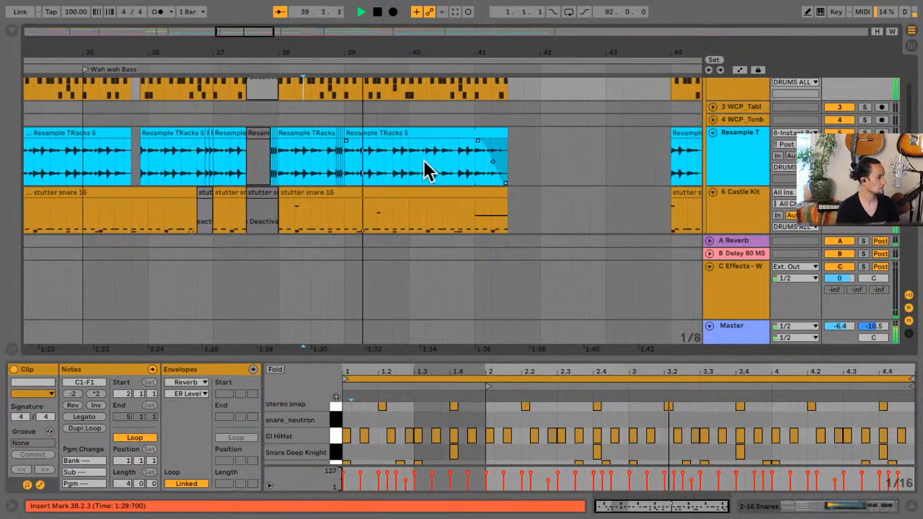
scroll(433, 164, down, 2)
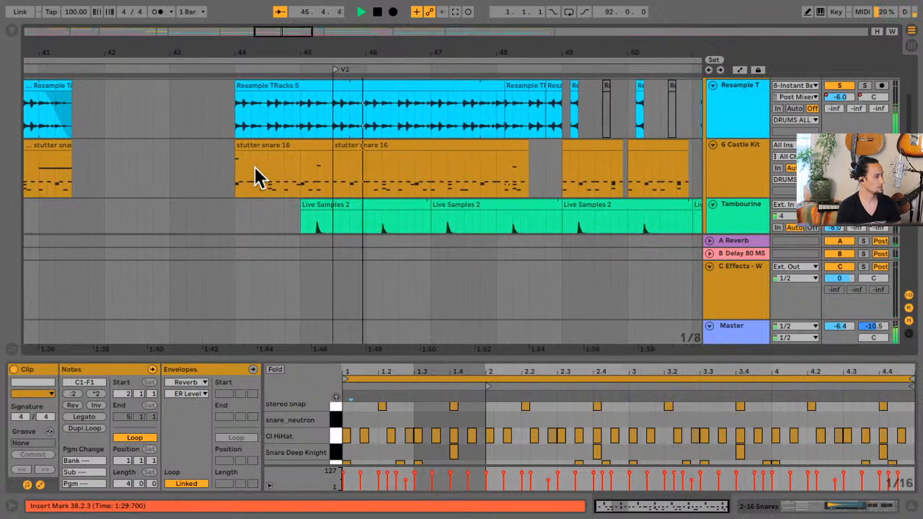
key(space)
Examine the tracks around the V2 locator and select the Tambourine clip between 45.1.1 and 47.1.1
scroll(269, 181, down, 5)
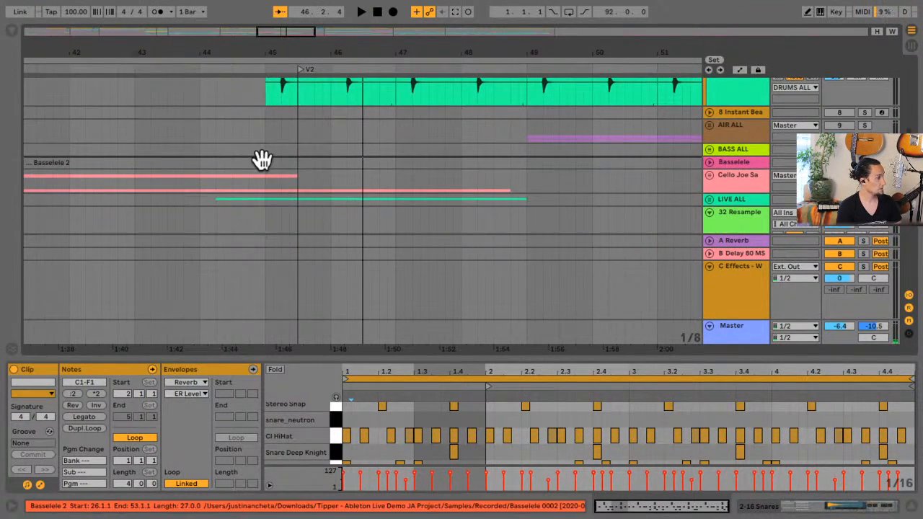
scroll(266, 165, up, 3)
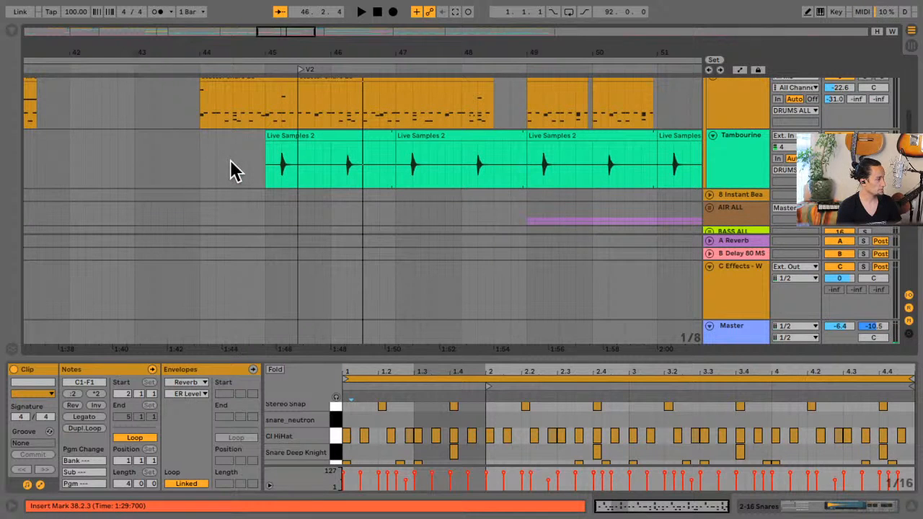
click(310, 134)
scroll(280, 154, down, 2)
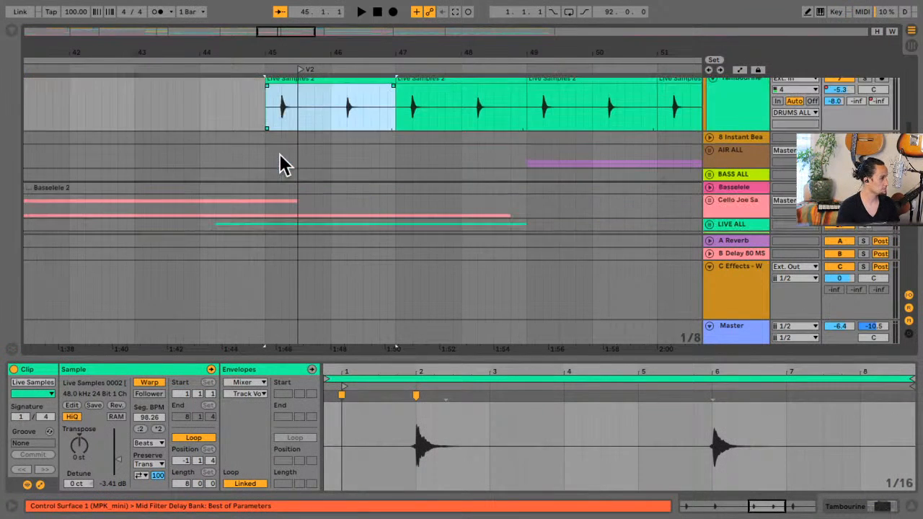
scroll(280, 154, down, 2)
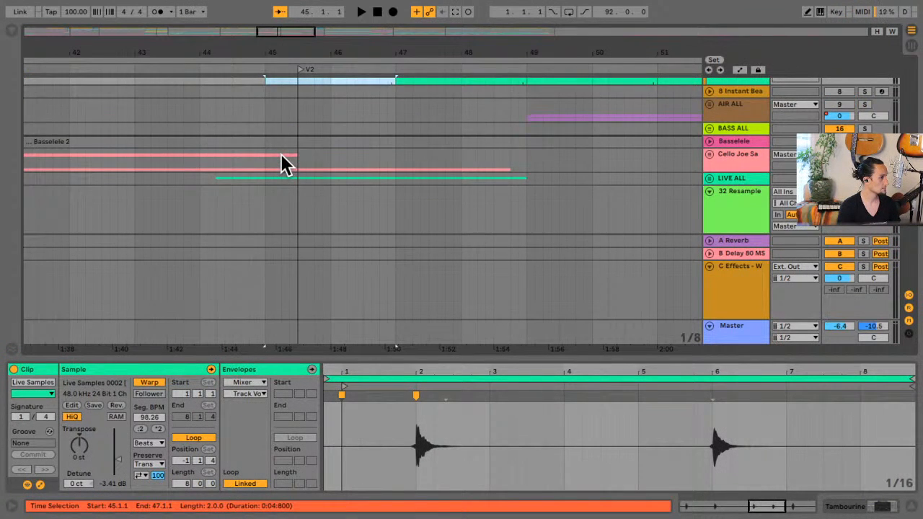
scroll(281, 154, up, 6)
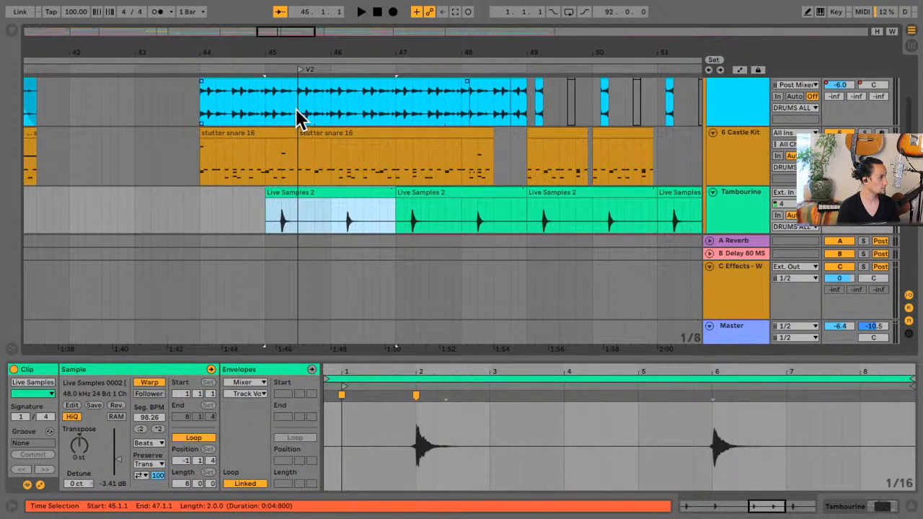
Play the V2 section from 45.3.1 to bar 50 while examining the tracks down to Ping pong and Wavetable
click(299, 115)
key(space)
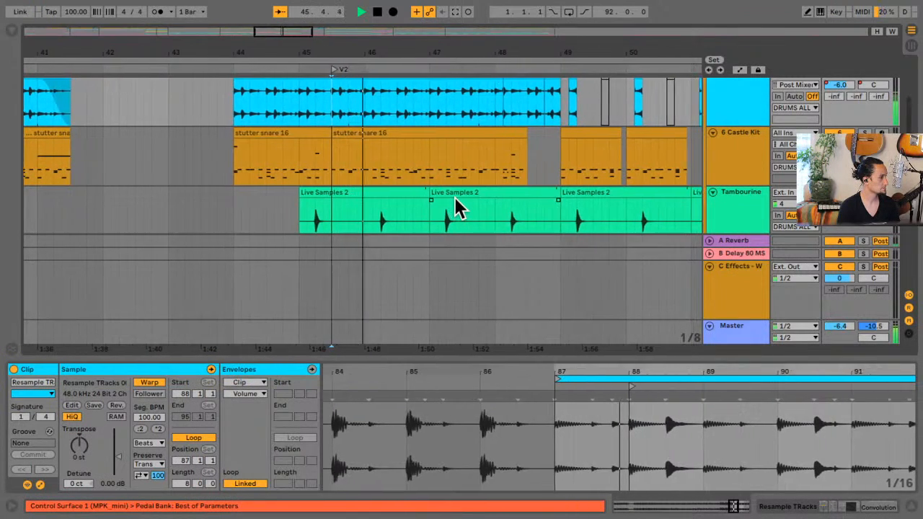
scroll(454, 197, down, 10)
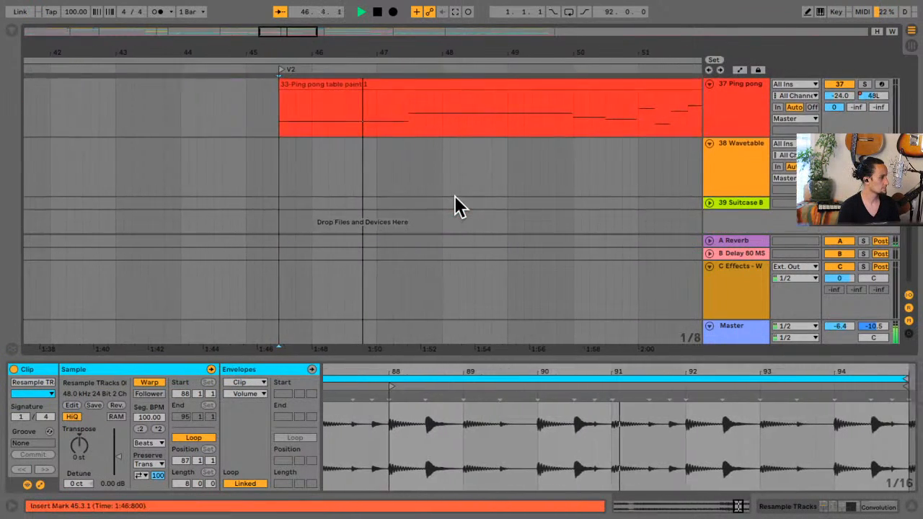
scroll(455, 197, up, 3)
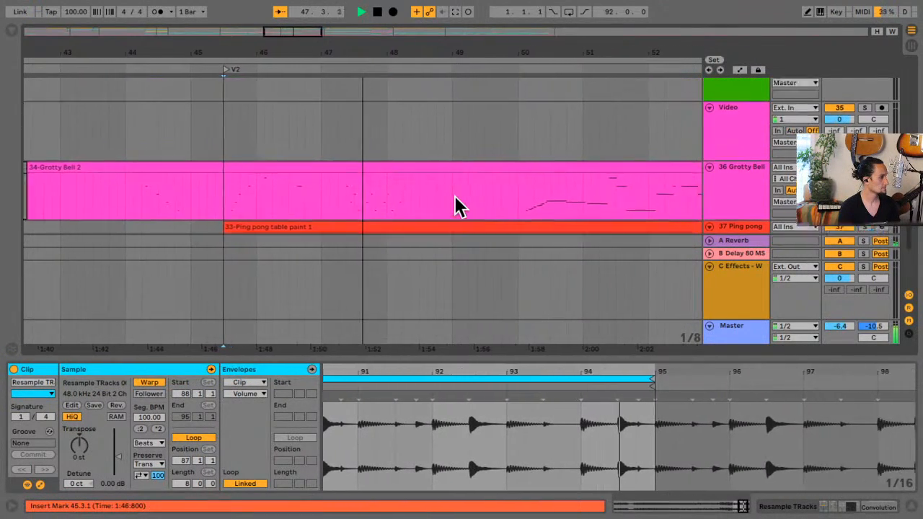
scroll(454, 205, up, 10)
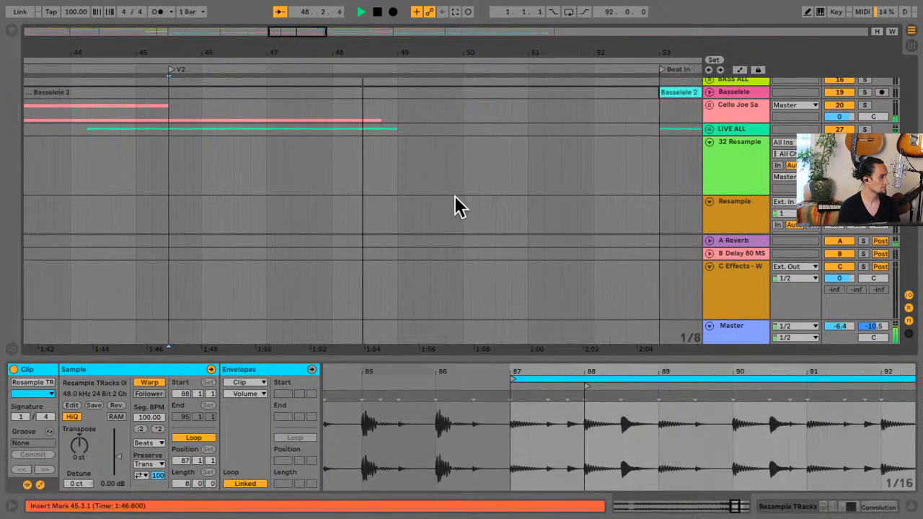
scroll(455, 196, down, 8)
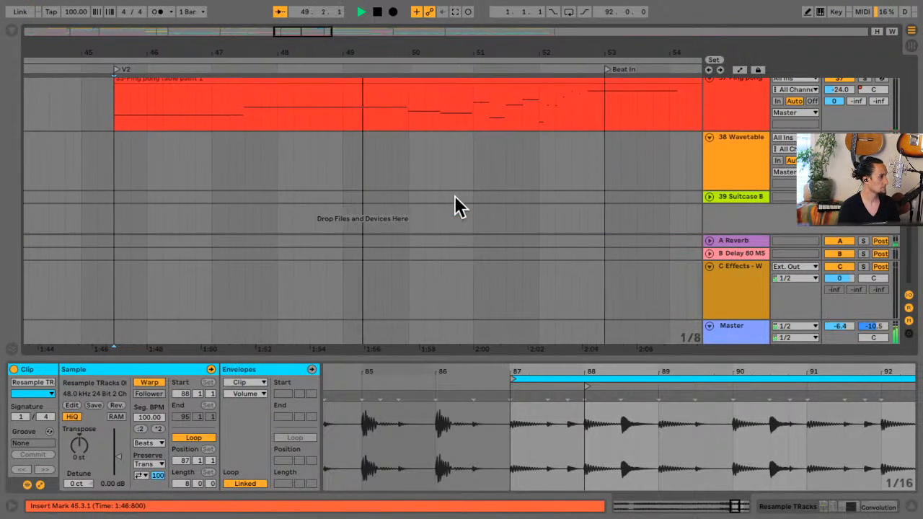
key(space)
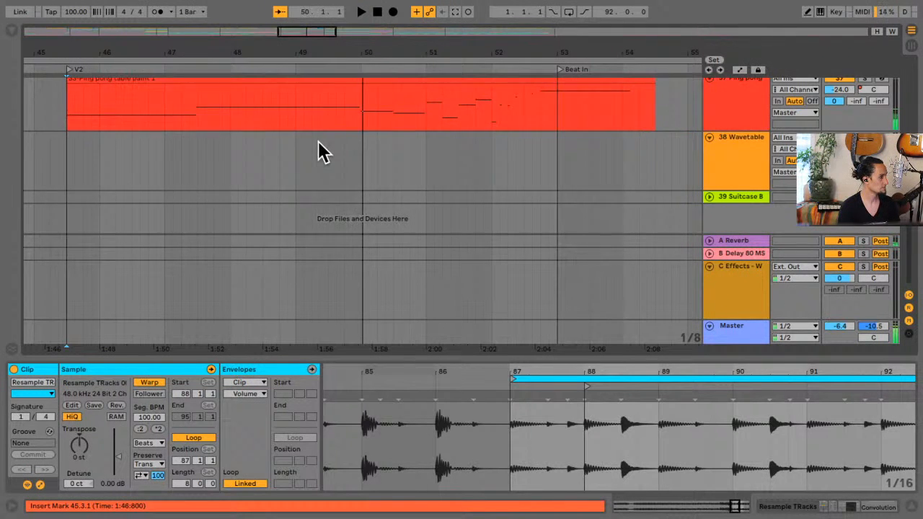
Play the Grotty Bell clip in solo from the V2 locator at 45.3.1
scroll(322, 152, up, 3)
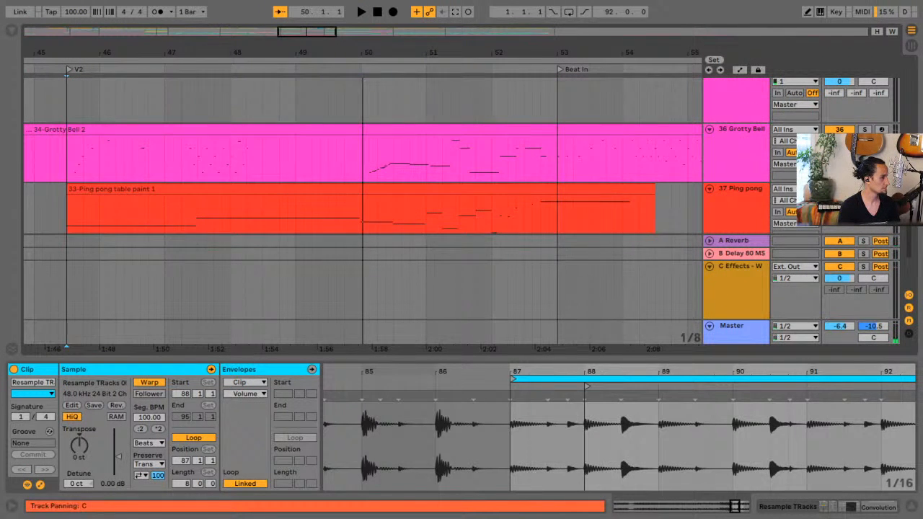
click(67, 174)
key(space)
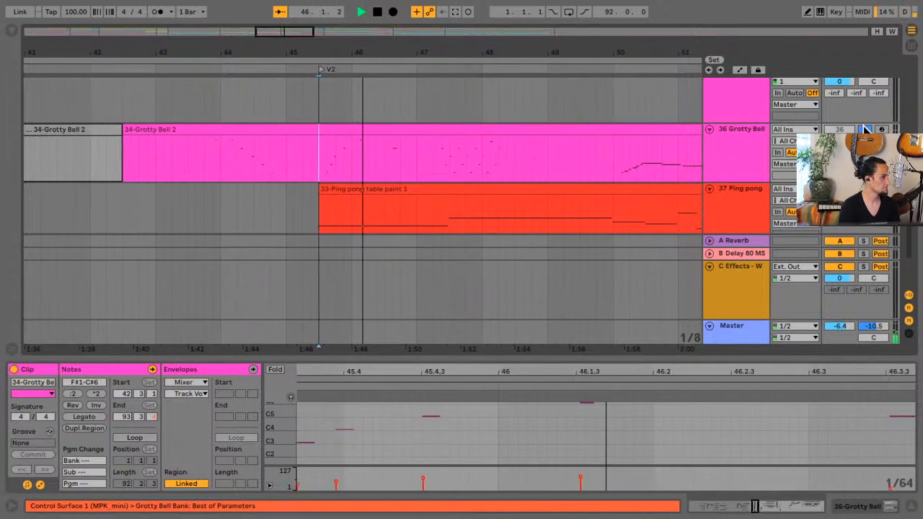
key(space)
Unfold the LIVE ALL group and play the GTR track's Shaker Click clip from 44.2.1
scroll(422, 185, down, 3)
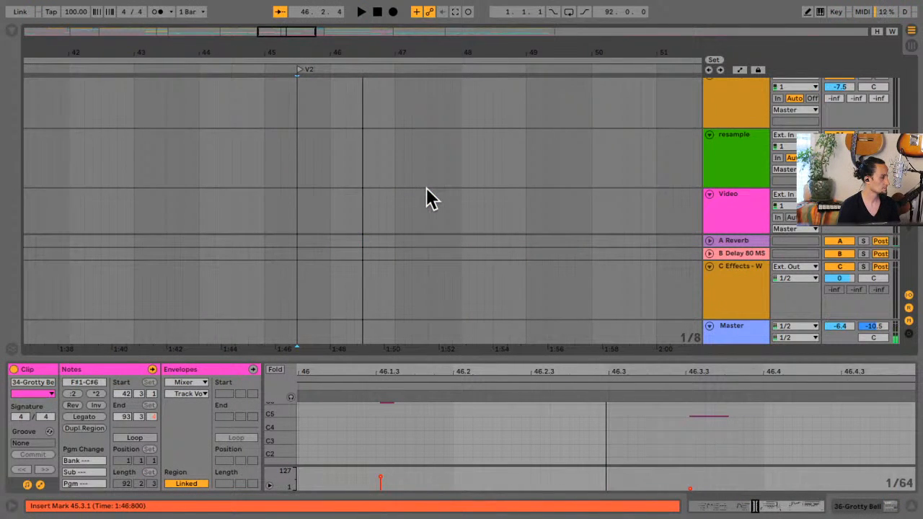
scroll(425, 198, up, 5)
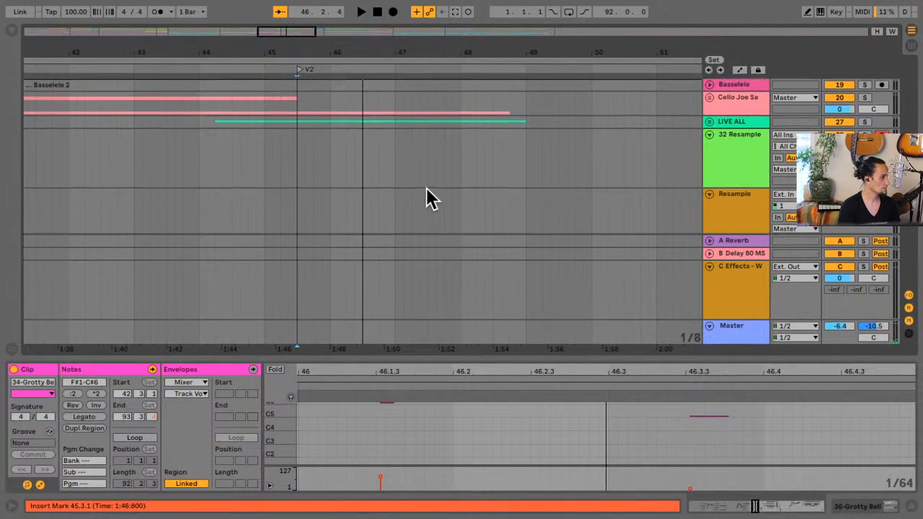
scroll(427, 199, up, 1)
click(711, 124)
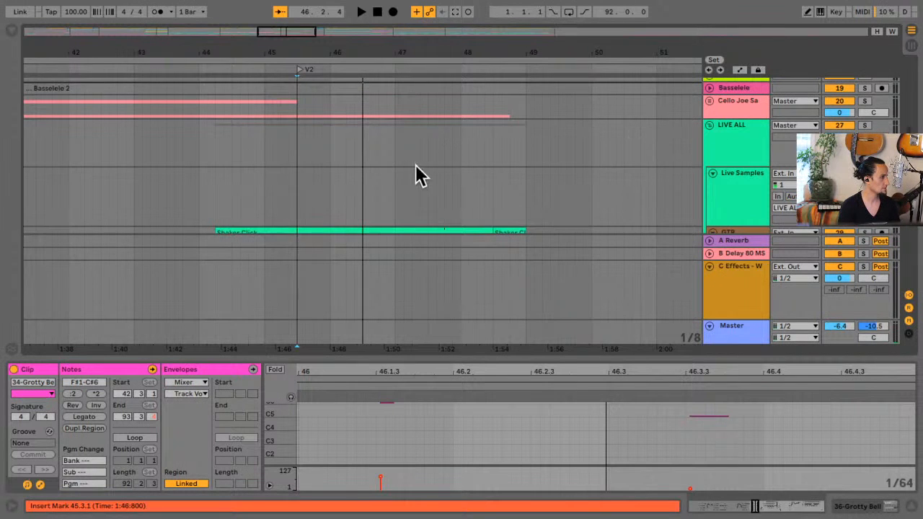
scroll(409, 167, down, 2)
click(295, 209)
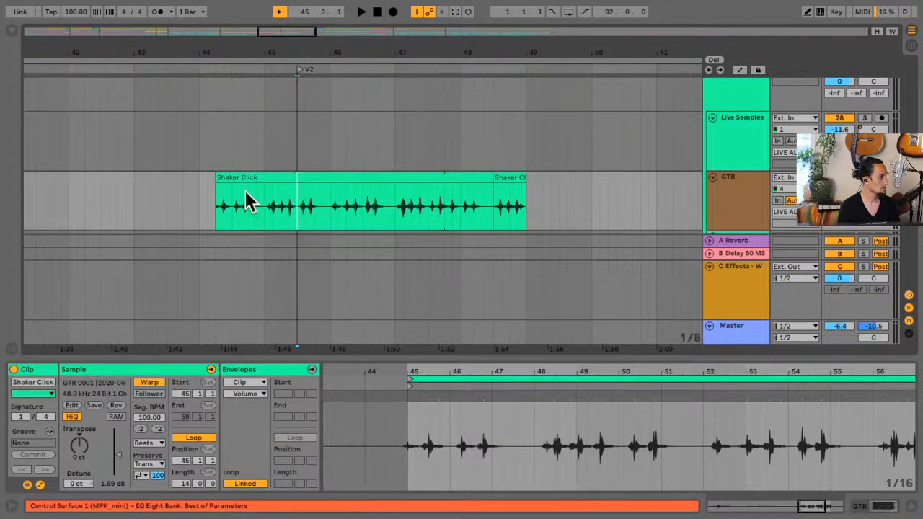
click(219, 211)
key(space)
scroll(216, 209, down, 2)
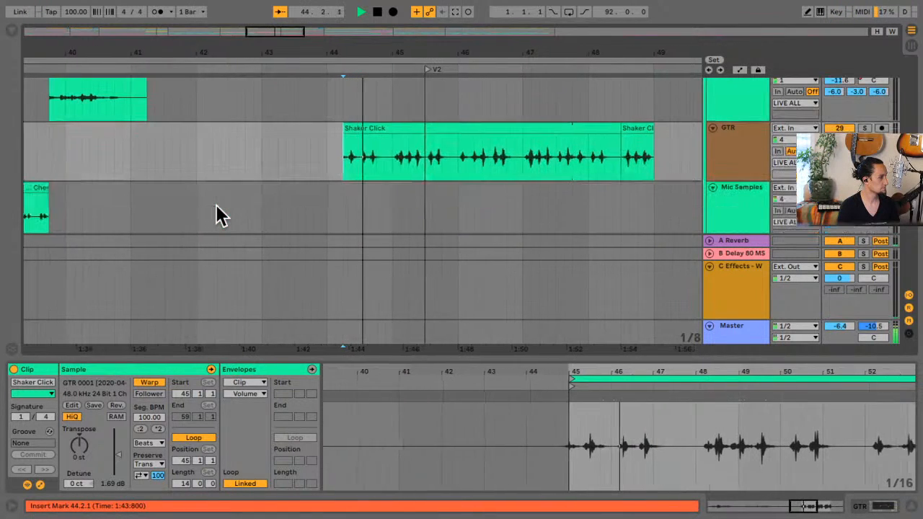
Copy the Shaker Click clip spanning 44.2.1 to 48.3.1 and add a locator at 41.3.1, where the drum clips end
click(446, 127)
key(space)
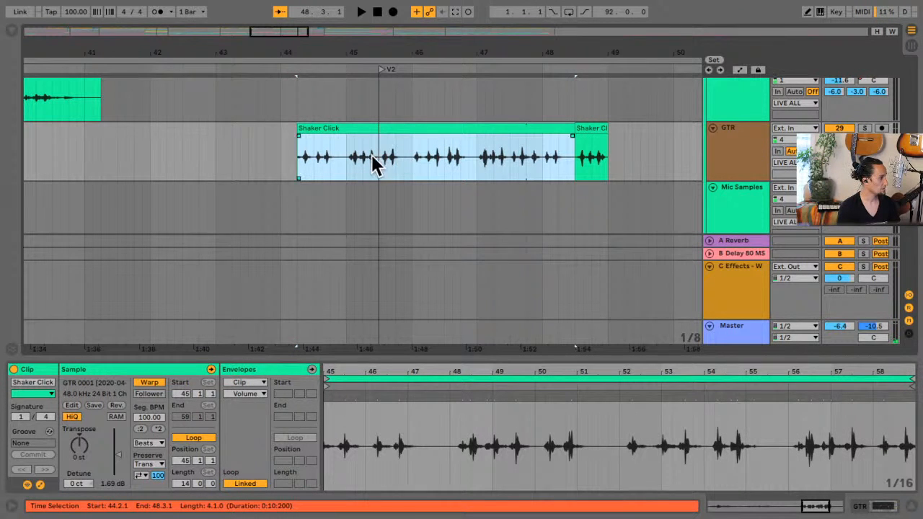
scroll(272, 140, left, 5)
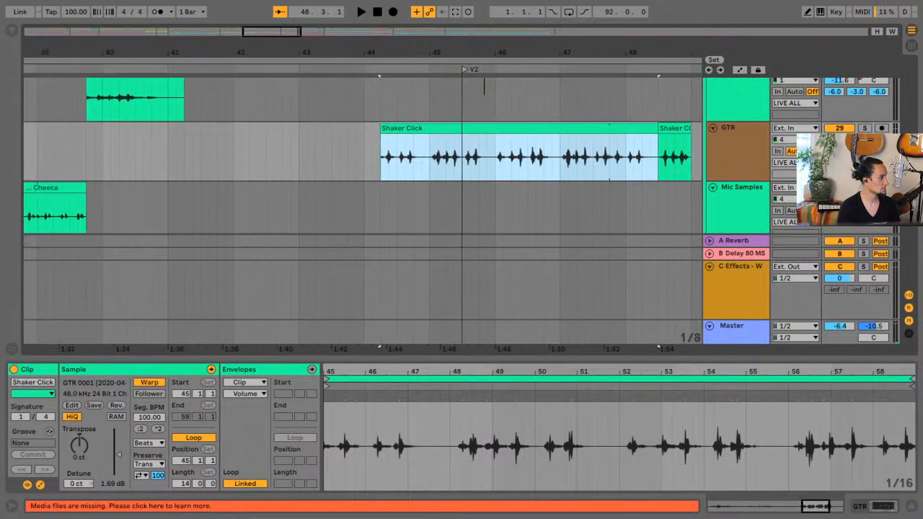
scroll(257, 145, up, 5)
scroll(274, 165, up, 3)
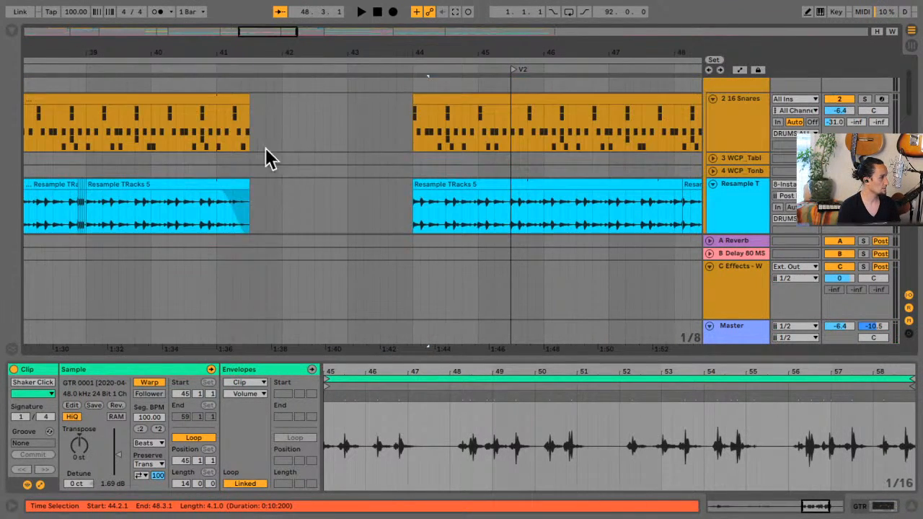
click(246, 131)
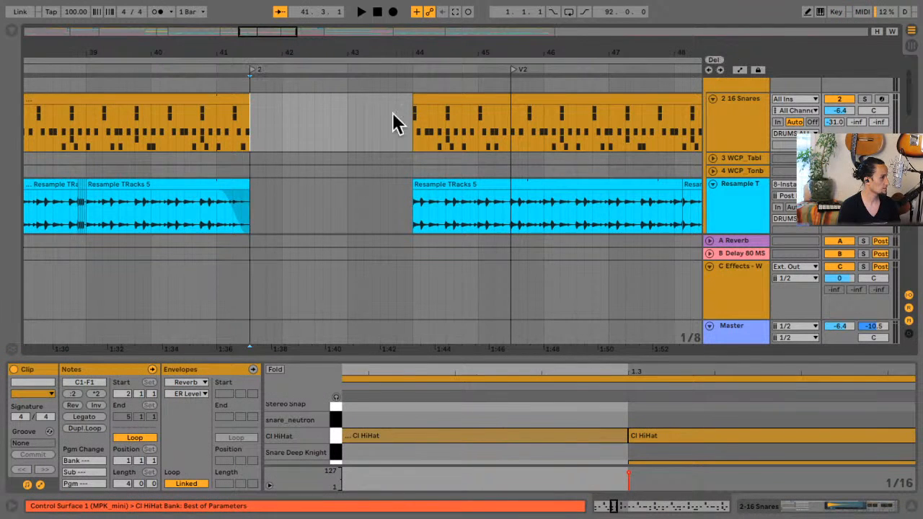
Paste the copied Shaker Click clip at 41.1.1 on the GTR track and set the following clip's start to 44.2.1
scroll(166, 144, down, 8)
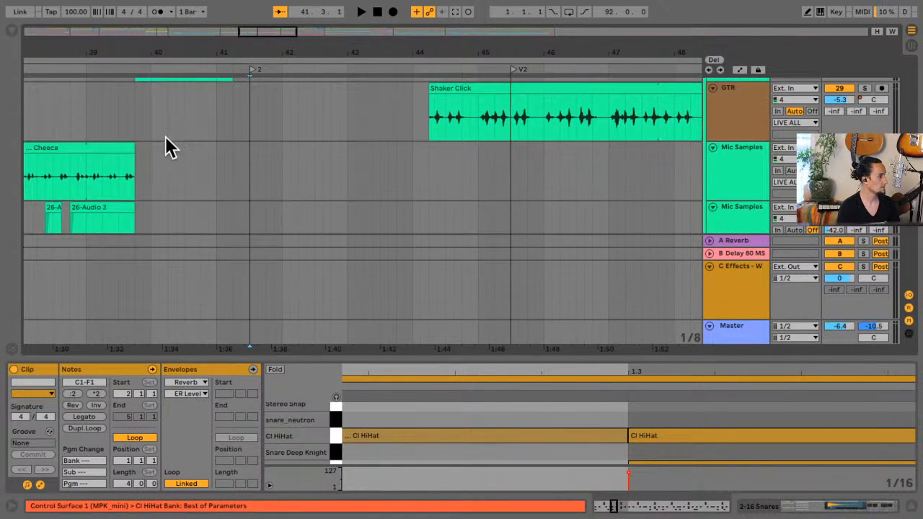
scroll(165, 137, up, 1)
click(214, 134)
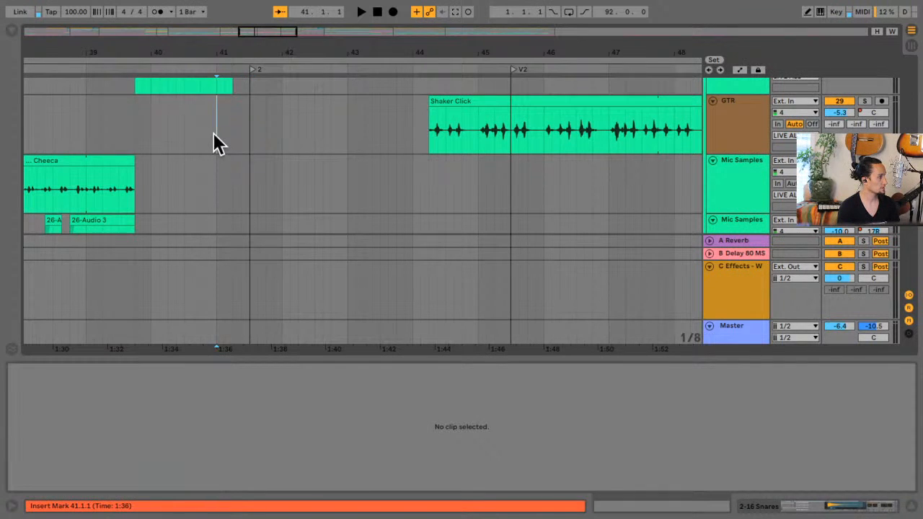
key(ctrl+v)
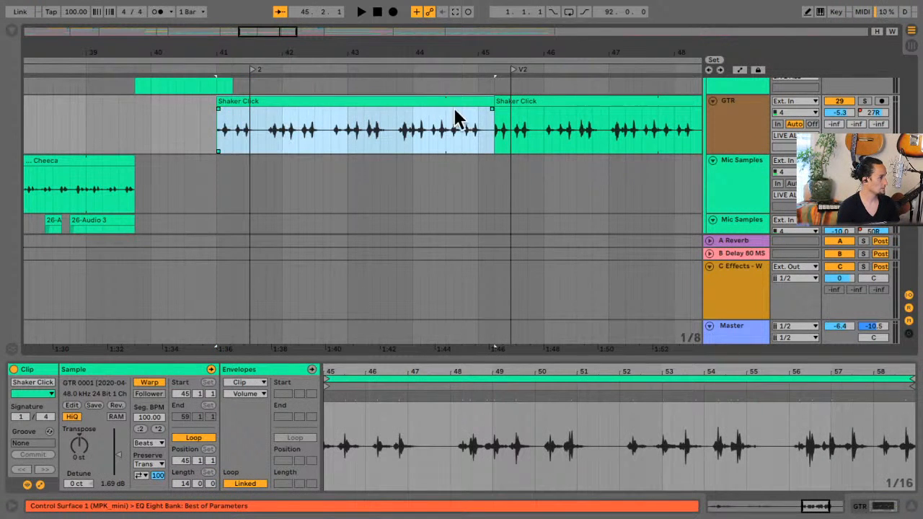
drag(496, 105, 383, 105)
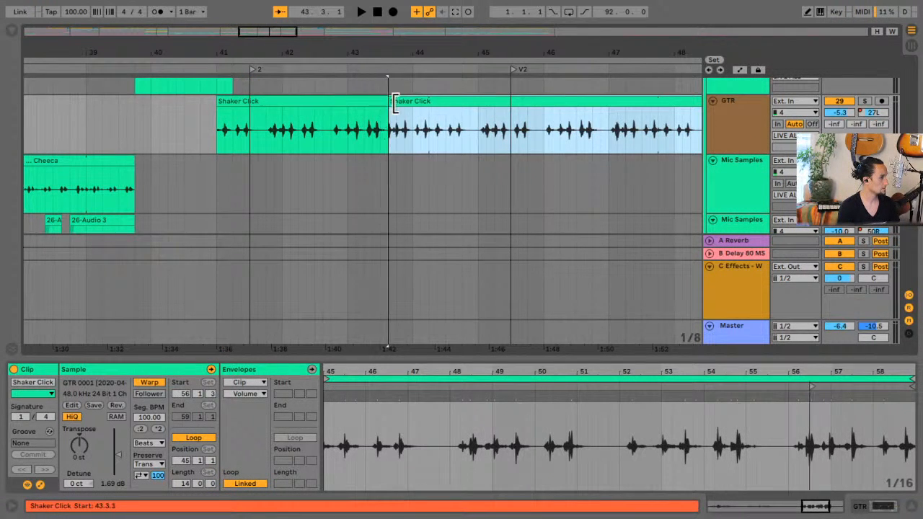
Play the arrangement from 39.4.1 past the V2 locator to bar 49 to review the added Shaker Click clip
click(136, 138)
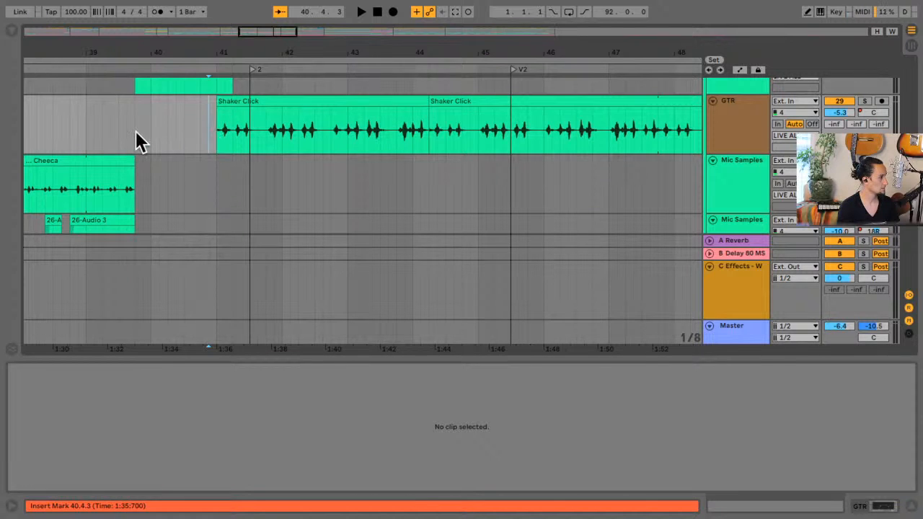
key(space)
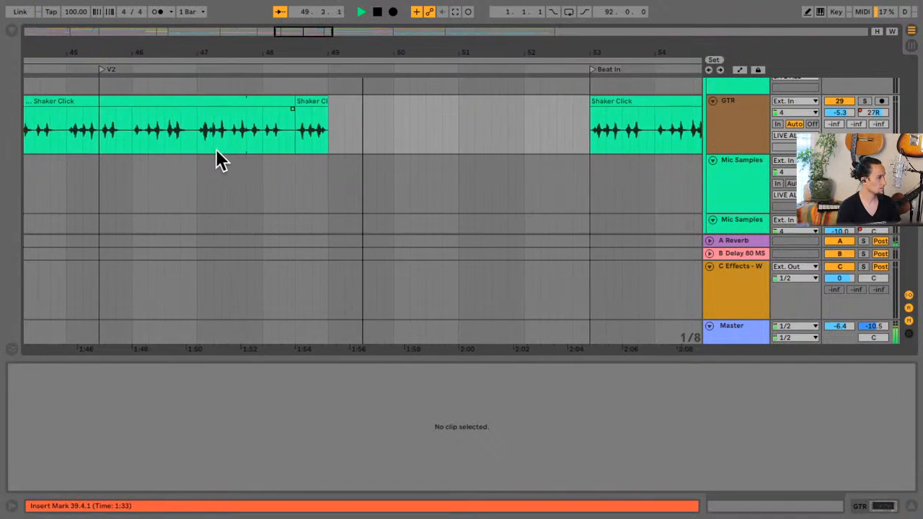
key(space)
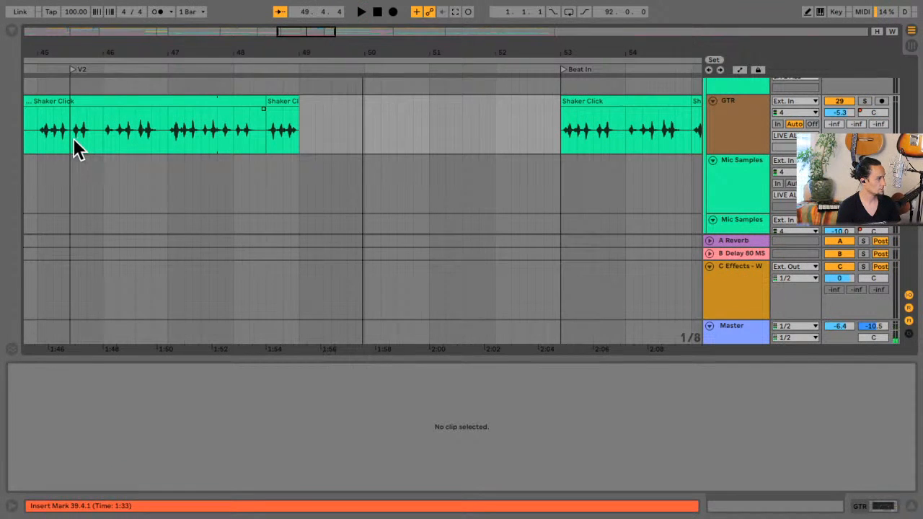
Paste the Shaker Click clip at 48.3.1 on the GTR track and play the arrangement from 47.4.3
click(263, 138)
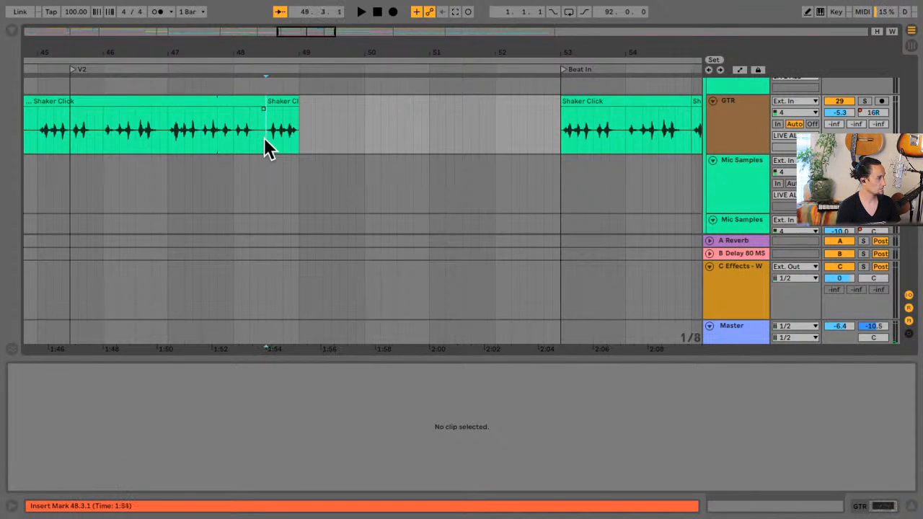
key(ctrl+v)
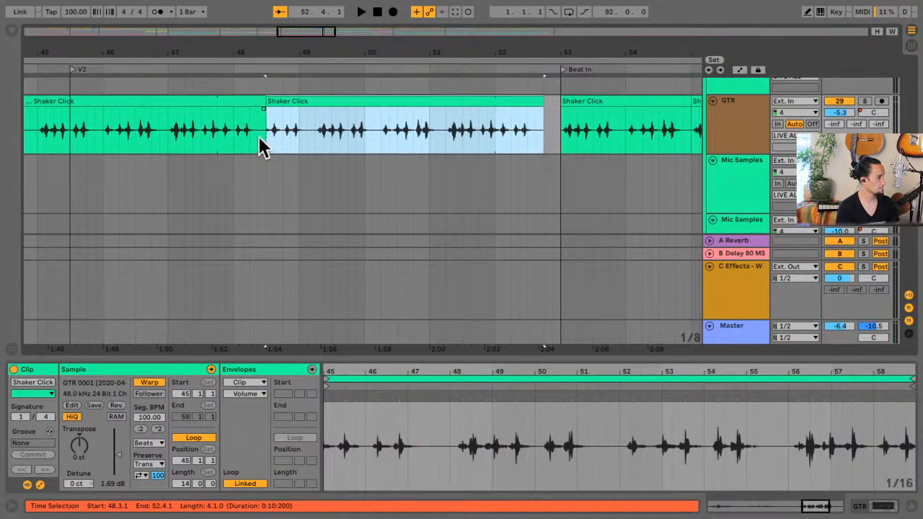
click(225, 141)
key(space)
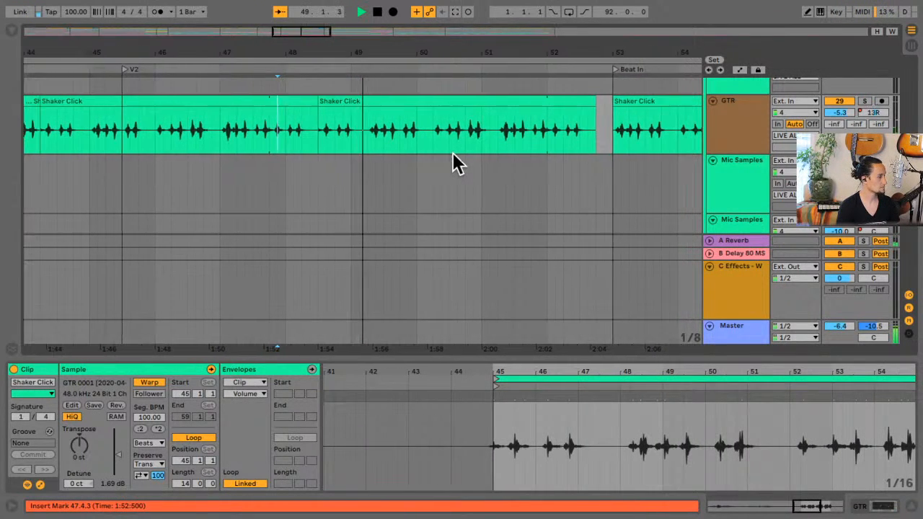
Examine the drum, Tambourine, bass and LIVE ALL tracks while the arrangement plays through Beat In into Breakdown2
scroll(458, 163, up, 5)
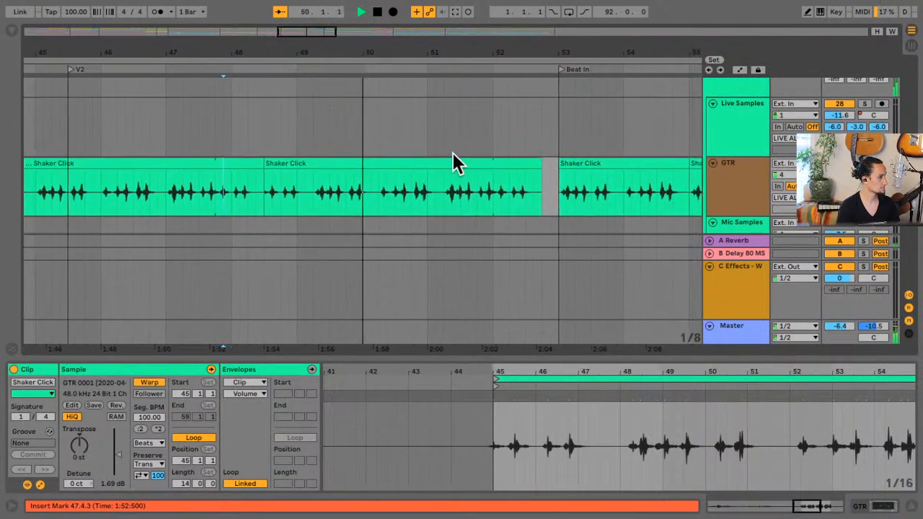
scroll(454, 155, up, 10)
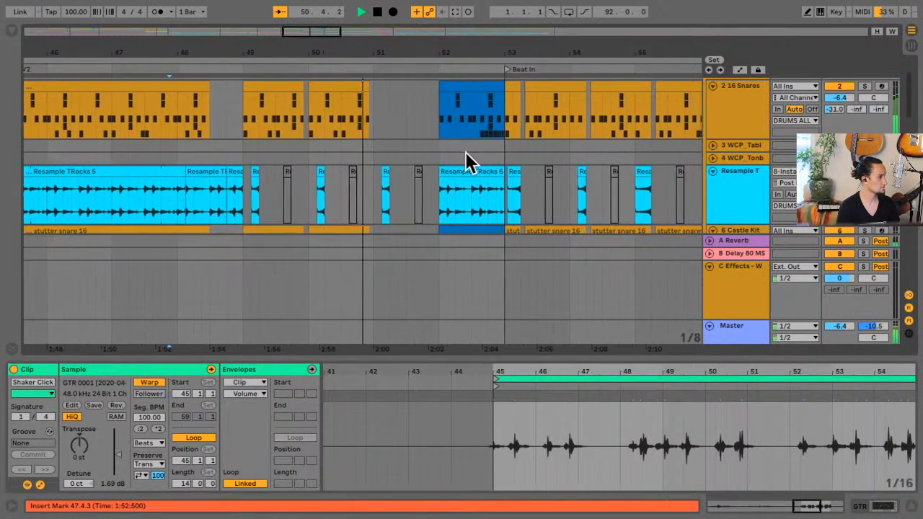
scroll(557, 159, down, 5)
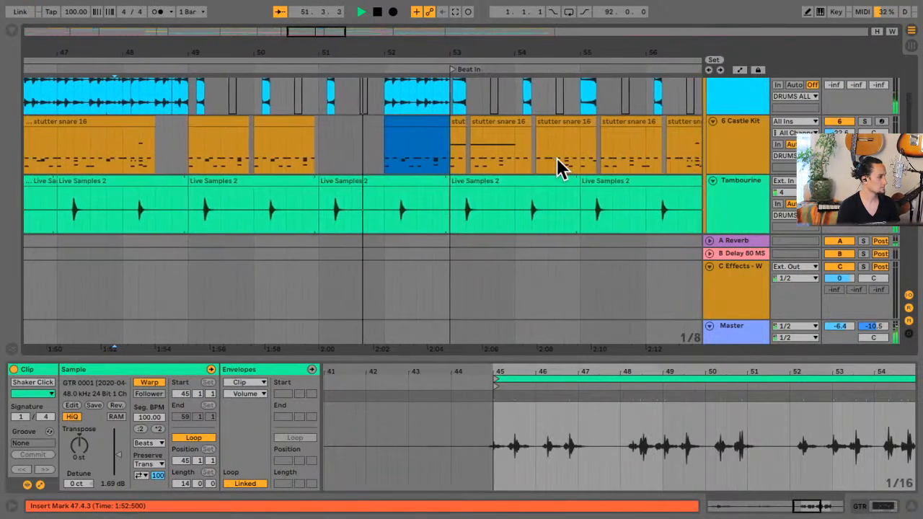
scroll(556, 159, down, 3)
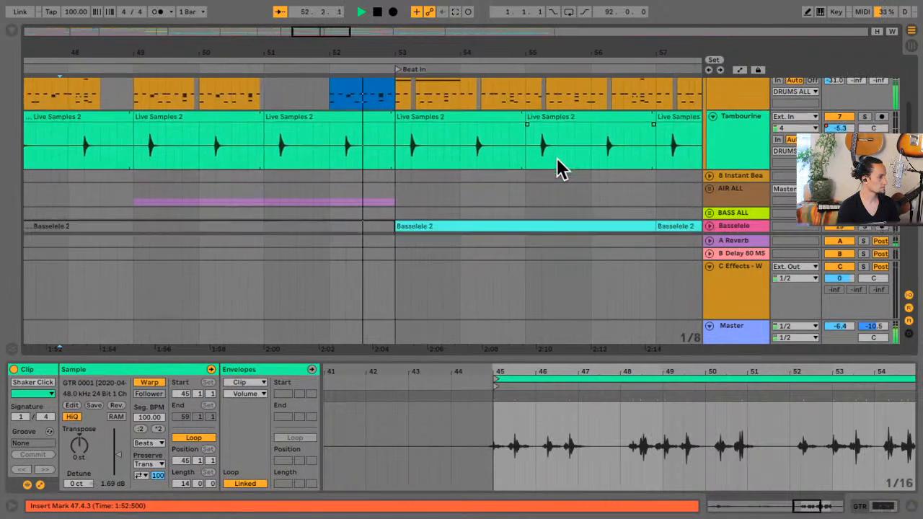
scroll(556, 160, down, 3)
scroll(462, 170, down, 3)
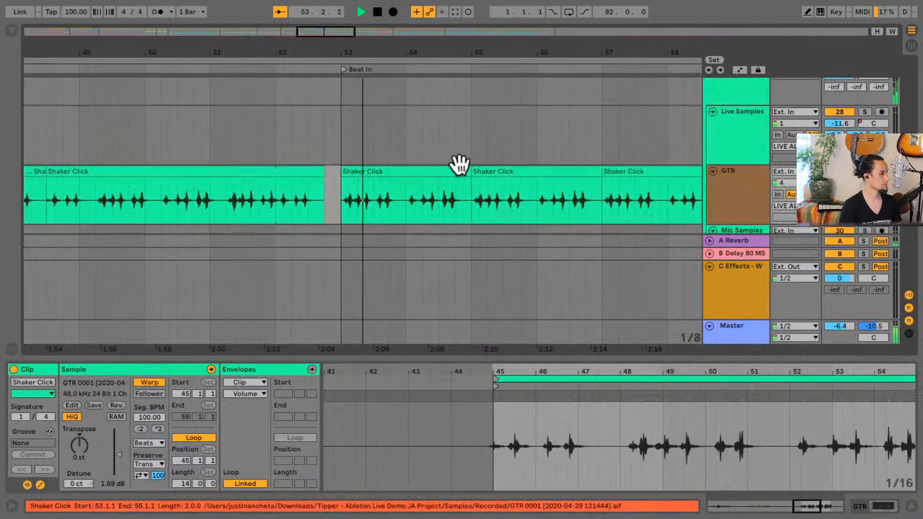
scroll(461, 166, down, 3)
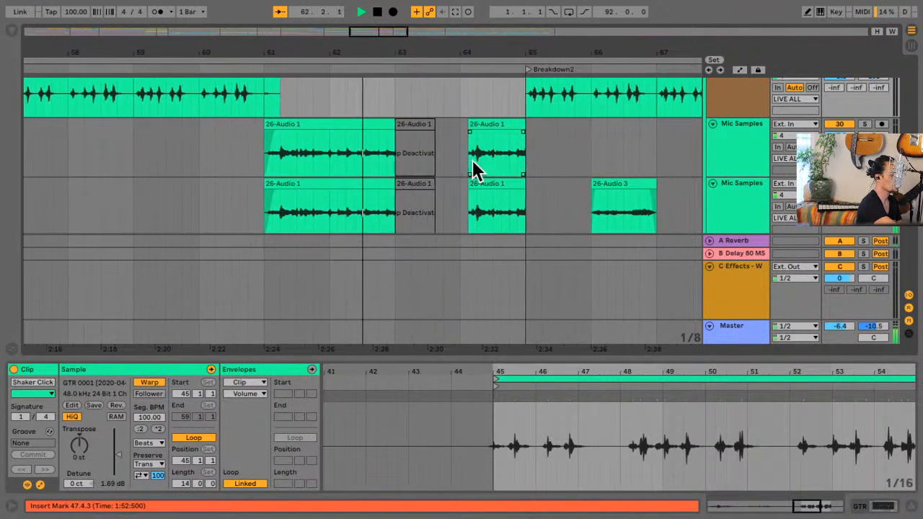
scroll(462, 144, down, 5)
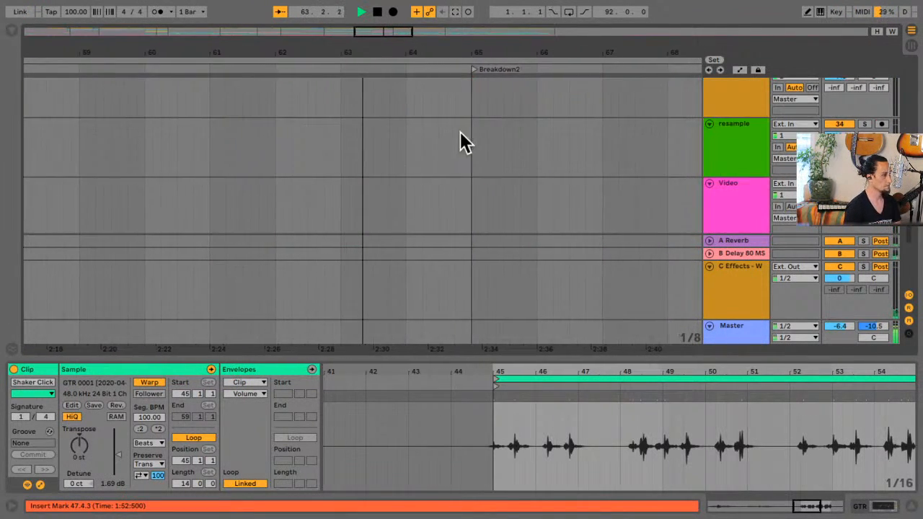
scroll(461, 141, up, 3)
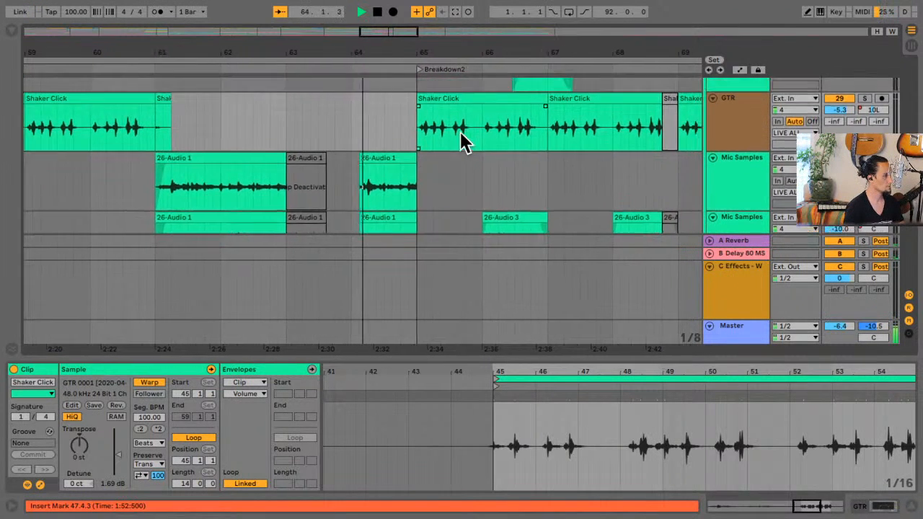
scroll(462, 142, down, 10)
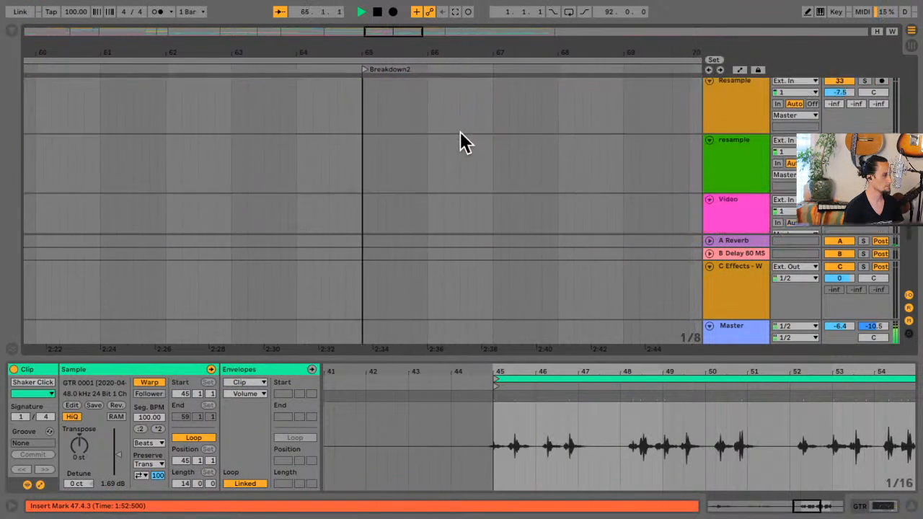
scroll(461, 140, up, 6)
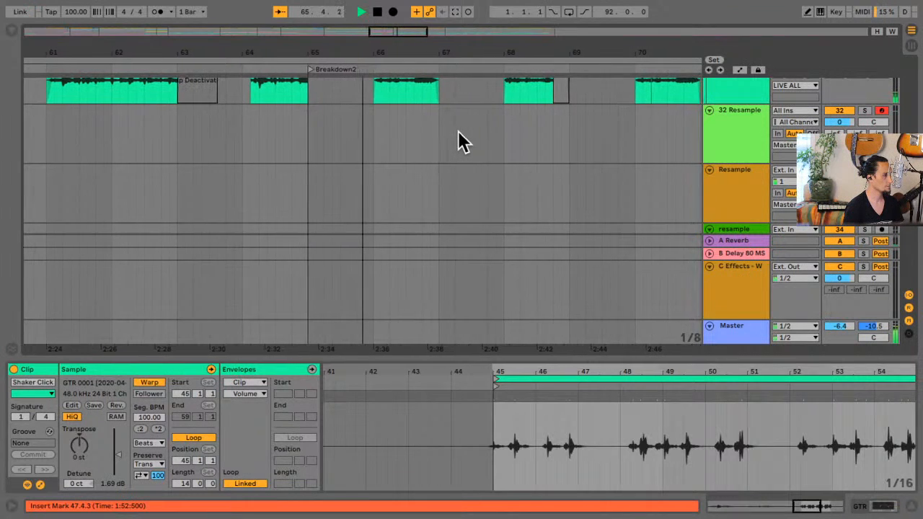
Continue playback from Breakdown2 to the End locator while examining the GTR, Mic Samples and 32 Resample tracks
click(396, 128)
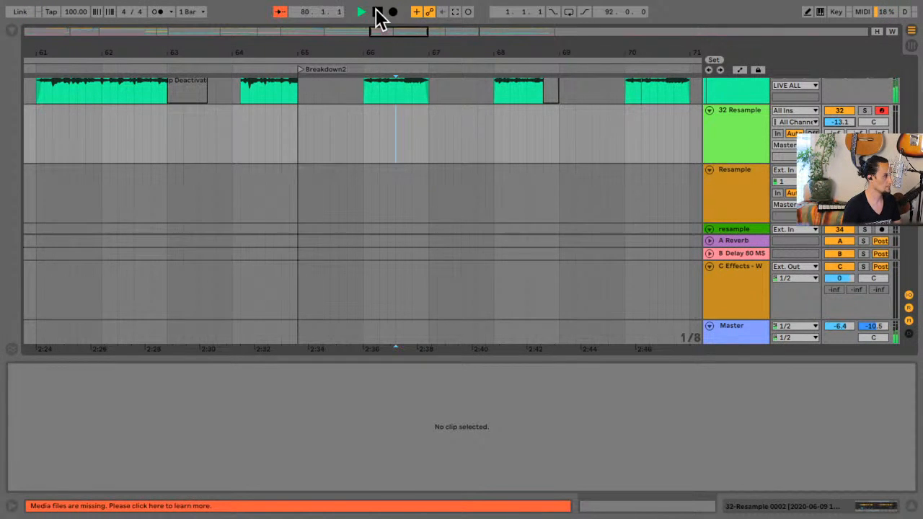
key(ctrl+z)
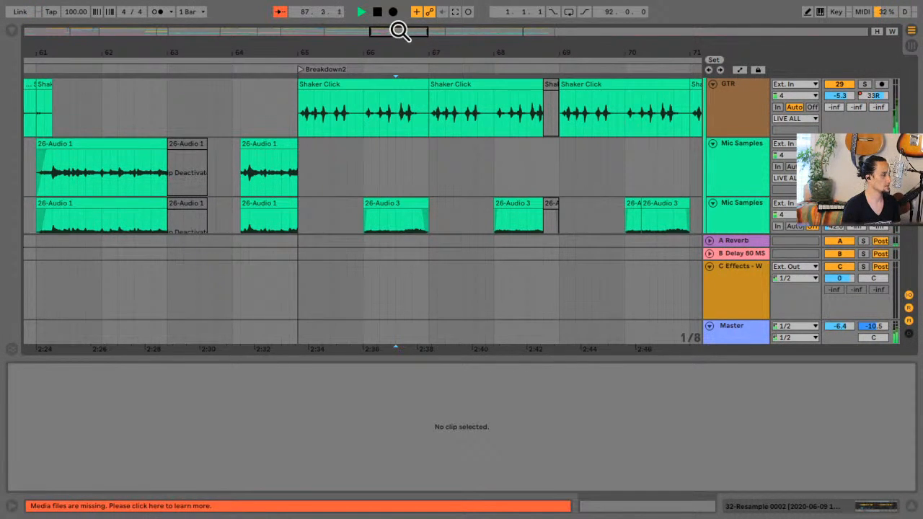
drag(399, 29, 537, 32)
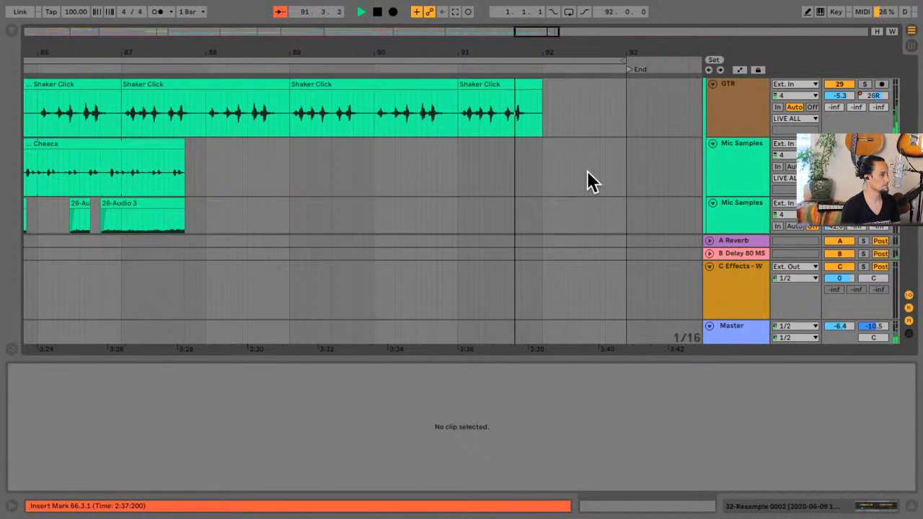
scroll(588, 181, down, 5)
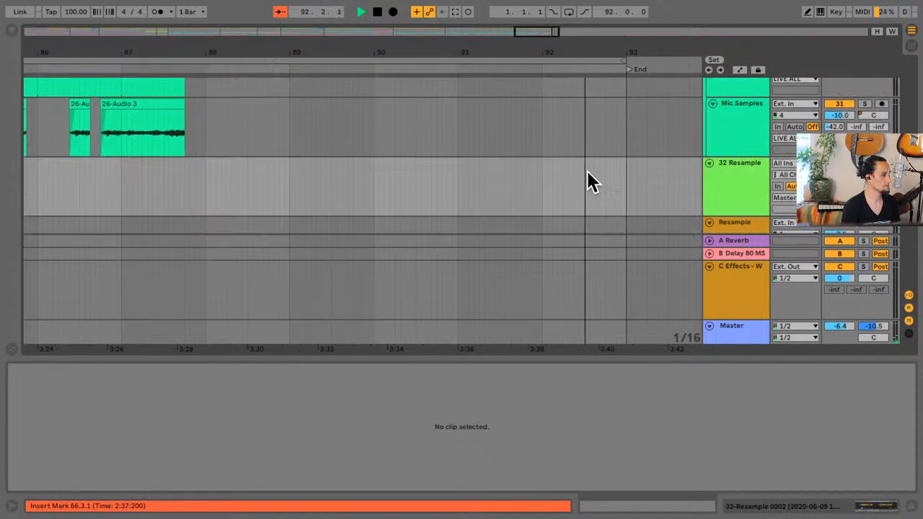
Record a MIDI part into the arrangement on the 32 Resample track from 57.1.1 to about 90.4.3
scroll(588, 182, up, 3)
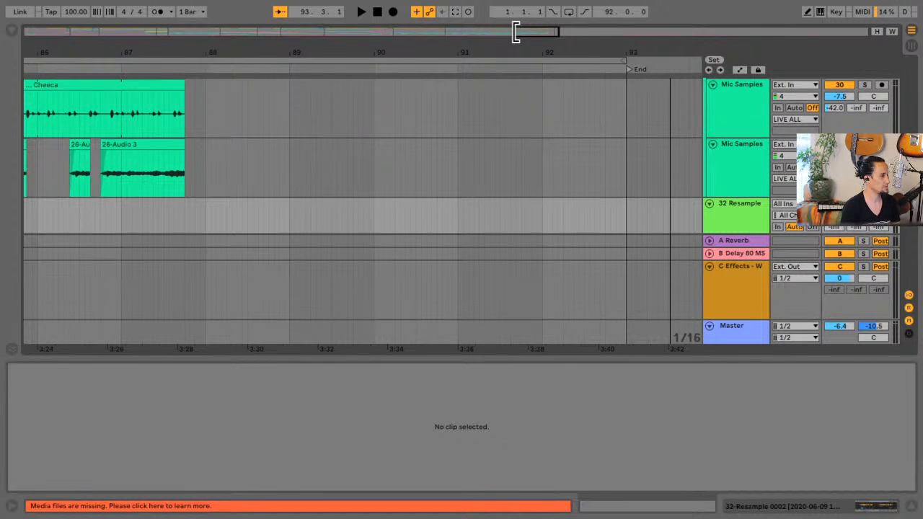
drag(515, 31, 293, 41)
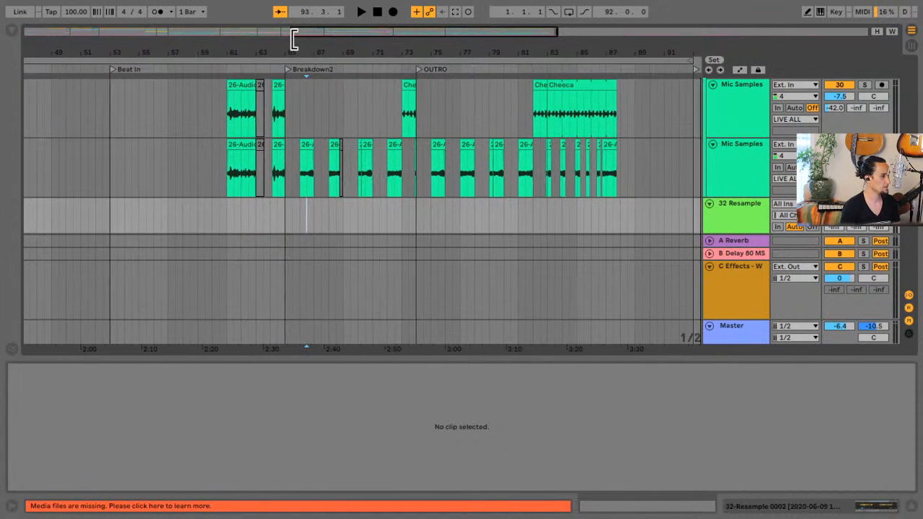
click(286, 117)
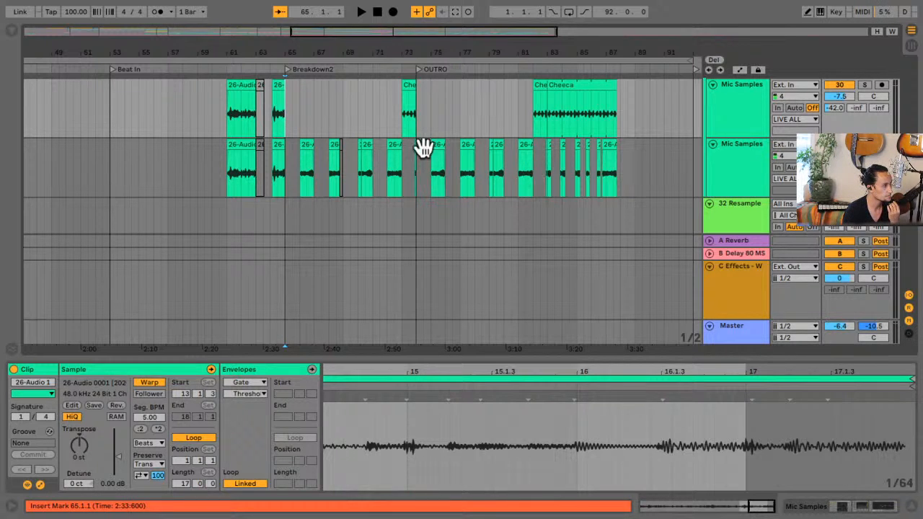
click(191, 175)
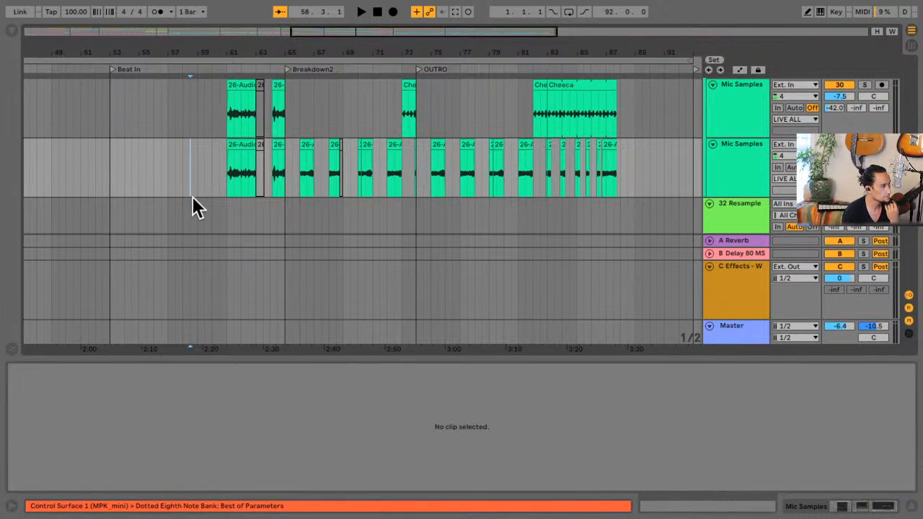
click(198, 214)
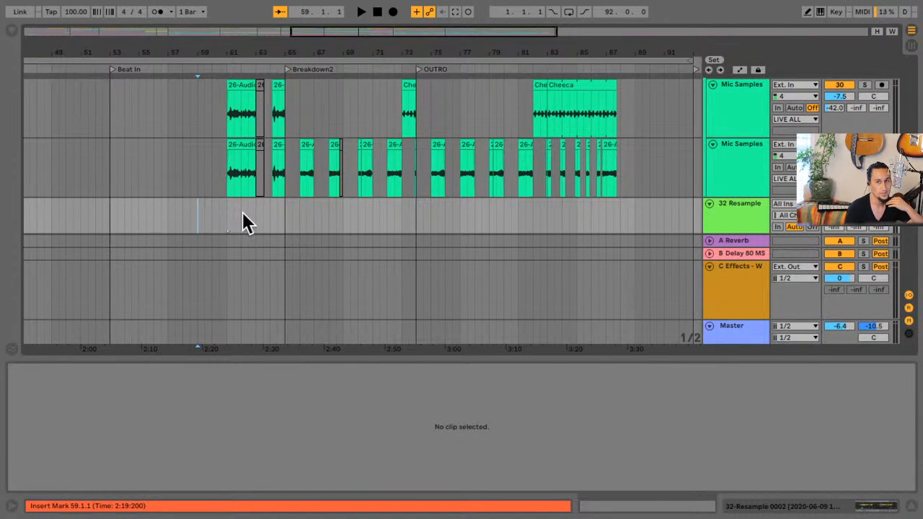
click(166, 215)
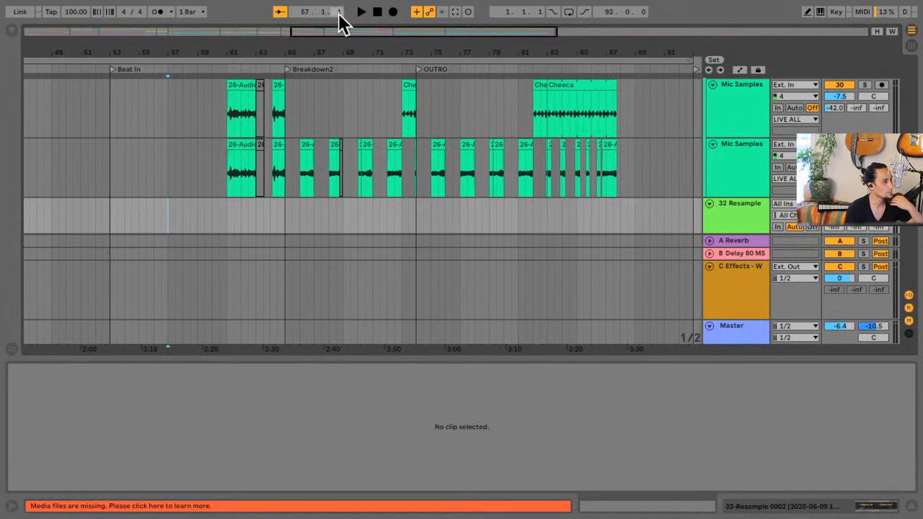
click(393, 12)
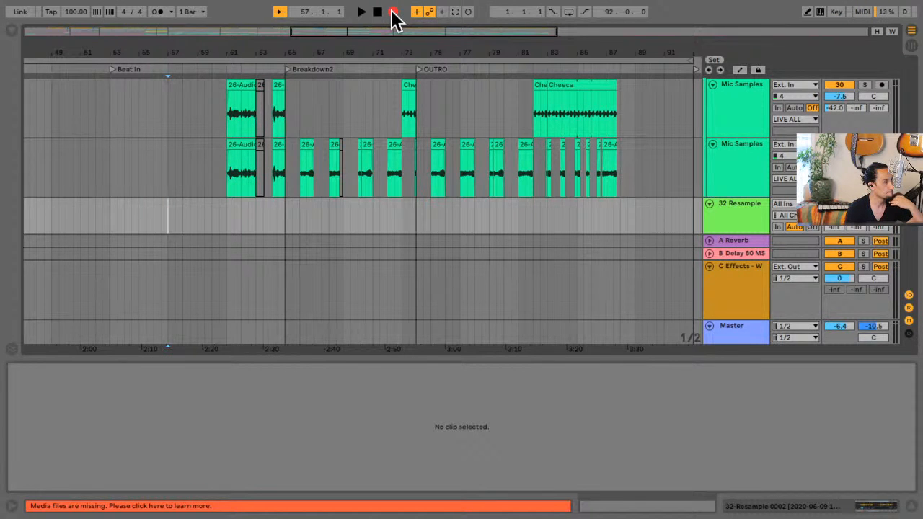
click(361, 11)
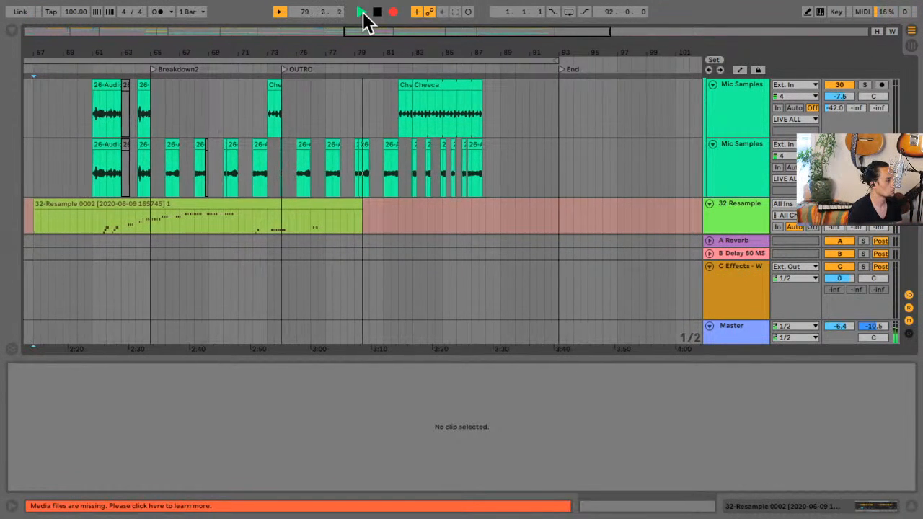
scroll(309, 154, down, 2)
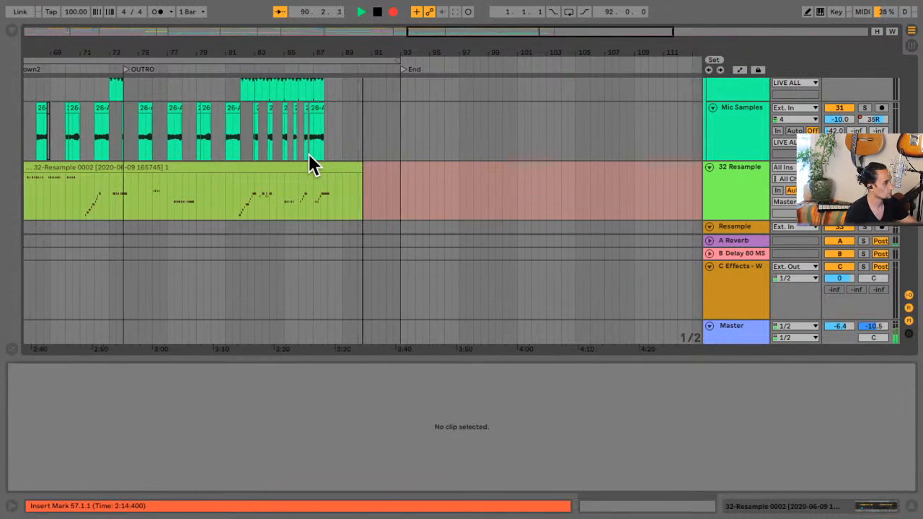
key(space)
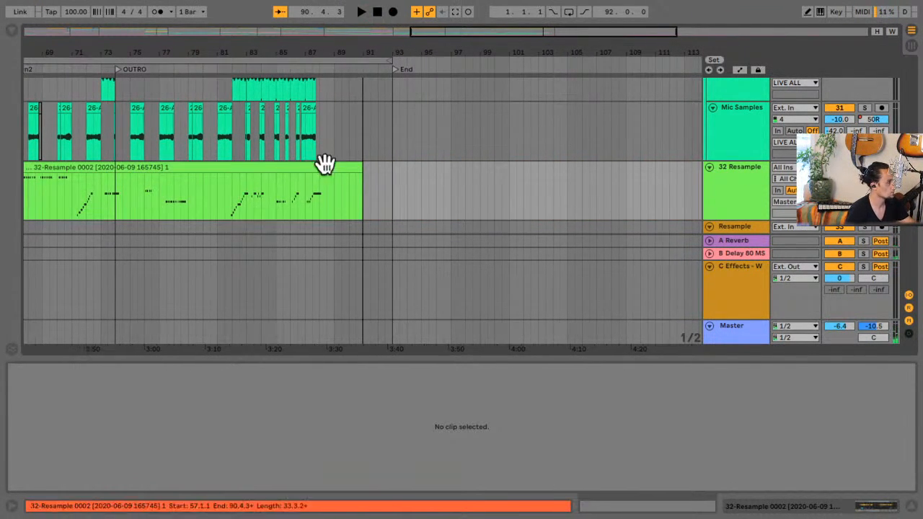
Play the end of the recorded 32 Resample clip from 87.1.1, then place the insert marker at 81.3.1
click(224, 196)
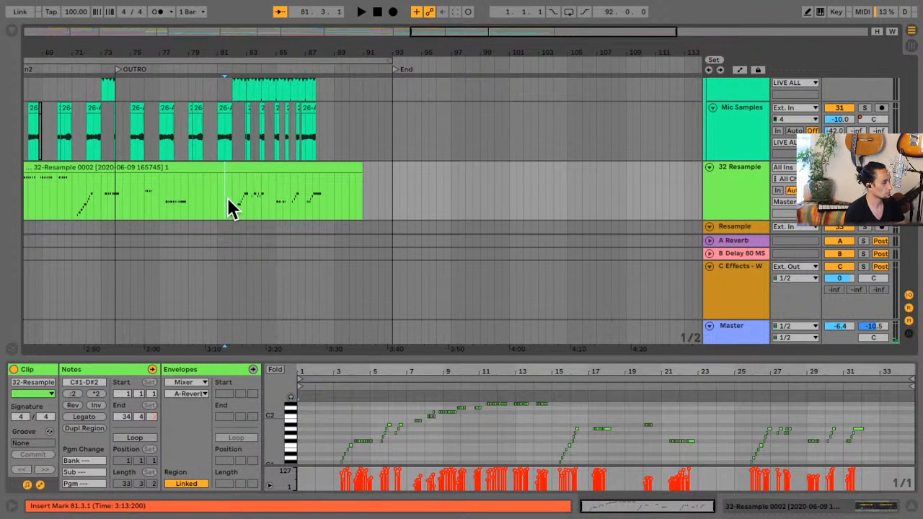
click(305, 198)
key(space)
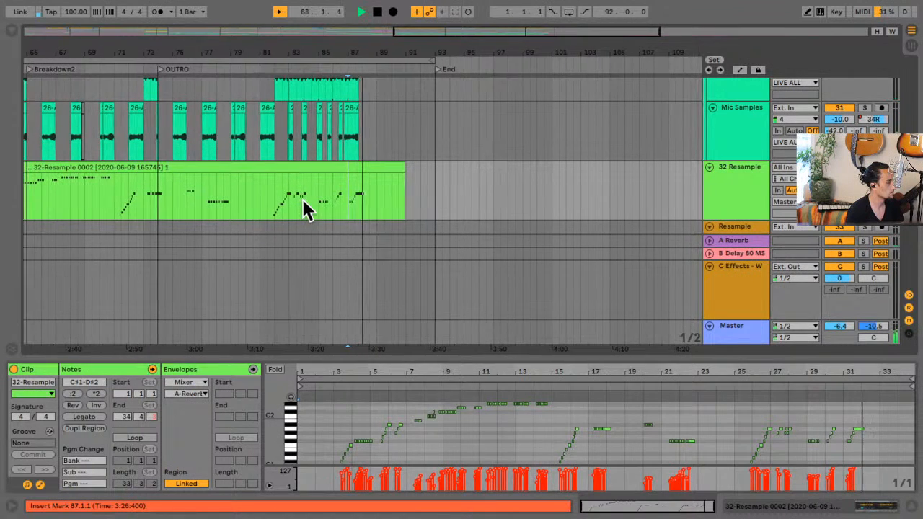
key(space)
click(266, 199)
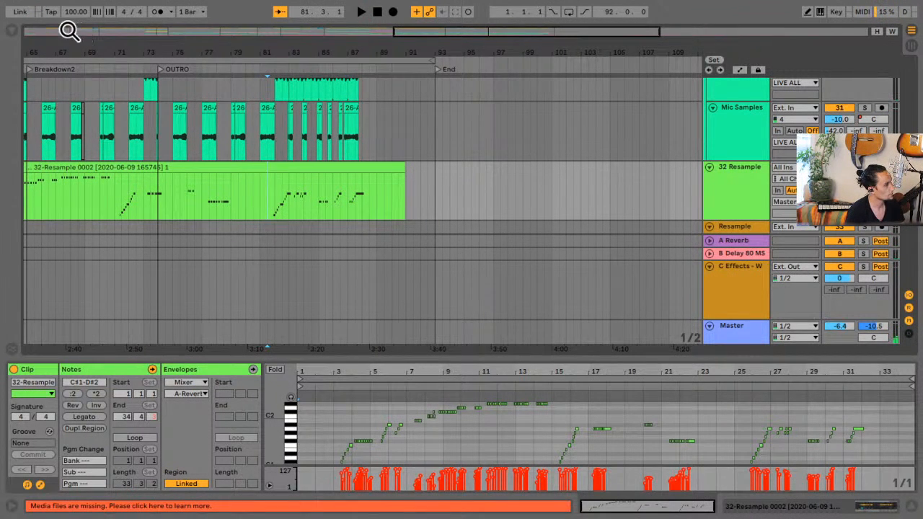
Copy the Mid Filter Delay from the Tambourine track and paste it after the sampler on the 32 Resample track
scroll(420, 148, up, 6)
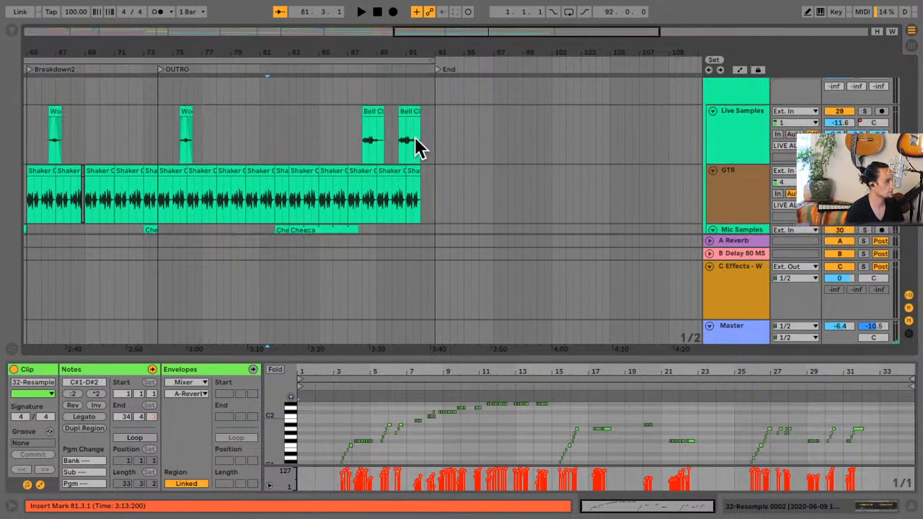
scroll(419, 148, up, 2)
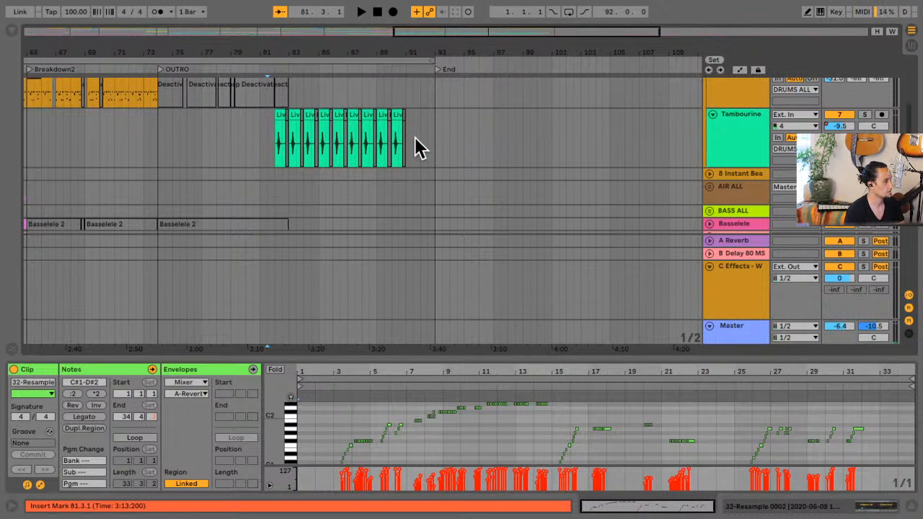
click(356, 148)
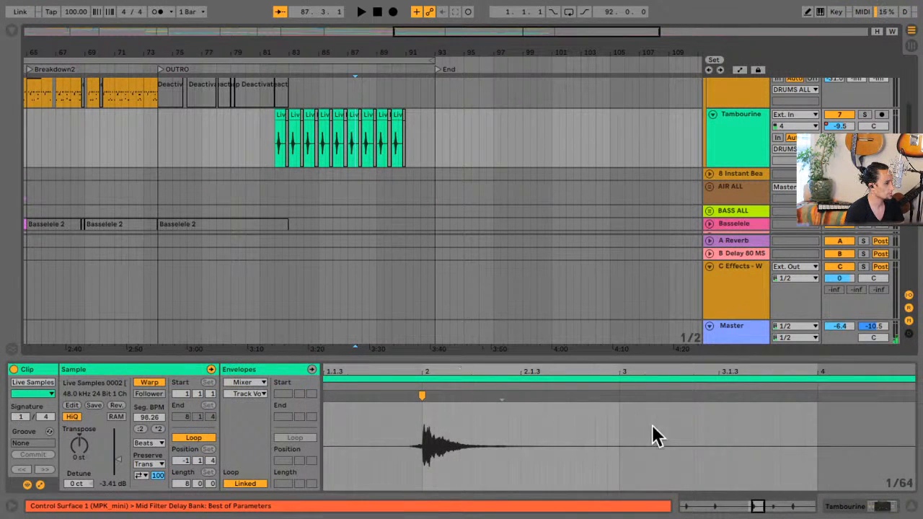
click(881, 507)
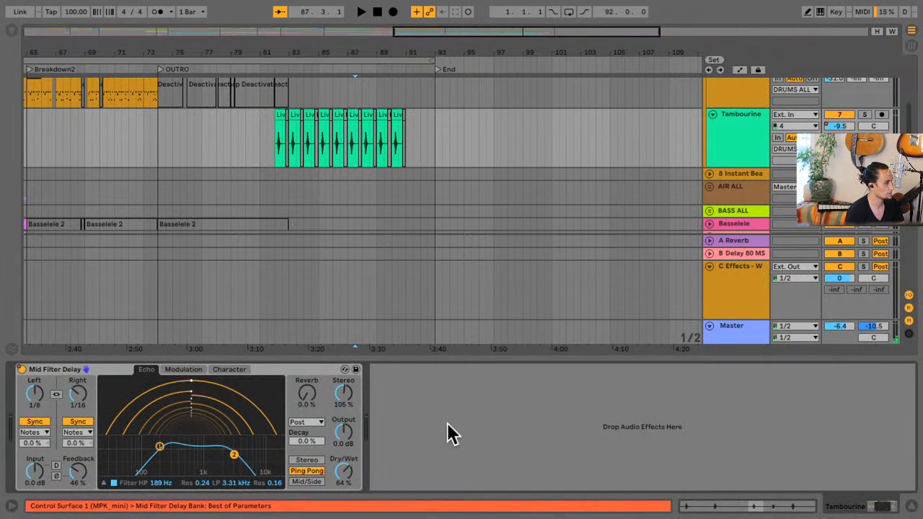
click(106, 368)
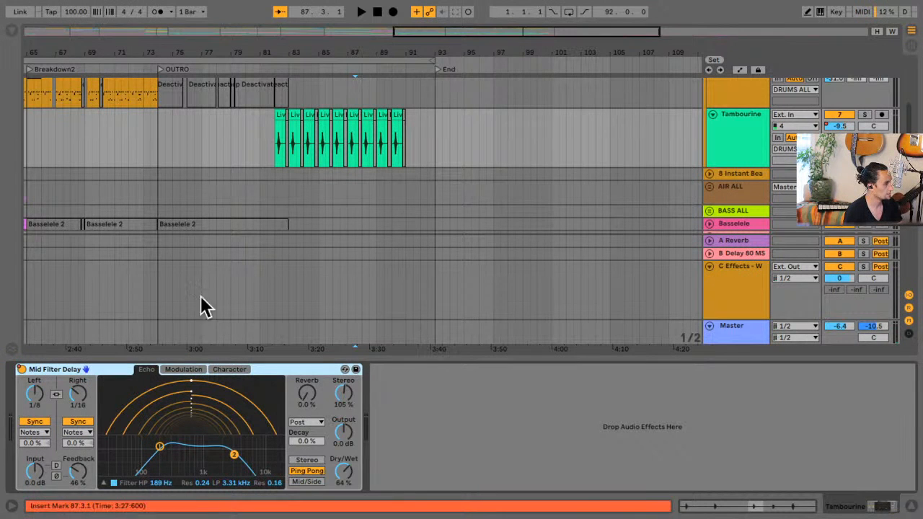
scroll(317, 173, down, 10)
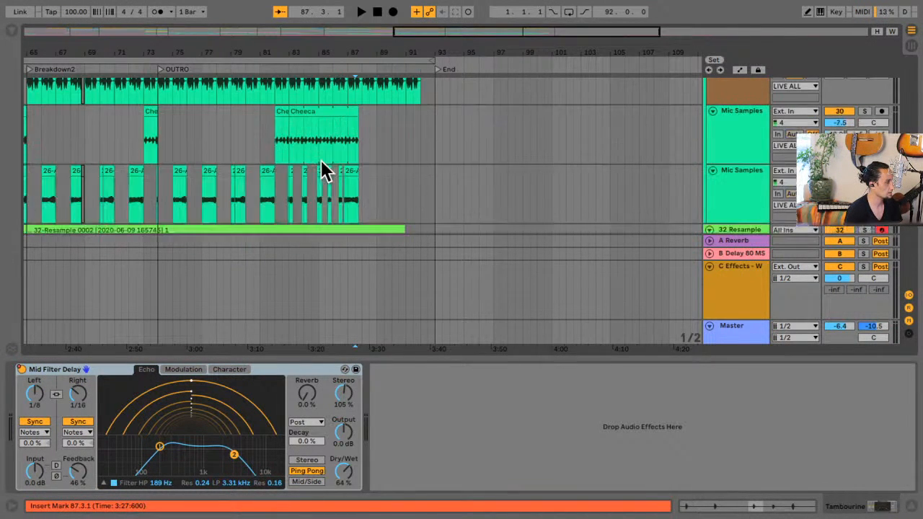
scroll(338, 177, down, 3)
click(310, 97)
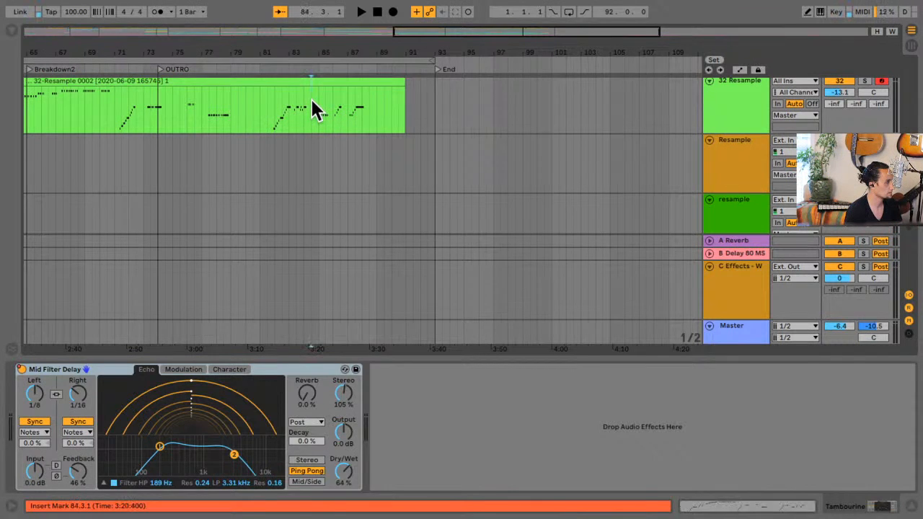
click(566, 435)
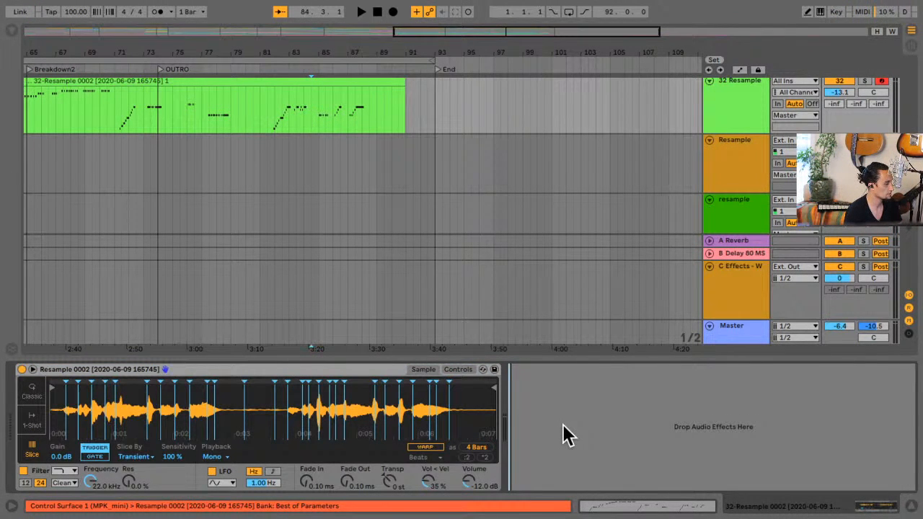
key(super+v)
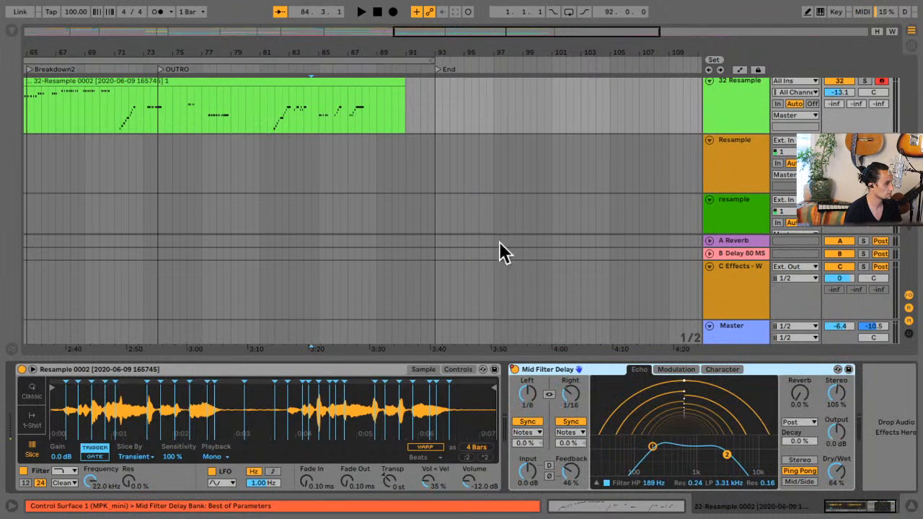
Play the 32 Resample clip from about bar 82 and set the track's volume to -8.0 dB
click(282, 114)
key(space)
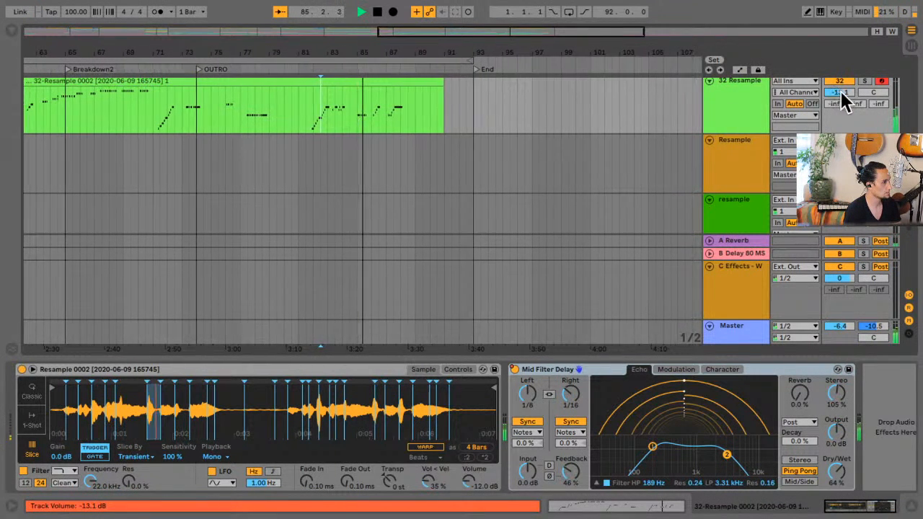
drag(841, 90, 840, 80)
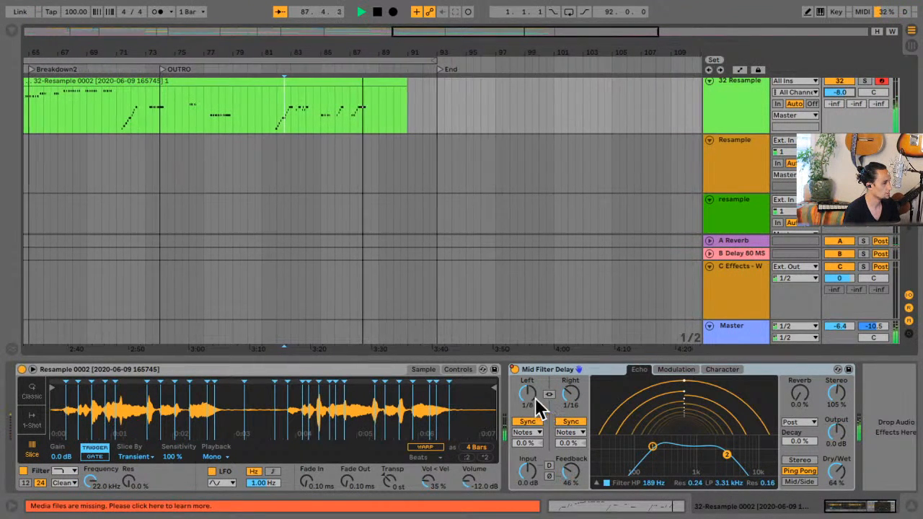
Set the Mid Filter Delay's left time to 1/4 and right time to 1/8, and listen to the outro from 81.1.1
drag(529, 394, 576, 393)
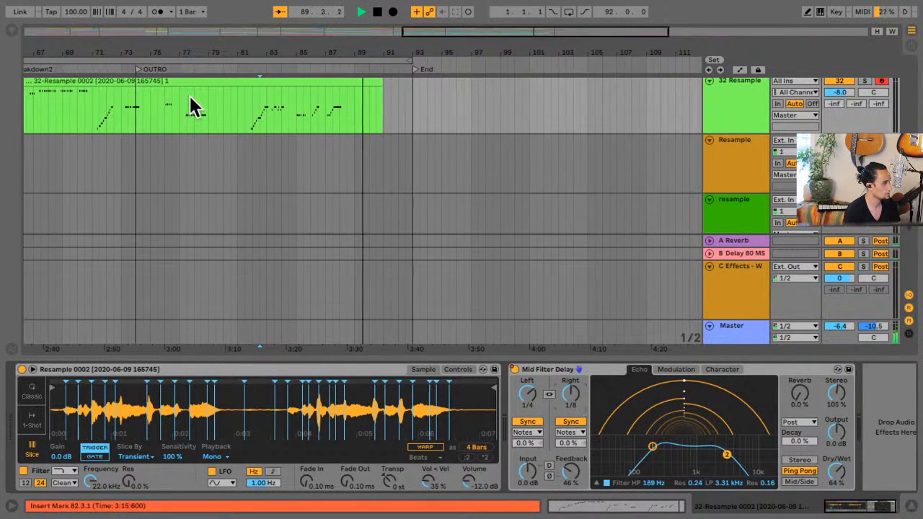
click(233, 115)
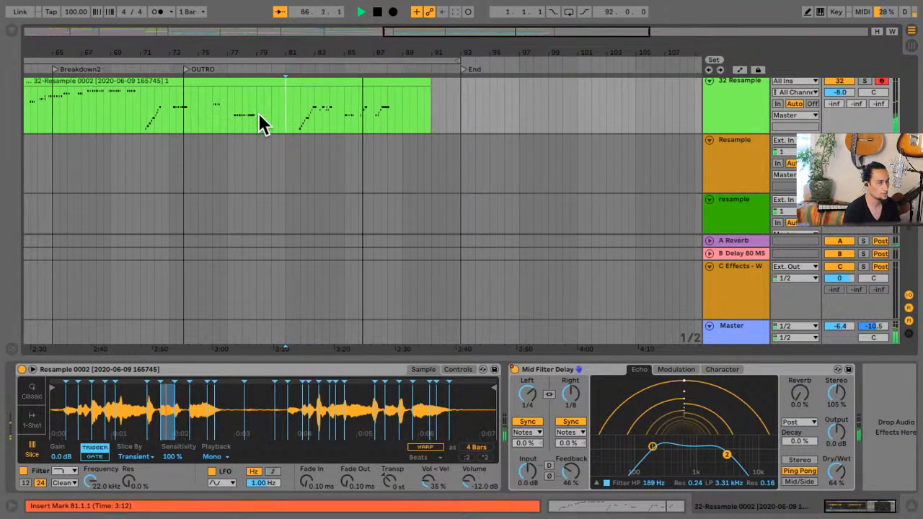
key(space)
Deactivate the section of the 32 Resample clip from 65.1.1 to 71.1.1
click(147, 122)
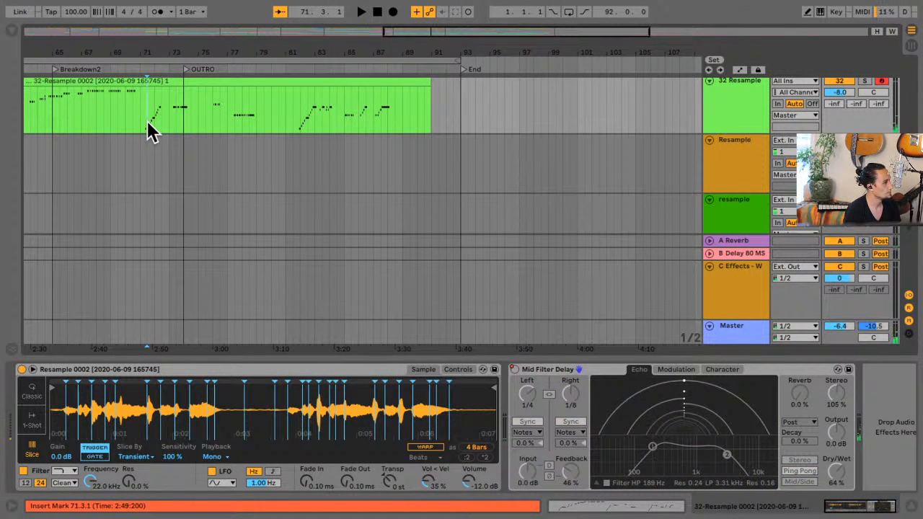
scroll(231, 124, up, 1)
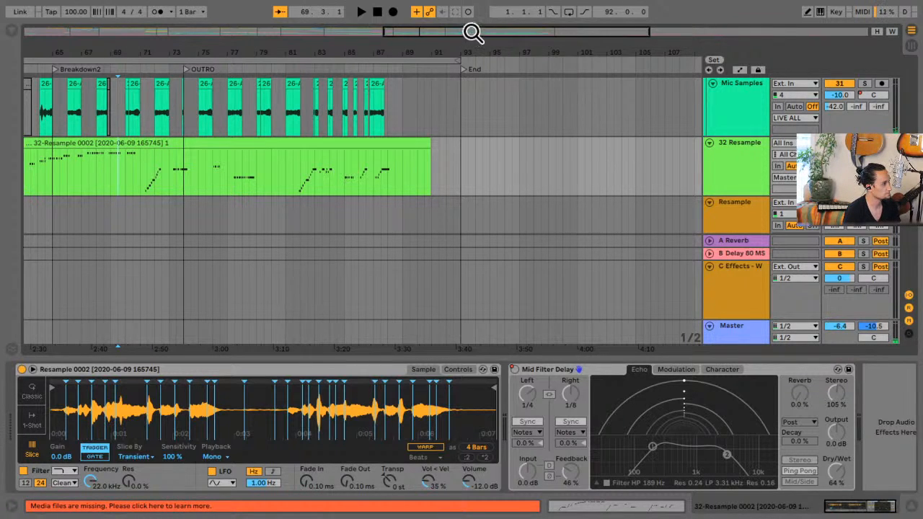
drag(473, 32, 409, 32)
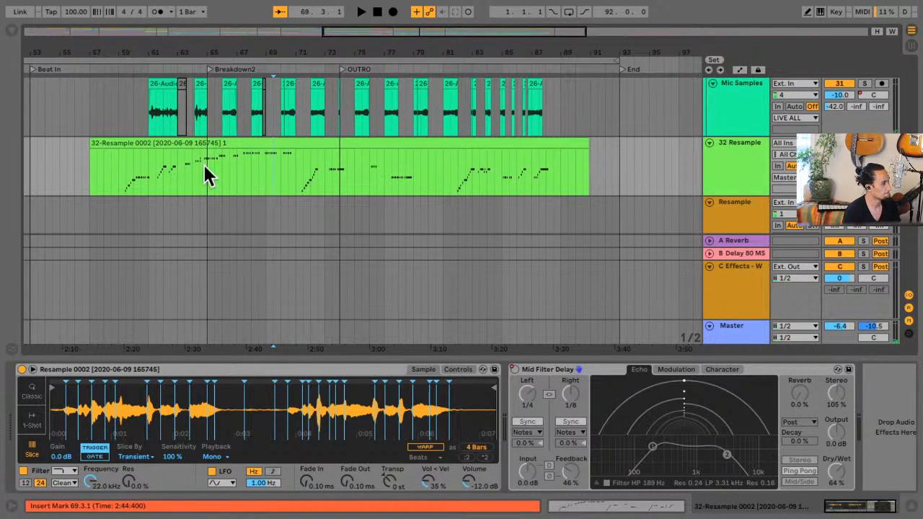
scroll(126, 173, down, 1)
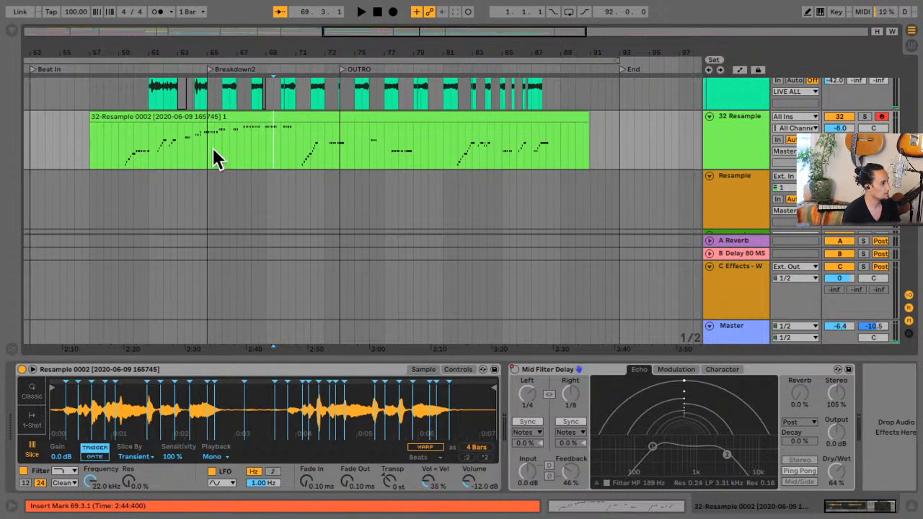
drag(204, 150, 289, 150)
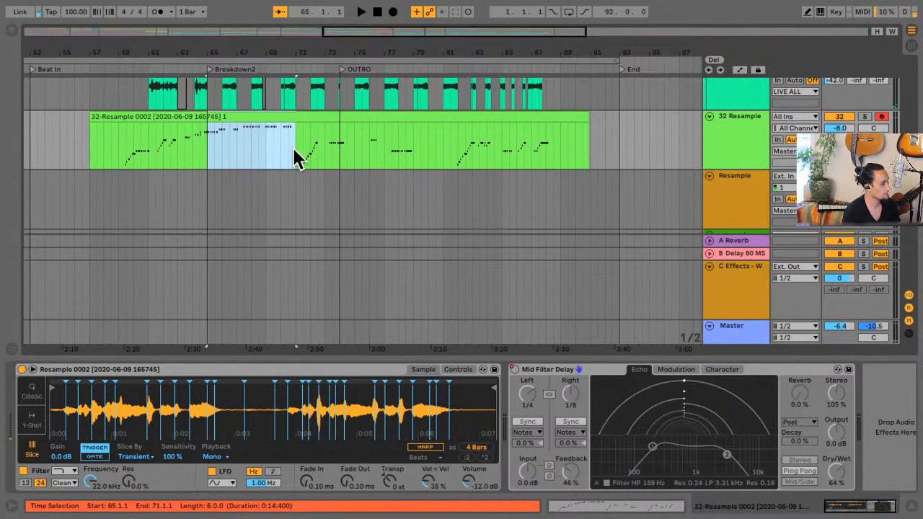
key(0)
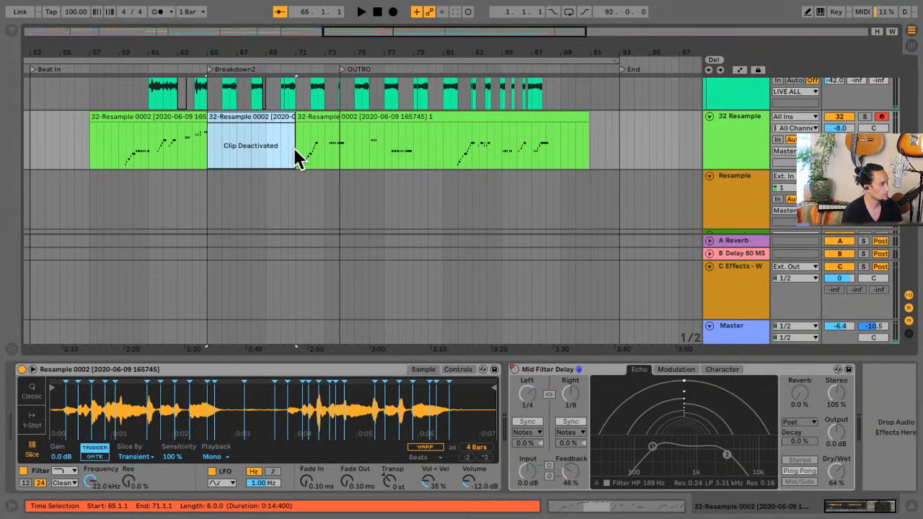
Play the 32 Resample clip from 59.3.1 and deactivate its section from 63.1.1 to 65.1.1
click(122, 156)
key(space)
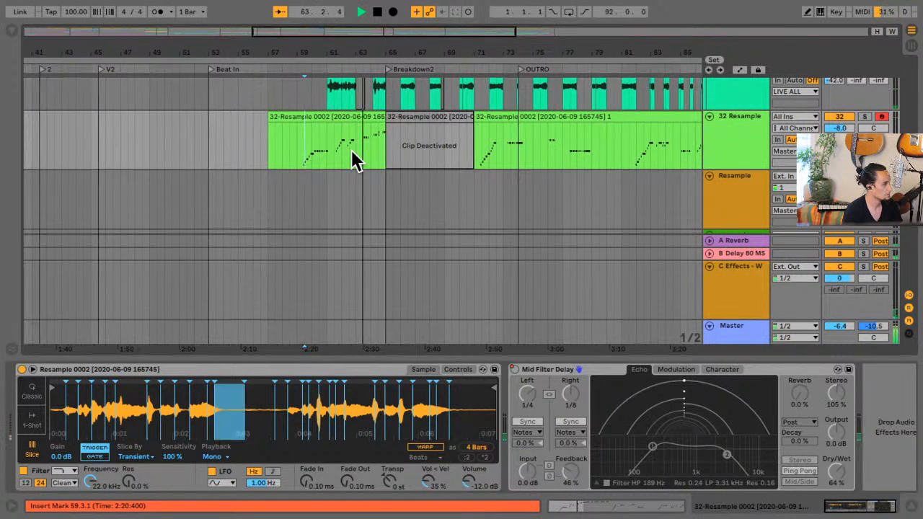
drag(349, 148, 378, 146)
key(0)
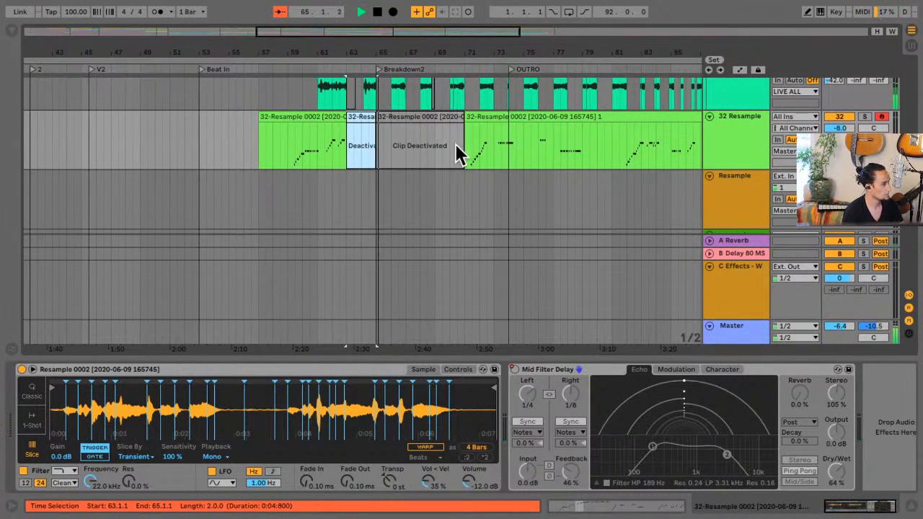
Deactivate the 32 Resample notes from 62.2.1 to about 63.3.1, using a 1/4 grid
click(335, 155)
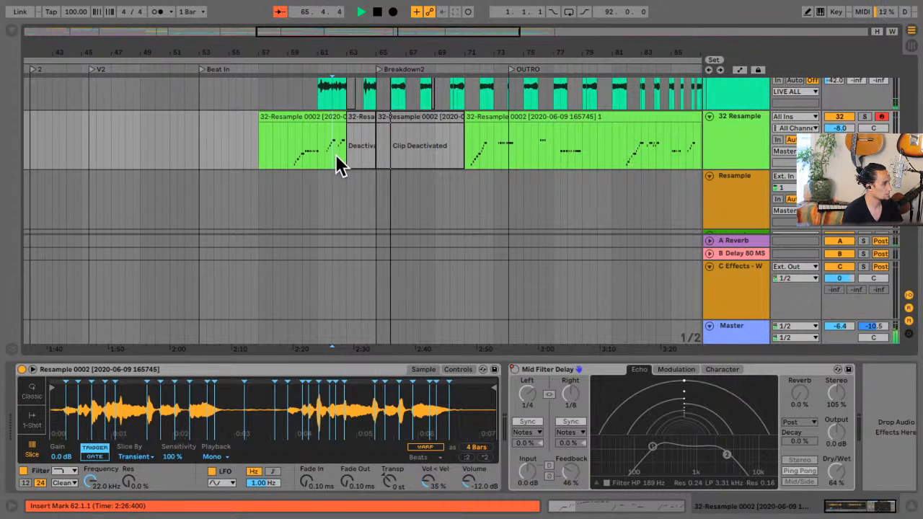
key(plus)
key(plus)
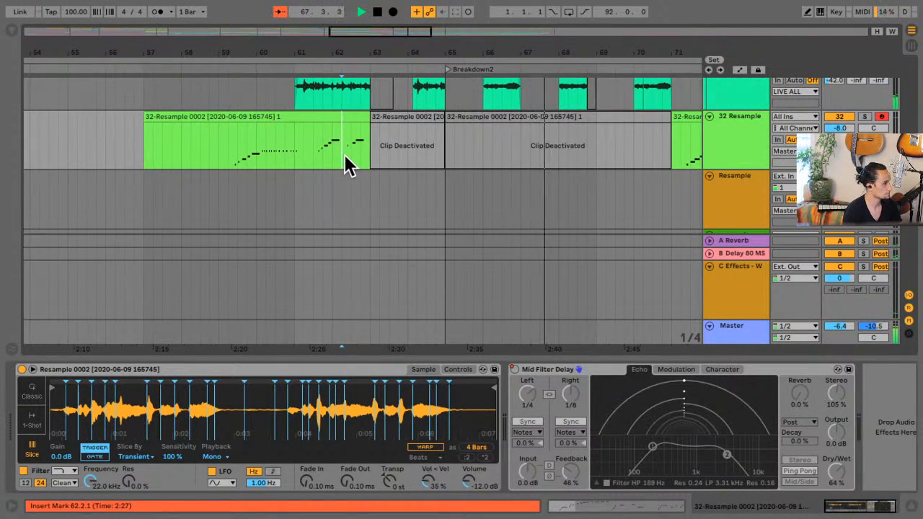
drag(345, 154, 387, 155)
key(0)
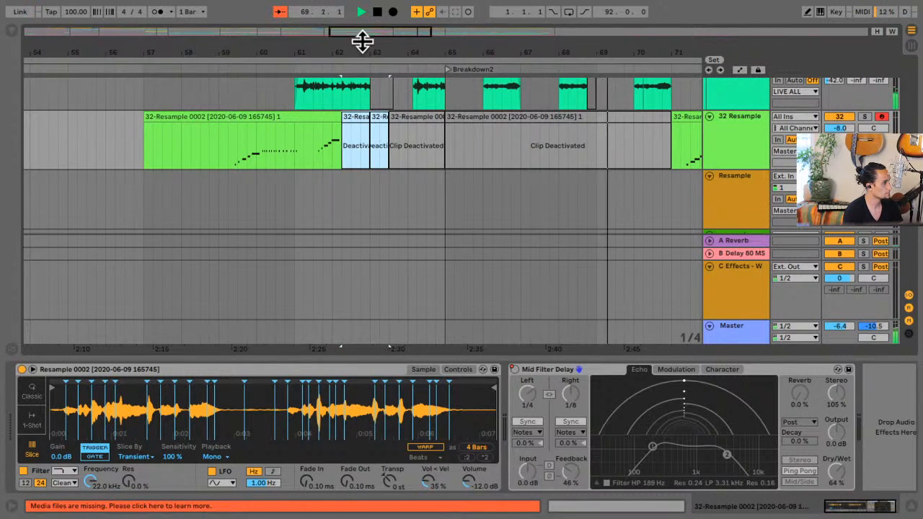
Open the notes of the 32 Resample clip that starts at bar 71 and select all of them
drag(367, 36, 416, 36)
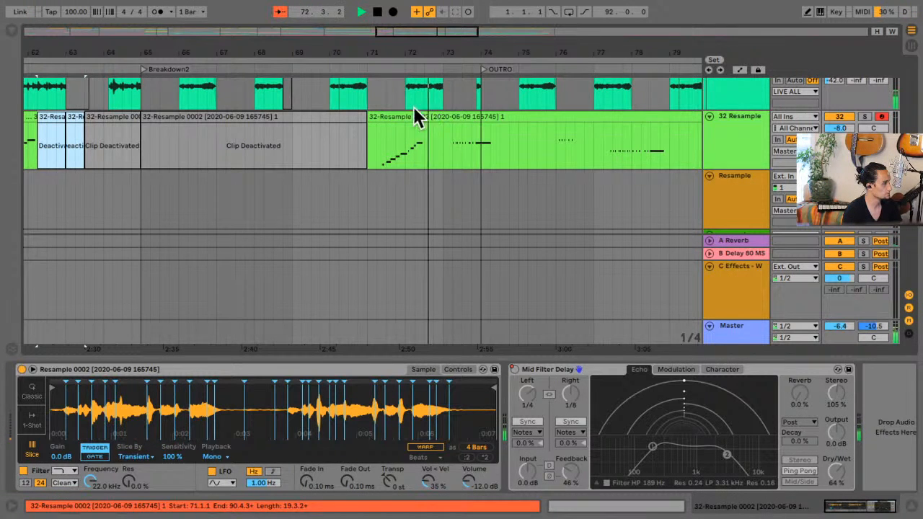
click(427, 148)
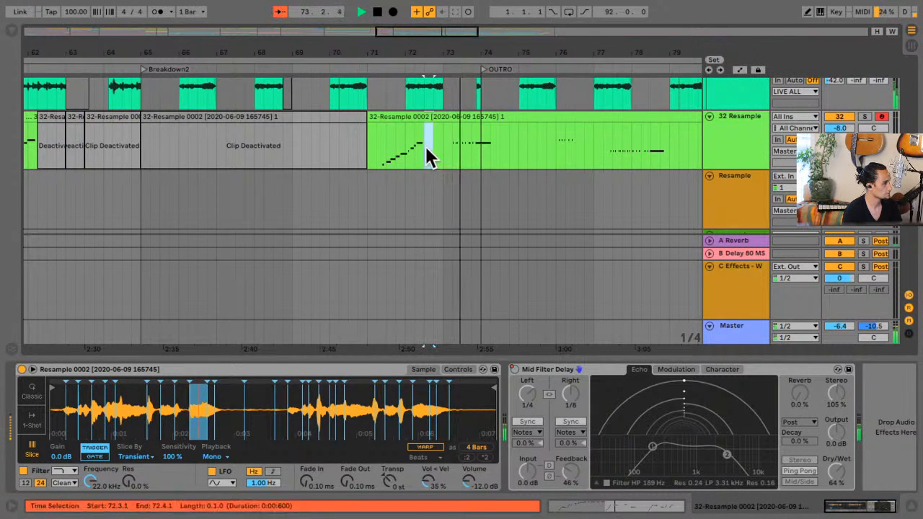
drag(426, 147, 377, 149)
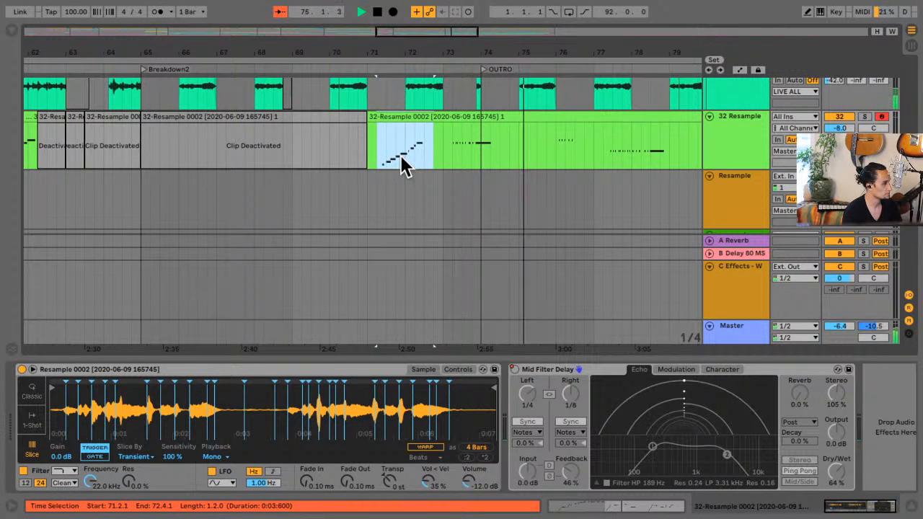
click(457, 114)
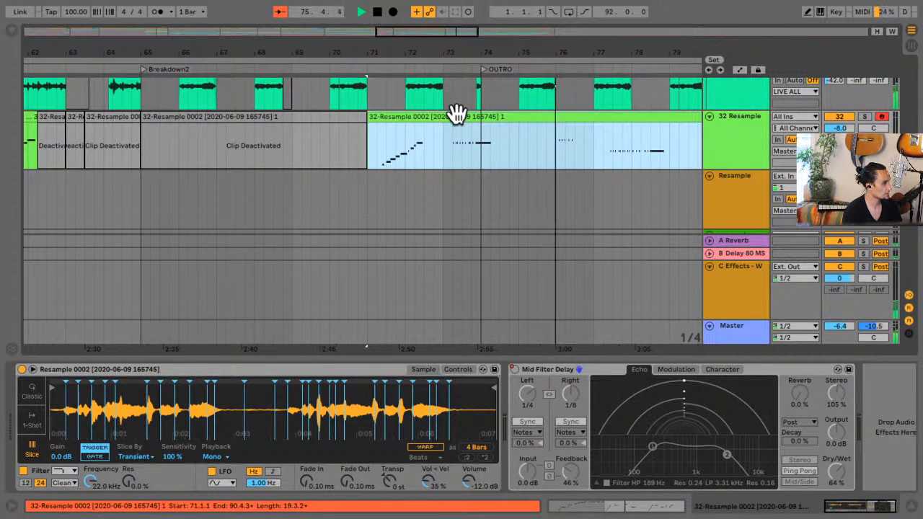
click(640, 503)
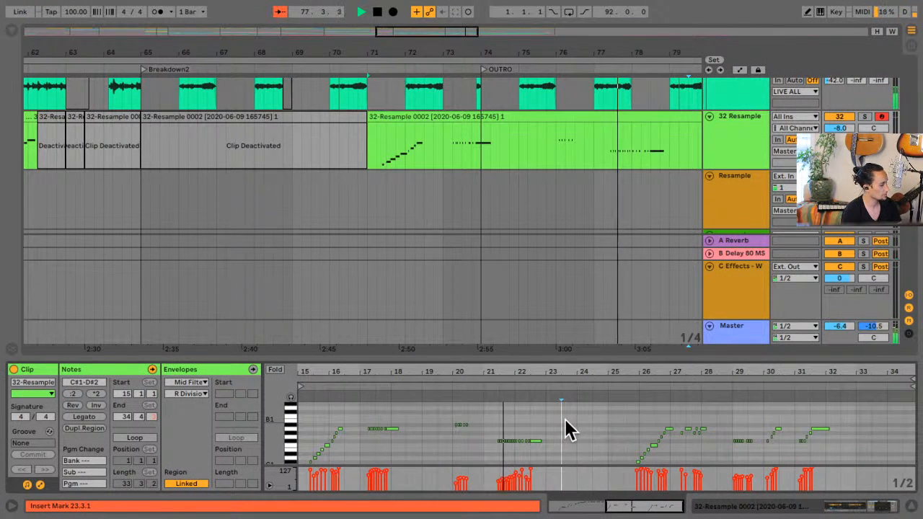
key(ctrl+a)
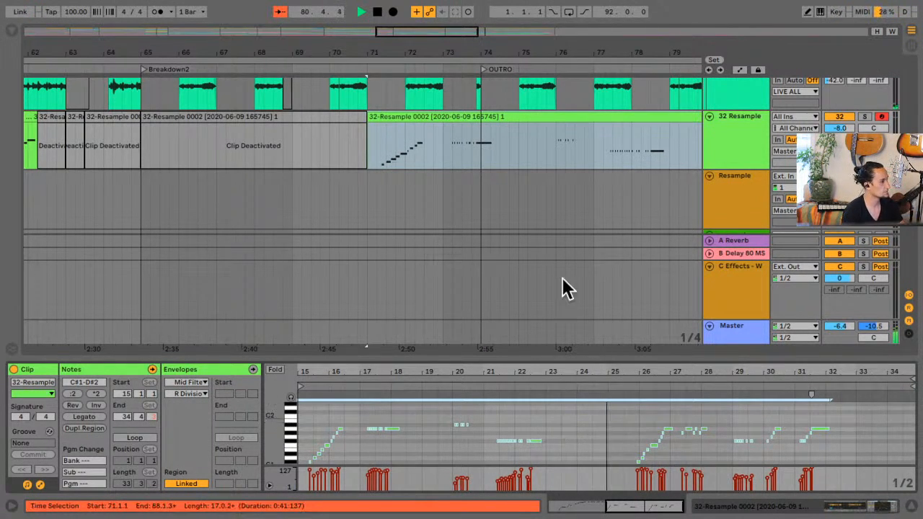
Listen to the 32 Resample clip from 71.2.1 and duplicate its one-bar section from 73.2.1 to 74.2.1
click(379, 144)
key(space)
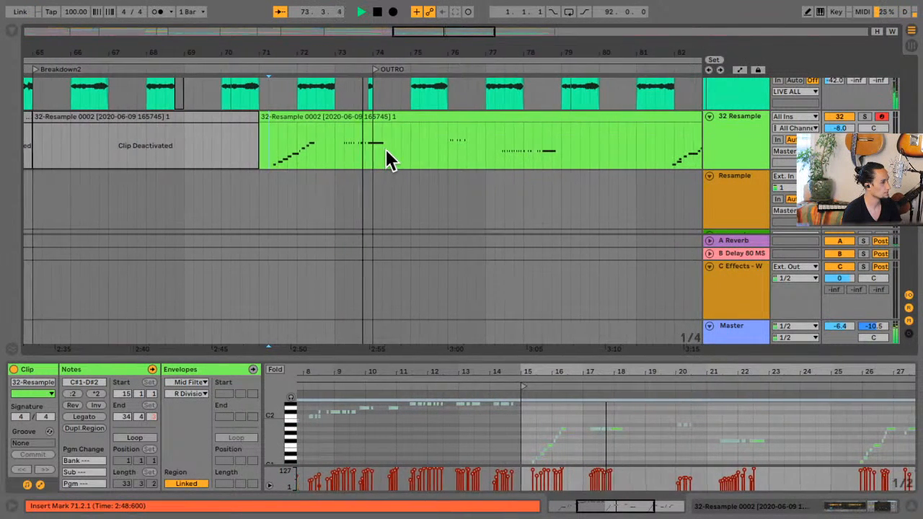
key(space)
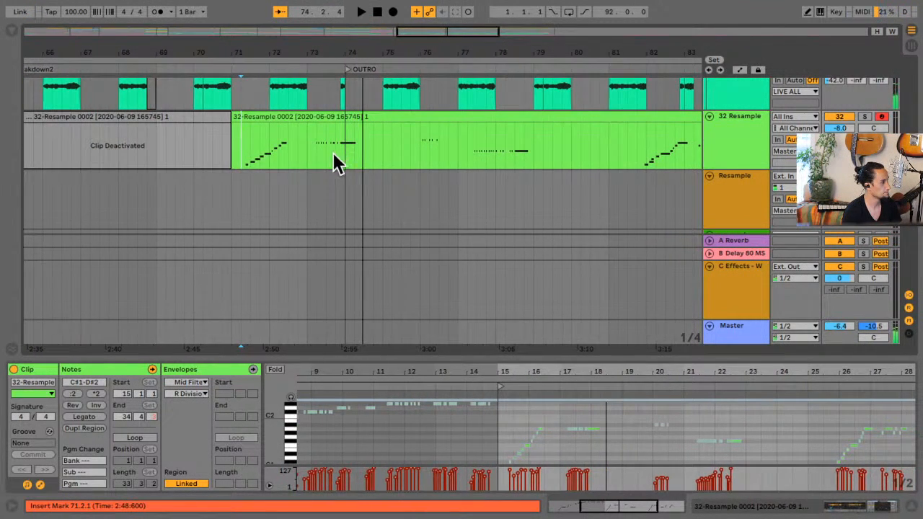
drag(315, 155, 351, 155)
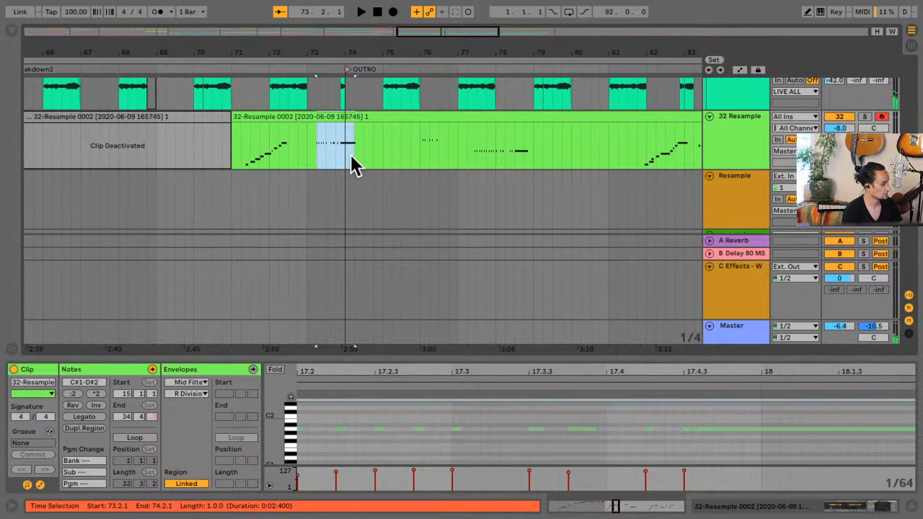
key(ctrl+d)
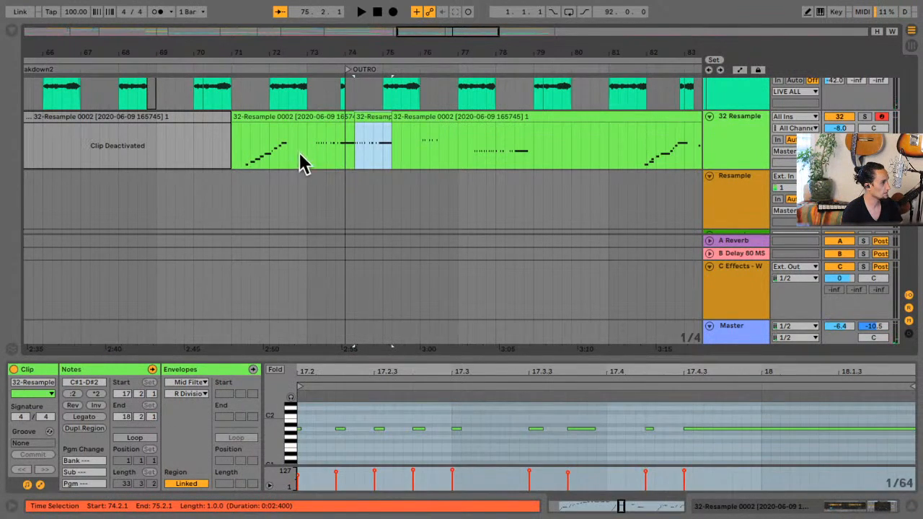
Deactivate the 32 Resample section from 70.2.1 to 72.4.1 and play the part from 72.4.1
drag(296, 149, 203, 148)
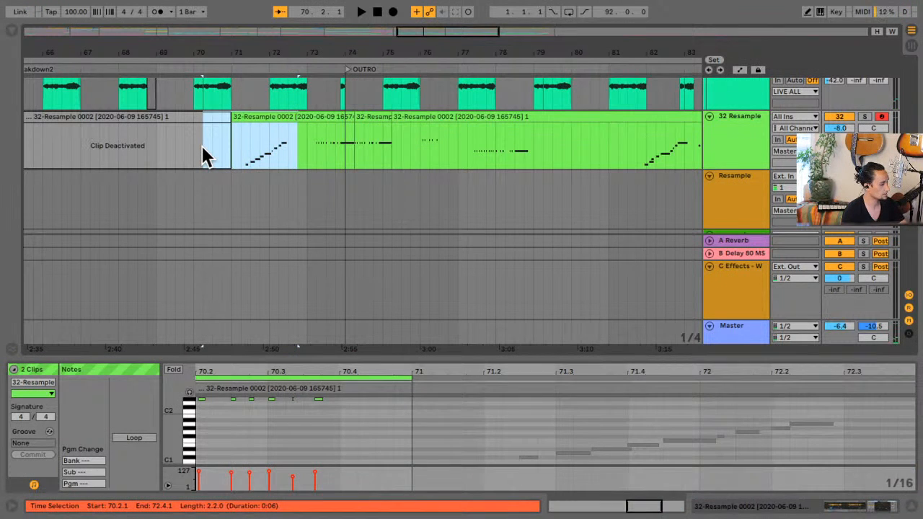
key(0)
click(298, 149)
key(space)
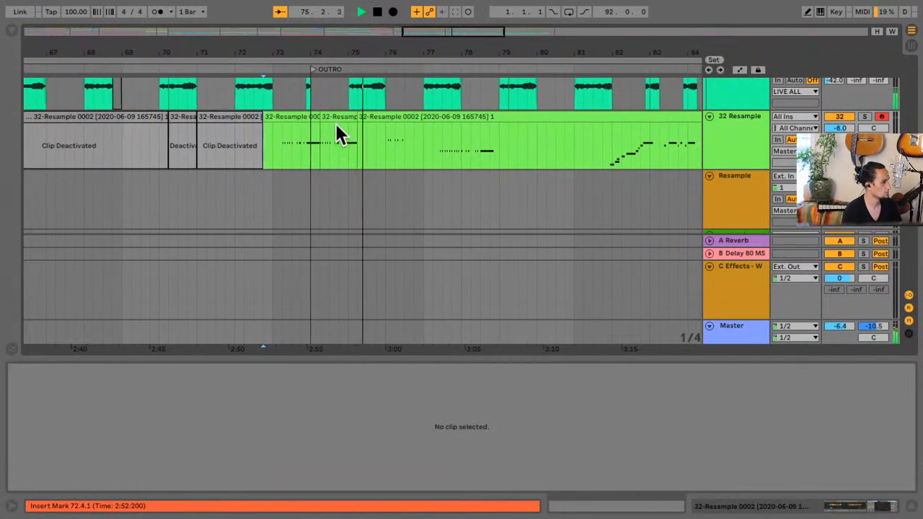
key(space)
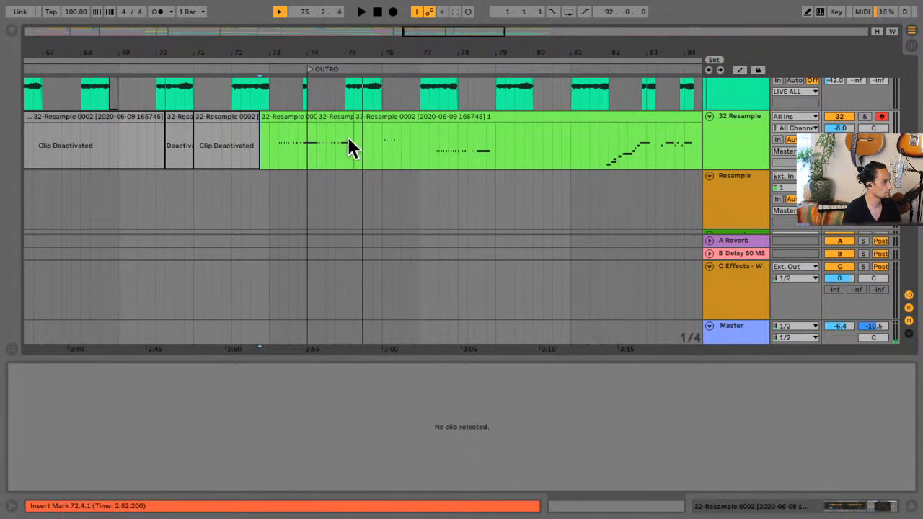
Route the 32 Resample track's output to the resample track and keep 32 Resample armed and soloed
click(333, 116)
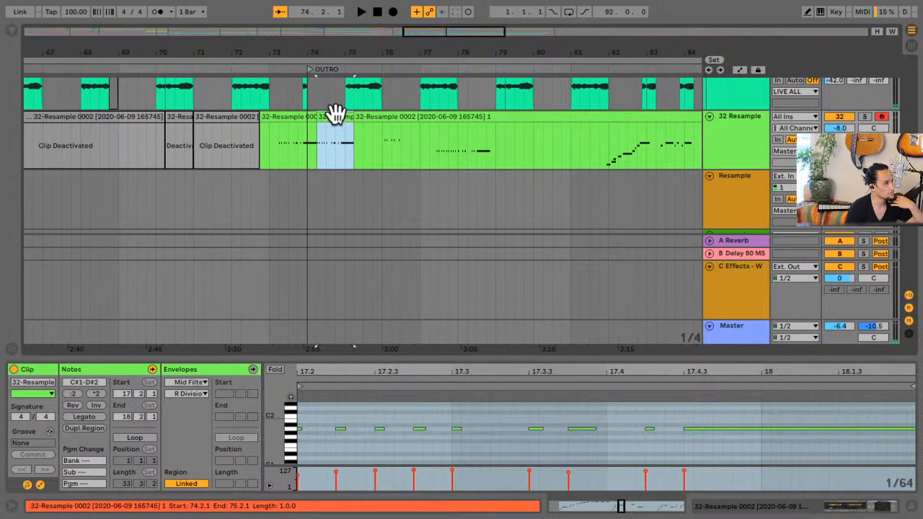
click(742, 124)
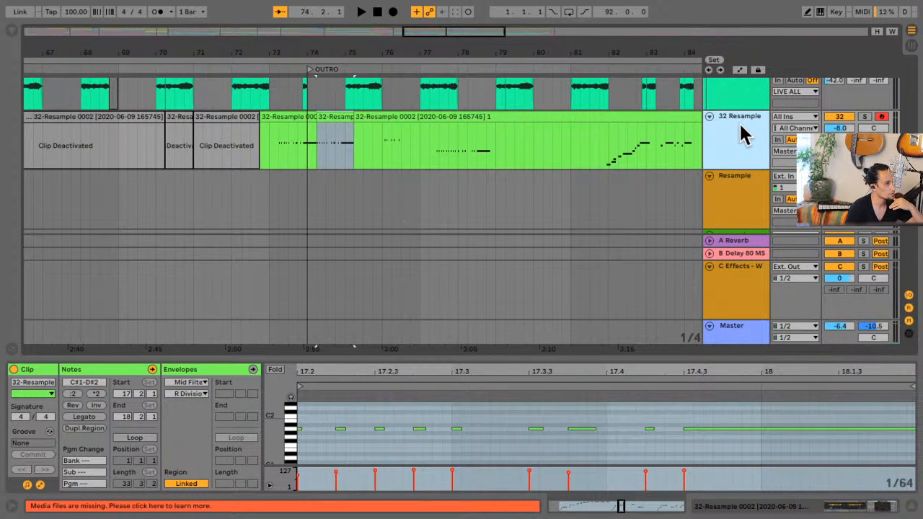
click(791, 152)
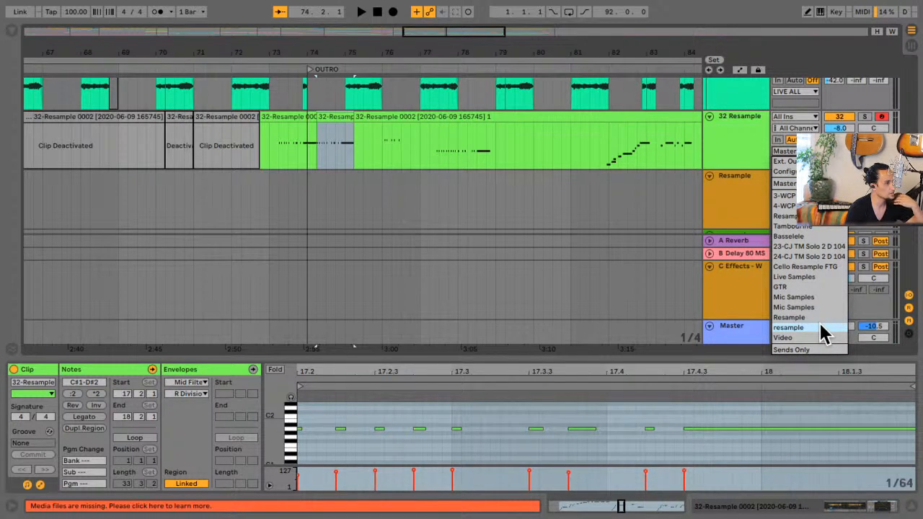
key(Return)
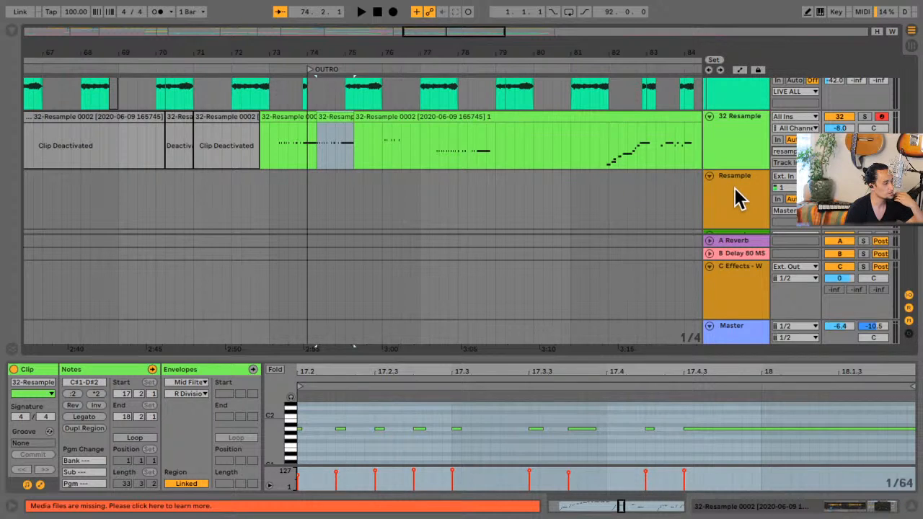
click(734, 195)
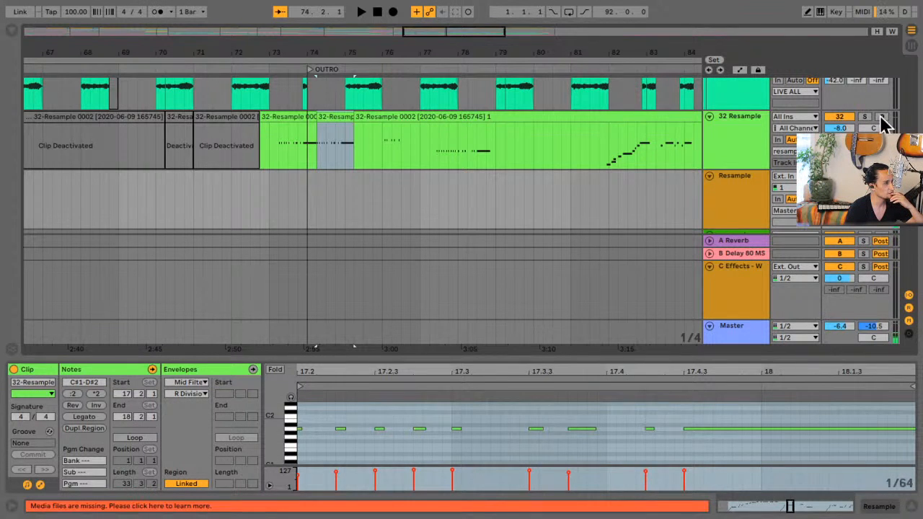
click(881, 117)
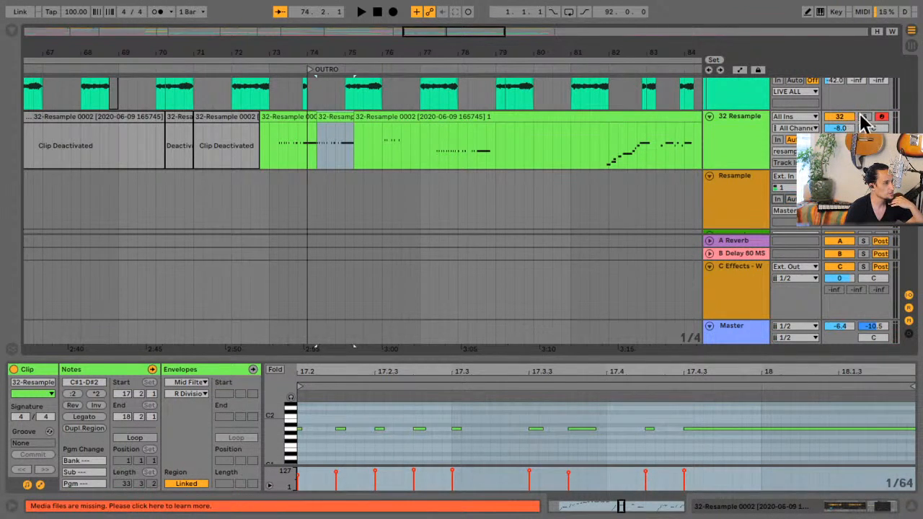
click(864, 118)
Try to record the soloed part onto the Resample track from 74.1.1
click(317, 205)
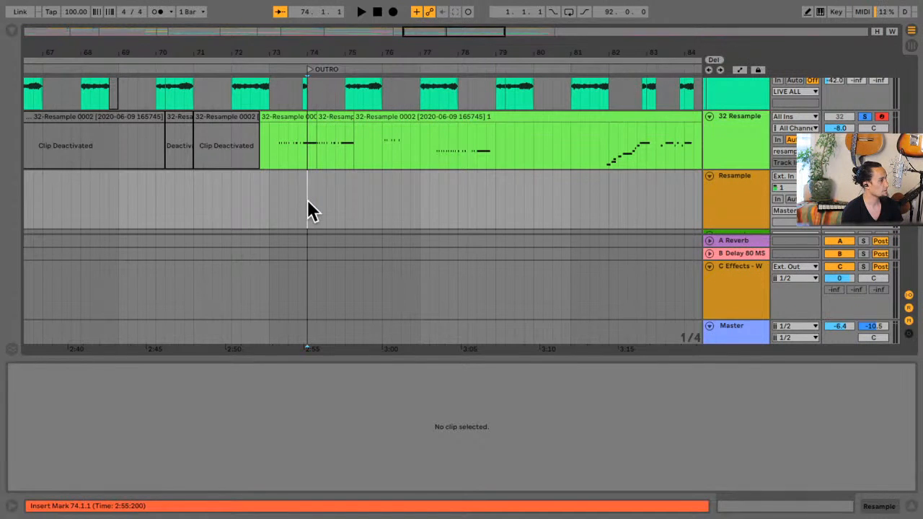
click(393, 12)
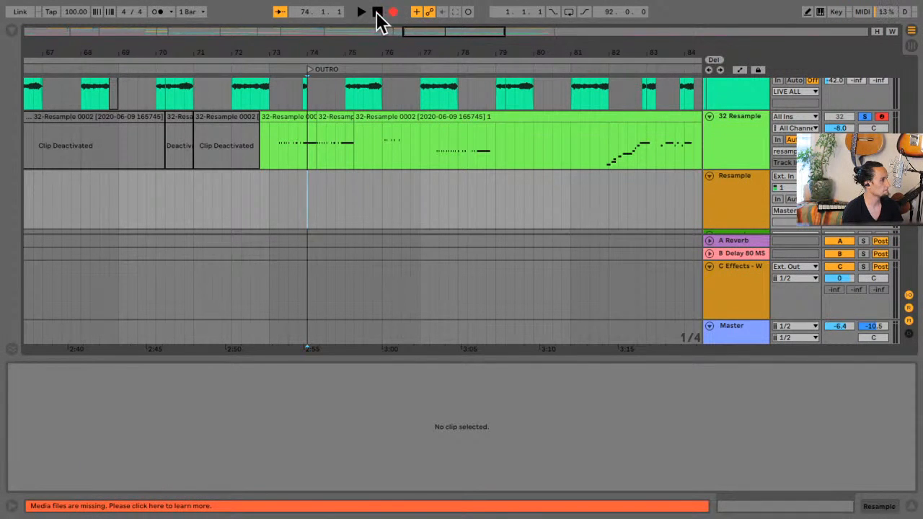
click(361, 12)
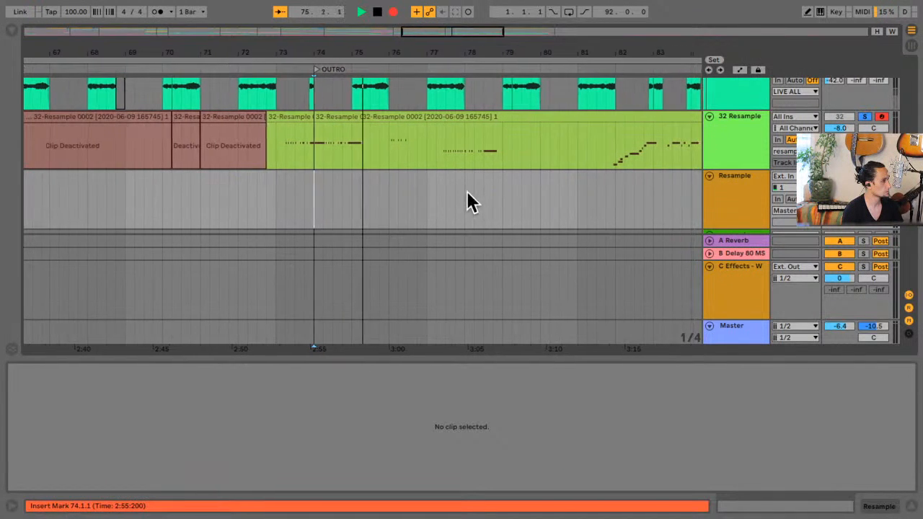
key(space)
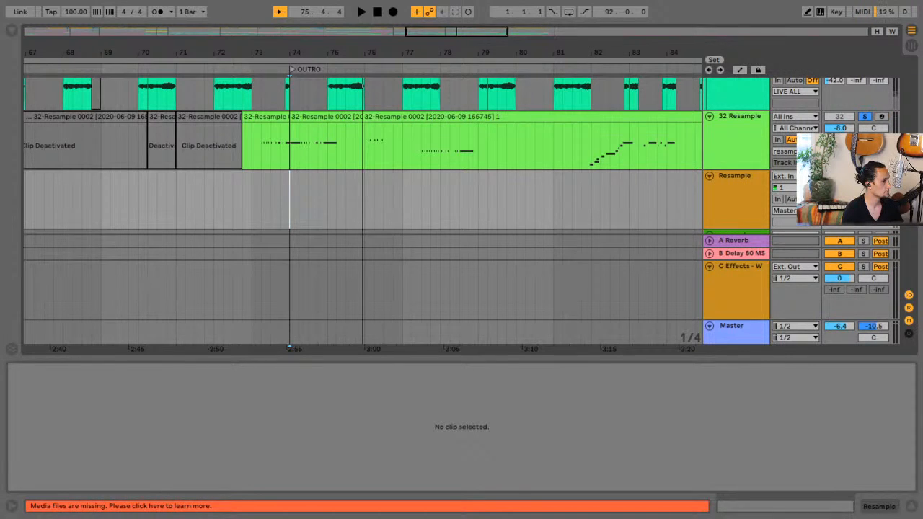
Try recording the Resample track from 73.4.1 with its input set to Resampling, and undo the take
click(323, 215)
click(282, 205)
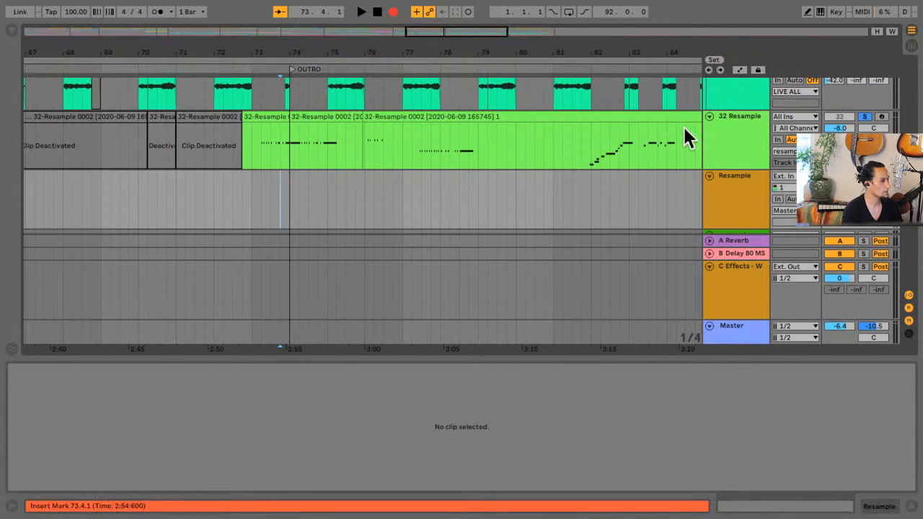
click(793, 187)
click(793, 188)
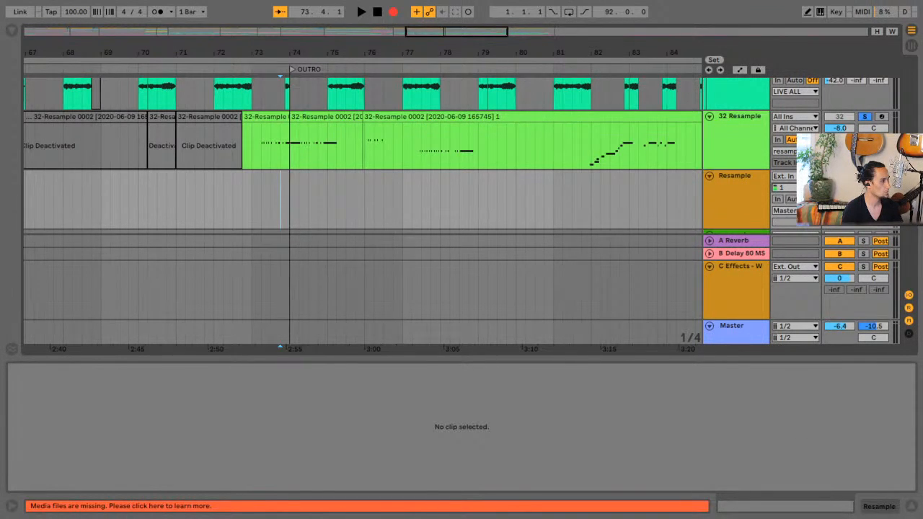
click(793, 187)
click(793, 188)
click(785, 176)
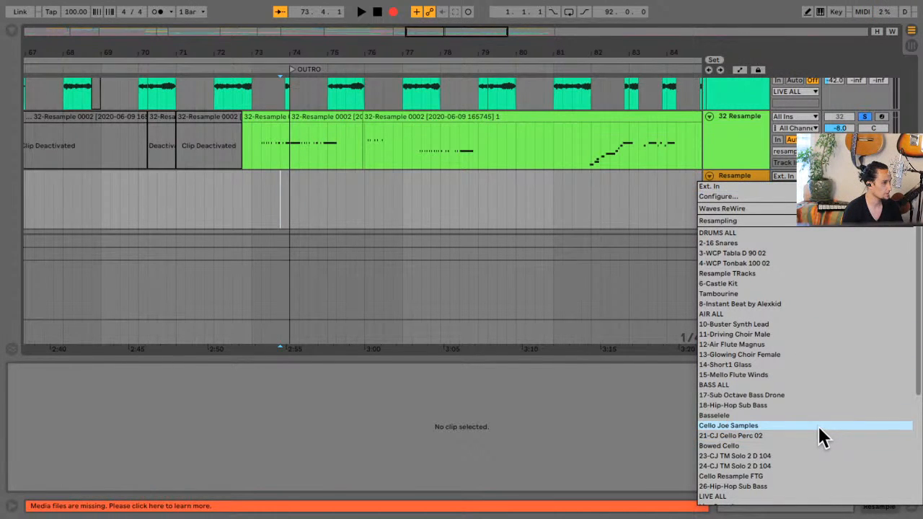
scroll(822, 439, down, 1)
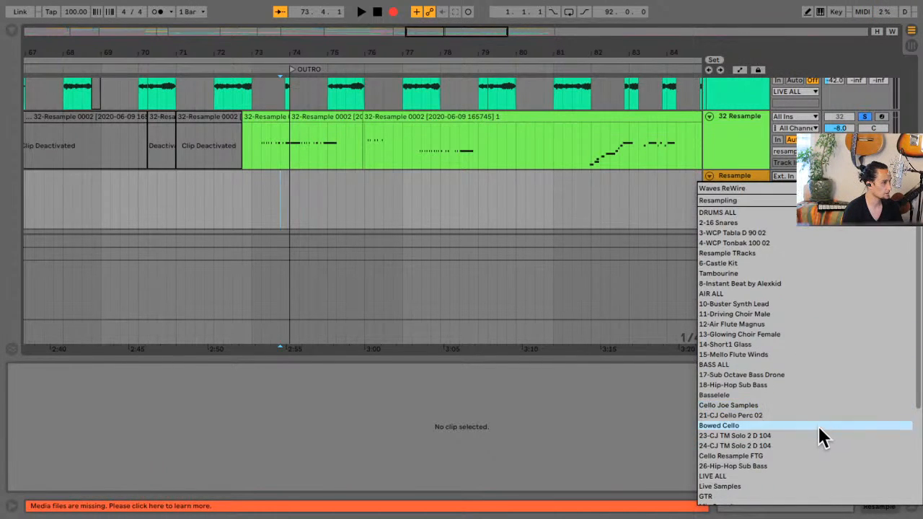
click(762, 201)
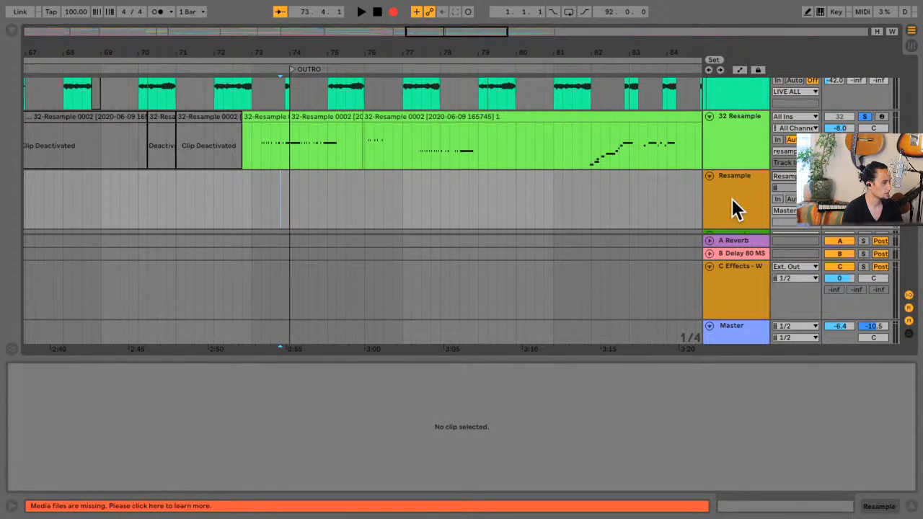
click(362, 13)
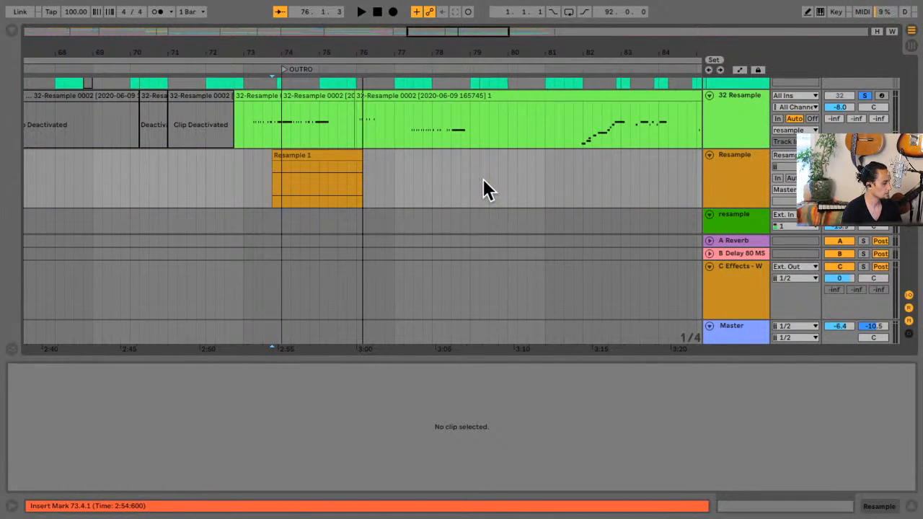
key(ctrl+z)
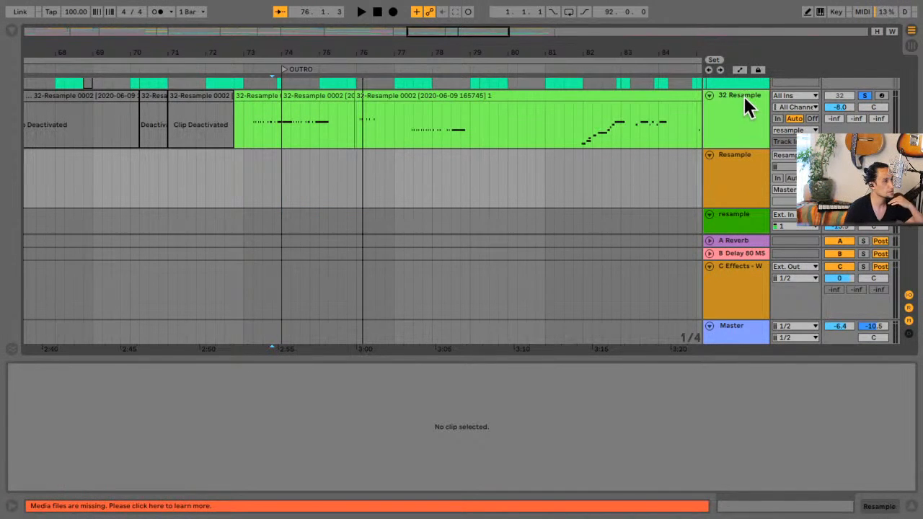
click(793, 155)
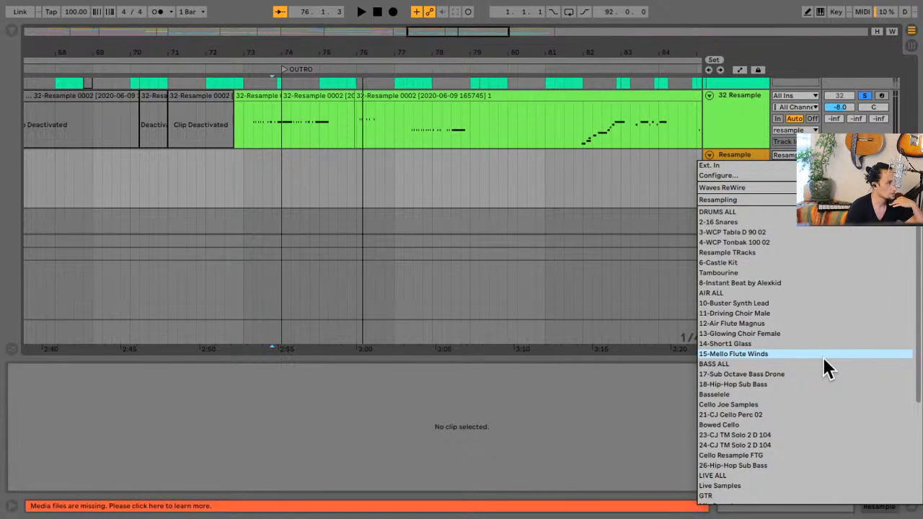
scroll(824, 359, down, 3)
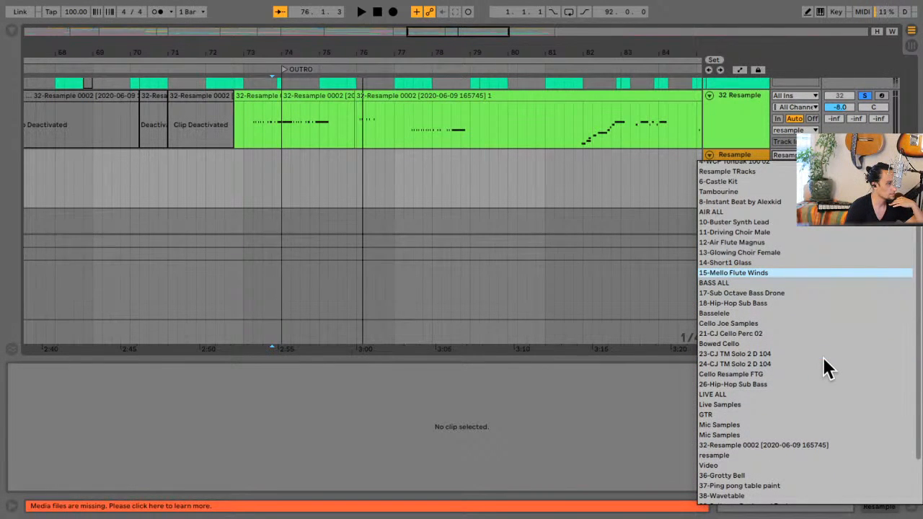
click(785, 445)
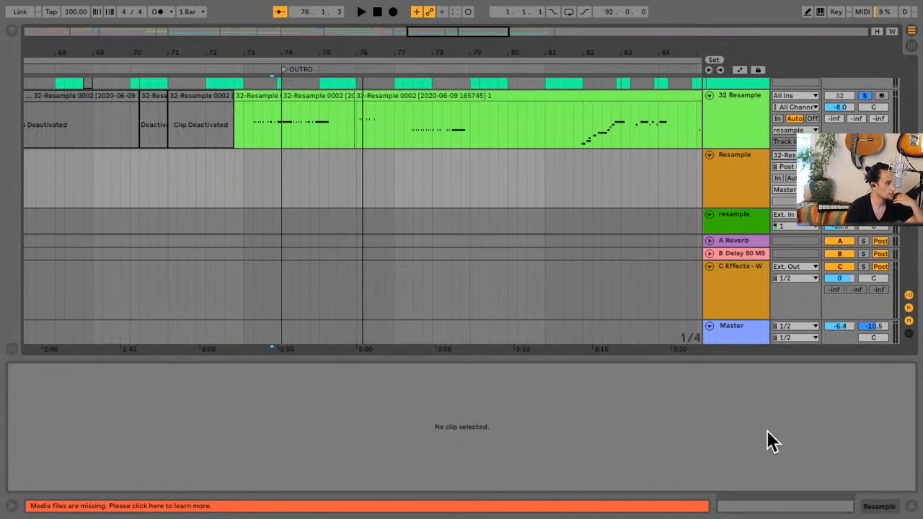
Record the 32 Resample part onto the Resample track from 73.3.1 to about 76.4.3
click(262, 173)
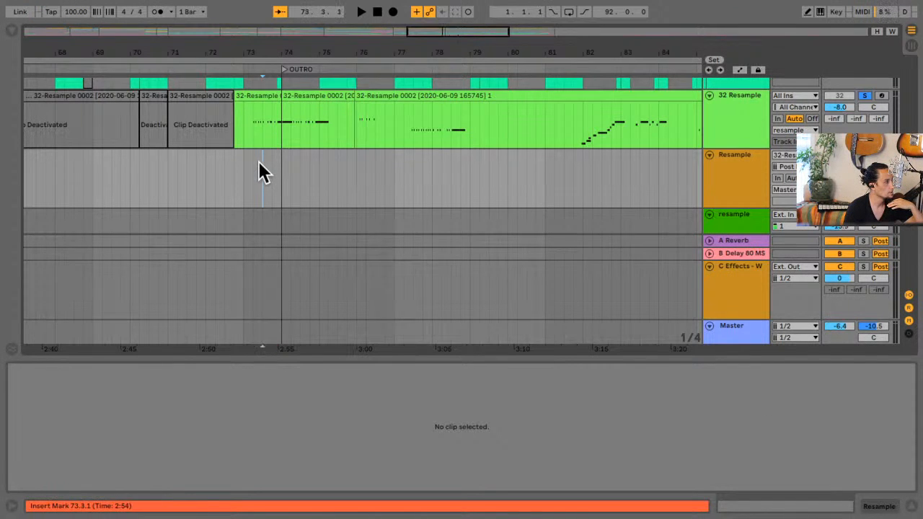
click(393, 11)
click(361, 11)
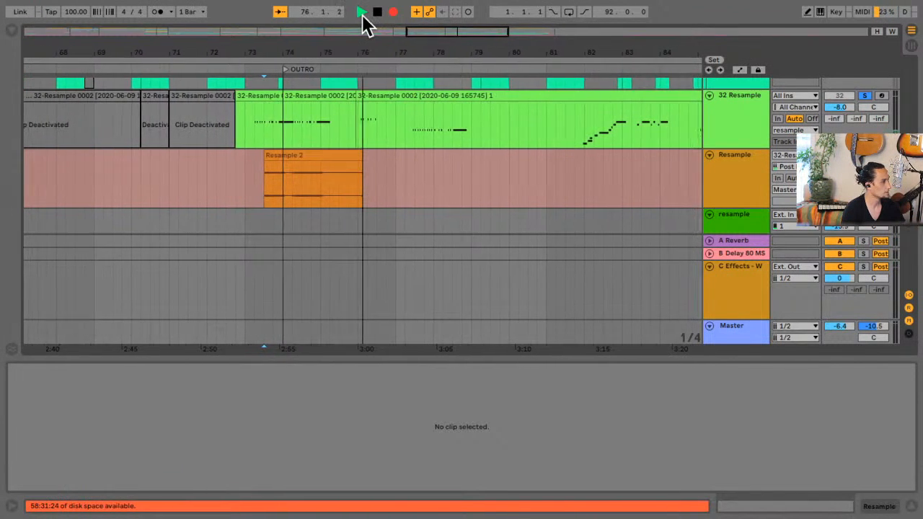
click(377, 12)
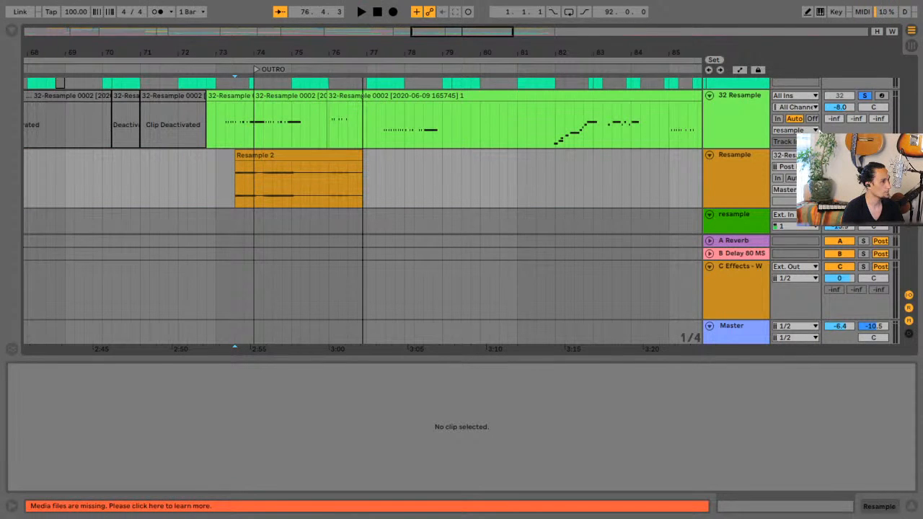
Set 32 Resample monitoring to Off, unsolo the track, and play the recorded Resample clip from 73.3.1
click(812, 117)
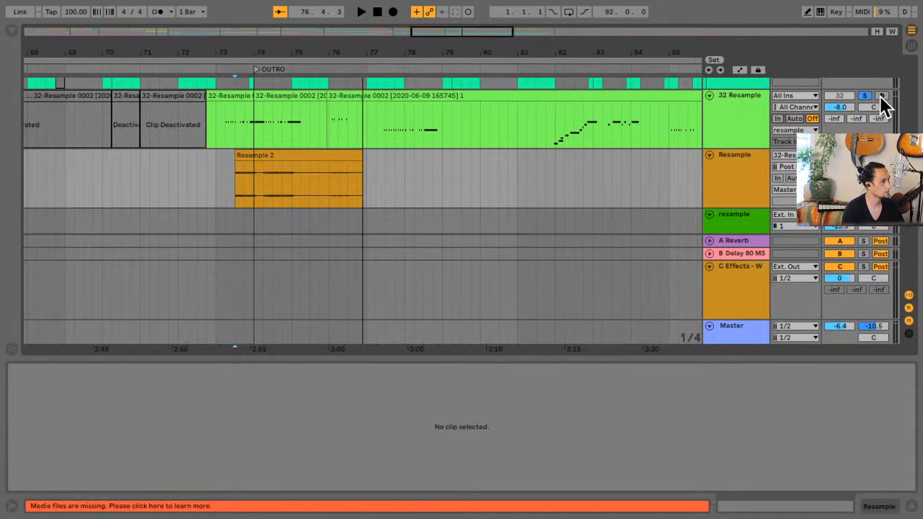
click(864, 95)
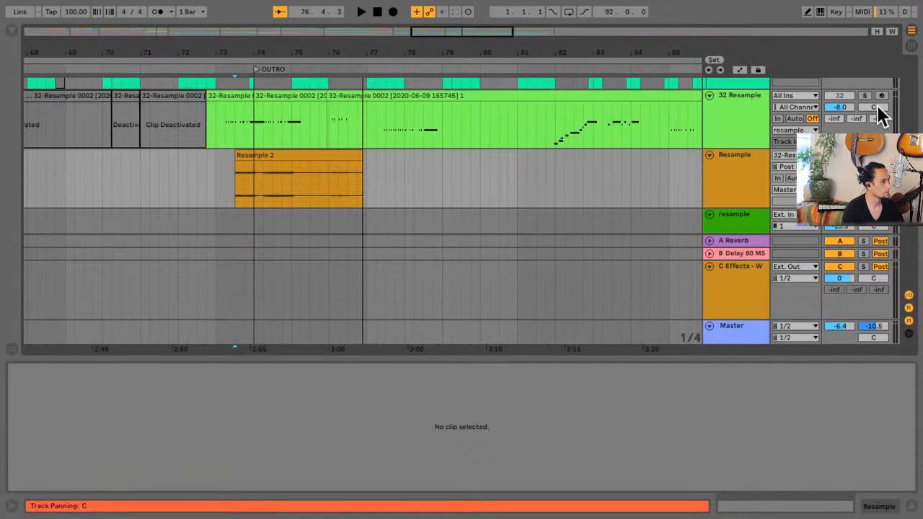
click(244, 192)
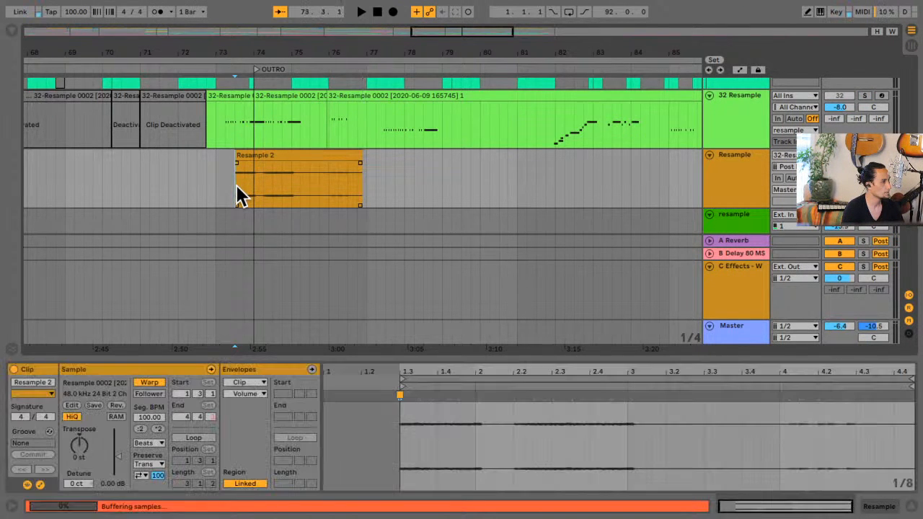
key(space)
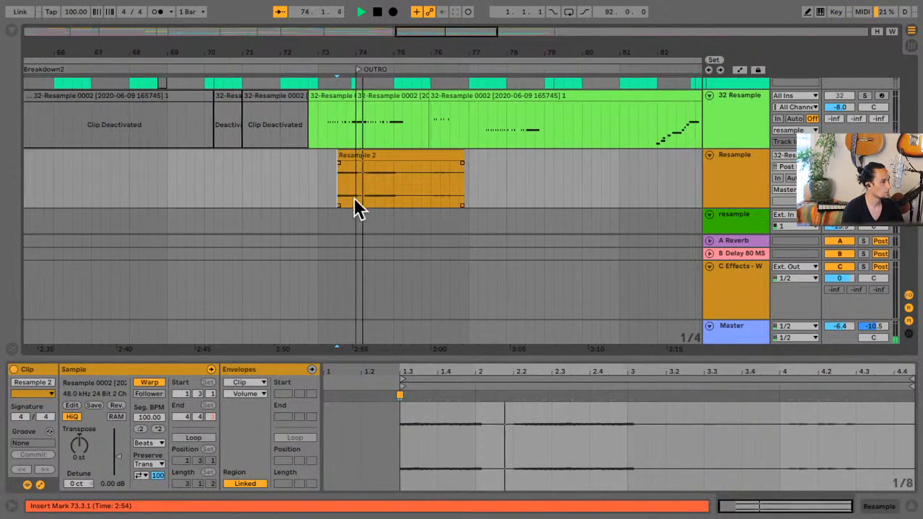
click(331, 182)
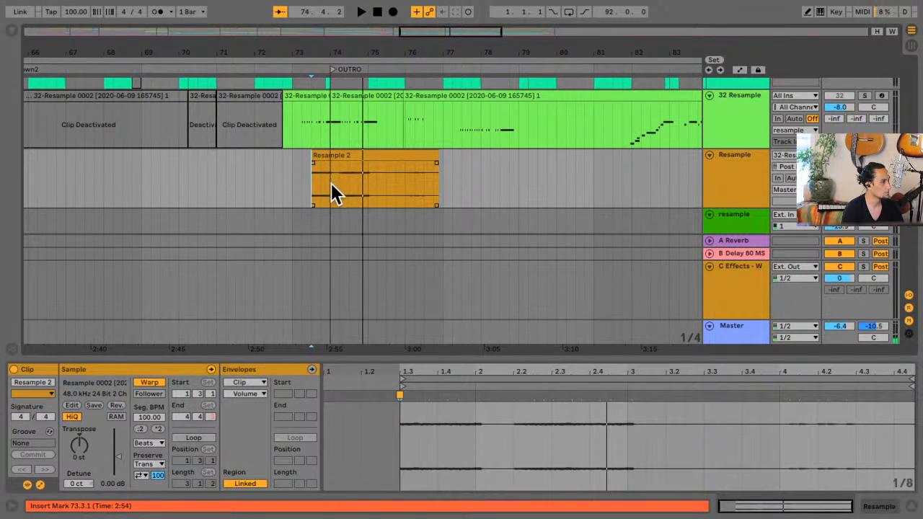
key(space)
Split the recorded Resample clip at 74.1.3 and deactivate the portion before the split
key(plus)
key(plus)
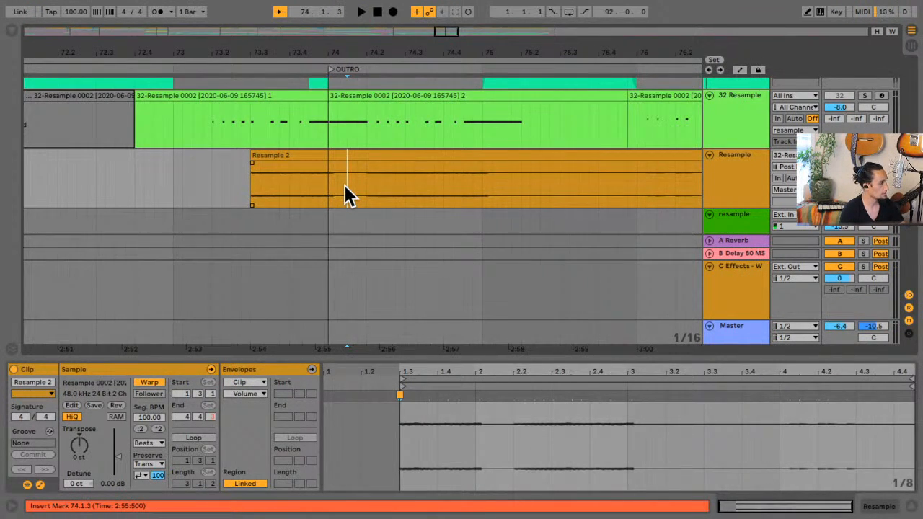
key(ctrl+e)
click(309, 156)
key(0)
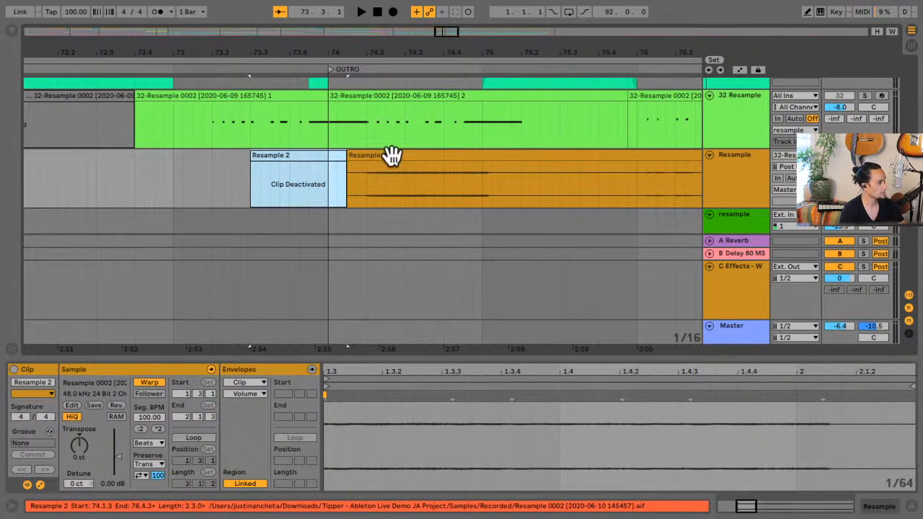
Play the remaining recorded Resample clip from 76.1.1
click(552, 177)
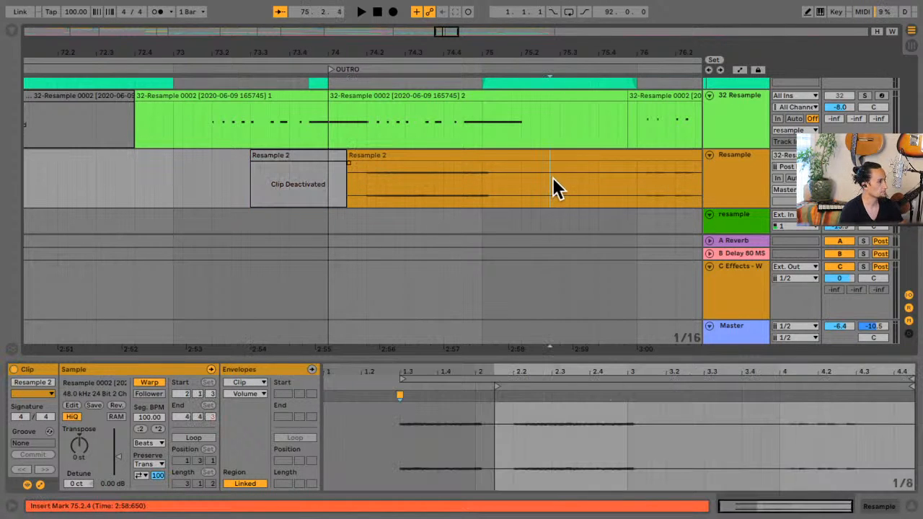
click(640, 192)
key(space)
key(space)
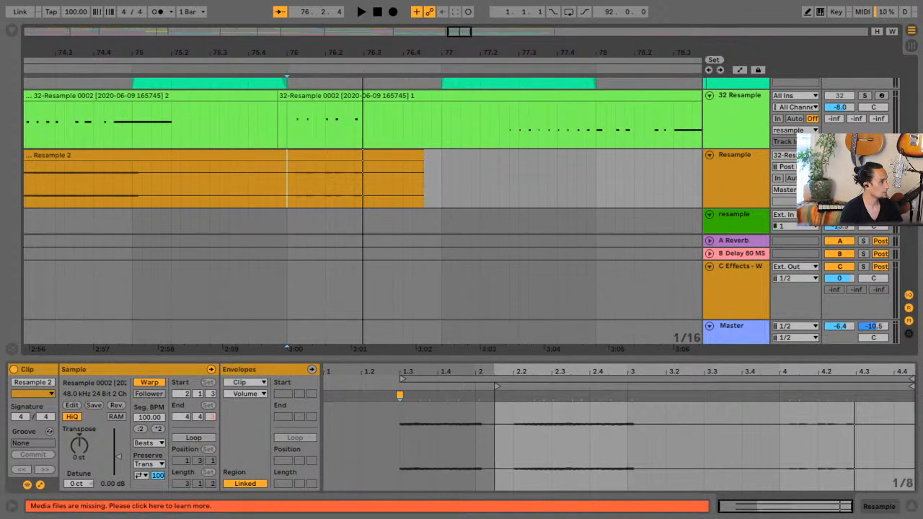
Lower the active Resample clip's transposition and play the arrangement from 73.2.3
drag(462, 32, 456, 31)
scroll(311, 145, left, 2)
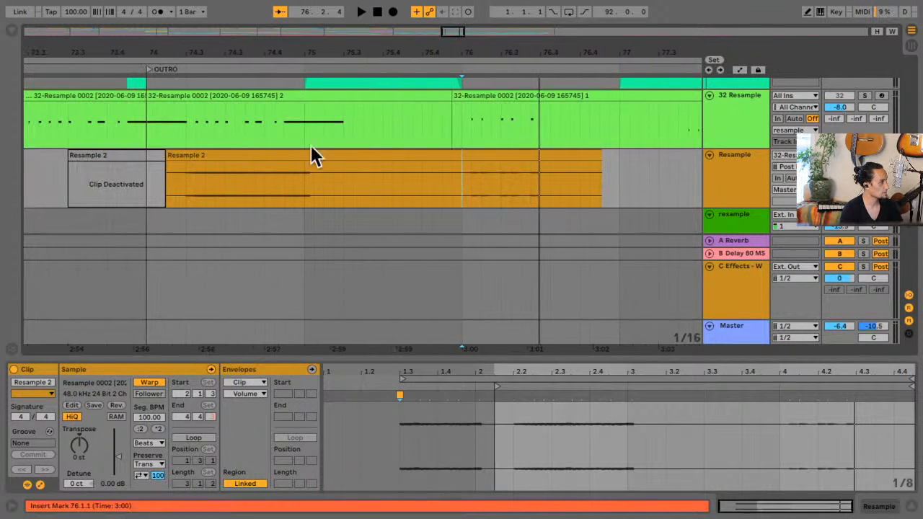
click(233, 152)
drag(79, 446, 79, 461)
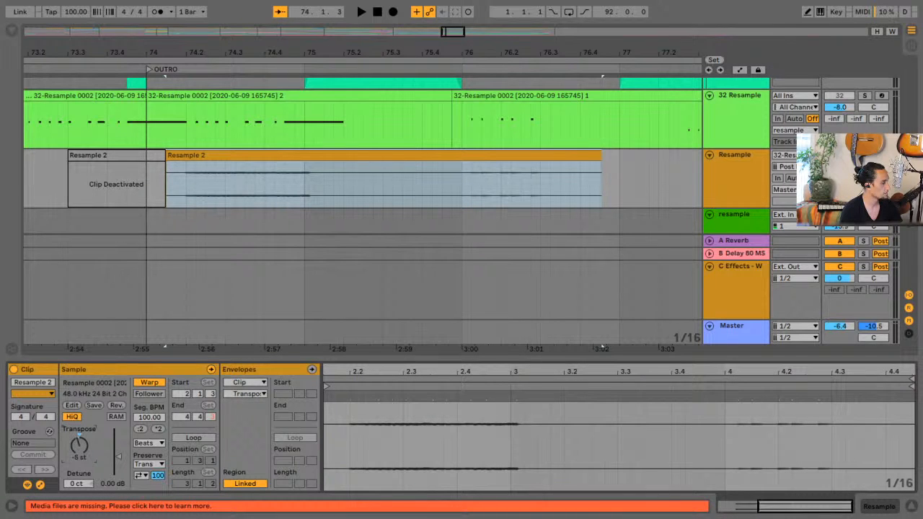
click(48, 182)
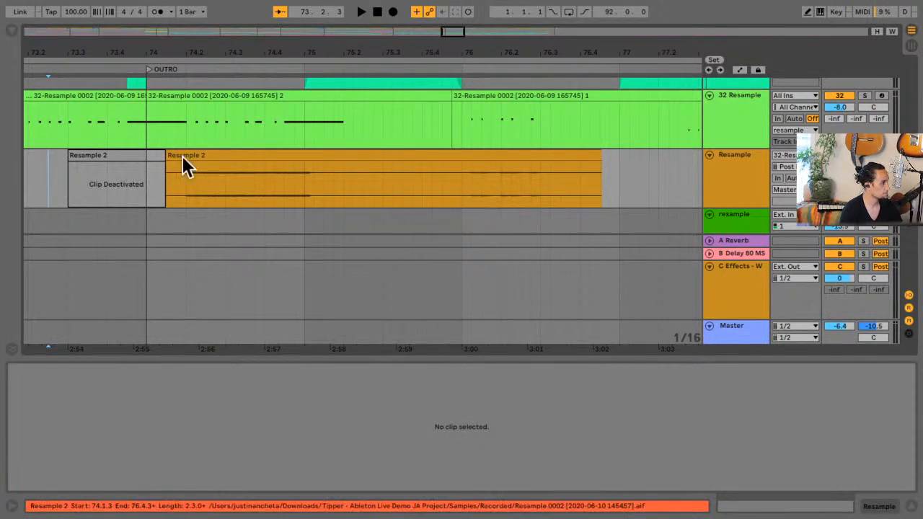
key(space)
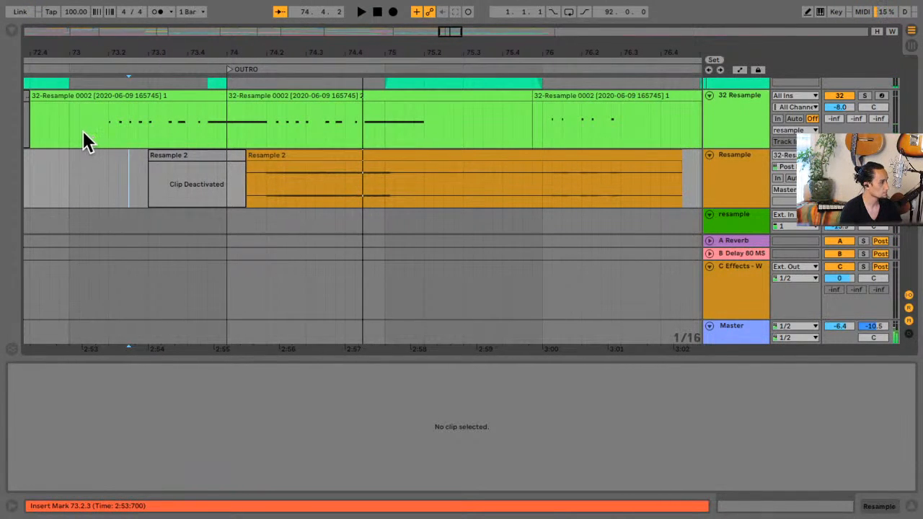
Deactivate the section of the 32 Resample clip from 74.2.2 to 75.4.4
click(83, 131)
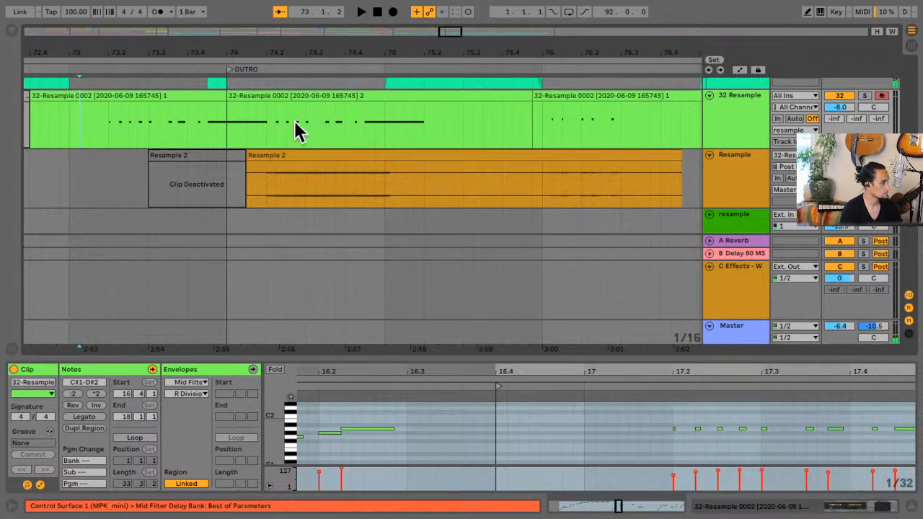
drag(271, 130, 531, 137)
key(0)
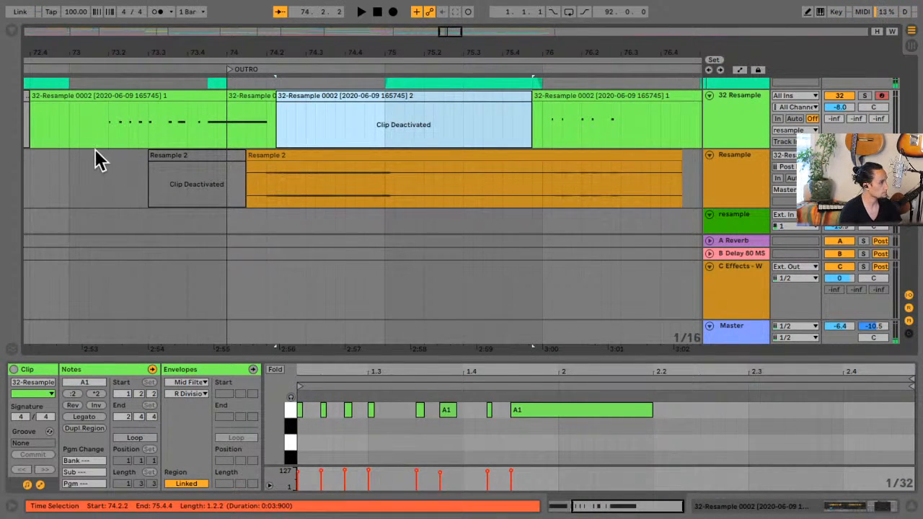
Play the transition into the outro from 73.1.3 and replay it from nearby points to check the muted section
click(88, 131)
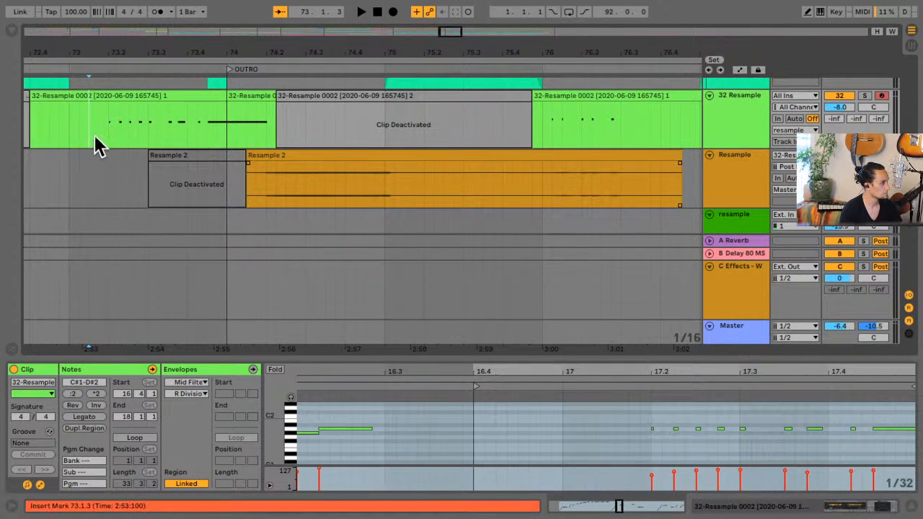
key(space)
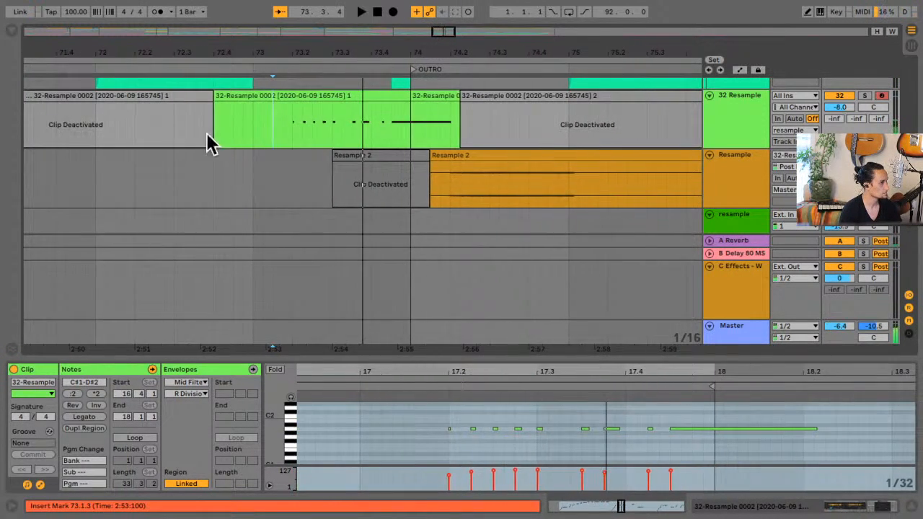
key(space)
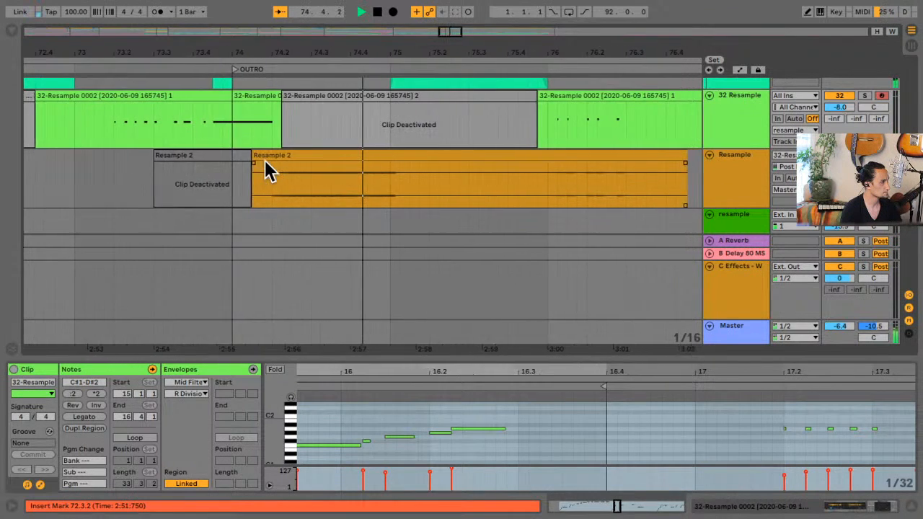
scroll(281, 169, up, 1)
key(space)
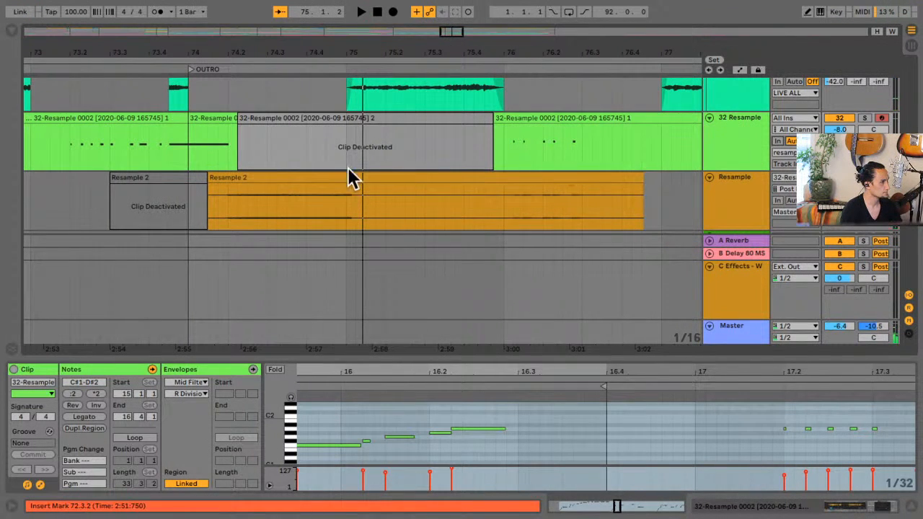
click(53, 152)
key(space)
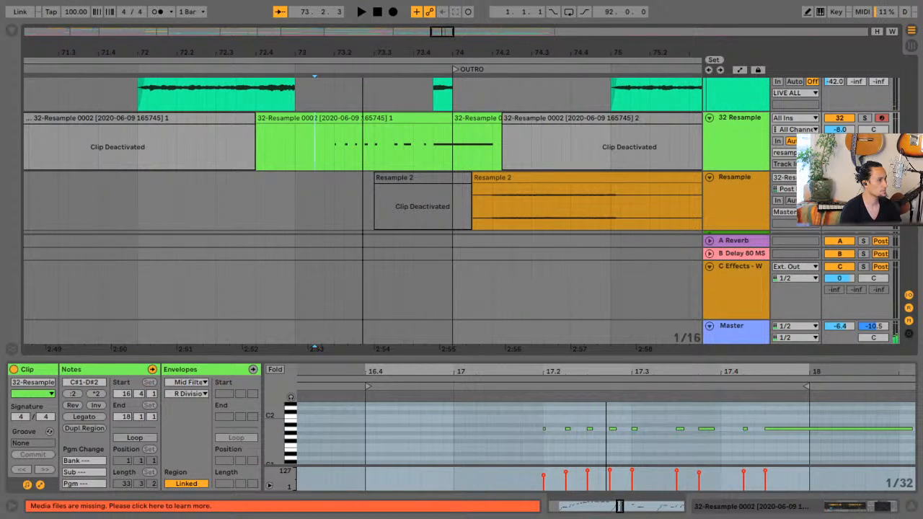
Route the 32 Resample track's output to Master and play the transition from 72.2.3
click(785, 152)
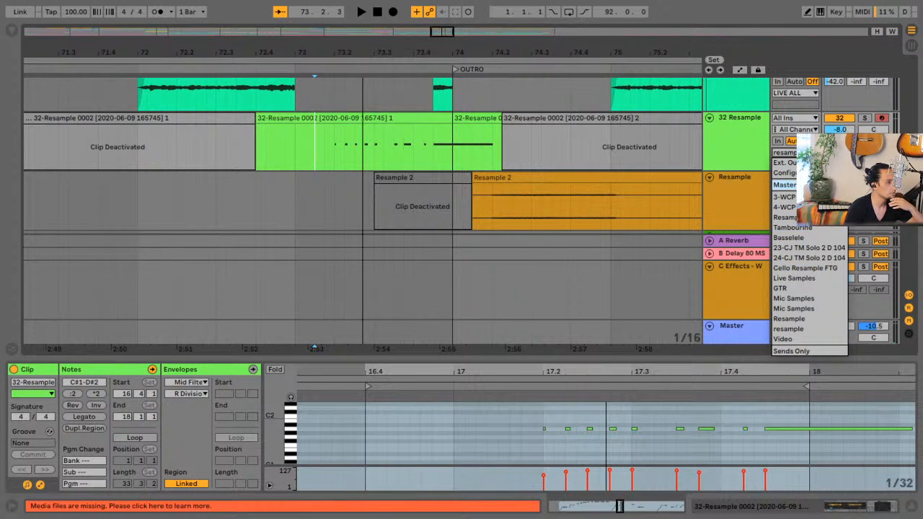
click(785, 184)
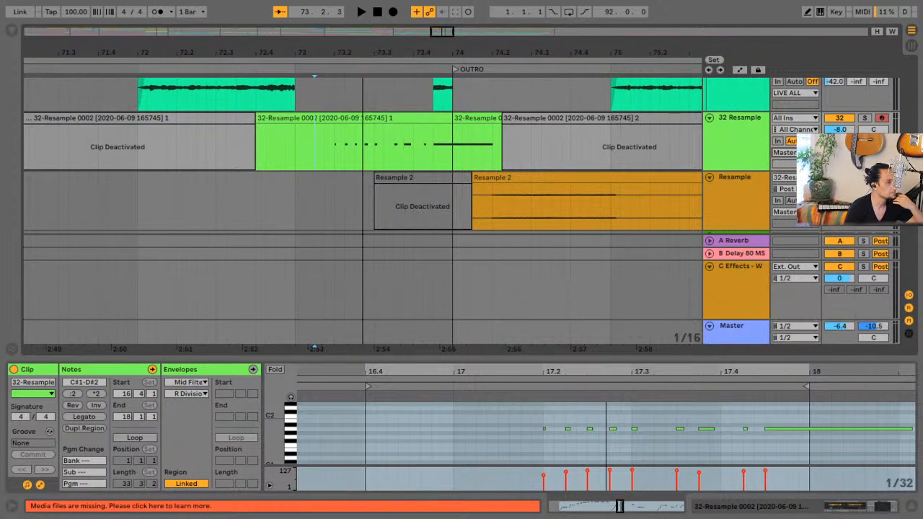
click(198, 146)
key(space)
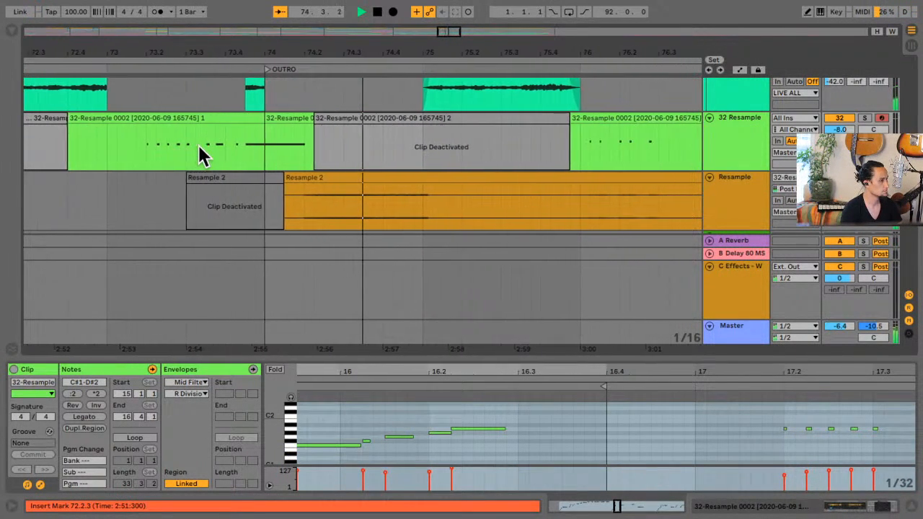
key(space)
Set the active Resample clip's transposition to -5 st, play it from 73.3.4, and lower the transposition further
click(280, 178)
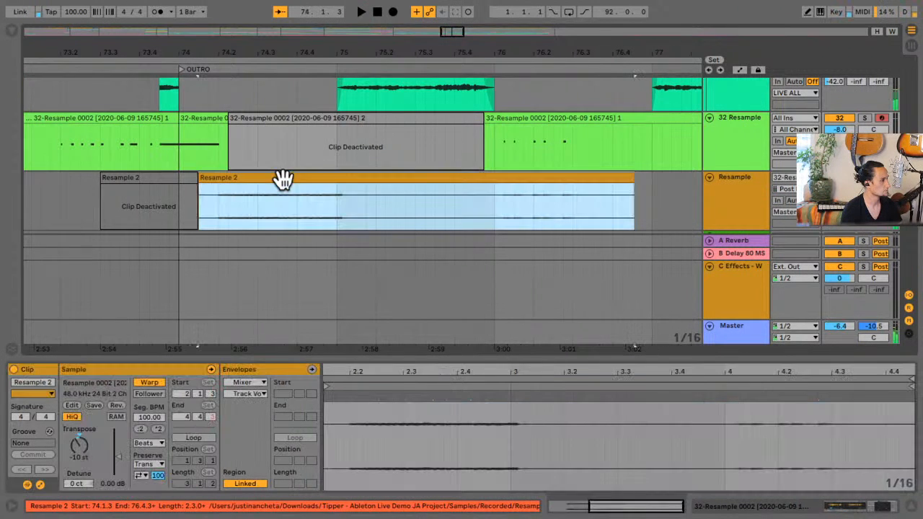
click(81, 449)
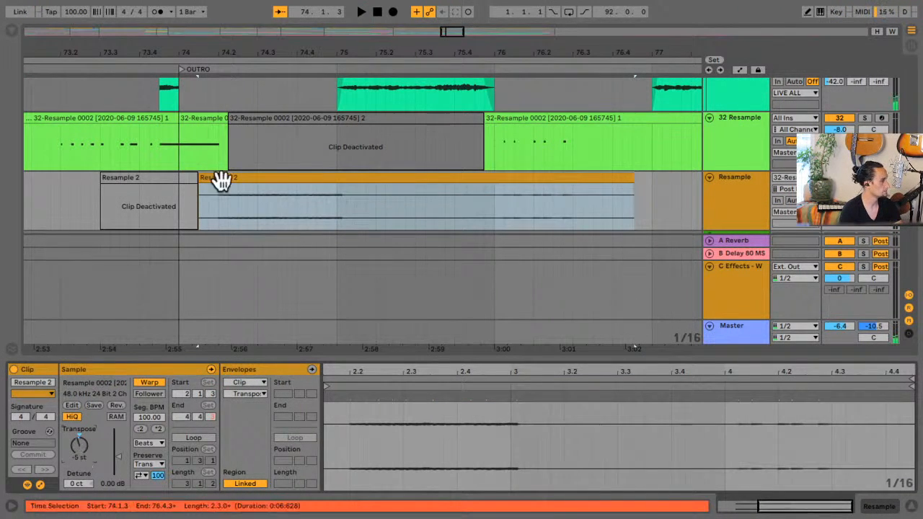
click(130, 226)
key(space)
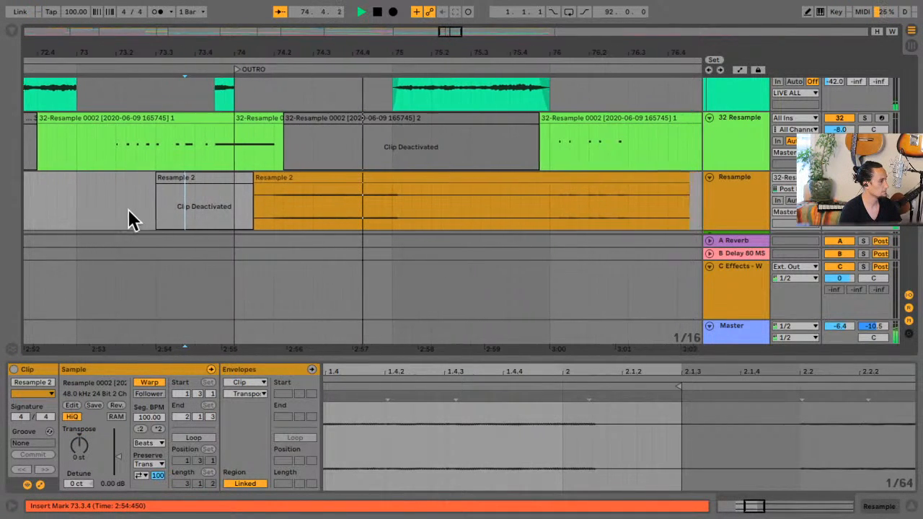
key(space)
click(295, 179)
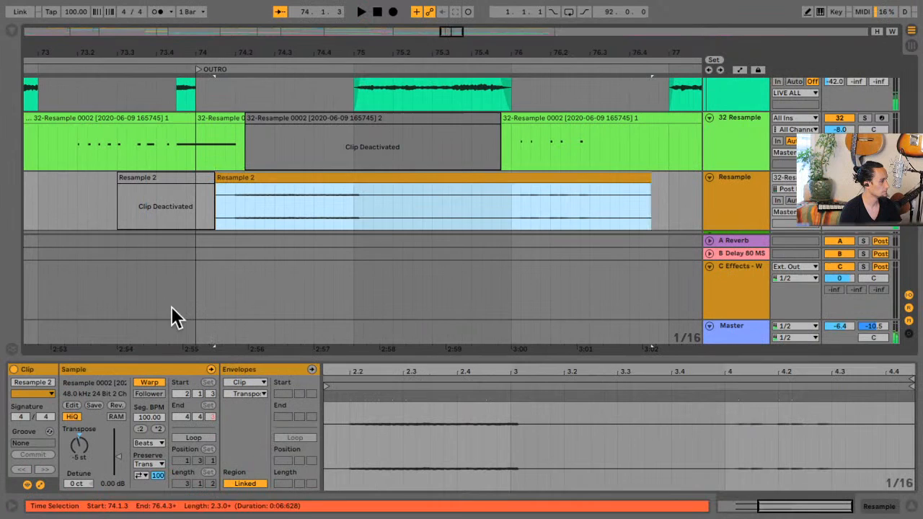
click(78, 446)
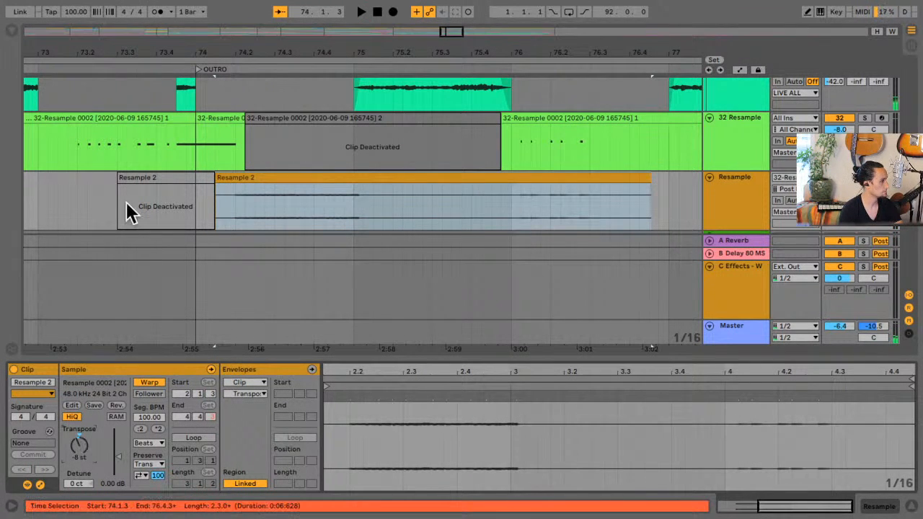
right_click(80, 451)
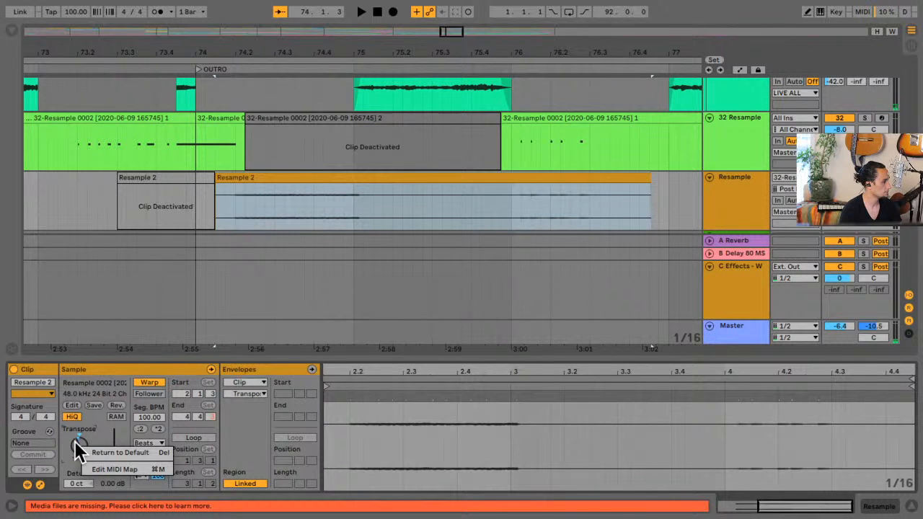
click(122, 469)
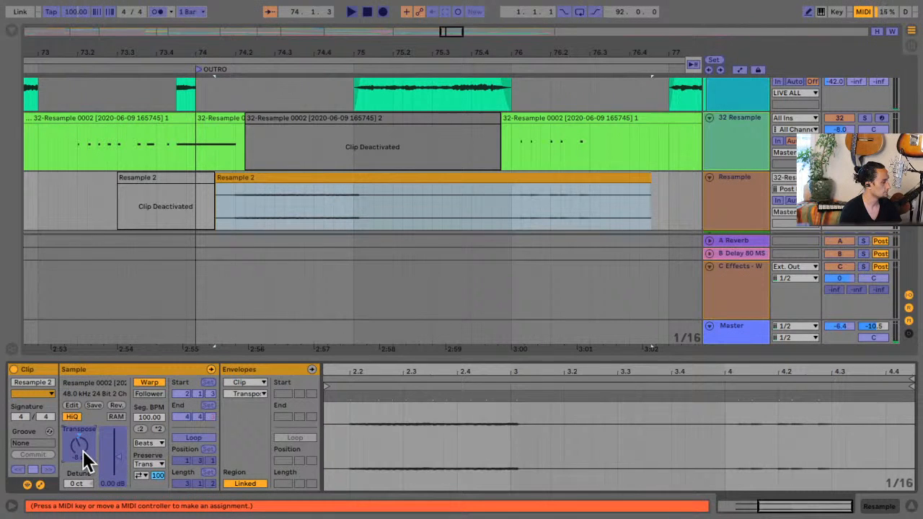
key(ctrl+m)
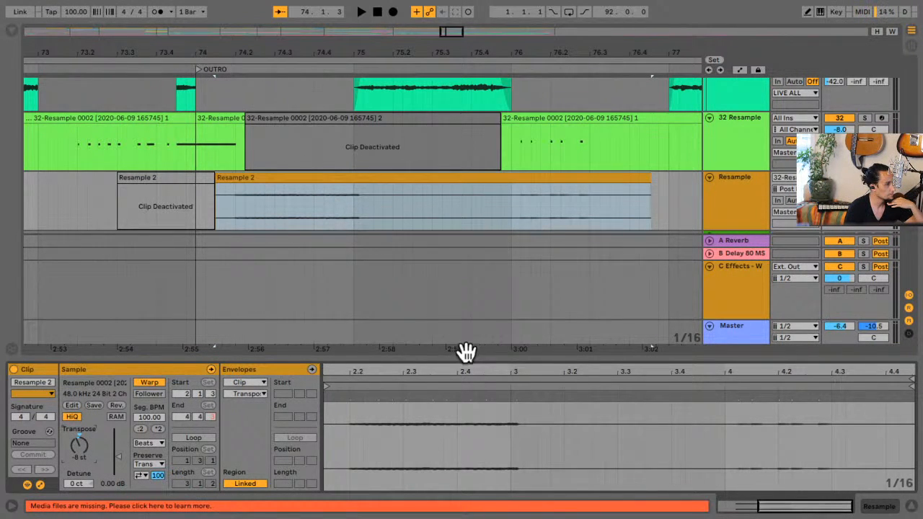
Reset the active Resample clip's transposition to 0 st and draw its Transposition envelope falling from 0 st at 2.2 to about -7 st at 3
drag(466, 358, 442, 220)
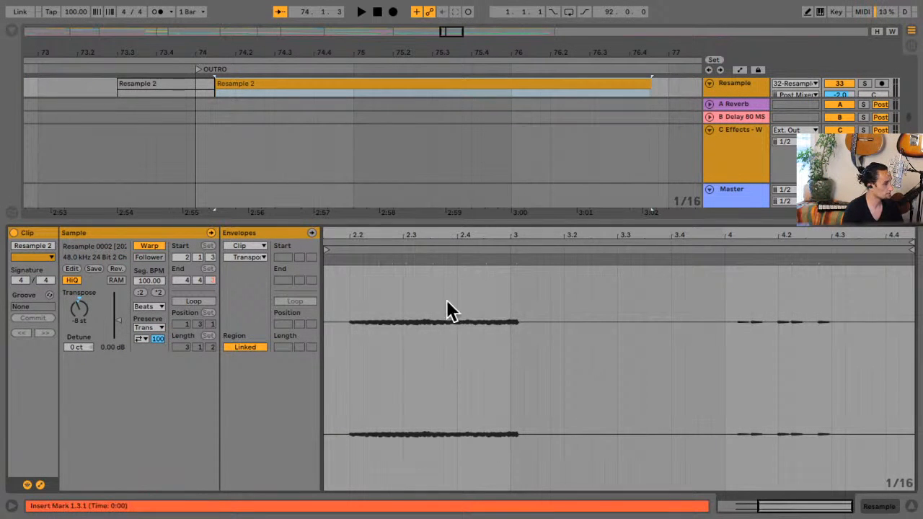
key(a)
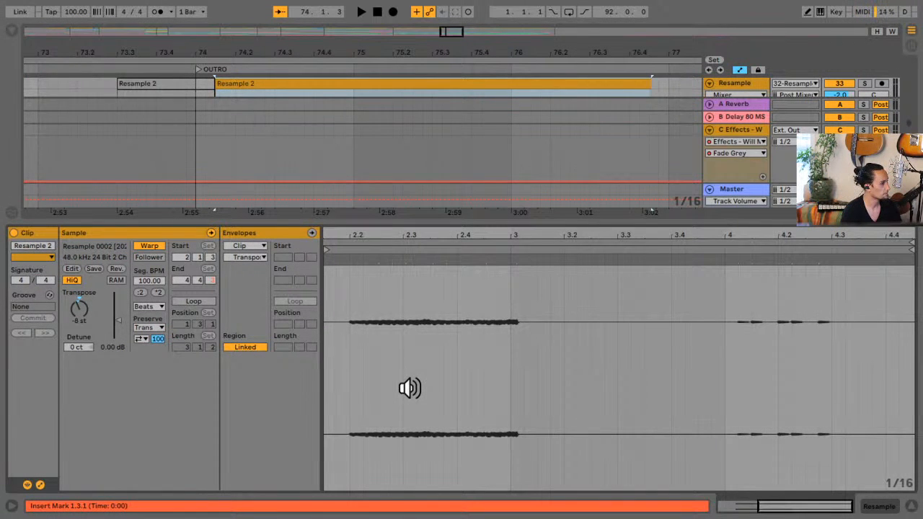
key(a)
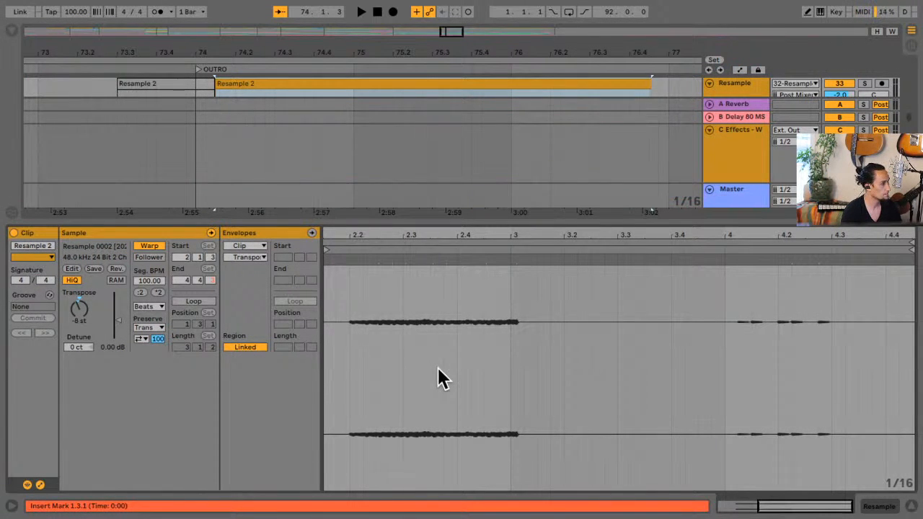
click(258, 258)
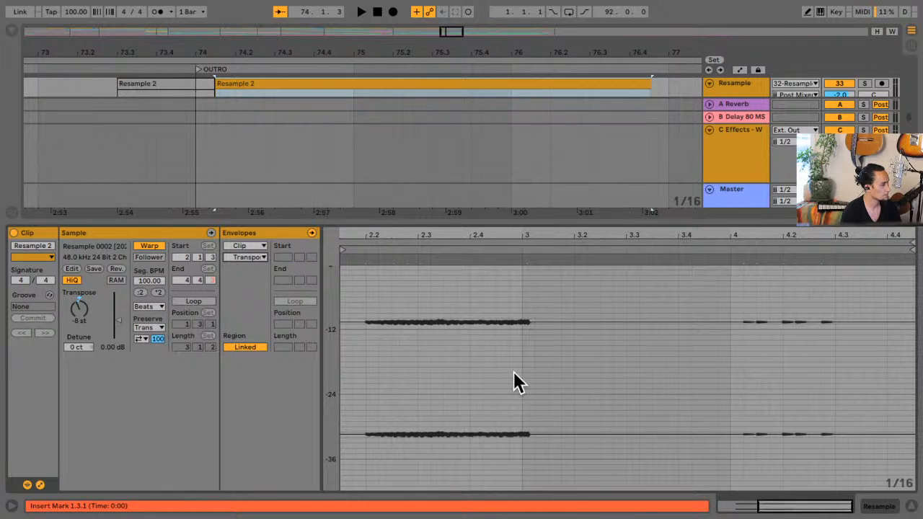
click(39, 485)
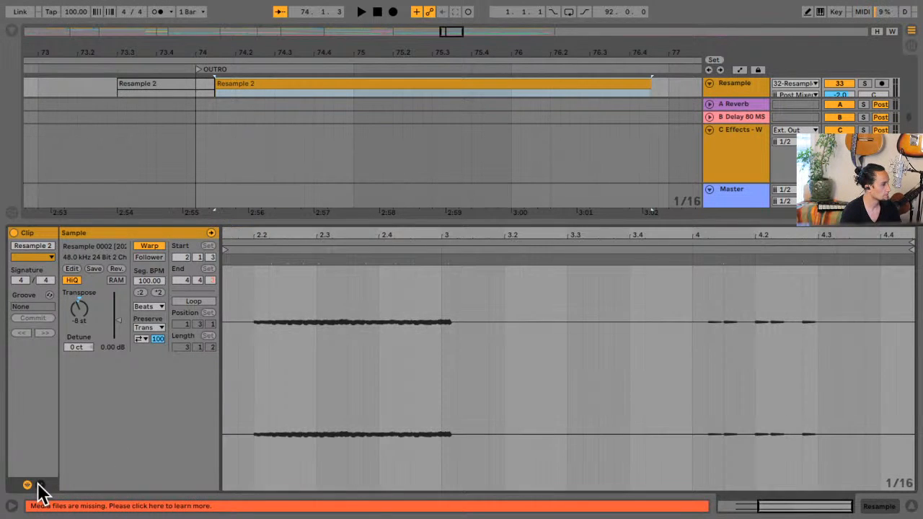
click(40, 484)
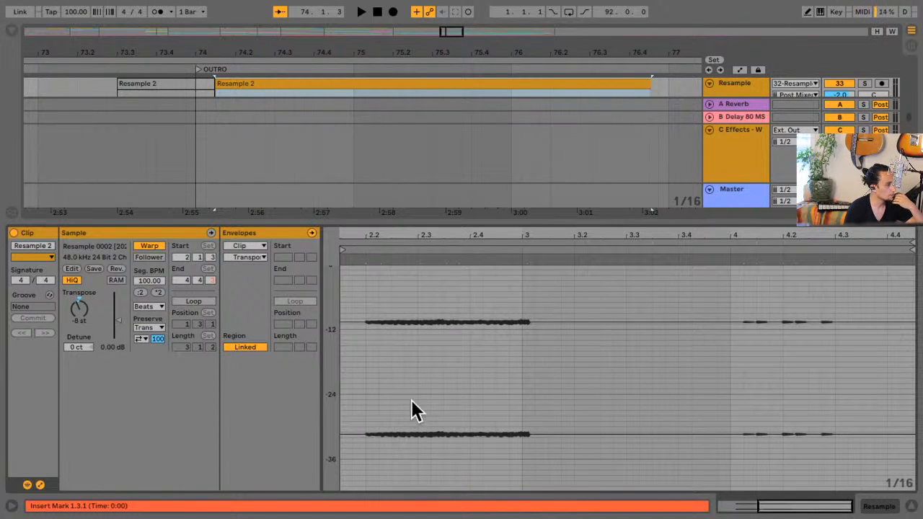
scroll(424, 395, up, 3)
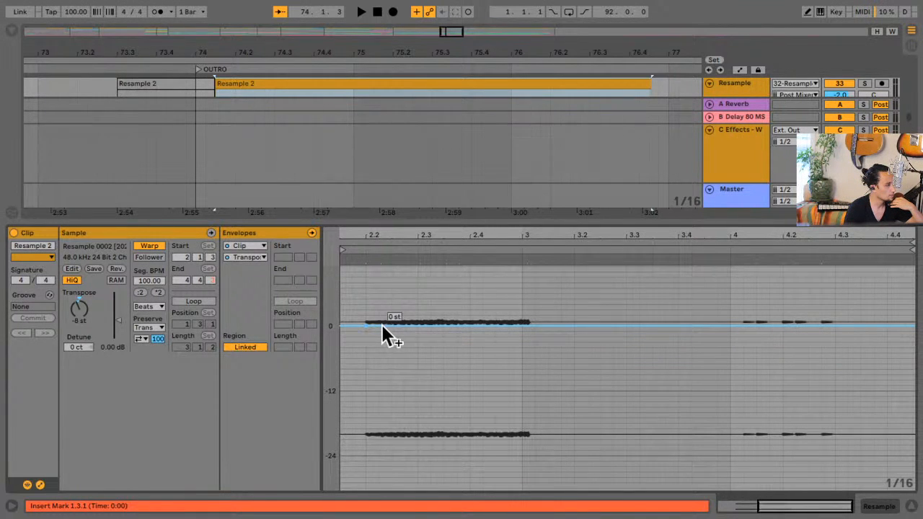
drag(386, 325, 522, 362)
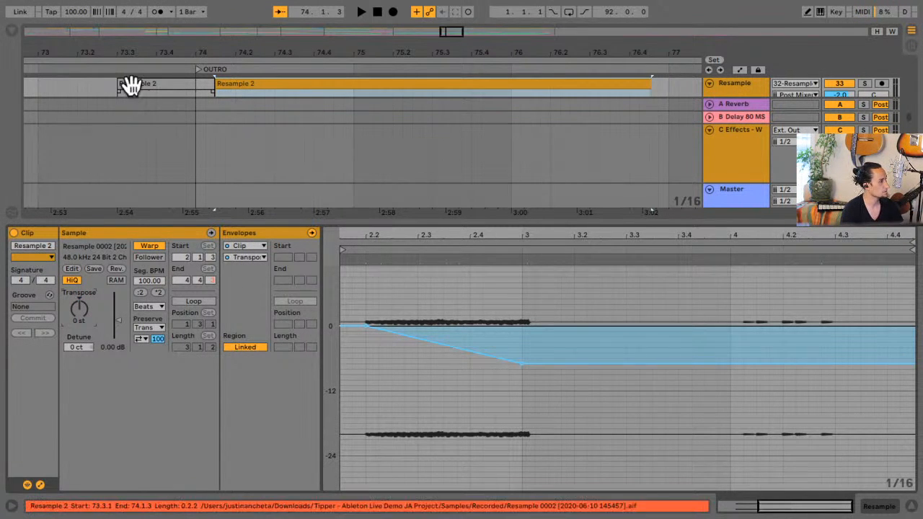
Play the arrangement from 73.2.1 to hear the Resample clip's pitch ramp
click(82, 89)
key(space)
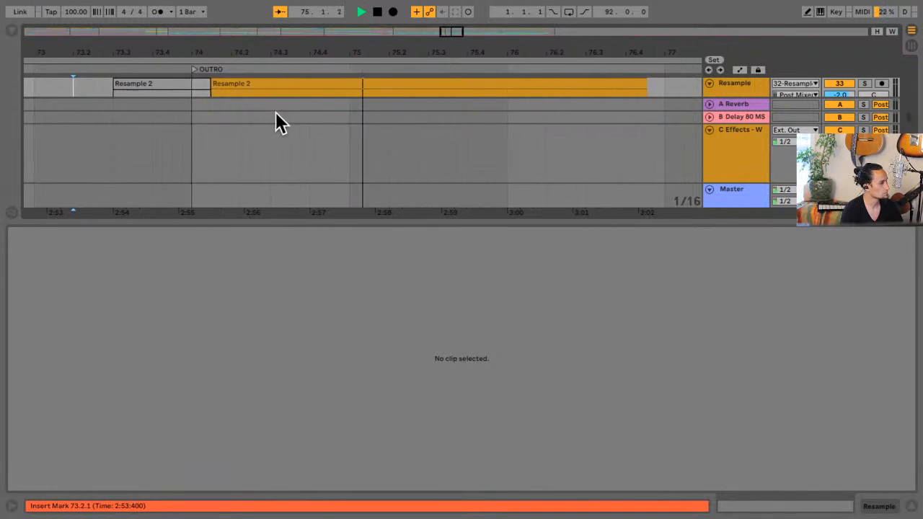
key(space)
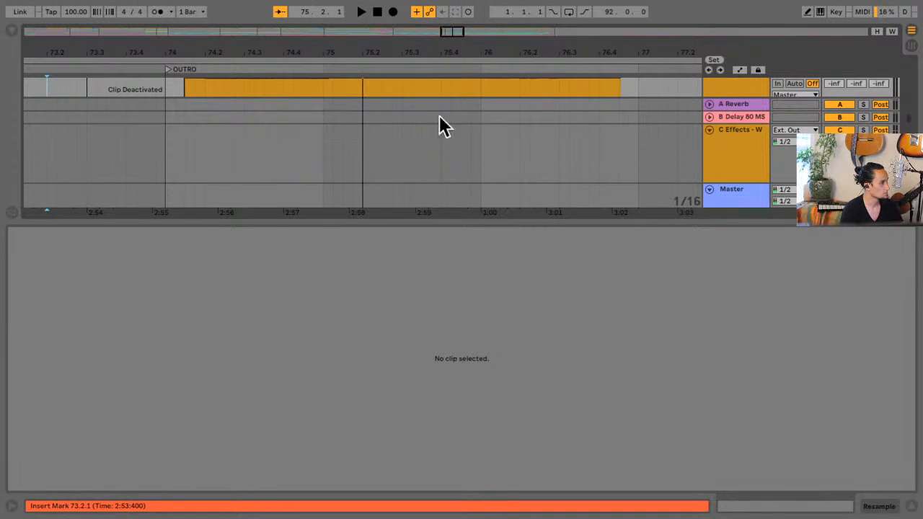
Set the active Resample clip's transposition to -6 st and make the Transposition envelope's ramp to 3 shallower
drag(496, 222, 511, 395)
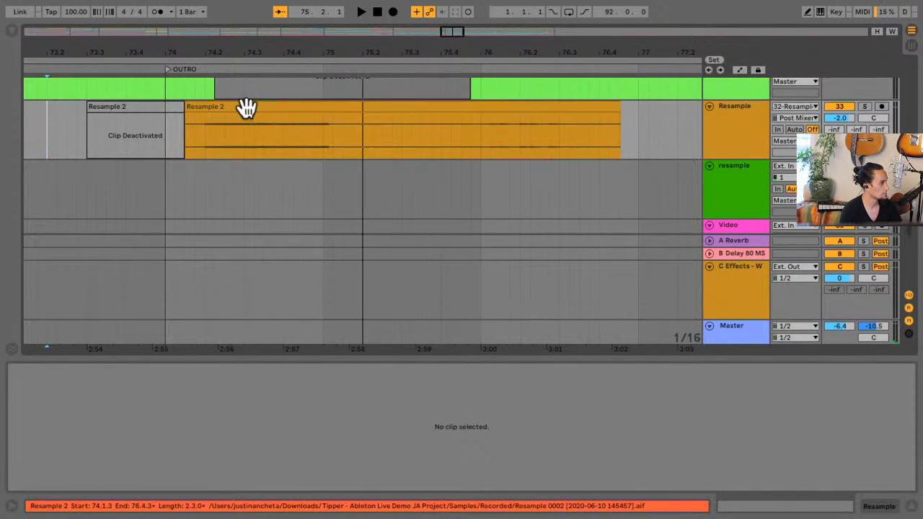
click(242, 106)
click(87, 445)
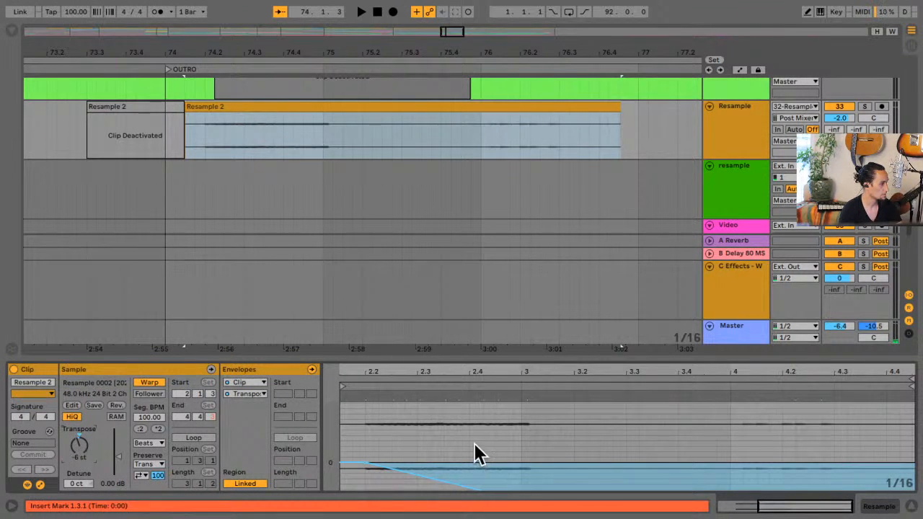
drag(477, 448, 521, 460)
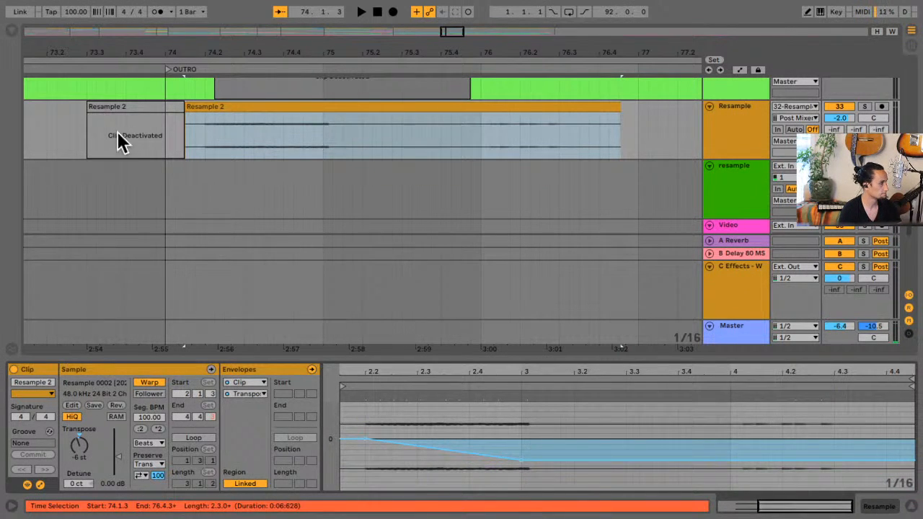
Play the arrangement from 73.2.3 to hear the active Resample clip's pitch ramp
click(63, 130)
key(space)
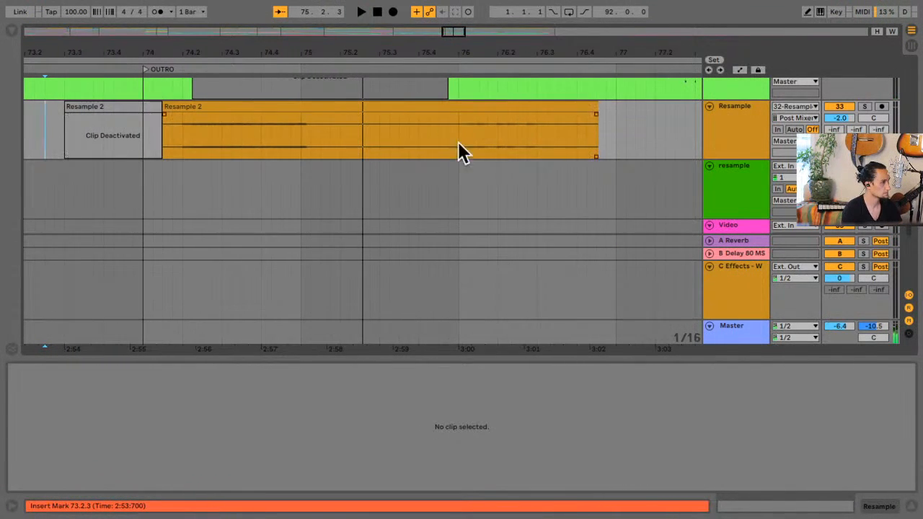
Group the 32 Resample track and the orange Resample track below it
scroll(398, 141, up, 1)
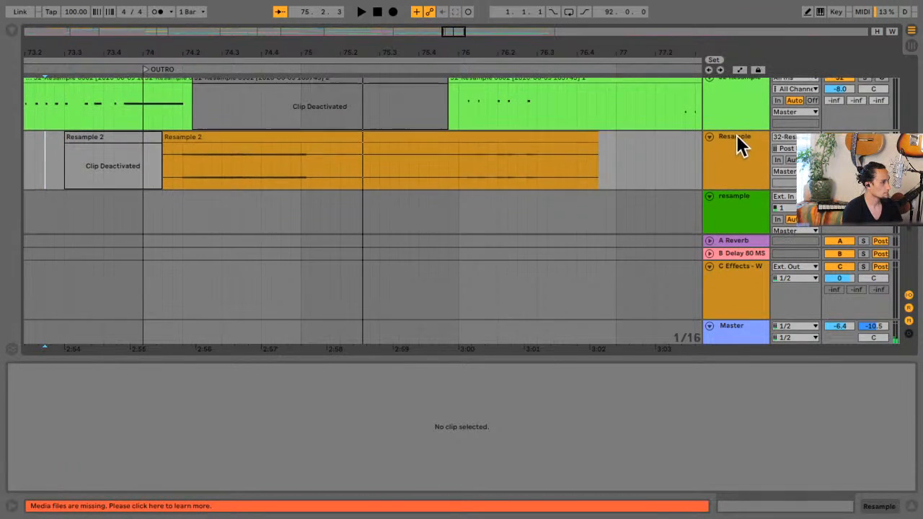
scroll(736, 123, up, 1)
click(746, 148)
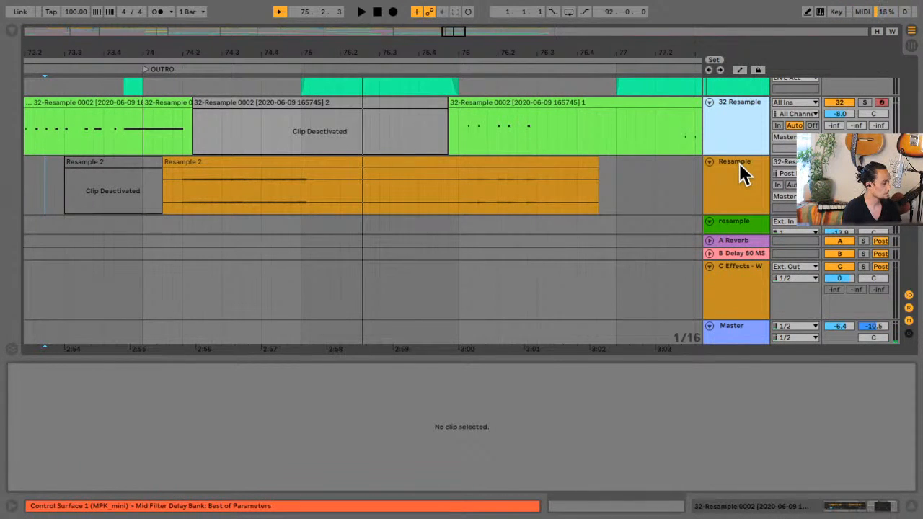
click(740, 170)
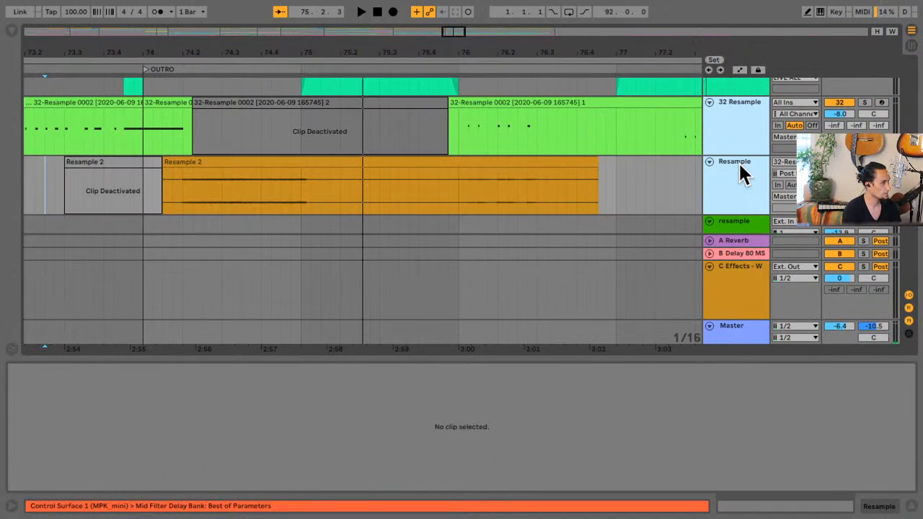
click(652, 194)
key(minus)
key(minus)
key(minus)
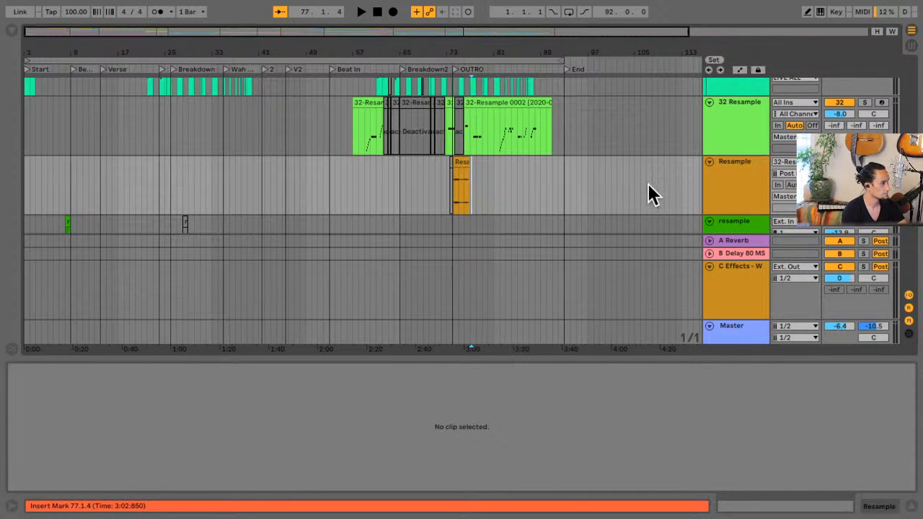
click(743, 101)
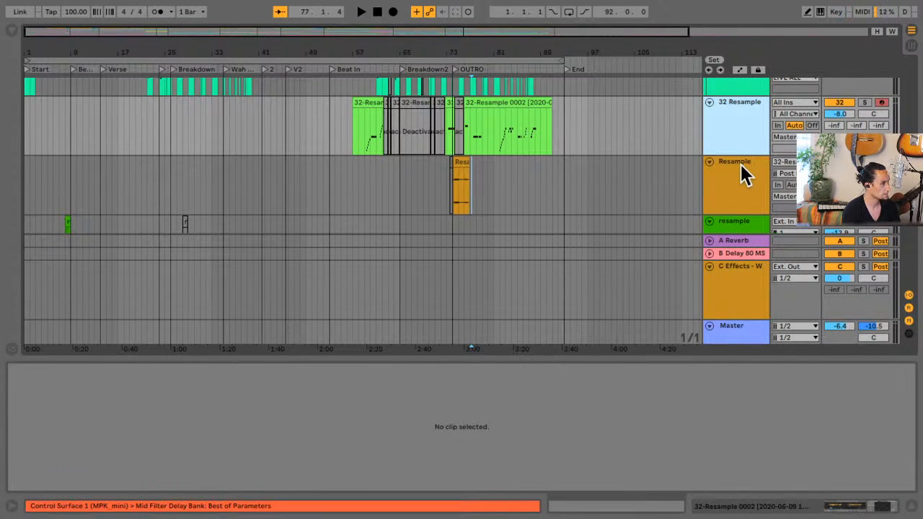
shift+click(740, 166)
right_click(733, 99)
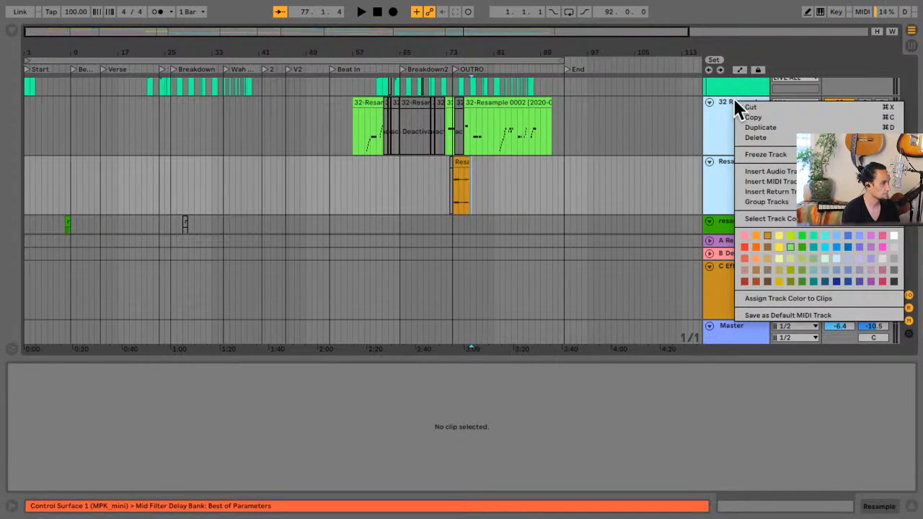
click(766, 202)
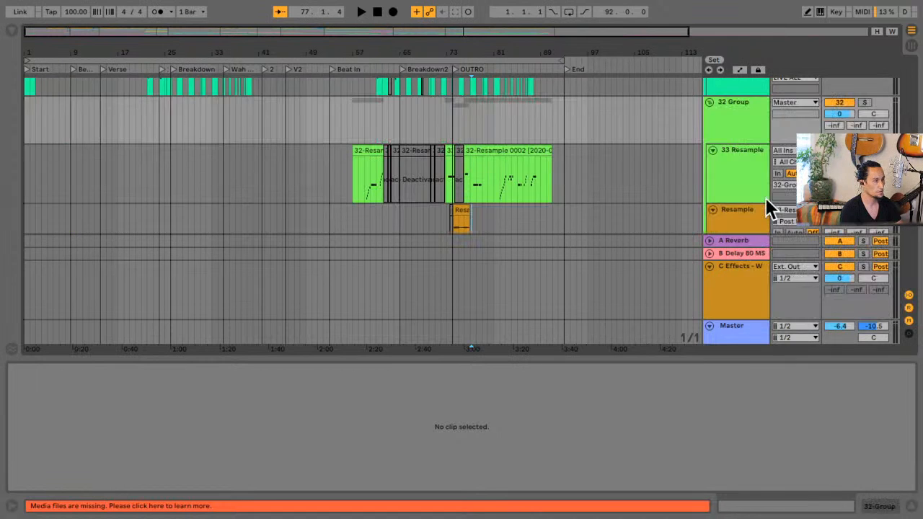
Rename the new track group as DJ Sample voice
click(734, 106)
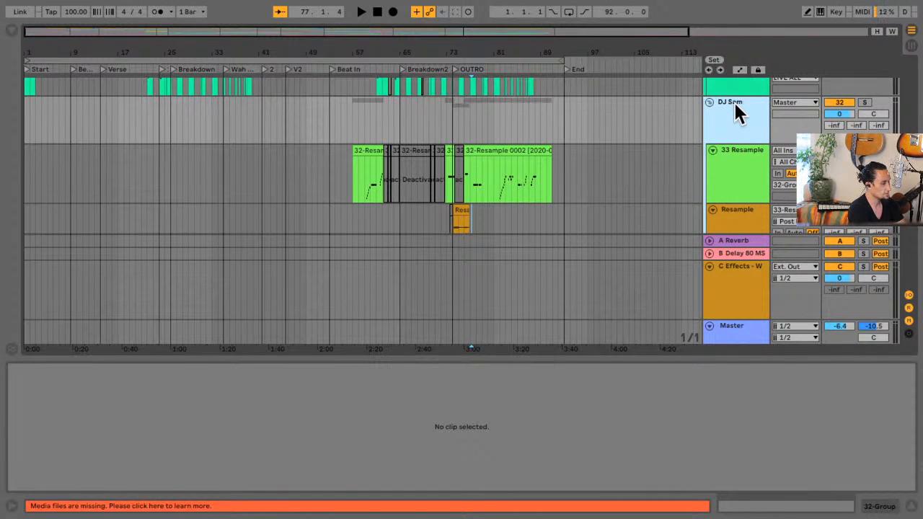
text(voice)
key(Return)
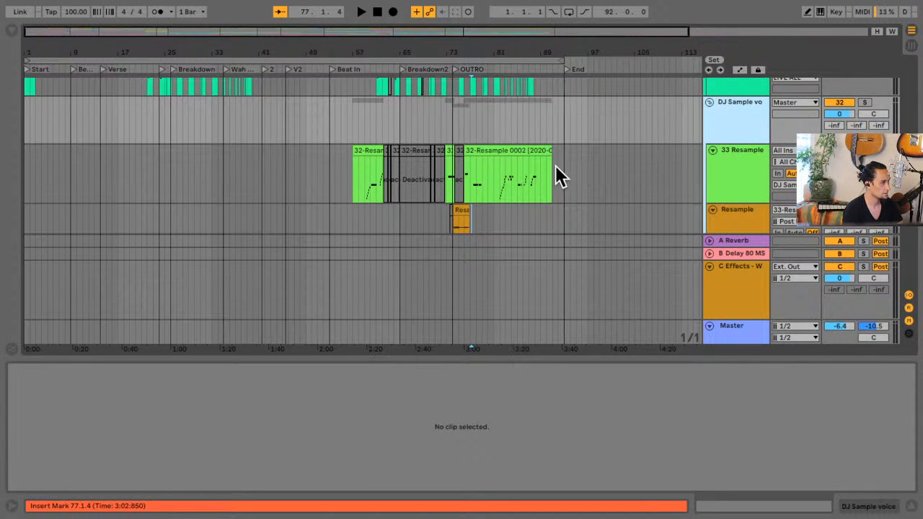
Move the Mid Filter Delay from the 33 Resample track to the DJ Sample voice group
click(511, 178)
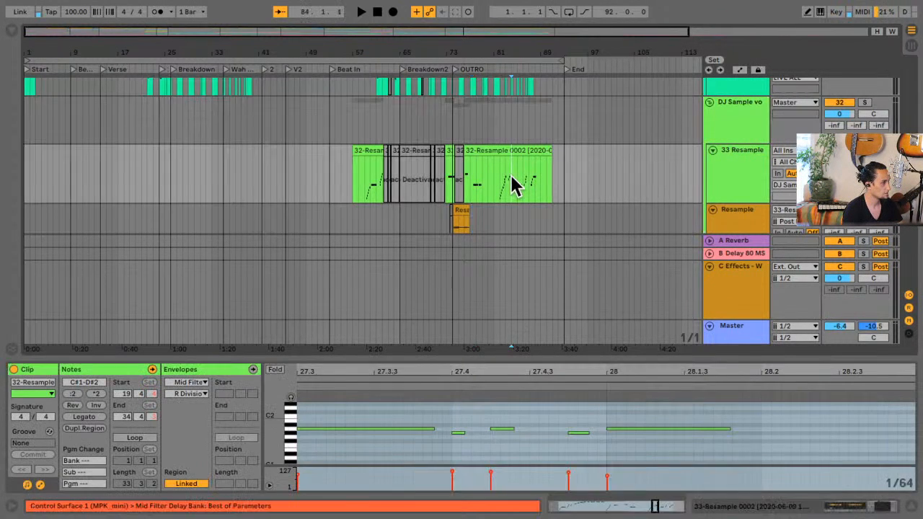
click(856, 508)
click(598, 373)
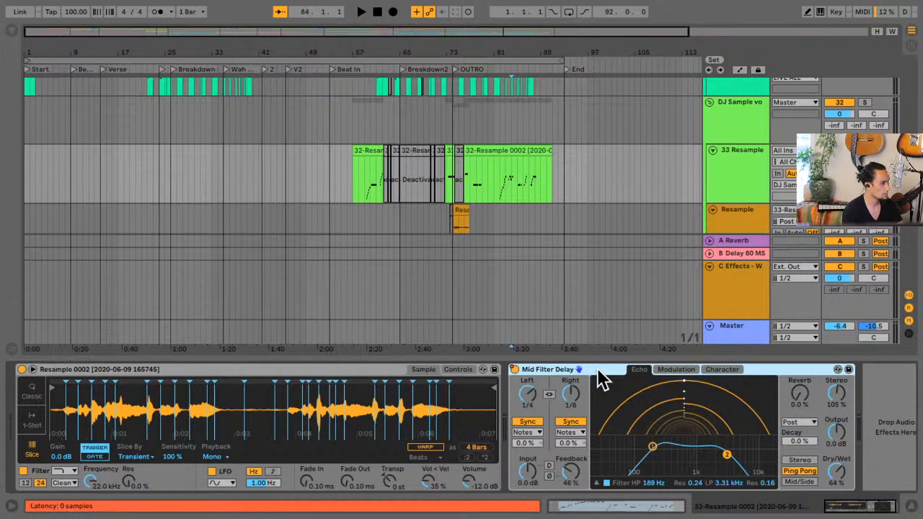
drag(602, 379, 475, 120)
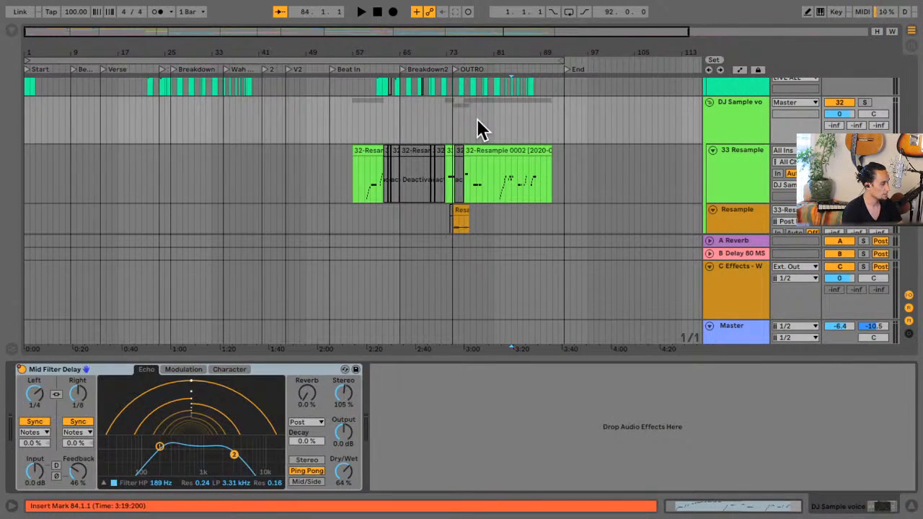
Move the switch-on point of the group's Mid Filter Delay Device On automation to about bar 69 and play from 72.1.1
right_click(20, 369)
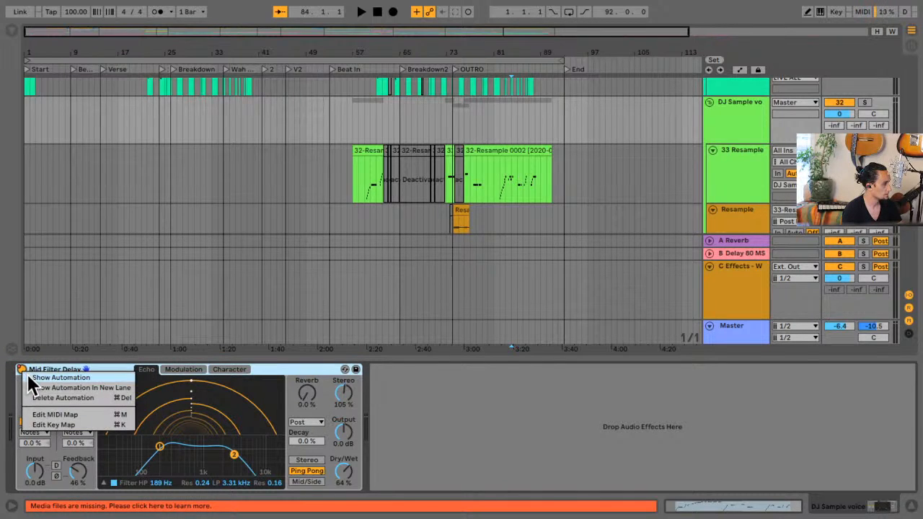
click(27, 374)
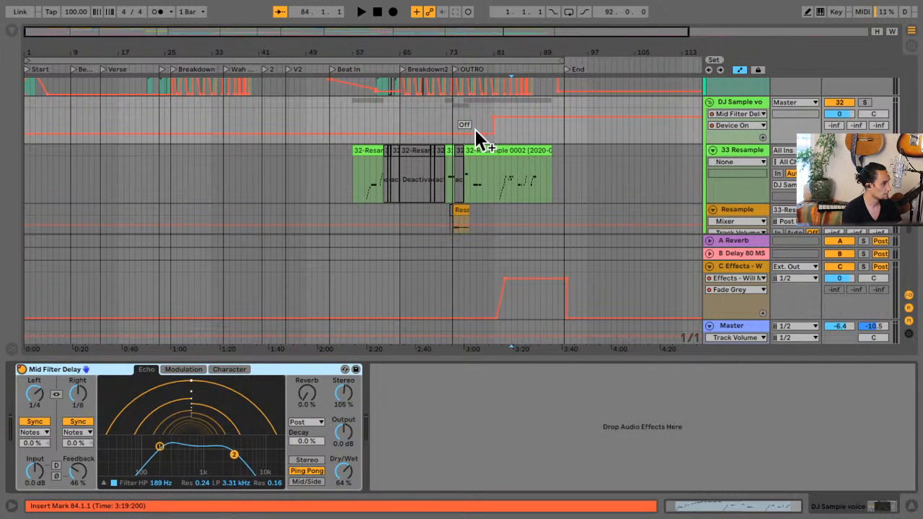
drag(492, 118, 432, 137)
key(space)
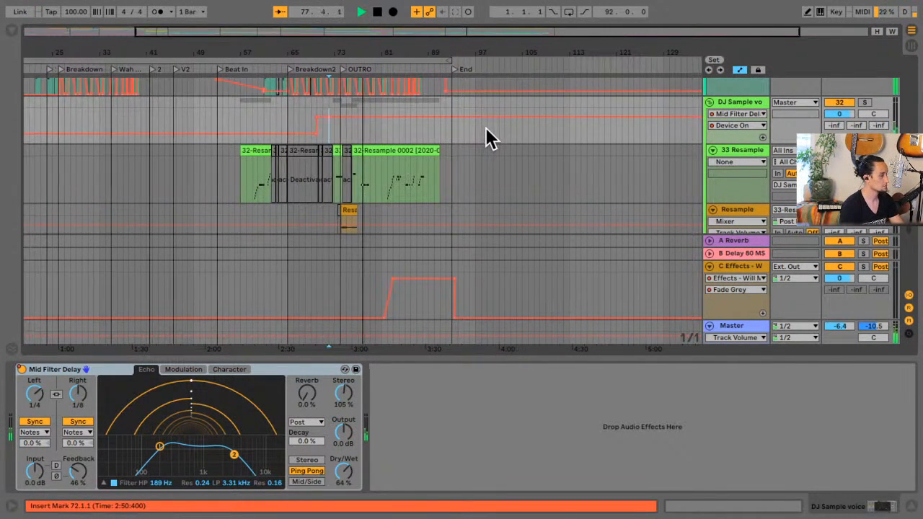
Deactivate the 33 Resample part from 77.1.1 to 82.1.1 and the remaining clip starting at 82.1.1
click(352, 185)
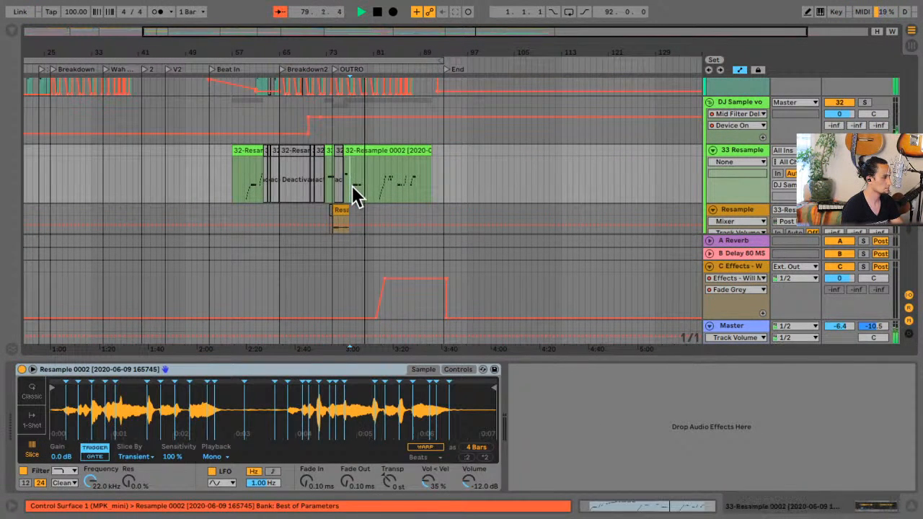
drag(352, 185, 379, 186)
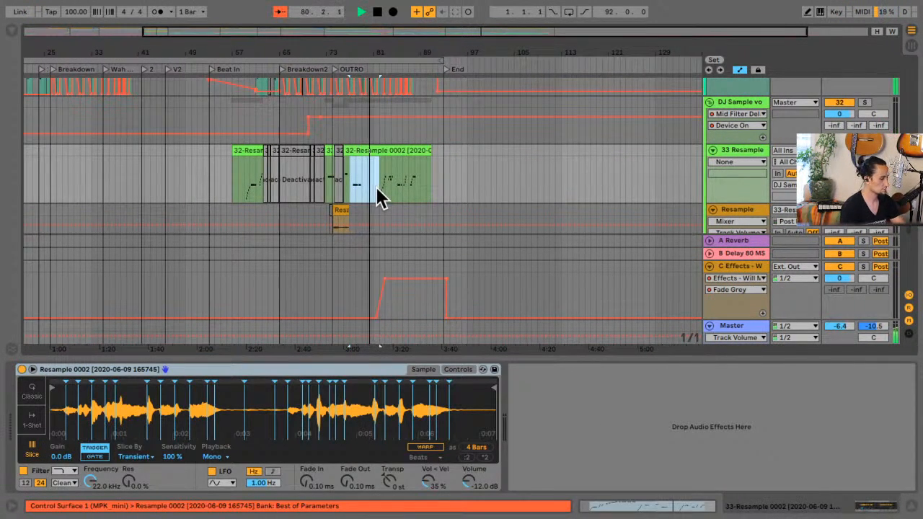
key(0)
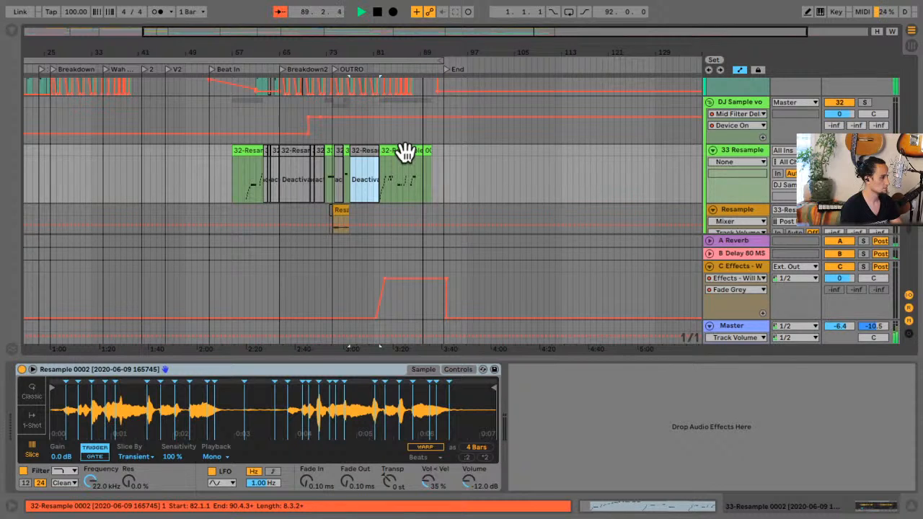
key(space)
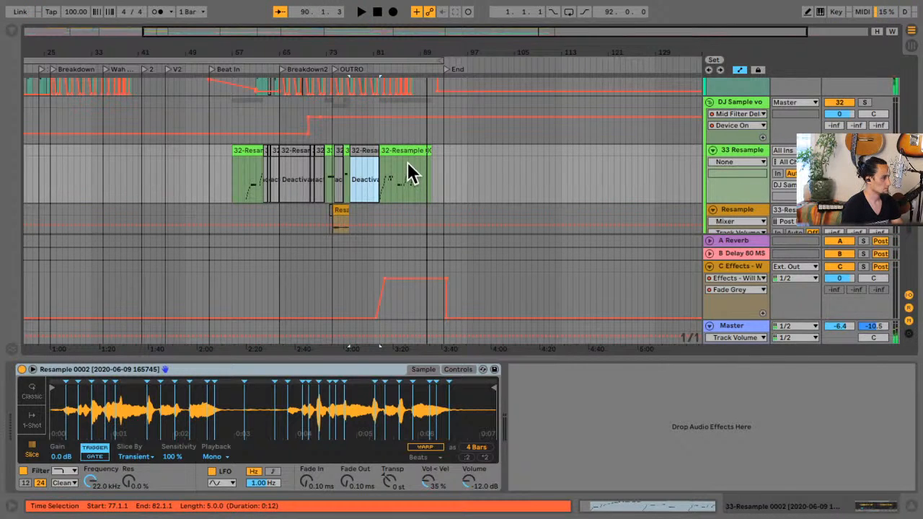
click(408, 151)
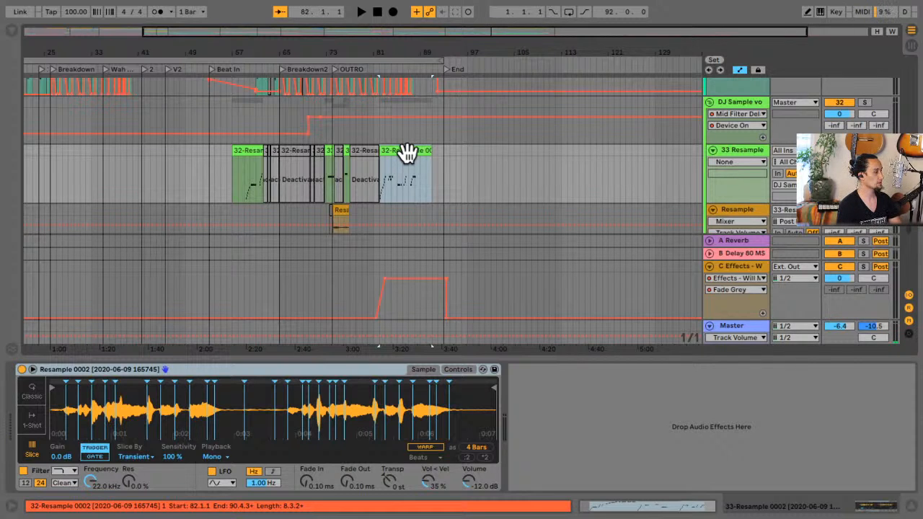
key(0)
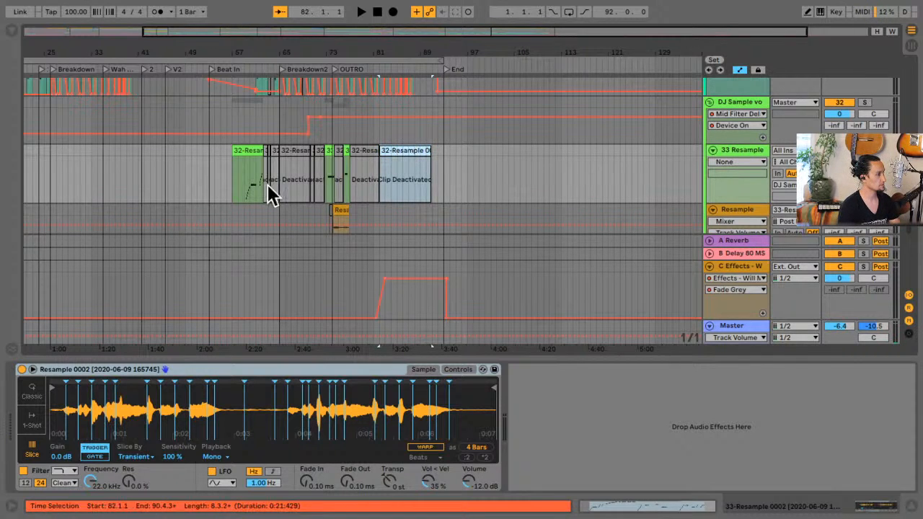
Place the insert mark at 58.1.1 on the lower Mic Samples track and hide the arrangement's automation lanes
click(245, 195)
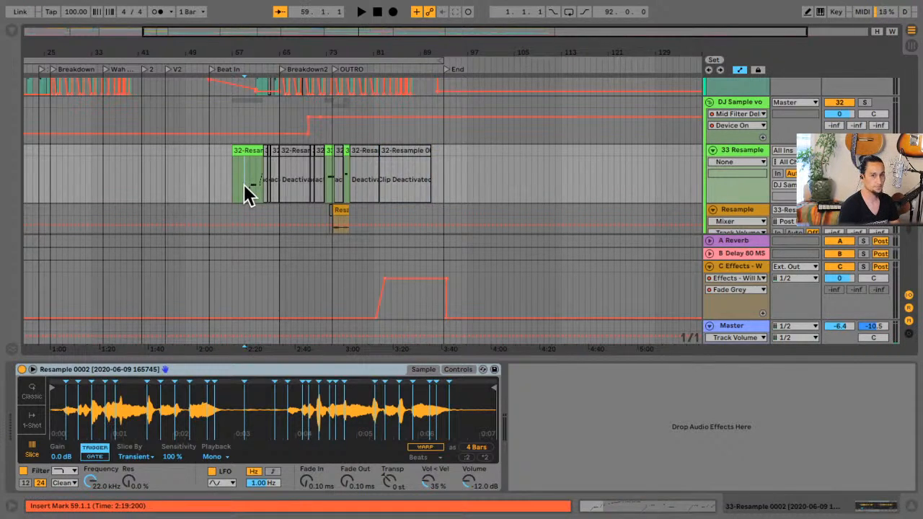
scroll(245, 195, left, 5)
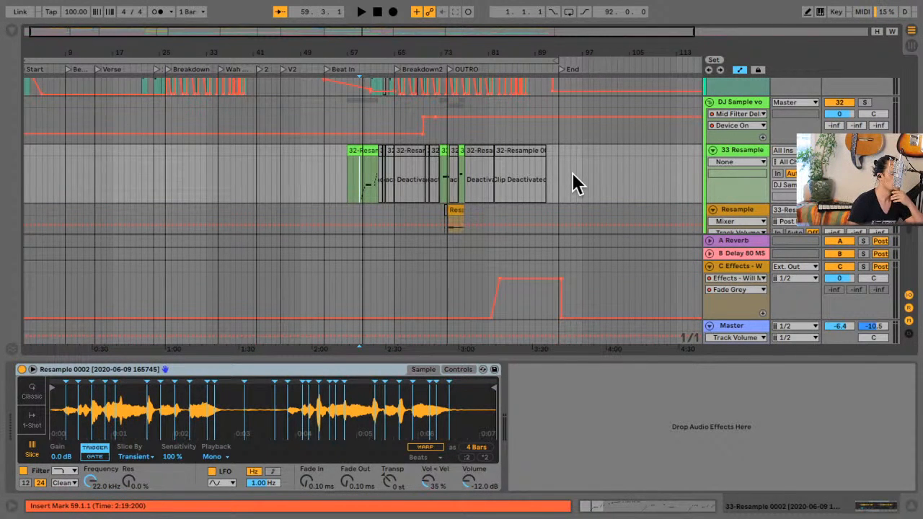
scroll(398, 179, up, 5)
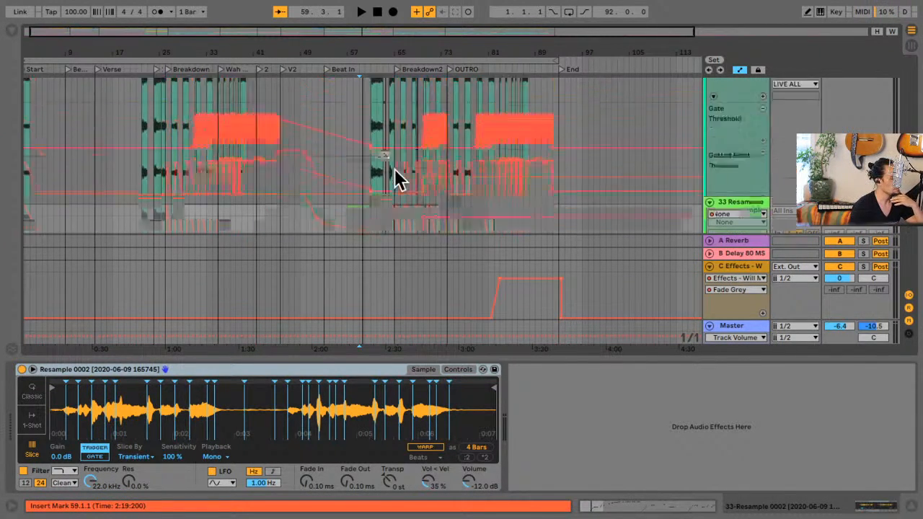
scroll(397, 179, down, 3)
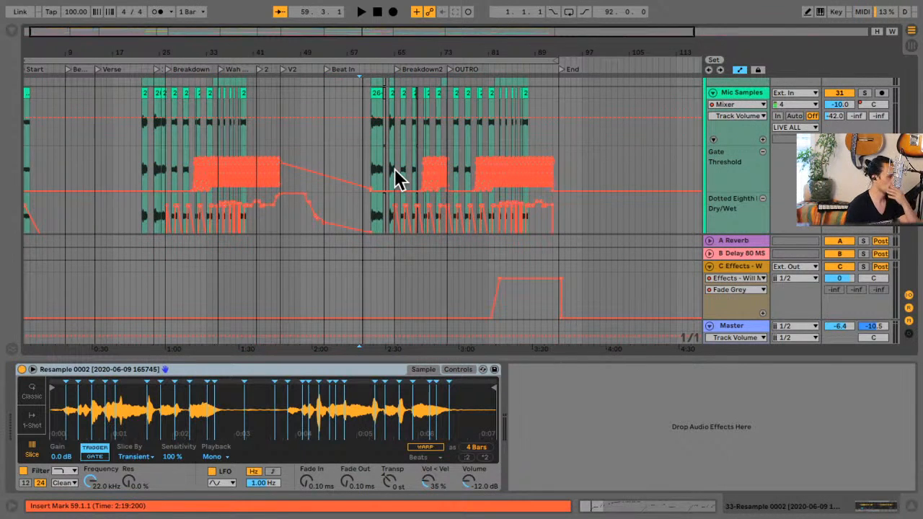
click(353, 162)
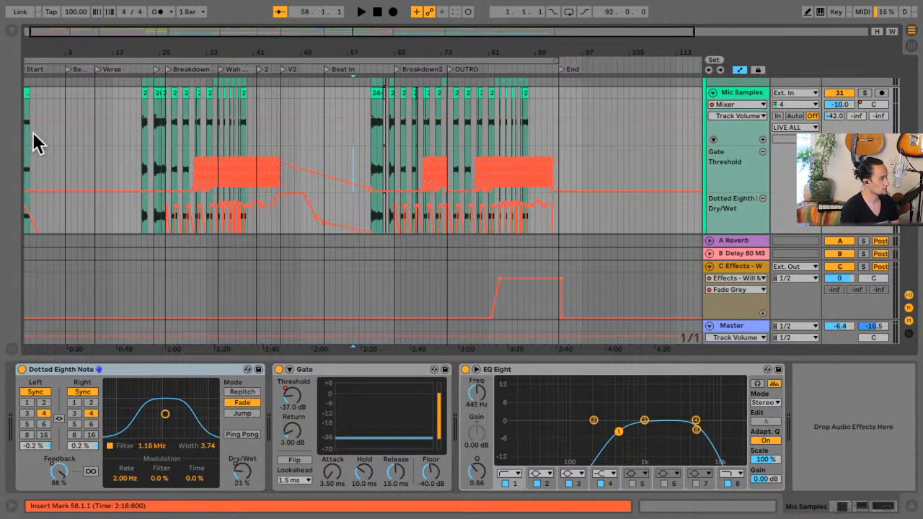
key(a)
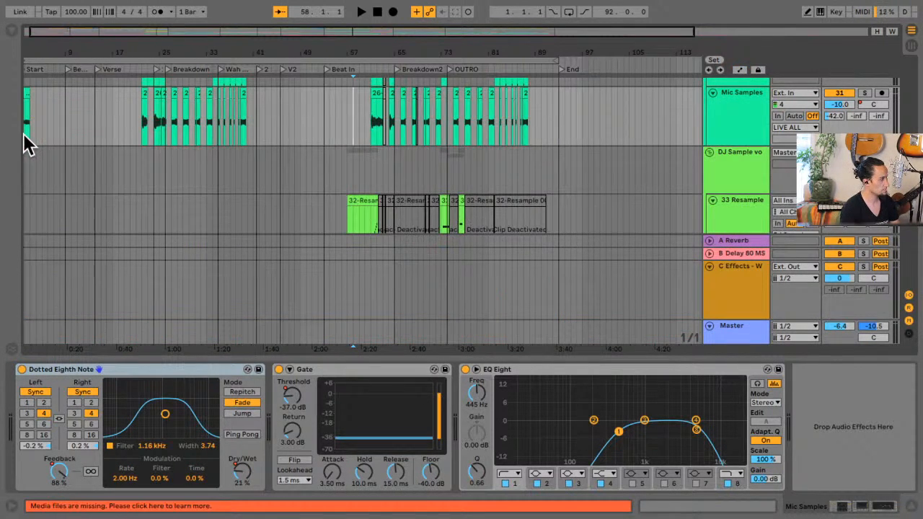
Play the arrangement from 1.1.1 and review the sample tracks during playback
click(25, 131)
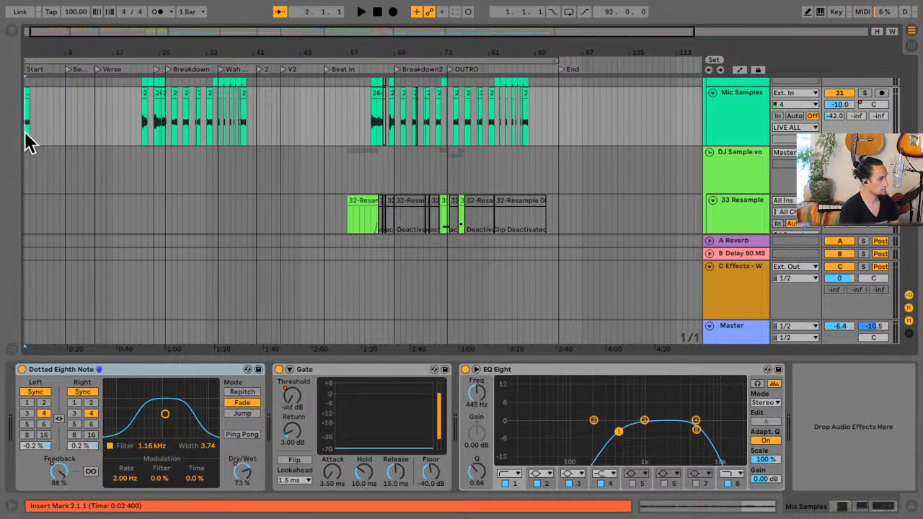
drag(432, 38, 428, 37)
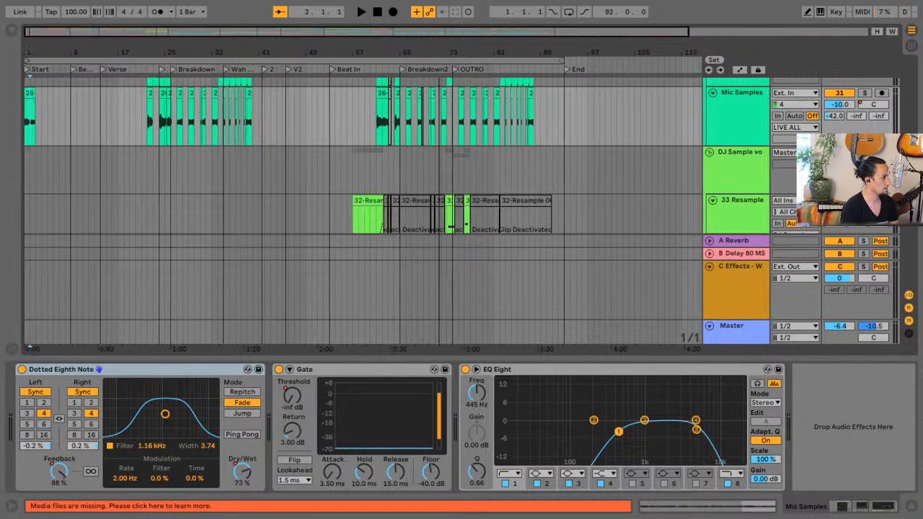
key(space)
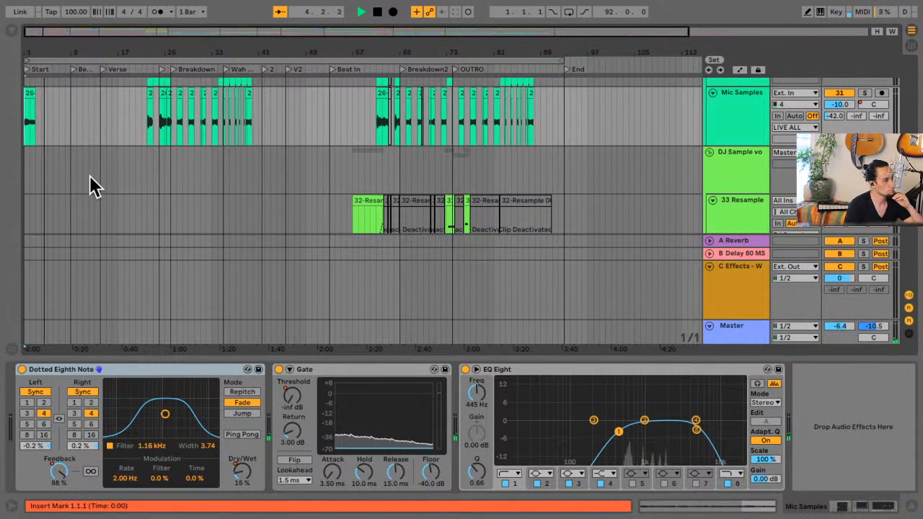
key(ctrl+z)
key(ctrl+z)
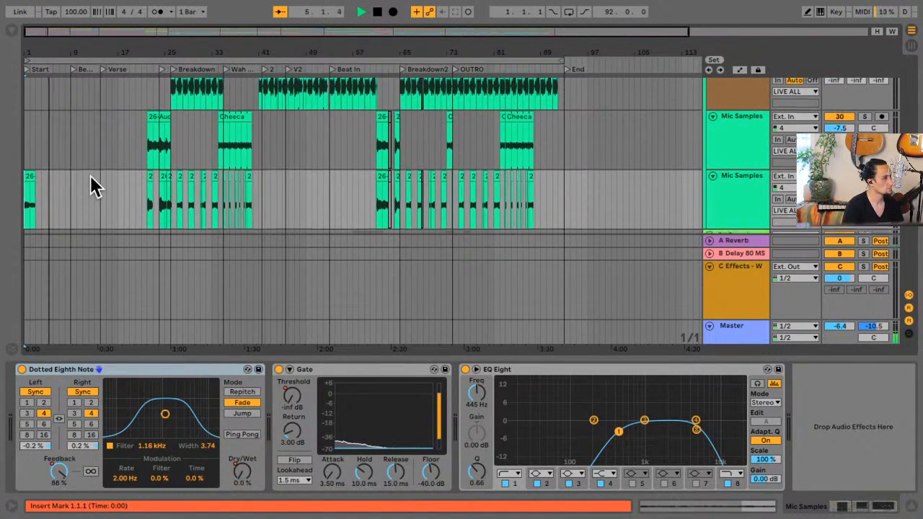
key(ctrl+z)
key(ctrl+z)
key(ctrl+z)
key(ctrl+z)
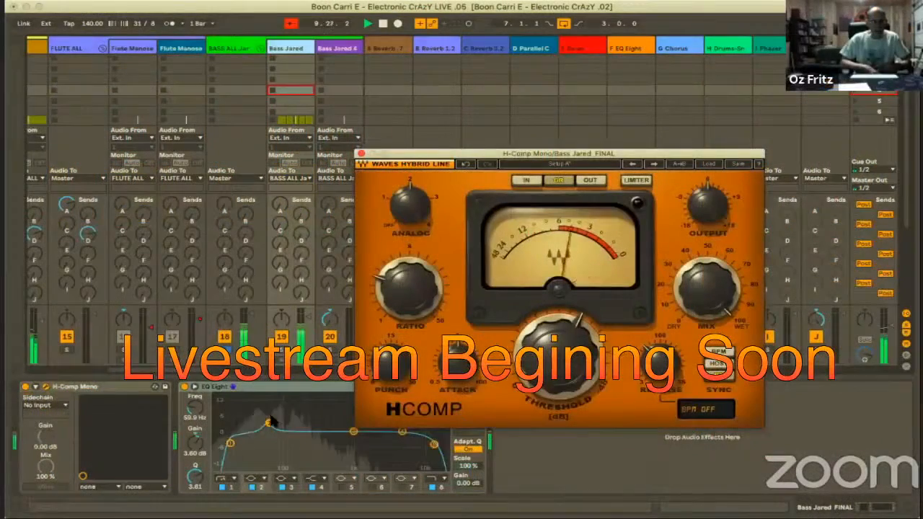
Lower the gain of band 2 in the Bass Jared FINAL track's EQ Eight to about -0.87 dB
drag(268, 424, 268, 433)
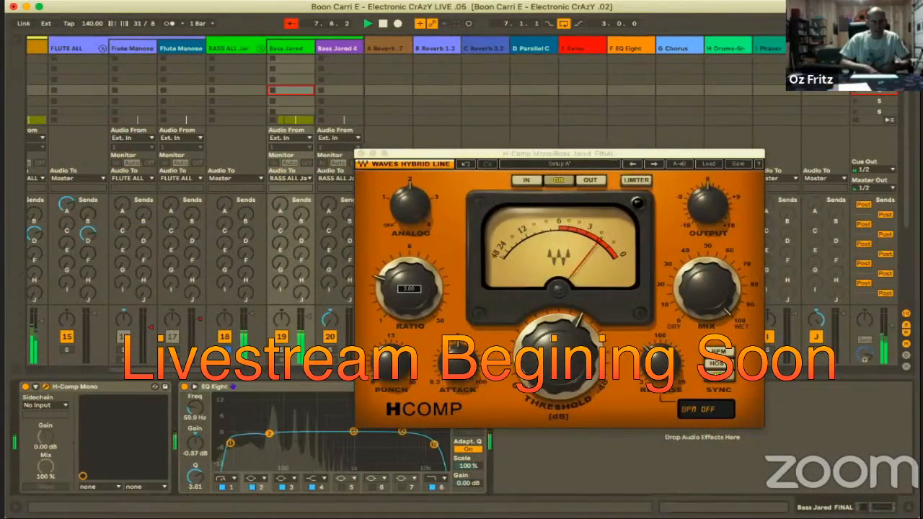
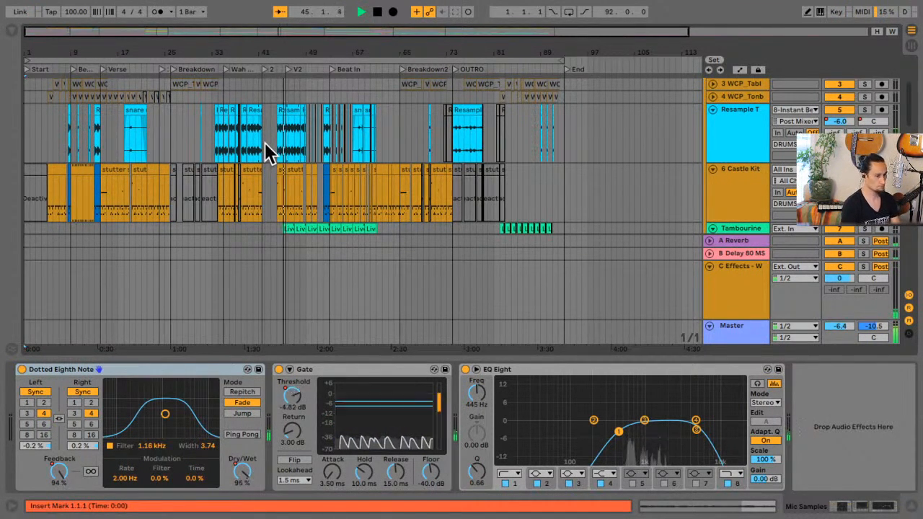
Stop the full playback and audition the transition into marker 2 from 39.2.1 on the Resample TRacks track
key(space)
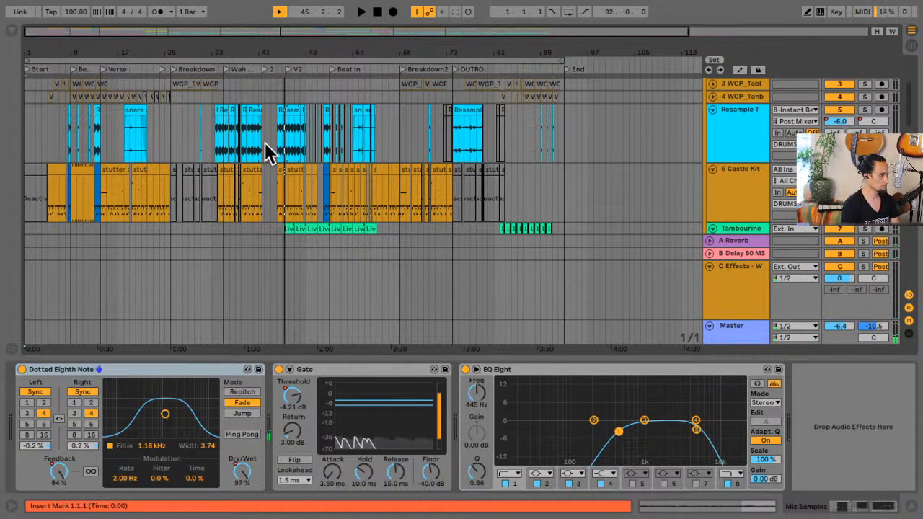
click(261, 141)
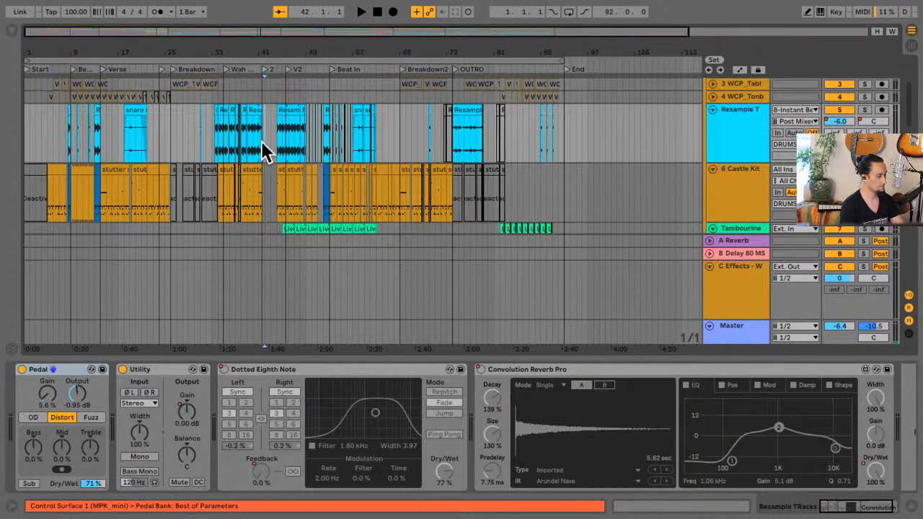
key(plus)
key(plus)
key(plus)
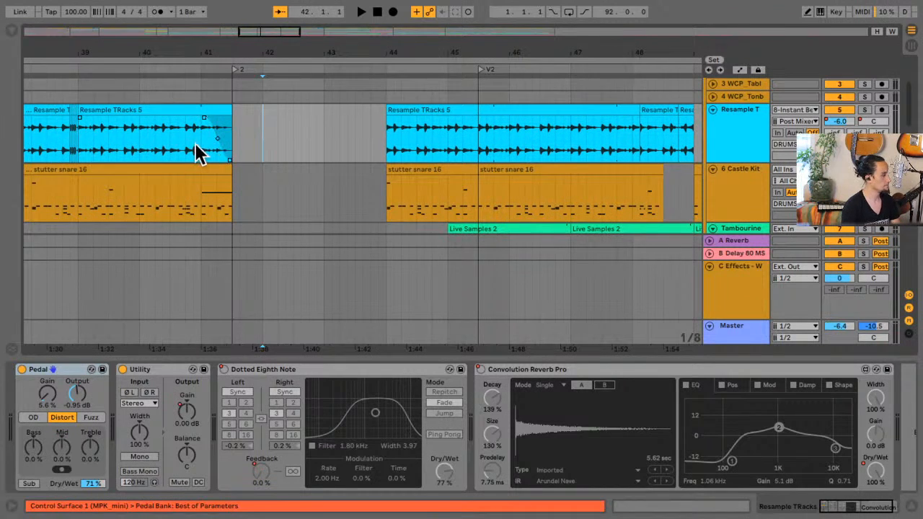
click(194, 142)
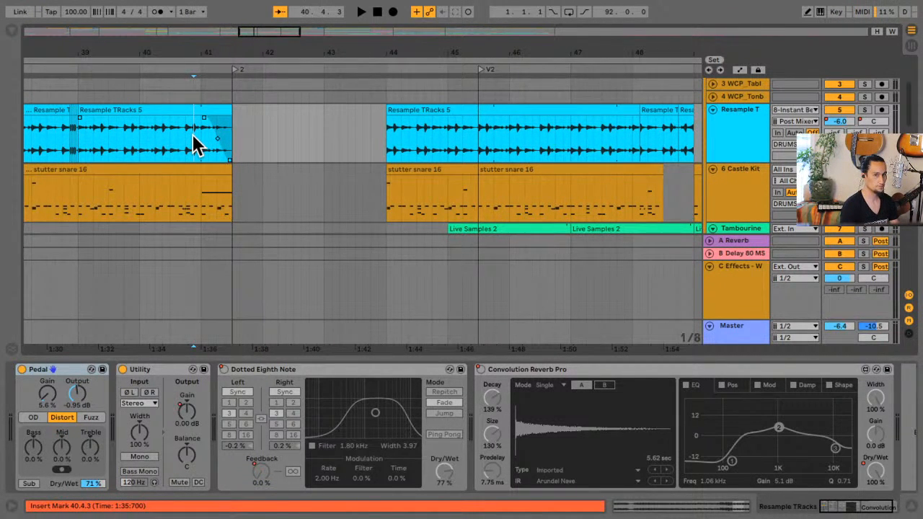
click(94, 141)
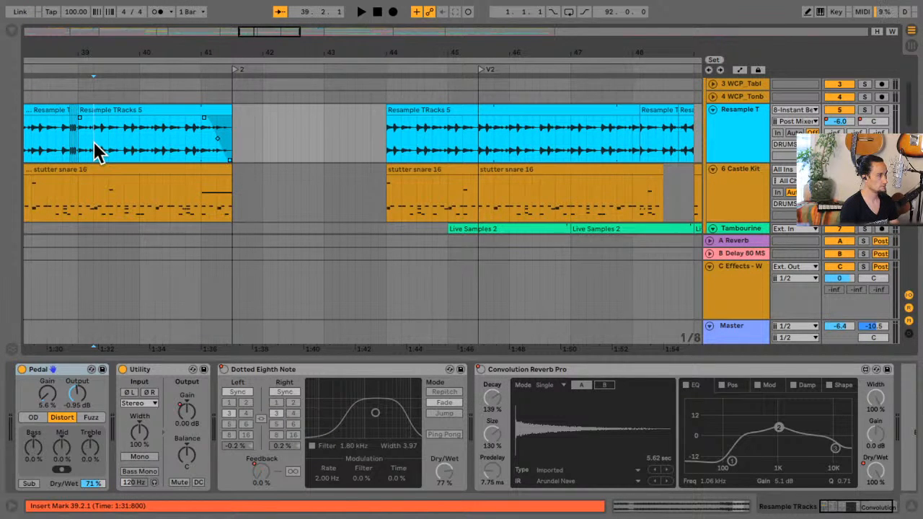
key(space)
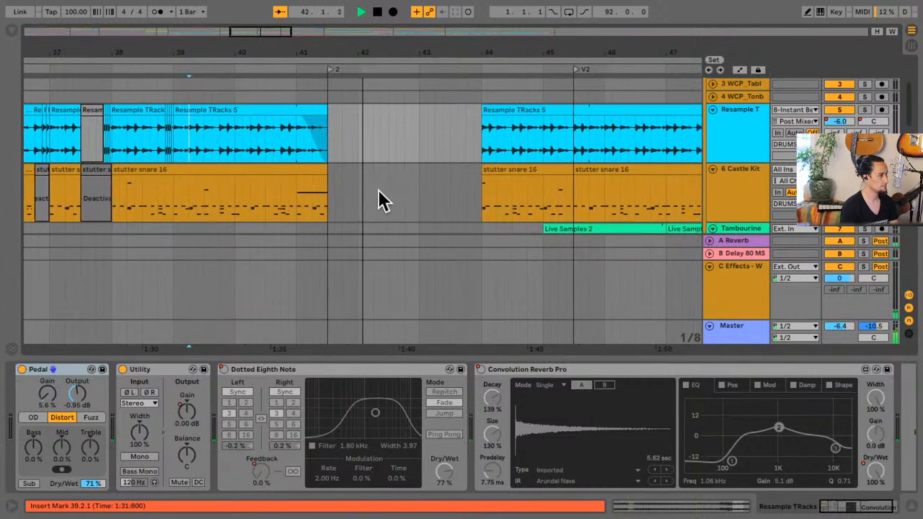
key(space)
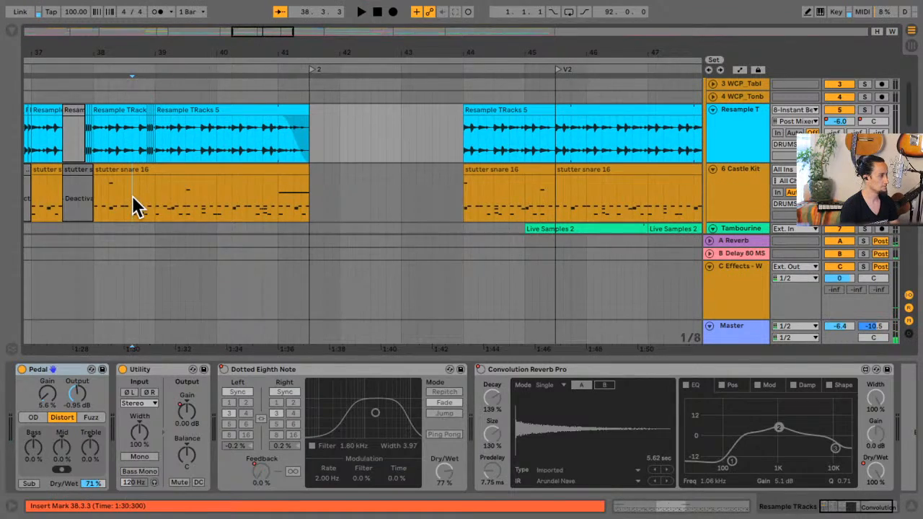
Replay the lead-in to marker 2 from 38.3.3 on the 6 Castle Kit track
click(132, 195)
key(space)
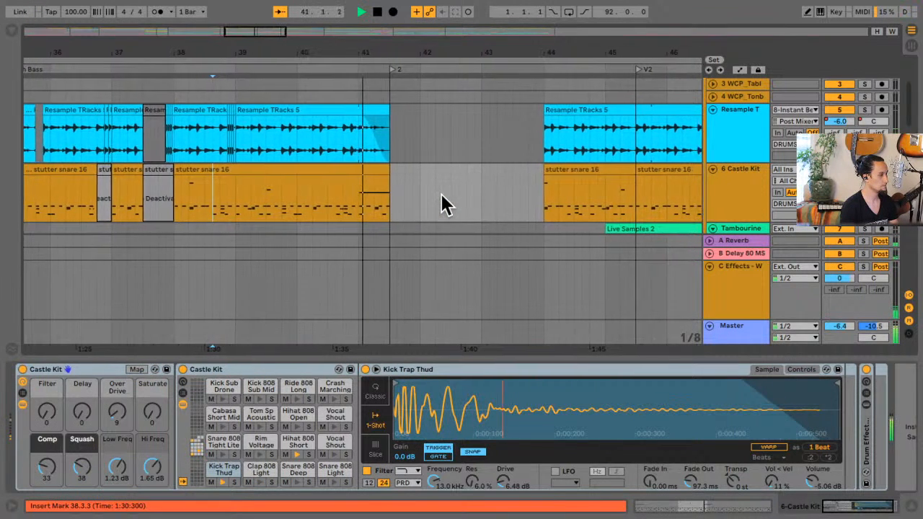
key(space)
Audition the lower Mic Samples track from 38.4.1 and deactivate its 26-Audio 3 clip from 38.4.1 to 39.4.1
scroll(443, 205, down, 3)
scroll(440, 193, up, 5)
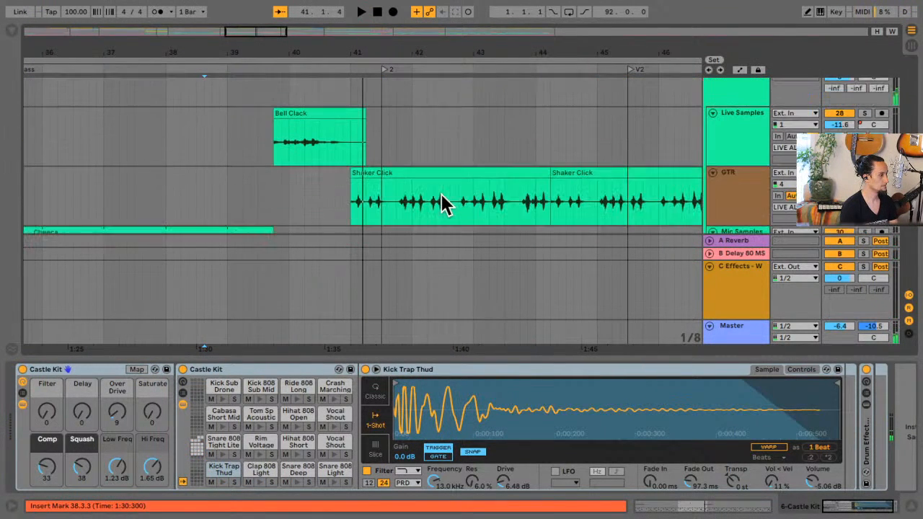
scroll(441, 194, down, 2)
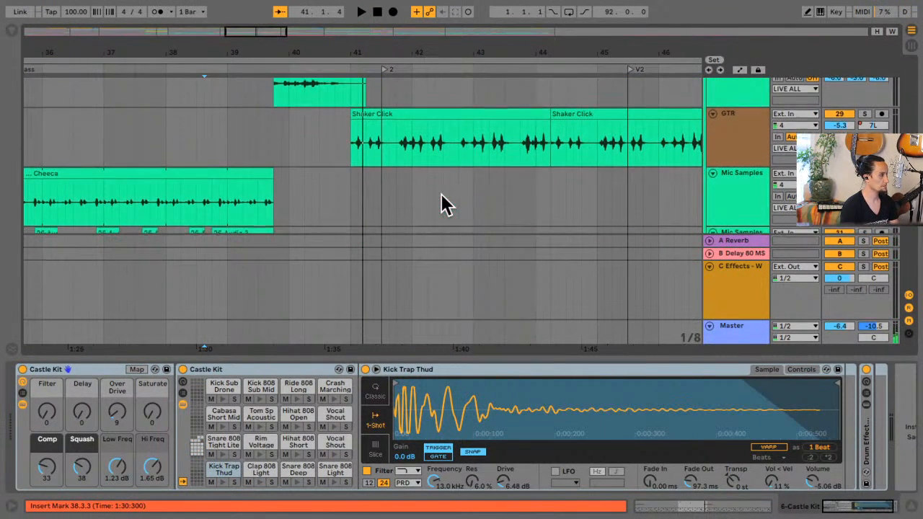
scroll(442, 193, down, 2)
scroll(442, 205, down, 1)
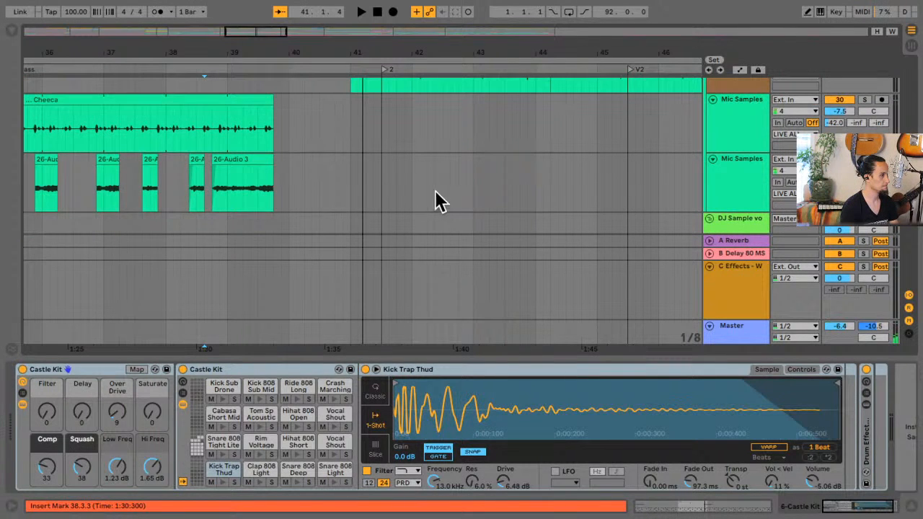
click(210, 186)
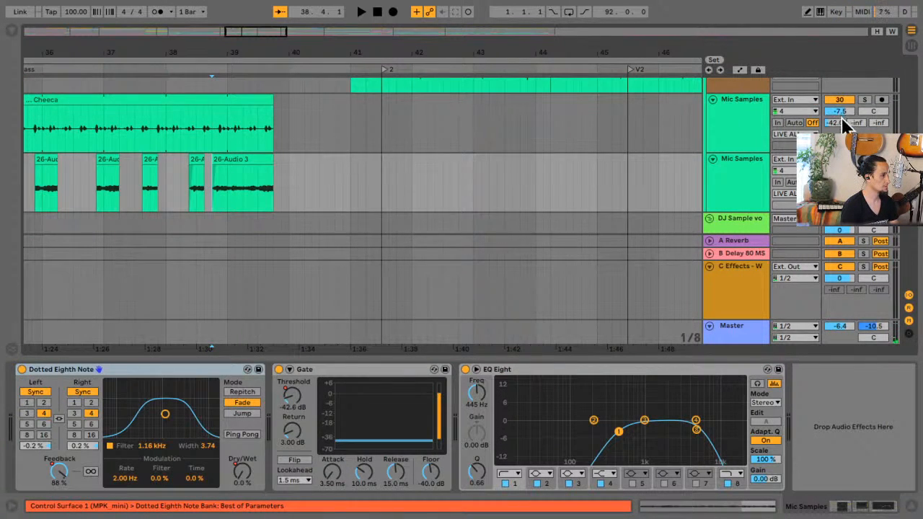
key(space)
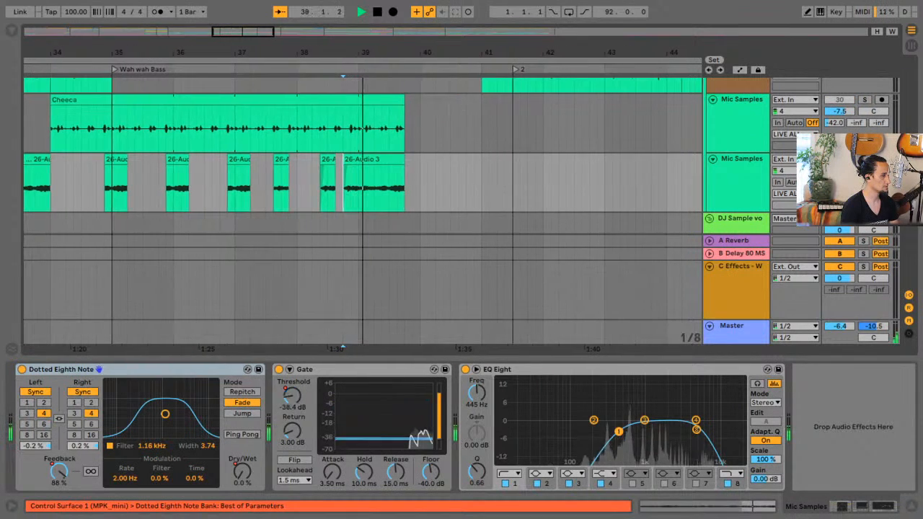
key(space)
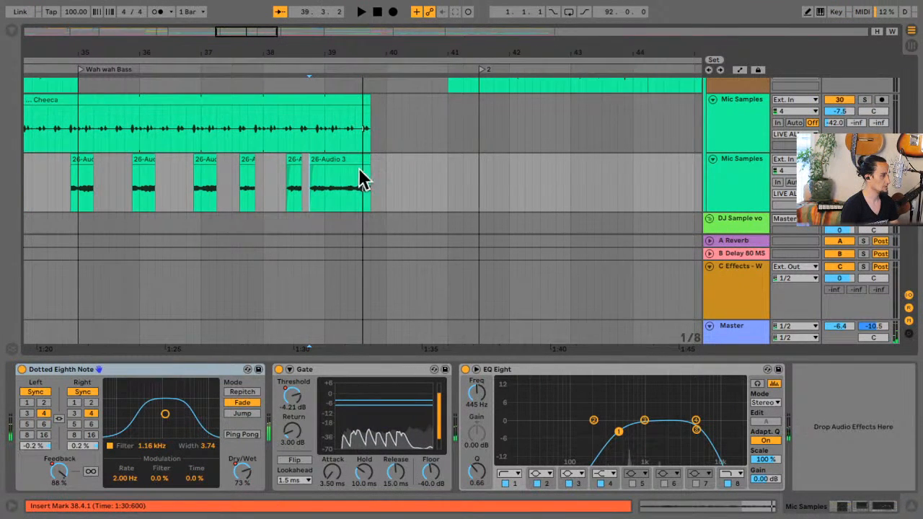
click(337, 158)
key(0)
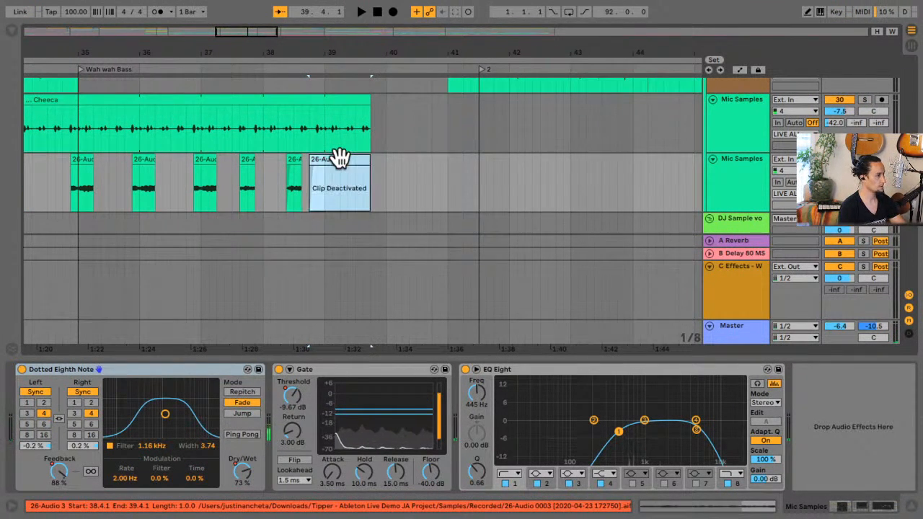
Play the arrangement from 38.1.1 to check the transition without the last 26-Audio 3 clip
click(264, 187)
key(space)
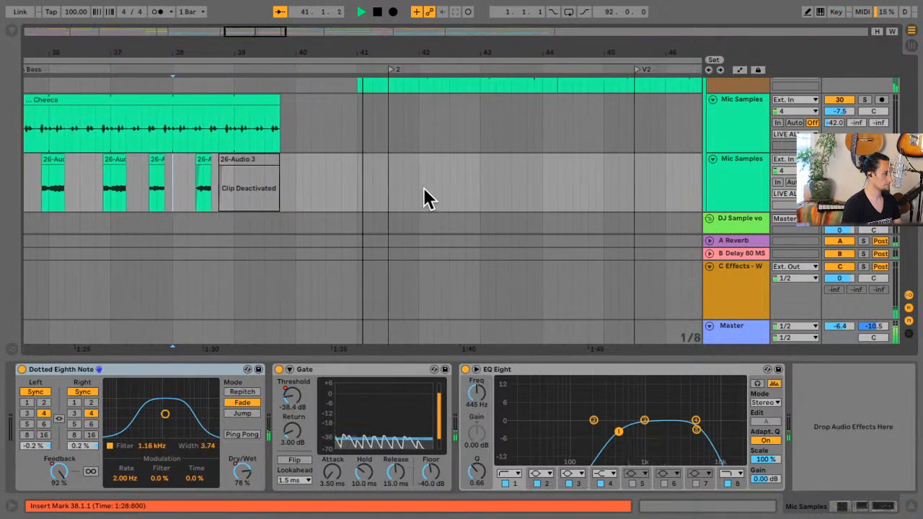
scroll(424, 199, up, 5)
key(space)
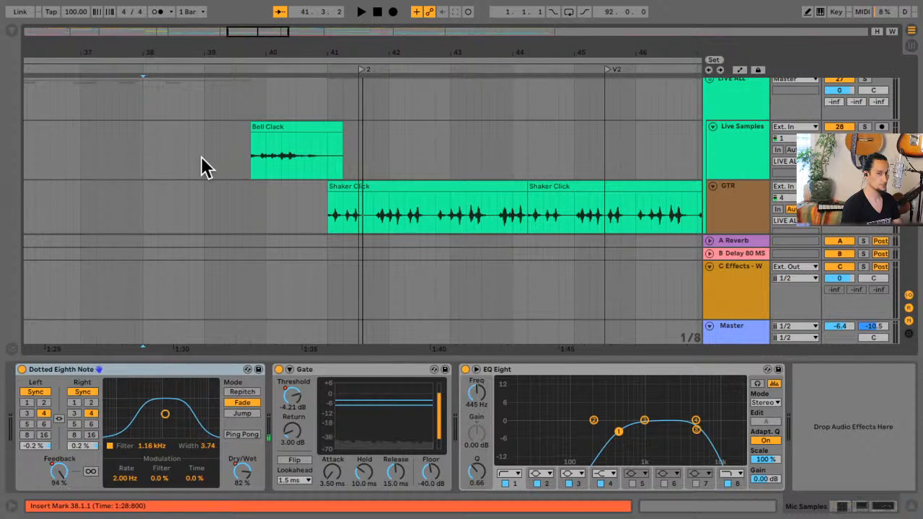
Play from 38.3.1 on the Live Samples track to check the Bell Clack clip
click(174, 159)
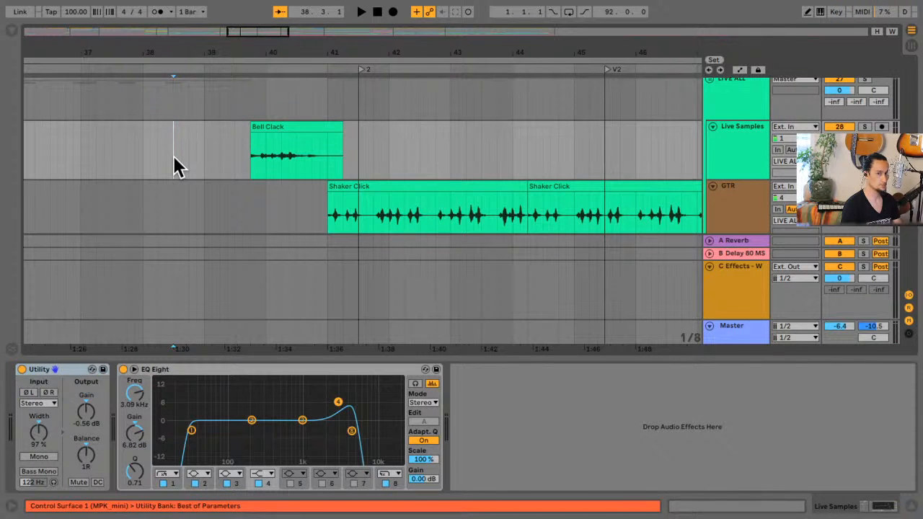
key(space)
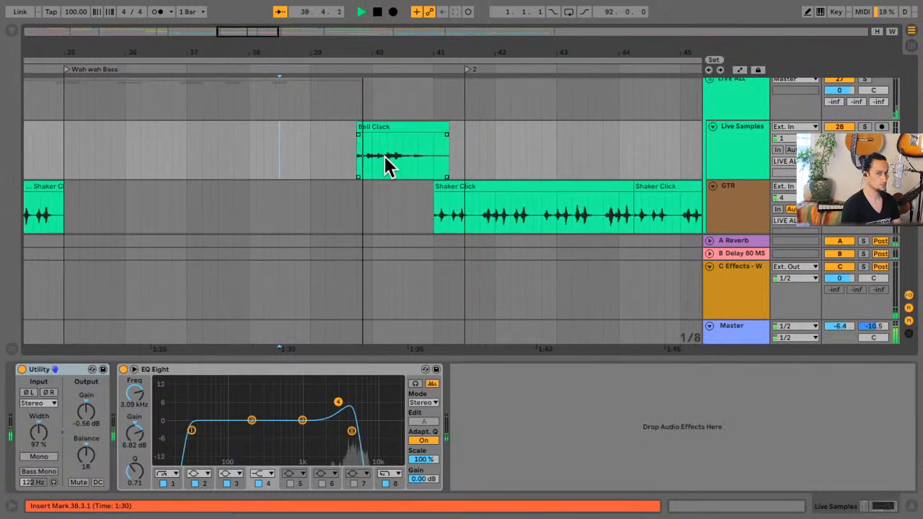
key(space)
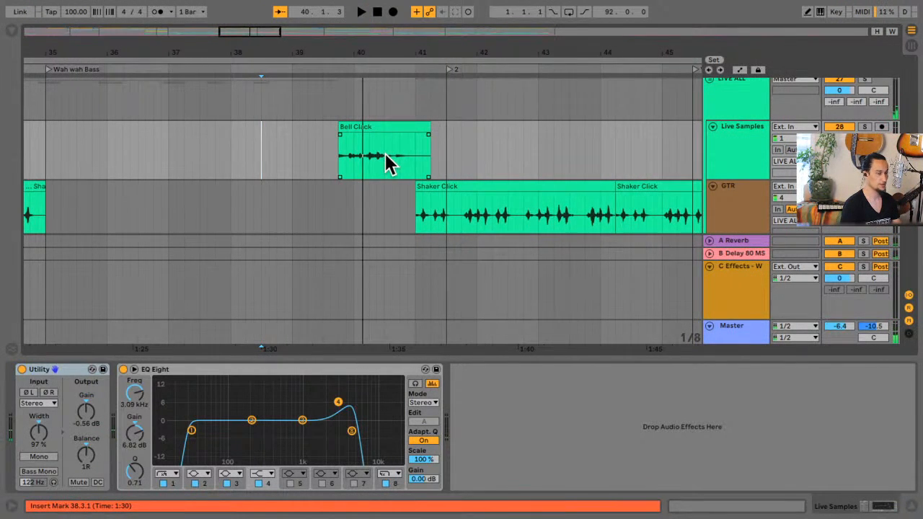
Unfold the BASS ALL and Cello Joe Sa groups to show their individual tracks
scroll(385, 153, up, 2)
scroll(386, 158, down, 3)
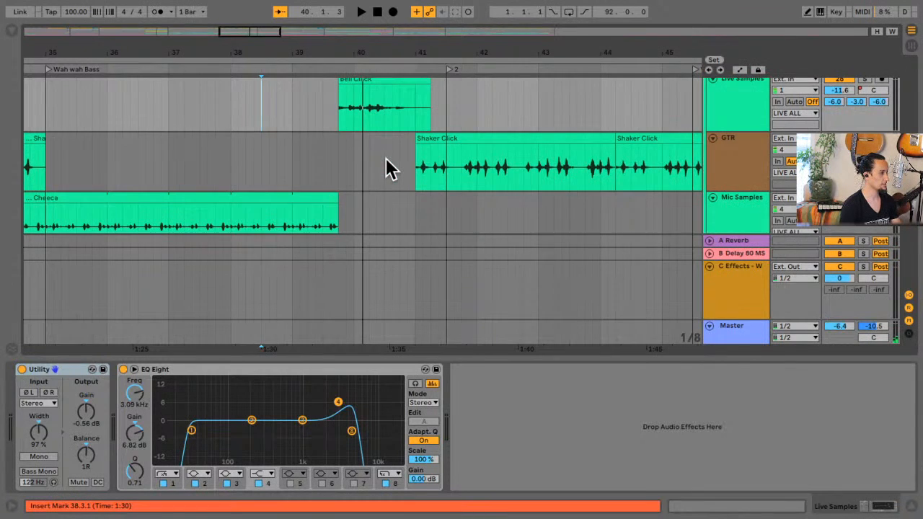
scroll(386, 160, up, 4)
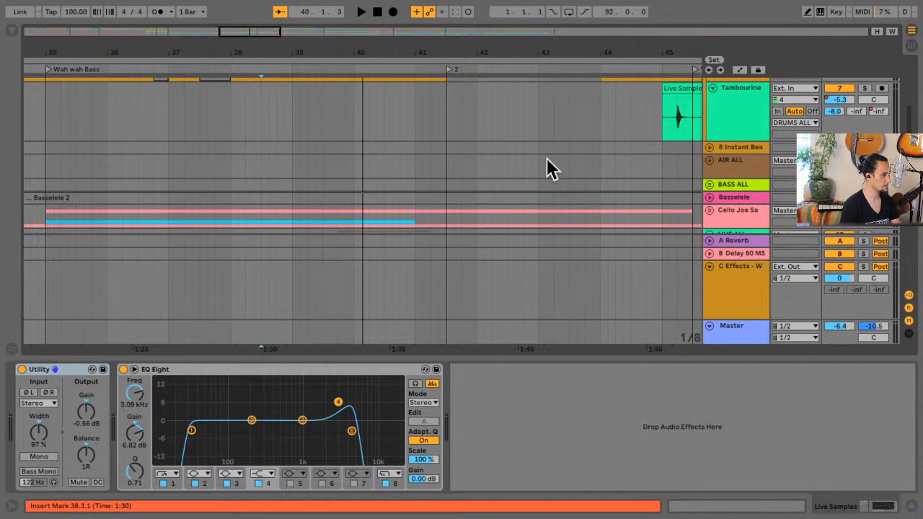
click(710, 184)
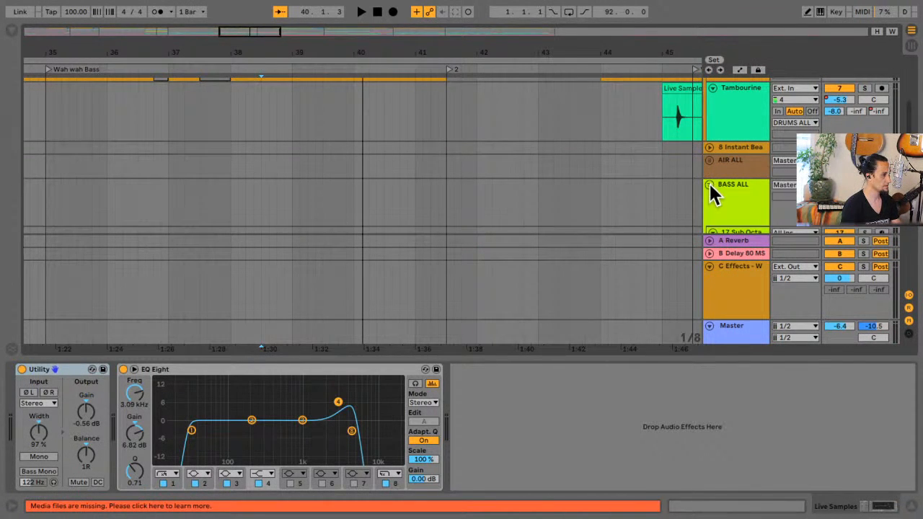
scroll(357, 205, down, 3)
scroll(361, 205, down, 3)
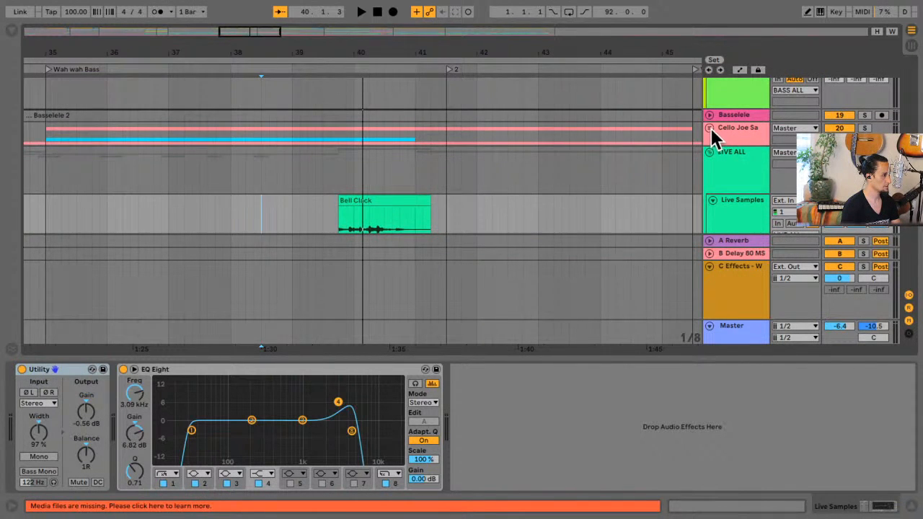
click(709, 129)
scroll(399, 137, down, 3)
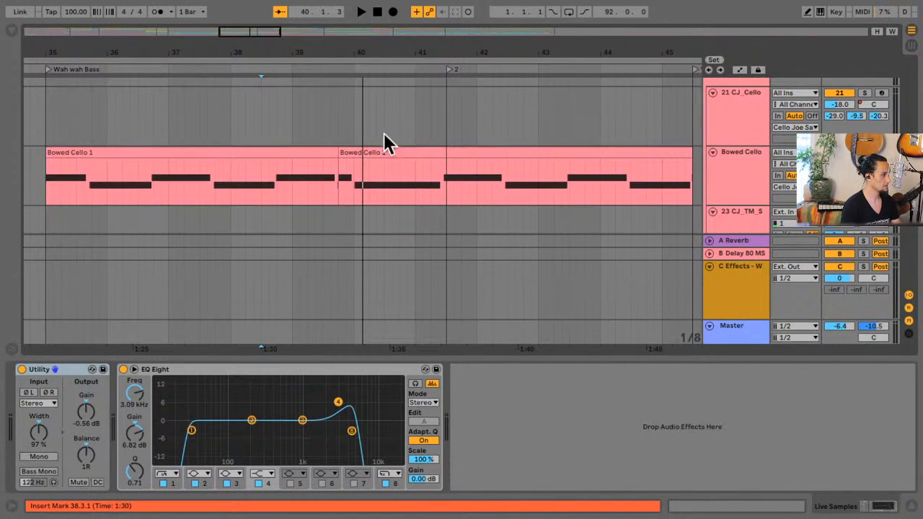
Audition the Bowed Cello track from 38.2.3 up to marker 2
click(253, 183)
scroll(253, 182, down, 1)
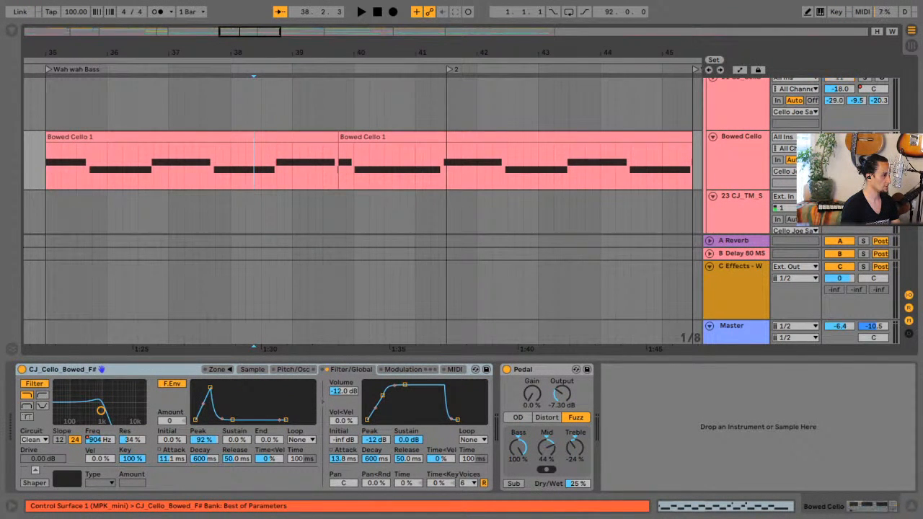
key(space)
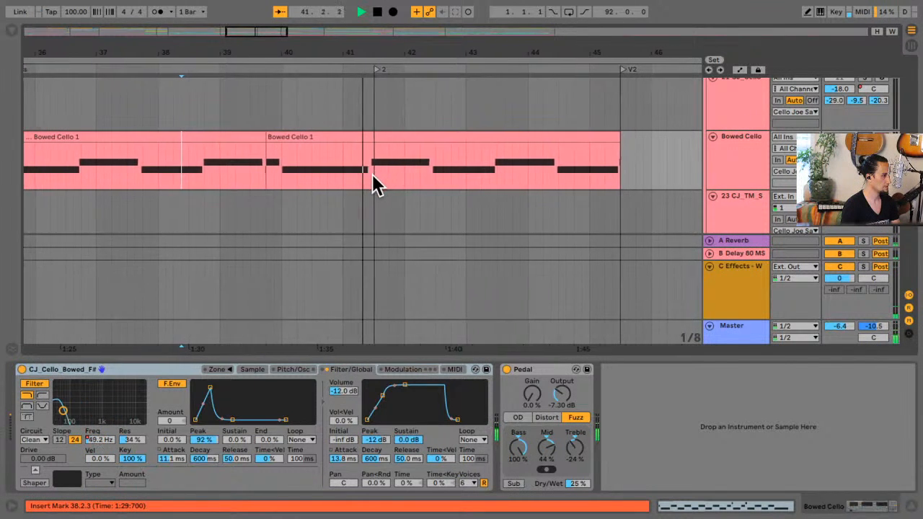
Deactivate the second Bowed Cello 1 clip from its start up to 41.2.3, just before marker 2
click(336, 173)
key(space)
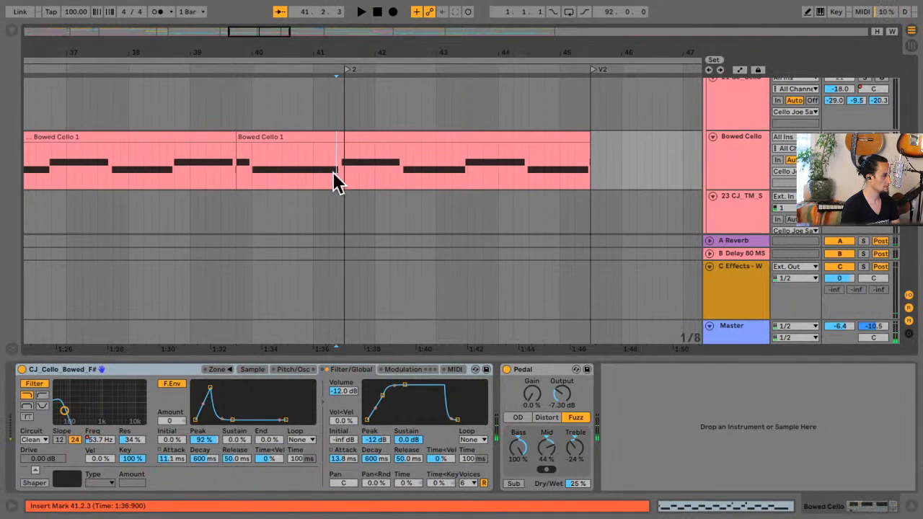
drag(334, 173, 235, 174)
key(0)
click(206, 176)
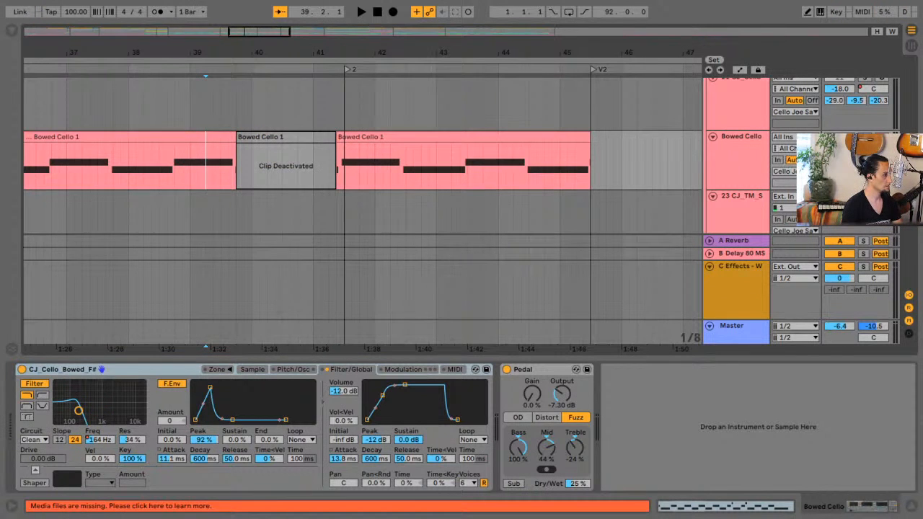
Play the transition with the muted cello section, first from 39.2.1 and again from 37.3.1
key(space)
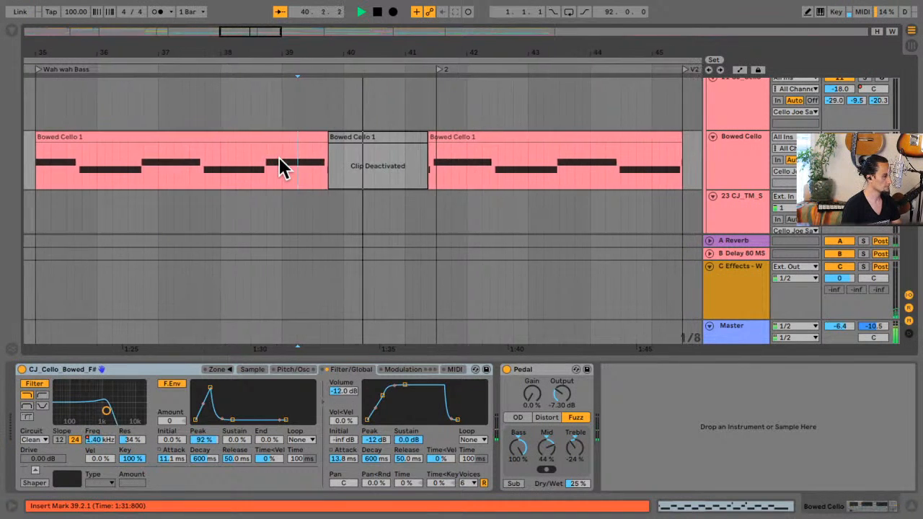
click(135, 180)
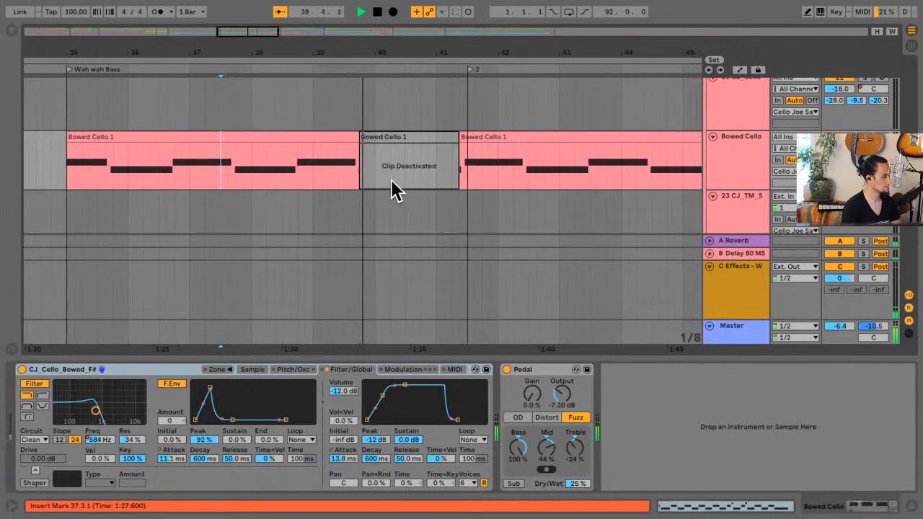
scroll(391, 184, down, 3)
key(space)
Return to the drum tracks and play briefly from bar 39 on the 16 Snares track
scroll(338, 140, up, 15)
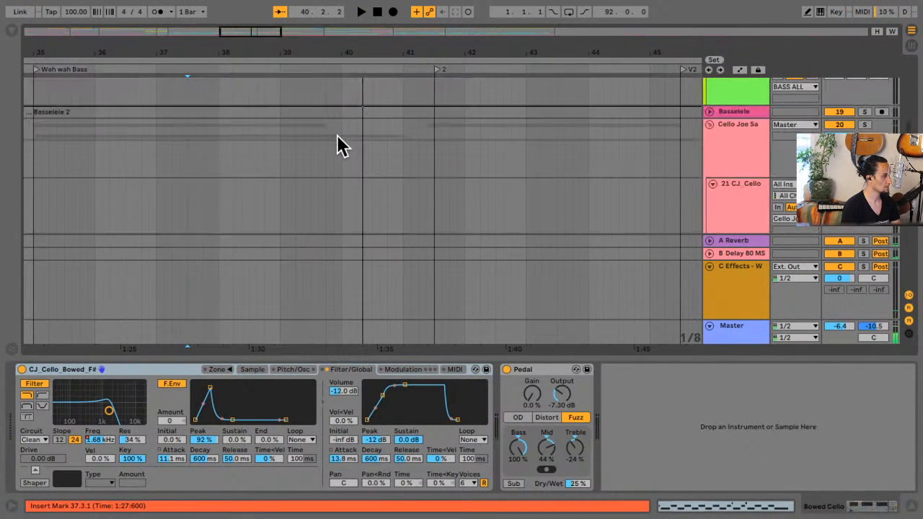
scroll(337, 137, up, 1)
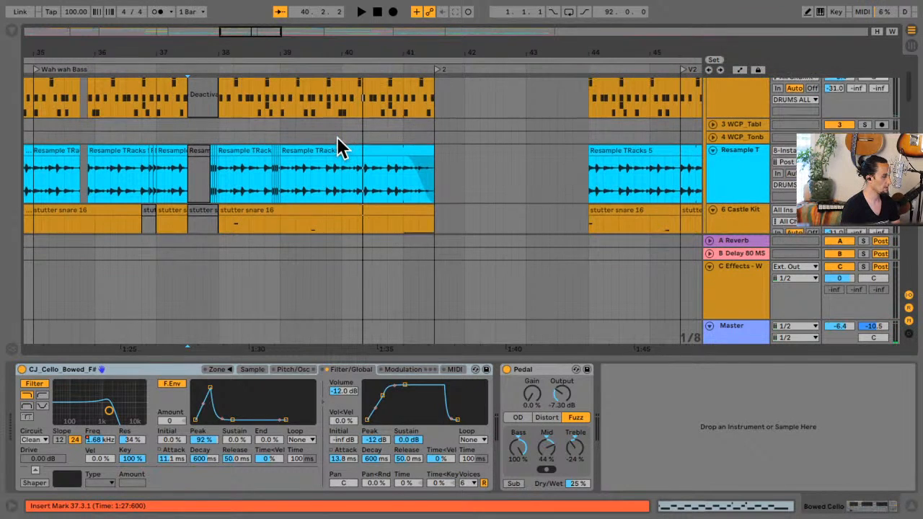
click(309, 110)
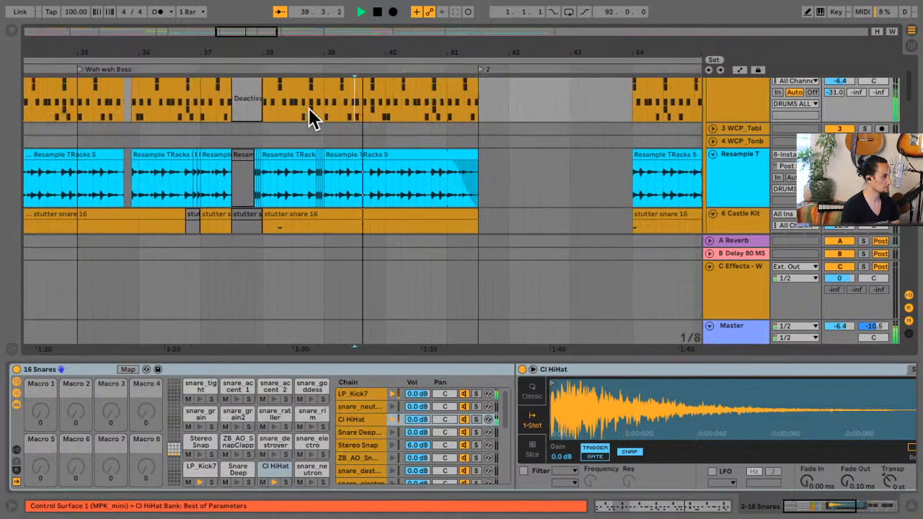
scroll(322, 108, left, 2)
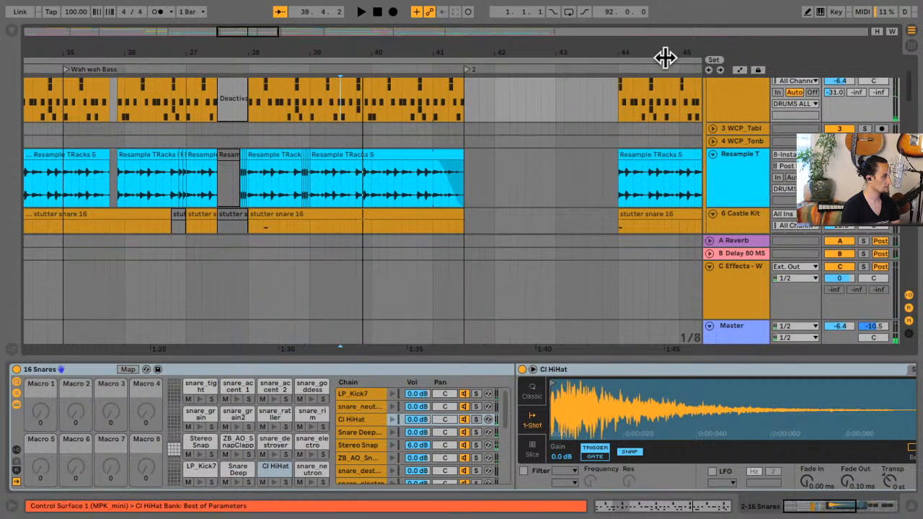
Add a locator at 39.3.1 and play the arrangement from 39.1.1 through it
click(713, 60)
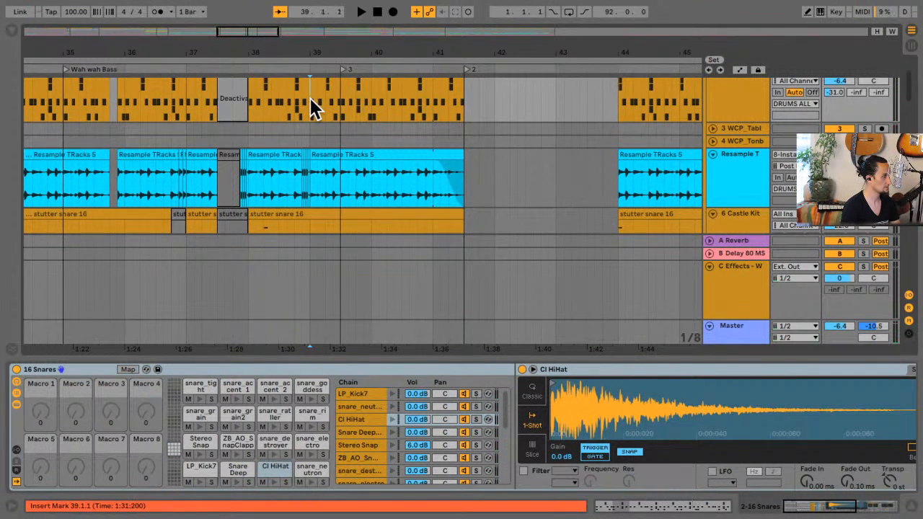
click(310, 97)
key(space)
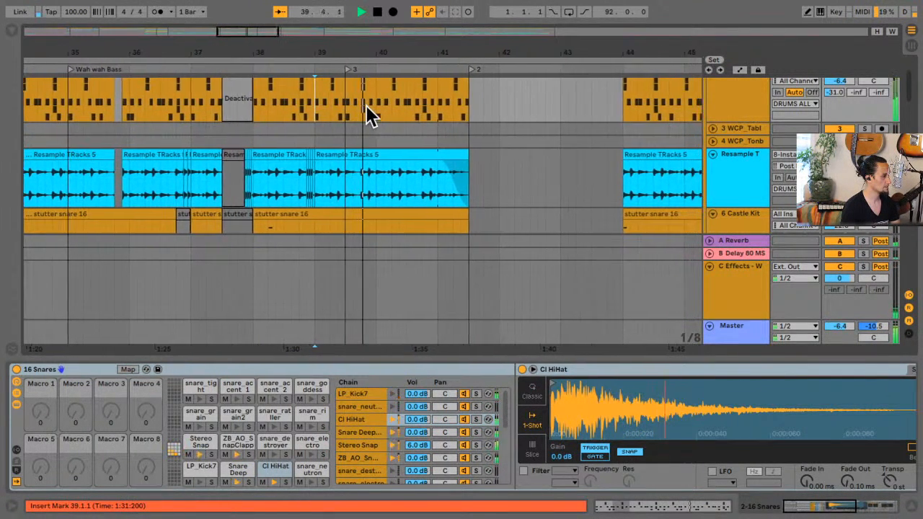
key(space)
Deactivate the section from 39.3.1 to 40.1.1 on the drum tracks from 16 Snares through Resample Tracks
scroll(331, 112, up, 1)
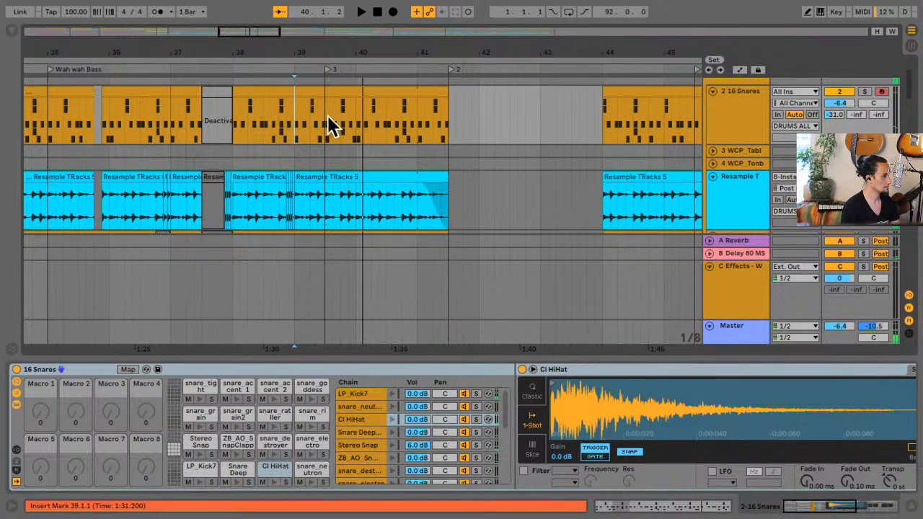
drag(325, 119, 351, 182)
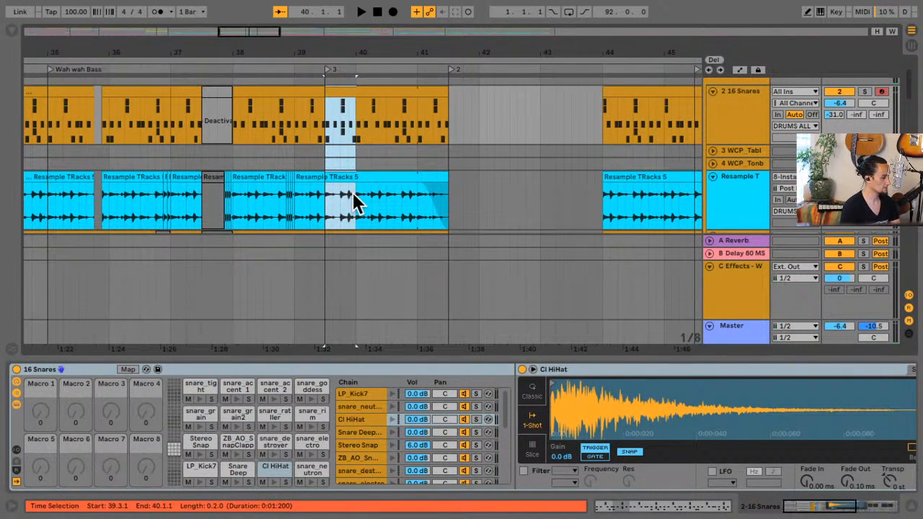
key(0)
Try deactivating the Castle Kit section from 39.3.1 to 39.4.1, audition it, and undo the deactivation
scroll(346, 166, down, 2)
scroll(336, 140, down, 2)
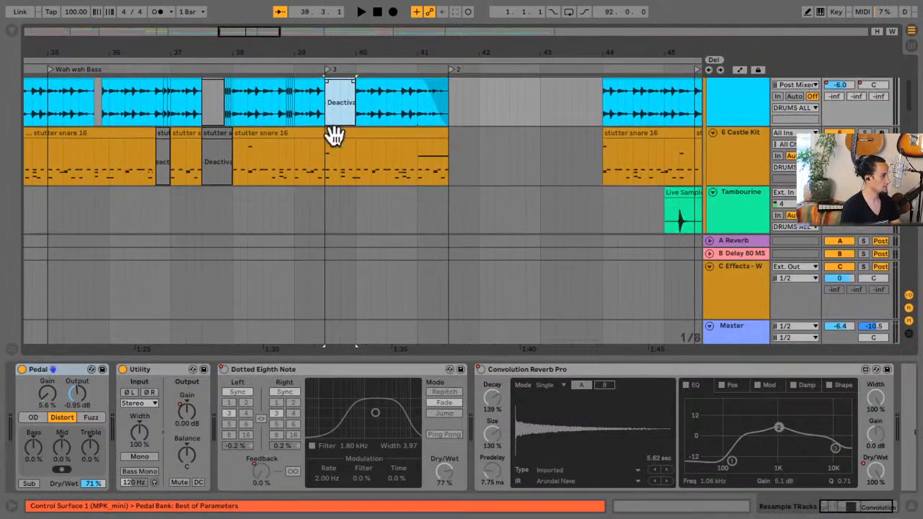
drag(326, 160, 339, 164)
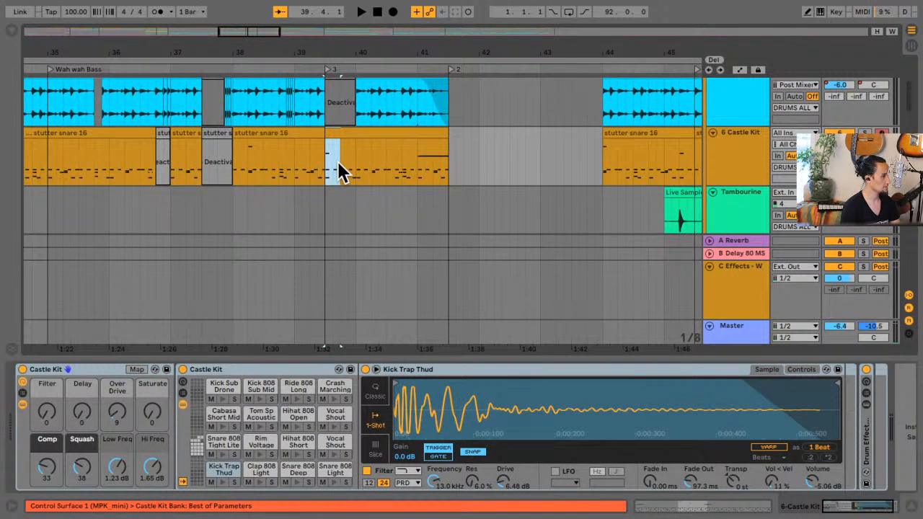
click(288, 169)
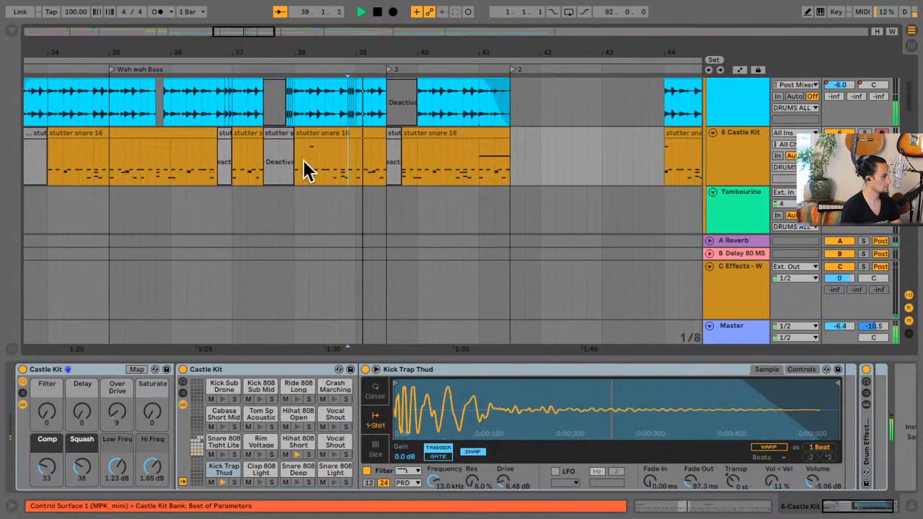
key(space)
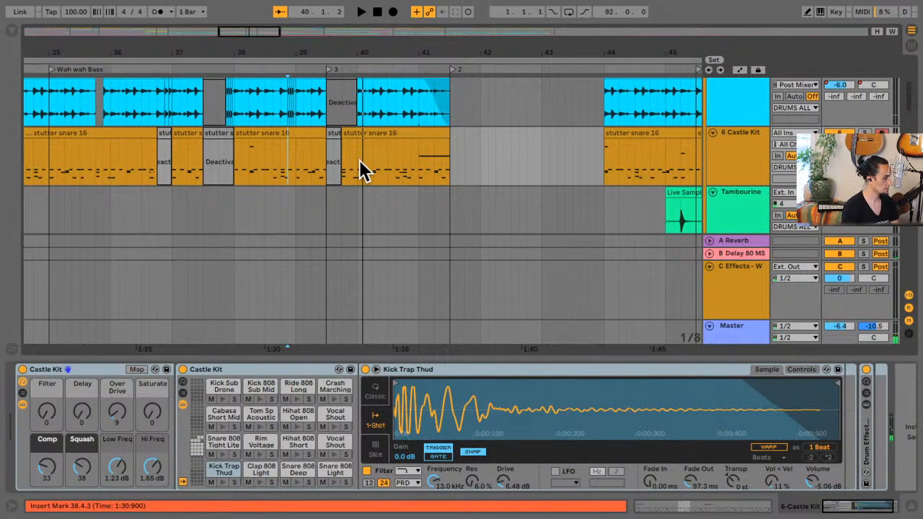
key(ctrl+z)
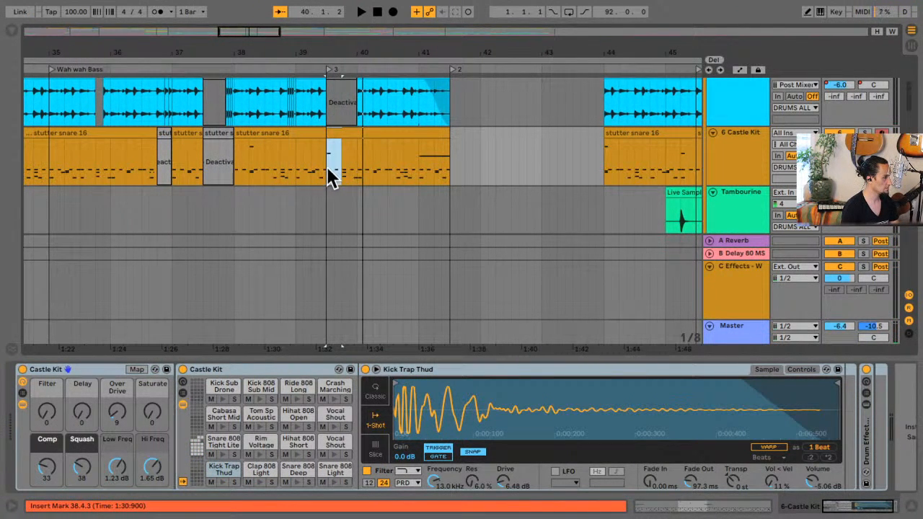
Play the Castle Kit track from 39.3.1 with its notes active
click(327, 167)
key(space)
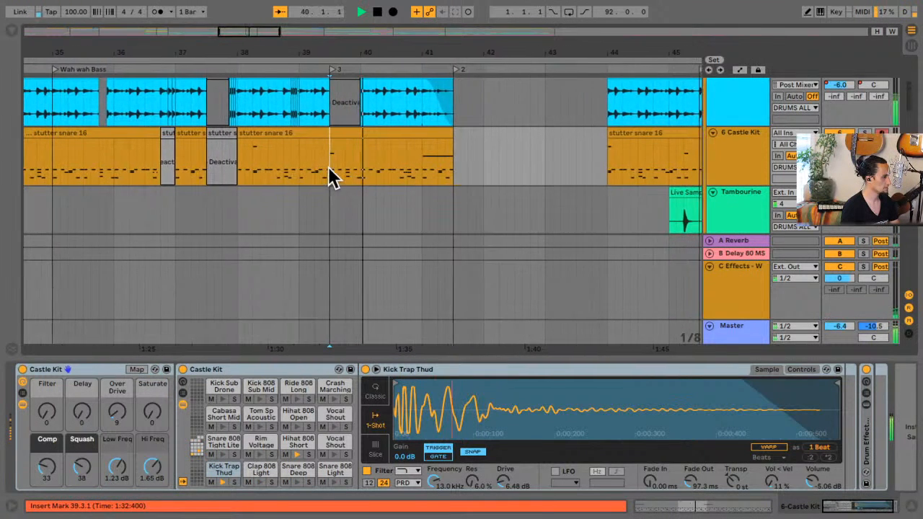
key(space)
click(328, 186)
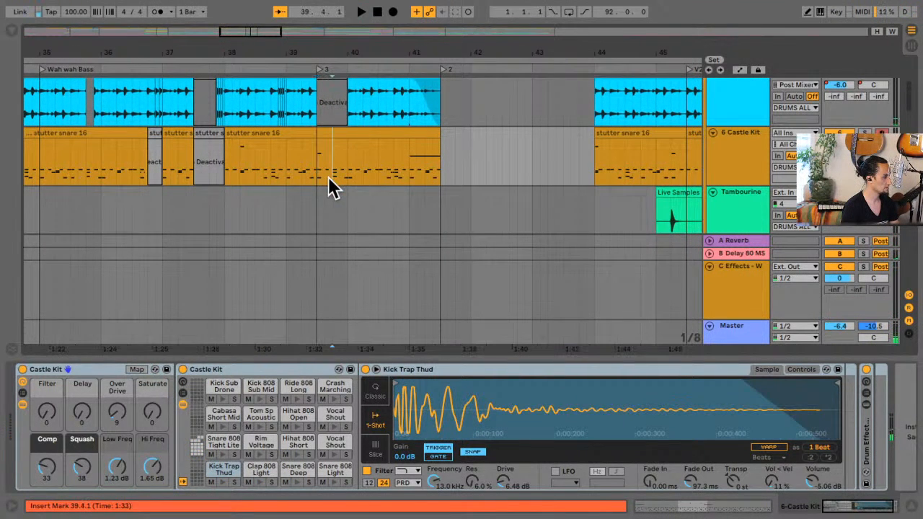
Open the Castle Kit's stutter snare 16 clip starting at bar 38, examine its drum notes, and play from 38.2.2
click(331, 135)
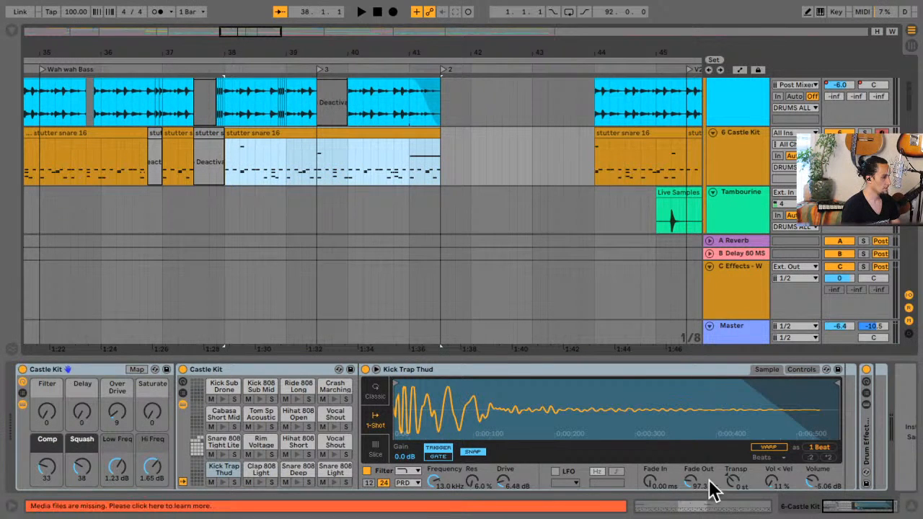
click(699, 510)
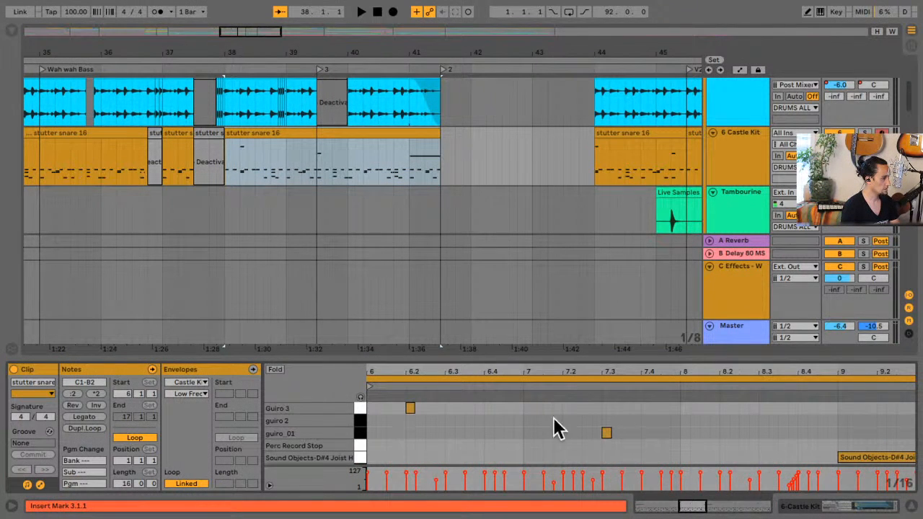
scroll(530, 430, down, 4)
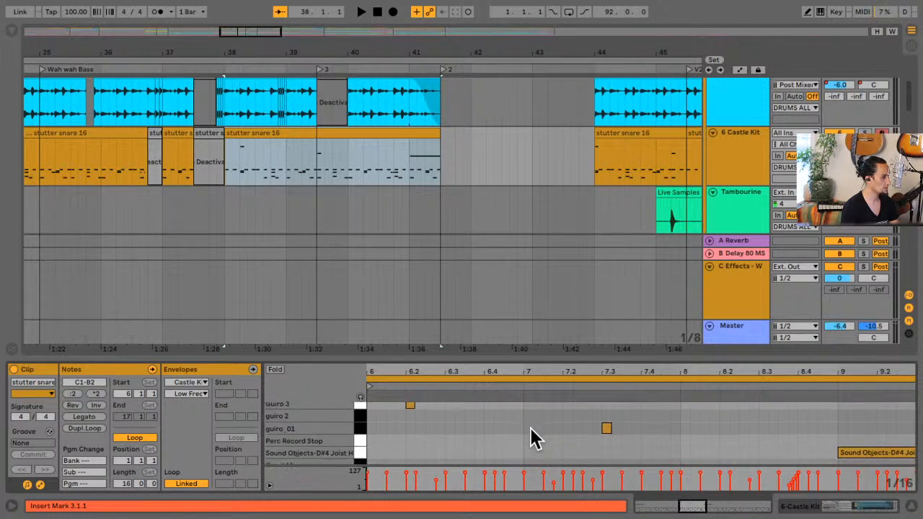
click(317, 173)
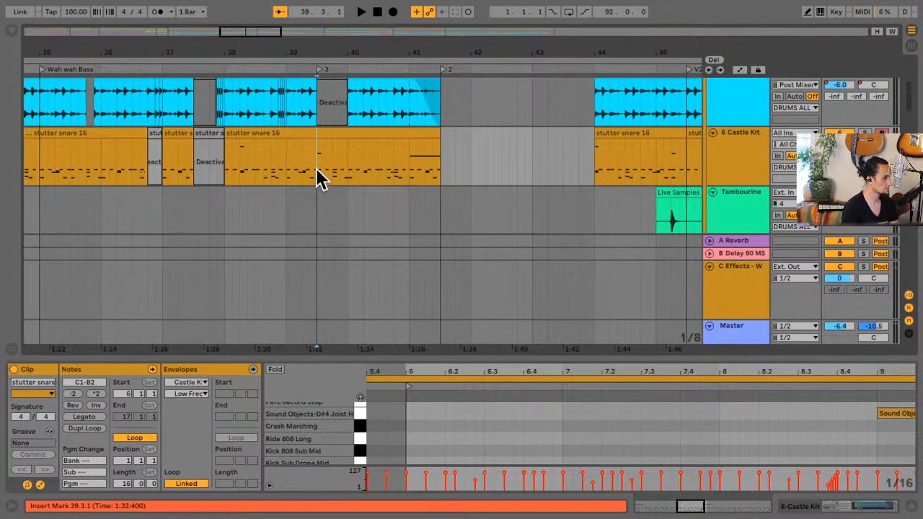
click(564, 440)
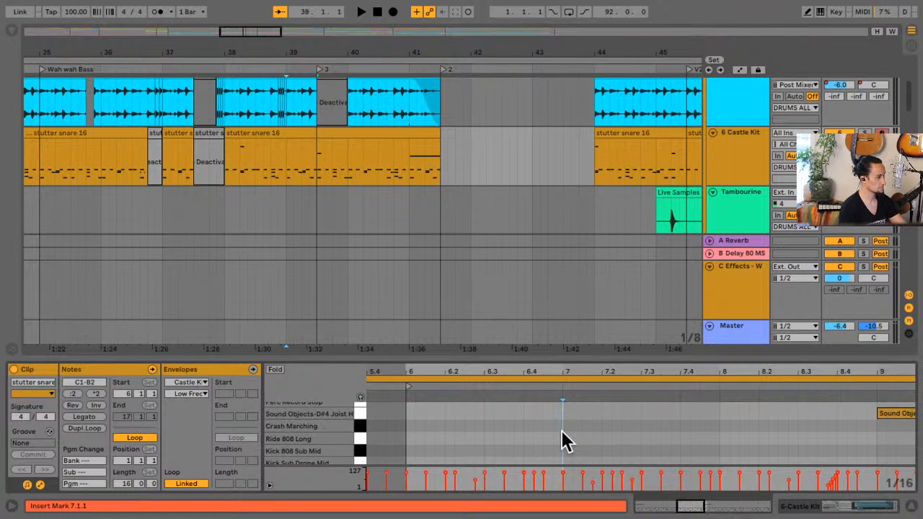
key(minus)
key(minus)
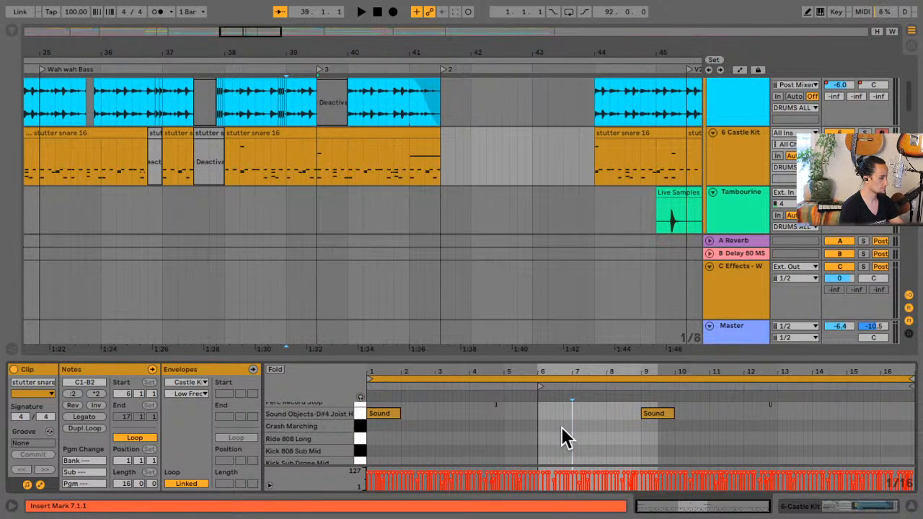
scroll(562, 432, up, 3)
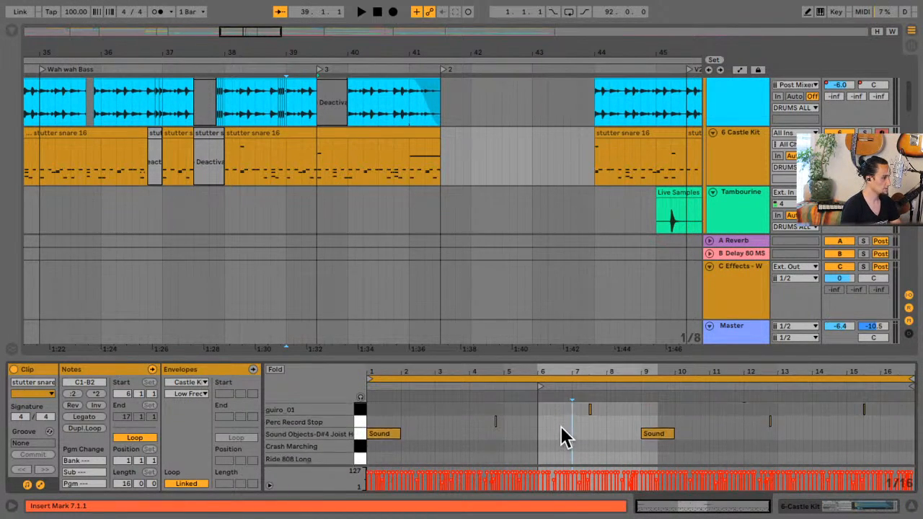
scroll(563, 436, up, 1)
scroll(563, 434, down, 5)
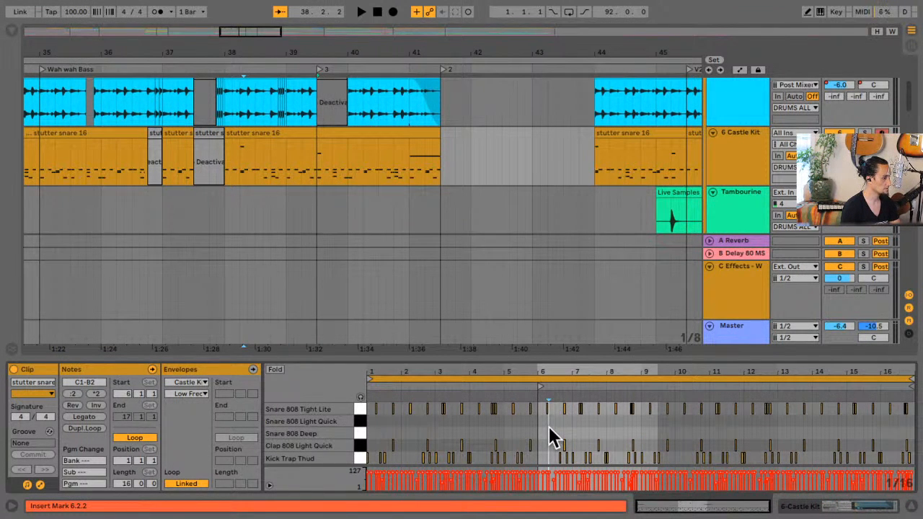
key(space)
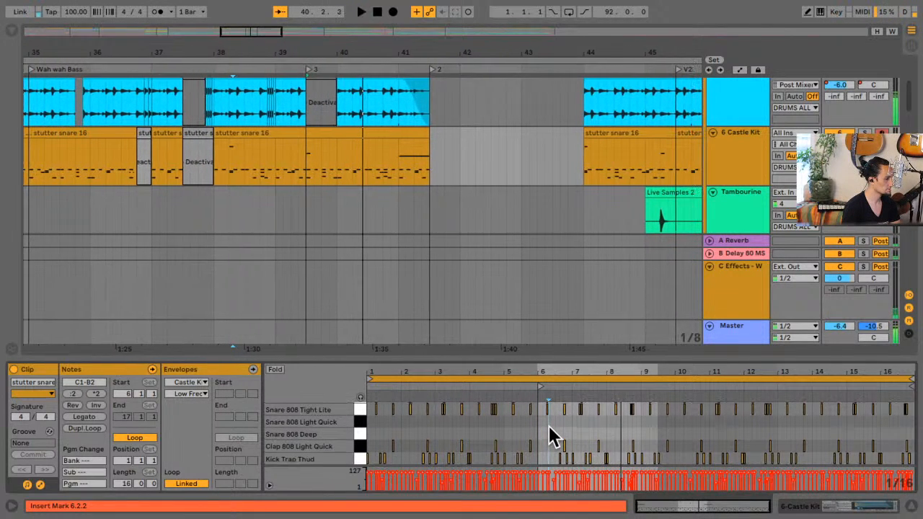
scroll(550, 436, up, 1)
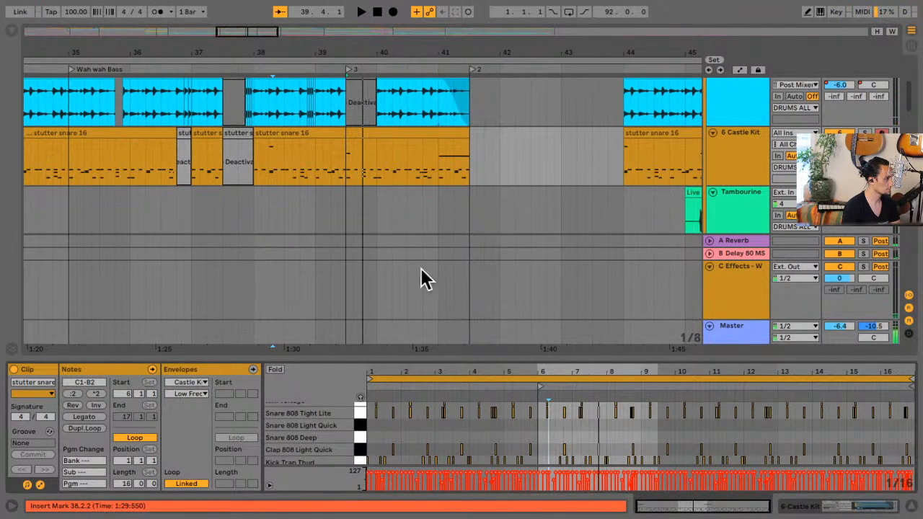
Split the Castle Kit's stutter snare 16 clip at 39.3.1 and at 40.1.1
click(343, 166)
key(space)
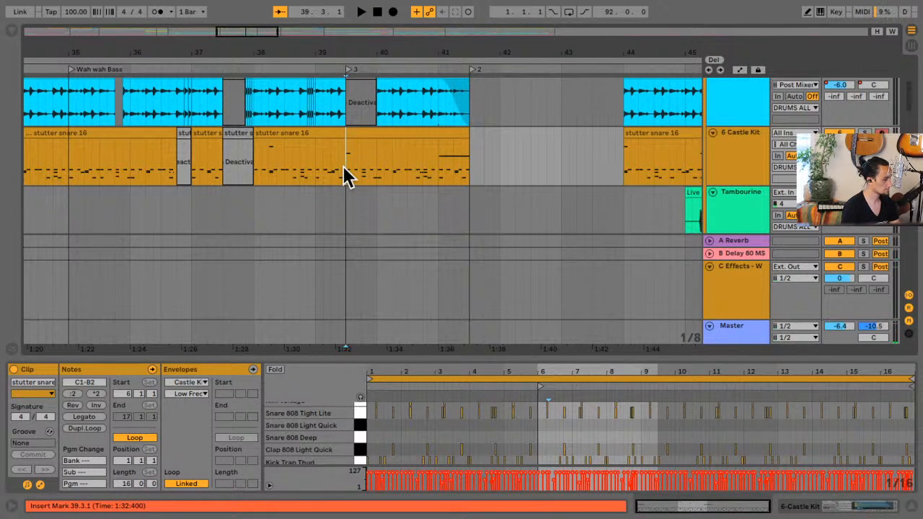
key(ctrl+e)
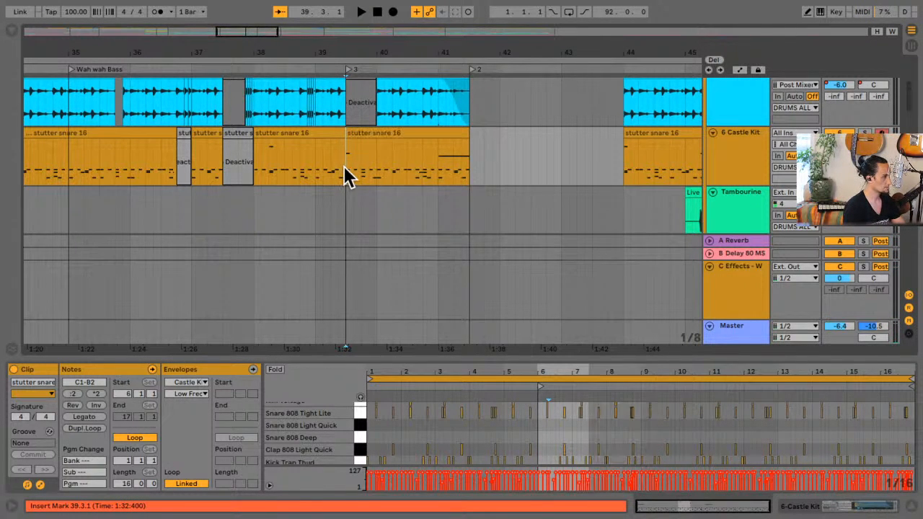
click(377, 171)
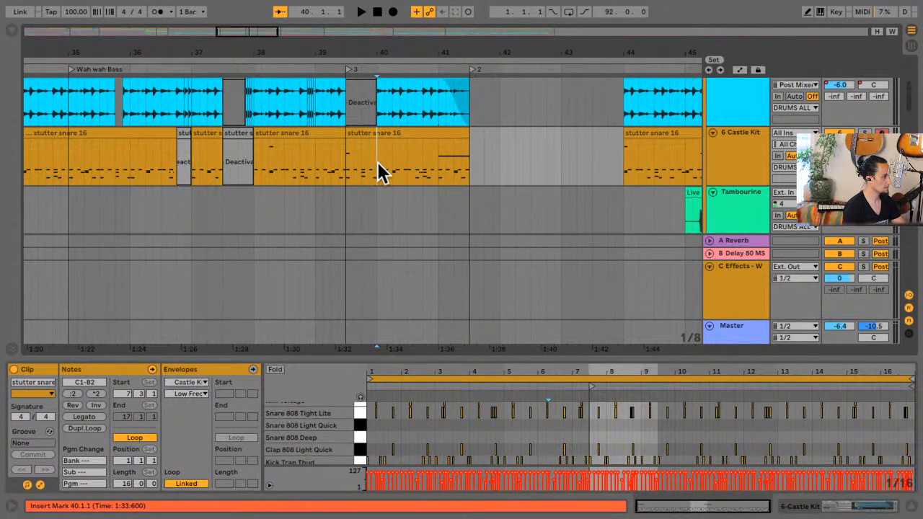
key(ctrl+e)
Open the split clip from 39.3.1 to 40.1.1 and examine its notes from the kick rows up to the guiro rows
click(355, 135)
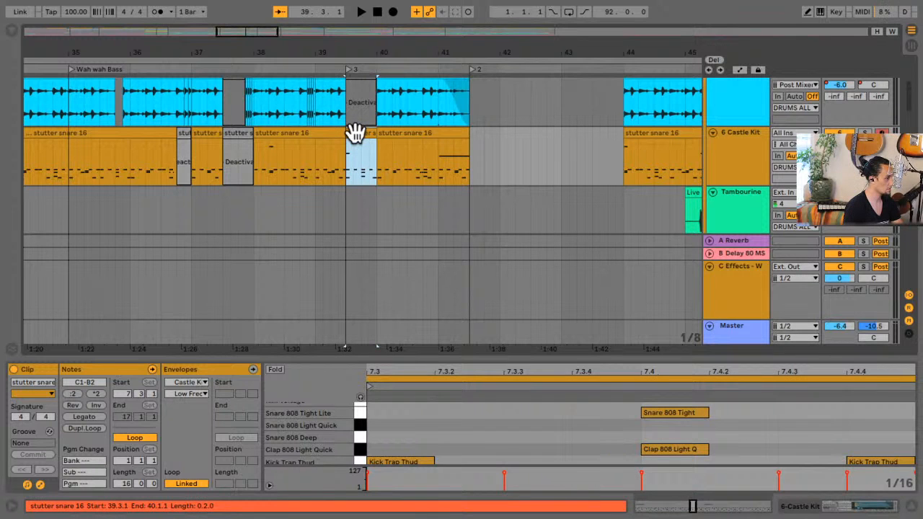
click(569, 430)
scroll(568, 431, down, 5)
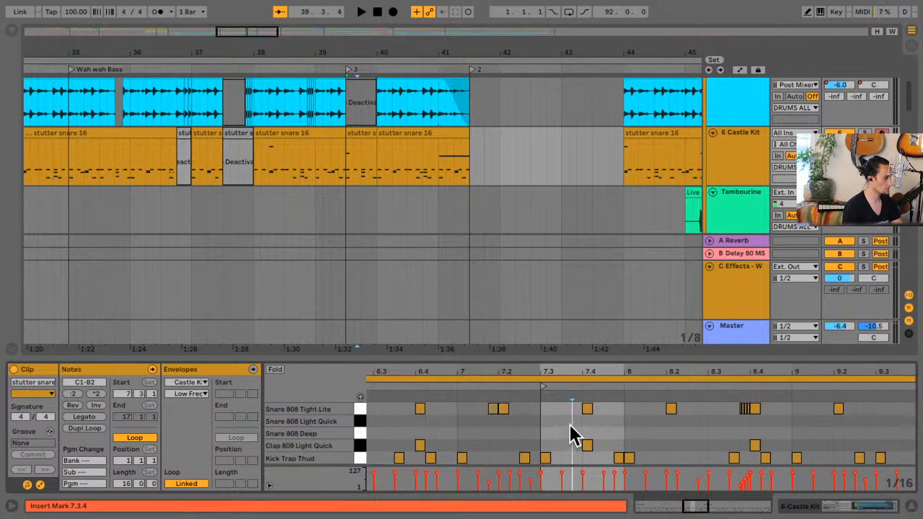
scroll(570, 423, up, 4)
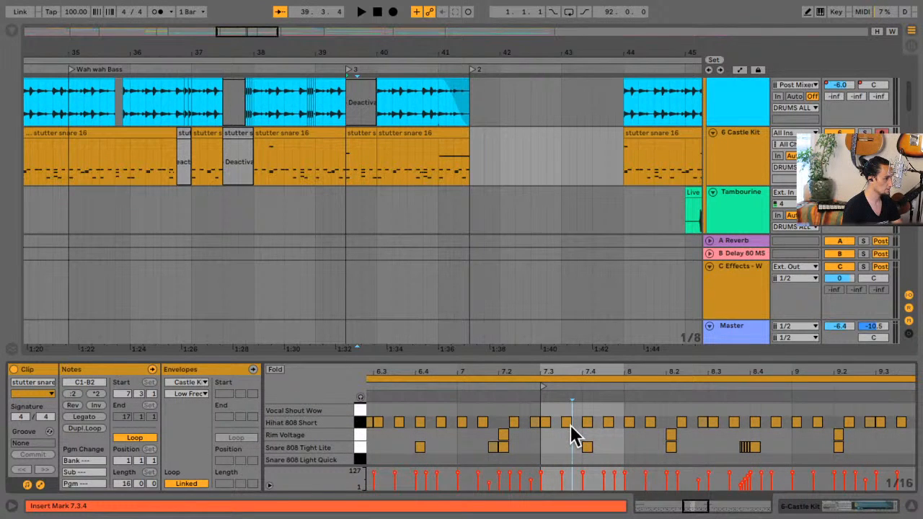
scroll(549, 438, up, 5)
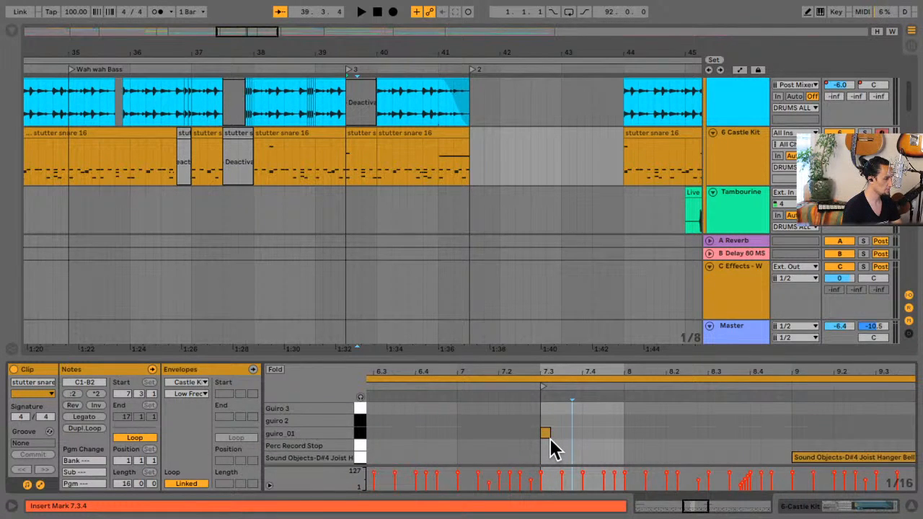
scroll(550, 439, down, 5)
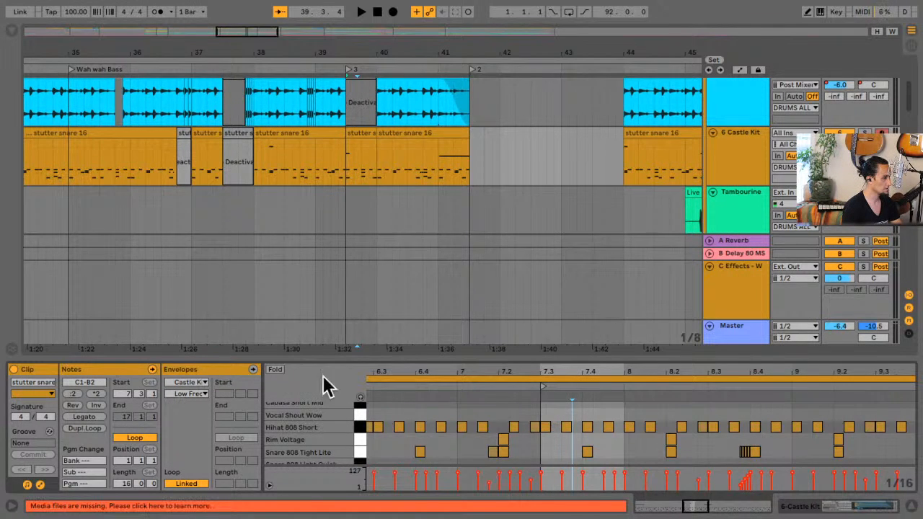
Fold the note editor to only the drum rows in use and place the insert mark at 7.3
click(275, 370)
scroll(635, 424, up, 3)
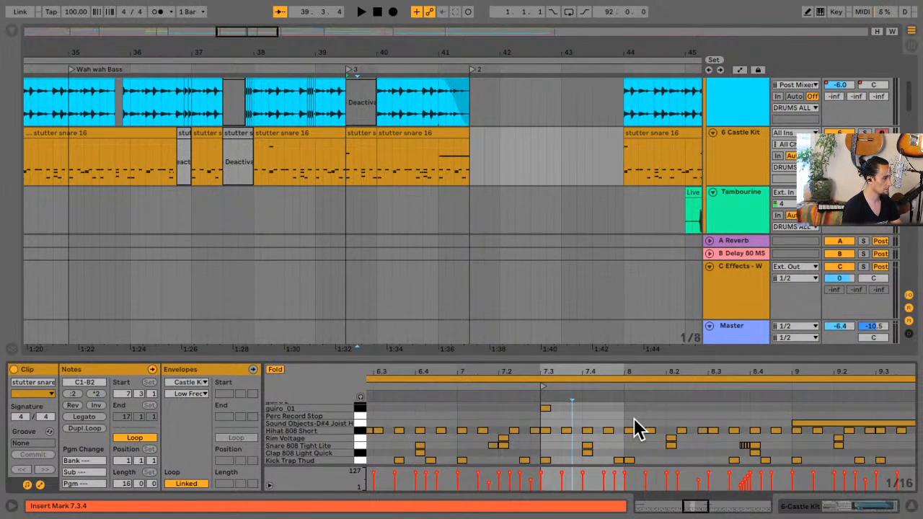
scroll(633, 418, up, 2)
scroll(632, 417, down, 2)
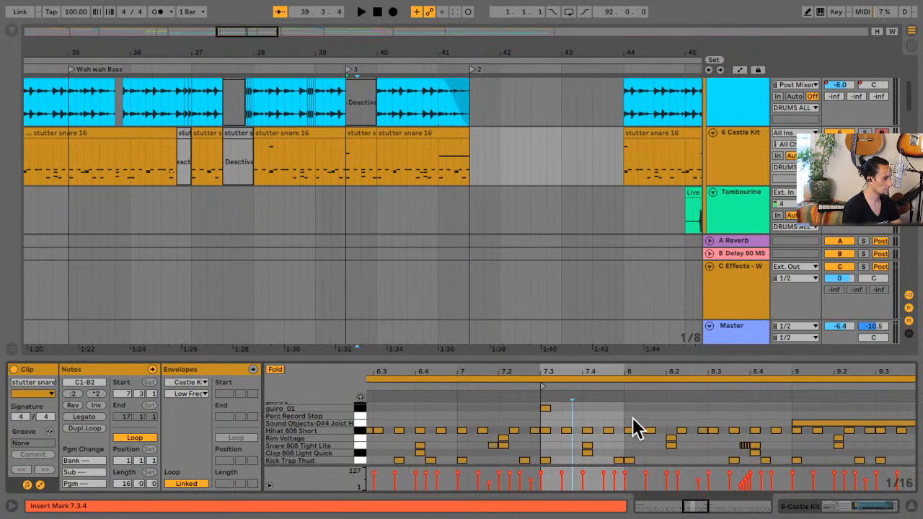
click(541, 414)
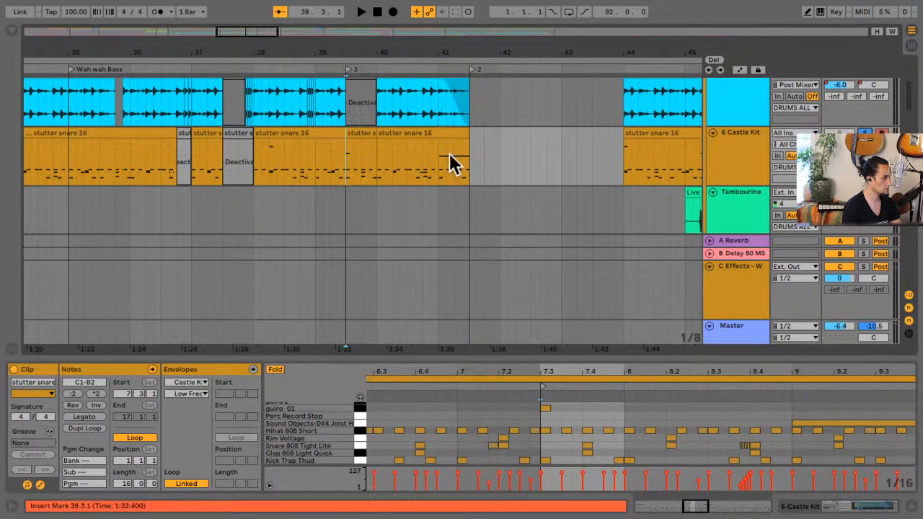
Loop the Castle Kit section from 39.3.1 to 40.1.1 and play it back
drag(348, 163, 376, 167)
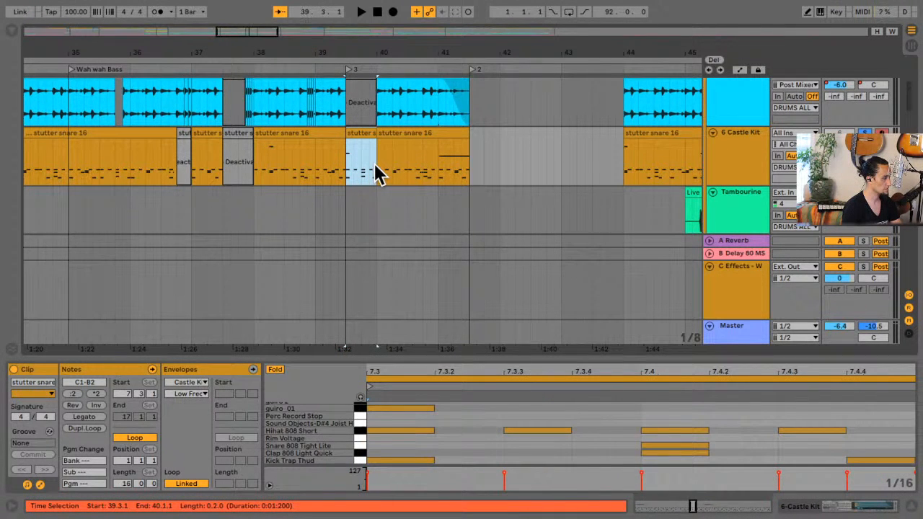
key(ctrl+l)
key(space)
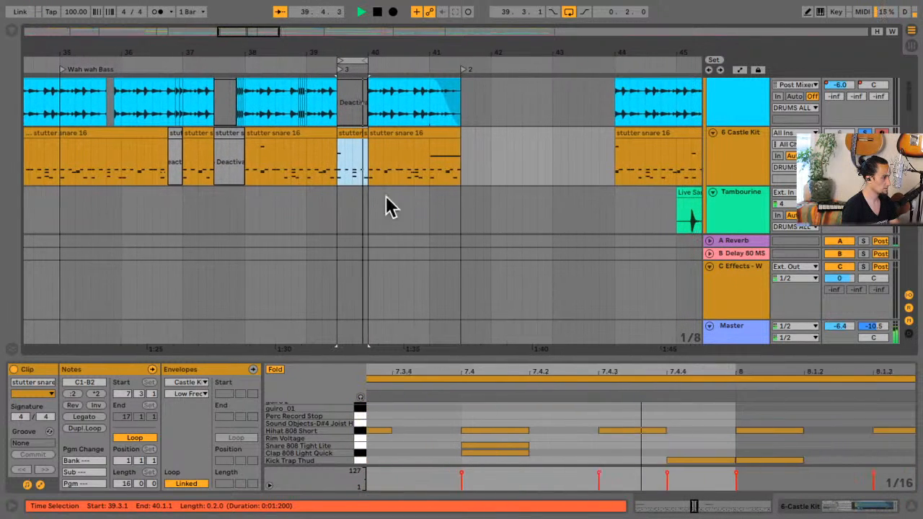
key(space)
Delete the Kick Trap Thud notes at 7.3.1 and 7.4.4 in the Castle Kit clip
click(457, 419)
key(minus)
key(minus)
key(minus)
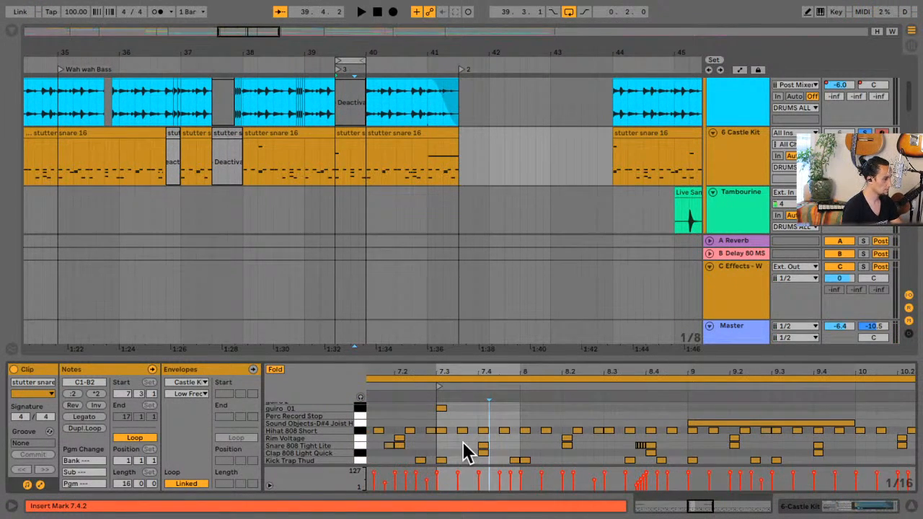
click(463, 441)
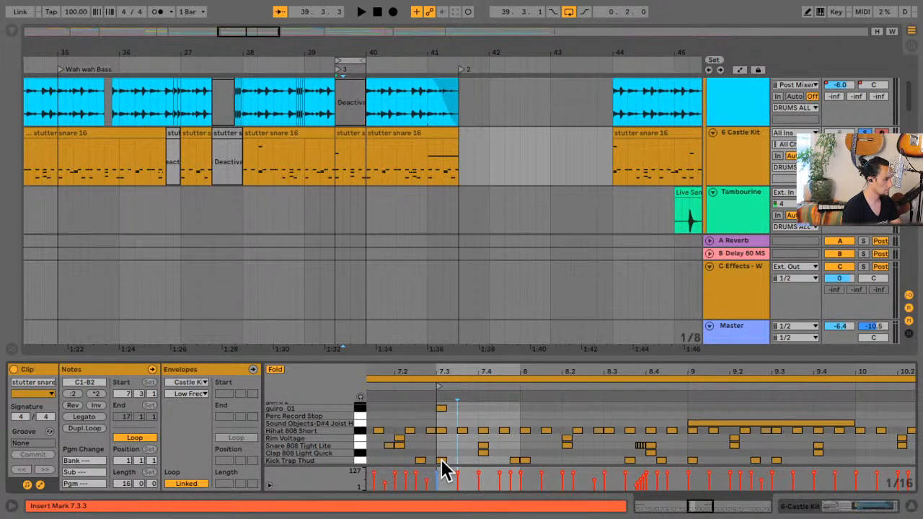
double_click(441, 460)
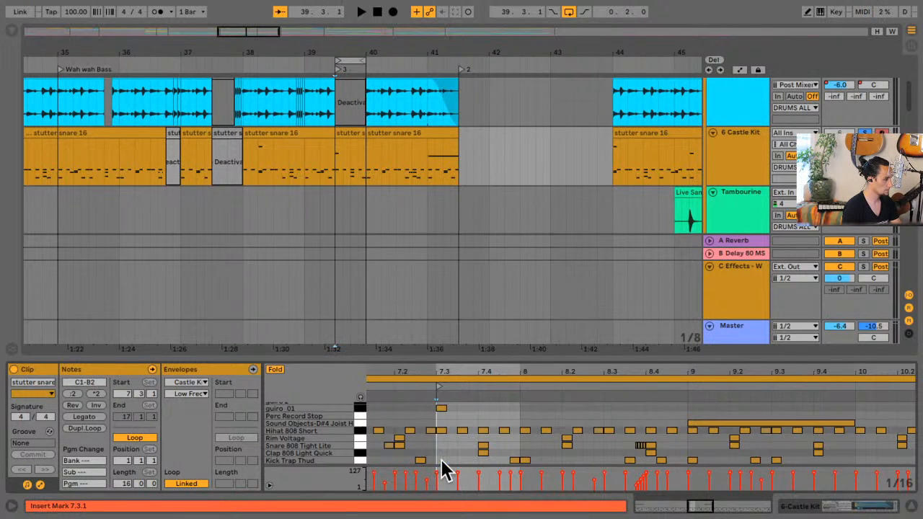
click(515, 458)
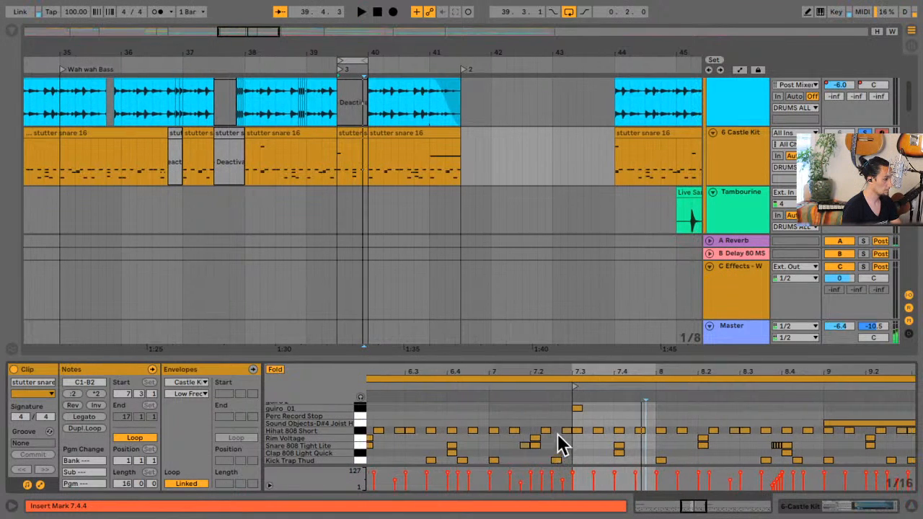
Delete the Hihat 808 Short notes between 7.3 and 8 and play the looped section to check it
drag(573, 417, 647, 430)
key(Delete)
key(space)
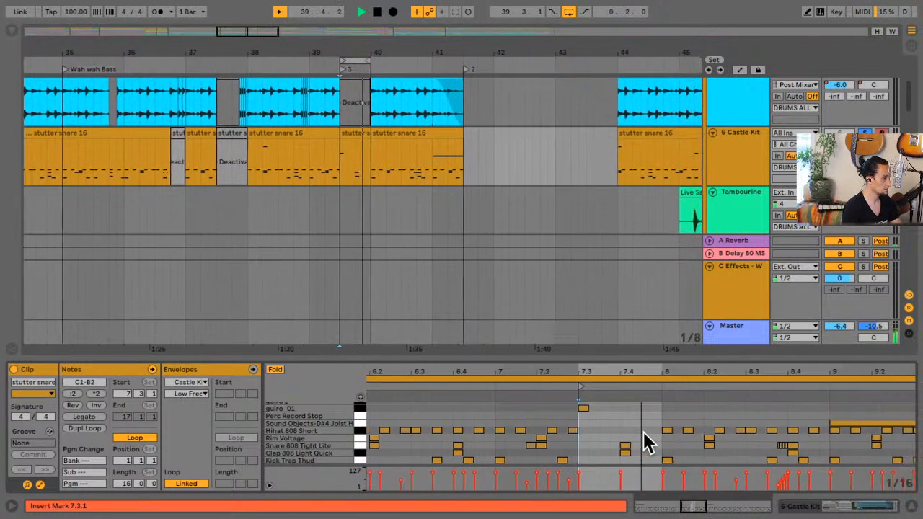
key(space)
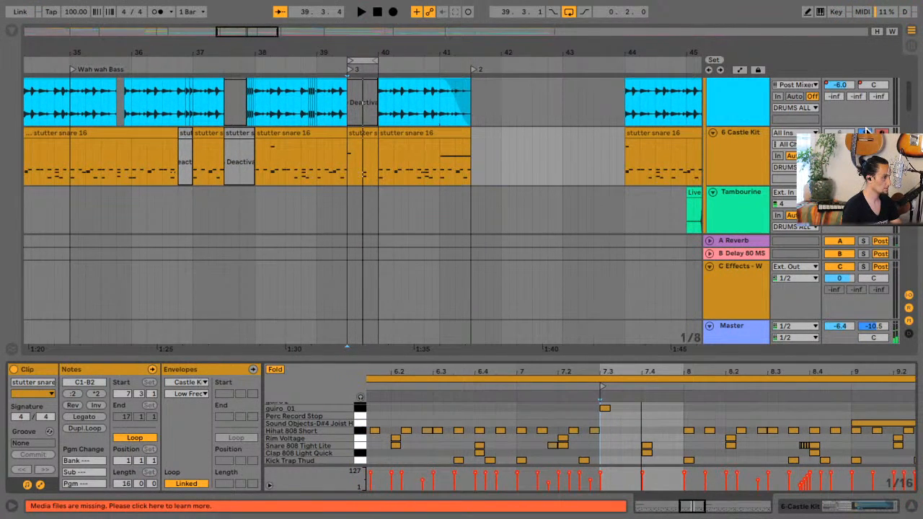
Play the arrangement from 38.4.1 with the loop off, listening through to just past marker V2
click(305, 173)
key(space)
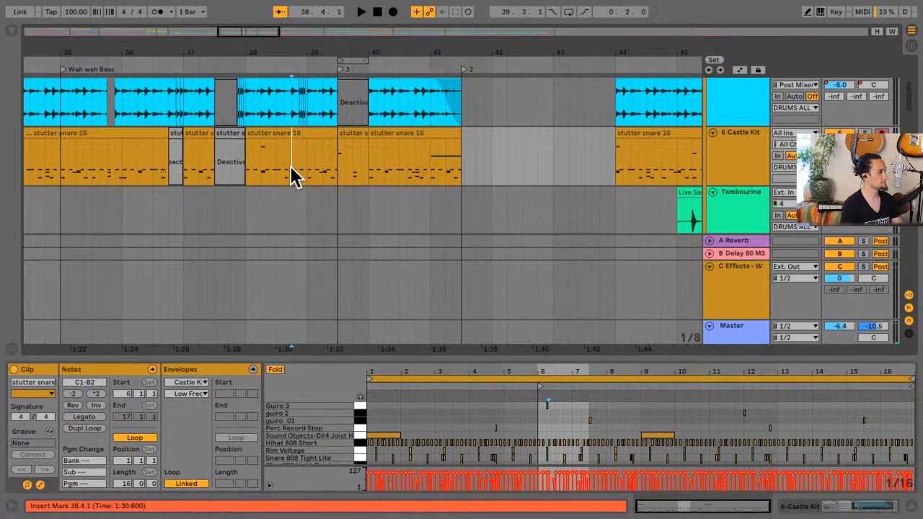
key(space)
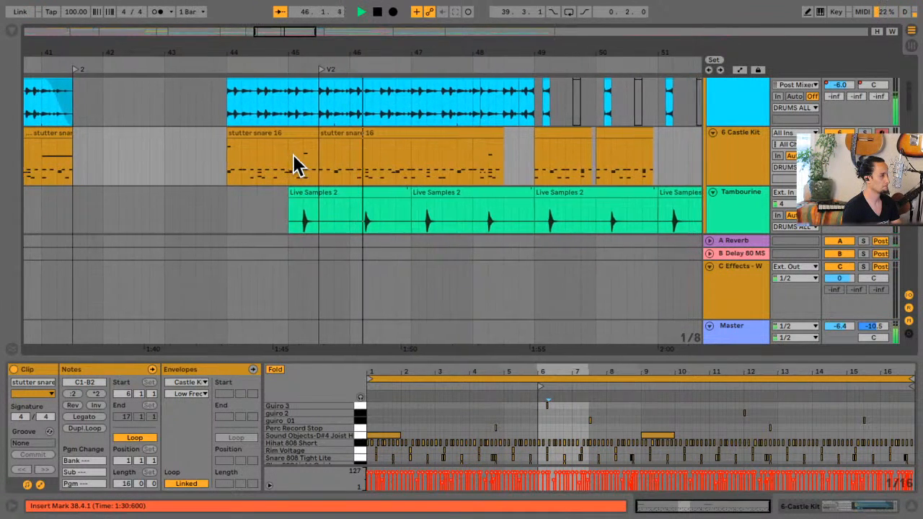
key(space)
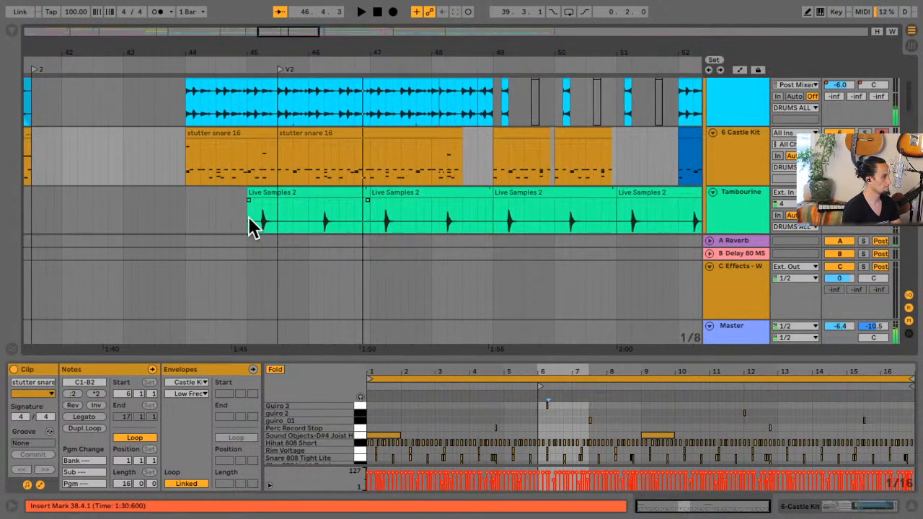
Copy the first Tambourine hit, from 45.1.1 to marker V2, to 44.1.1 and play from there
drag(248, 217, 277, 217)
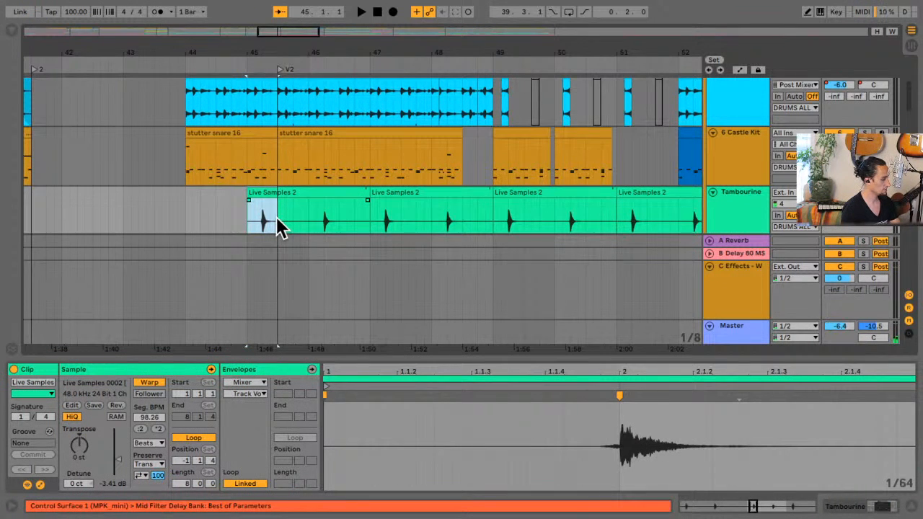
click(183, 217)
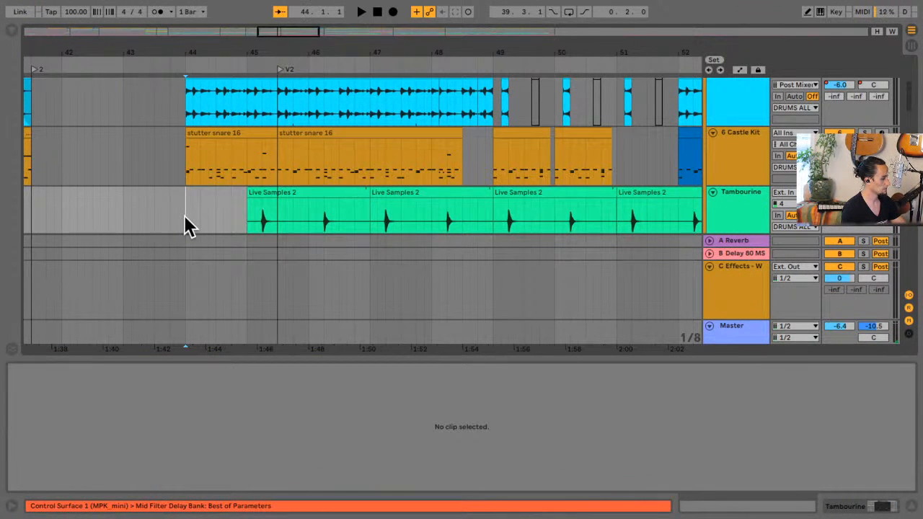
key(ctrl+v)
key(space)
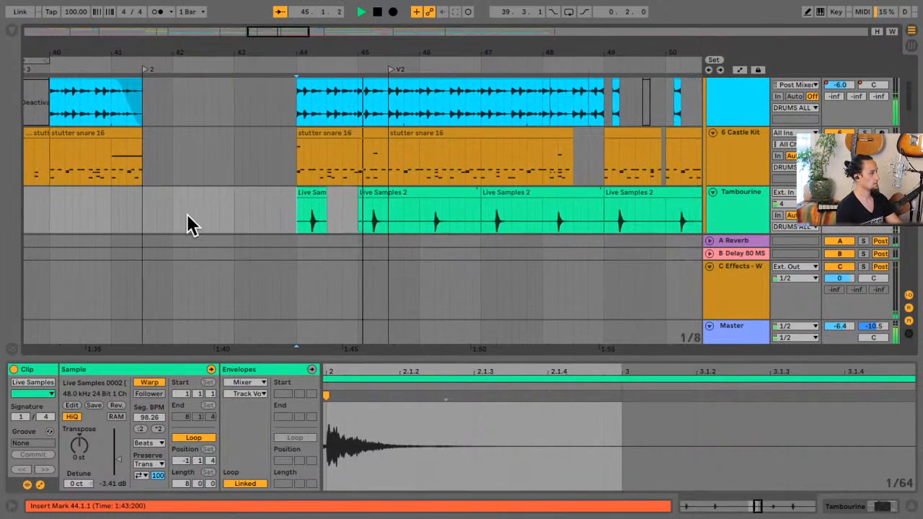
Hide the return tracks, the mixer section and the input/output section of the arrangement
click(908, 308)
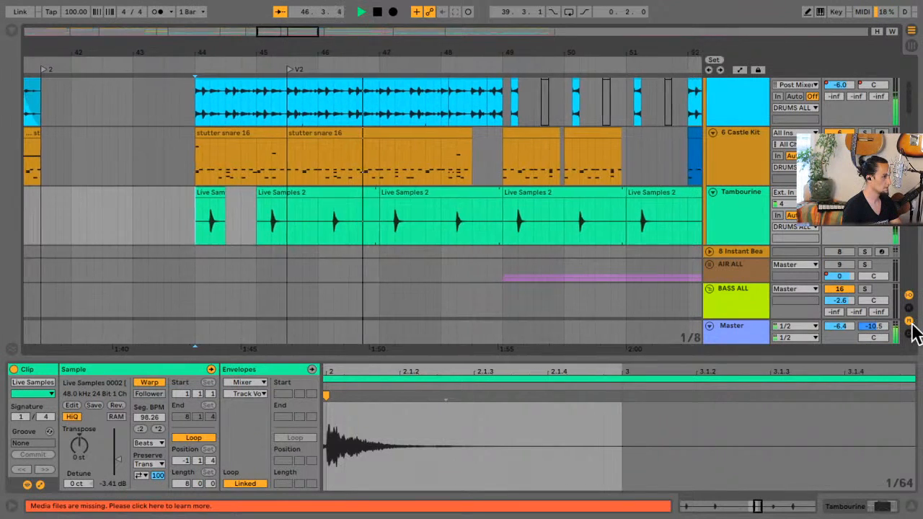
click(909, 321)
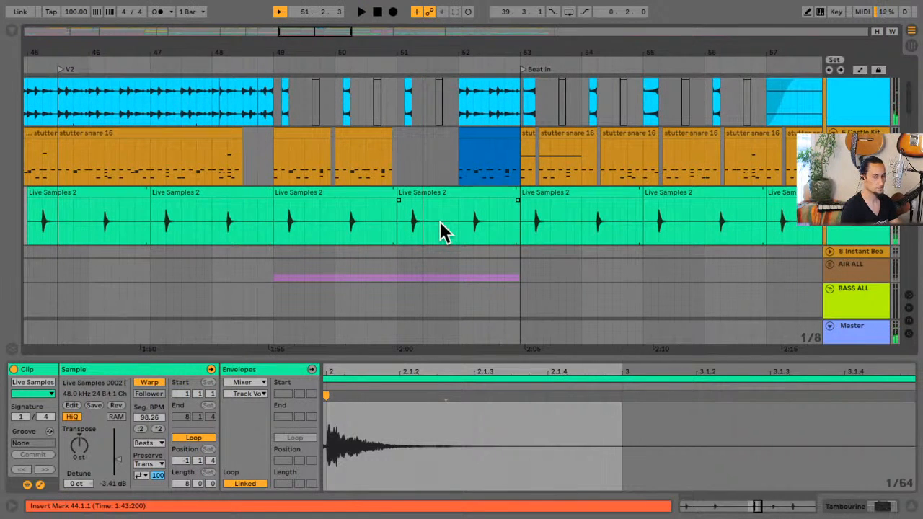
Play the drum tracks from 48.1.1 to review the transition into bar 49
scroll(440, 231, up, 5)
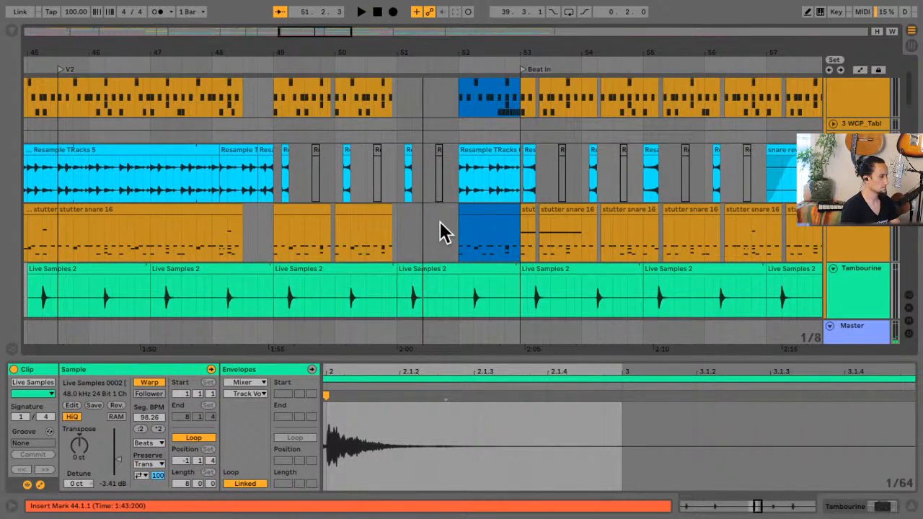
scroll(404, 225, down, 1)
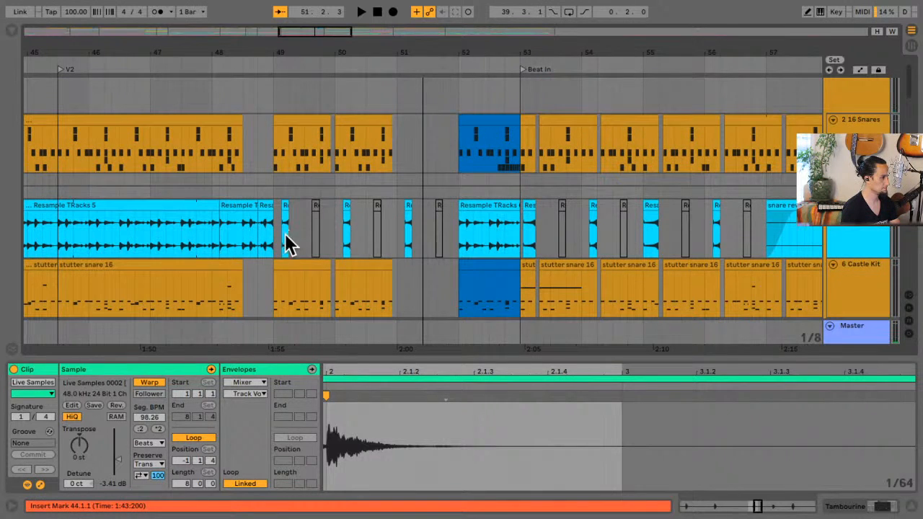
click(211, 241)
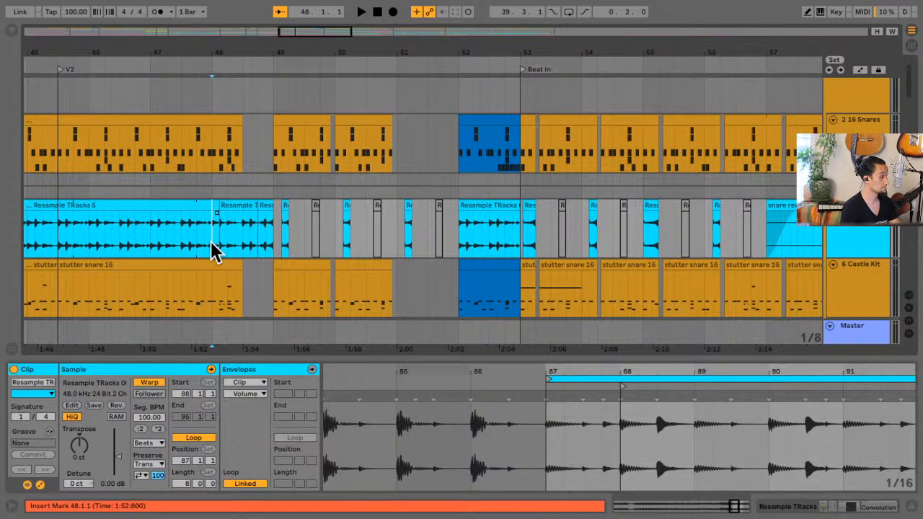
key(space)
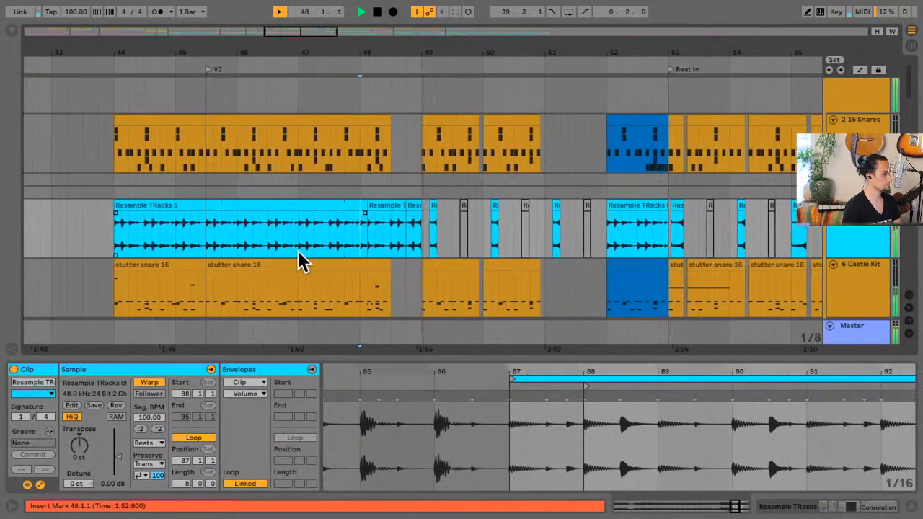
key(space)
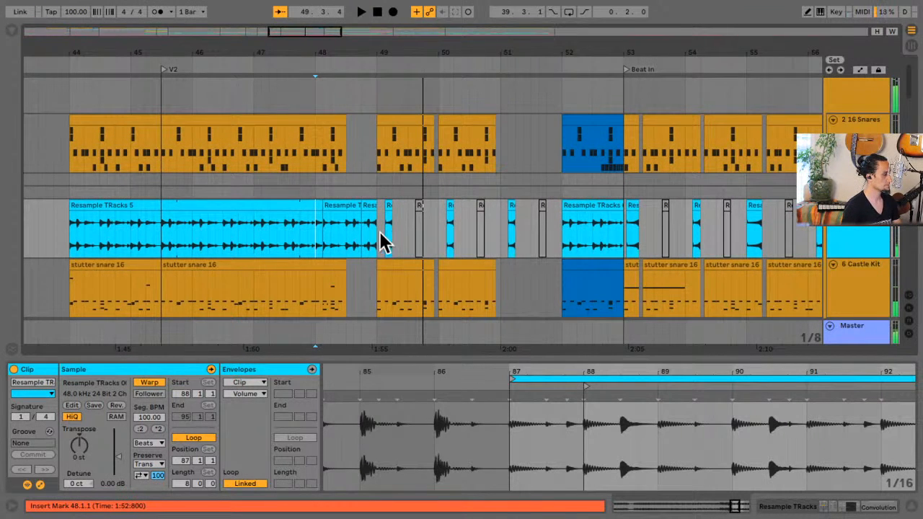
Extend the start of the 2-16 Snares clip at bar 49 back to 48.4.3 and audition the transition
scroll(375, 243, up, 1)
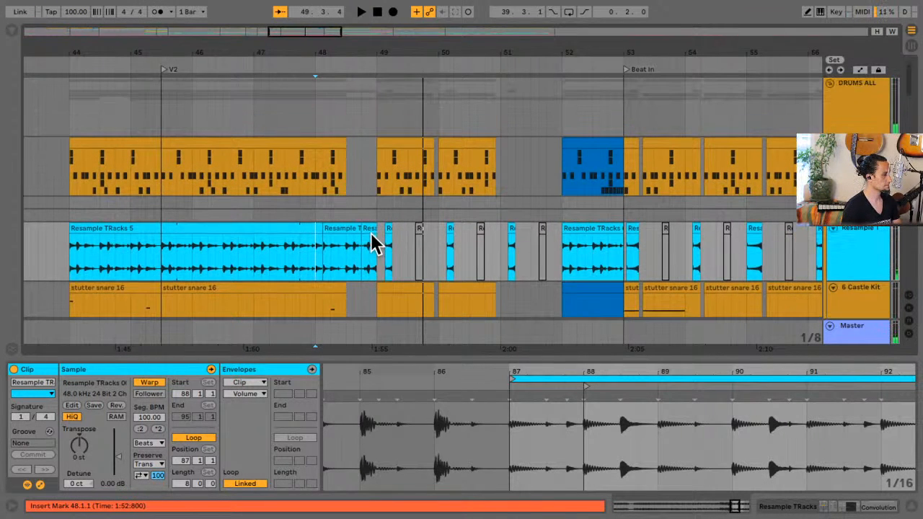
click(370, 181)
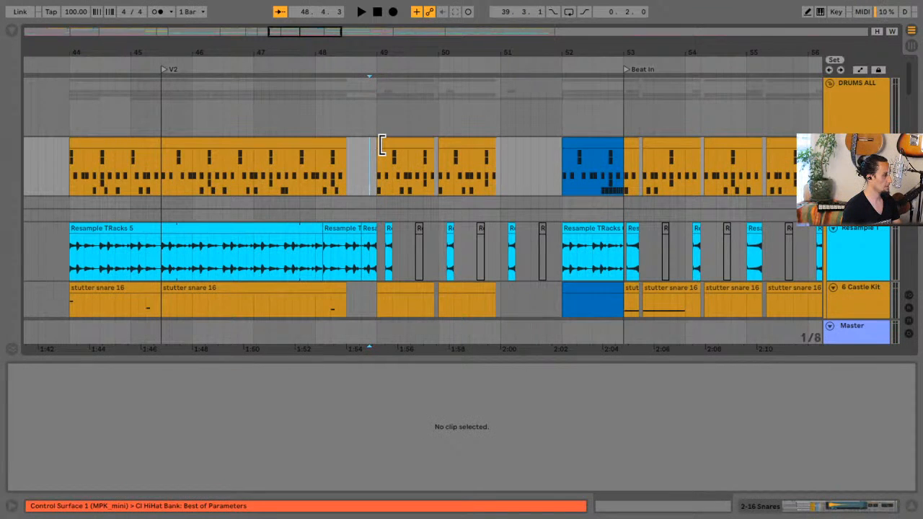
drag(381, 145, 368, 143)
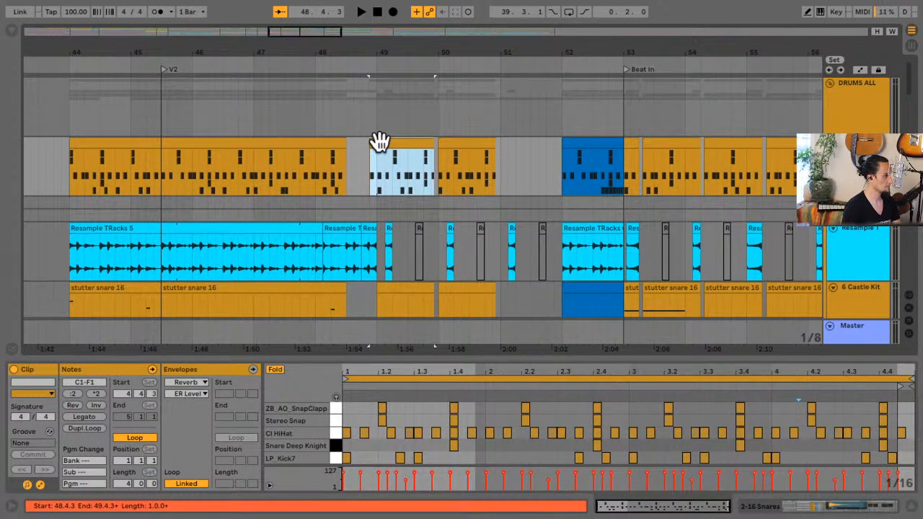
click(464, 408)
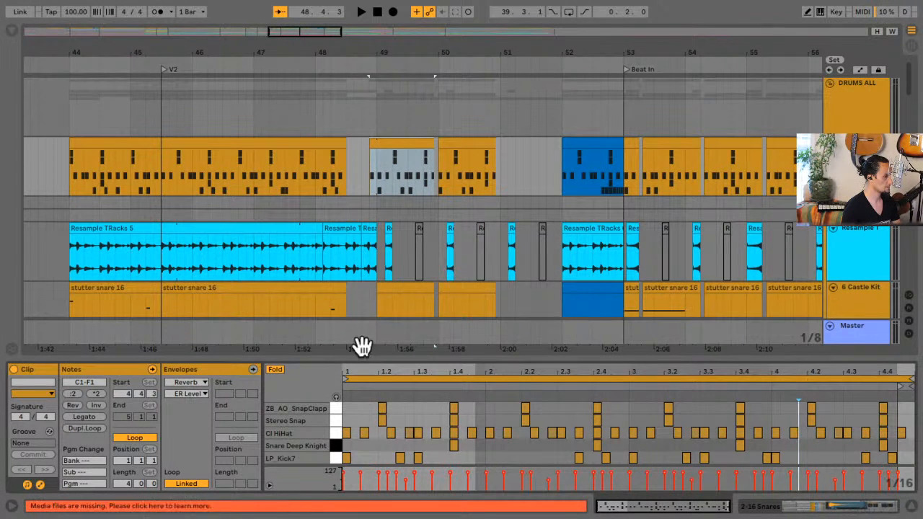
click(372, 189)
click(369, 181)
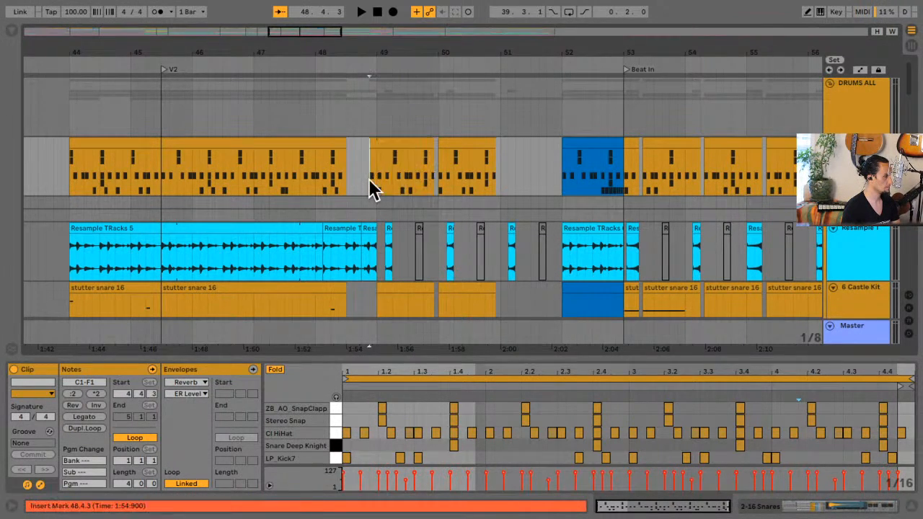
scroll(385, 241, left, 3)
click(359, 452)
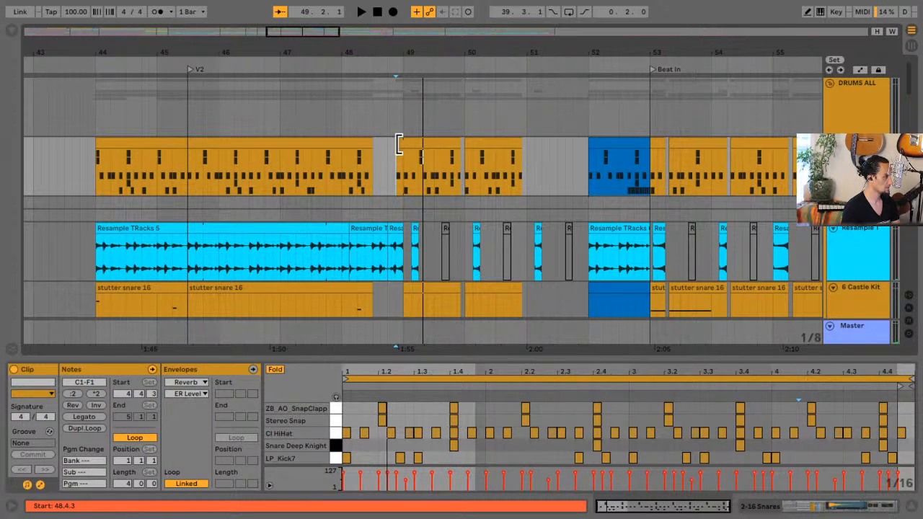
Extend the start of the 2-16 Snares clip near bar 49 back to 48.4.1 and audition it
drag(396, 144, 389, 146)
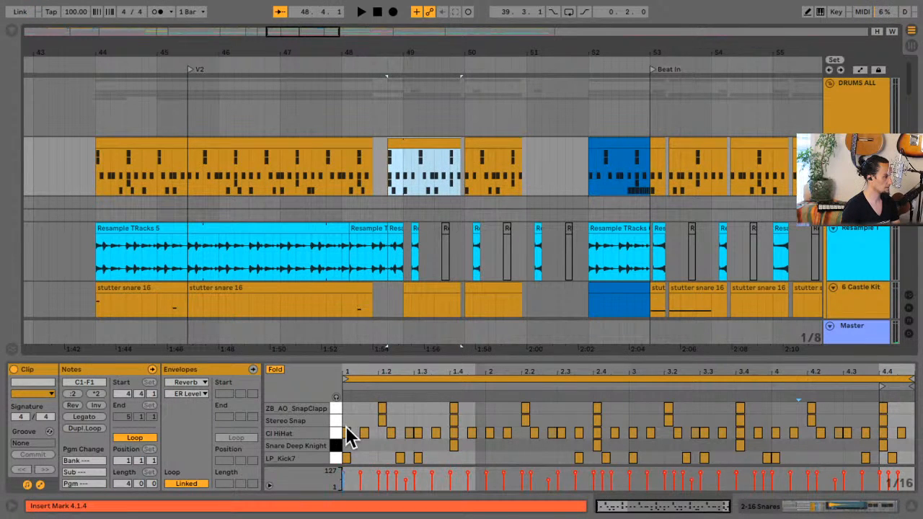
key(space)
key(space)
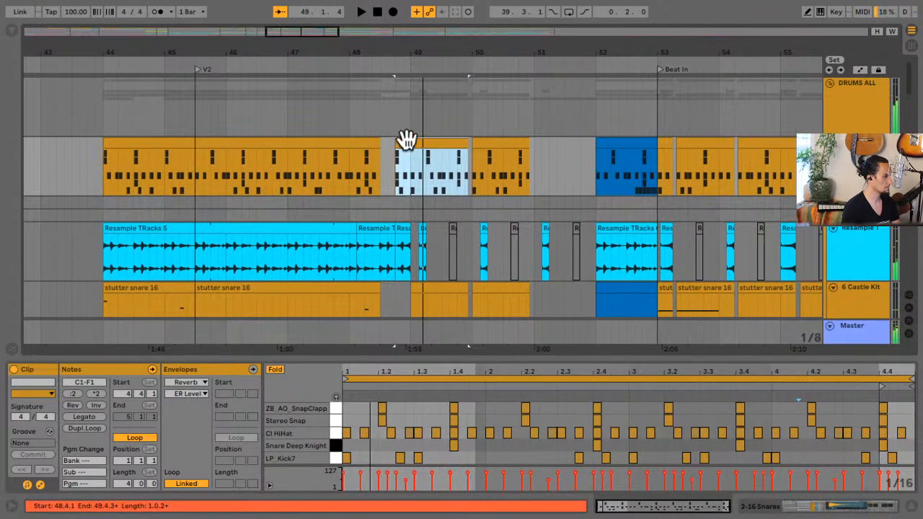
Show the mixer section again and play the drum transition from 48.3.1
click(387, 178)
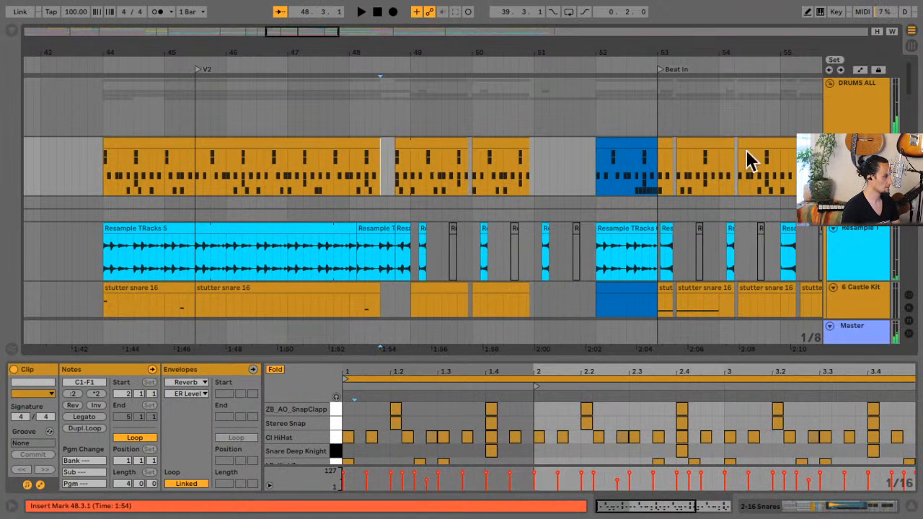
click(909, 296)
click(908, 296)
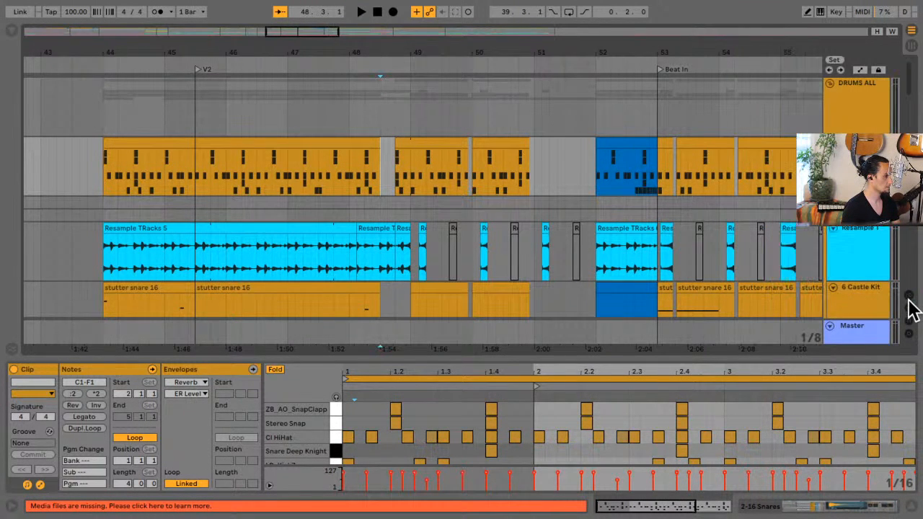
click(908, 321)
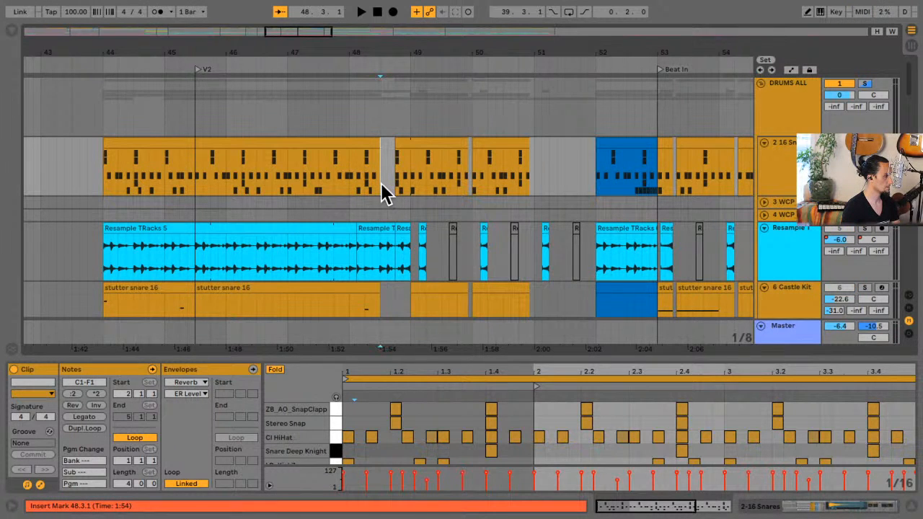
key(space)
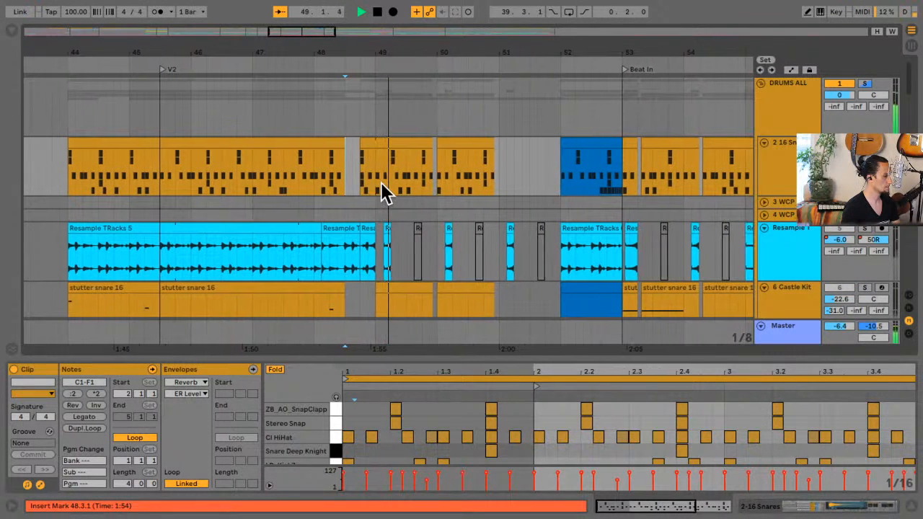
Loop the 2-16 Snares section from 48.4.1 to 49.2.1 and play it back
click(361, 191)
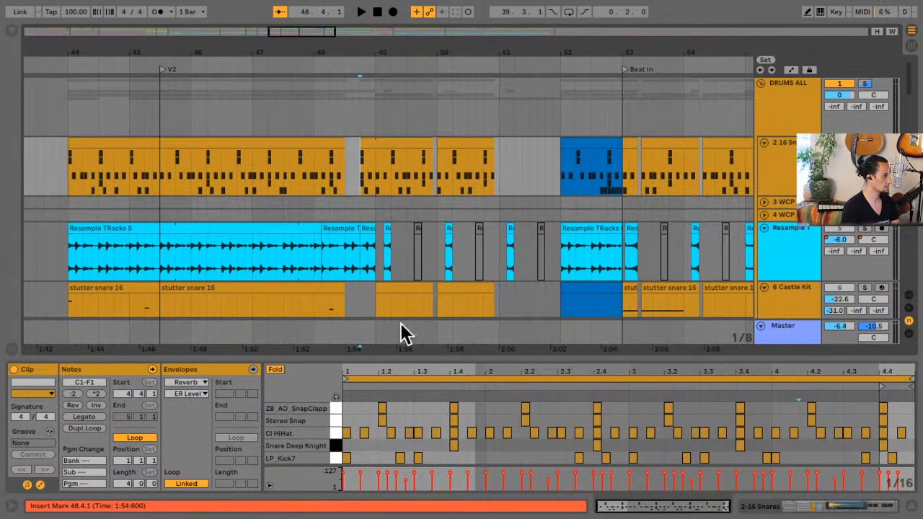
drag(361, 192, 392, 189)
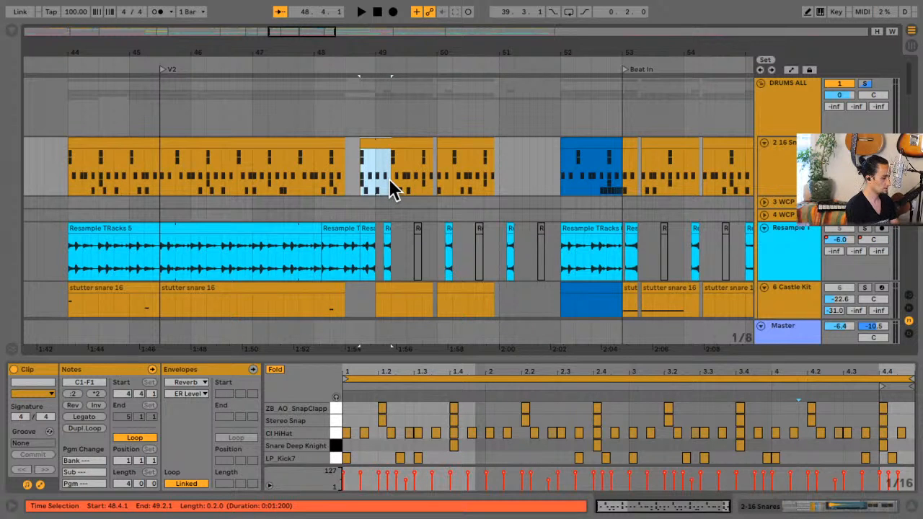
key(ctrl+l)
key(space)
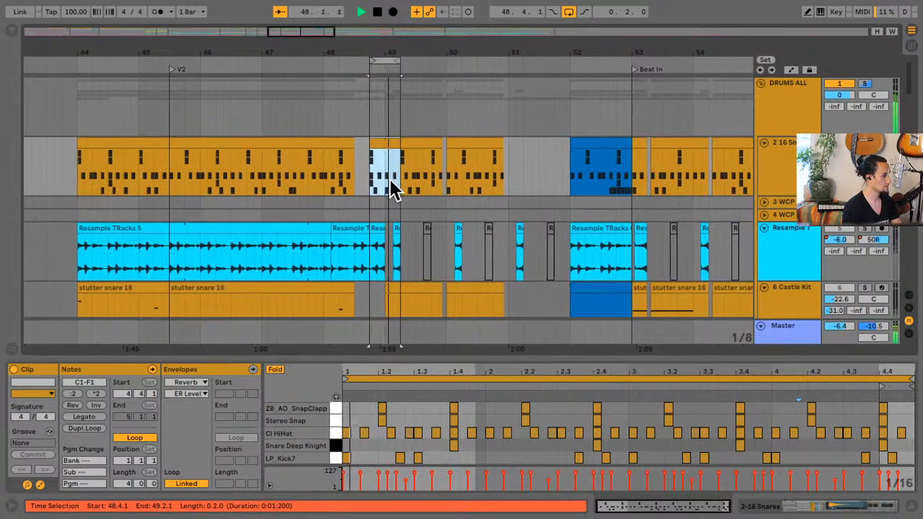
key(space)
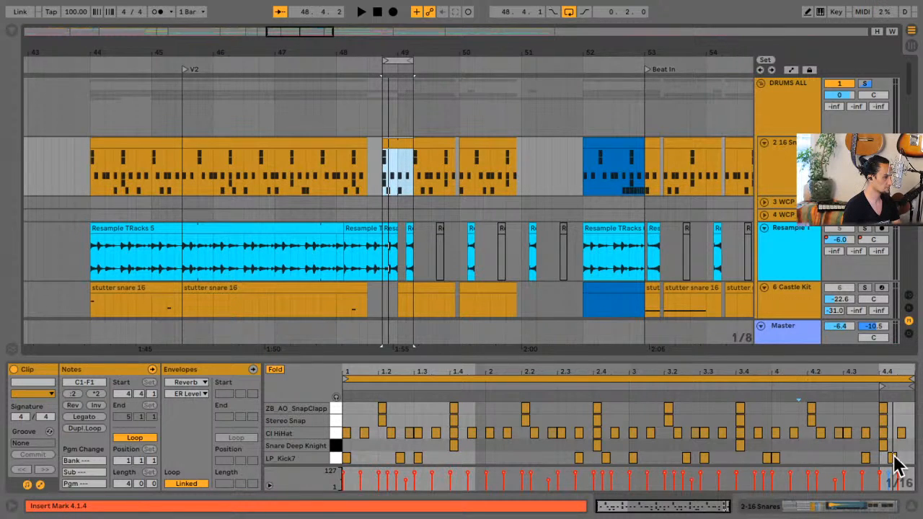
Remove the kick at 4.4.2 and repeat the snap, hi-hat and snare stack from 4.4.1 across the remaining sixteenths of beat 4.4
key(space)
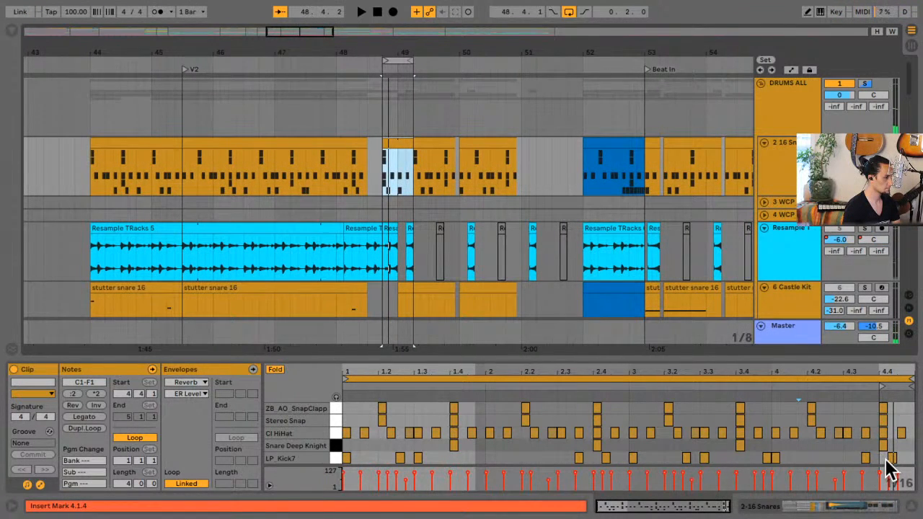
drag(887, 449, 883, 414)
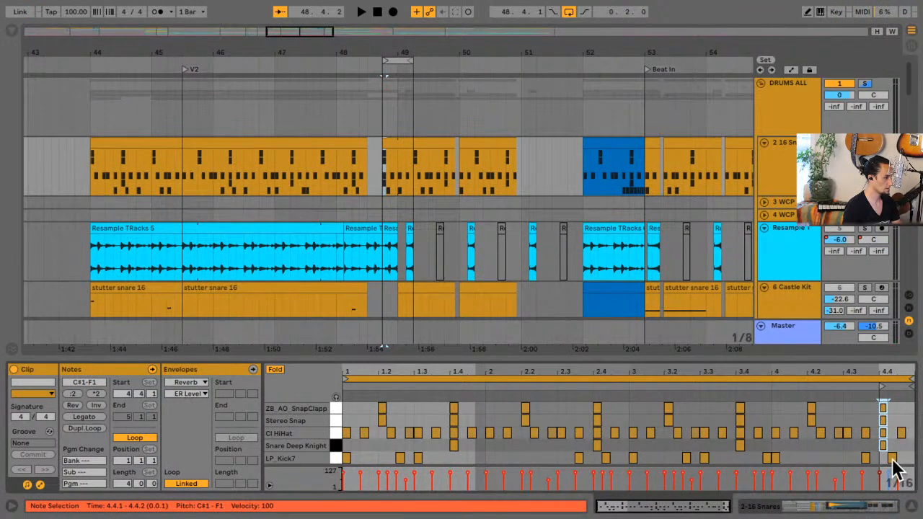
click(887, 422)
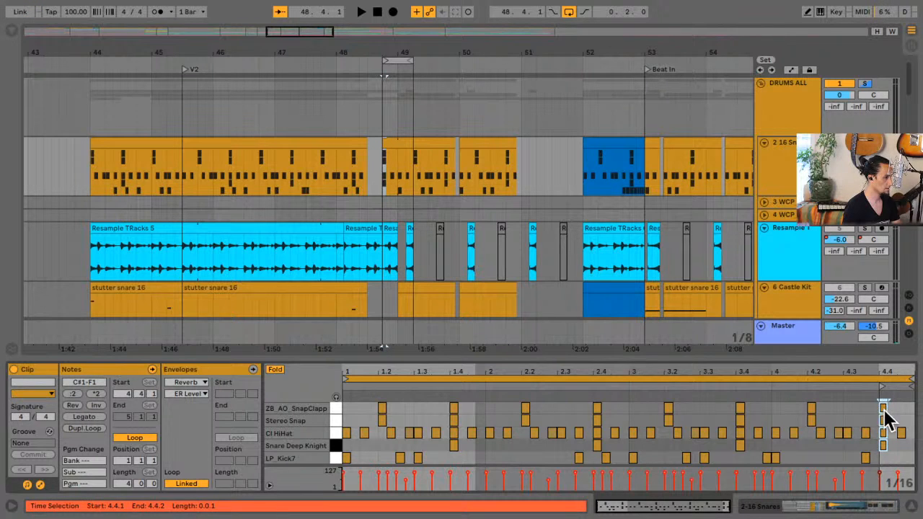
drag(886, 421, 901, 450)
key(ctrl+d)
key(ctrl+d)
key(ctrl+d)
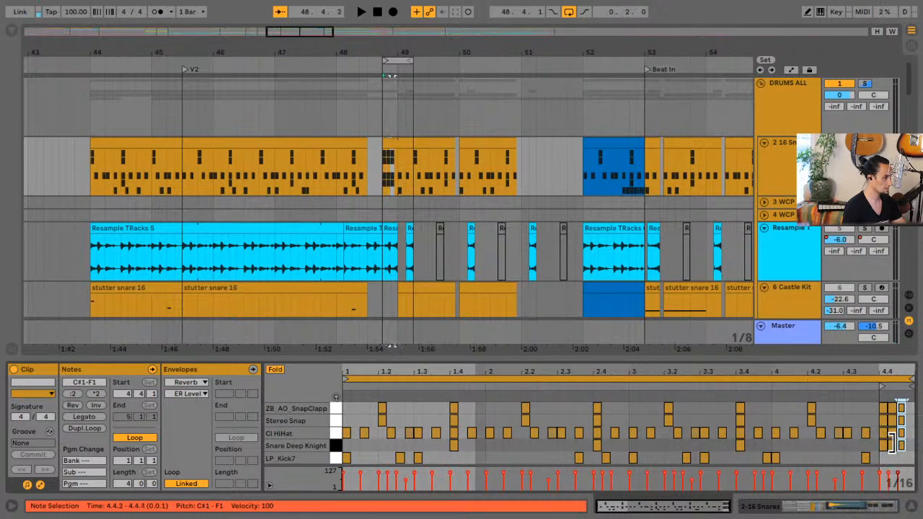
key(space)
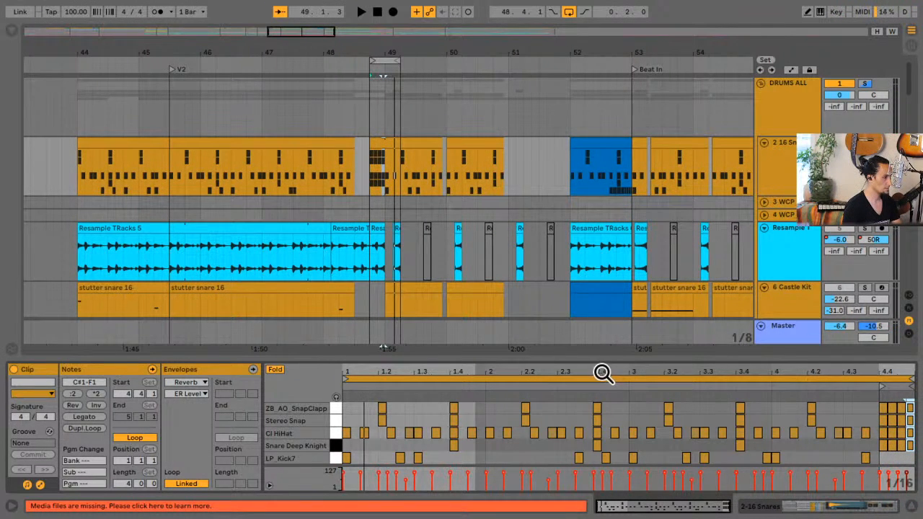
Enlarge the note editor and lower the velocity of all the stacked notes in beat 4.4 to 36
drag(599, 358, 595, 264)
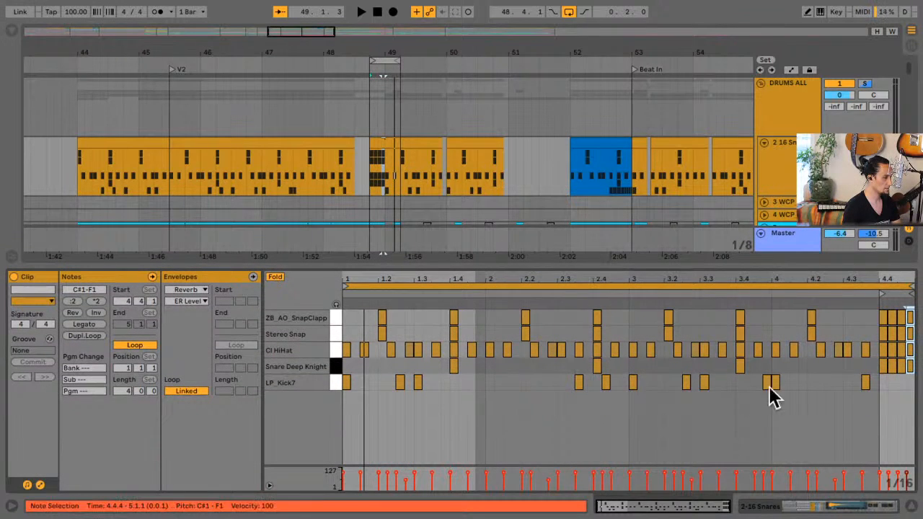
drag(885, 393, 913, 325)
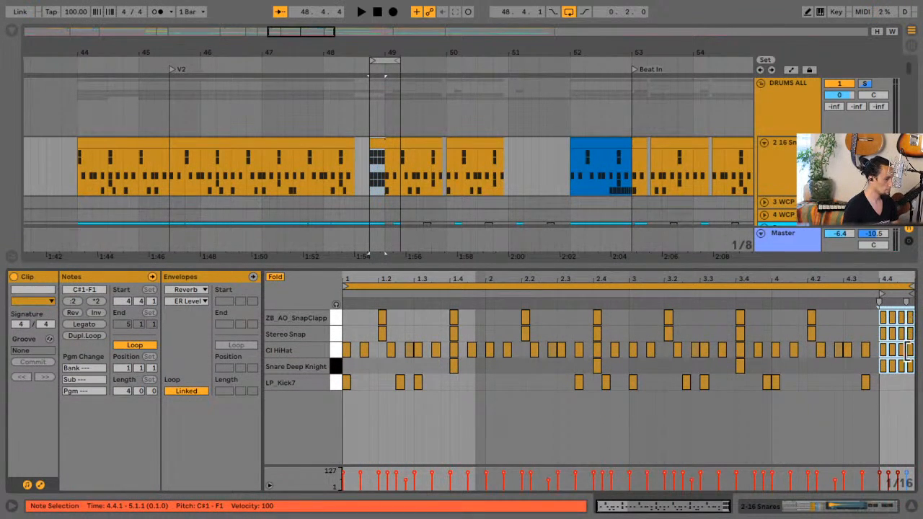
click(911, 480)
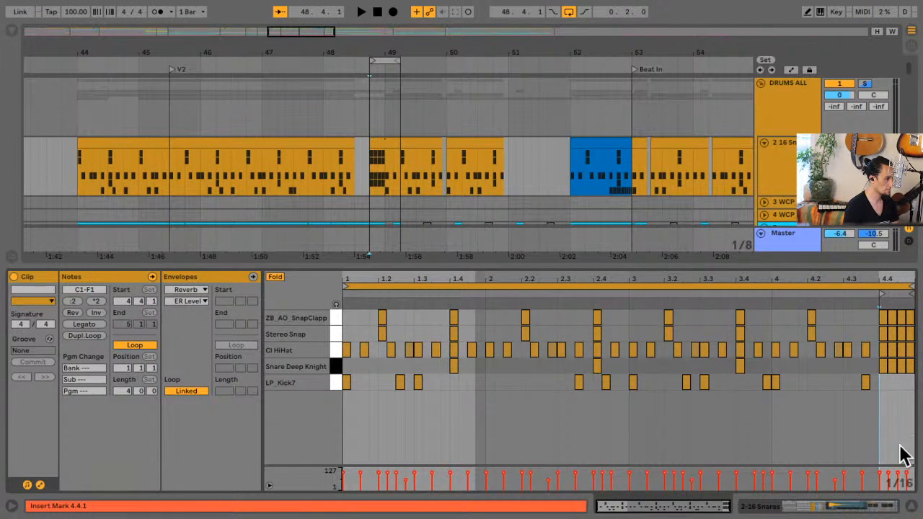
drag(890, 379, 911, 324)
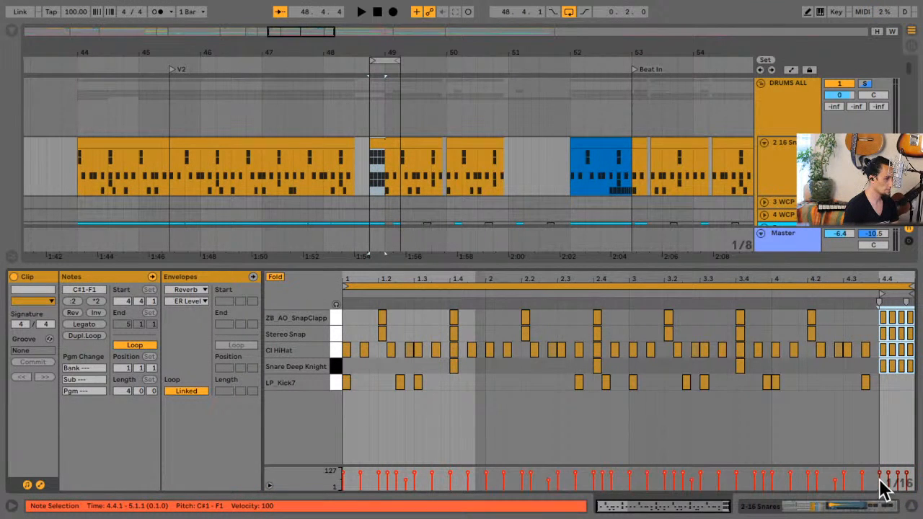
mouse_move(891, 483)
mouse_down()
mouse_move(891, 493)
mouse_move(892, 479)
mouse_up()
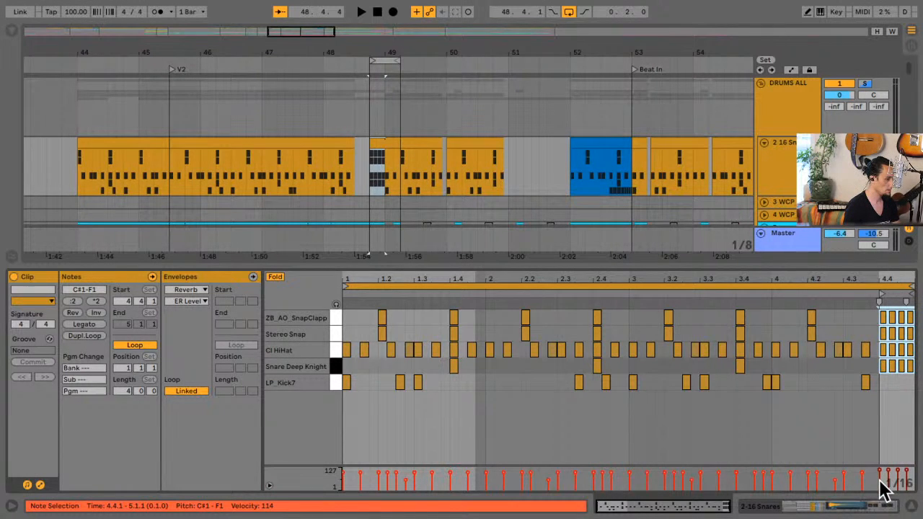
mouse_move(885, 490)
mouse_down()
mouse_move(907, 482)
mouse_move(880, 492)
mouse_move(890, 481)
mouse_up()
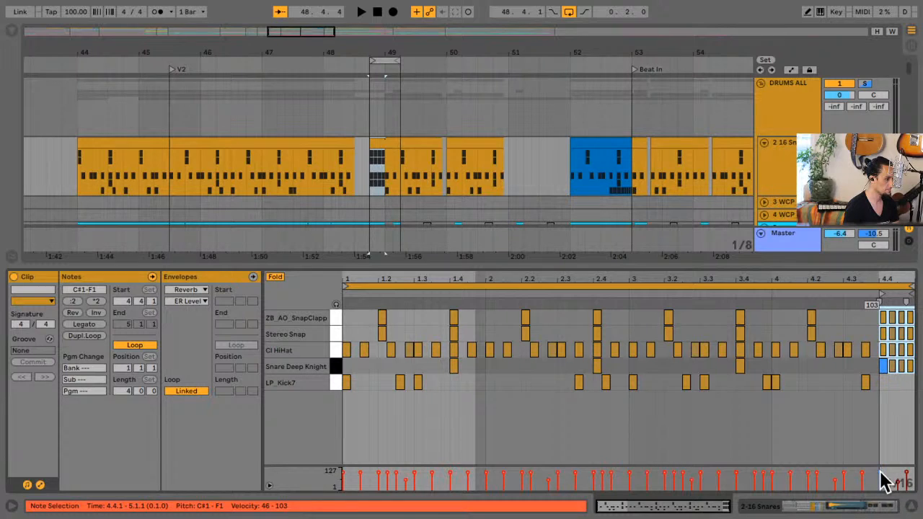
mouse_move(879, 492)
mouse_down()
mouse_move(908, 480)
mouse_move(874, 483)
mouse_move(907, 482)
mouse_up()
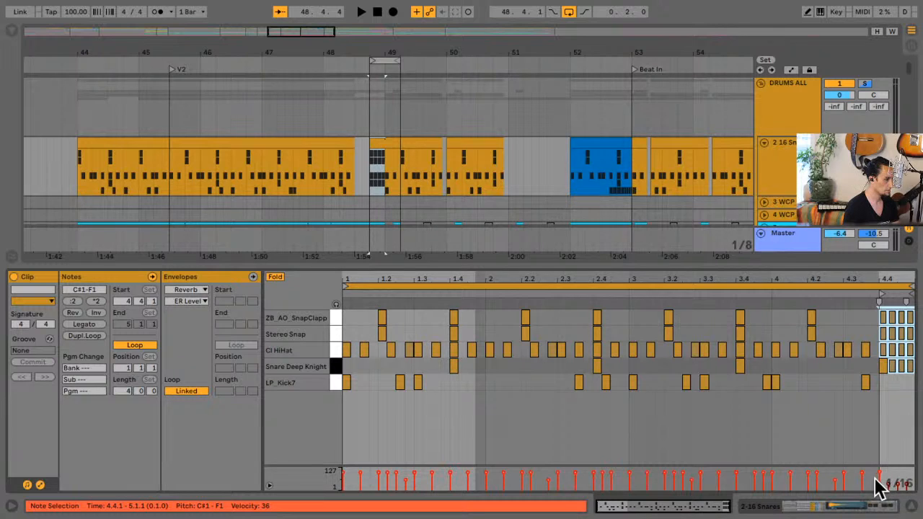
Try a velocity of 30 on just the Snare Deep Knight note at 4.4.1
right_click(874, 488)
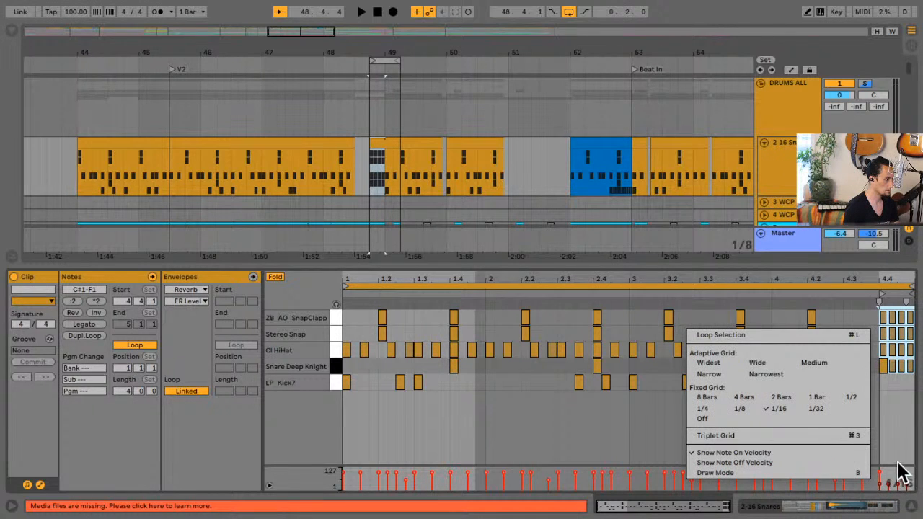
click(898, 455)
click(879, 479)
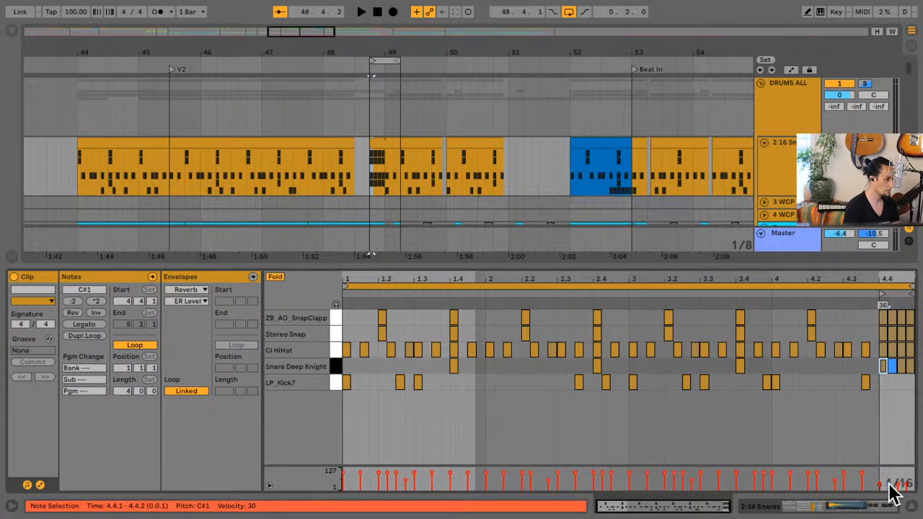
key(Right)
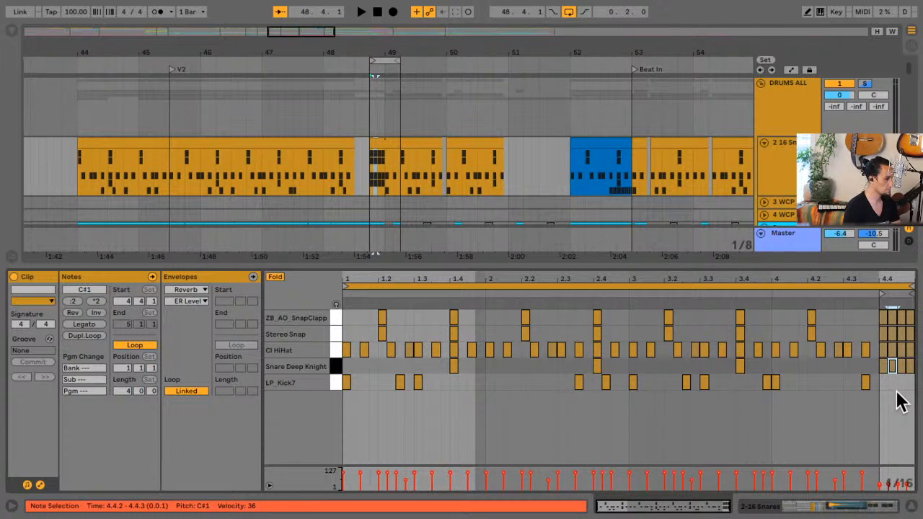
Set all the stacked notes in beat 4.4 to velocity 76, then lower the velocity of the whole stack at 4.4.1
drag(881, 385, 907, 319)
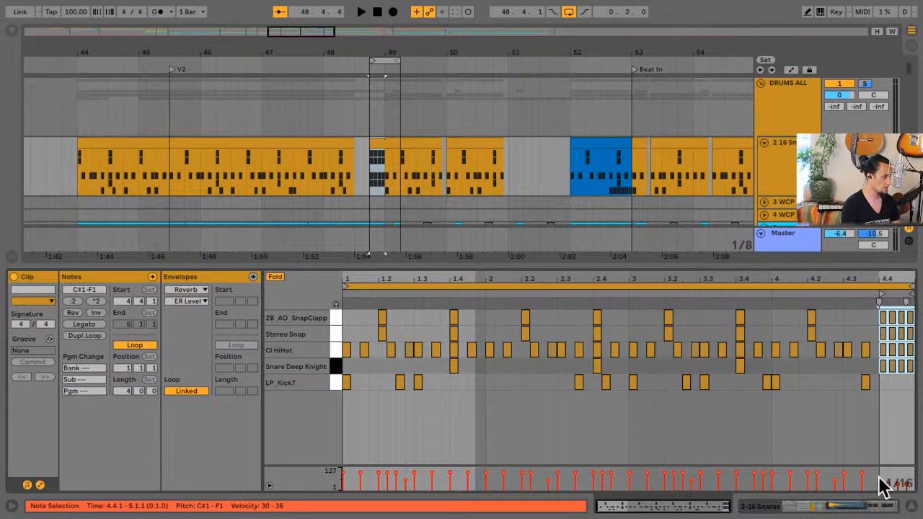
drag(876, 476, 910, 477)
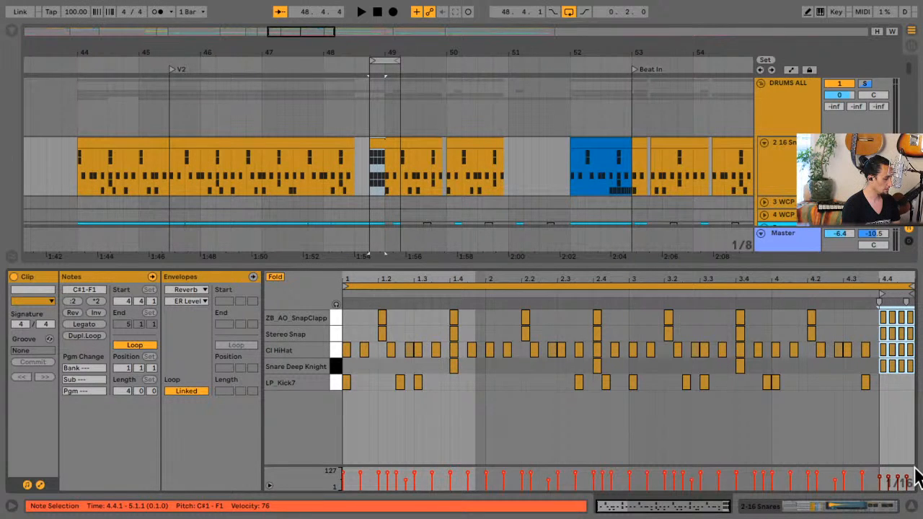
click(883, 384)
drag(886, 388, 886, 317)
drag(879, 477, 879, 476)
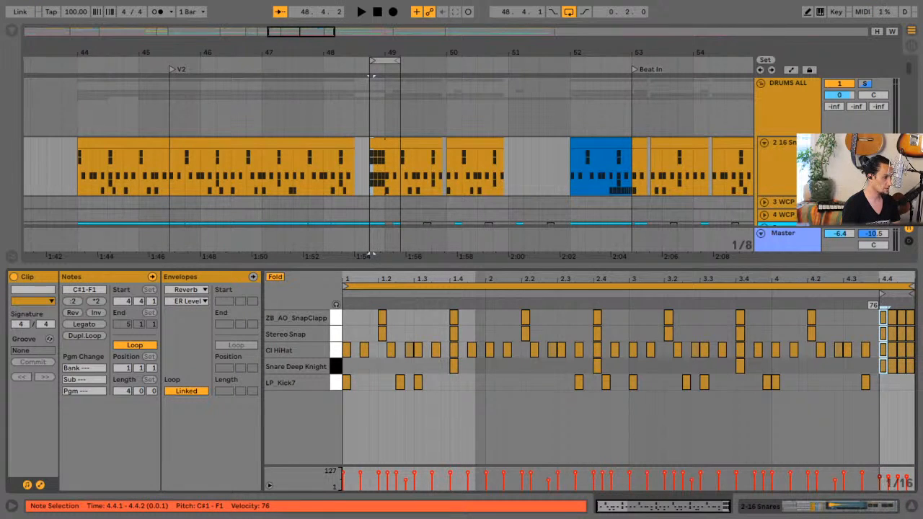
Set the velocity of the note stack at 4.4.2 to 43 and the stack at 4.4.3 to 54
click(897, 406)
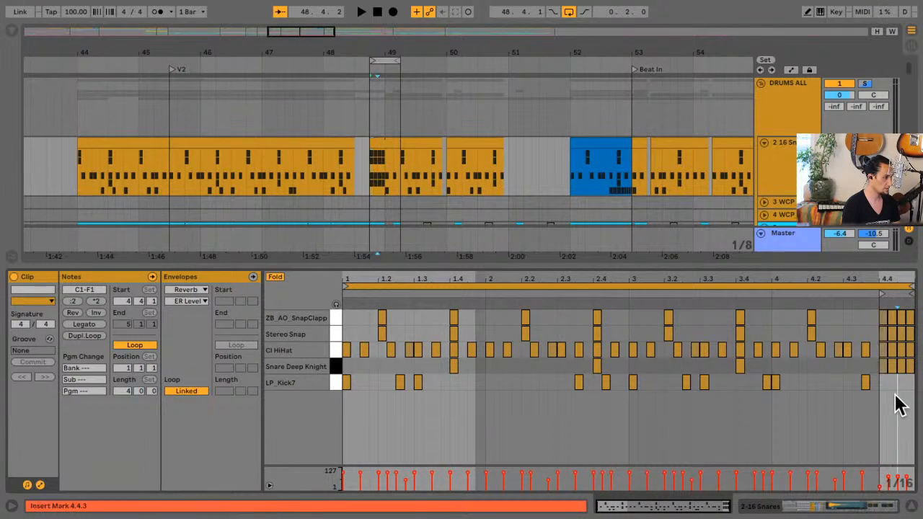
drag(896, 406, 892, 311)
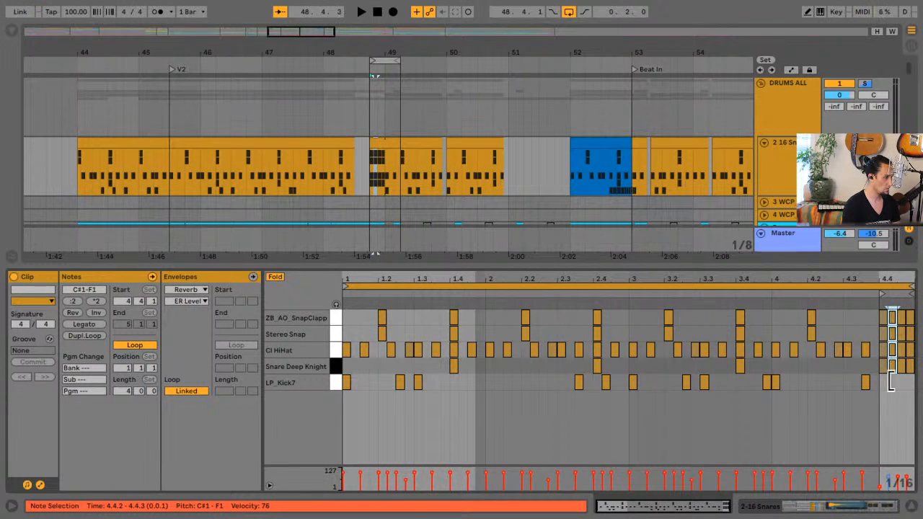
drag(896, 489, 896, 480)
click(903, 385)
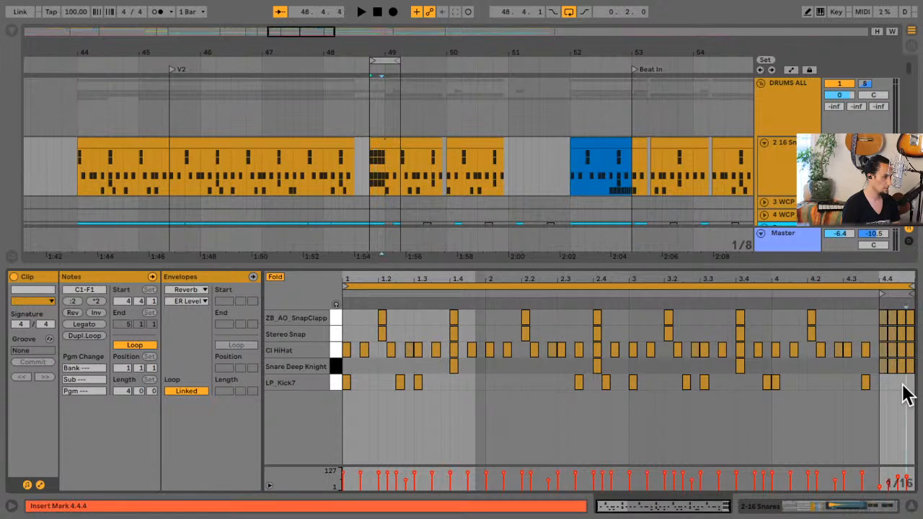
drag(907, 393, 904, 321)
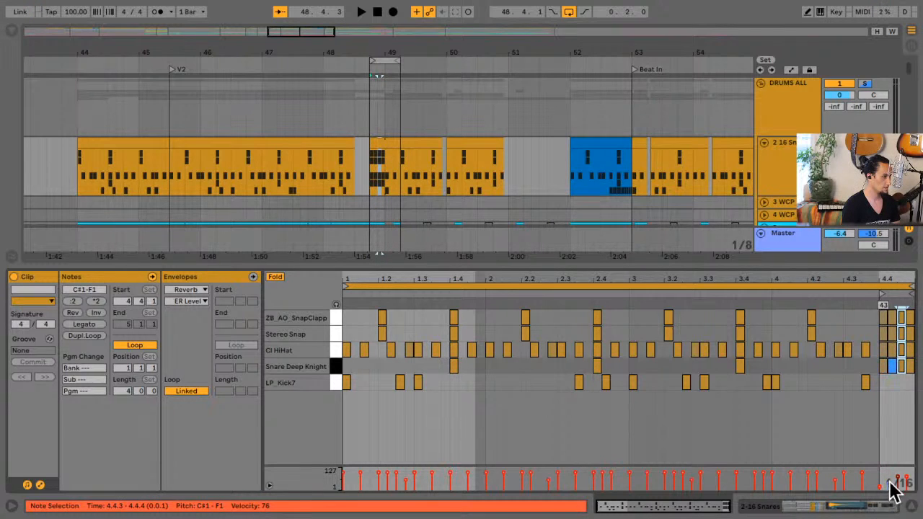
drag(902, 484, 903, 494)
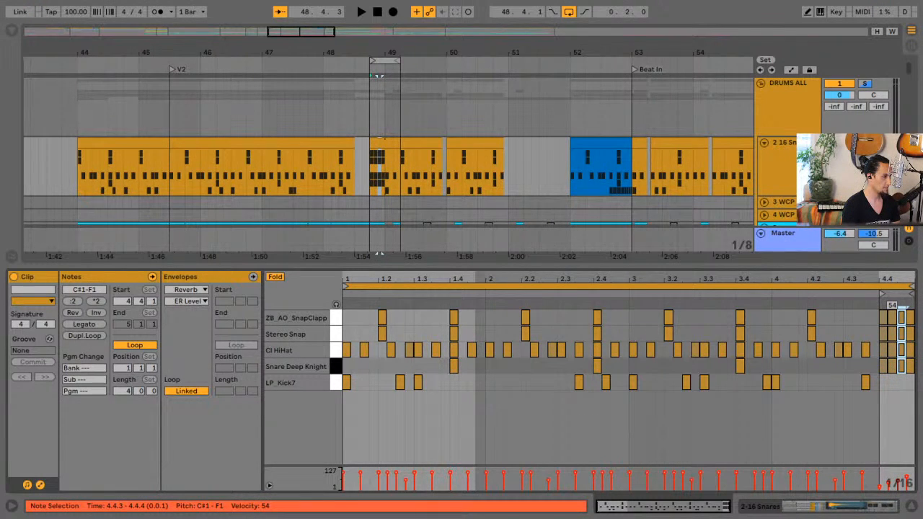
Set the velocity of the note stack at 4.4.4 to 98 and play back the rising fill
click(912, 394)
double_click(909, 383)
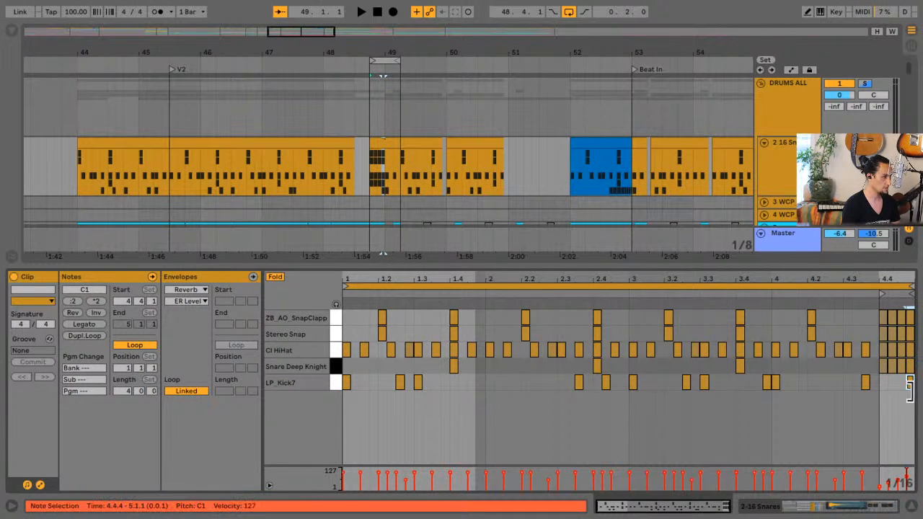
double_click(909, 382)
drag(912, 382, 912, 311)
drag(910, 483, 909, 476)
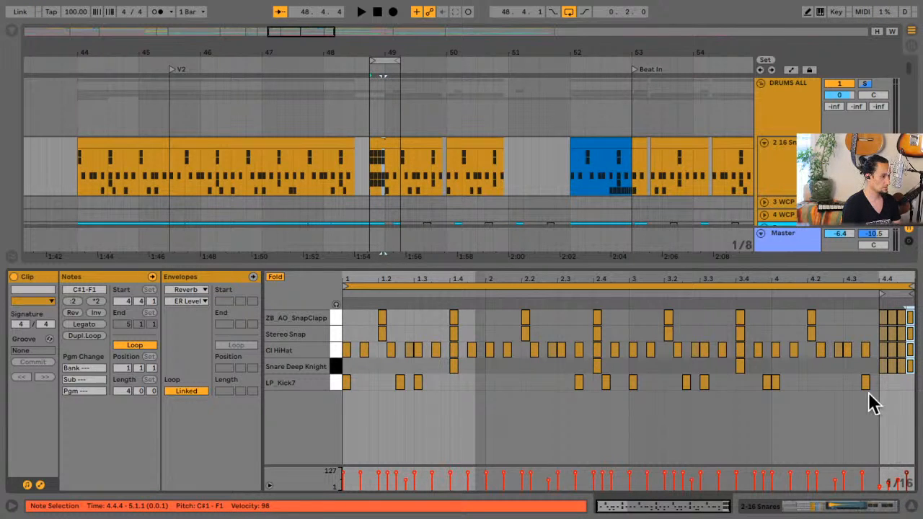
key(space)
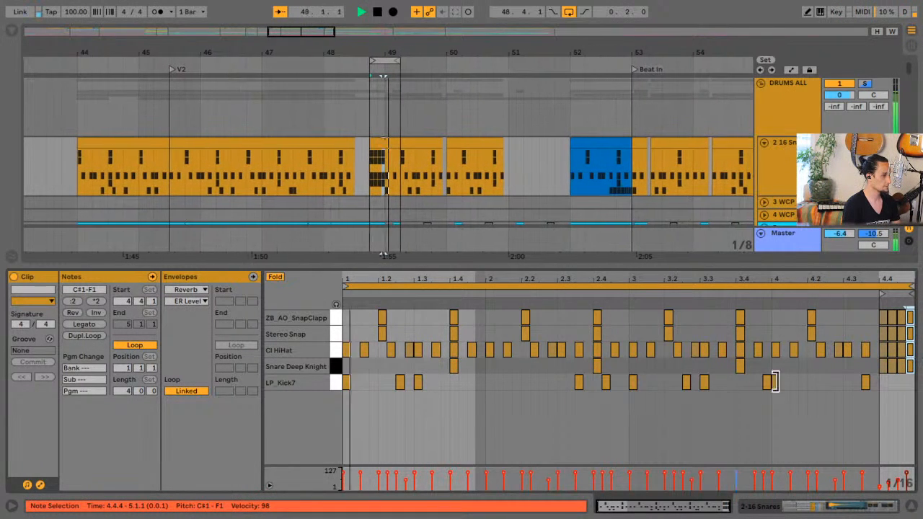
key(space)
Narrow the grid to 1/32, shorten the note stack at 4.4.4 to one thirty-second and duplicate it to fill the clip's last sixteenth
click(910, 395)
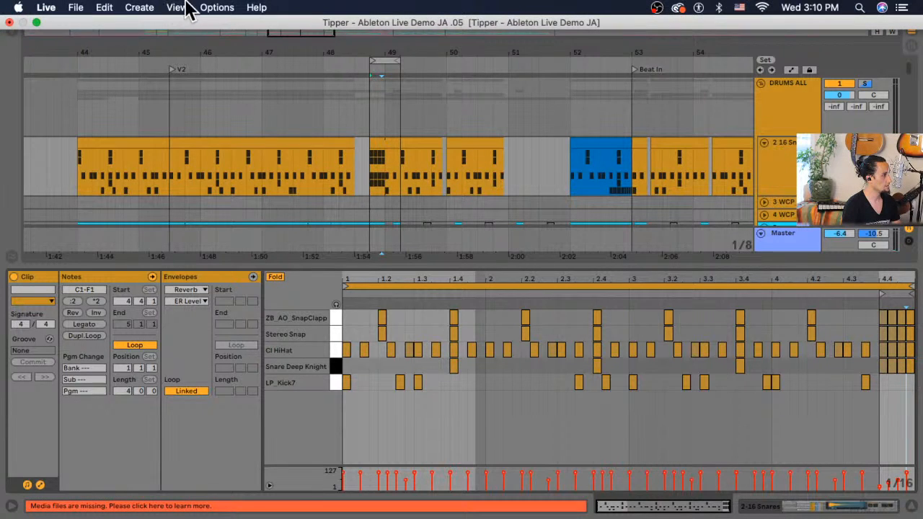
click(207, 6)
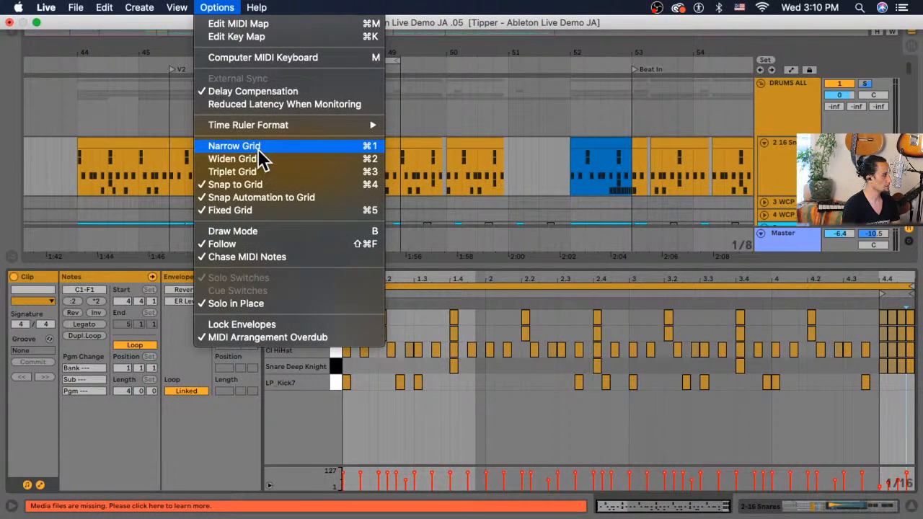
click(258, 148)
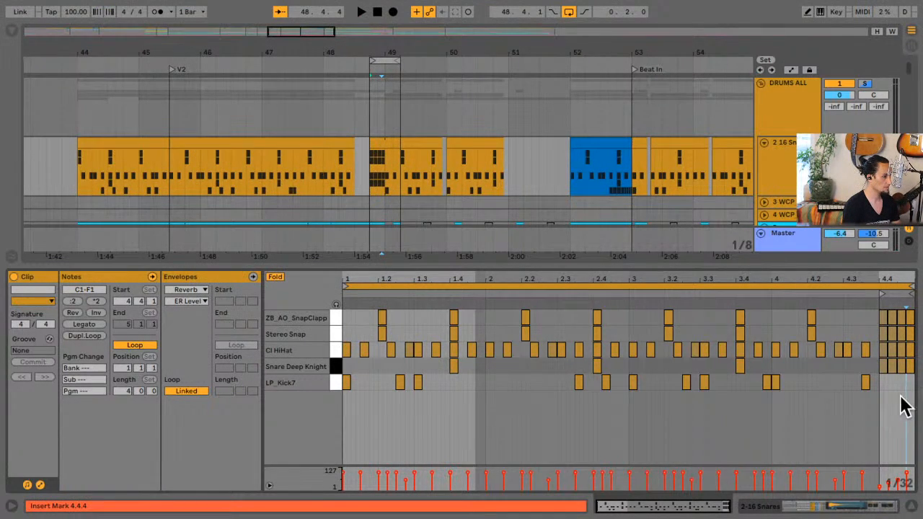
scroll(912, 395, up, 5)
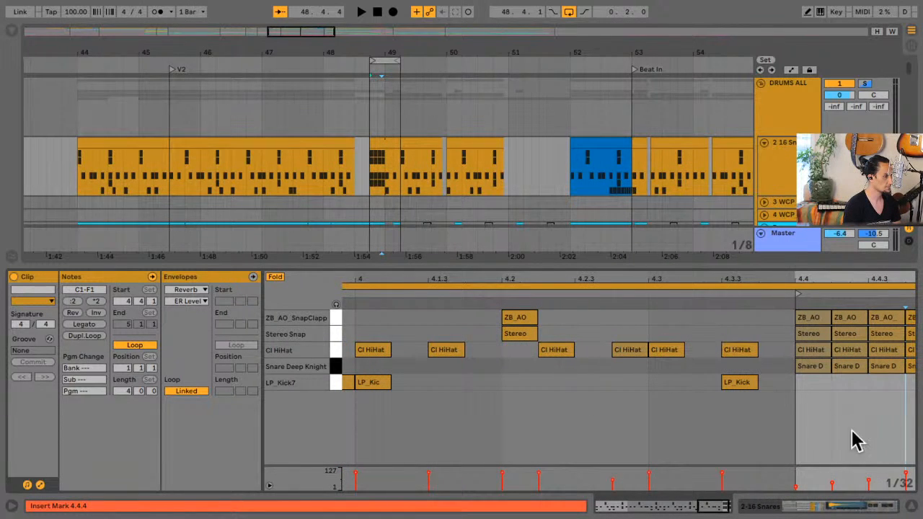
scroll(750, 479, down, 1)
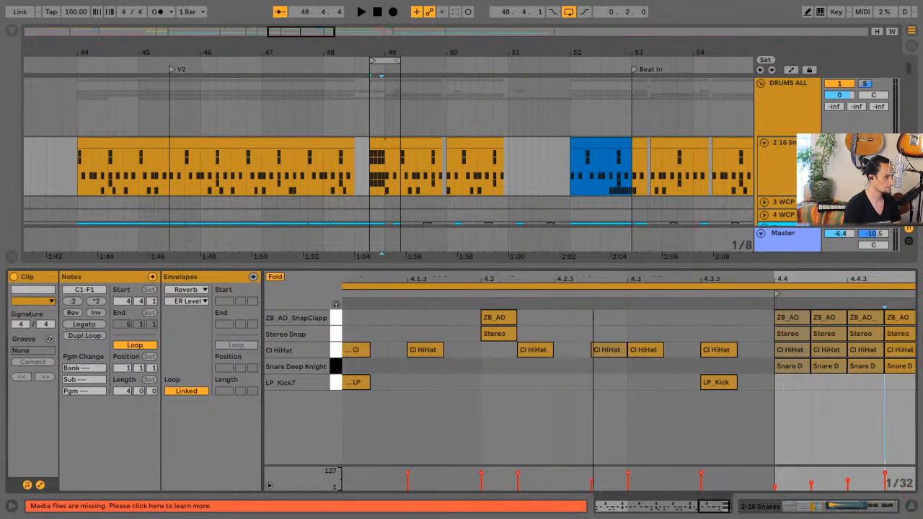
click(897, 368)
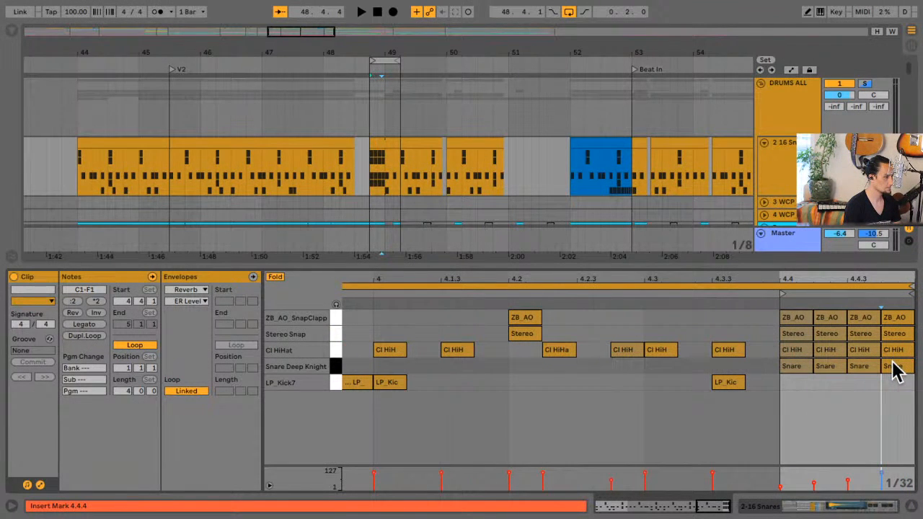
drag(901, 364, 898, 323)
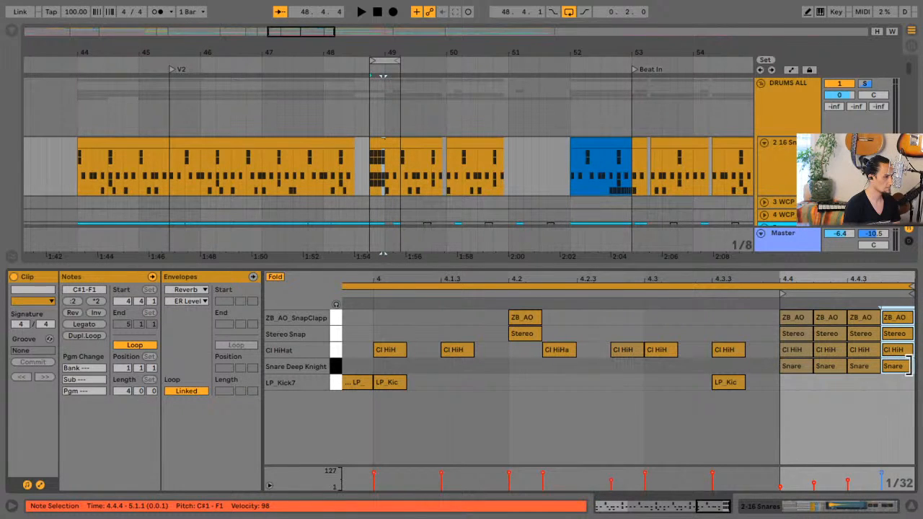
drag(909, 366, 893, 366)
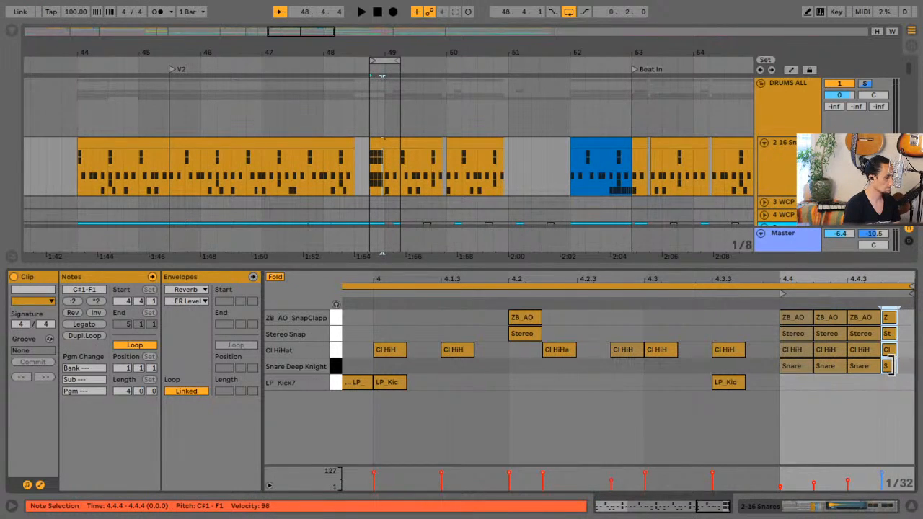
key(ctrl+d)
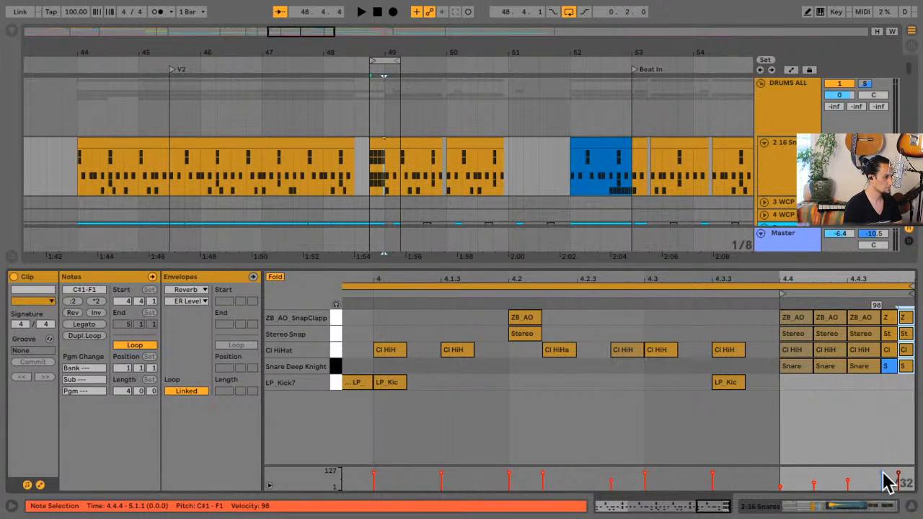
Set the velocity of the first thirty-second note stack at 4.4.4 to 65 and play back the fill from 48.2.1
drag(888, 397, 888, 325)
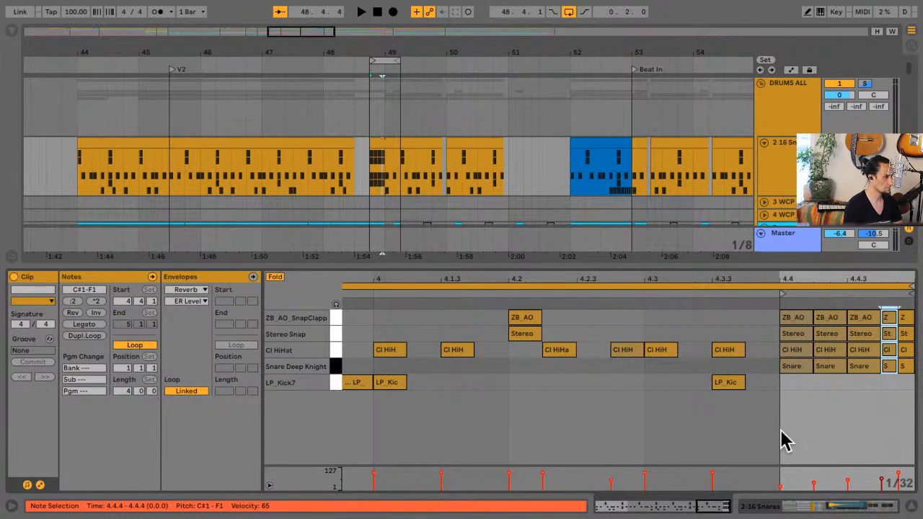
key(space)
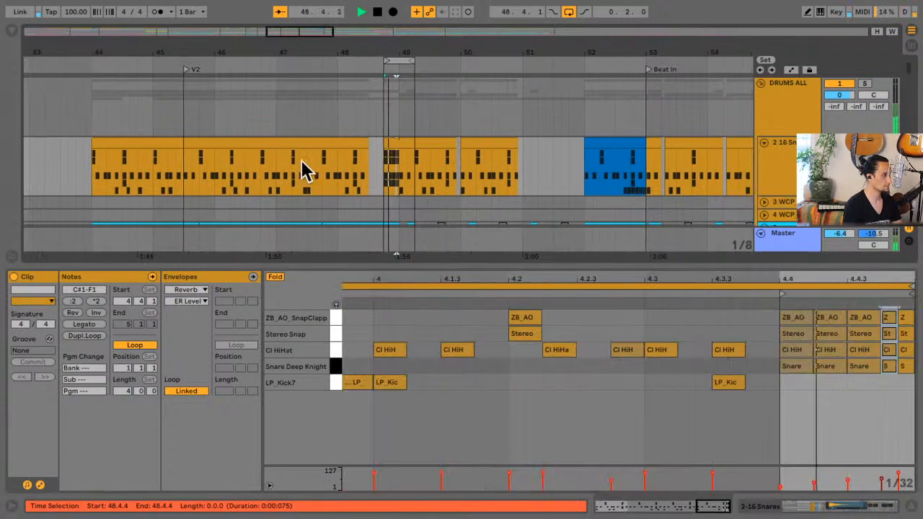
click(331, 164)
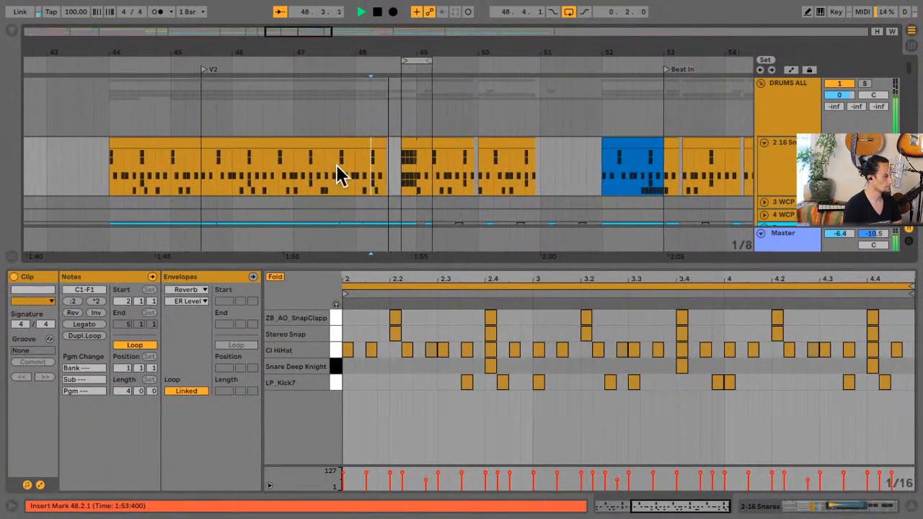
Deactivate the short Resample Tracks clip on beat 48.4 and play back the transition from 48.2.3
scroll(402, 180, down, 2)
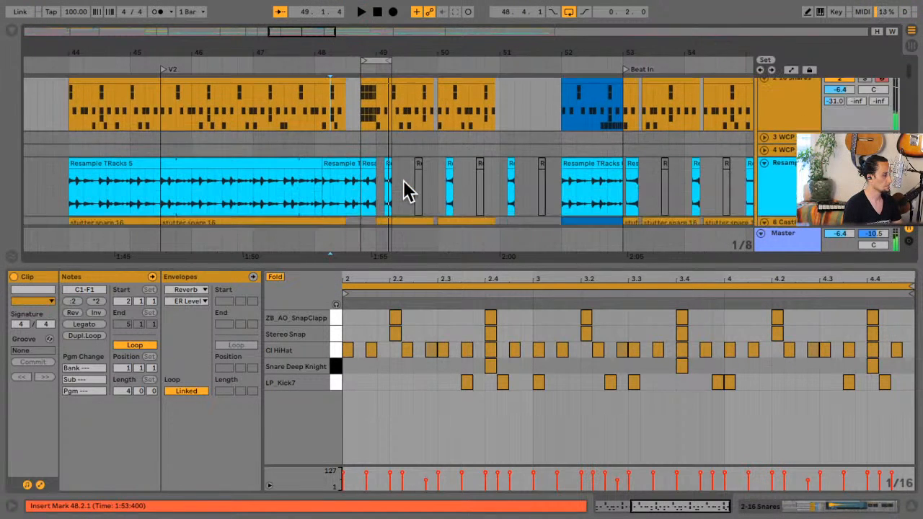
click(353, 192)
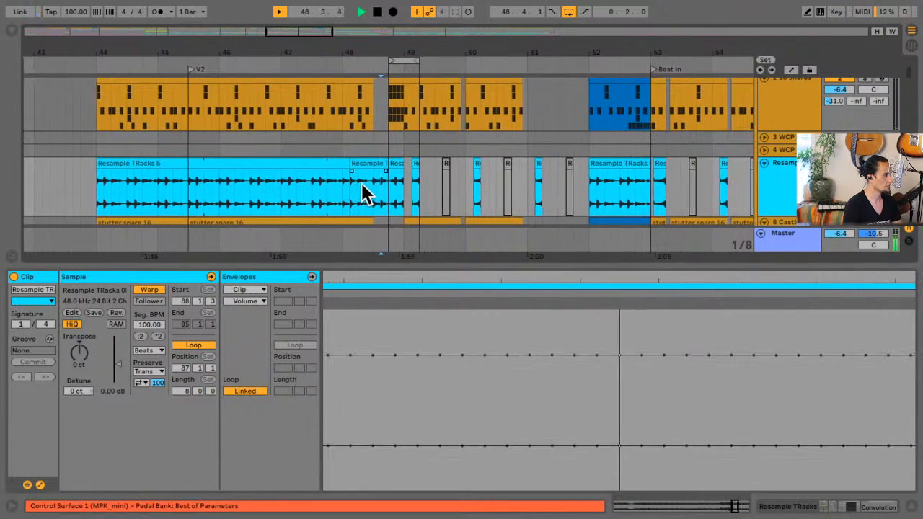
click(379, 162)
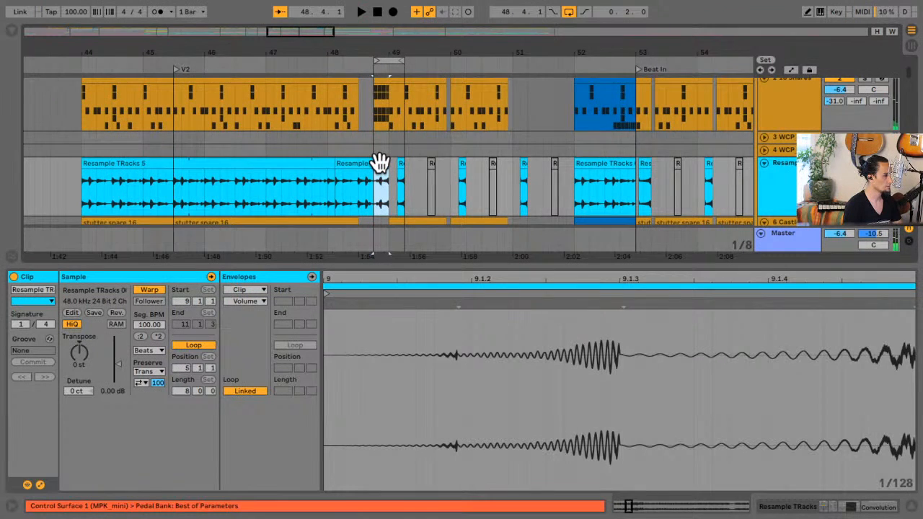
click(351, 196)
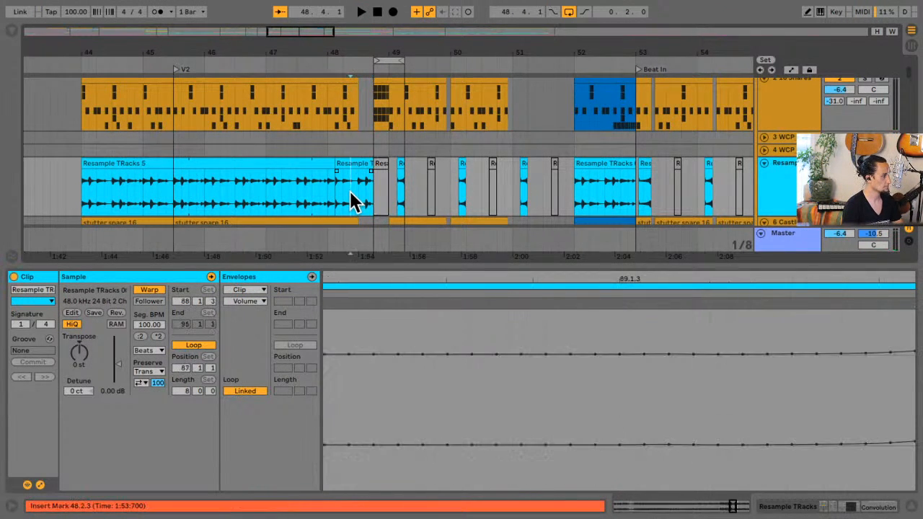
key(space)
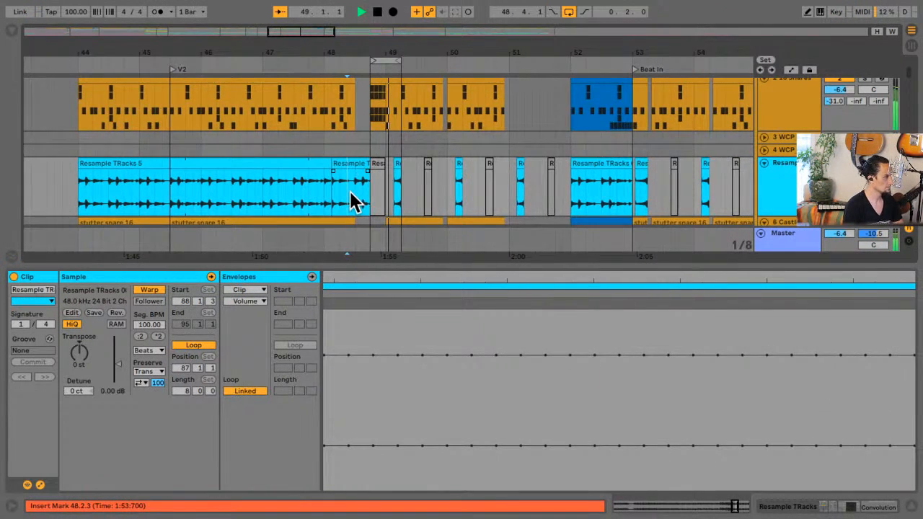
Turn off the arrangement loop and play the transition from 48.2.1 on into verse 2
scroll(349, 191, down, 2)
scroll(350, 191, down, 6)
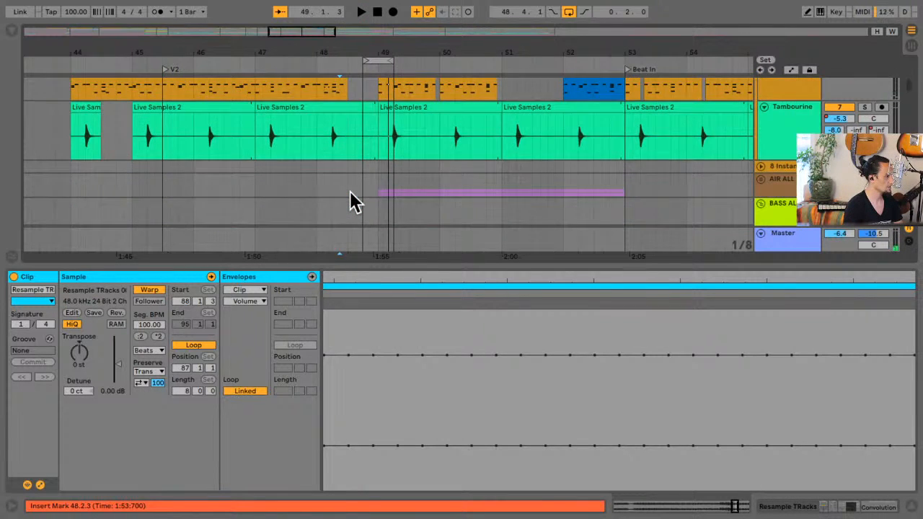
scroll(350, 191, down, 1)
scroll(349, 191, up, 8)
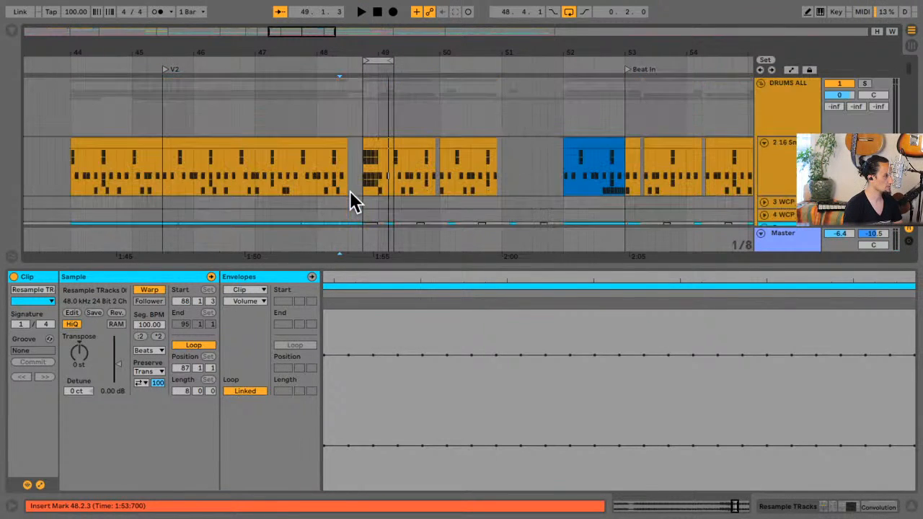
scroll(351, 189, down, 3)
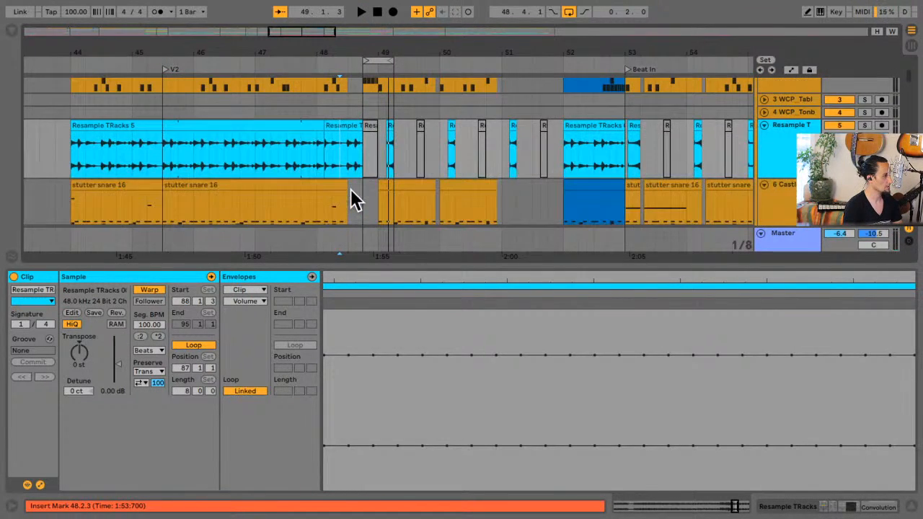
key(space)
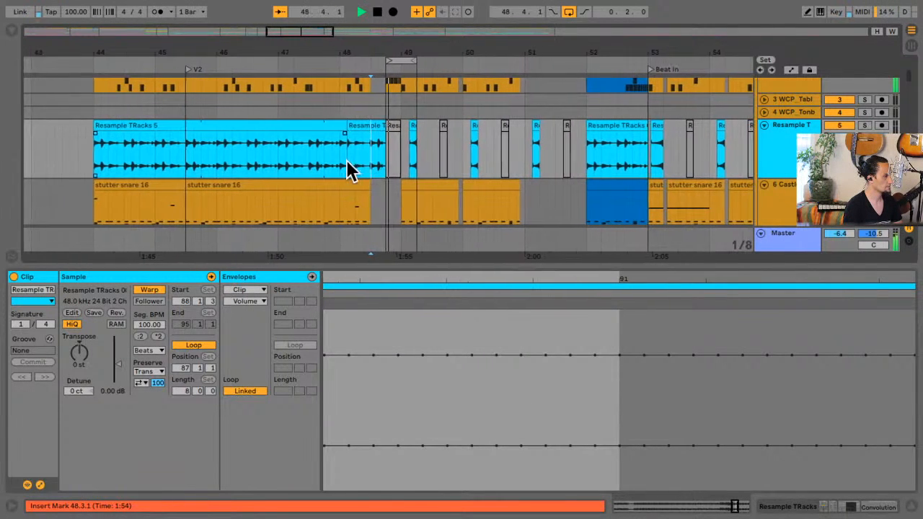
key(space)
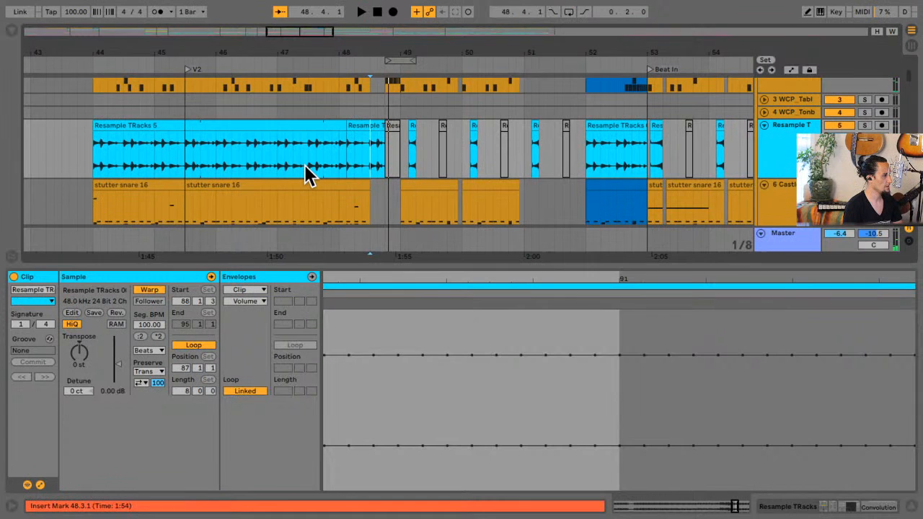
click(351, 153)
scroll(351, 154, down, 2)
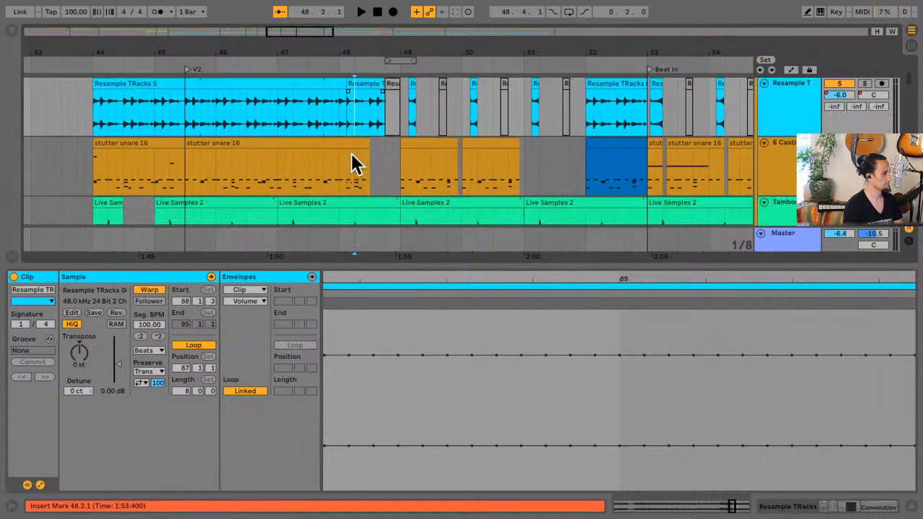
key(space)
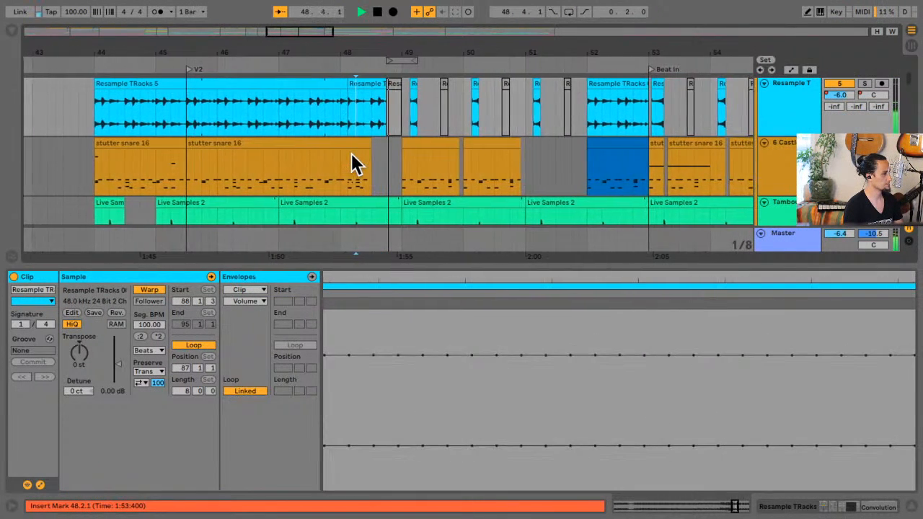
Look through the remaining tracks during playback for parts that sound across bars 49 to 53
scroll(351, 153, down, 5)
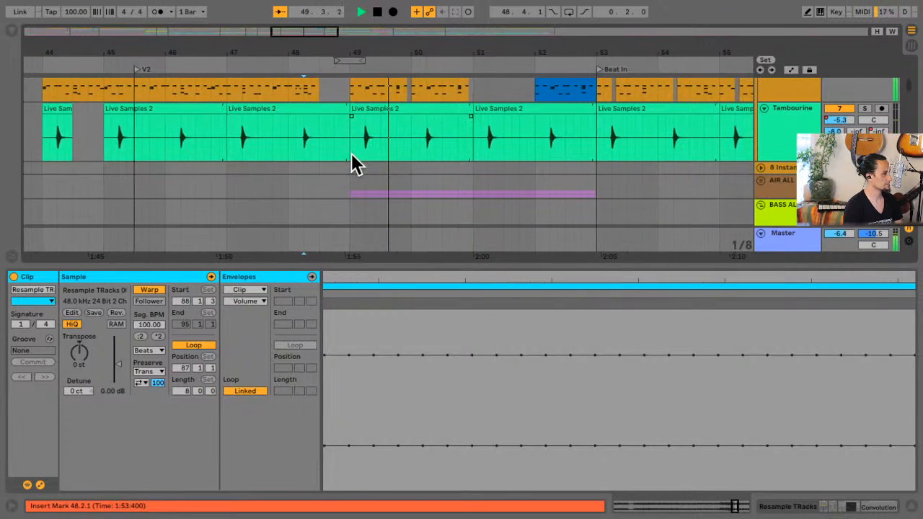
scroll(352, 154, down, 8)
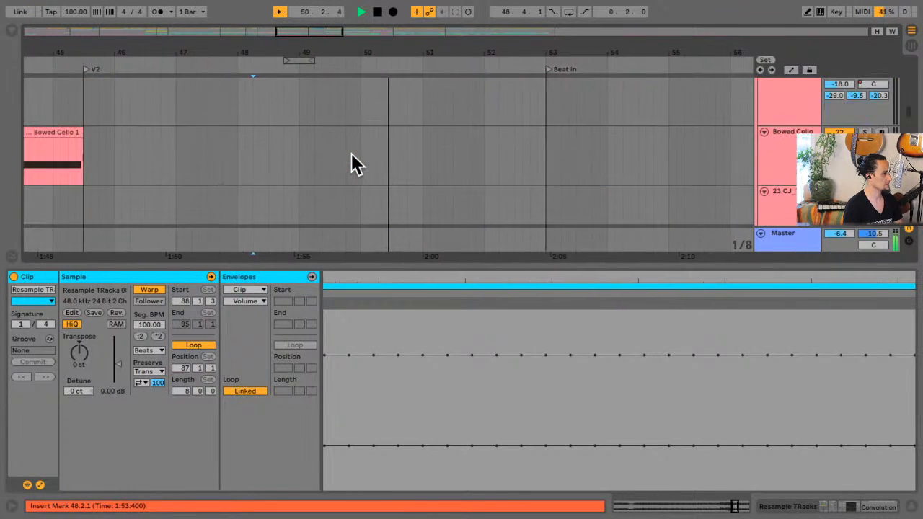
scroll(352, 154, down, 8)
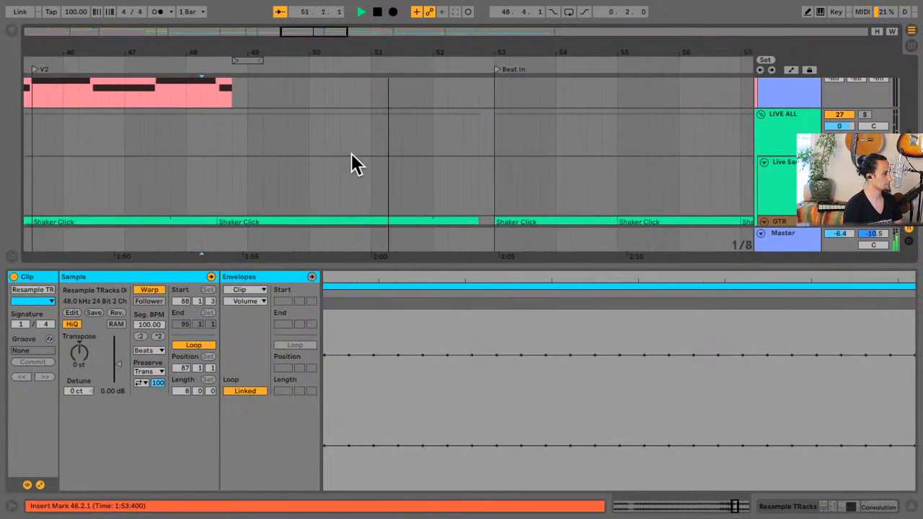
scroll(351, 153, down, 3)
scroll(351, 158, up, 2)
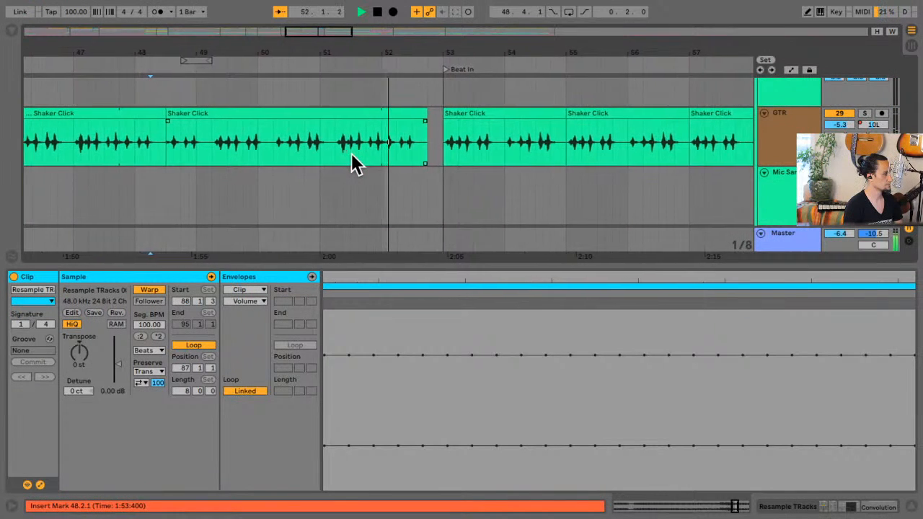
scroll(351, 153, down, 10)
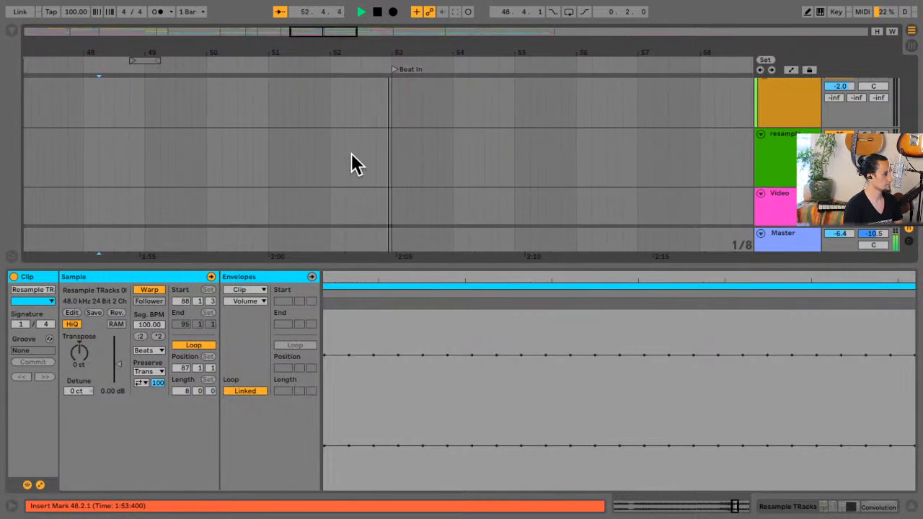
key(space)
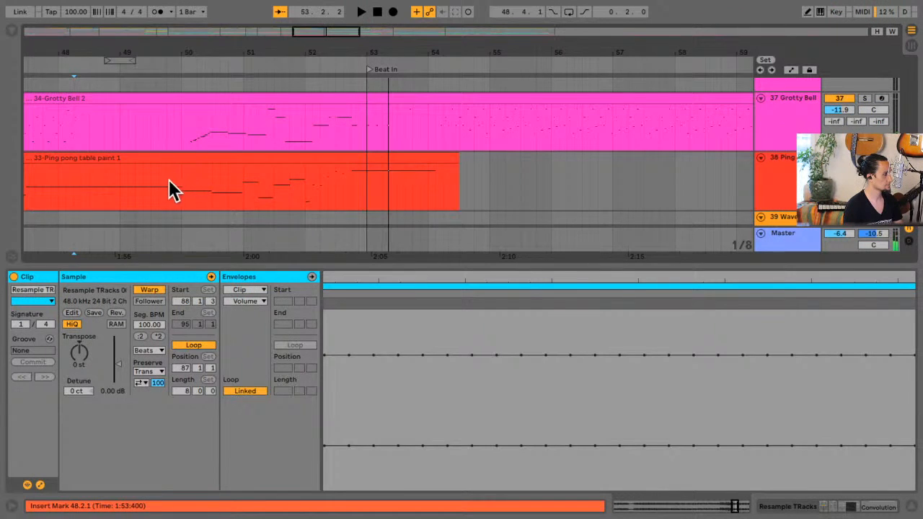
Deactivate bar 49 of the 33-Ping pong table paint clip and play back from 47.2.3
click(152, 206)
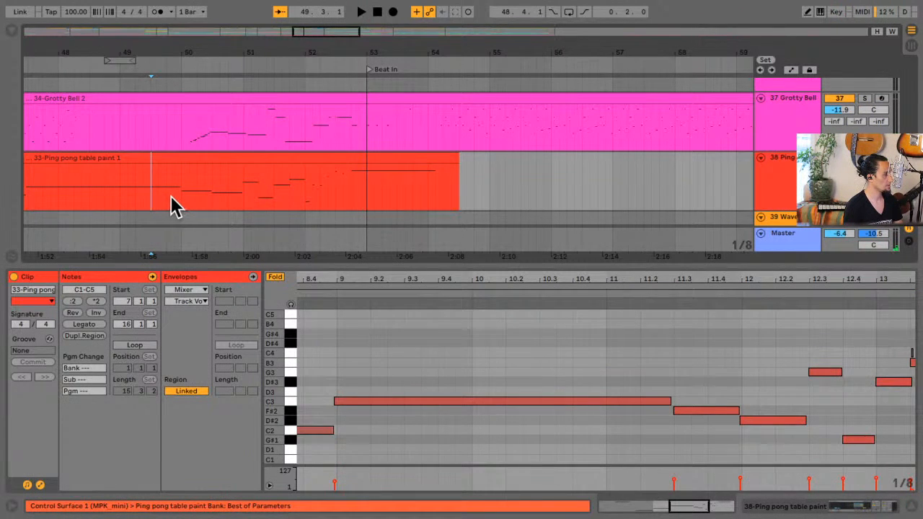
click(86, 209)
key(space)
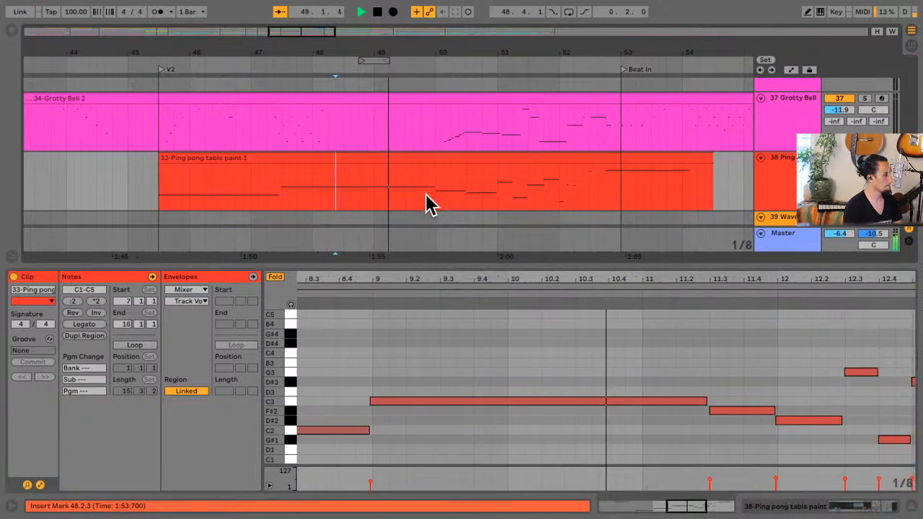
key(space)
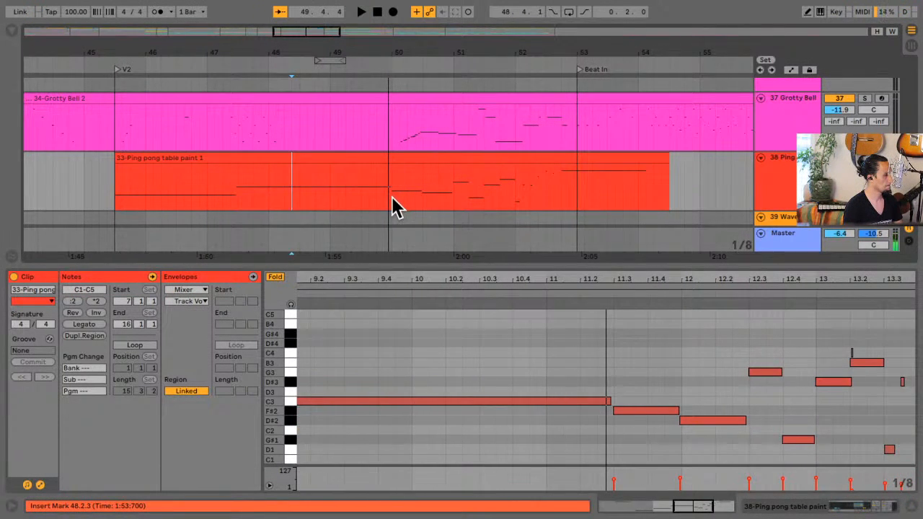
drag(388, 206, 328, 199)
key(0)
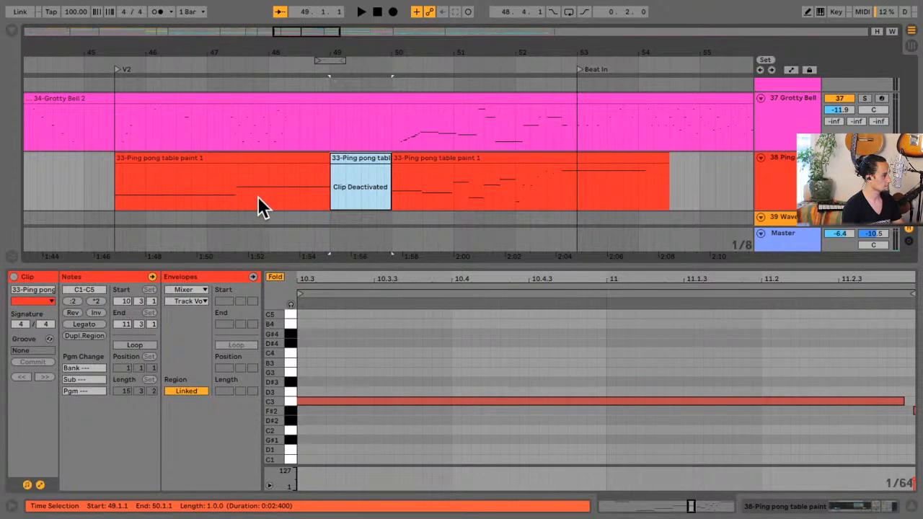
click(238, 199)
key(space)
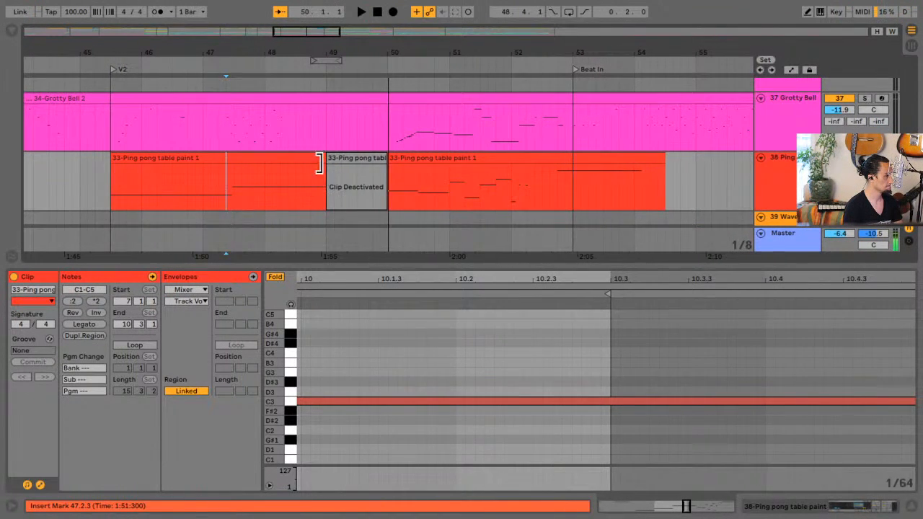
Shorten the first Ping pong table paint clip to end at 48.1.3 and play back from 47.1.1
drag(318, 160, 272, 160)
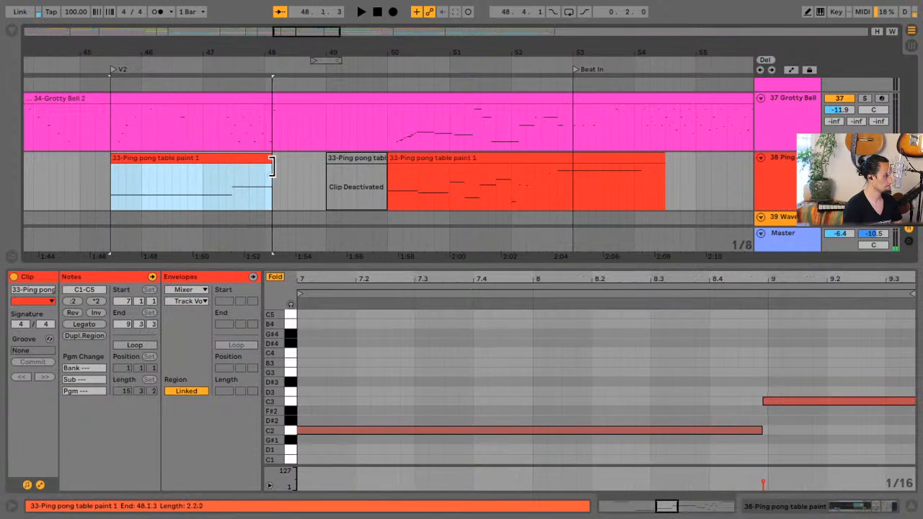
click(204, 196)
key(space)
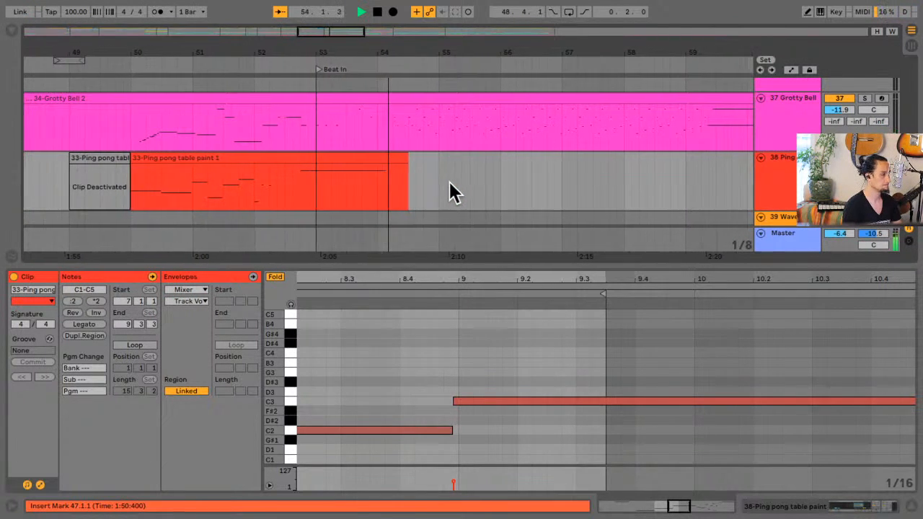
Look through the tracks during playback of the Beat In section to find the resampled part that comes in at bar 57
click(229, 157)
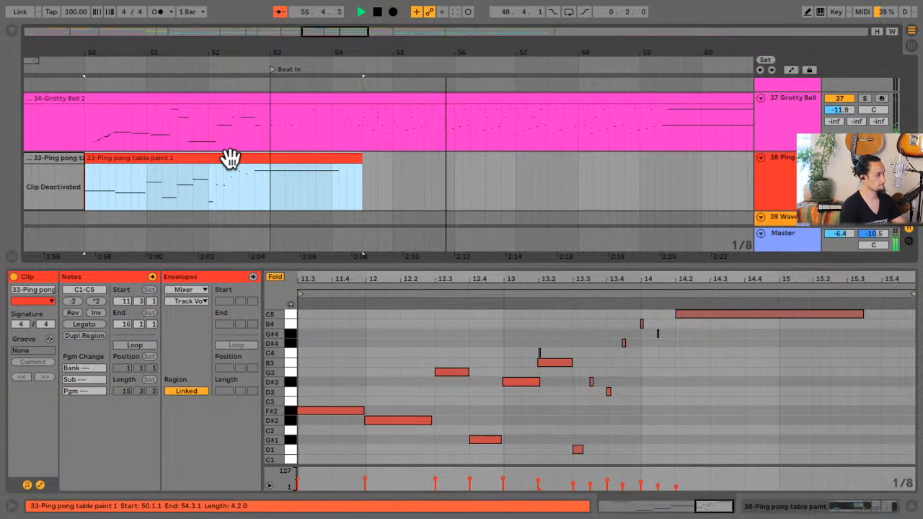
click(593, 182)
key(minus)
key(minus)
key(minus)
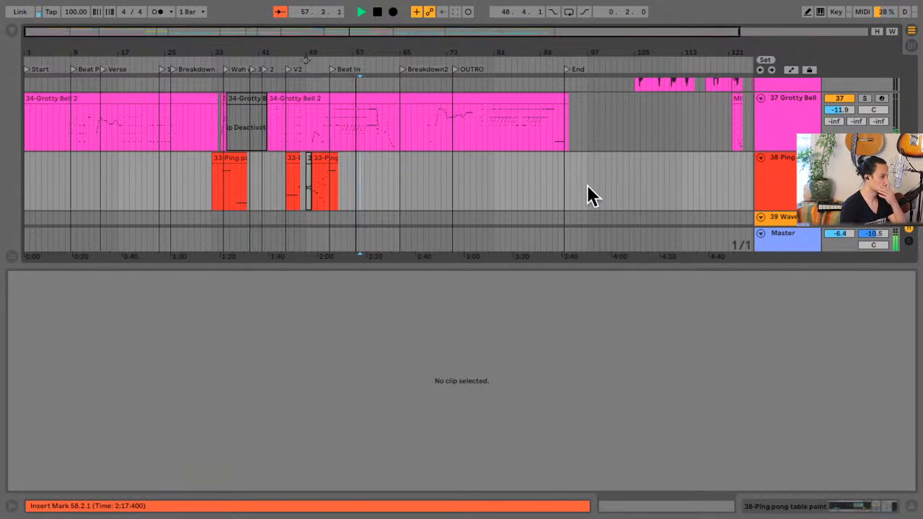
scroll(587, 186, up, 10)
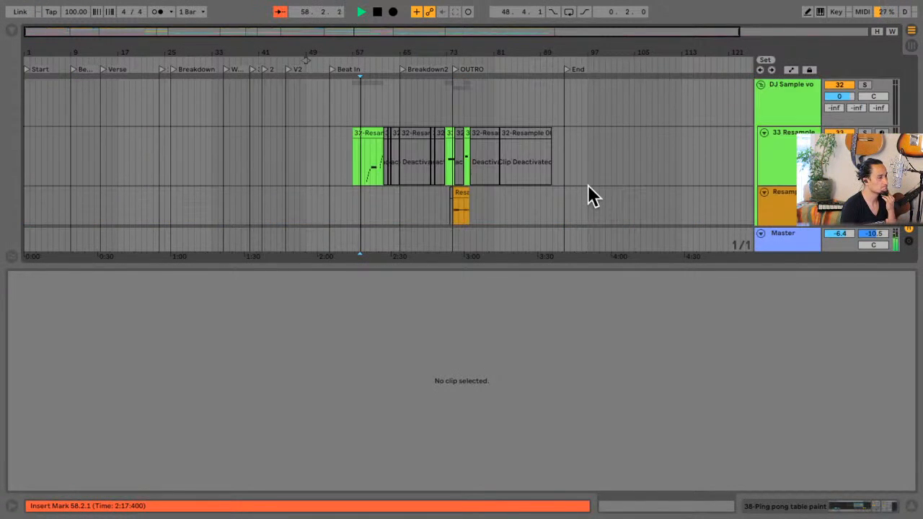
scroll(588, 185, down, 3)
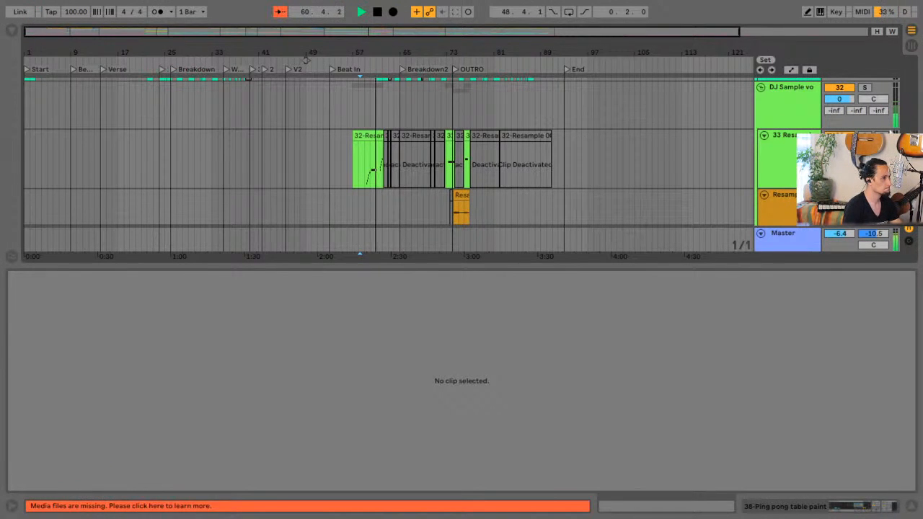
Lower the 33 Resample track's volume automation to about -16.7 dB between 56.1.1 and 67.1.1
right_click(839, 147)
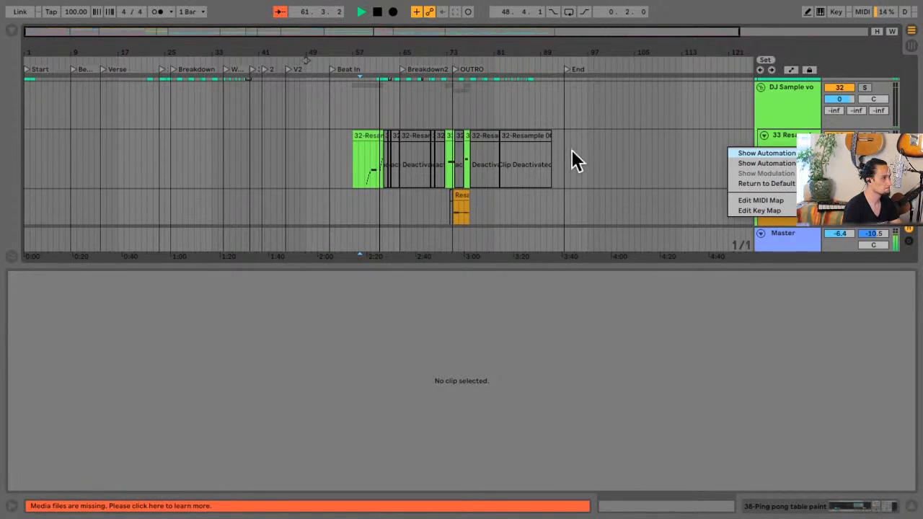
key(a)
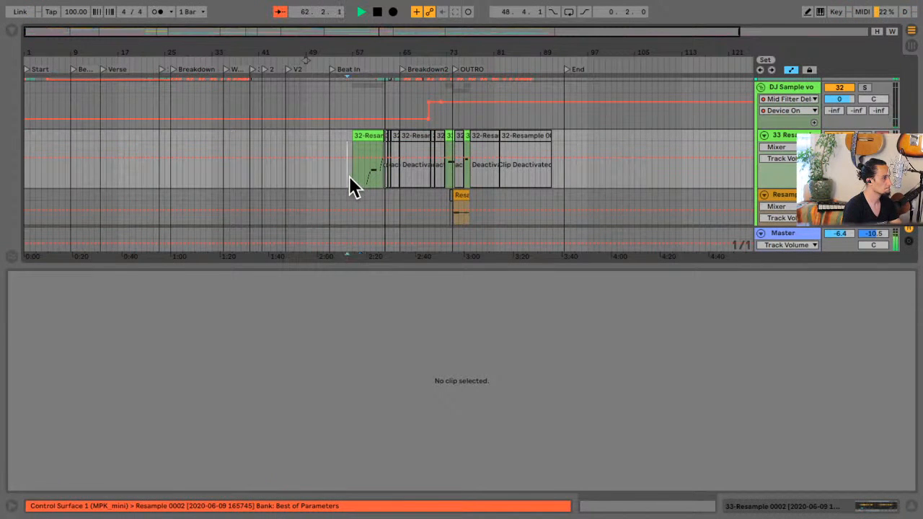
drag(349, 176, 410, 178)
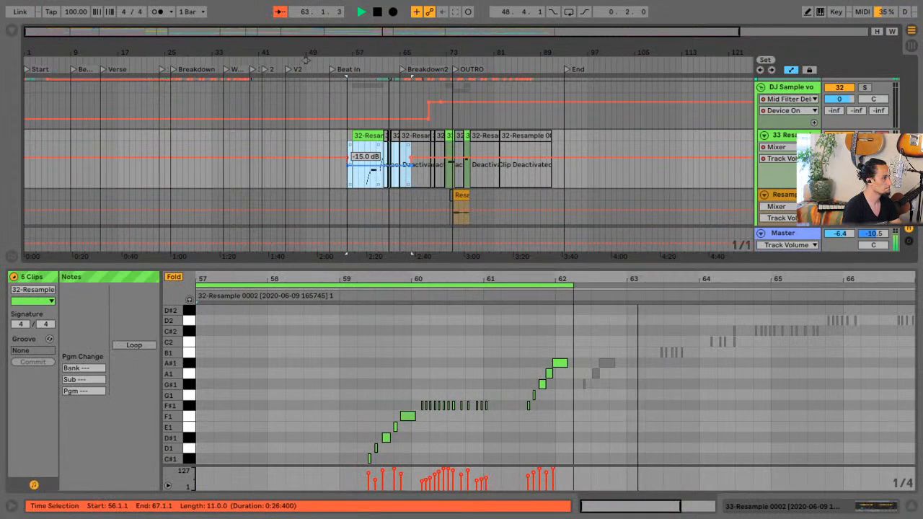
click(361, 179)
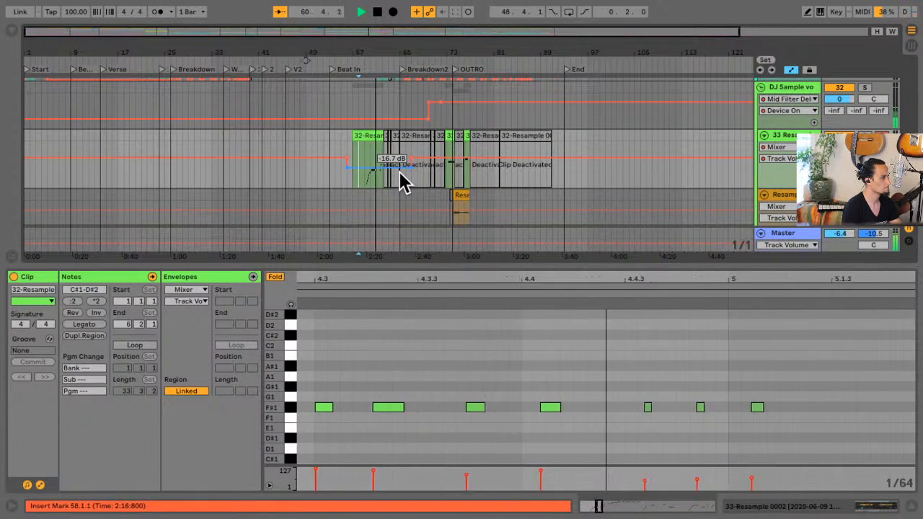
Hide the automation and deactivate the 32-Resample clip spanning 57.1.1 to 62.2.1 on the 33 Resample track
click(367, 136)
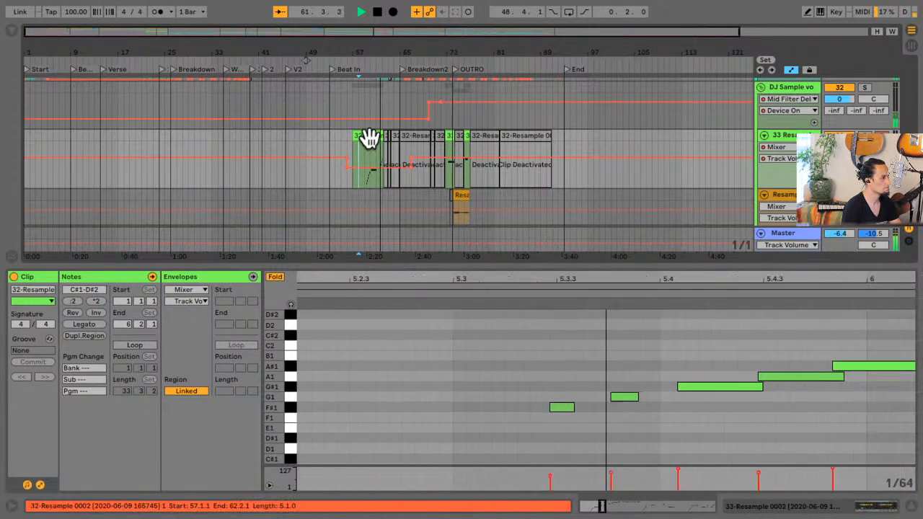
key(a)
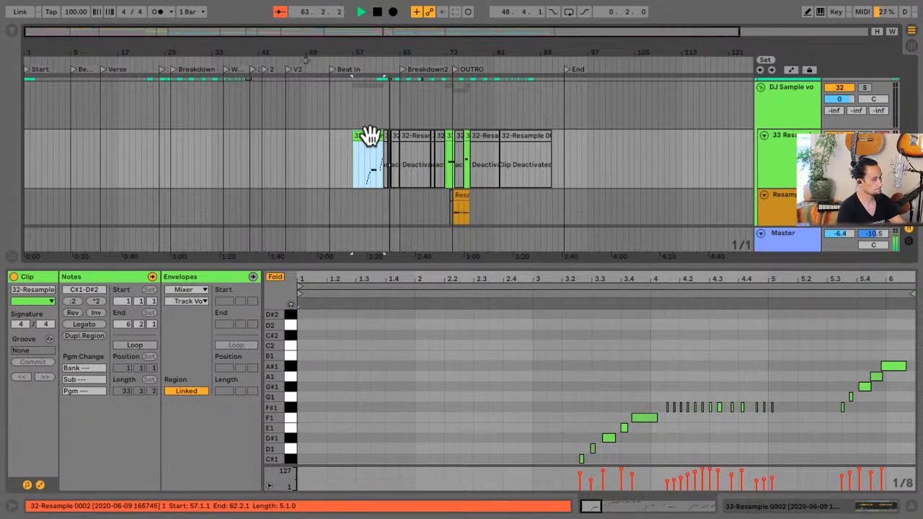
key(0)
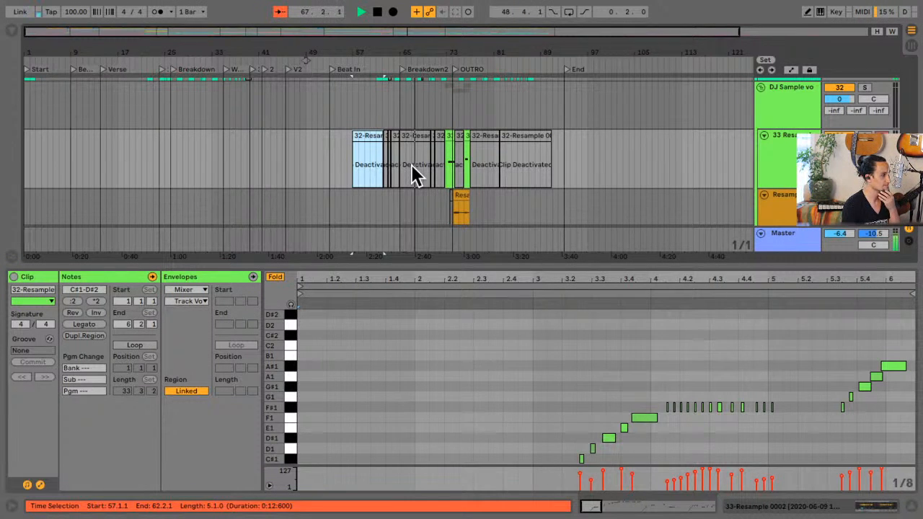
Play Breakdown2 from 70.1.1 and look through the tracks for the drum and percussion parts sounding before the outro
scroll(411, 164, down, 5)
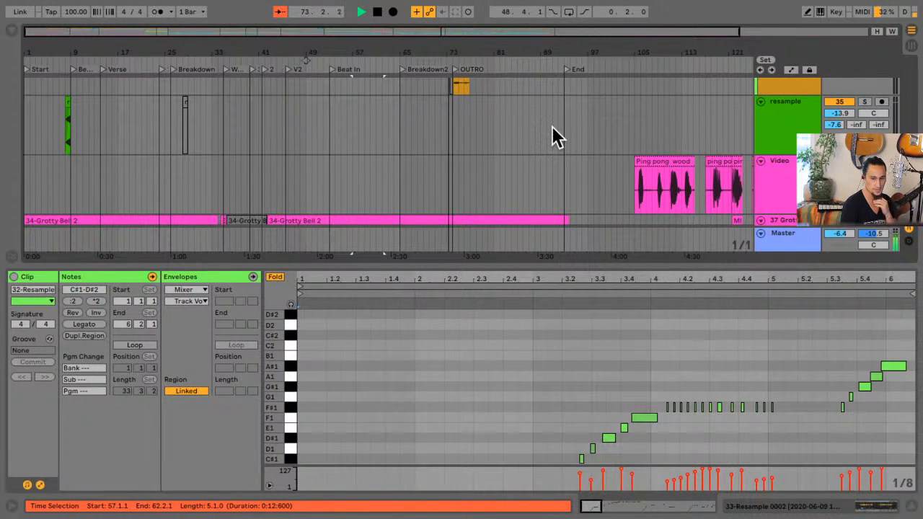
click(442, 132)
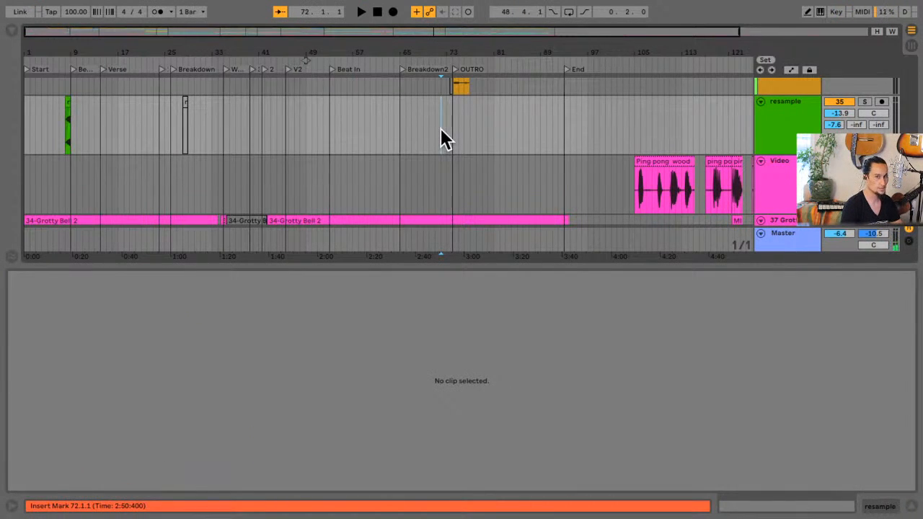
scroll(441, 137, up, 3)
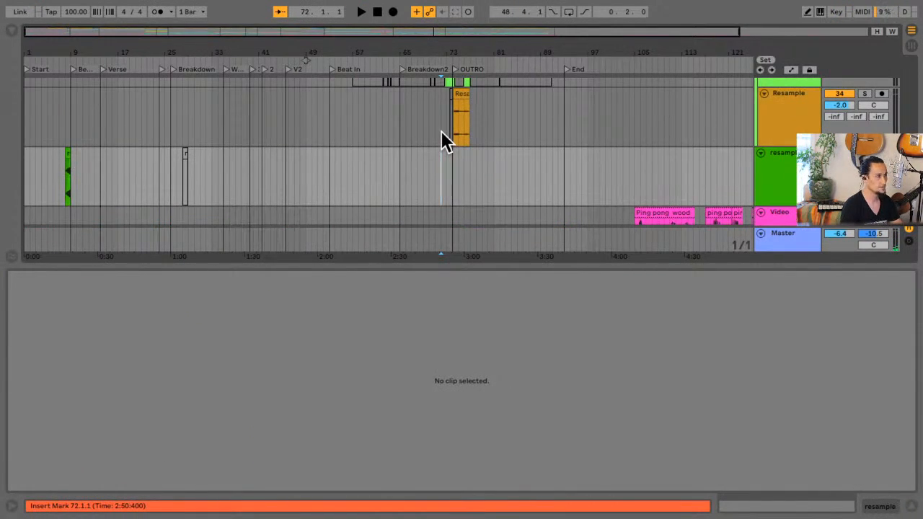
scroll(443, 140, up, 3)
click(433, 172)
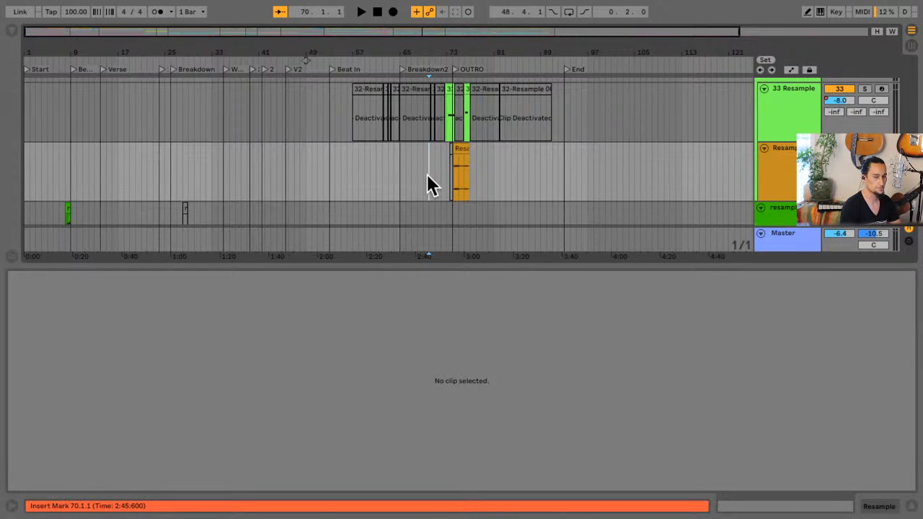
scroll(427, 173, up, 15)
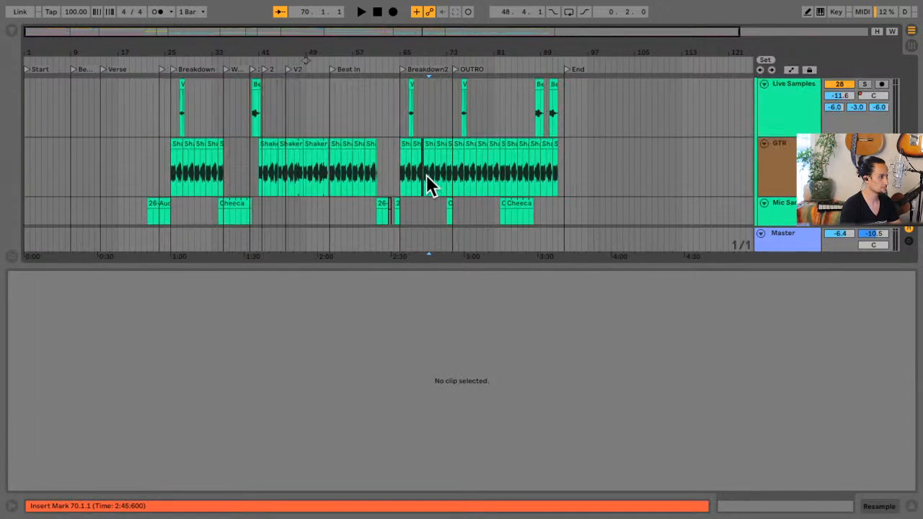
scroll(426, 174, up, 15)
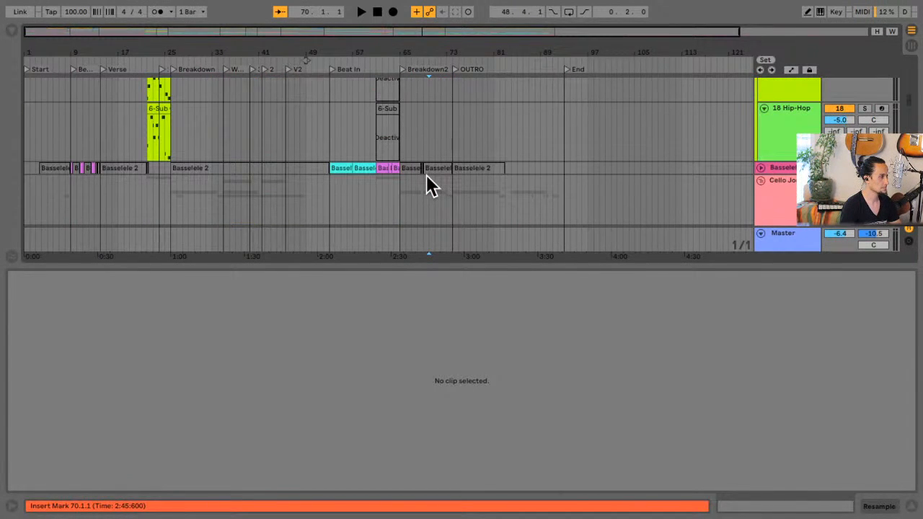
key(space)
scroll(426, 166, right, 3)
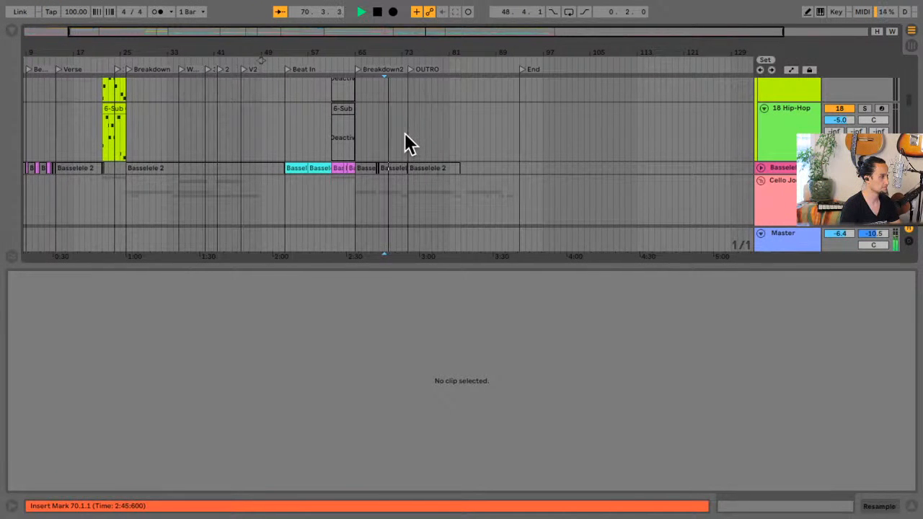
scroll(399, 134, up, 10)
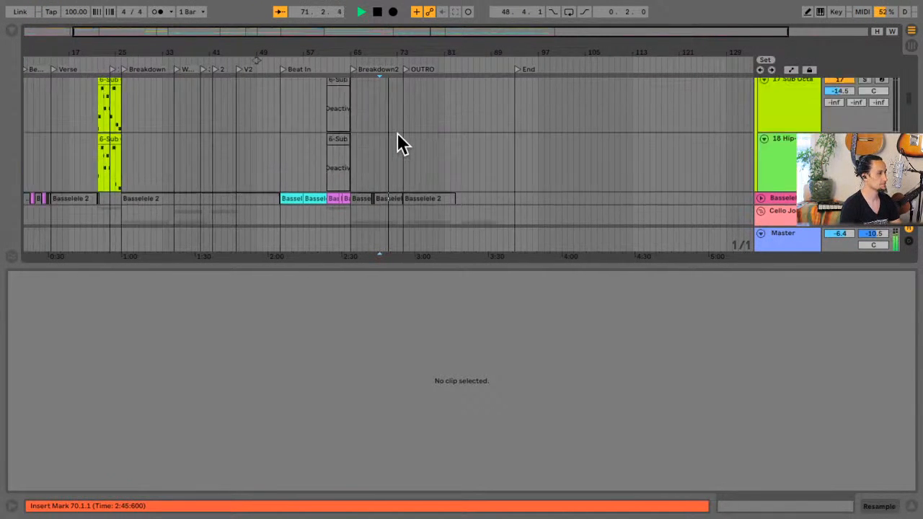
scroll(399, 145, up, 8)
key(space)
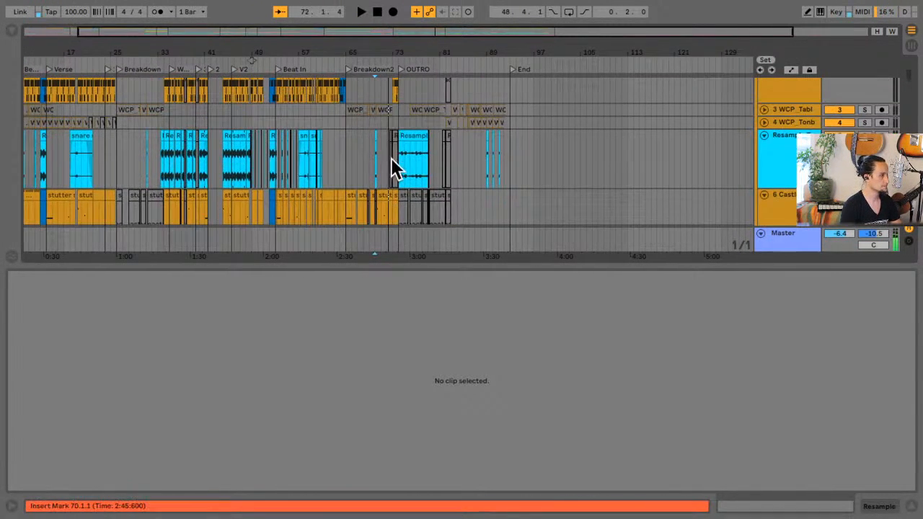
Split the stutter snare 16 clip on the 6 Castle Kit track at 71.3.1
click(386, 178)
scroll(386, 176, up, 5)
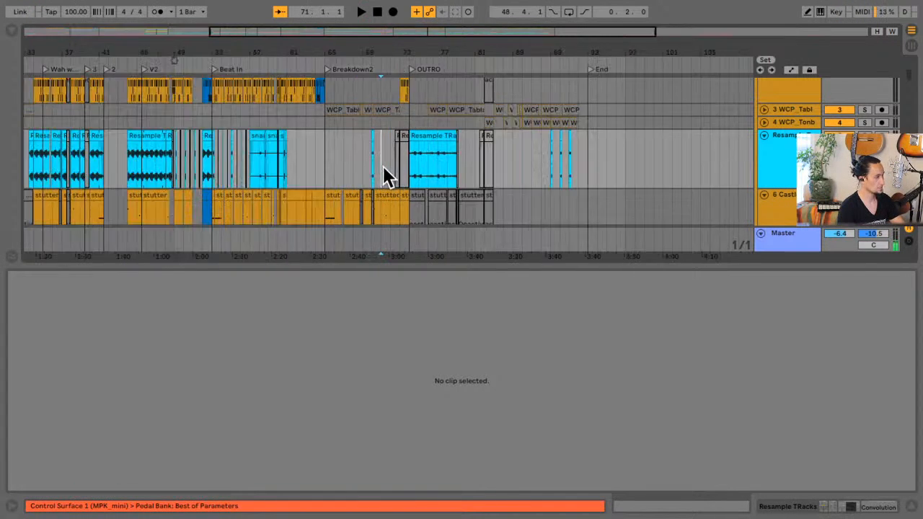
scroll(388, 177, down, 3)
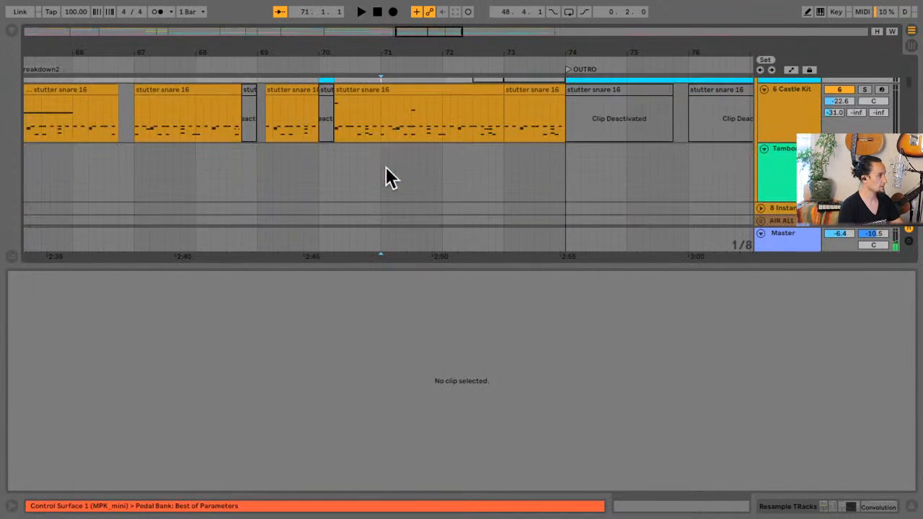
click(413, 131)
scroll(412, 129, right, 2)
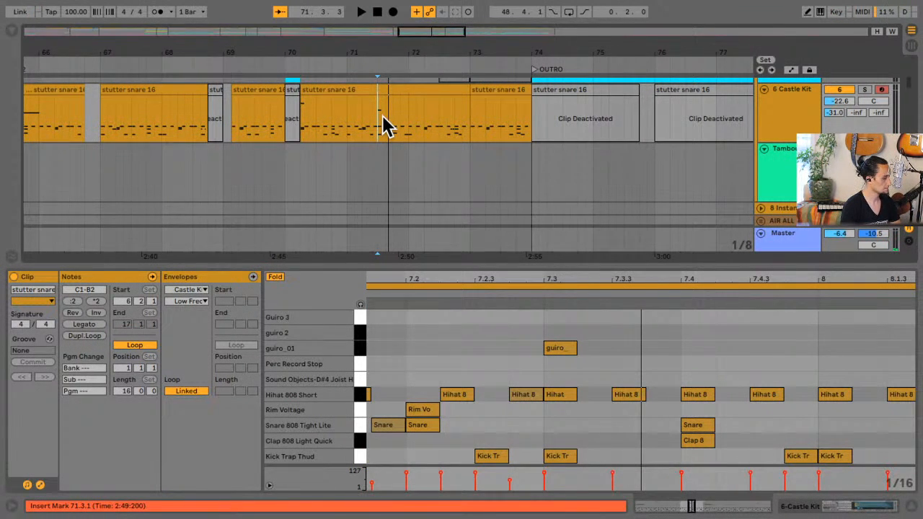
key(ctrl+e)
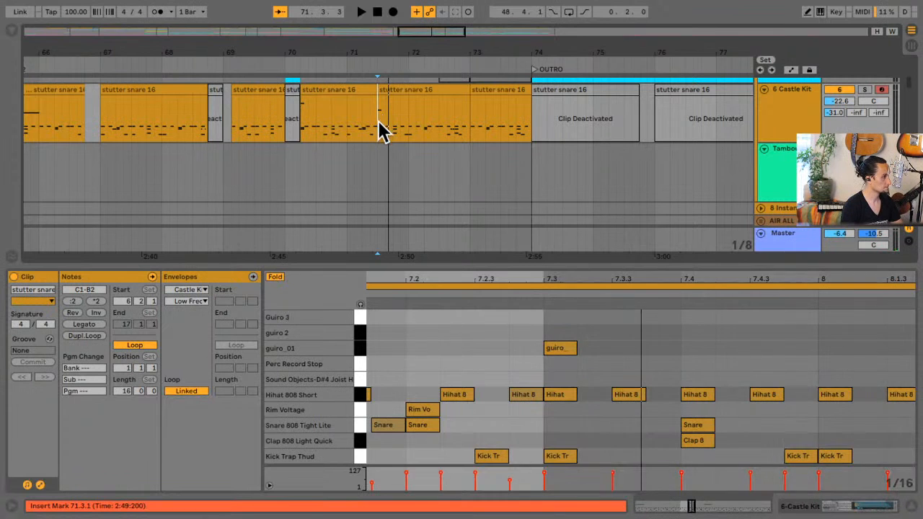
Delete the hi-hat, snare, clap and kick notes between 7.3 and 8 in the stutter snare 16 clip that starts at 71.3.1
click(416, 93)
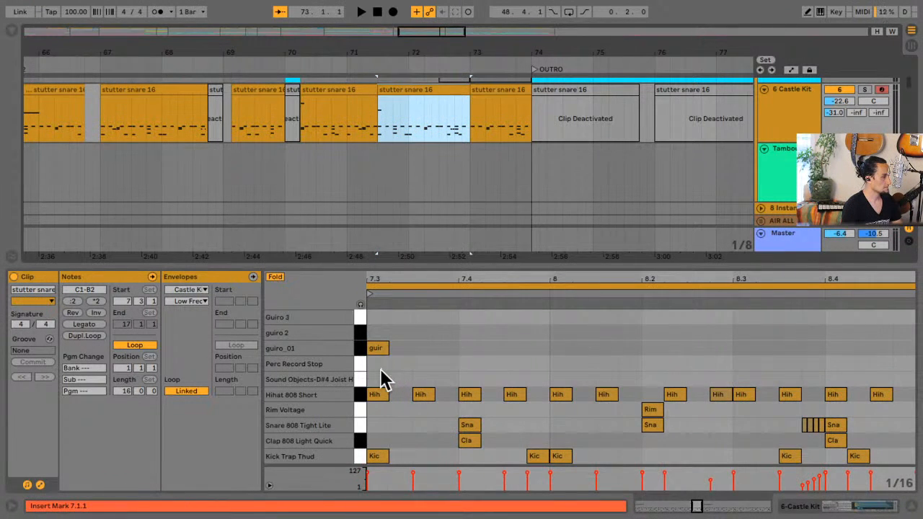
scroll(381, 378, left, 3)
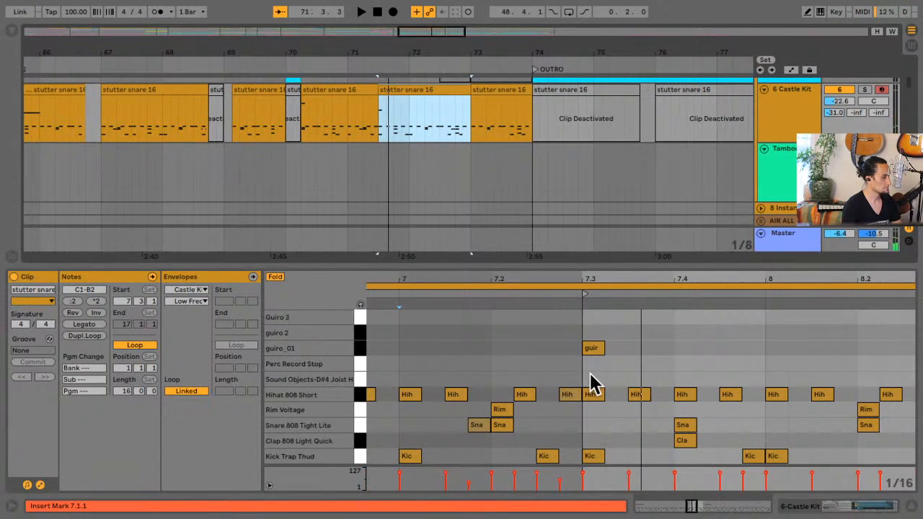
drag(591, 378, 601, 395)
drag(629, 443, 732, 472)
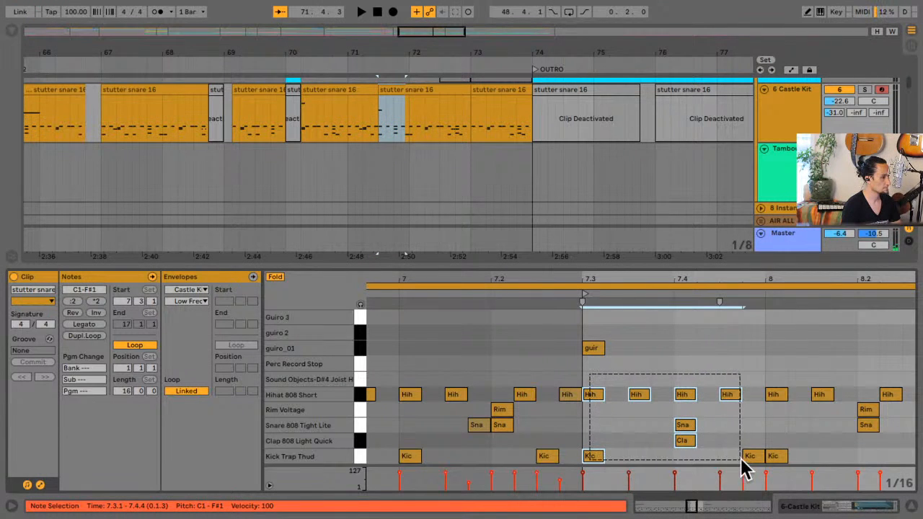
key(Delete)
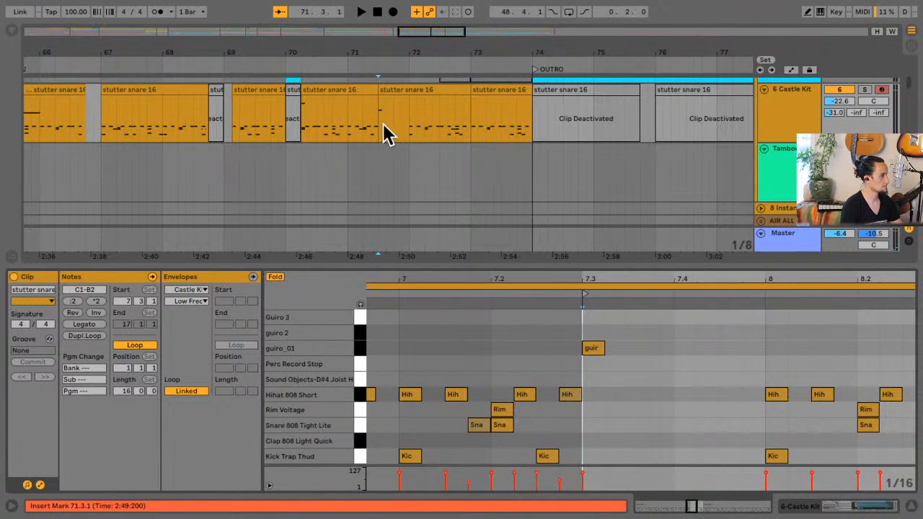
Play back the new drum break from 71.2.1 and check the neighbouring Resample Tracks clips before the outro
click(362, 126)
key(space)
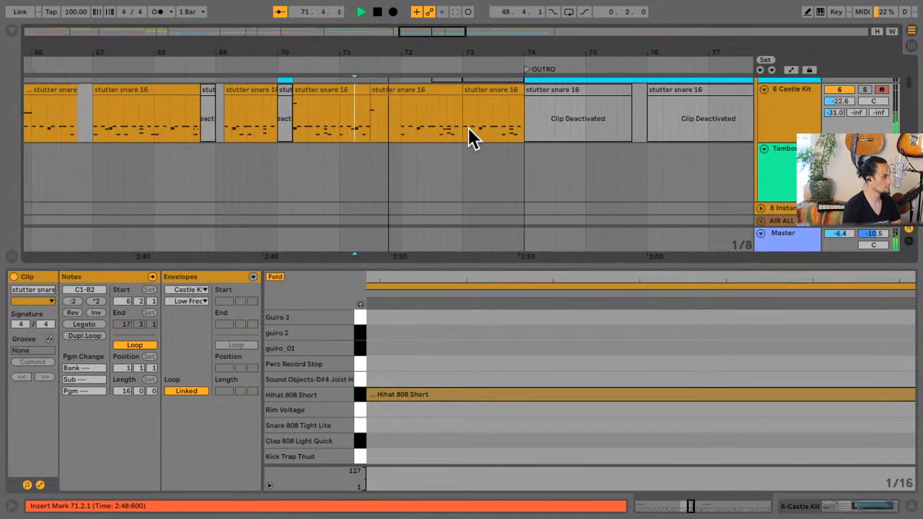
scroll(468, 128, up, 2)
key(space)
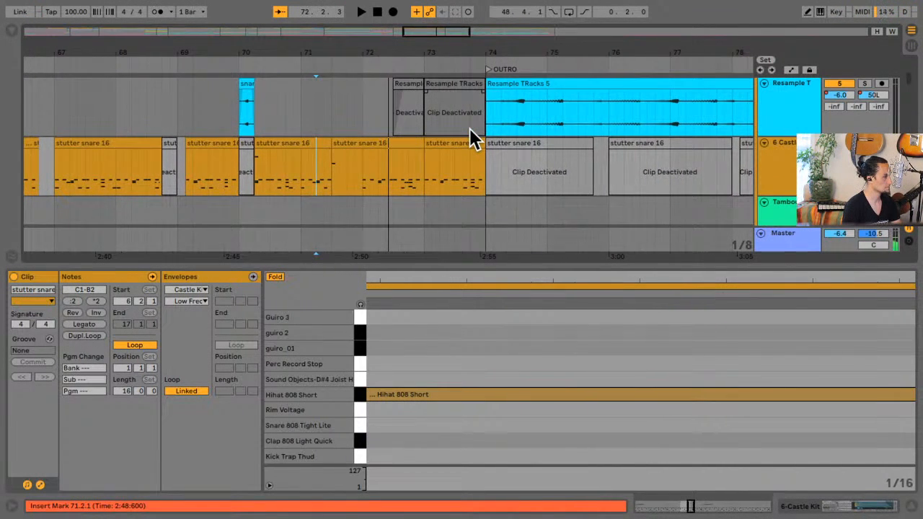
key(space)
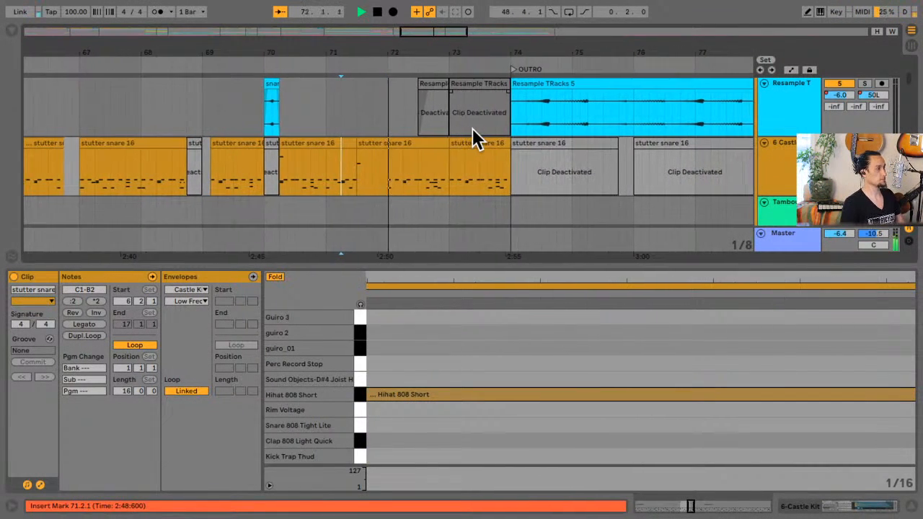
scroll(472, 129, down, 2)
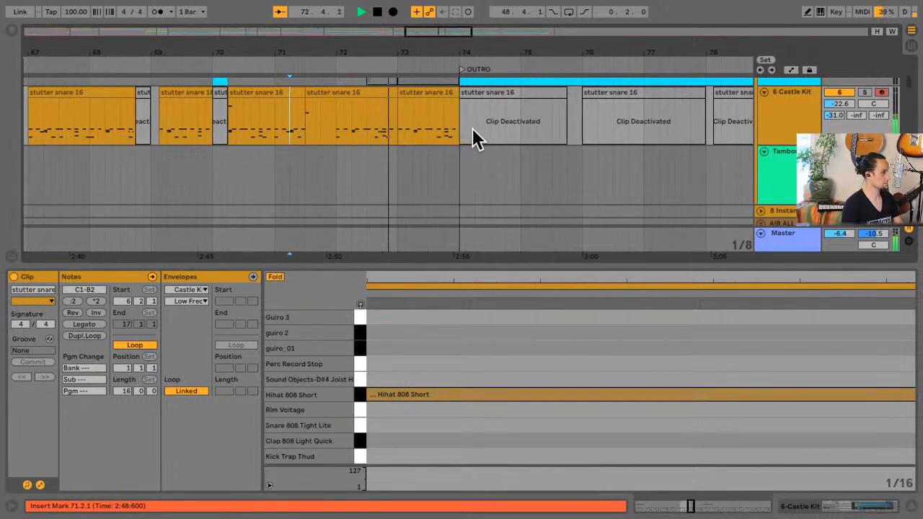
key(space)
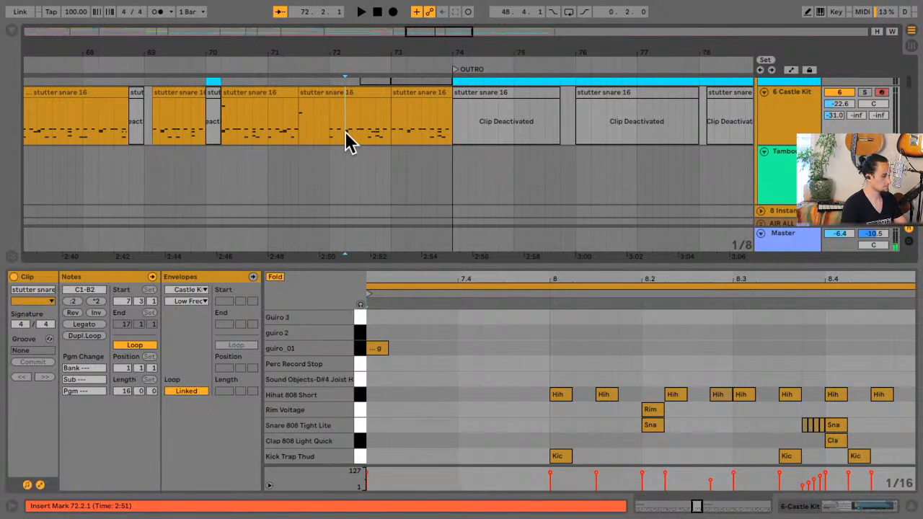
Play the transition into Beat In from 51.4.2 and examine the drum fill on the 2 16 Snares track
scroll(345, 131, down, 5)
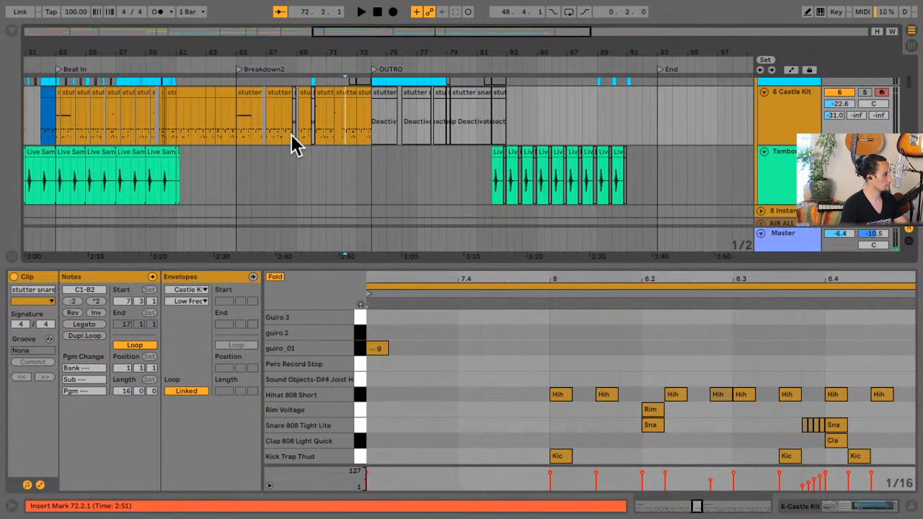
scroll(291, 134, down, 3)
click(163, 131)
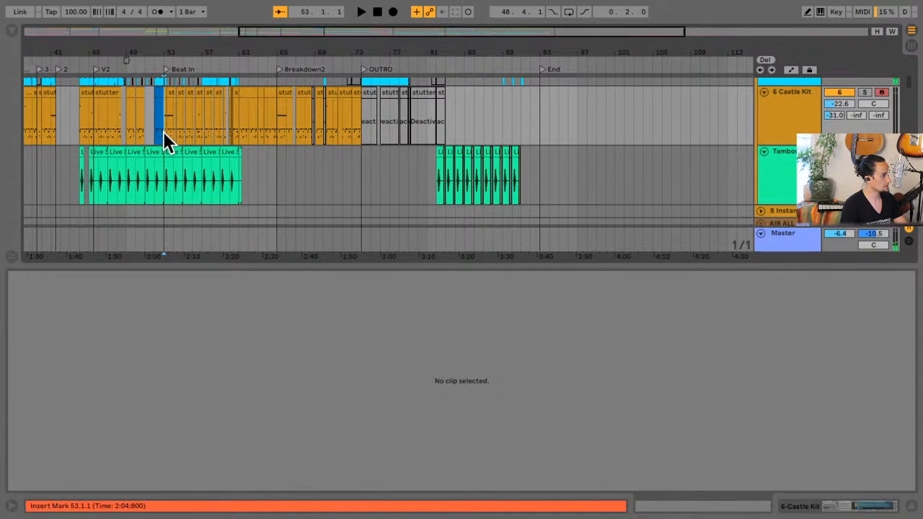
scroll(164, 132, up, 8)
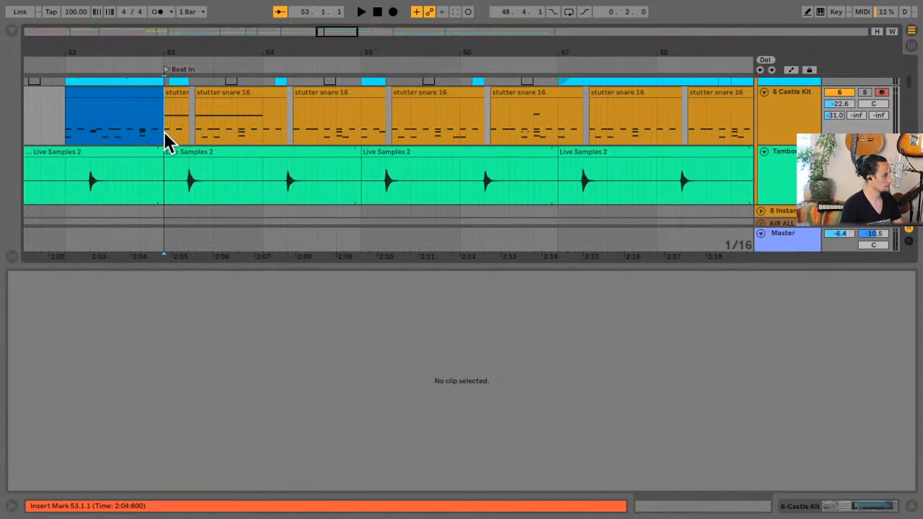
key(space)
scroll(164, 131, left, 5)
click(235, 132)
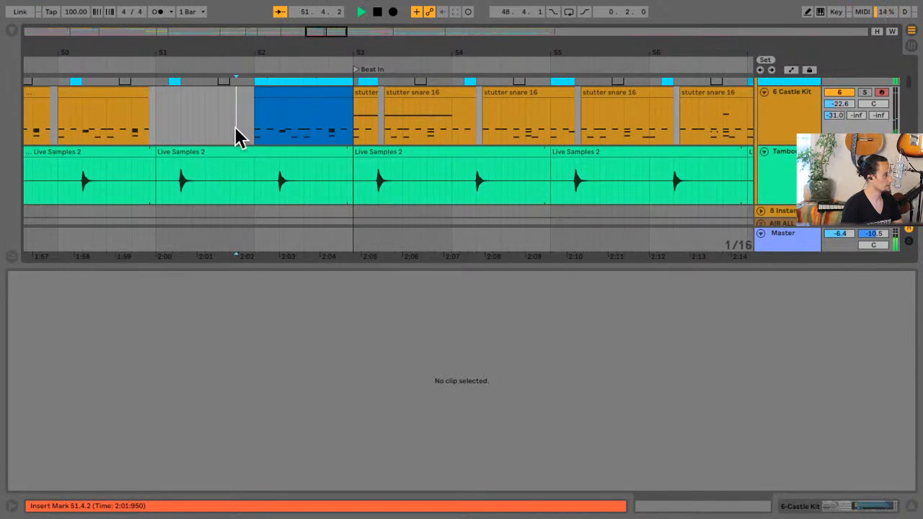
scroll(385, 136, up, 4)
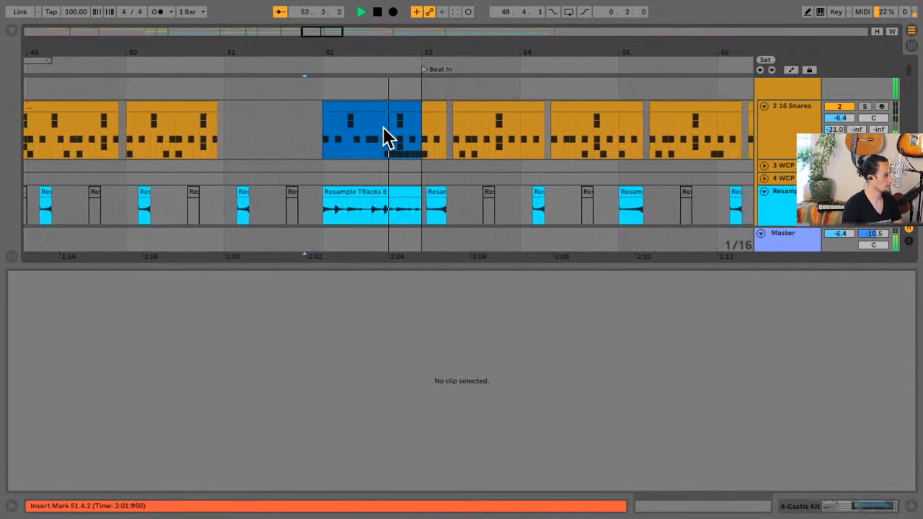
key(space)
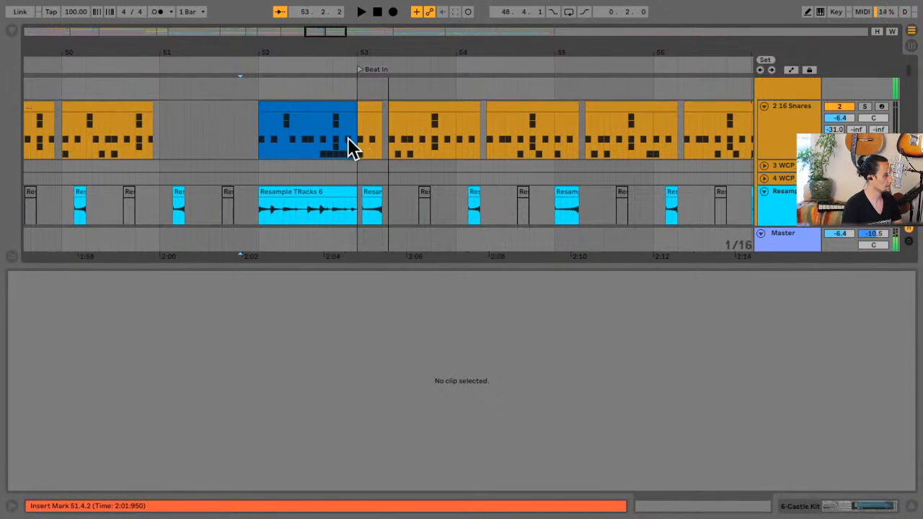
Copy the kick roll from 52.3.3 to 53.1.1 in the 2 16 Snares clip just before Beat In
click(334, 148)
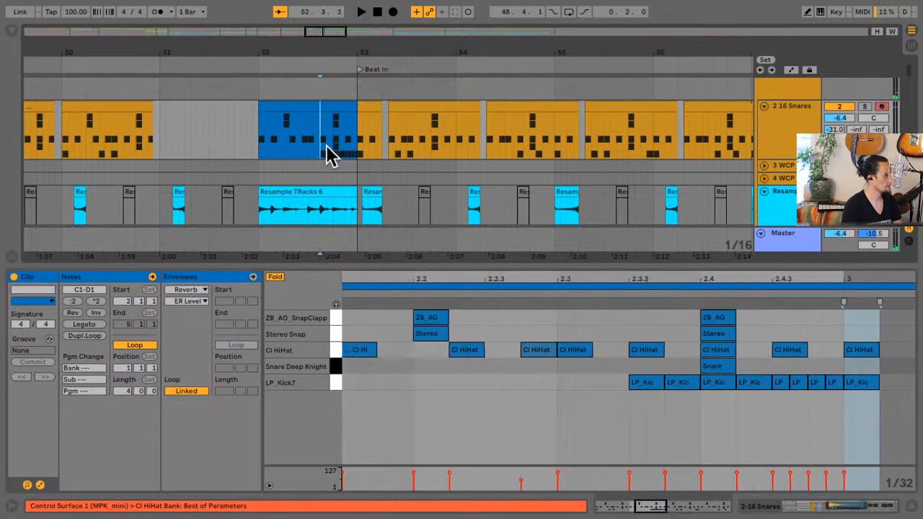
drag(326, 154, 357, 155)
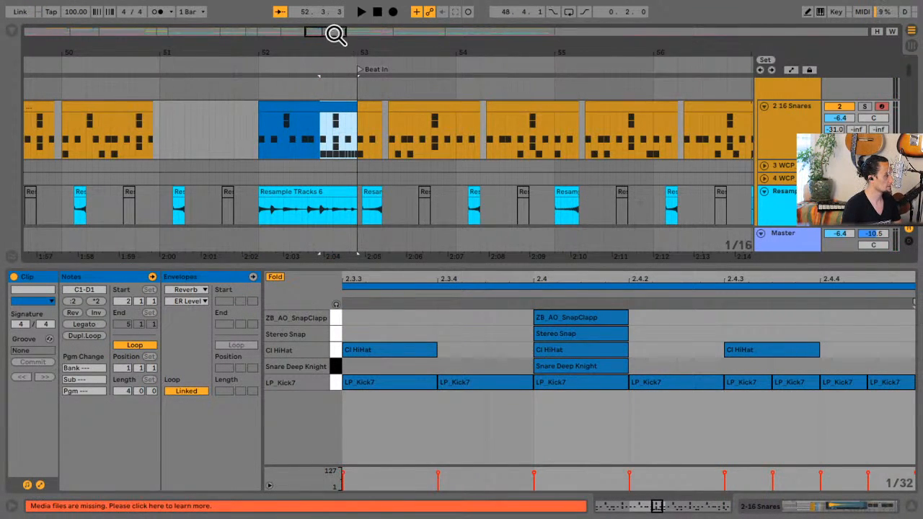
Play the drum fill from 64.1.2 leading into Breakdown2
drag(336, 33, 397, 34)
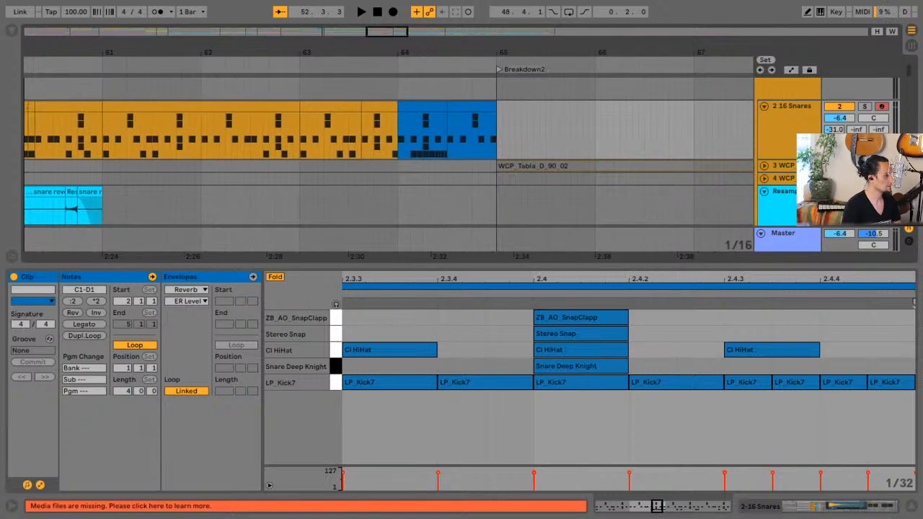
click(401, 209)
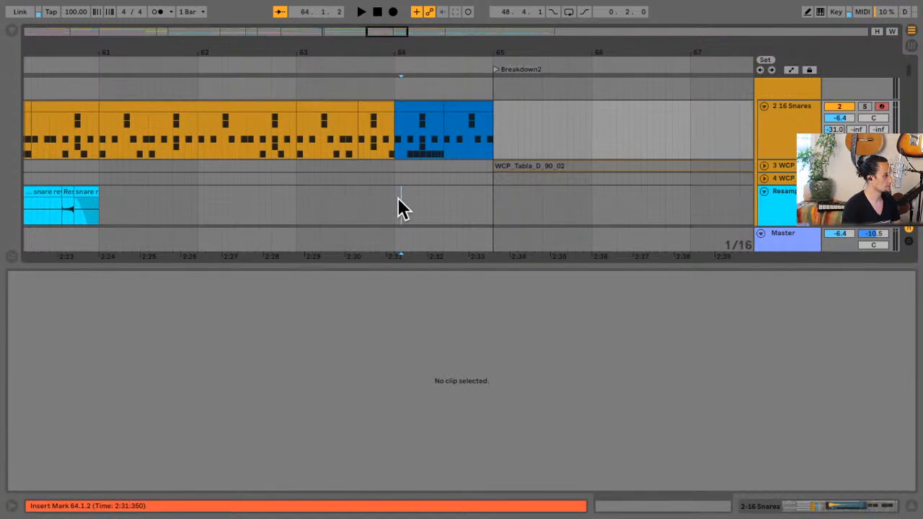
key(space)
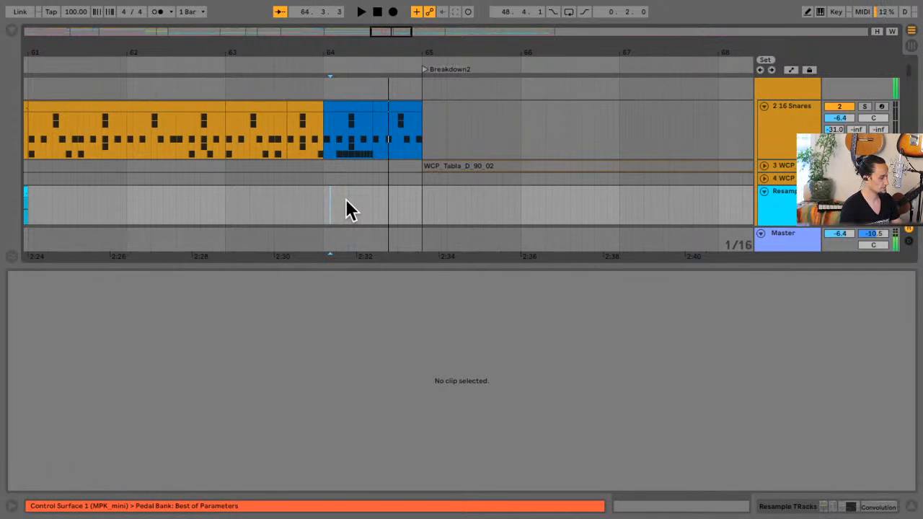
Add a locator at 71.3.1 in Breakdown2
key(minus)
key(minus)
key(minus)
scroll(348, 209, down, 4)
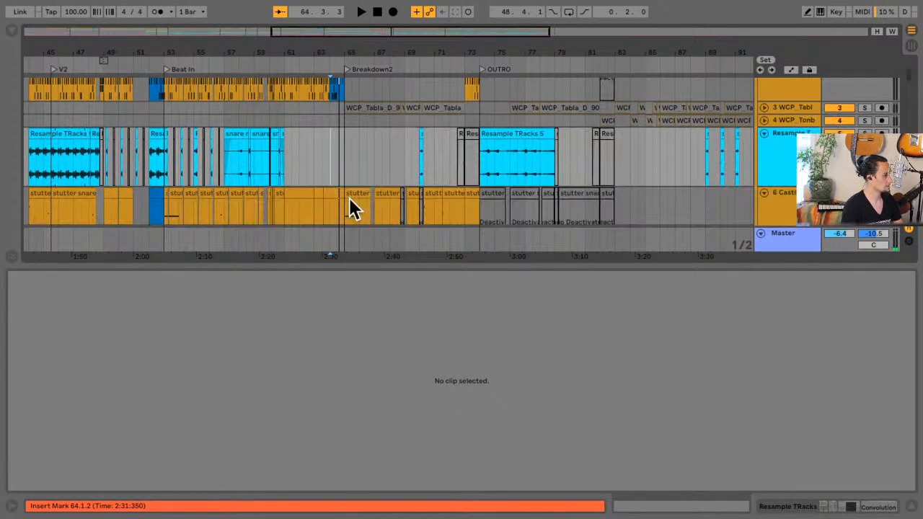
scroll(349, 202, down, 3)
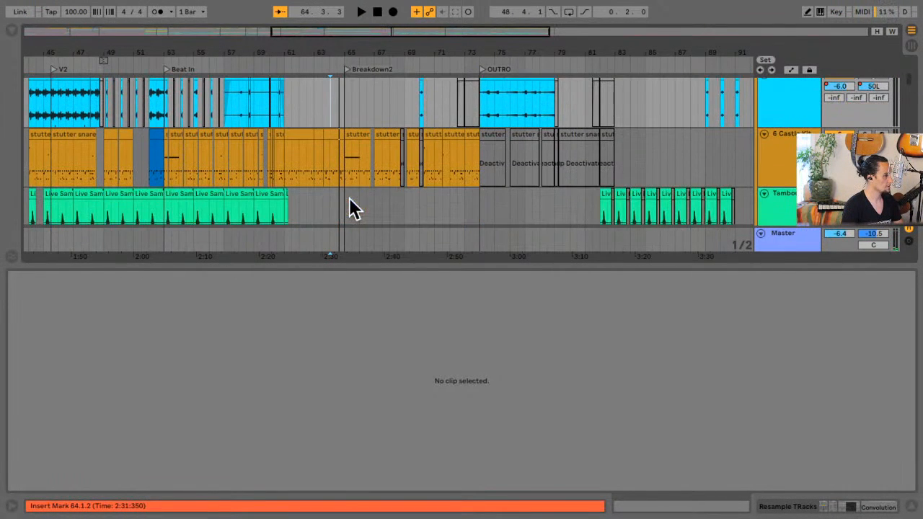
click(441, 175)
scroll(441, 175, up, 5)
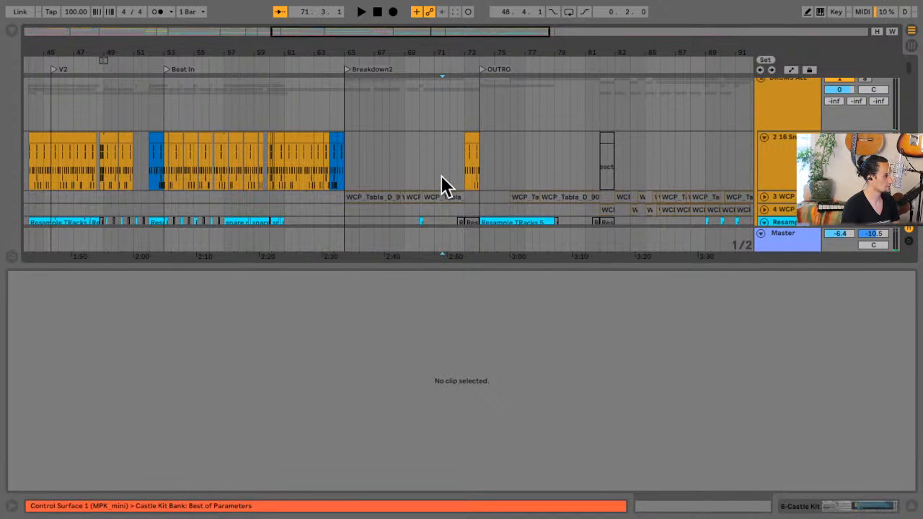
click(765, 60)
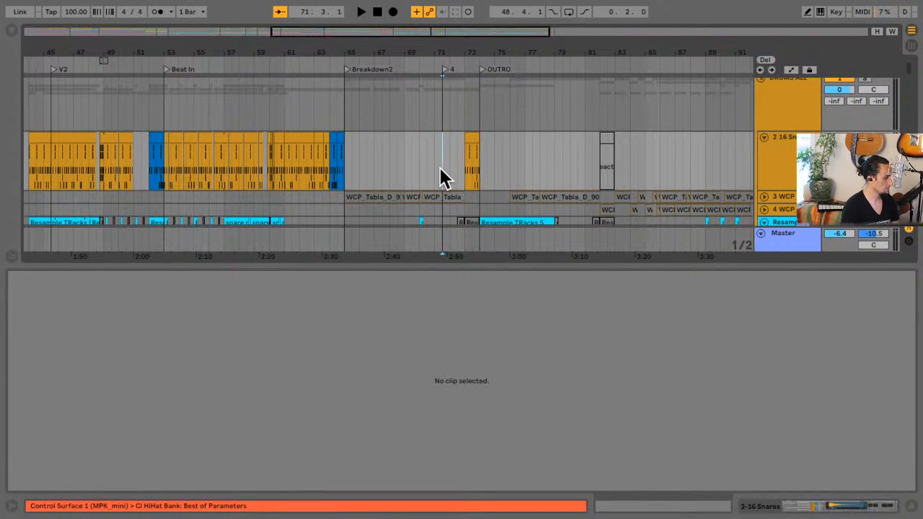
Paste the copied kick roll on the 2 16 Snares track, place it from 71.3.3 to 72.1.1, and play it from 71.1.4
scroll(441, 173, down, 3)
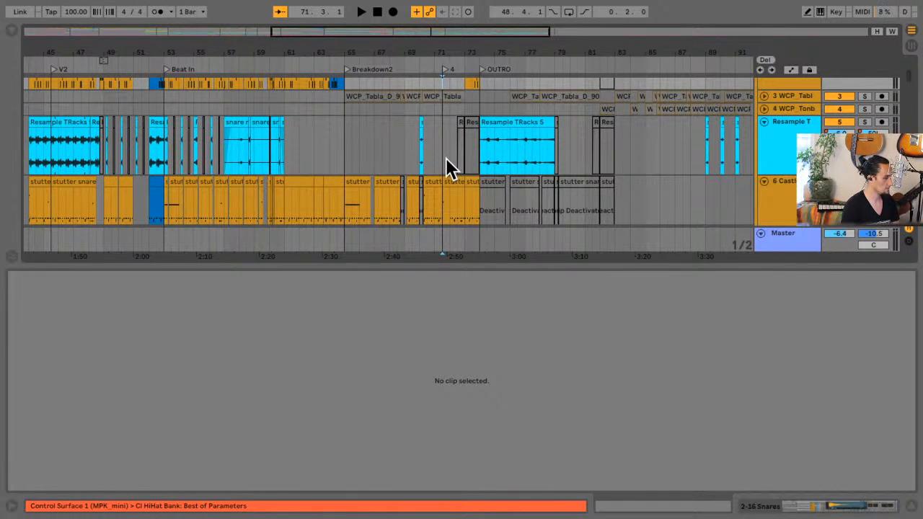
scroll(446, 158, up, 10)
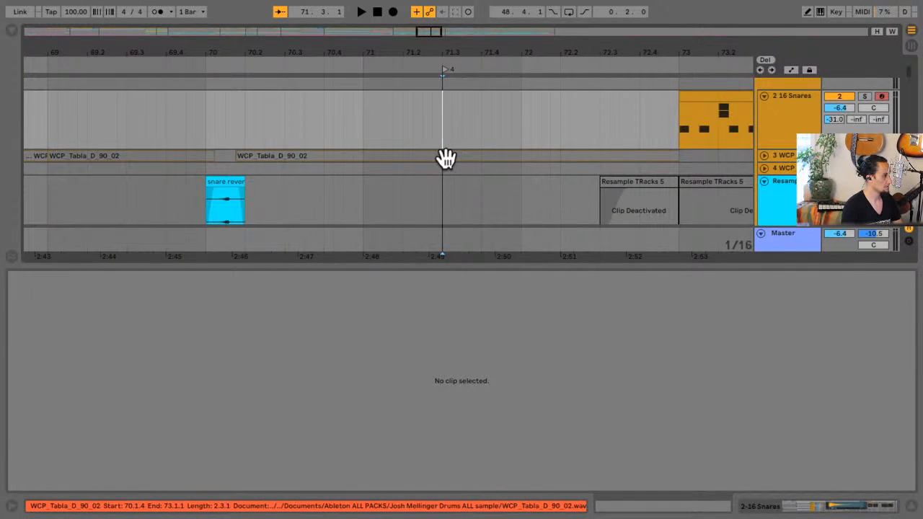
scroll(446, 158, down, 2)
scroll(445, 158, up, 5)
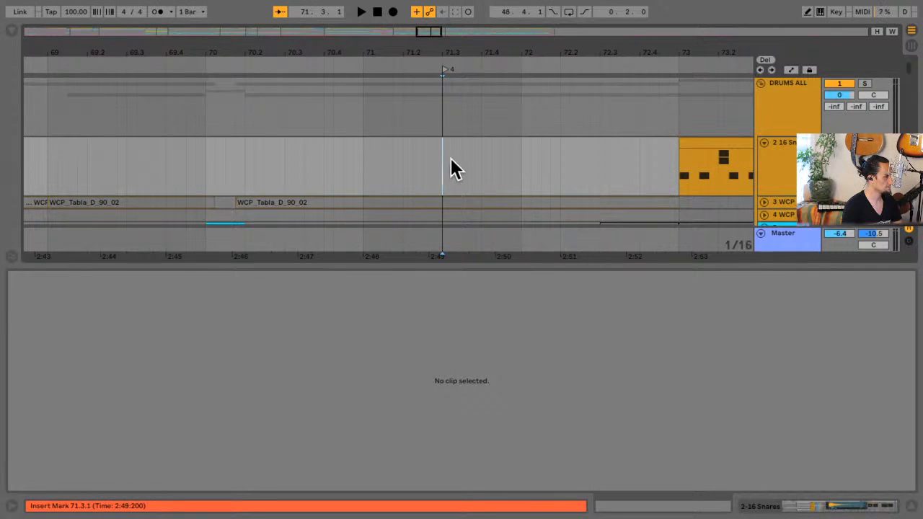
click(481, 172)
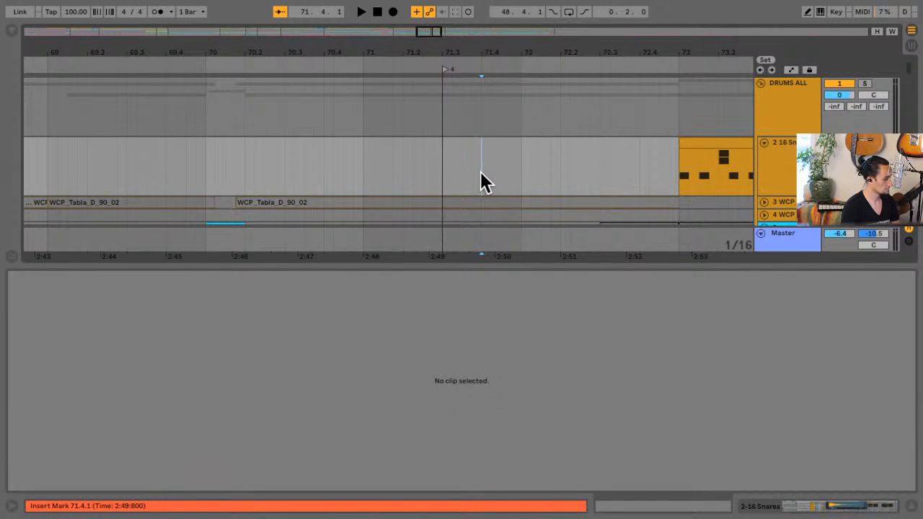
key(ctrl+v)
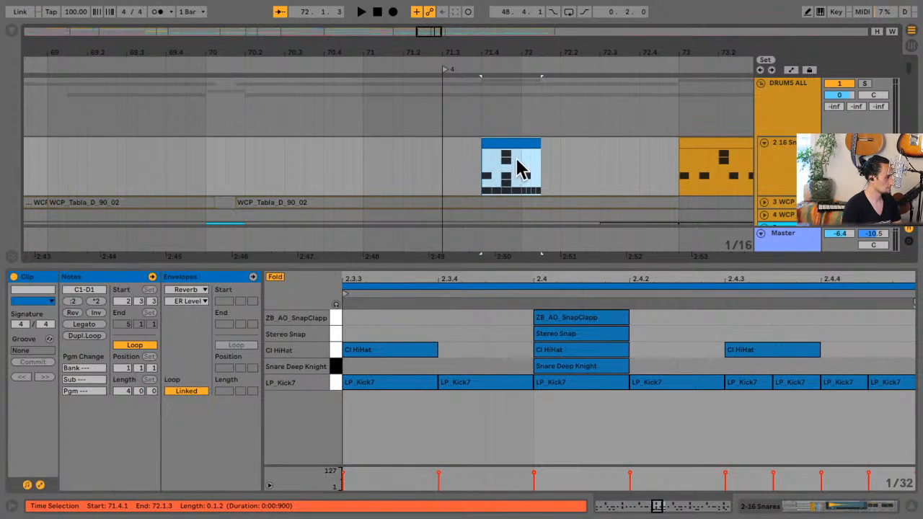
drag(522, 147, 501, 167)
click(395, 180)
key(space)
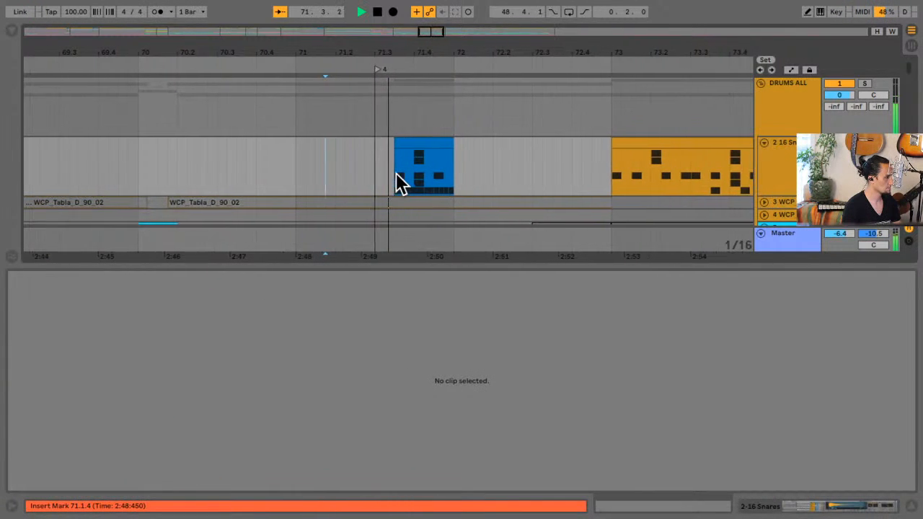
key(space)
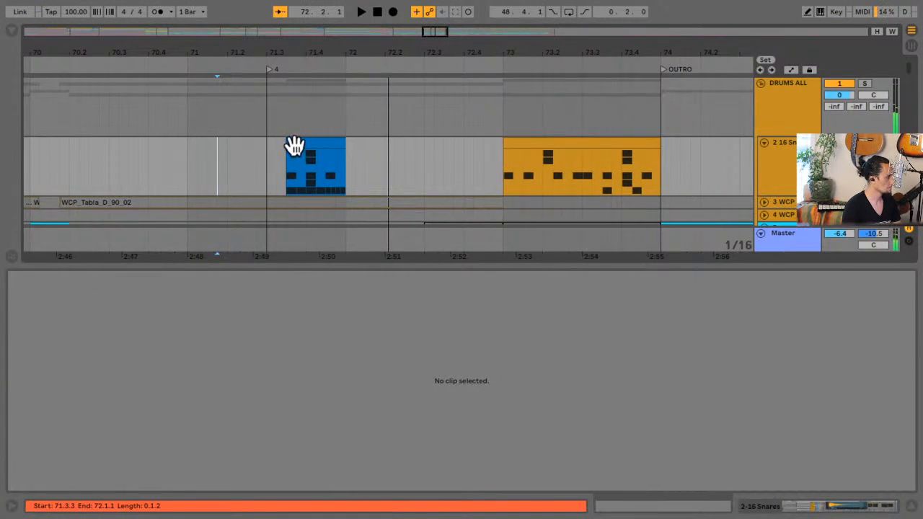
Trim the beginning of the pasted kick roll so it starts at 71.4.3, and play it from 71.1.4
drag(291, 145, 324, 145)
click(222, 181)
key(space)
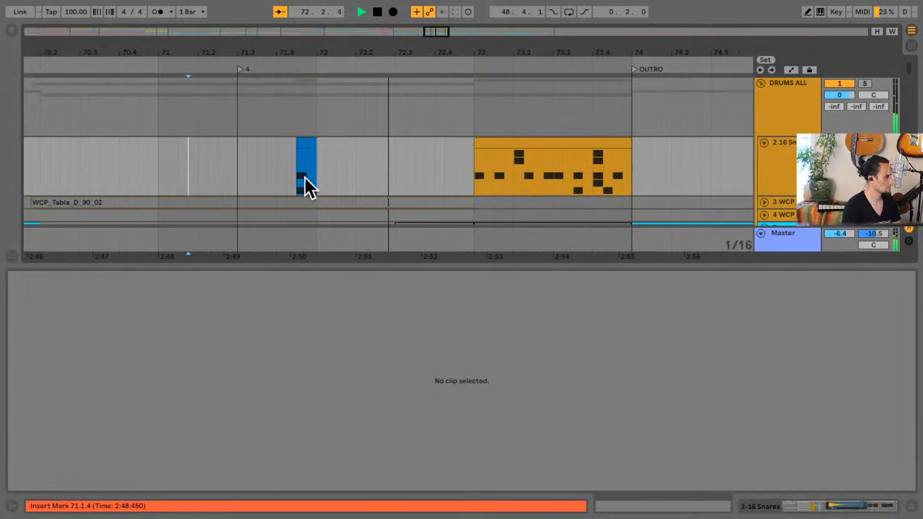
key(space)
Build rising velocities in the short fill, lowering the first kick and setting the hi-hat to 41, the second kick to 67 and the third to 85
click(293, 143)
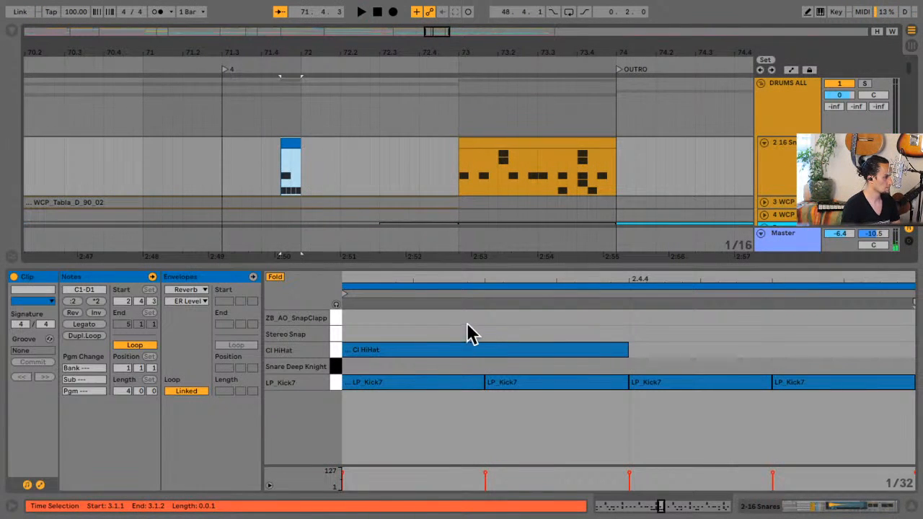
click(383, 382)
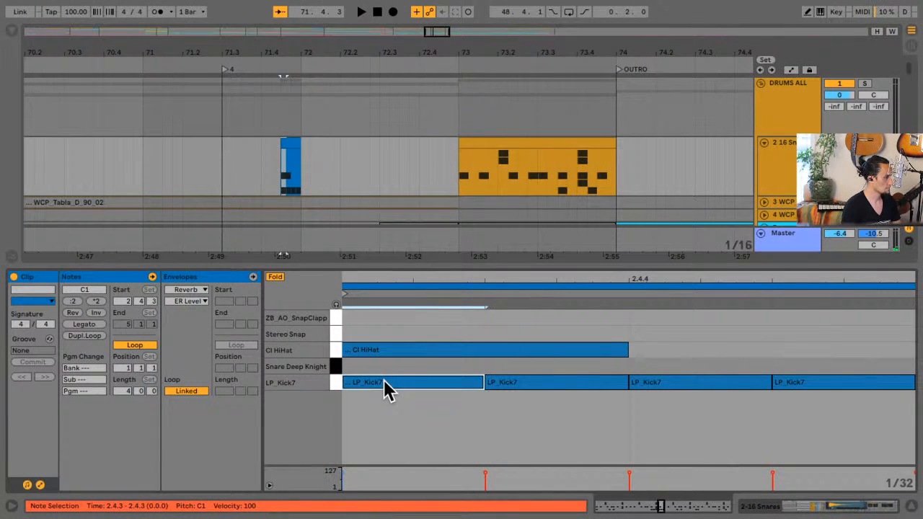
drag(384, 382, 384, 401)
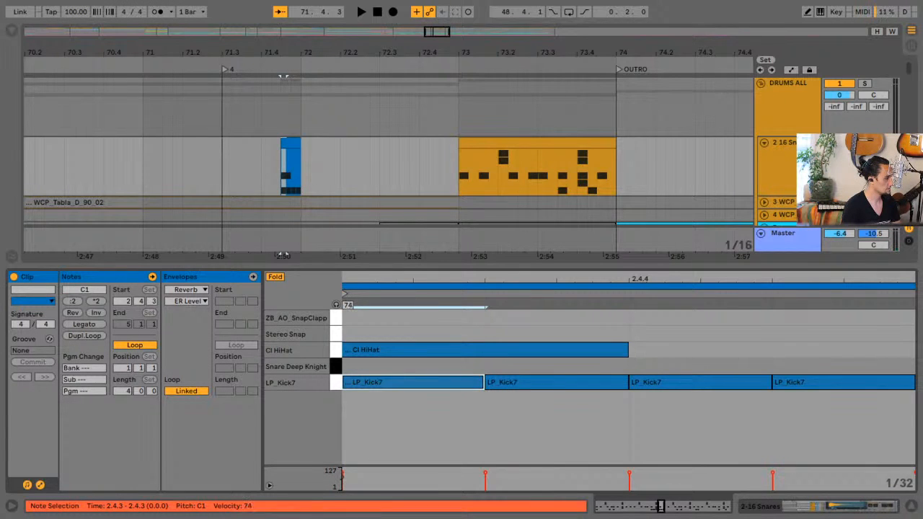
click(344, 482)
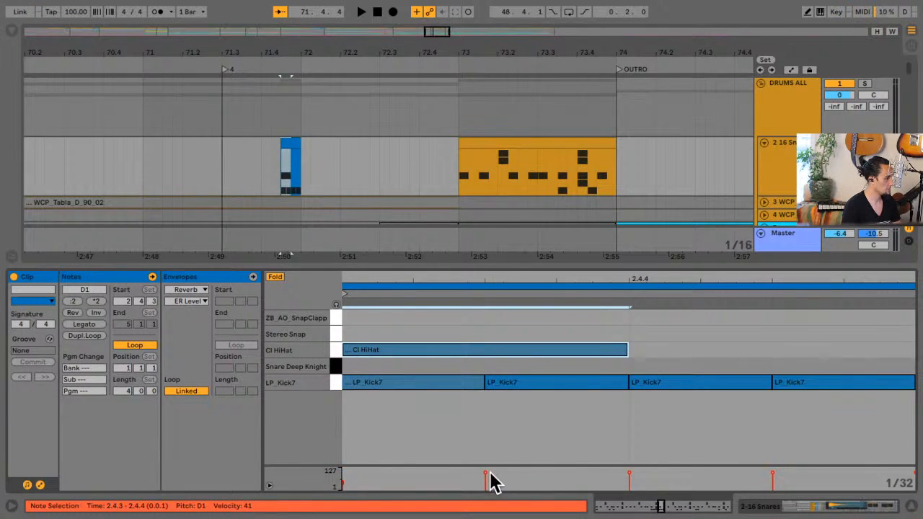
drag(490, 476, 486, 480)
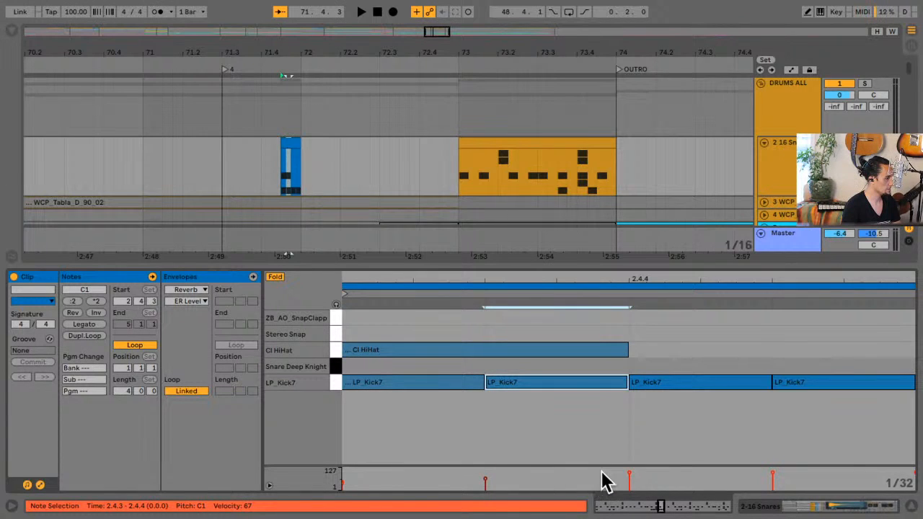
click(632, 479)
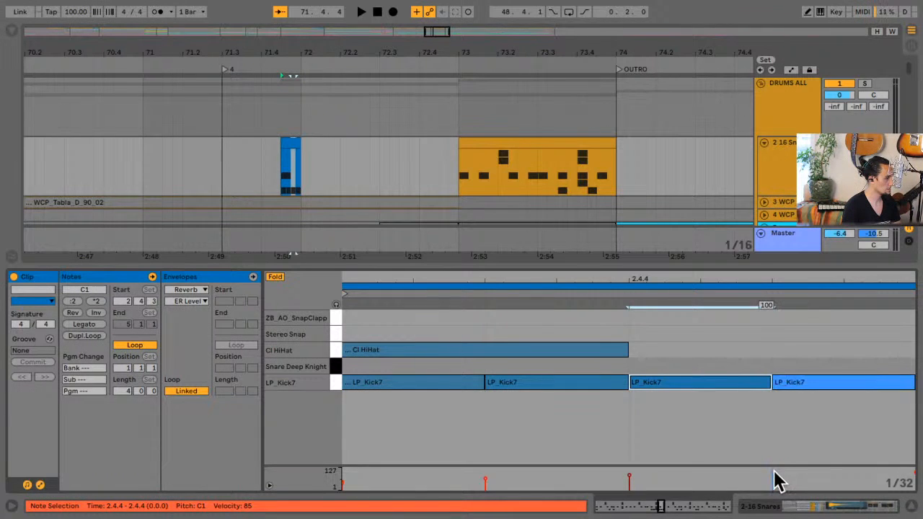
click(772, 479)
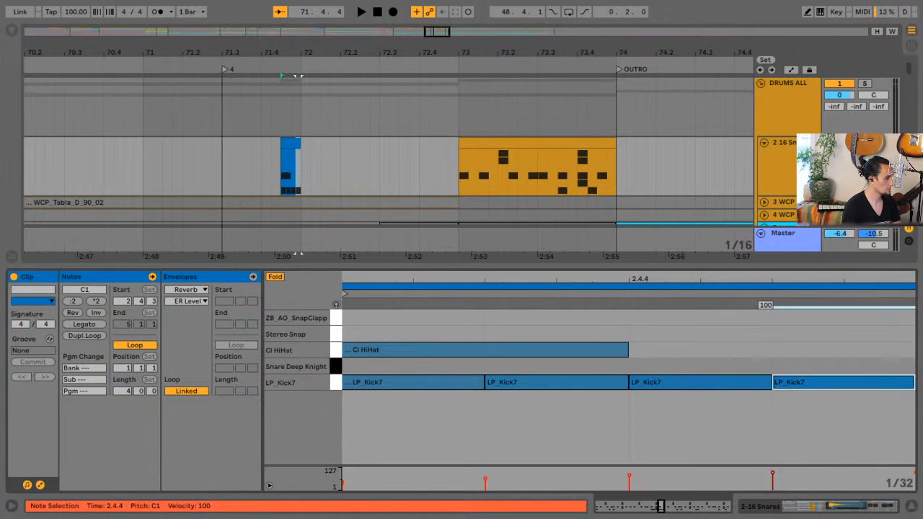
Play from 71.3.4 through the outro and look through the drum and Tambourine tracks
click(257, 180)
key(space)
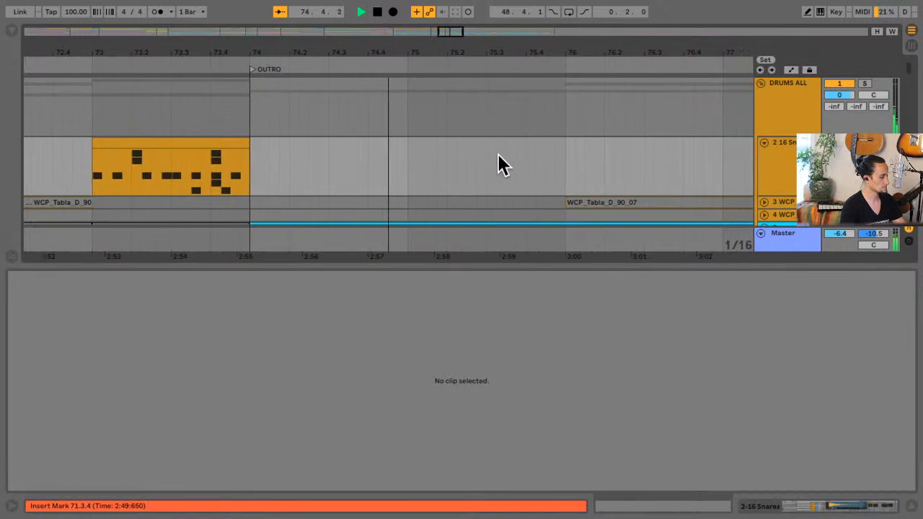
click(498, 154)
key(minus)
key(minus)
key(minus)
key(minus)
key(minus)
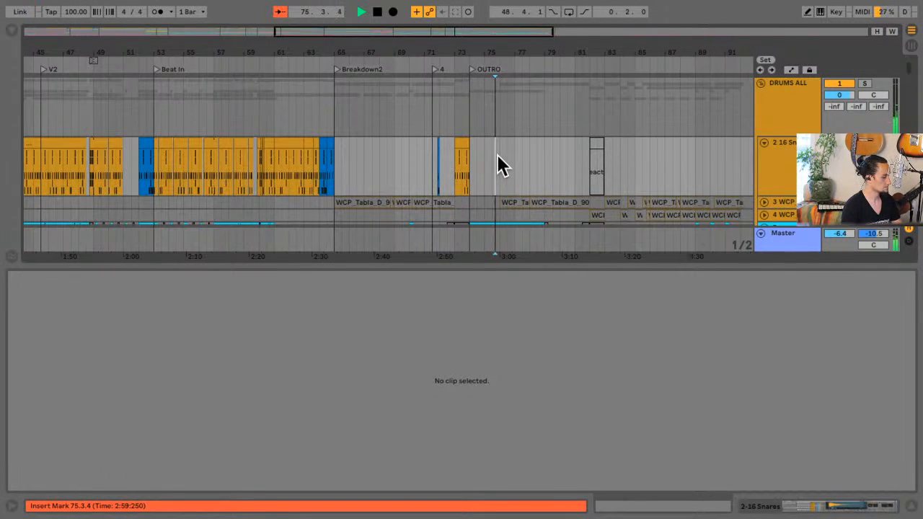
scroll(497, 165, down, 4)
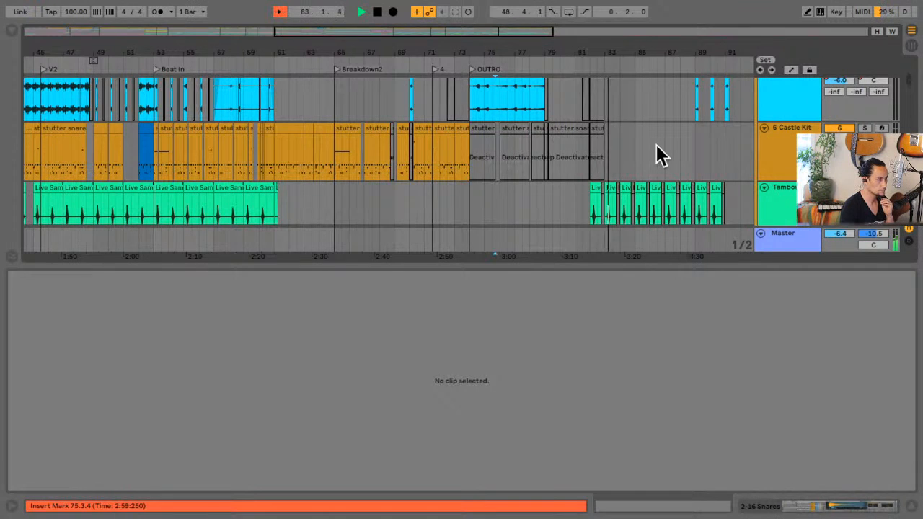
scroll(656, 145, down, 3)
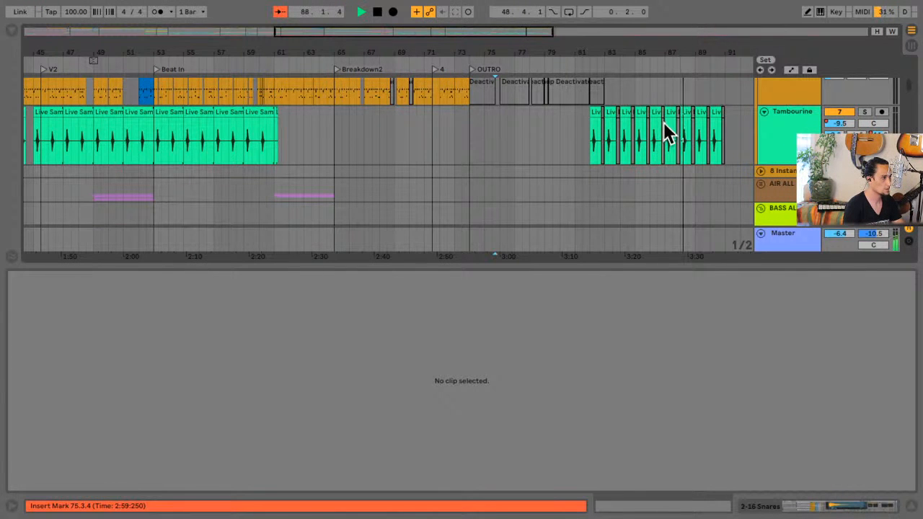
Deactivate the Tambourine clips in the outro from 86.1.1 to 91.3.1
drag(733, 135, 651, 139)
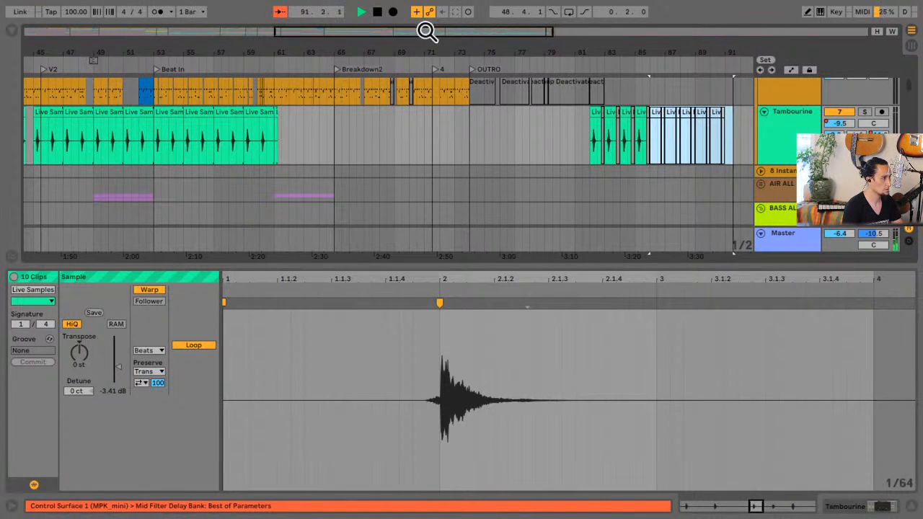
drag(427, 31, 523, 32)
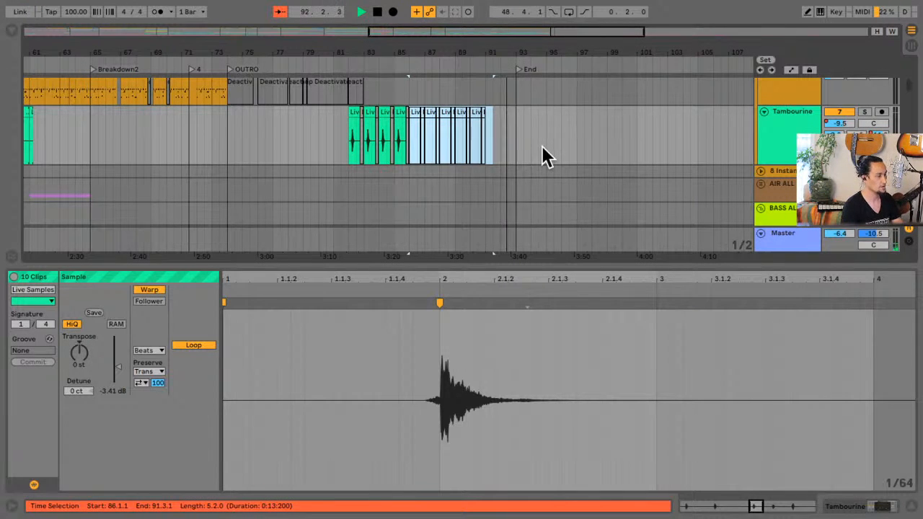
key(space)
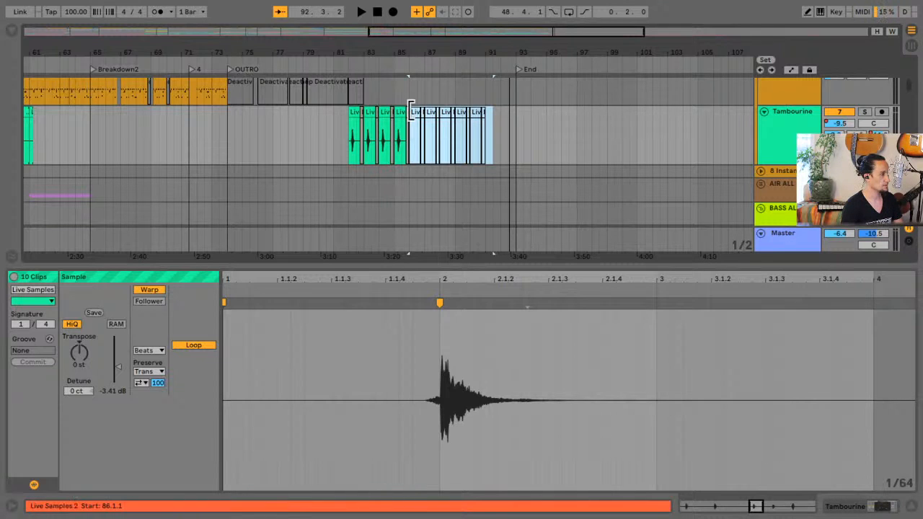
Play from 86.1.1 towards the End marker and look through the outro's clips on the drum, cello and live sample tracks
click(408, 88)
key(space)
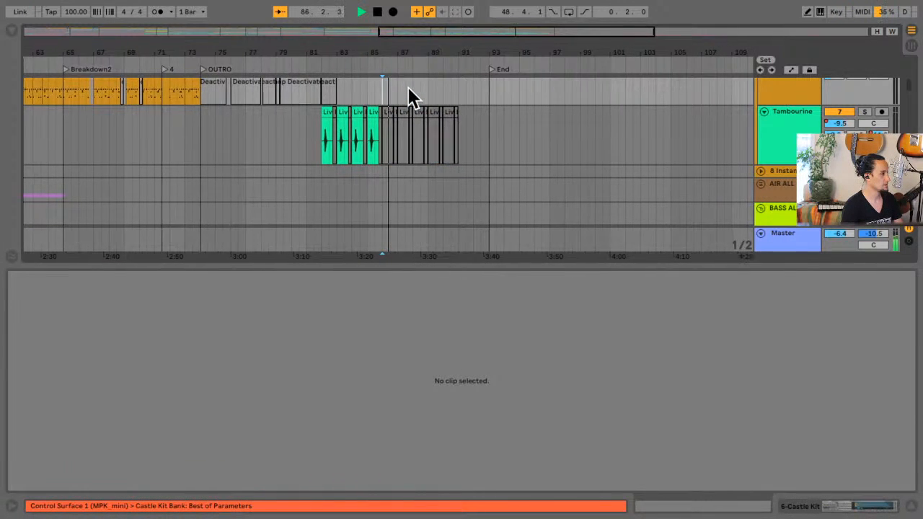
scroll(452, 129, down, 10)
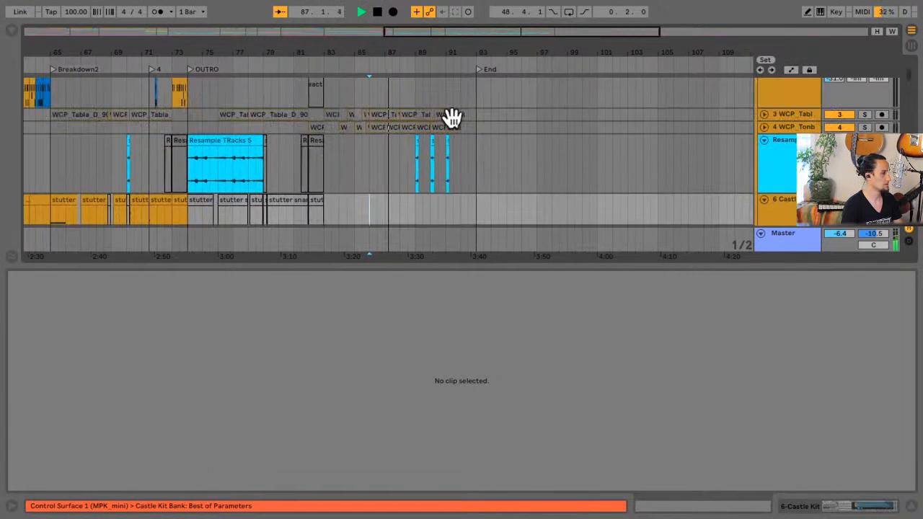
scroll(453, 128, down, 8)
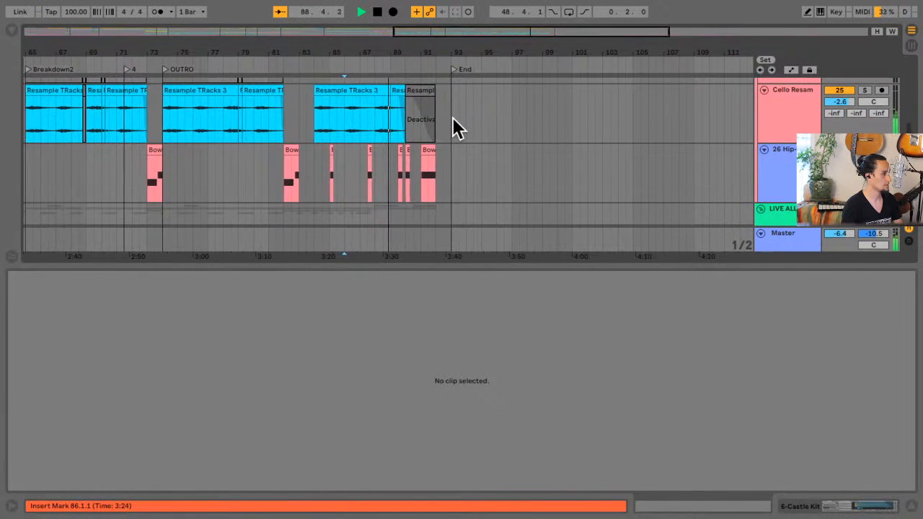
scroll(452, 128, down, 8)
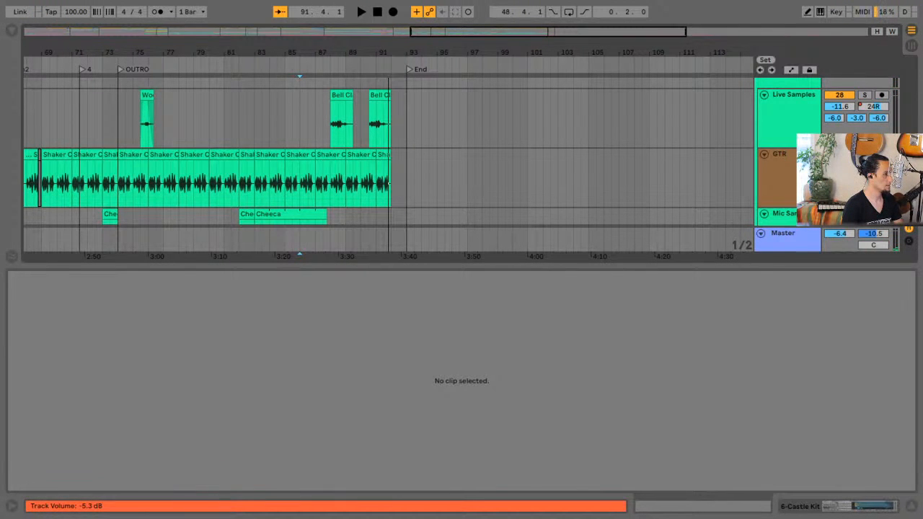
Show the GTR track's volume automation and fade it from 87.3.1 down to -inf dB at the end of the last Shaker clip
right_click(840, 170)
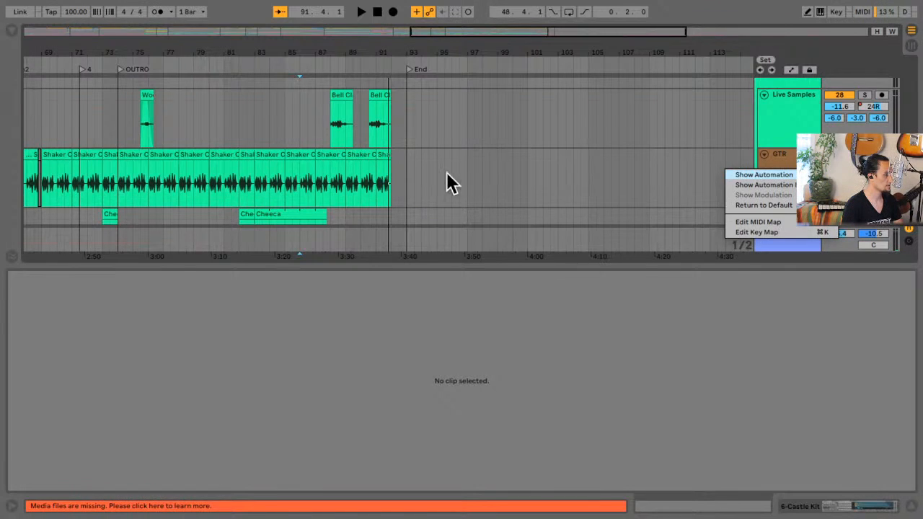
key(a)
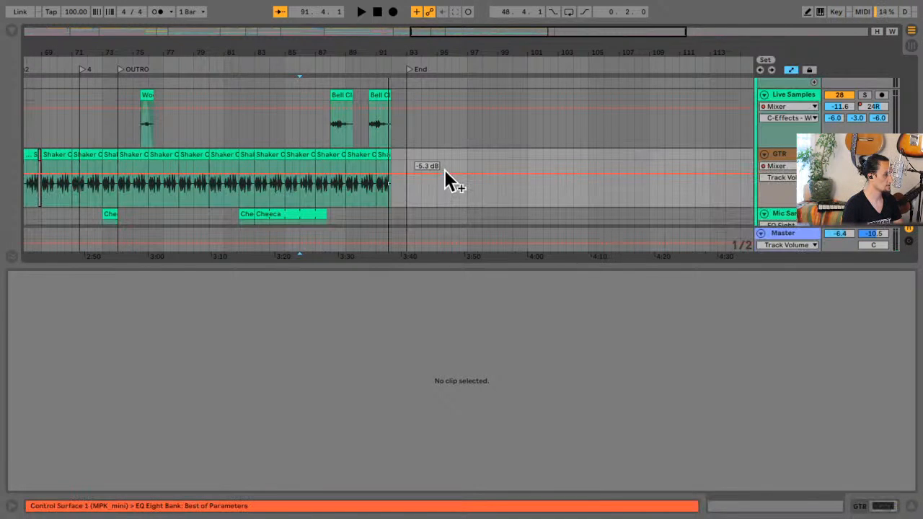
click(322, 175)
drag(391, 181, 360, 206)
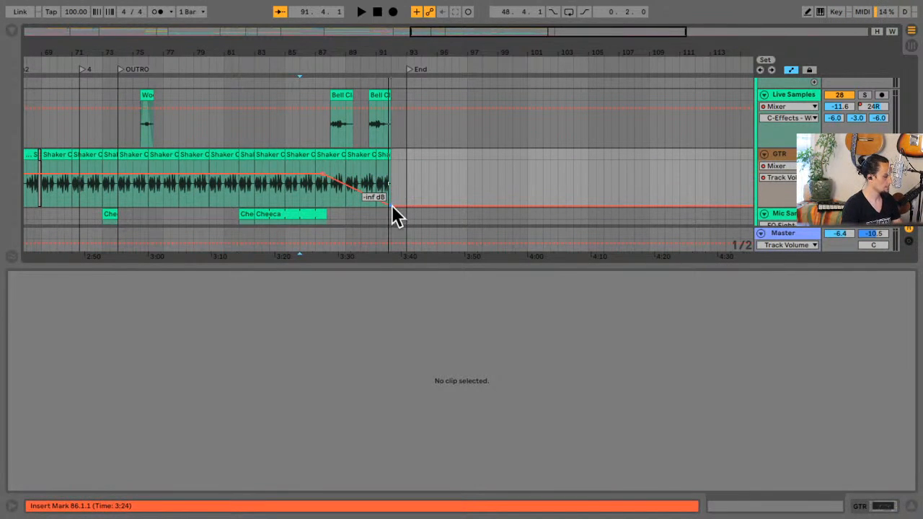
Bend the GTR track's volume fade into a curve that falls gently at first and steeply near the end of the Shaker clips
right_click(357, 186)
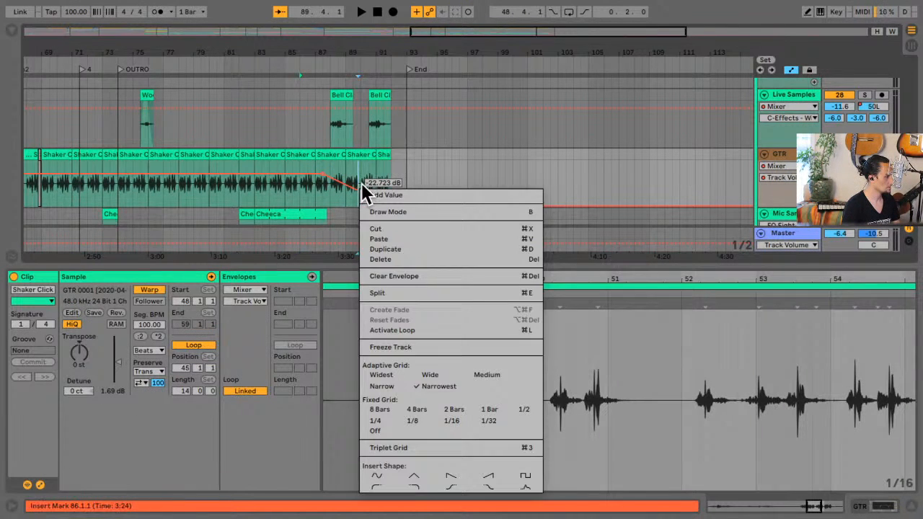
click(402, 185)
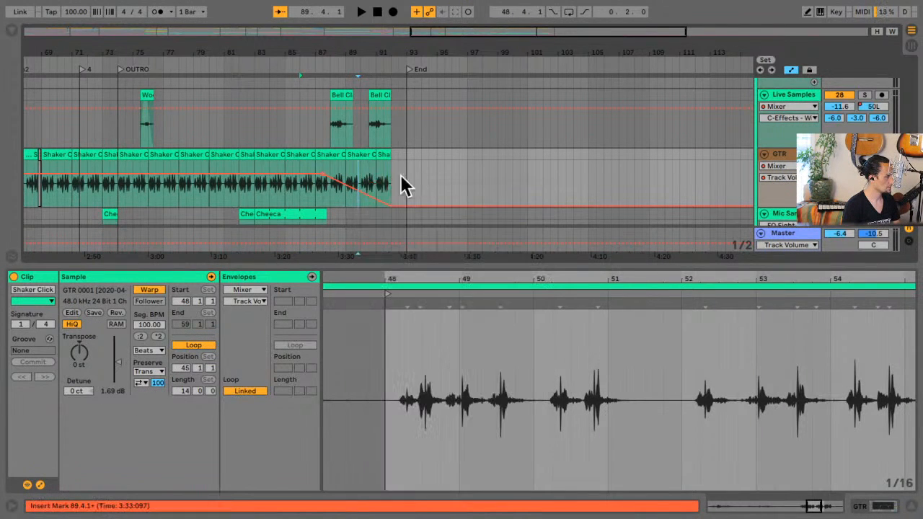
right_click(351, 192)
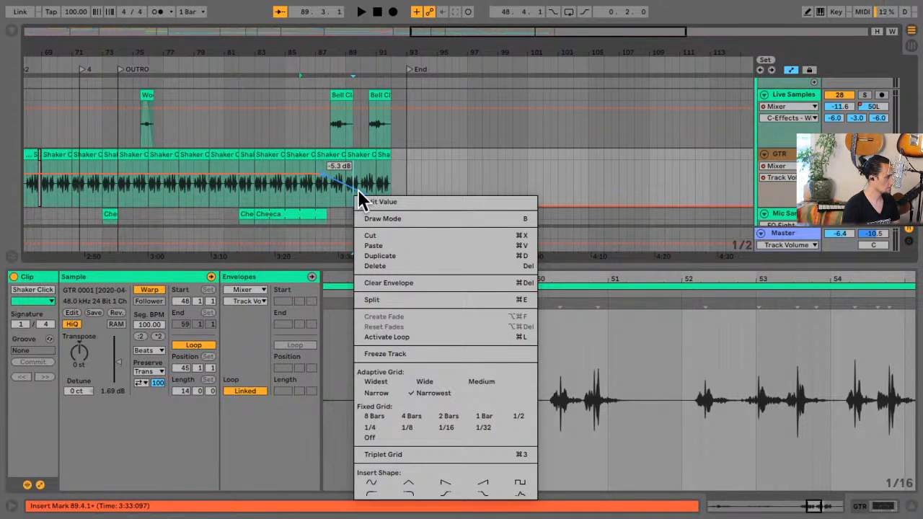
click(384, 189)
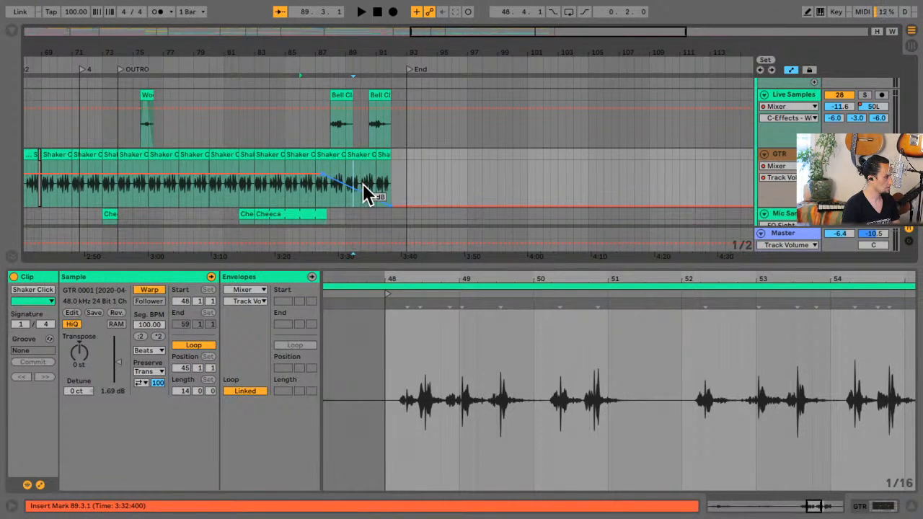
drag(367, 193, 368, 183)
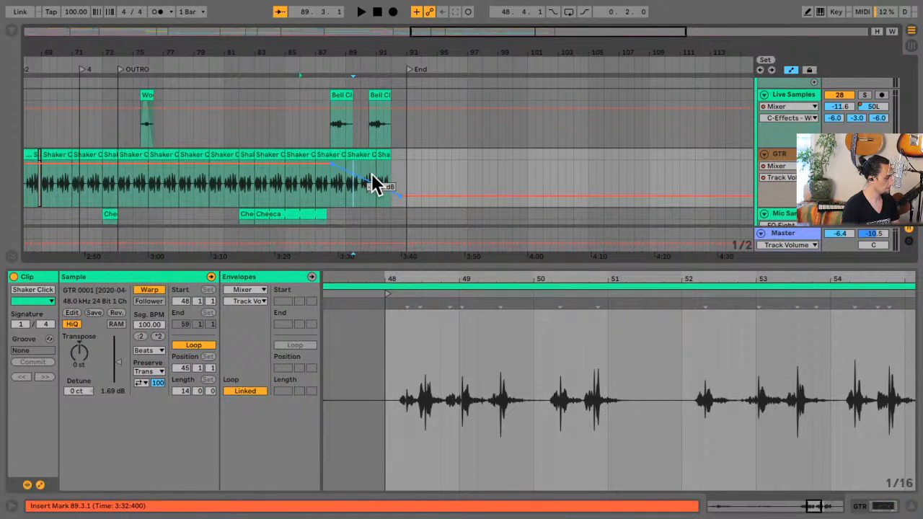
key(ctrl+z)
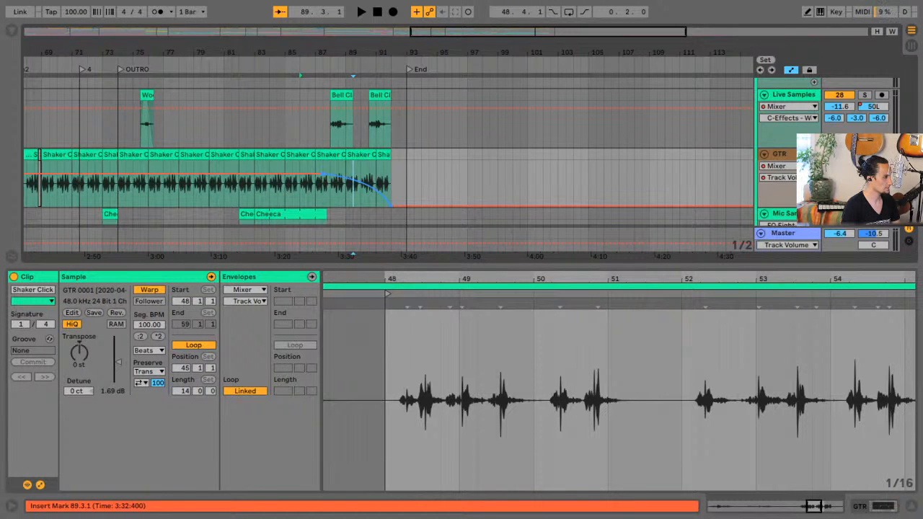
Play the curved Shaker fade-out from 87.3.1 through the end of the song
click(323, 191)
key(space)
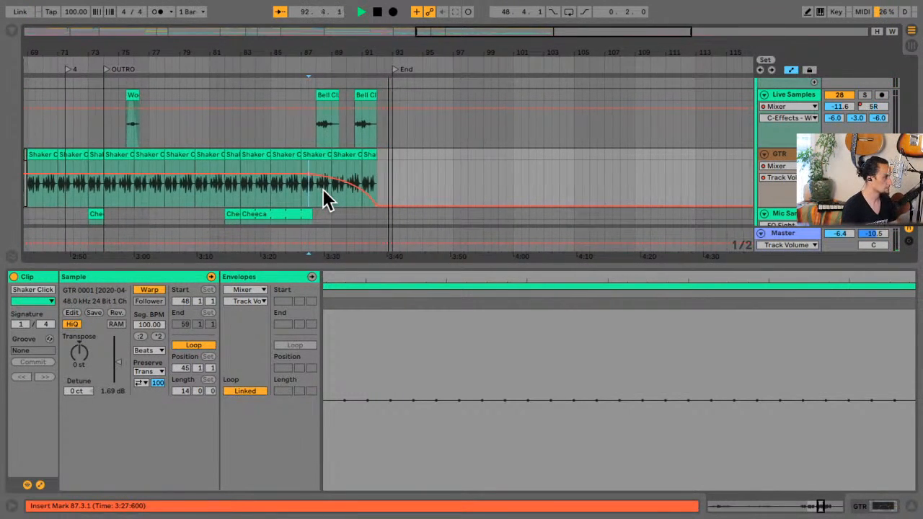
key(space)
click(425, 170)
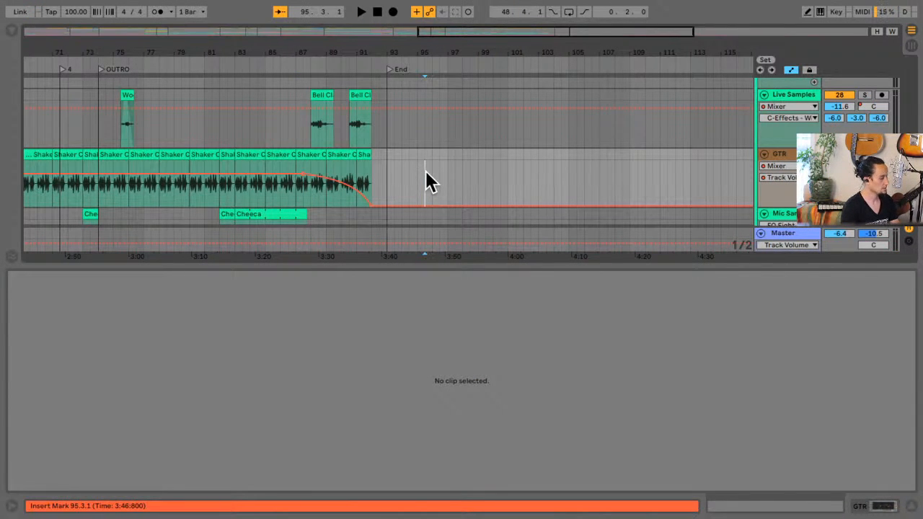
Start saving the Live Set as a new version and open the file name "Tipper - Ableton Live Demo JA .05" for editing
mouse_move(103, 8)
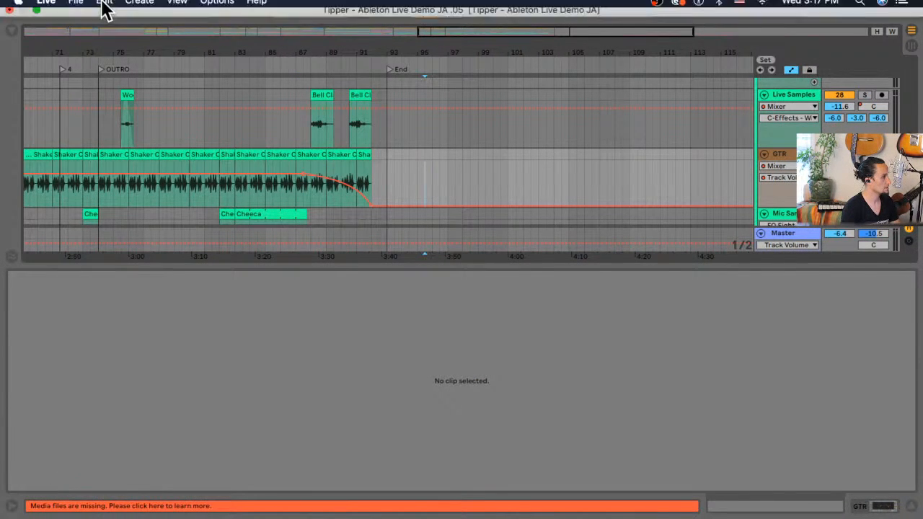
click(75, 7)
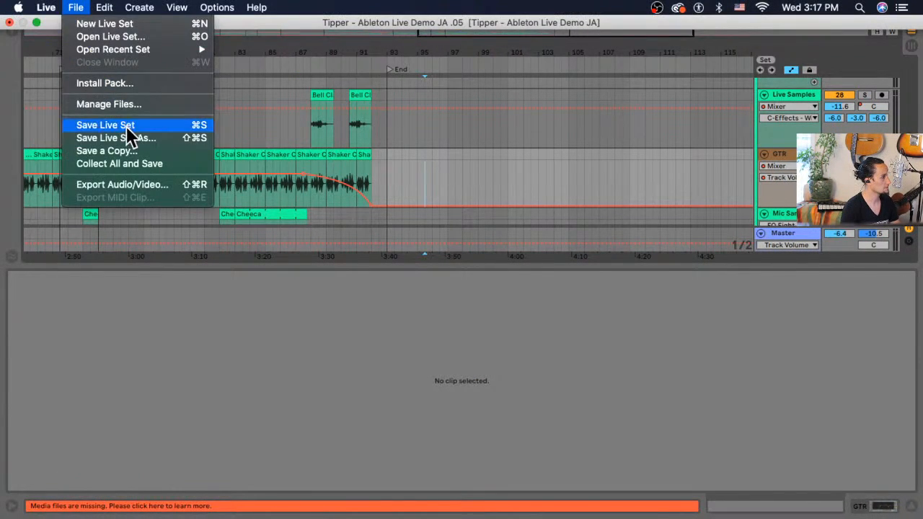
key(Escape)
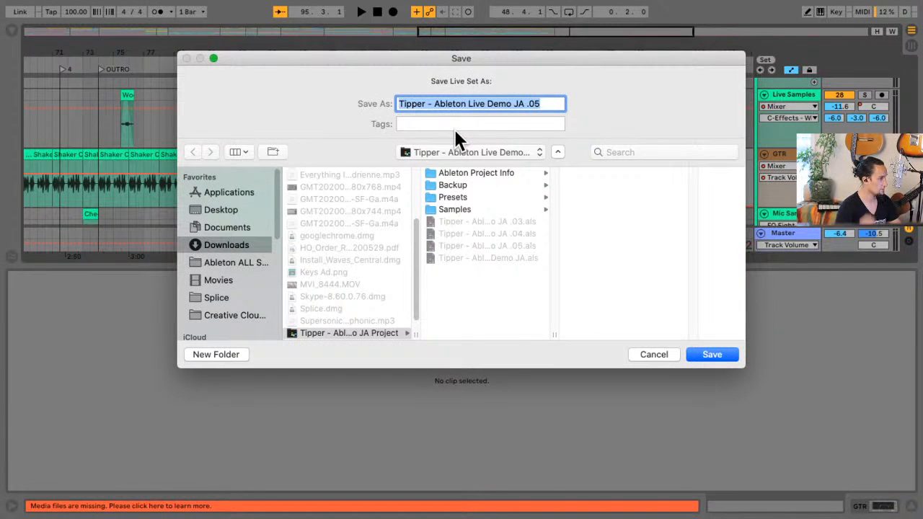
key(Right)
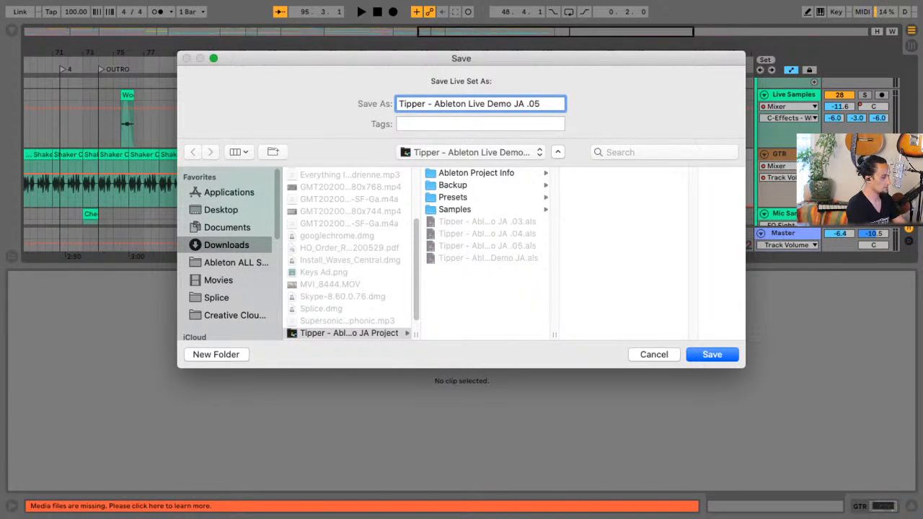